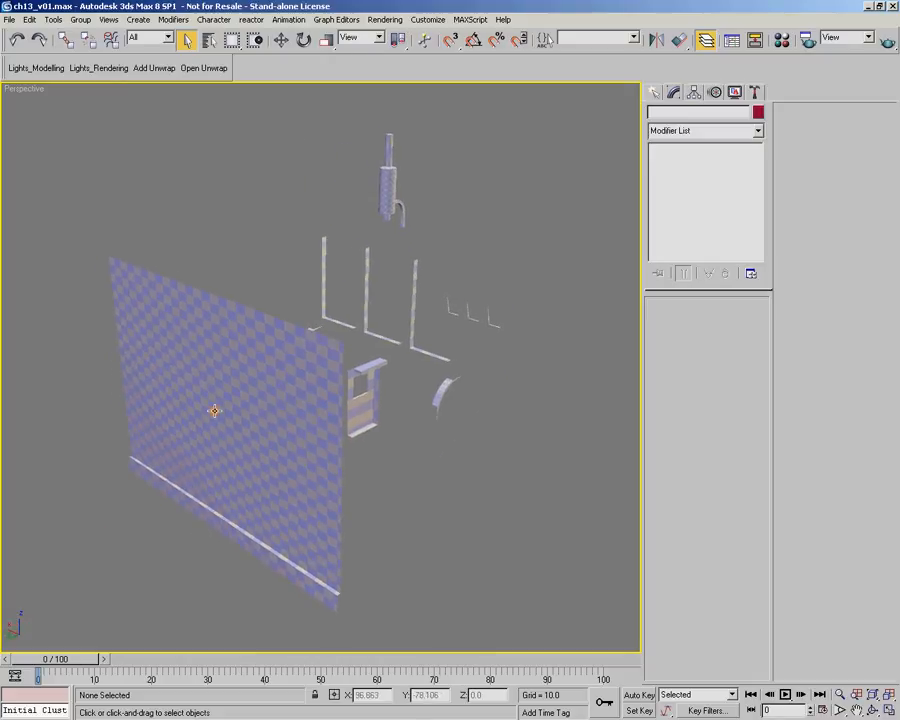
Select the back wall and door object and turn off its Always Show Pelt Seam display
click(214, 410)
alt+middle_drag(237, 386, 312, 368)
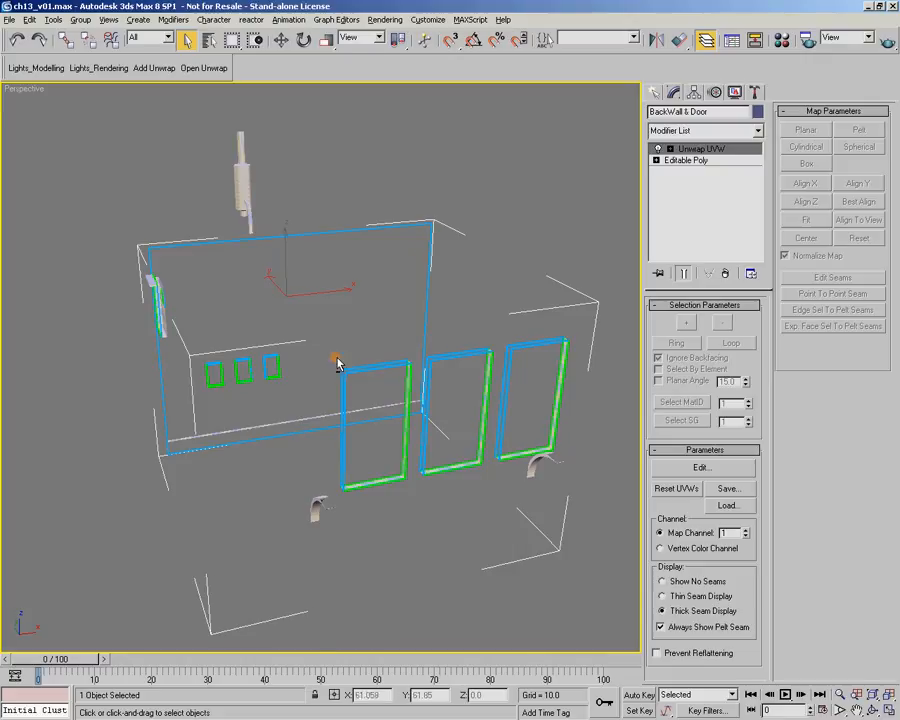
alt+middle_drag(351, 363, 438, 356)
scroll(260, 415, up, 5)
mouse_move(260, 415)
middle_down()
mouse_move(342, 394)
mouse_move(340, 352)
mouse_move(354, 528)
mouse_move(257, 399)
middle_up()
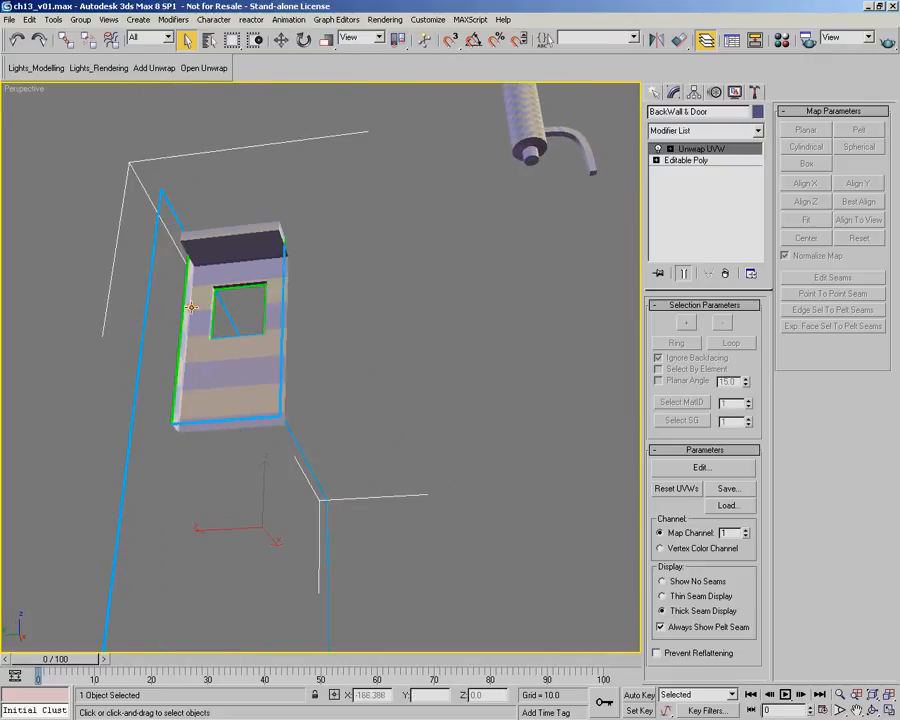
alt+middle_drag(285, 262, 373, 350)
middle_drag(548, 572, 431, 496)
click(664, 627)
Examine the checker mapping around the door and window opening, and select the curved supports to inspect them
scroll(431, 517, up, 4)
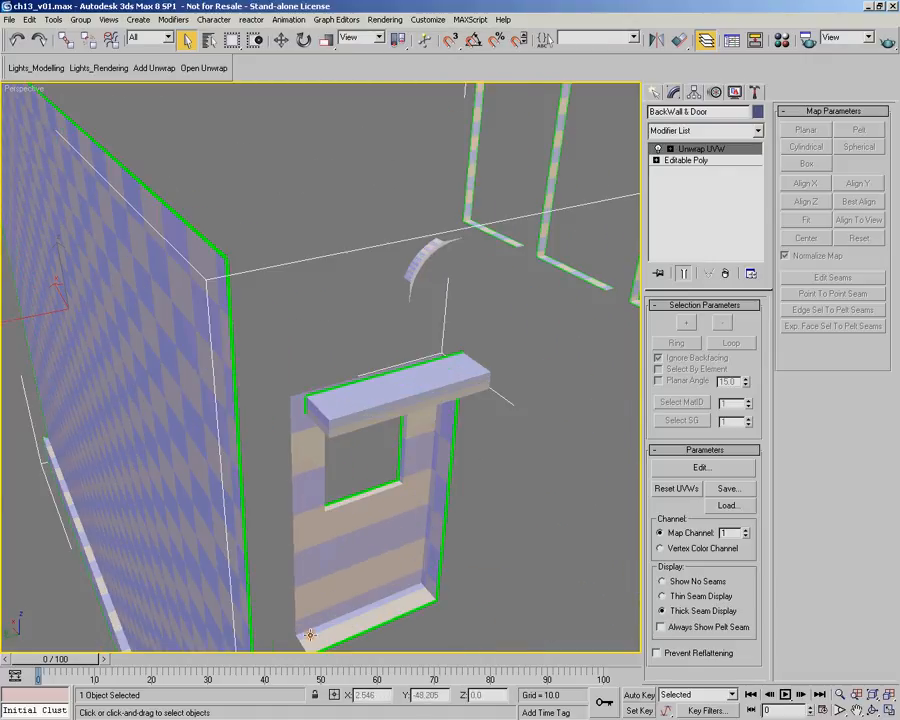
alt+middle_drag(447, 419, 310, 300)
alt+middle_drag(156, 284, 171, 338)
alt+middle_drag(190, 275, 338, 430)
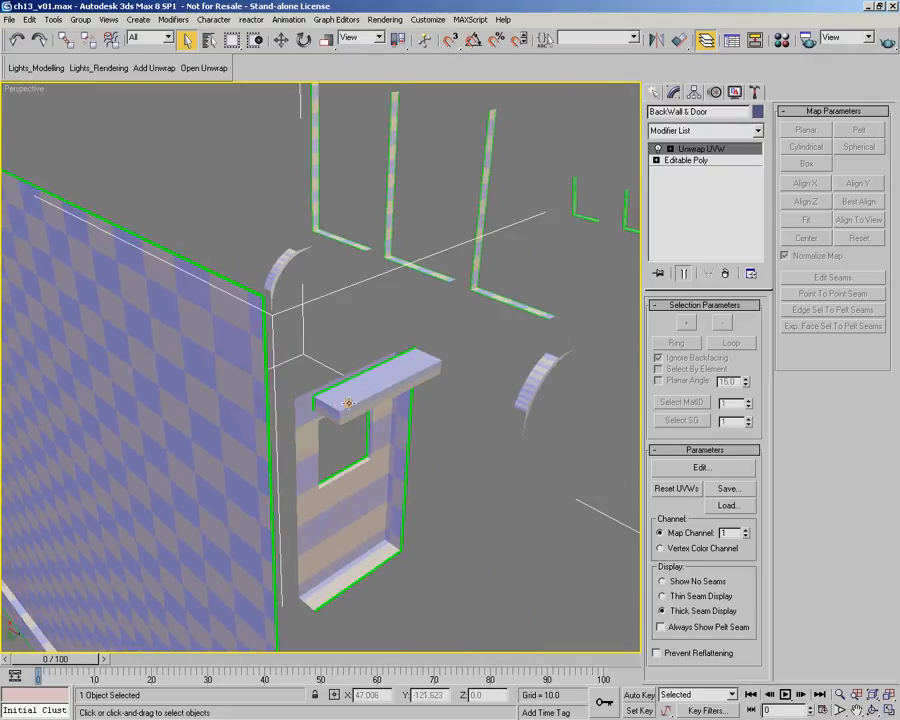
alt+middle_drag(440, 424, 444, 470)
click(390, 253)
click(394, 420)
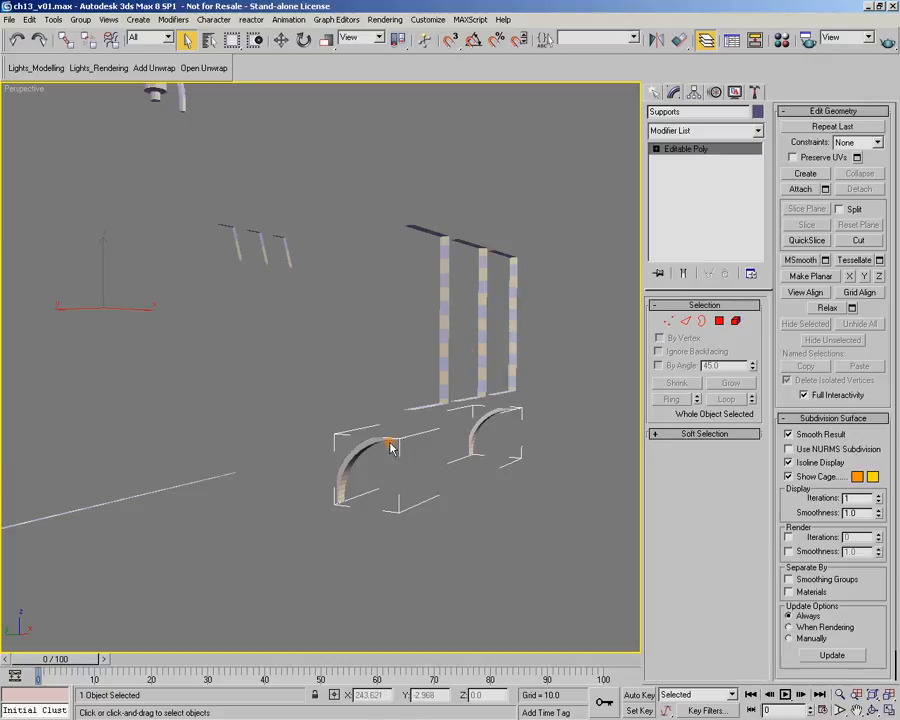
alt+middle_drag(343, 517, 325, 434)
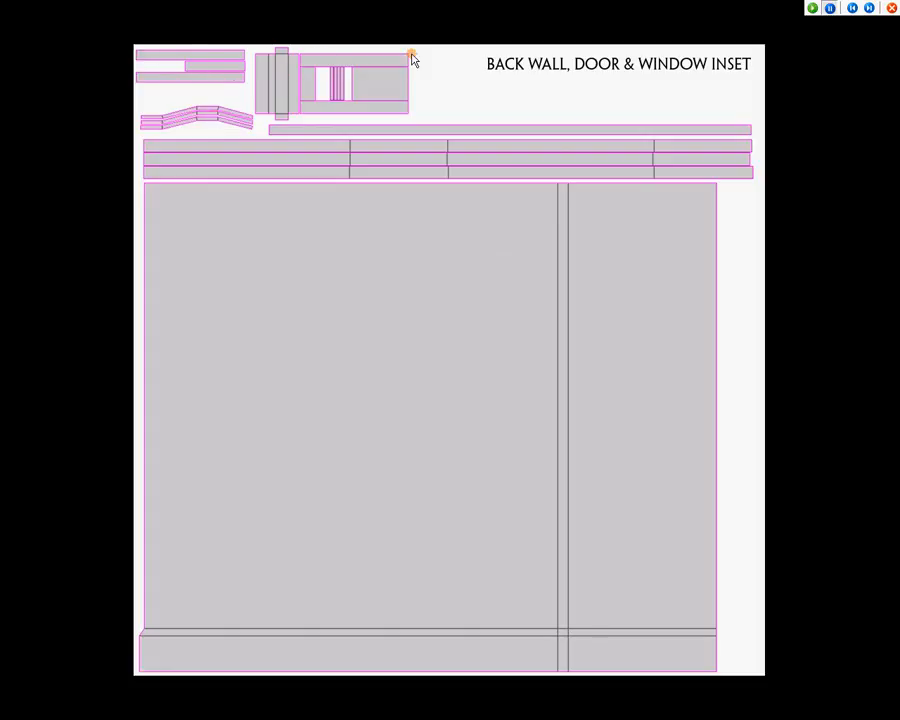
Examine the reference UV layout sheets for the back wall, door and window inset and for the chimney
click(637, 17)
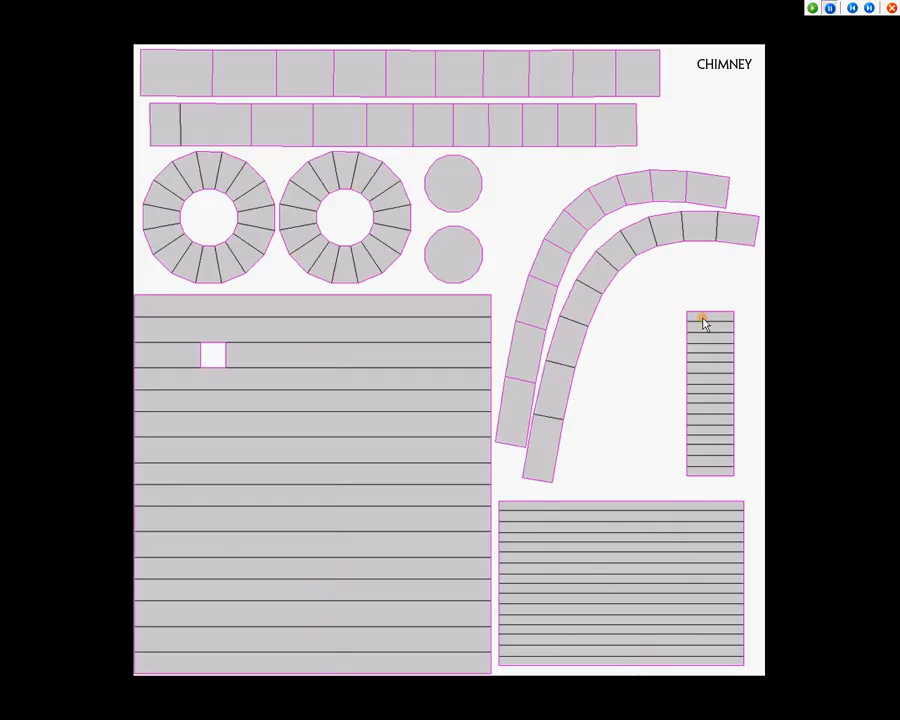
click(828, 88)
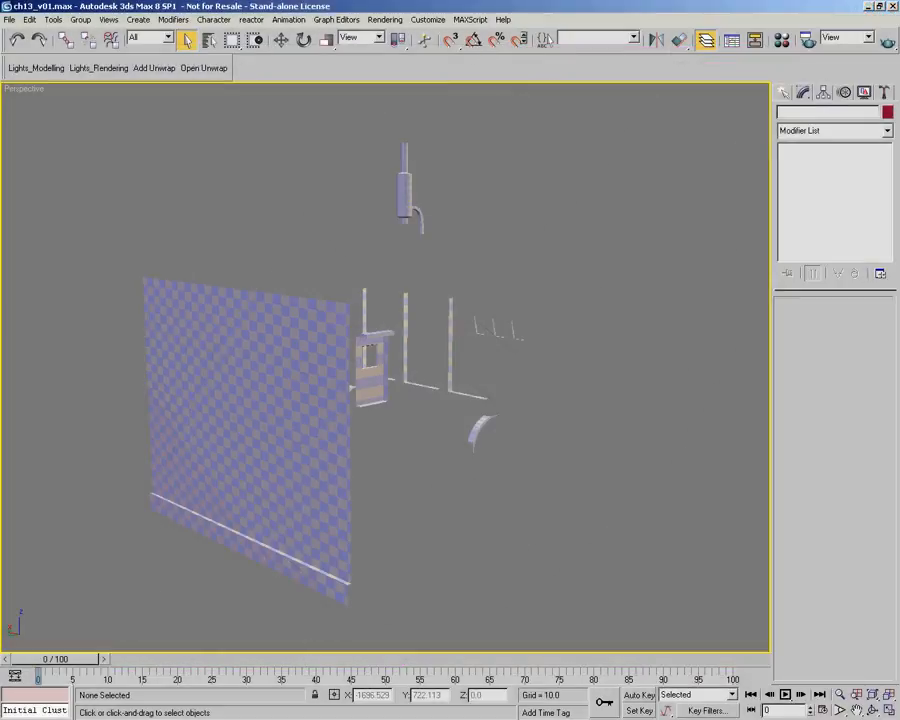
Select the chimney and examine the checker mapping on its cylinders and curved pipe from several angles
mouse_move(434, 308)
alt+middle_down()
mouse_move(413, 314)
mouse_move(430, 301)
alt+middle_up()
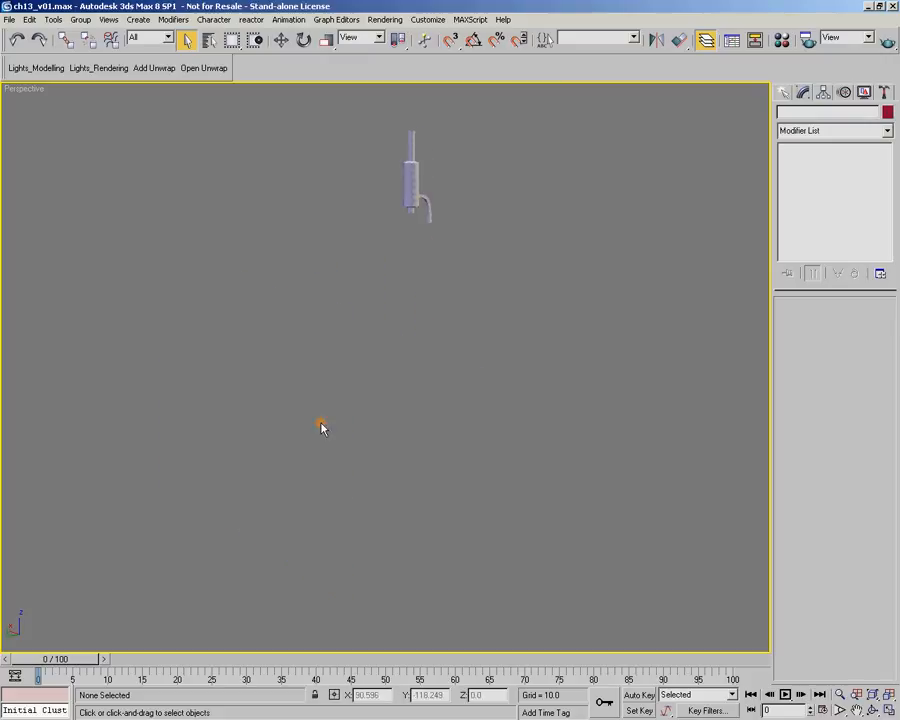
click(414, 167)
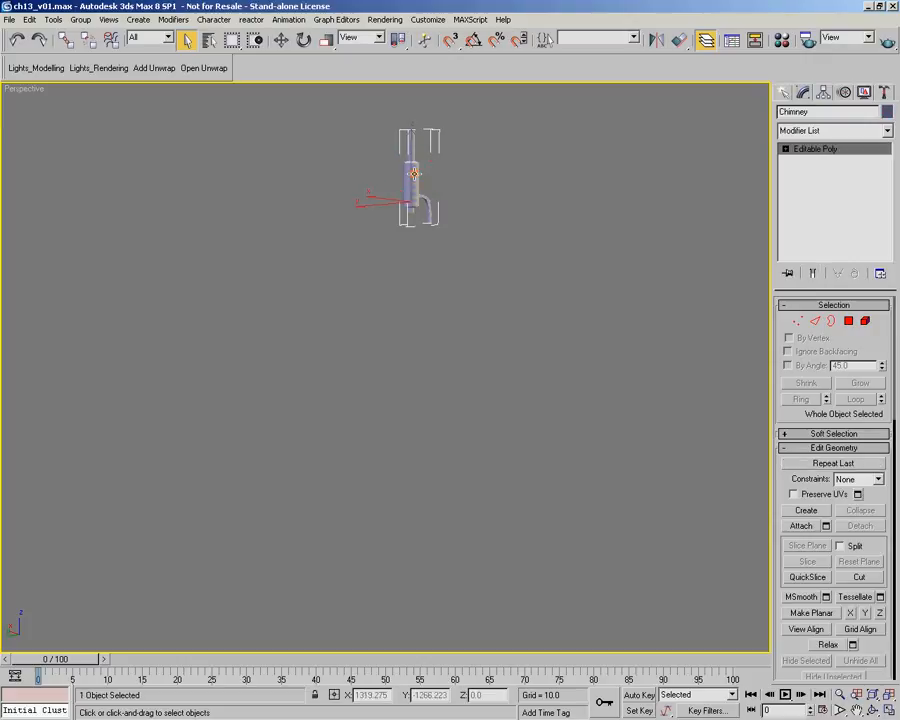
key(z)
alt+middle_drag(453, 333, 506, 474)
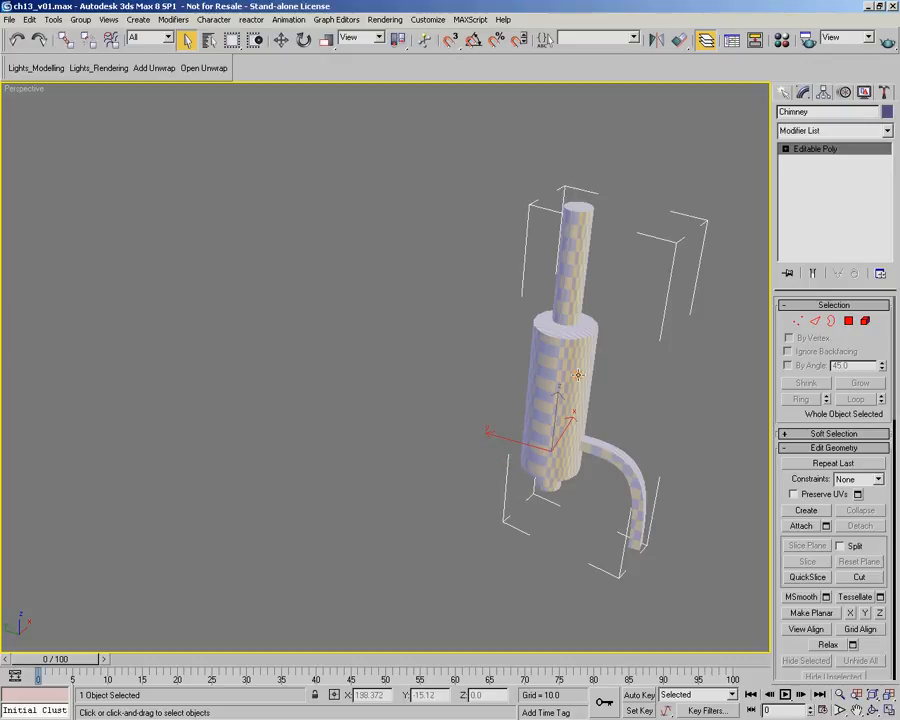
alt+middle_drag(570, 383, 565, 408)
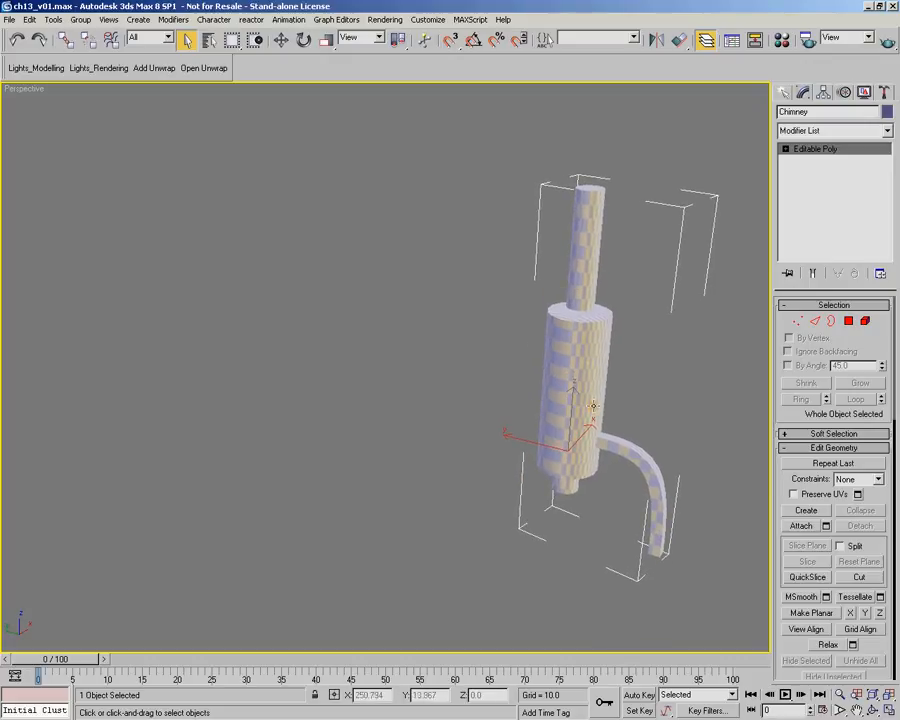
alt+middle_drag(590, 491, 595, 405)
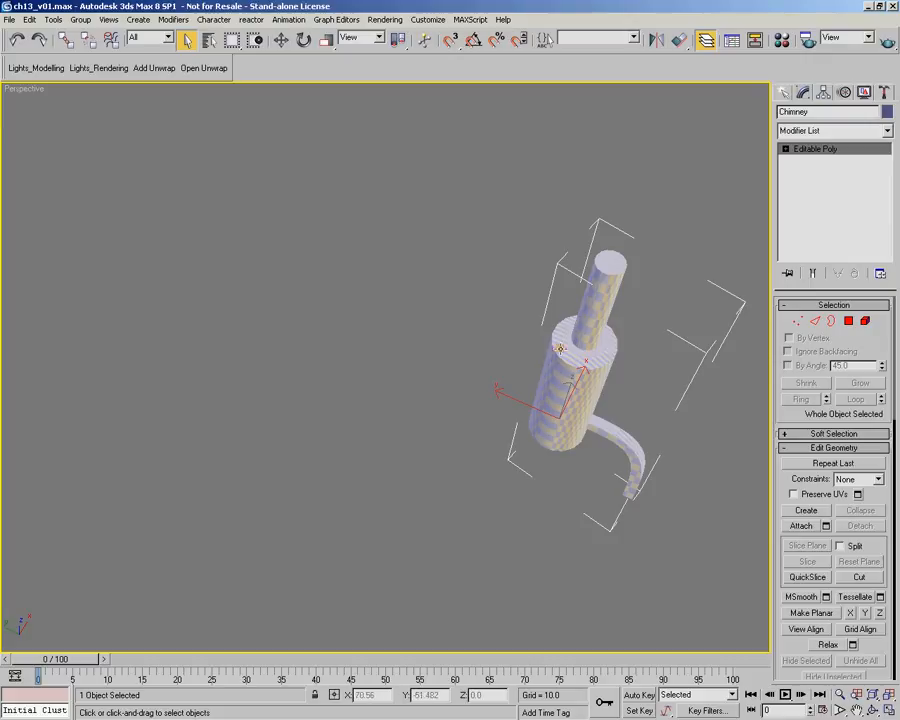
alt+middle_drag(581, 361, 632, 300)
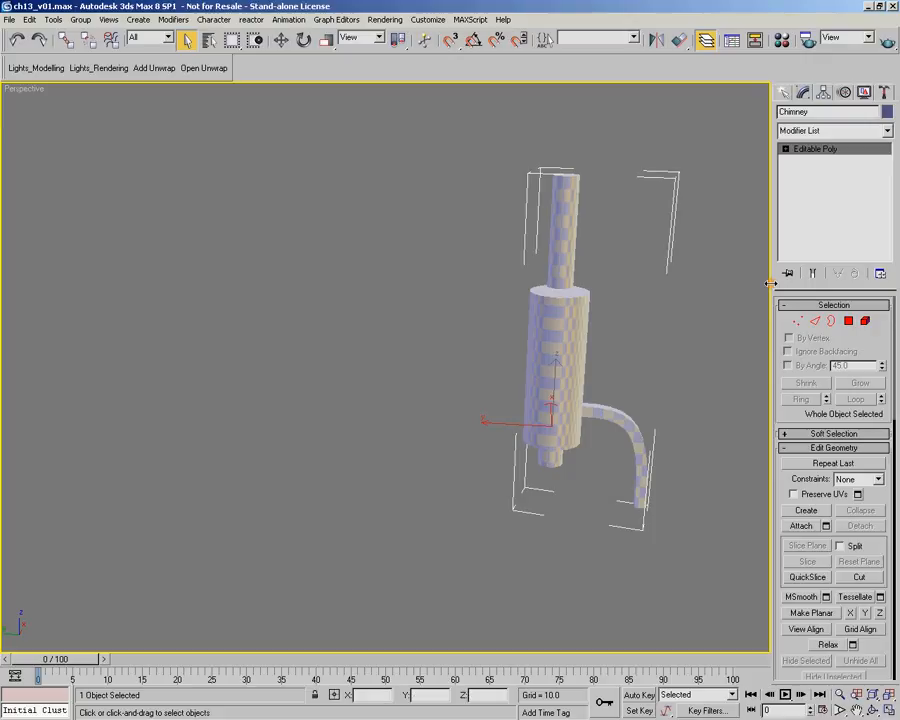
Apply a cylindrical UVW Map to the side polygons of the chimney's thin upper pipe and fit the gizmo to them
click(848, 321)
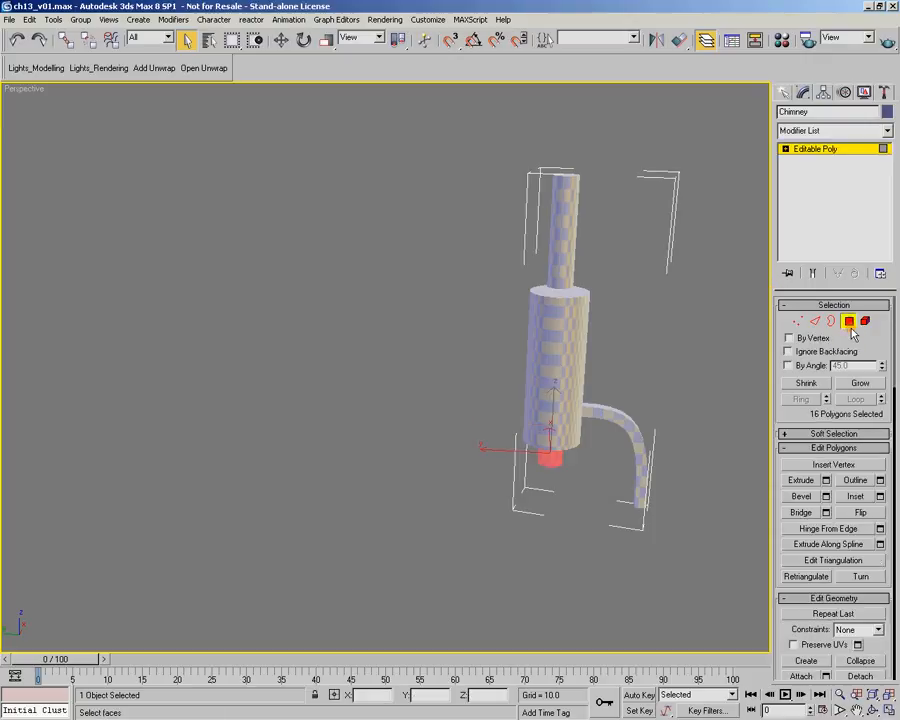
click(563, 220)
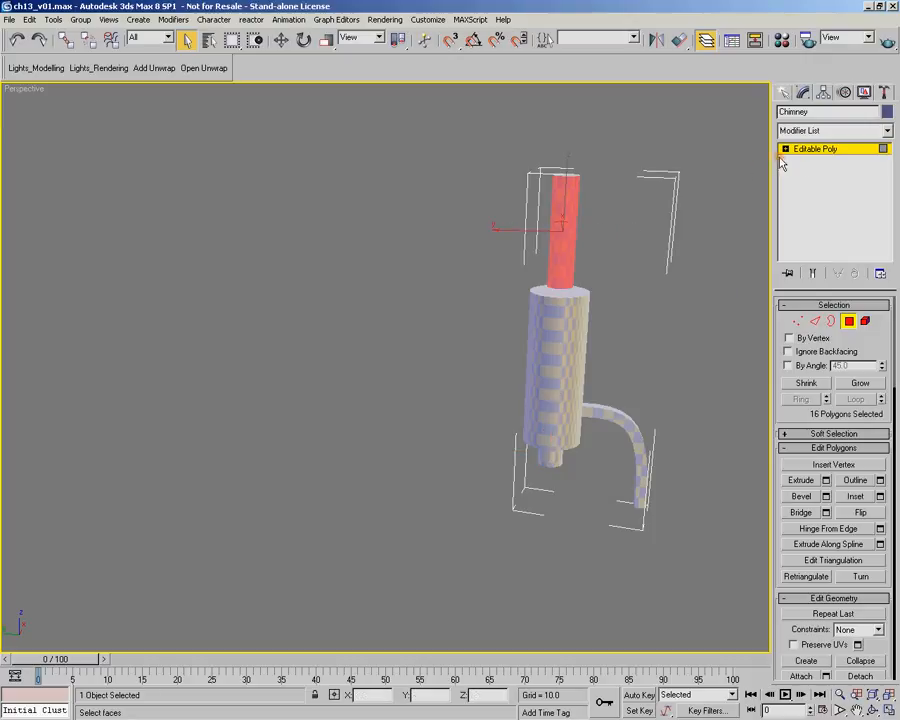
click(886, 131)
drag(890, 165, 892, 448)
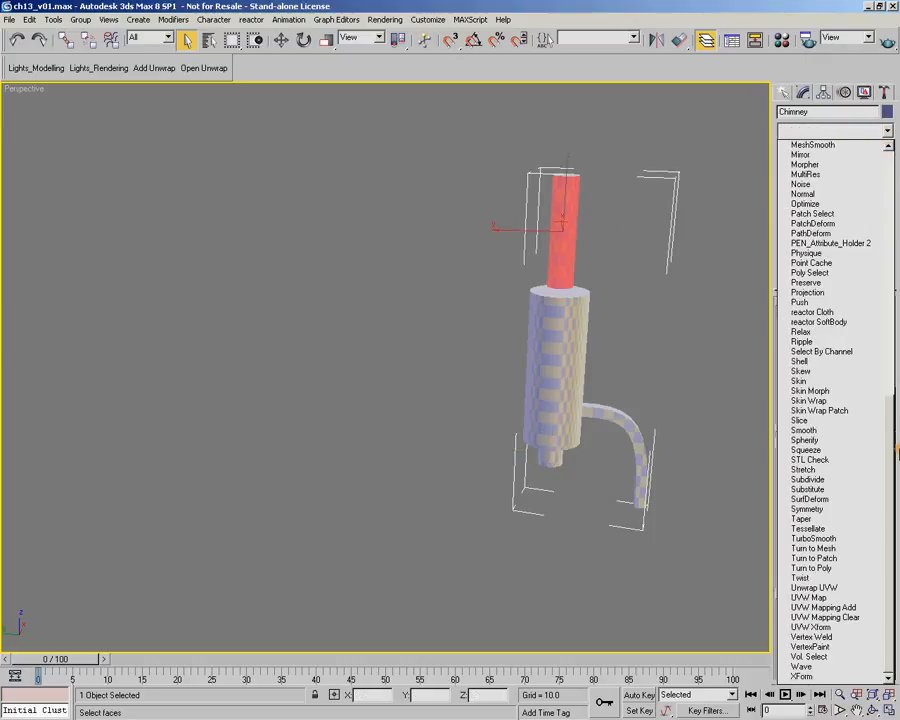
click(825, 598)
middle_drag(635, 330, 534, 388)
scroll(538, 389, up, 3)
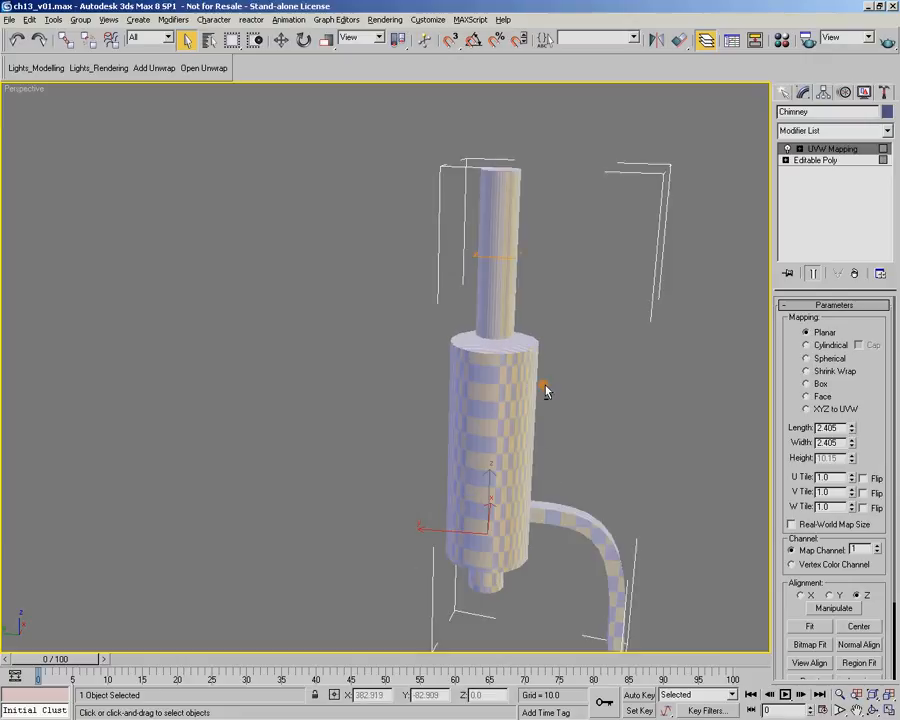
click(812, 345)
click(809, 626)
alt+middle_drag(575, 335, 532, 337)
Add a Poly Select modifier to the chimney and select the side polygons of the wide middle cylinder
click(887, 131)
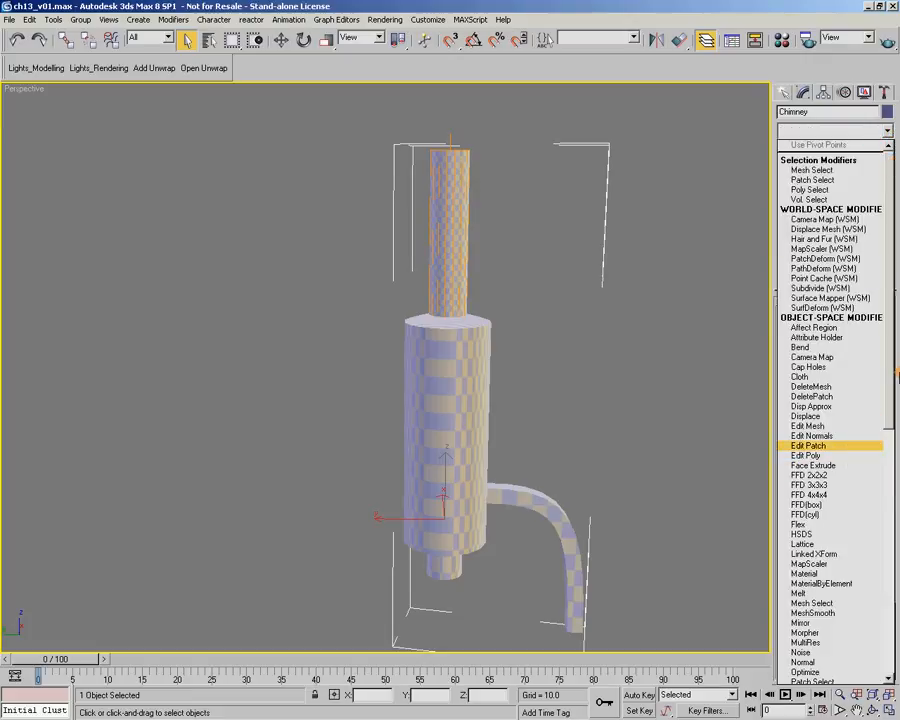
drag(891, 362, 878, 470)
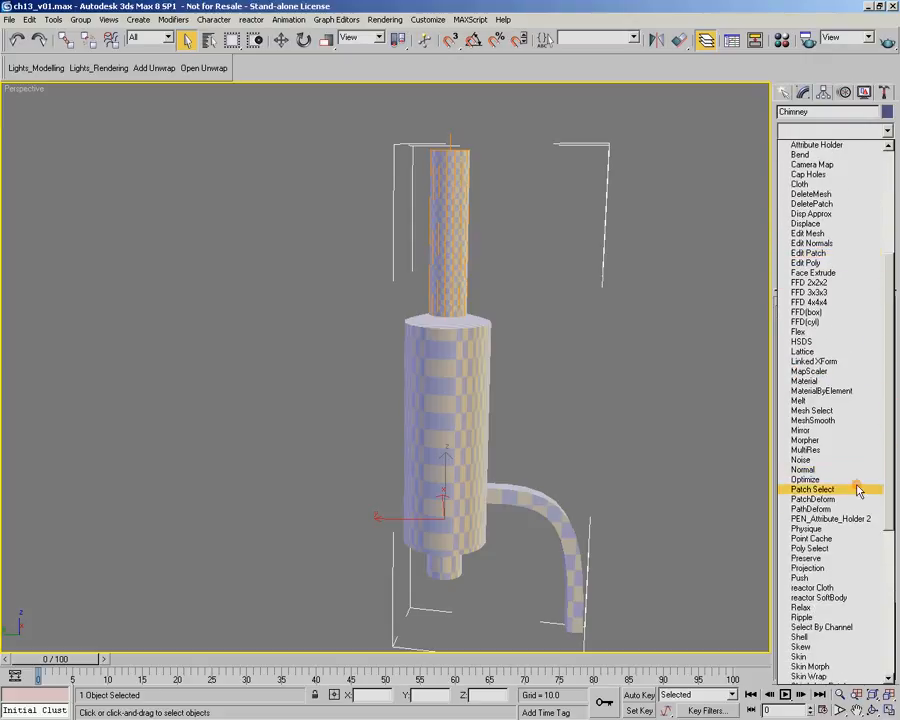
click(826, 549)
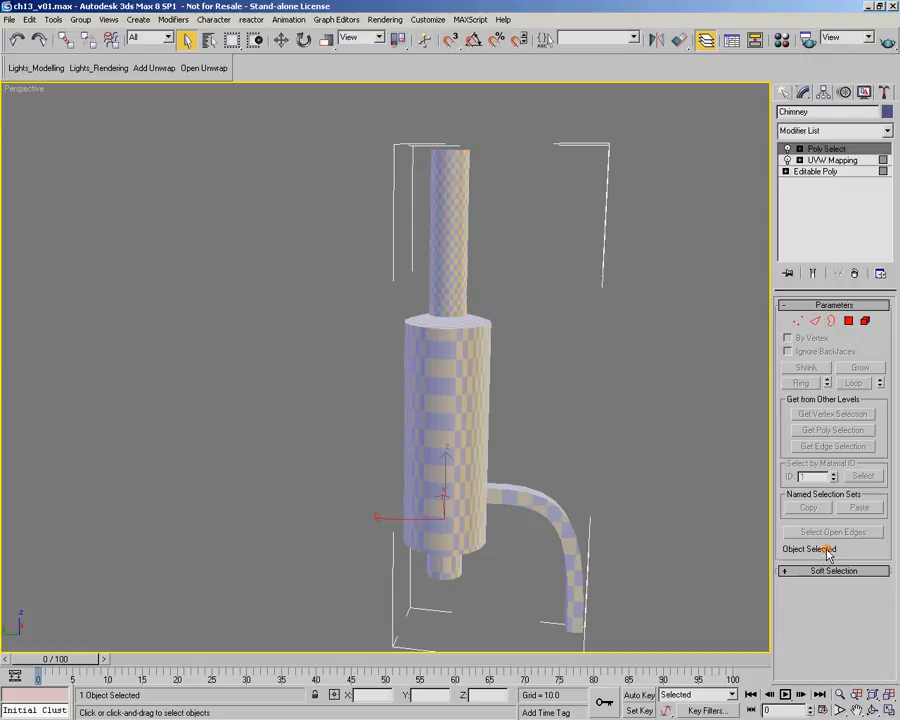
click(848, 322)
alt+middle_drag(474, 382, 502, 352)
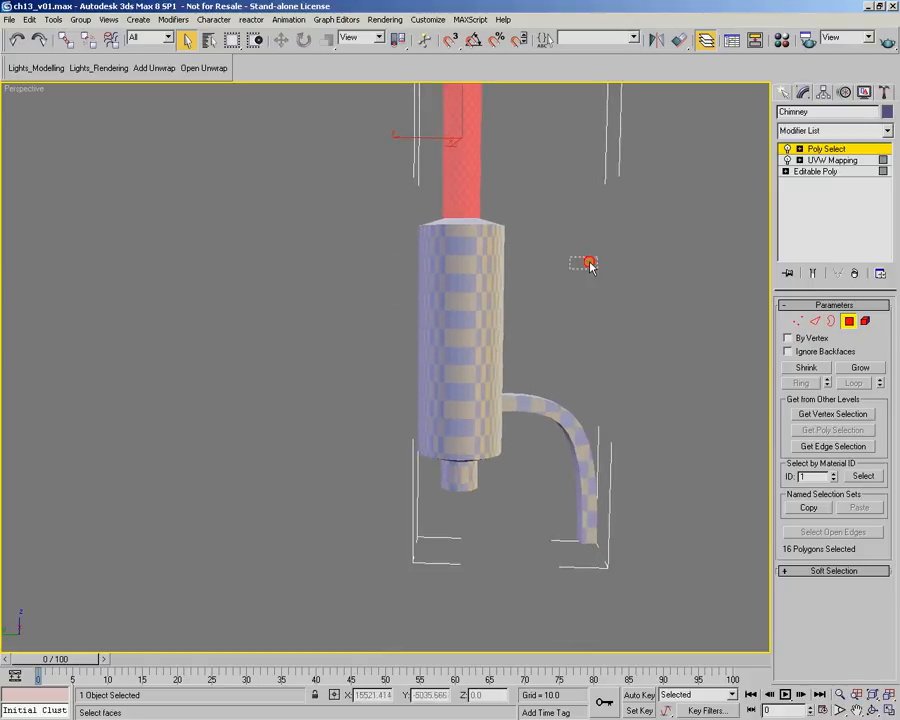
drag(598, 260, 341, 307)
Apply a UVW Map to the middle cylinder's selected polygons with cylindrical mapping fitted to the selection
click(887, 131)
drag(888, 166, 888, 416)
click(836, 598)
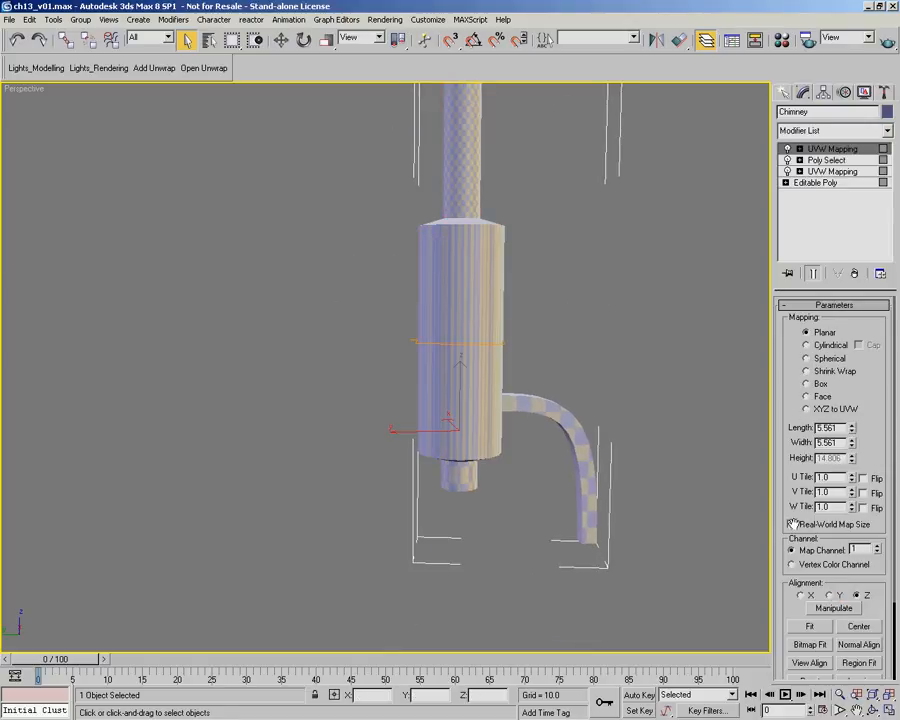
click(818, 345)
click(811, 627)
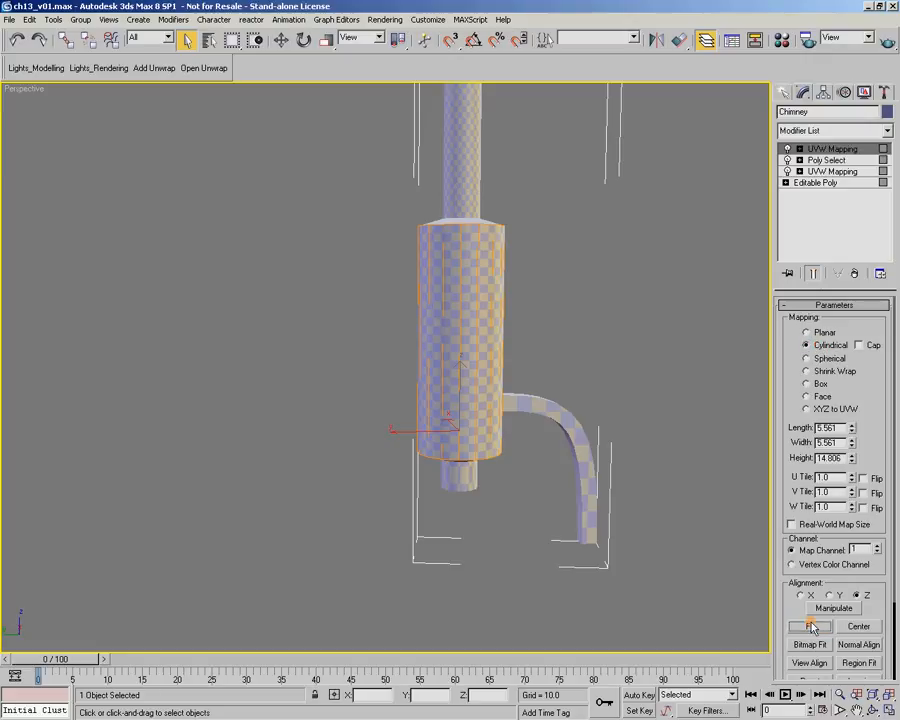
Add another Poly Select modifier and select the side polygons of the short pipe beneath the middle cylinder
click(888, 132)
drag(887, 164, 898, 356)
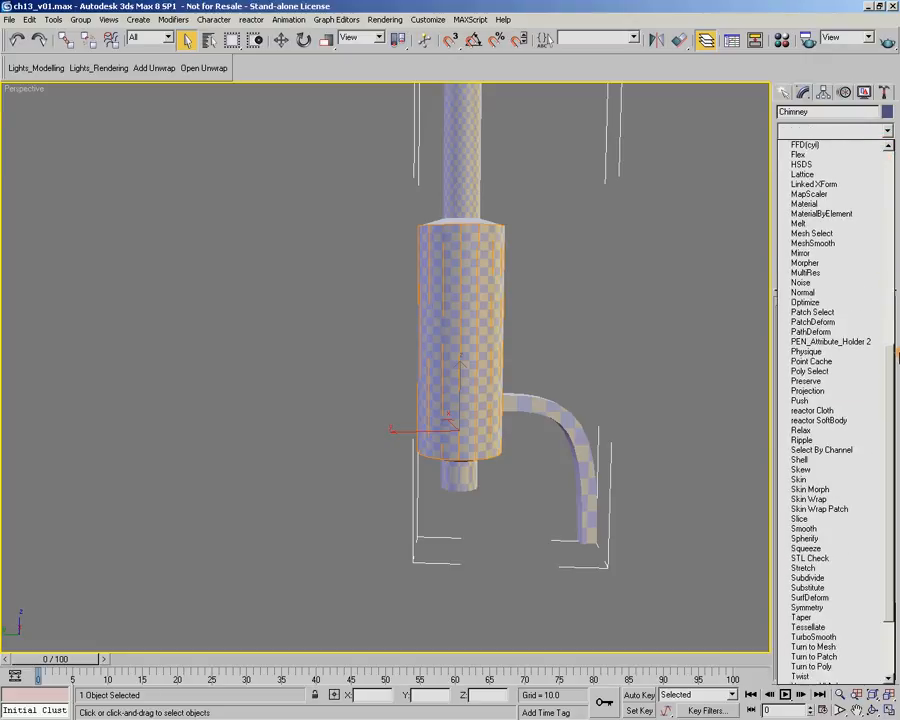
click(866, 371)
click(848, 321)
drag(523, 496, 400, 492)
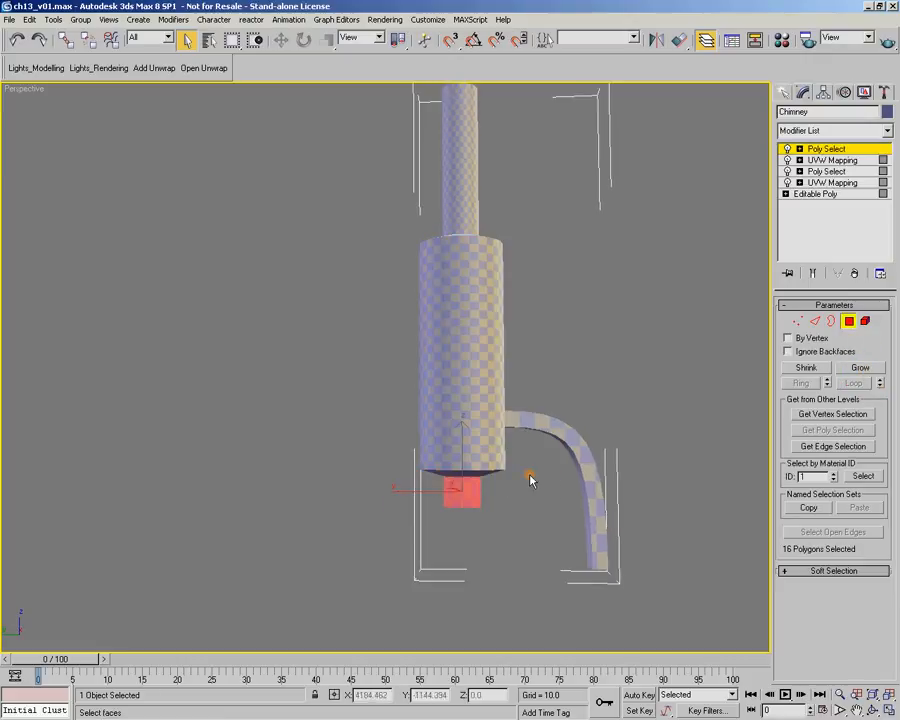
Apply a UVW Map to the short lower pipe's polygons with cylindrical mapping fitted to the selection
click(887, 131)
scroll(830, 500, down, 15)
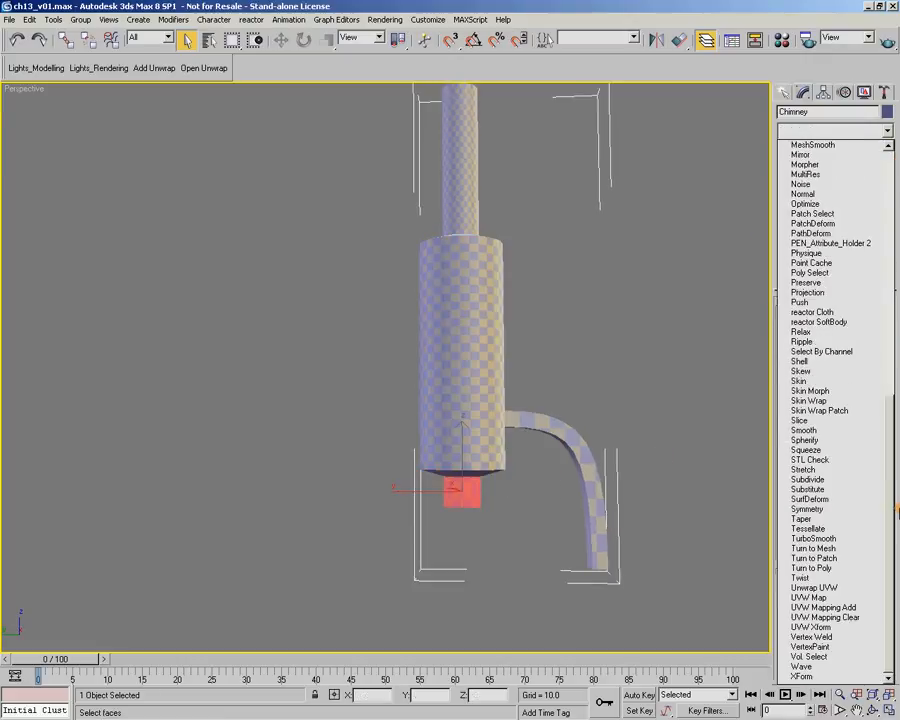
click(810, 597)
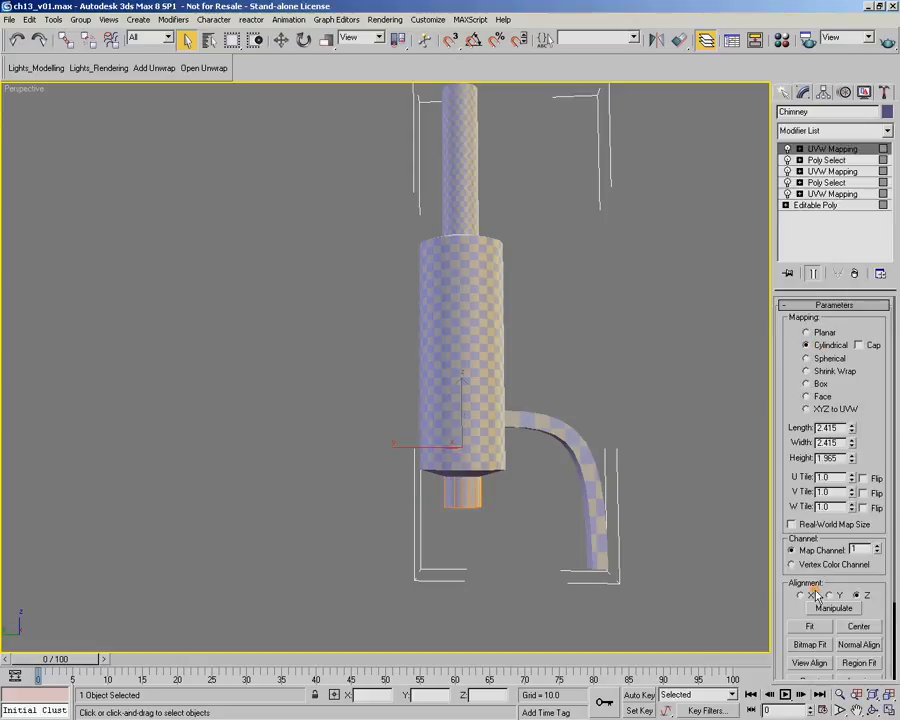
click(808, 627)
mouse_move(498, 498)
alt+middle_down()
mouse_move(526, 457)
mouse_move(513, 487)
alt+middle_up()
alt+middle_drag(523, 284, 535, 291)
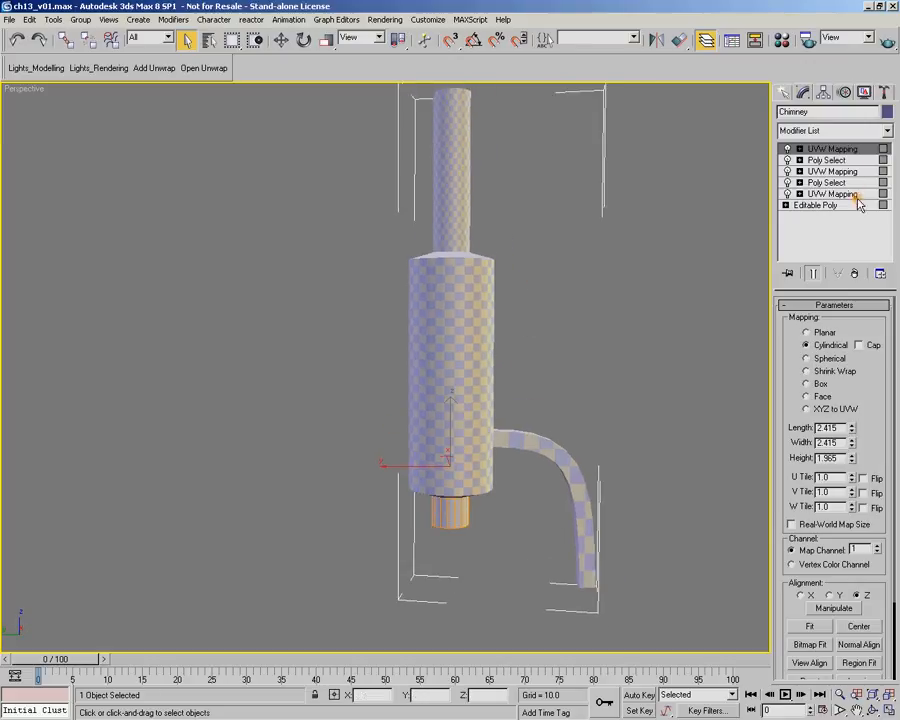
click(887, 131)
drag(889, 165, 897, 288)
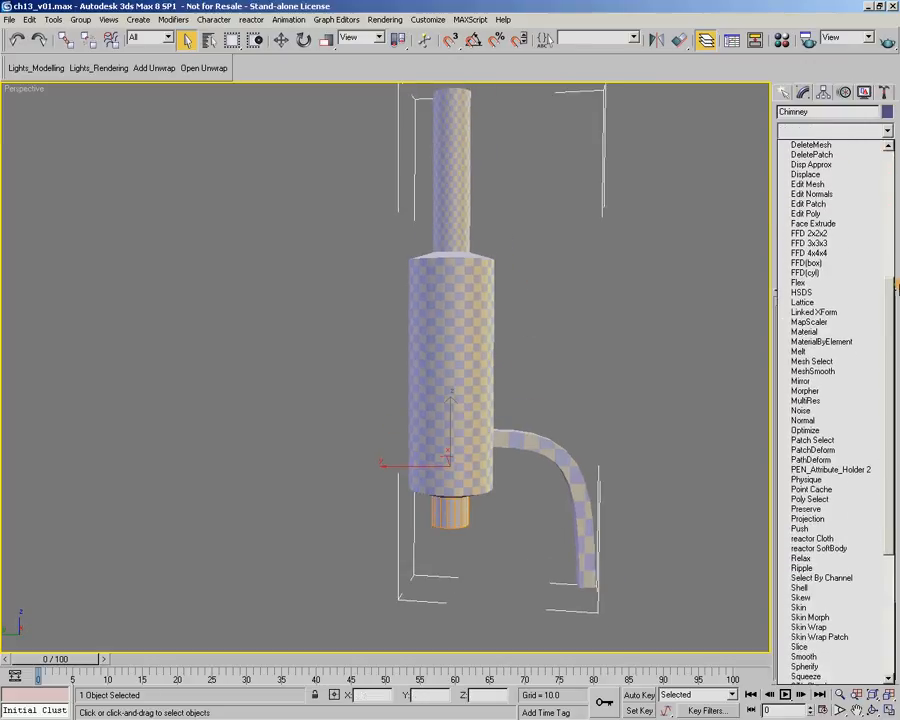
click(820, 500)
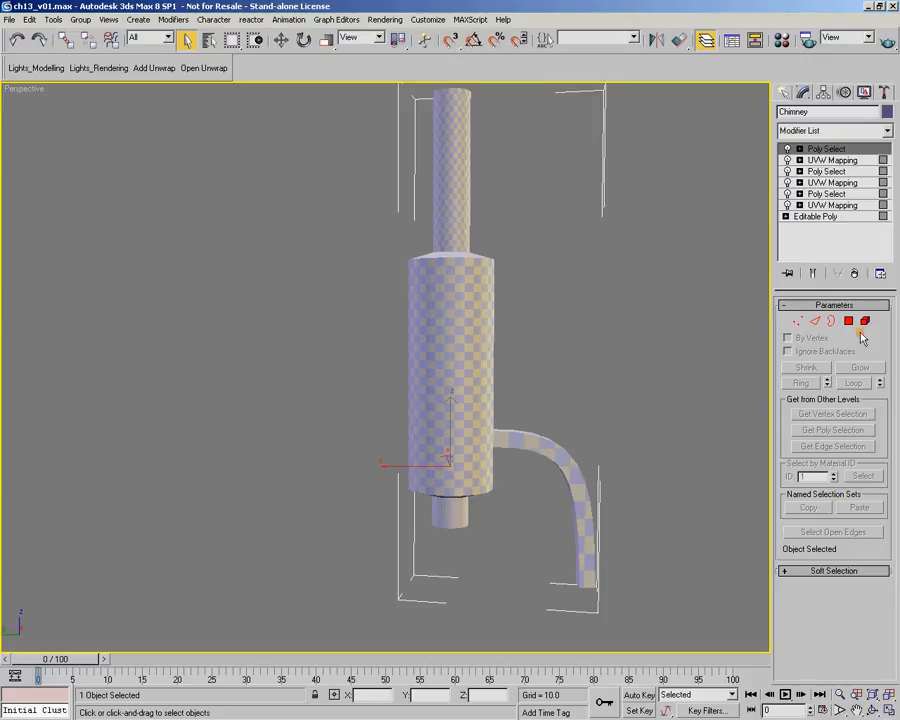
click(850, 321)
alt+middle_drag(590, 270, 570, 318)
middle_drag(542, 271, 449, 373)
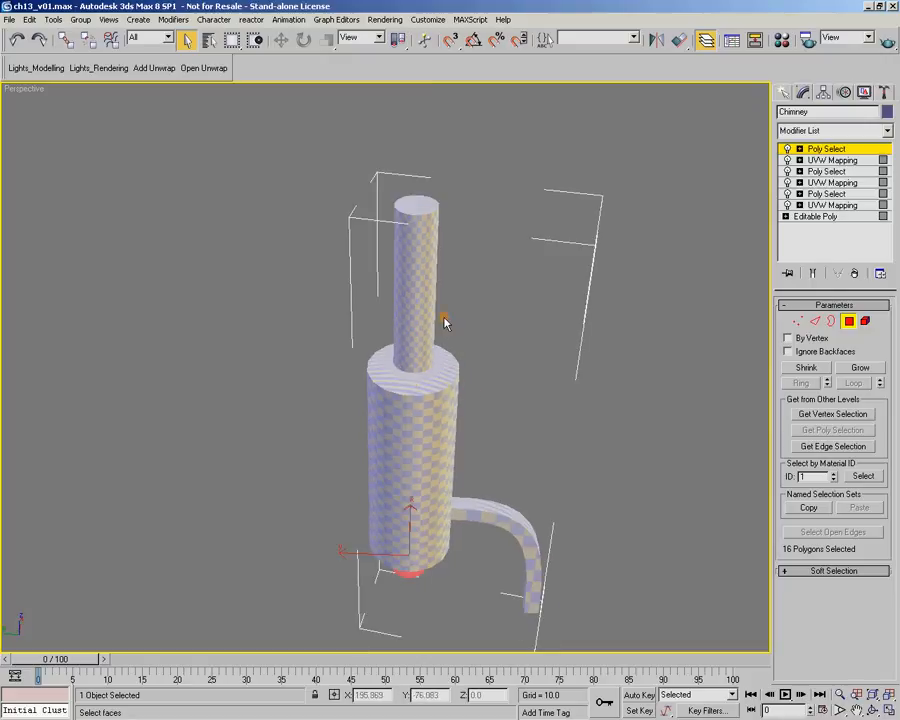
click(848, 321)
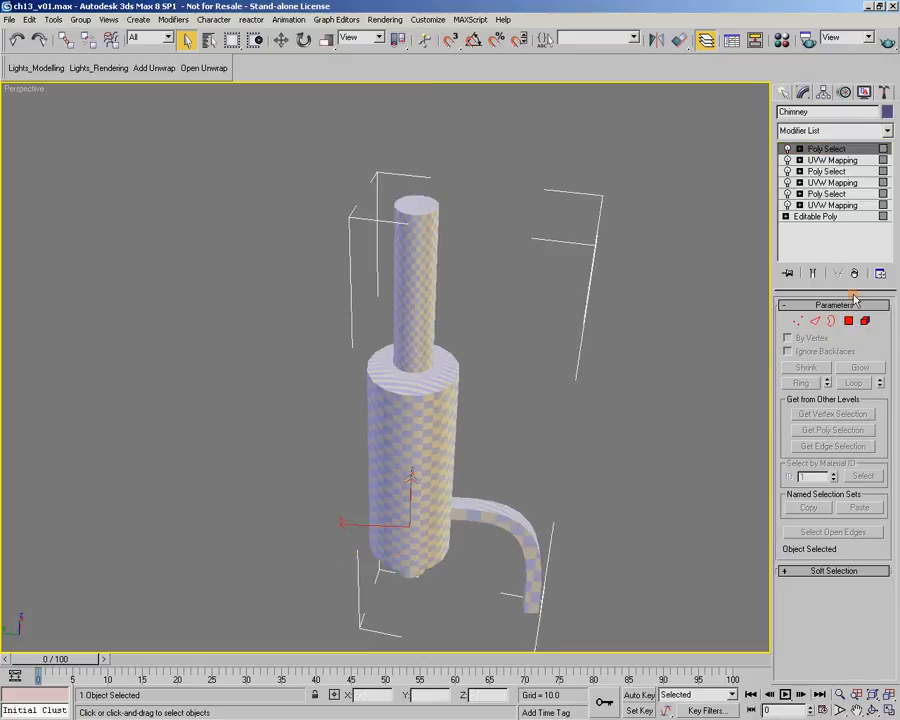
click(853, 273)
Collapse the chimney's modifier stack by converting the object to an Editable Poly
click(812, 273)
right_click(423, 301)
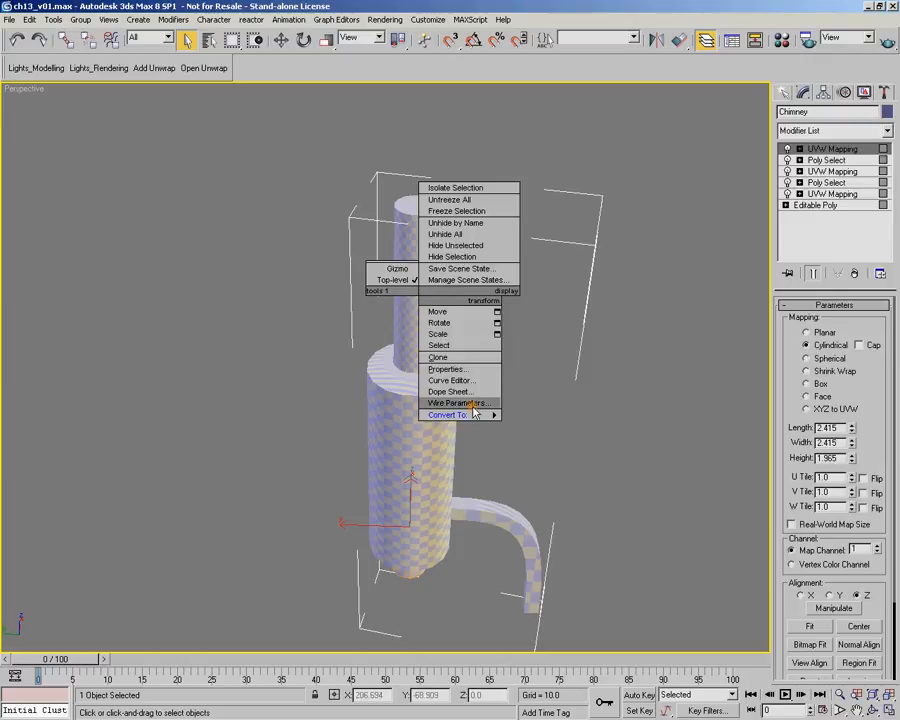
mouse_move(497, 413)
click(573, 424)
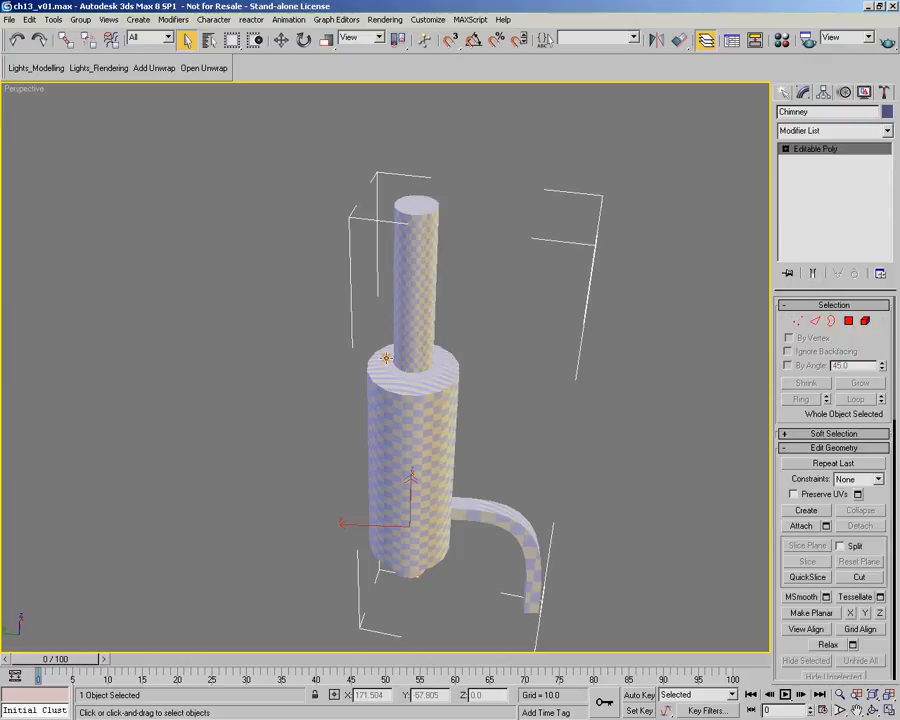
Select the ring of polygons on top of the chimney's middle cylinder using By Angle selection at 22.5
click(849, 321)
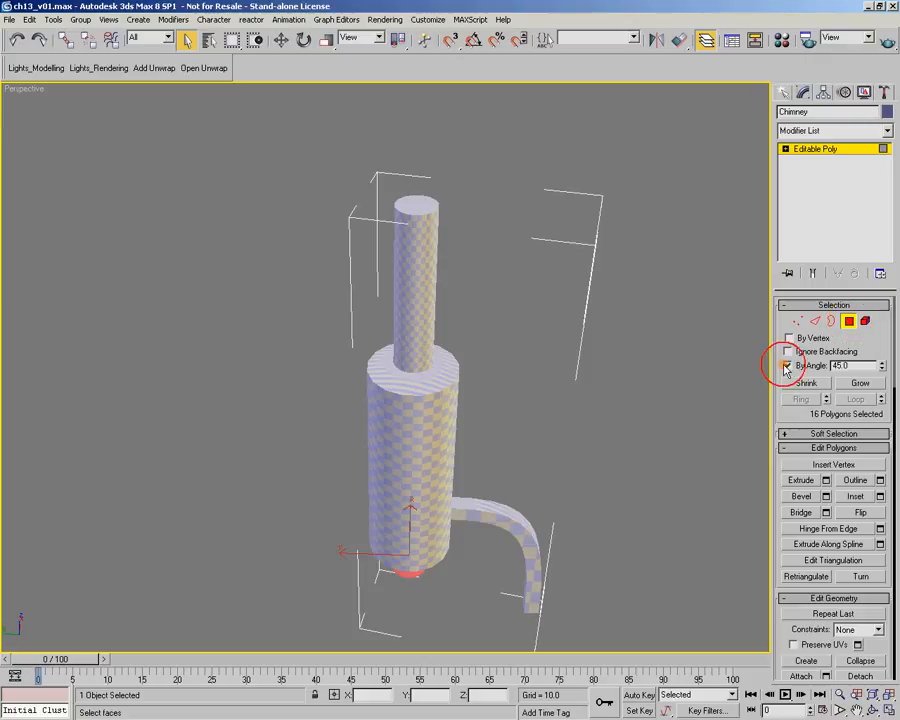
drag(881, 367, 885, 383)
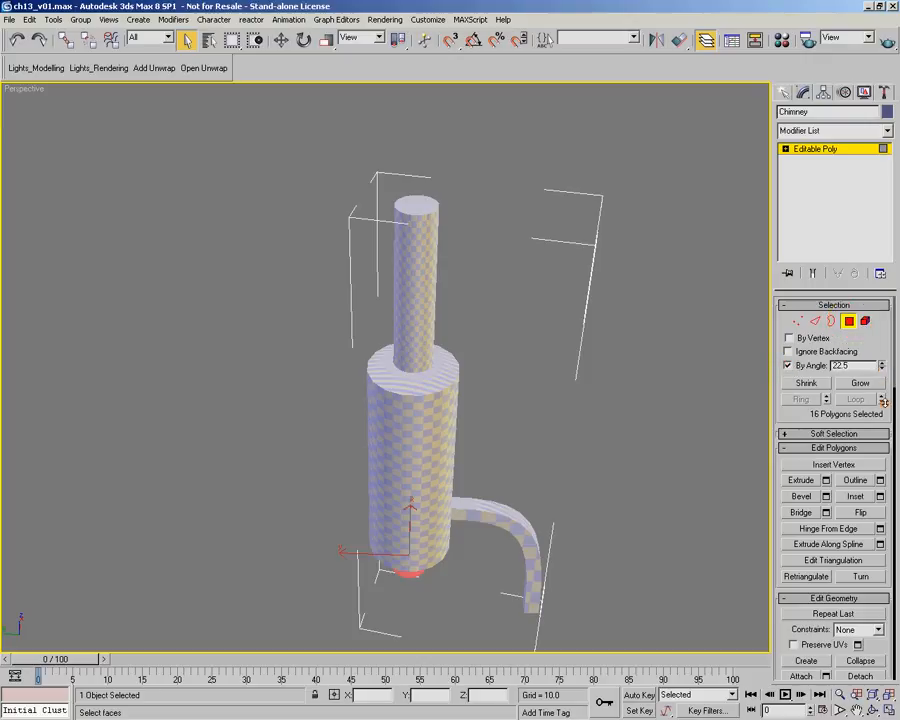
click(448, 370)
alt+middle_drag(470, 330, 472, 291)
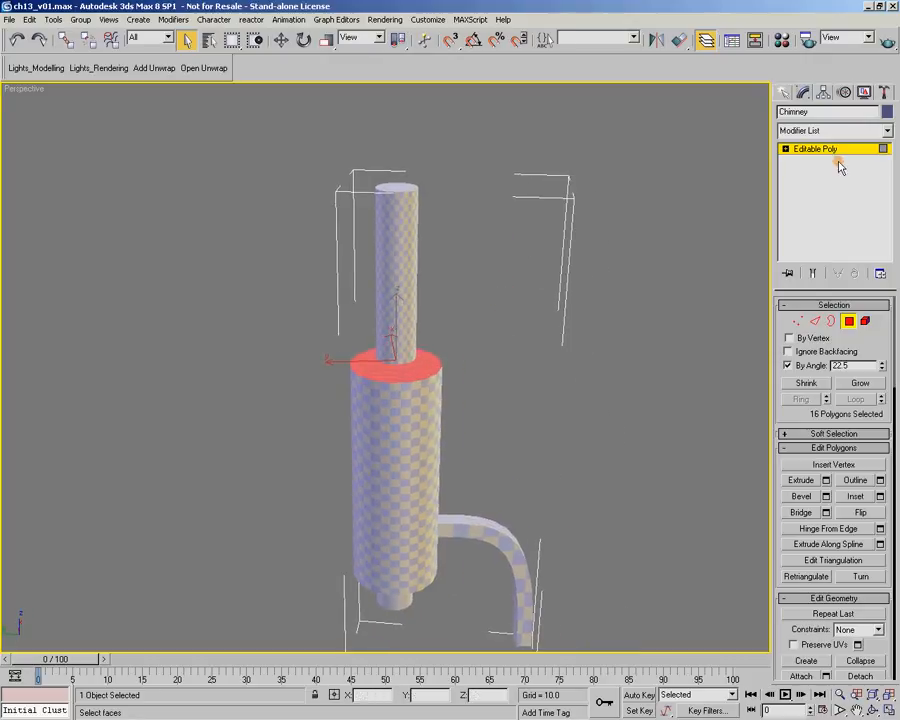
Apply a UVW Map with planar mapping fitted to the middle cylinder's top ring, and collapse the chimney to an Editable Poly
click(885, 131)
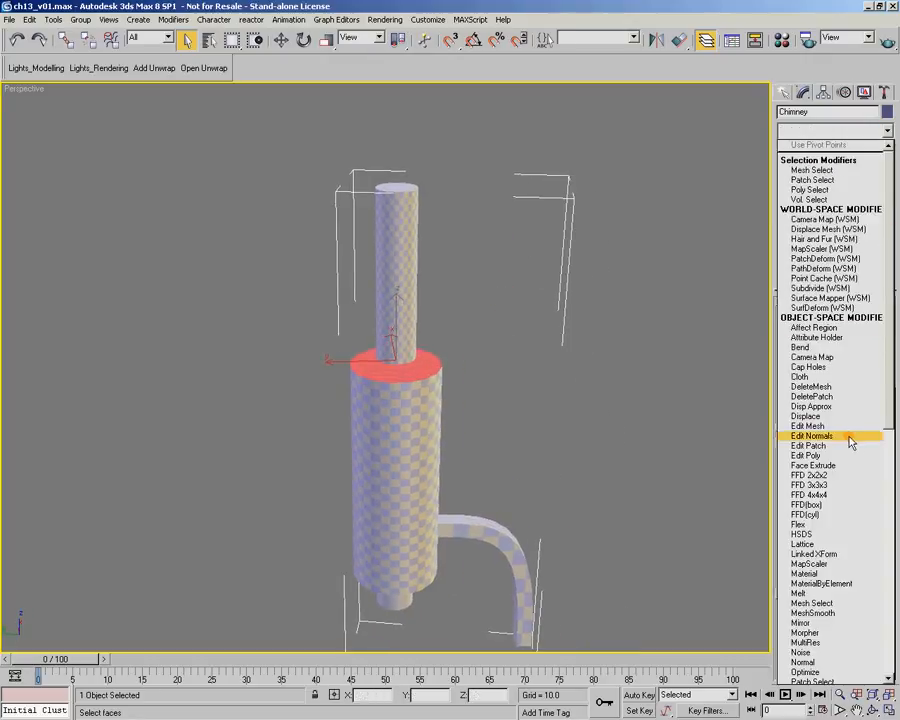
drag(888, 386, 880, 642)
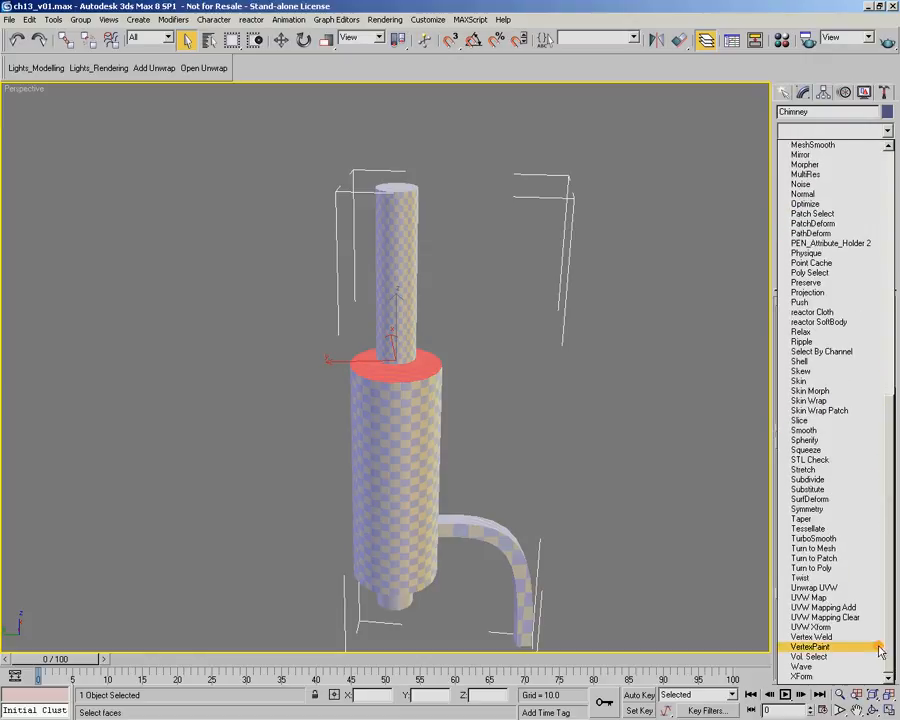
click(806, 601)
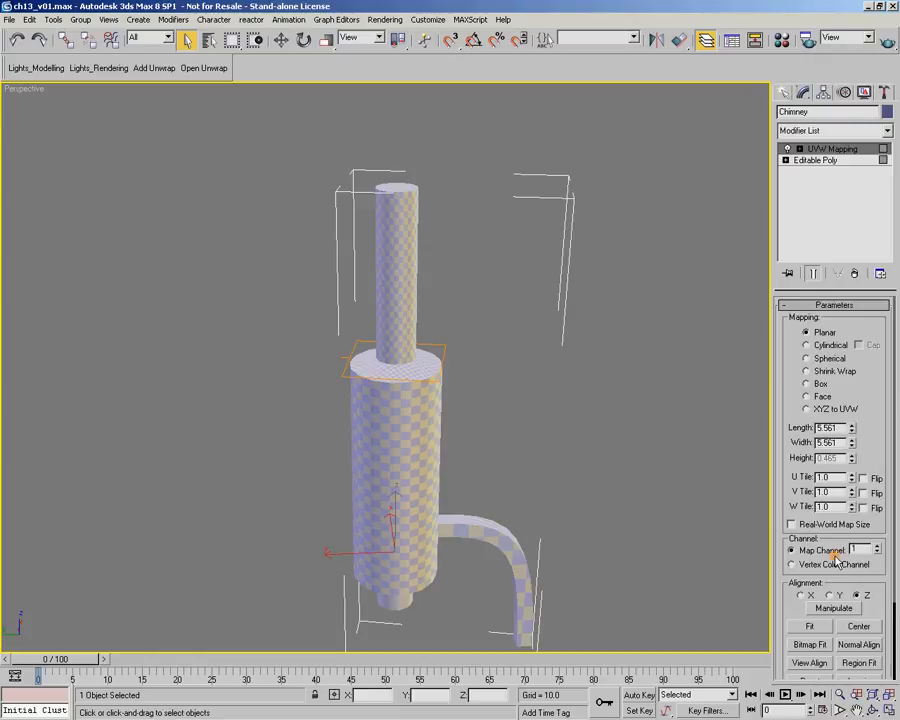
click(812, 626)
right_click(409, 369)
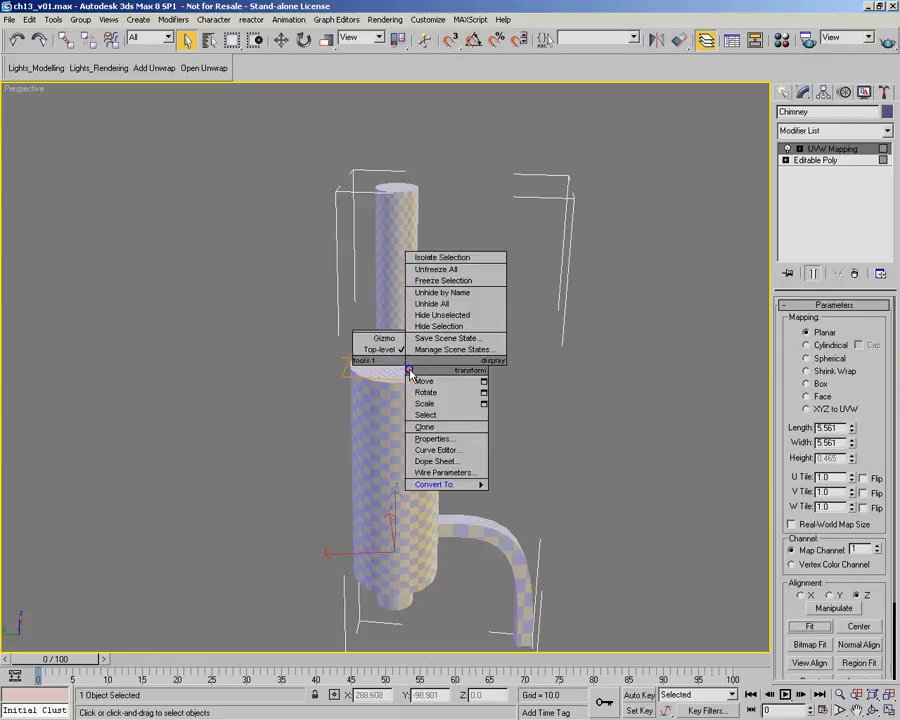
mouse_move(474, 482)
click(524, 495)
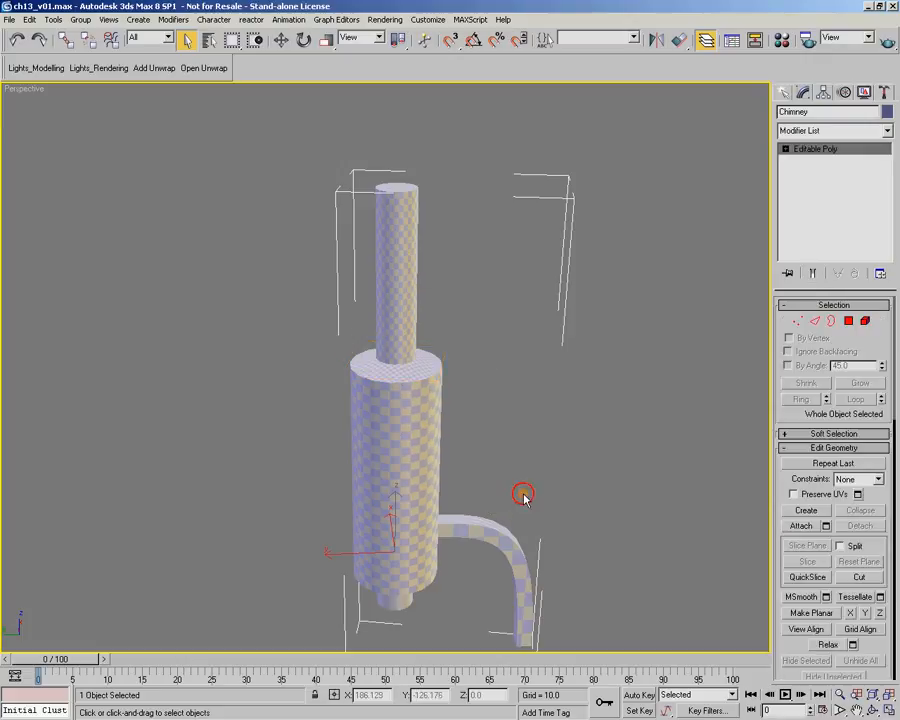
Select the ring of polygons on the underside of the middle cylinder using By Angle selection at 20.358
click(848, 321)
alt+middle_drag(566, 446, 585, 436)
click(415, 519)
click(788, 365)
click(442, 531)
drag(884, 368, 866, 398)
click(483, 420)
click(425, 496)
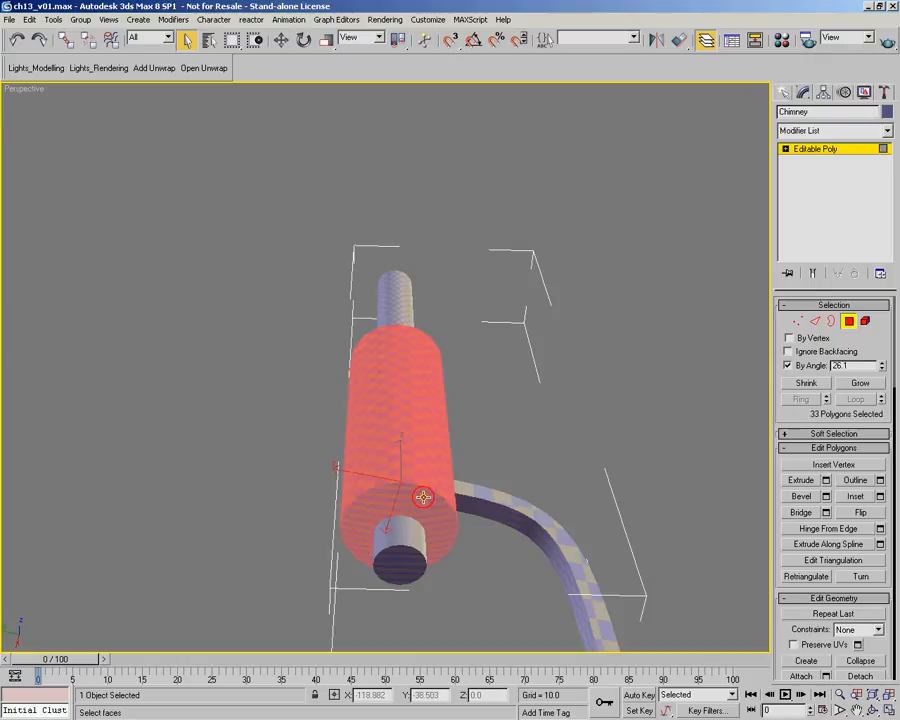
drag(884, 368, 884, 383)
click(363, 515)
alt+middle_drag(363, 515, 633, 449)
alt+click(359, 393)
alt+middle_drag(360, 392, 452, 488)
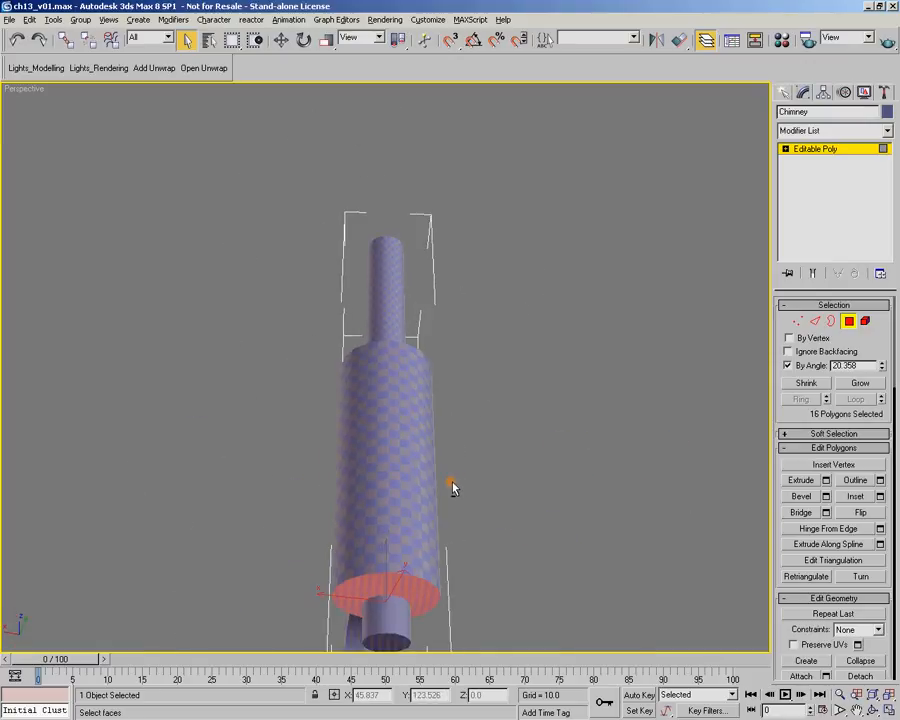
Apply a UVW Map with planar mapping fitted to the middle cylinder's underside ring, and collapse the chimney to an Editable Poly
click(886, 131)
scroll(885, 450, down, 15)
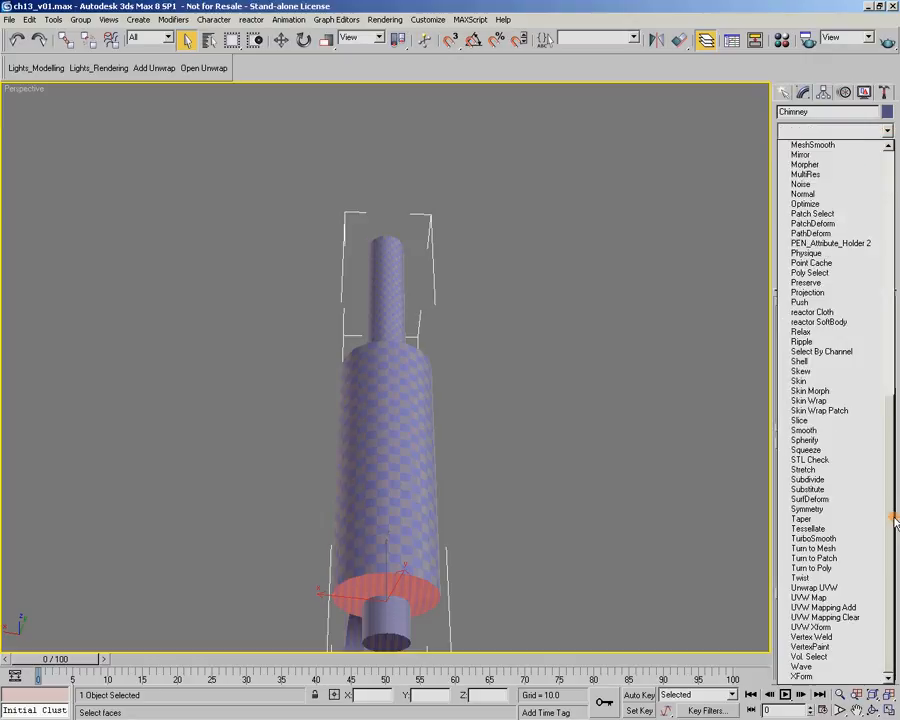
click(843, 597)
click(812, 627)
right_click(404, 374)
mouse_move(430, 494)
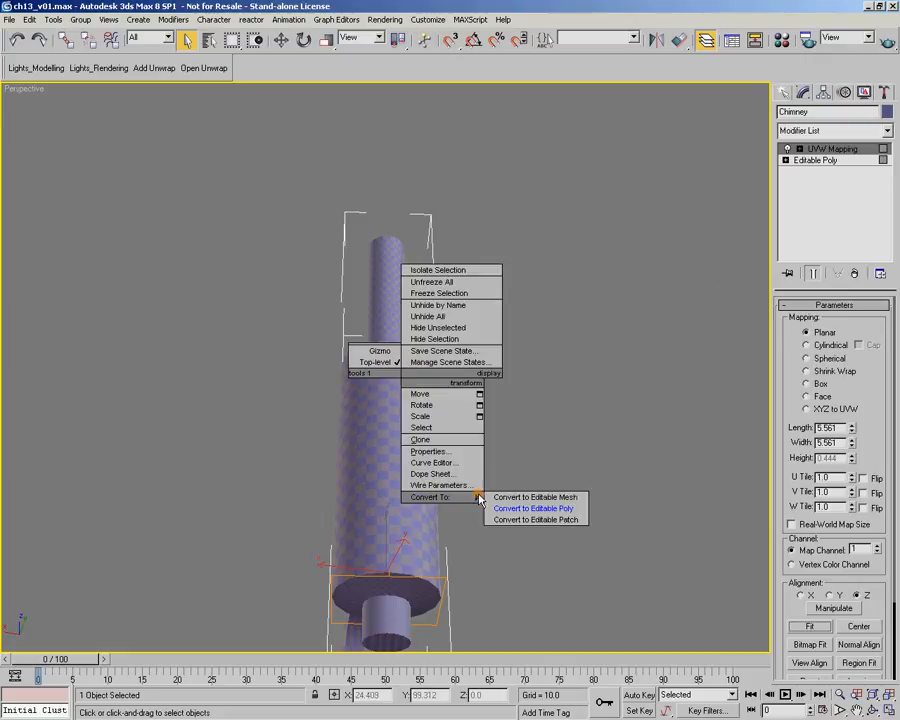
click(553, 508)
Select the cap polygon at the top end of the chimney's upper pipe
alt+middle_drag(553, 508, 443, 437)
alt+middle_drag(437, 316, 433, 376)
scroll(433, 376, up, 3)
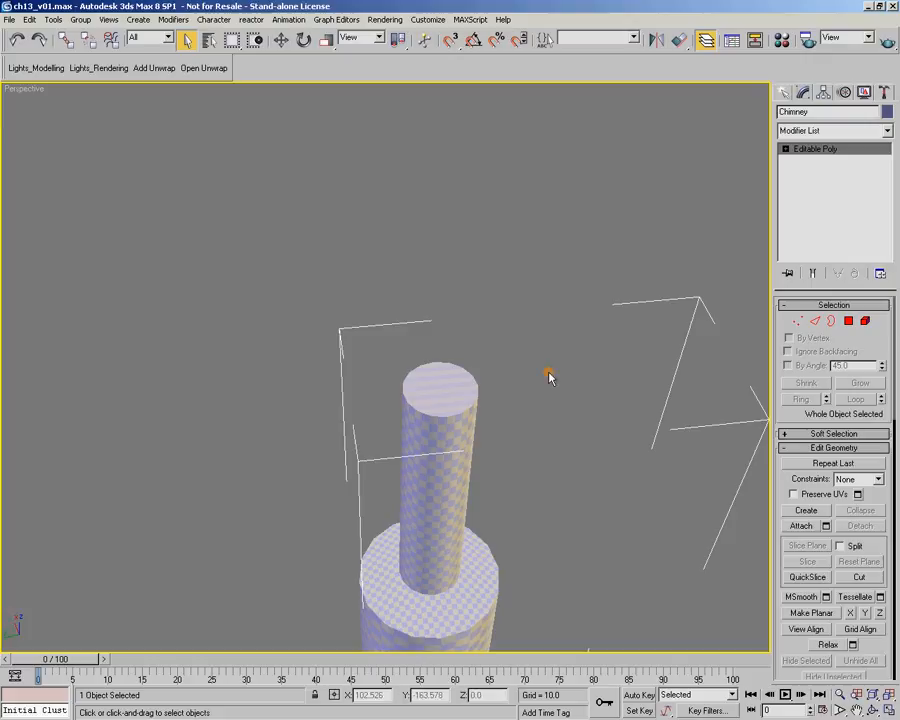
click(850, 322)
click(446, 378)
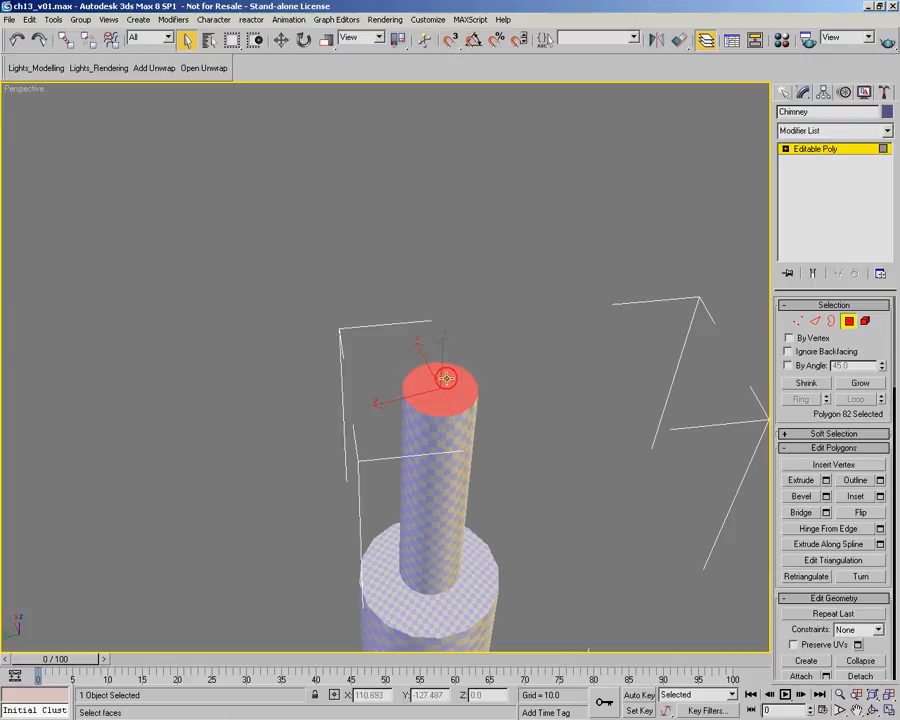
Apply a UVW Map with planar mapping fitted to the upper pipe's cap, and collapse the chimney to an Editable Poly
click(887, 131)
scroll(835, 400, down, 10)
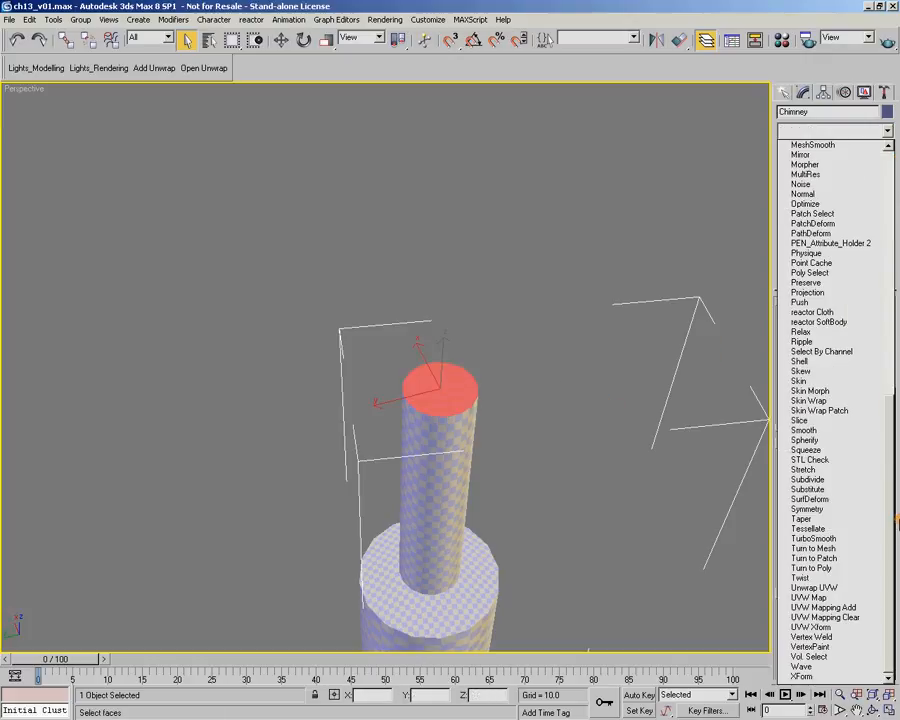
click(828, 597)
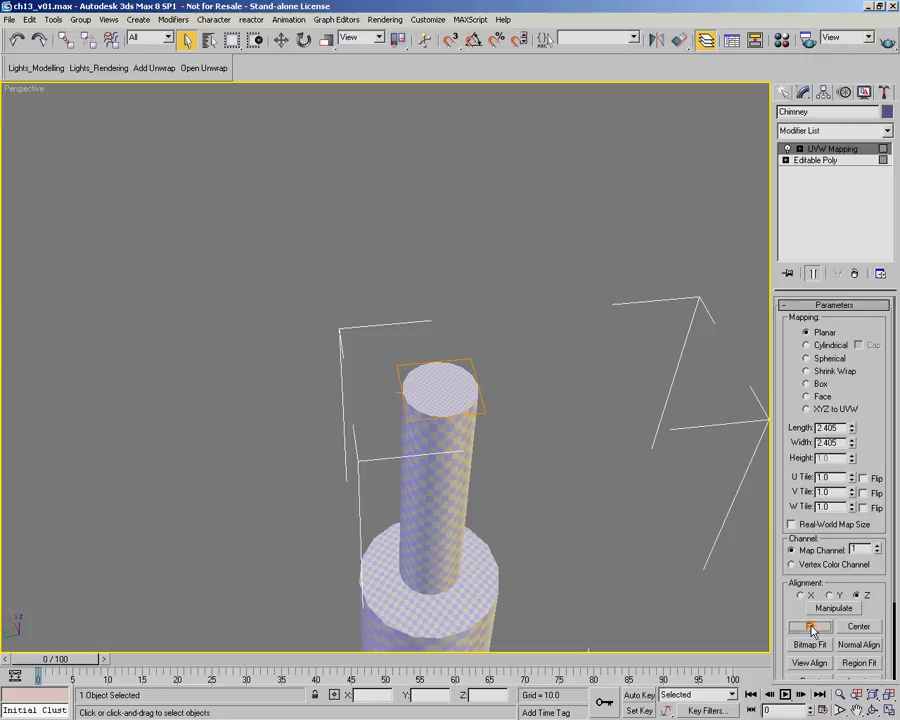
right_click(432, 373)
mouse_move(477, 492)
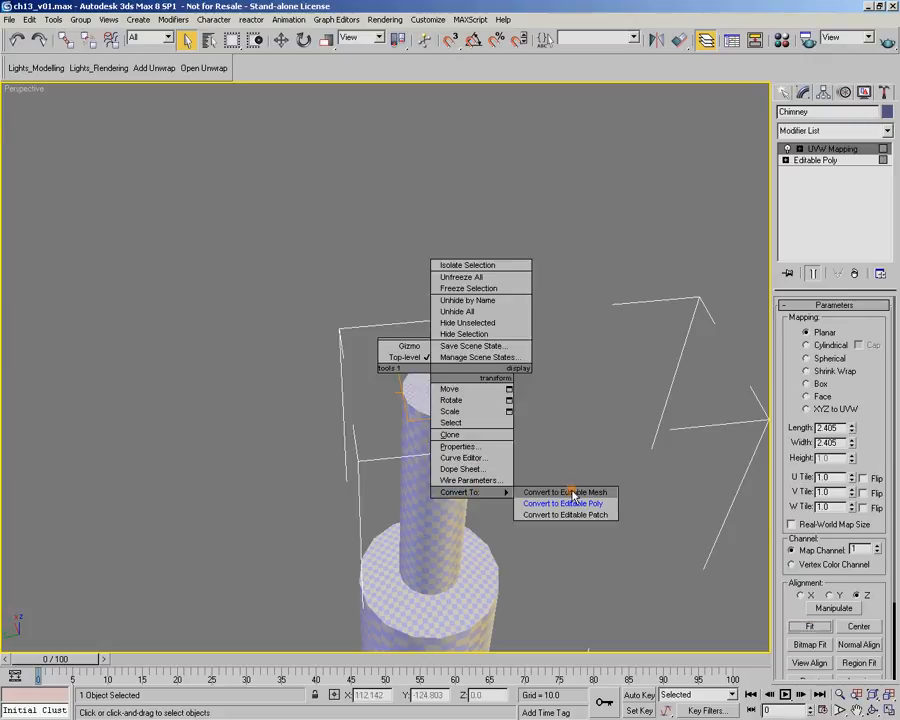
click(566, 502)
Add an Unwrap UVW modifier to the chimney and open its UVs for editing
middle_drag(566, 502, 530, 382)
scroll(530, 382, down, 3)
mouse_move(498, 426)
alt+middle_down()
mouse_move(480, 464)
mouse_move(496, 442)
alt+middle_up()
scroll(480, 464, up, 4)
scroll(496, 441, down, 3)
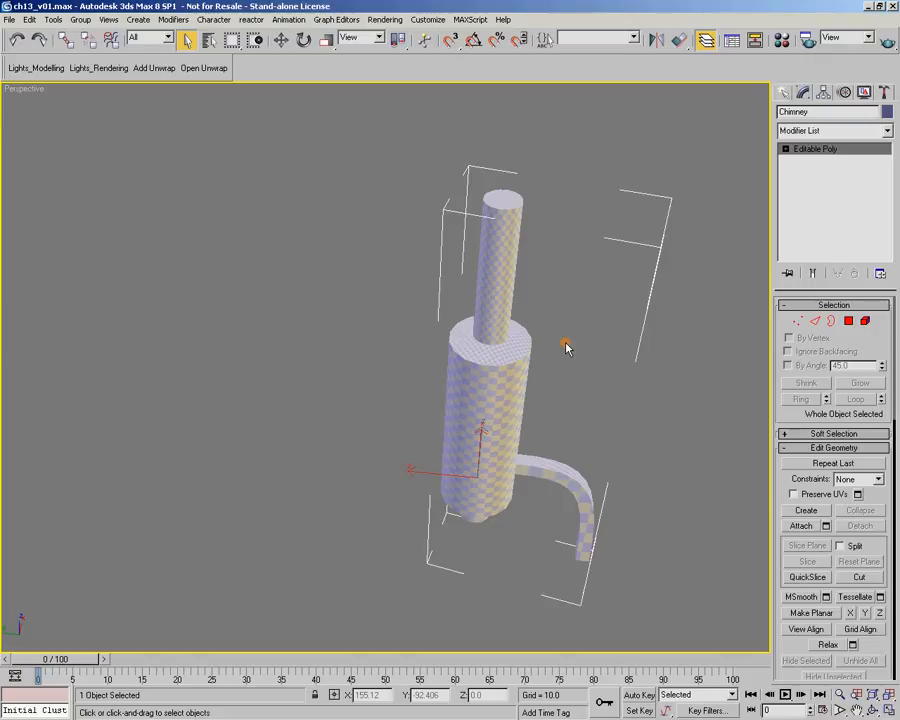
click(156, 68)
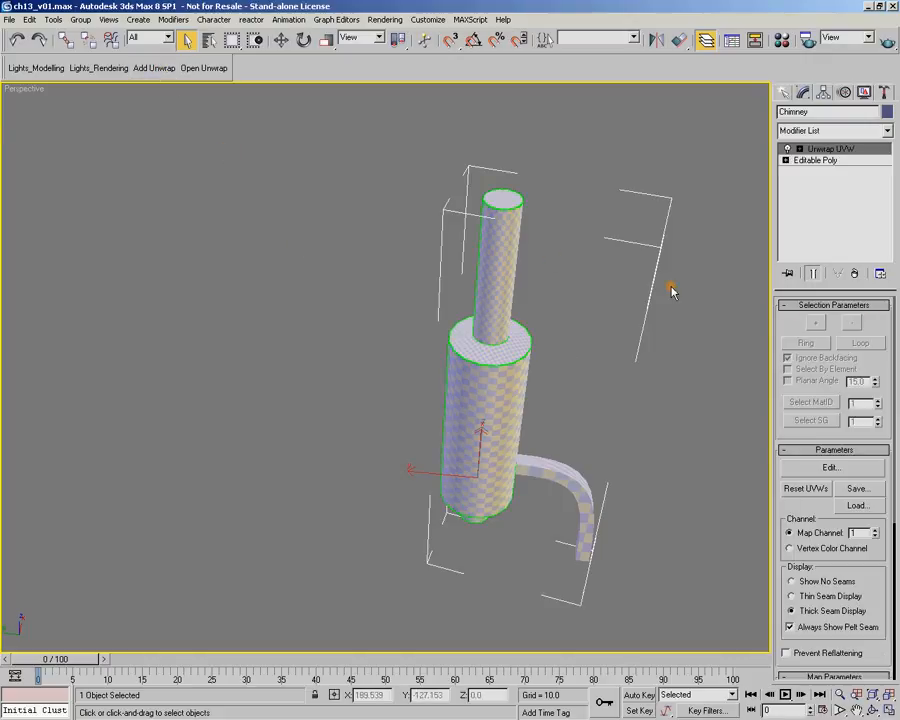
click(831, 467)
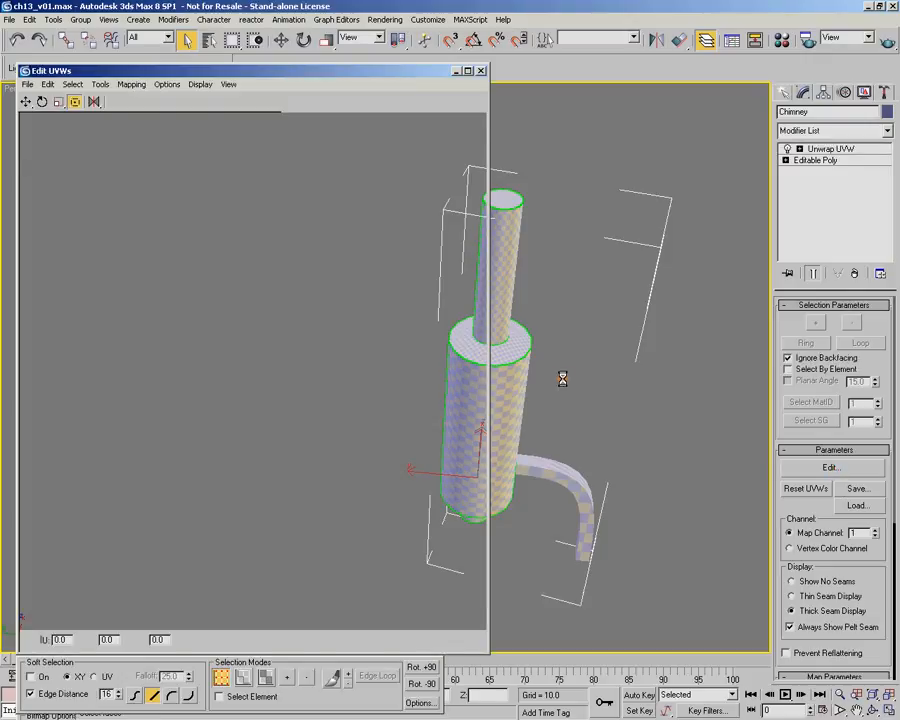
Move and enlarge the Edit UVWs window so the chimney stays visible beside it, and hide the checker background
middle_drag(548, 396, 648, 376)
drag(392, 72, 377, 17)
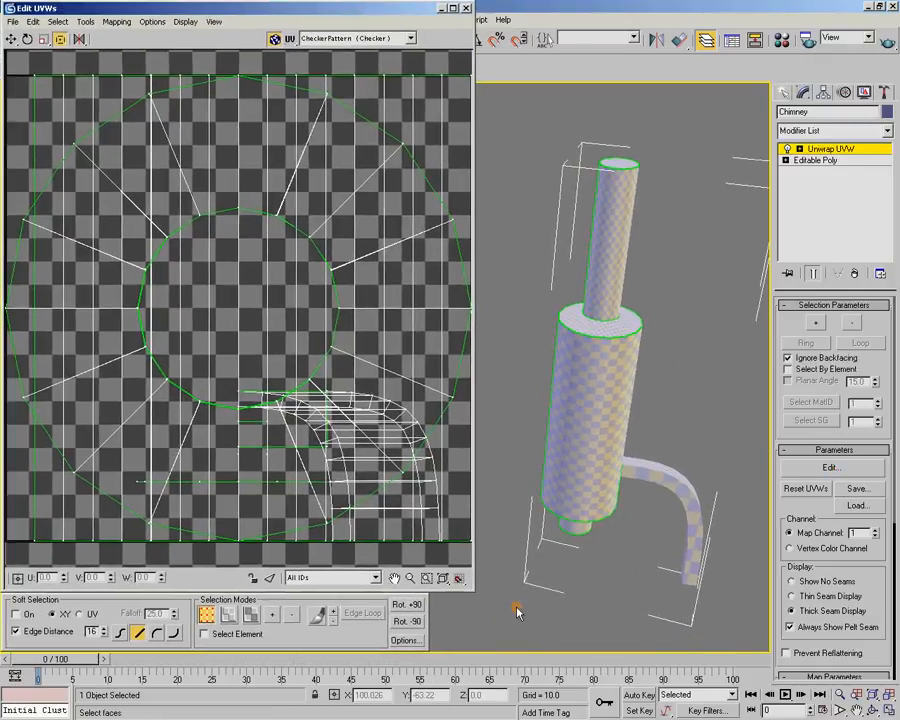
drag(474, 592, 511, 657)
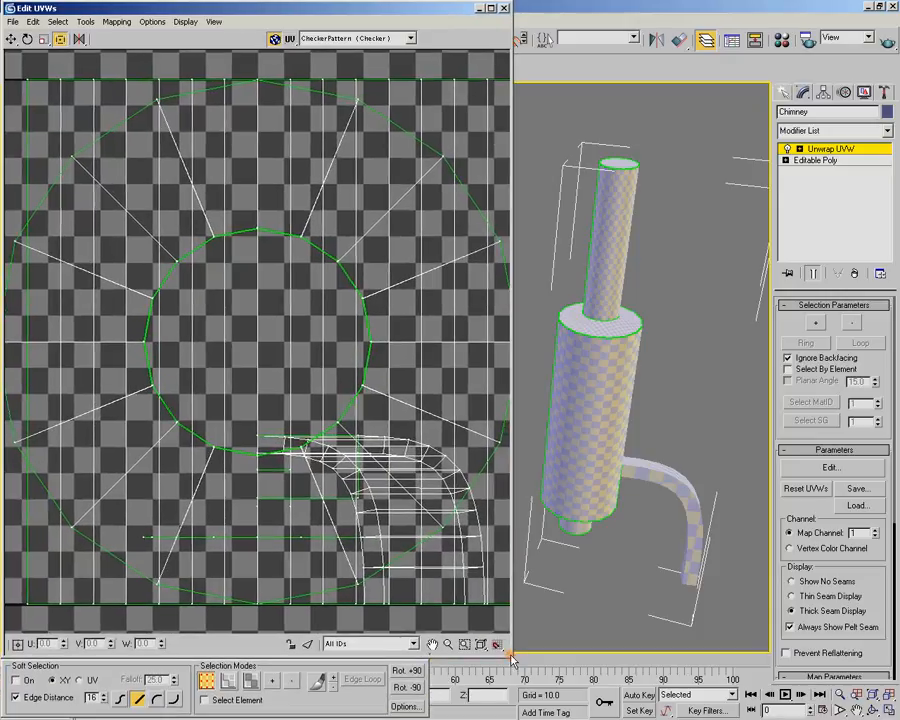
scroll(298, 356, down, 4)
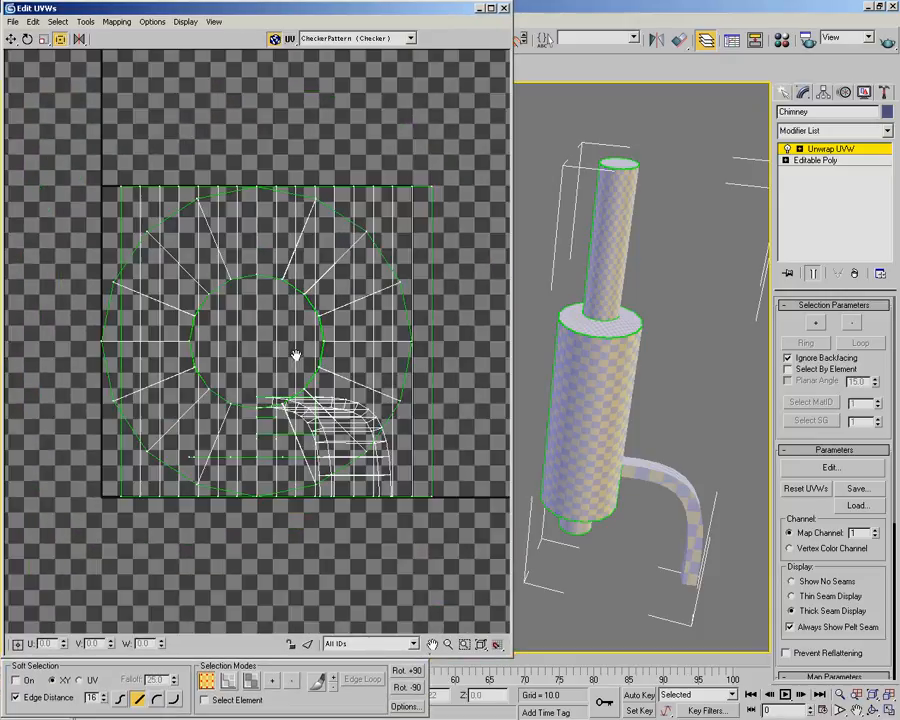
click(273, 38)
scroll(297, 261, down, 2)
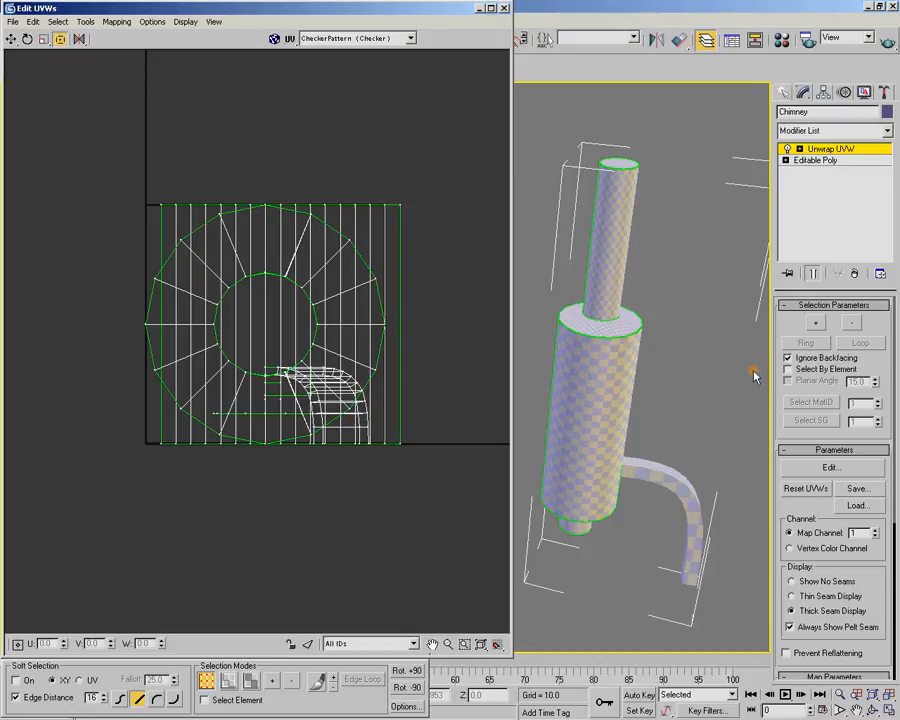
Switch Unwrap UVW to Face level and select all side faces of the middle cylinder with Ignore Backfacing off
click(800, 149)
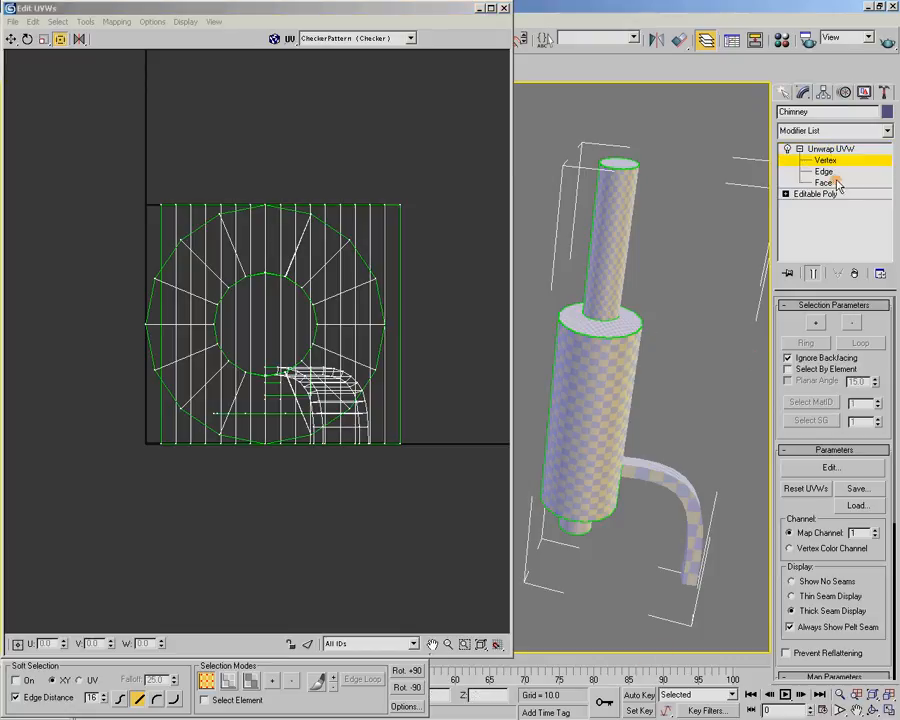
click(822, 182)
alt+middle_drag(656, 290, 666, 287)
middle_drag(631, 393, 655, 311)
drag(666, 298, 545, 320)
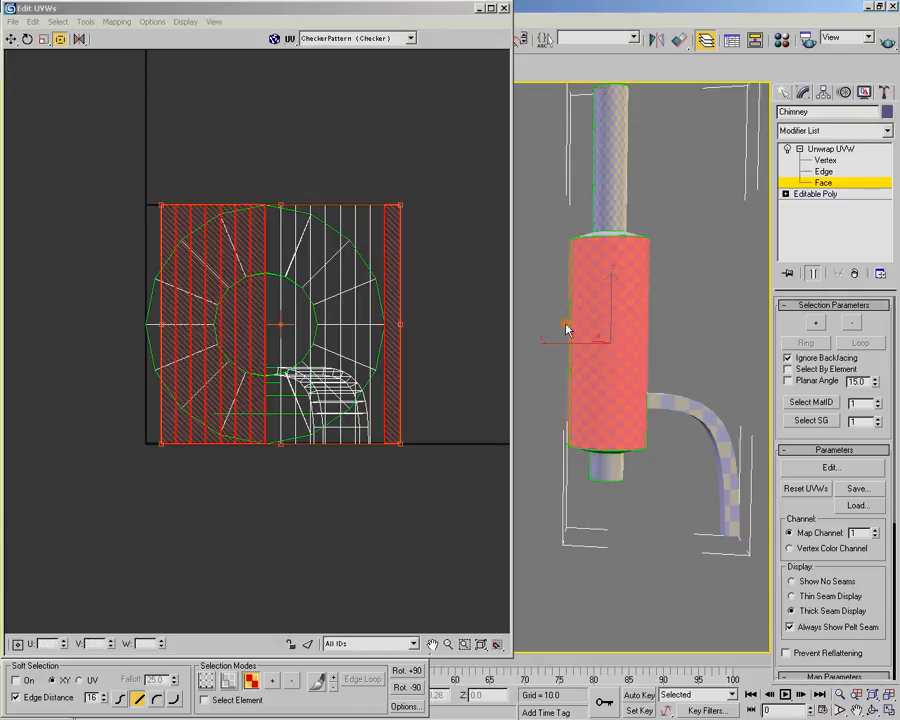
alt+middle_drag(688, 455, 579, 195)
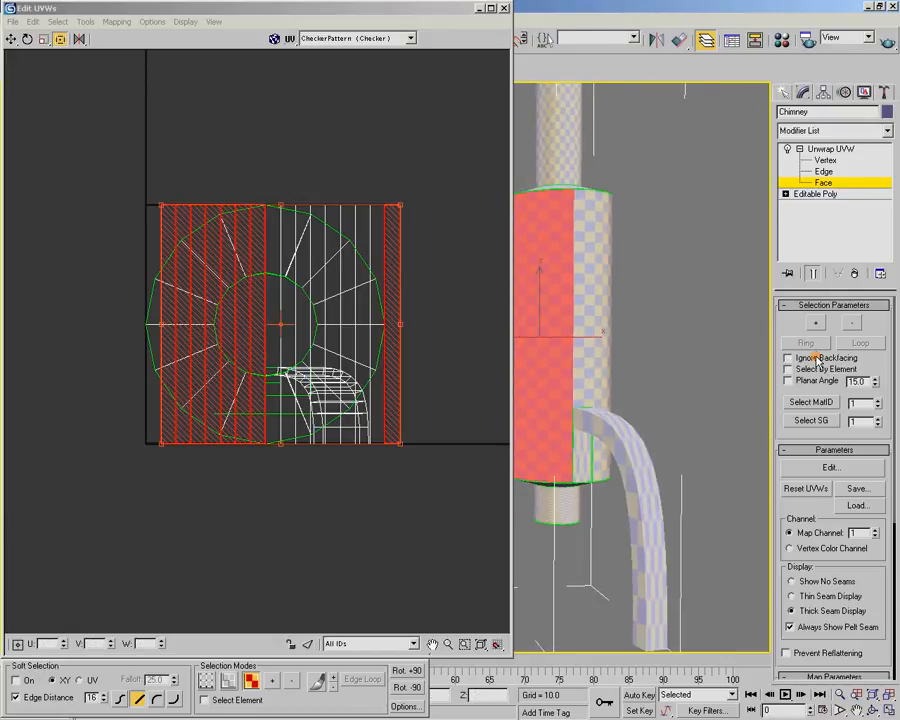
alt+middle_drag(648, 346, 661, 257)
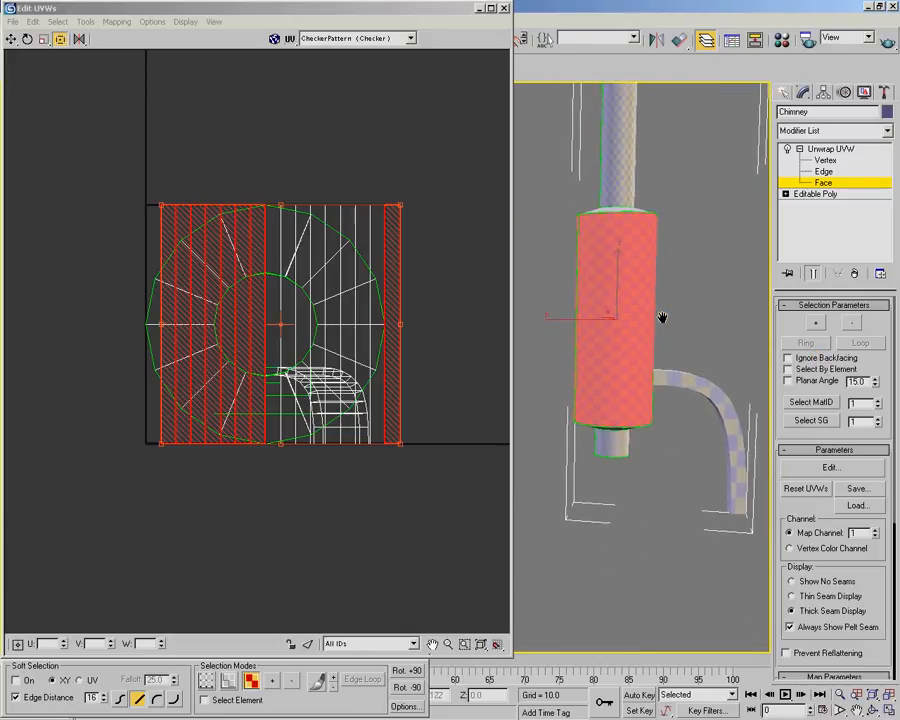
drag(614, 316, 553, 323)
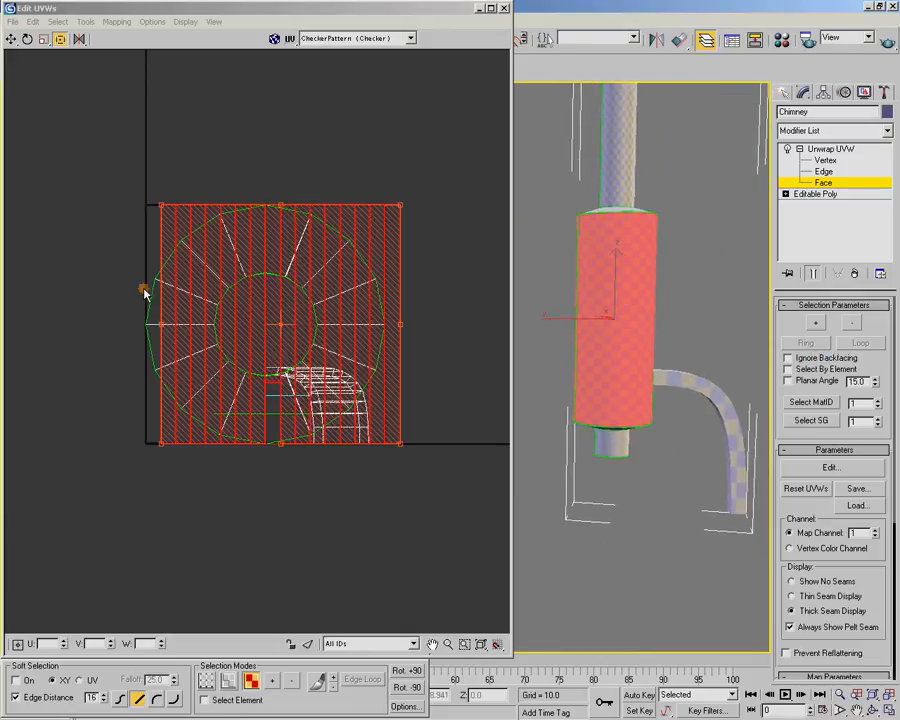
Break the middle cylinder's side faces into a separate UV shell and move it to the left of the UV square
right_click(317, 249)
click(348, 308)
middle_drag(265, 335, 325, 341)
drag(397, 267, 120, 267)
Select the upper pipe's side faces, break them into a separate UV shell and move it to the right of the UV square
middle_drag(610, 247, 592, 324)
drag(569, 197, 665, 213)
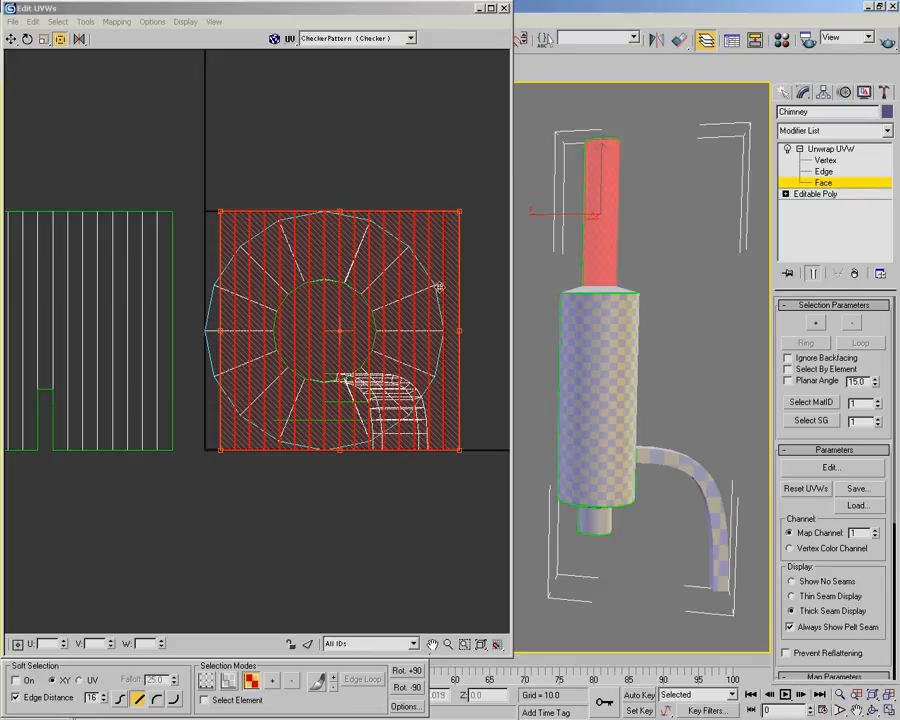
right_click(419, 248)
click(442, 301)
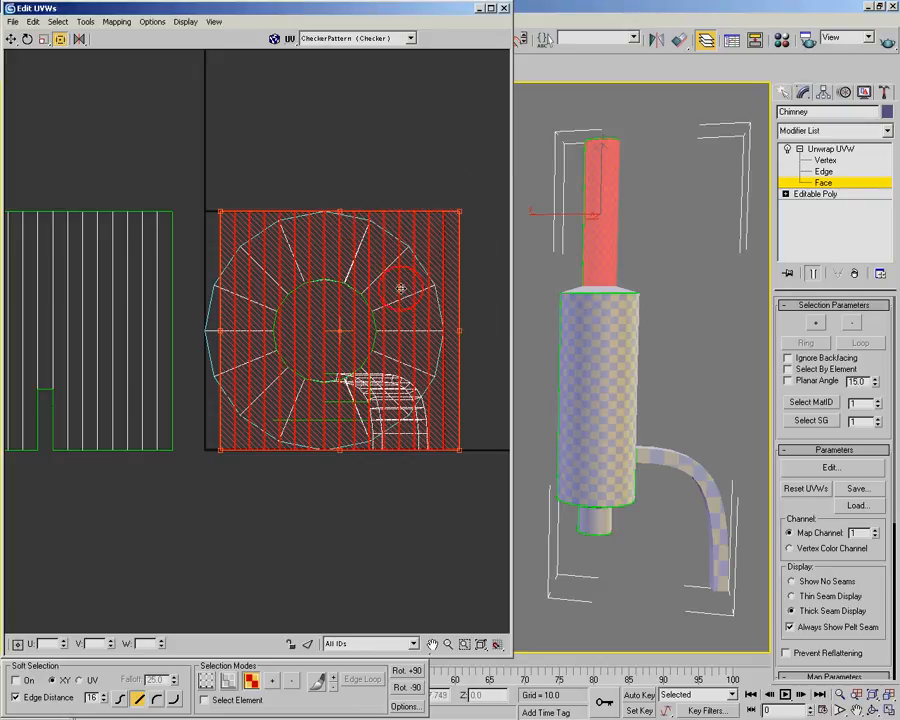
drag(240, 247, 498, 256)
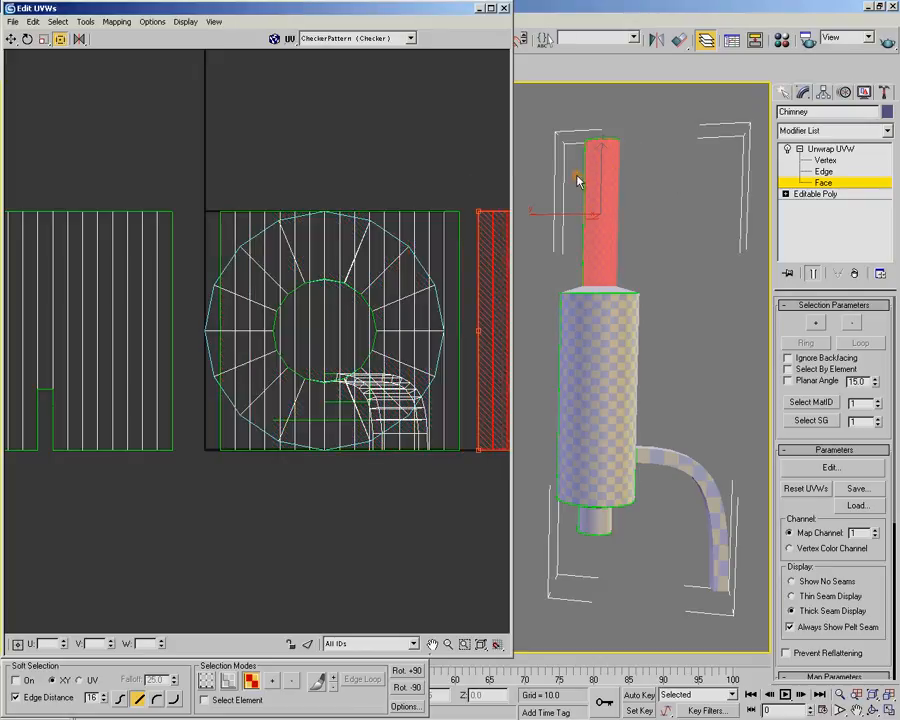
Select the short lower pipe's side faces, break them into a separate UV shell and move it above the UV square
middle_drag(625, 538, 635, 412)
click(568, 392)
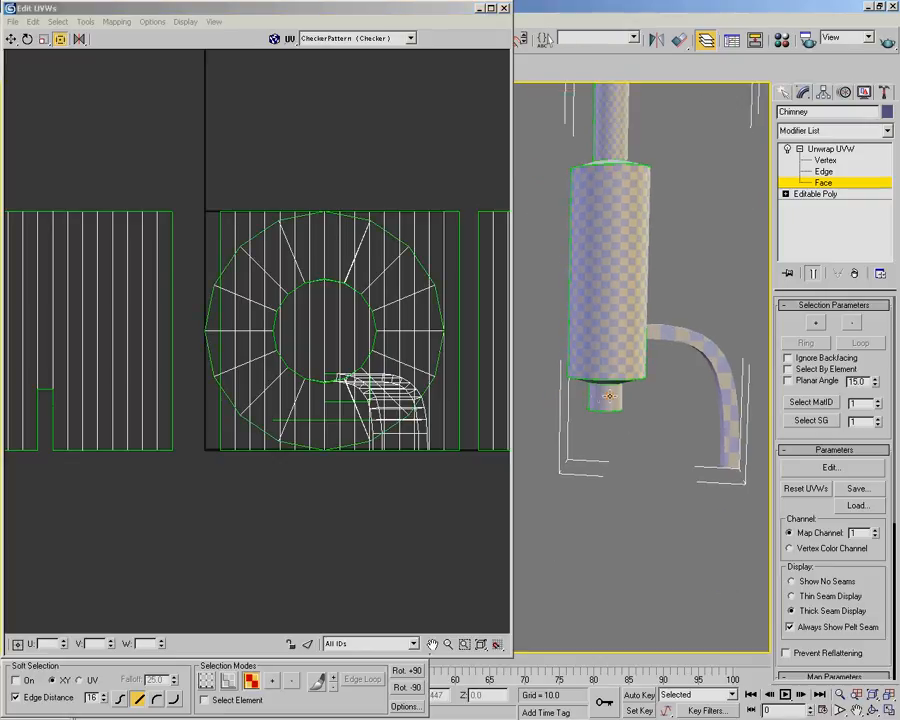
click(572, 400)
right_click(428, 228)
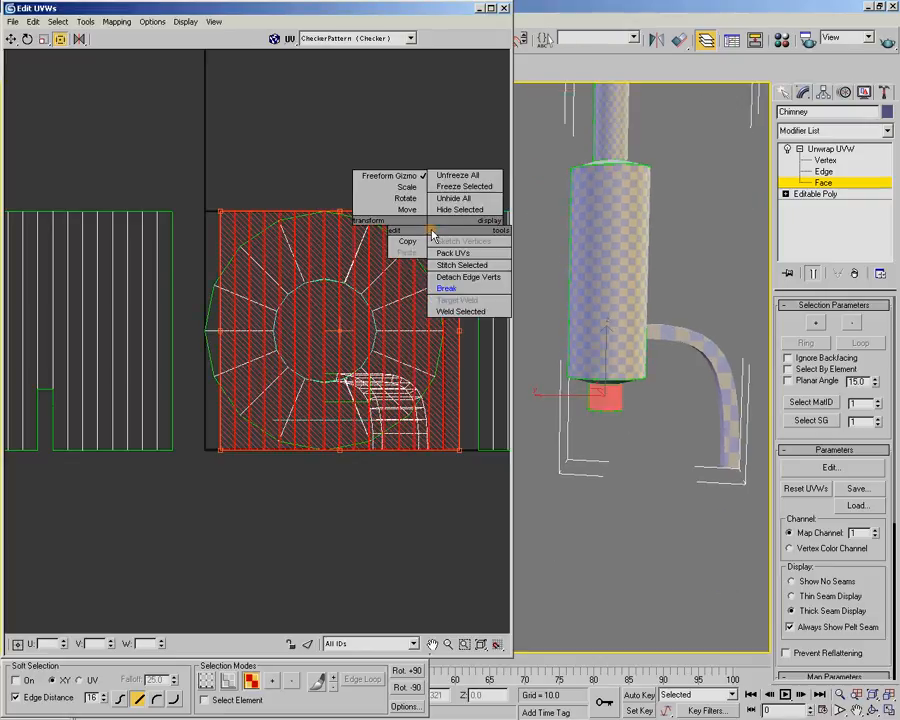
click(458, 288)
drag(391, 409, 391, 147)
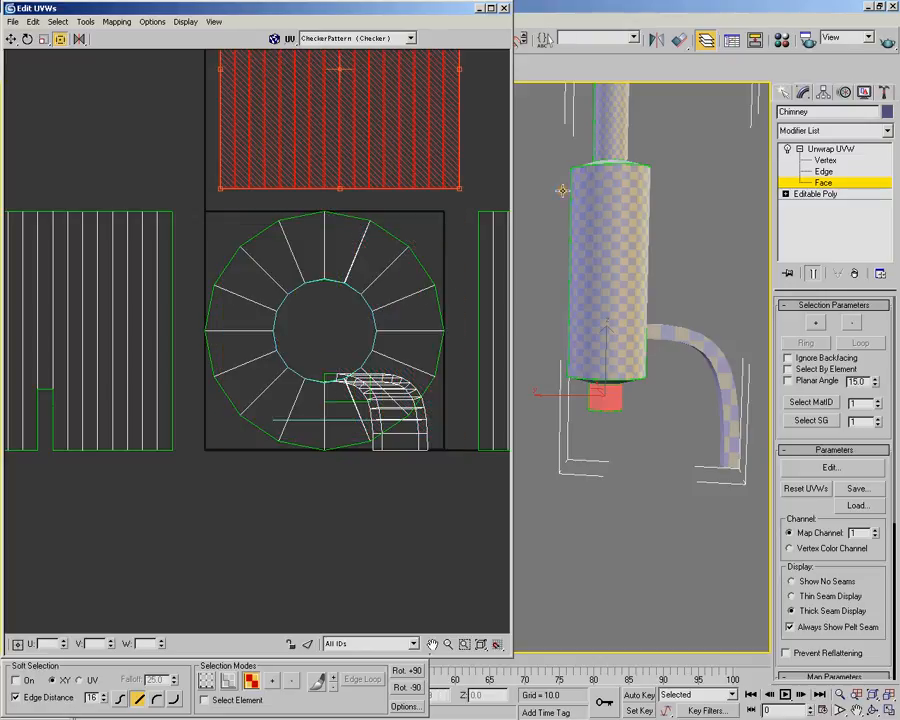
Enable Planar Angle selection at 44.4 and select the middle cylinder's ring-shaped top cap
alt+middle_drag(582, 150, 601, 207)
middle_drag(637, 172, 624, 261)
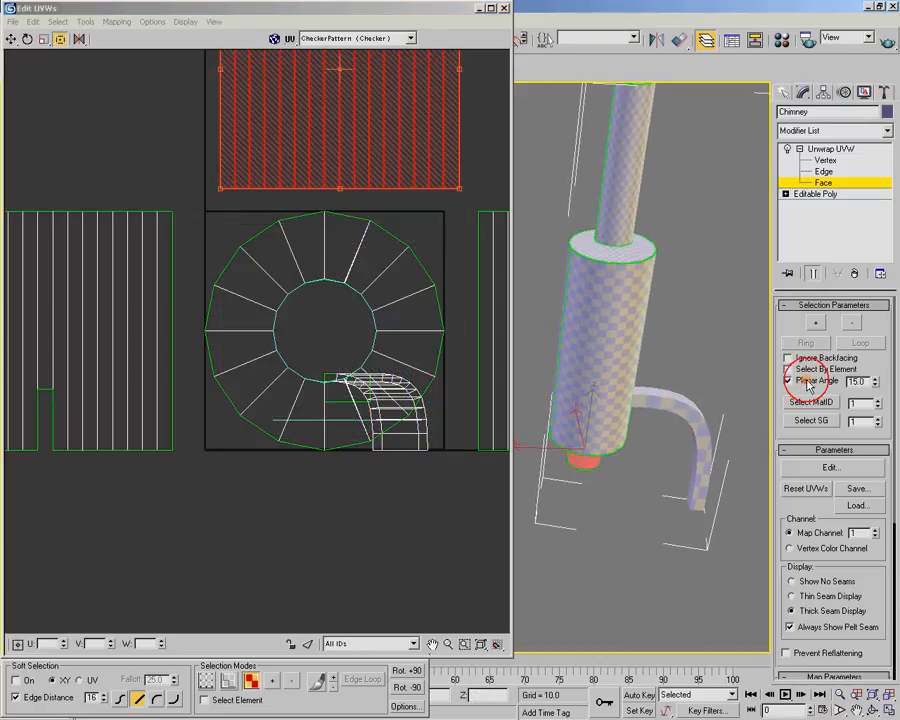
click(639, 245)
drag(878, 383, 881, 291)
click(590, 245)
alt+middle_drag(590, 245, 616, 239)
Break the top cap ring into a separate UV shell and move it well below the UV square
right_click(371, 245)
click(425, 302)
shift+drag(382, 237, 424, 662)
middle_drag(390, 526, 377, 280)
shift+drag(339, 396, 347, 461)
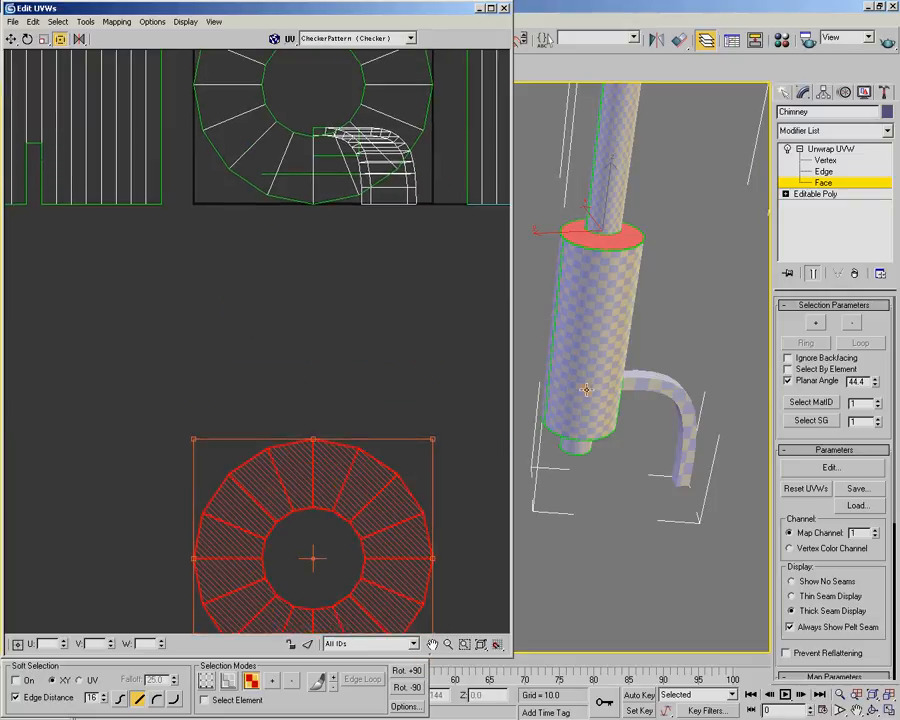
Select the middle cylinder's bottom cap ring, break it into its own UV shell and move it just below the UV square
alt+middle_drag(545, 324, 607, 286)
click(587, 471)
alt+middle_drag(598, 434, 610, 462)
right_click(397, 103)
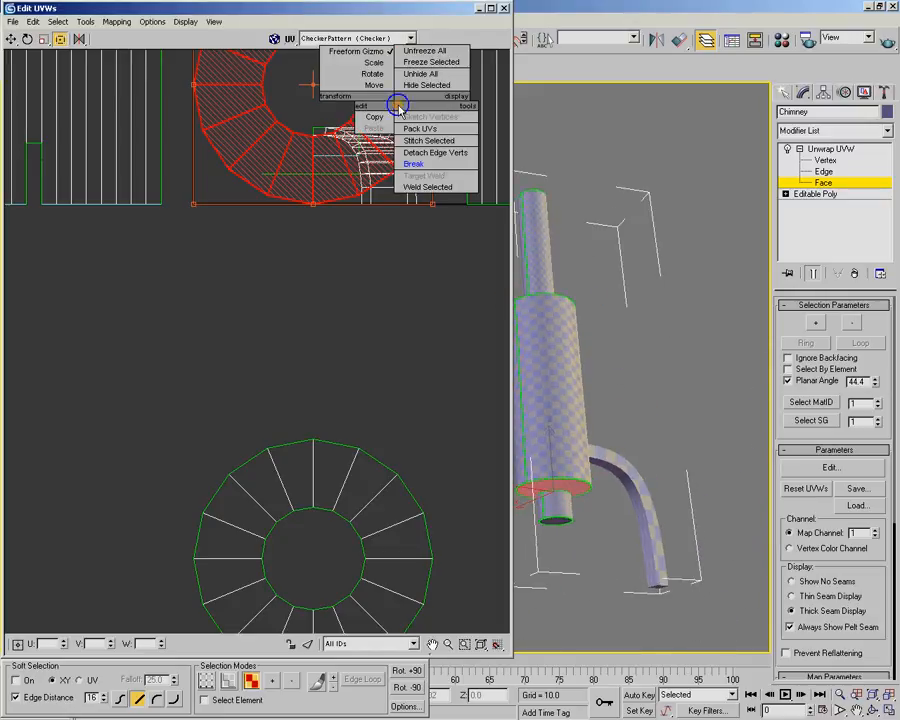
click(425, 164)
shift+drag(386, 96, 393, 348)
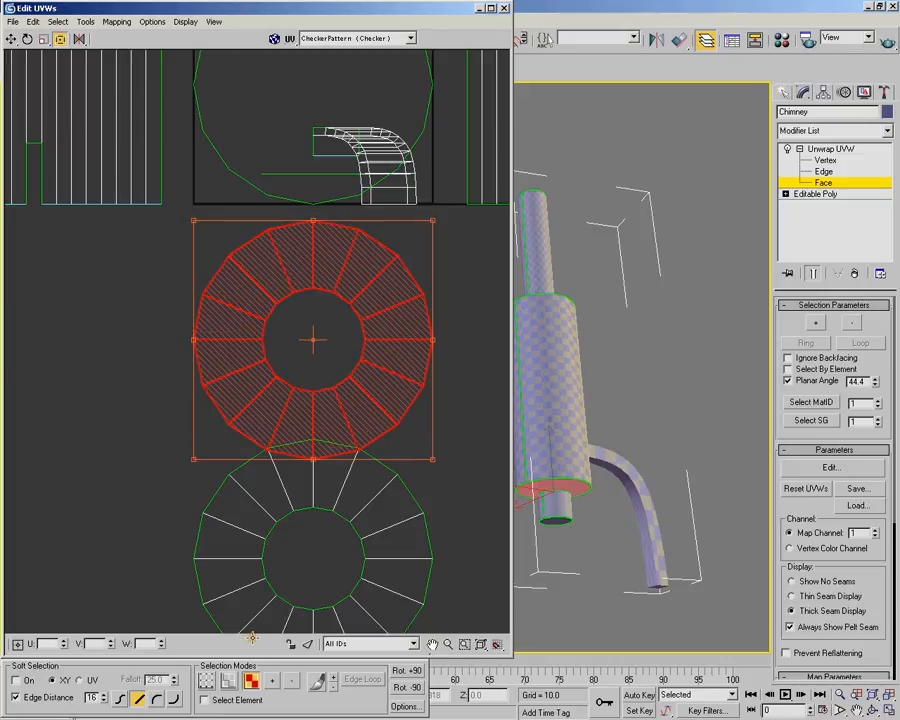
middle_drag(364, 281, 353, 363)
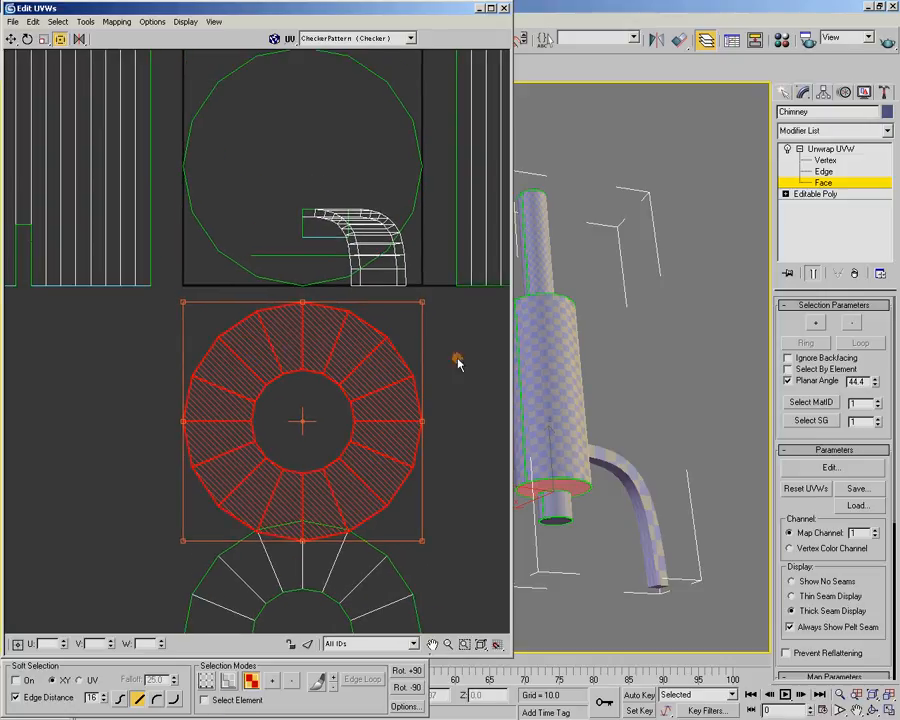
Select the upper pipe's round top cap, break it into its own UV shell and move it to the upper left of the UV square
alt+middle_drag(553, 362, 567, 408)
middle_drag(600, 342, 607, 492)
alt+middle_drag(614, 383, 627, 305)
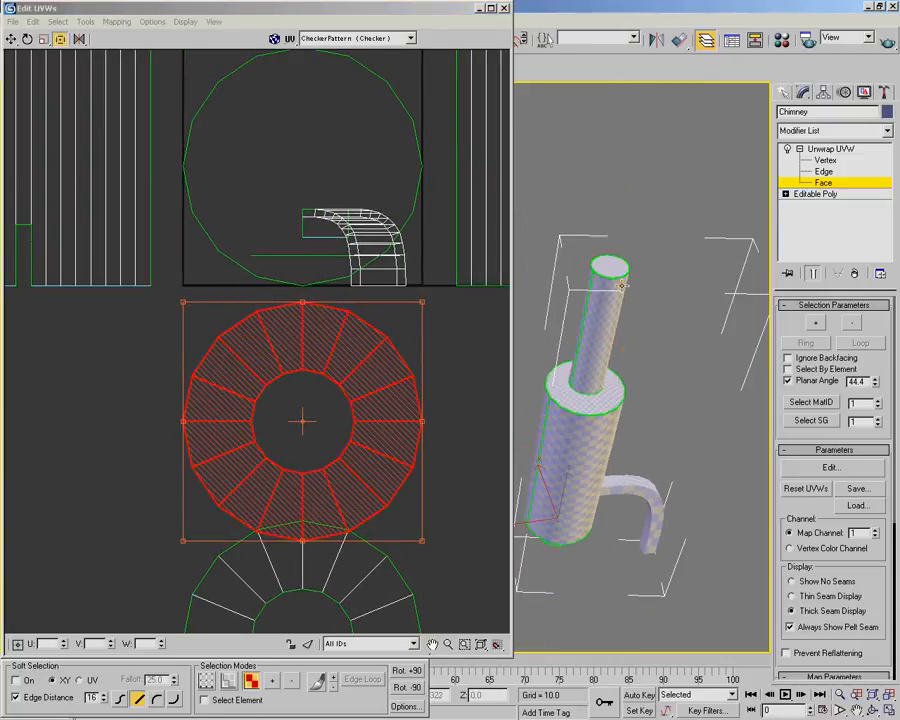
click(612, 266)
scroll(393, 238, down, 4)
middle_drag(370, 243, 368, 243)
scroll(655, 336, up, 2)
middle_drag(567, 283, 416, 309)
scroll(655, 336, up, 2)
right_click(313, 127)
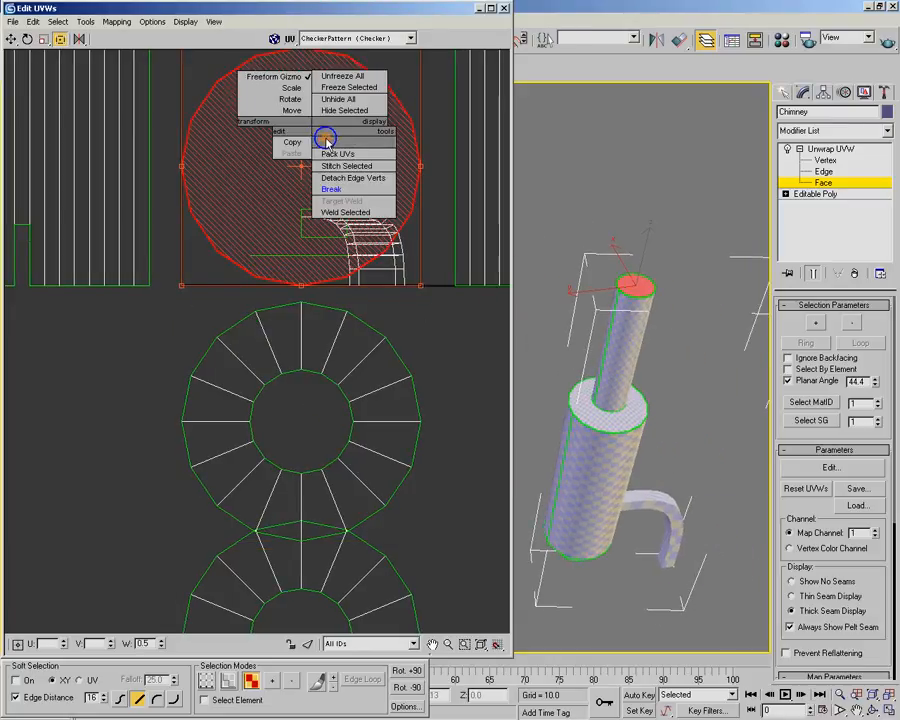
click(332, 236)
drag(305, 302, 149, 131)
Select the short lower pipe's end cap, break it into its own UV shell and move it to the lower right of the UV square
alt+middle_drag(570, 392, 636, 320)
click(620, 388)
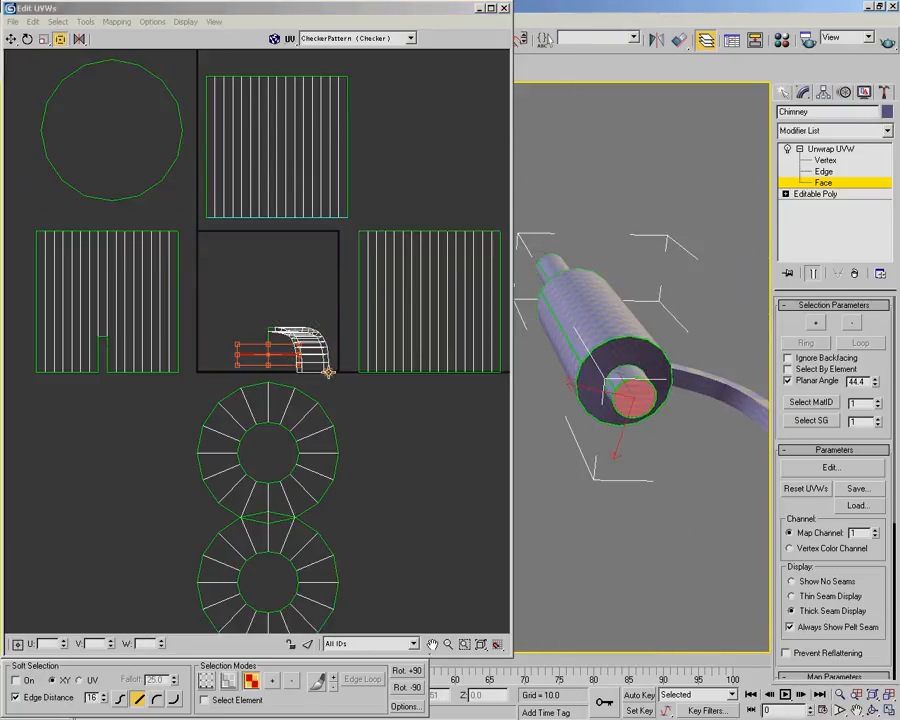
right_click(278, 354)
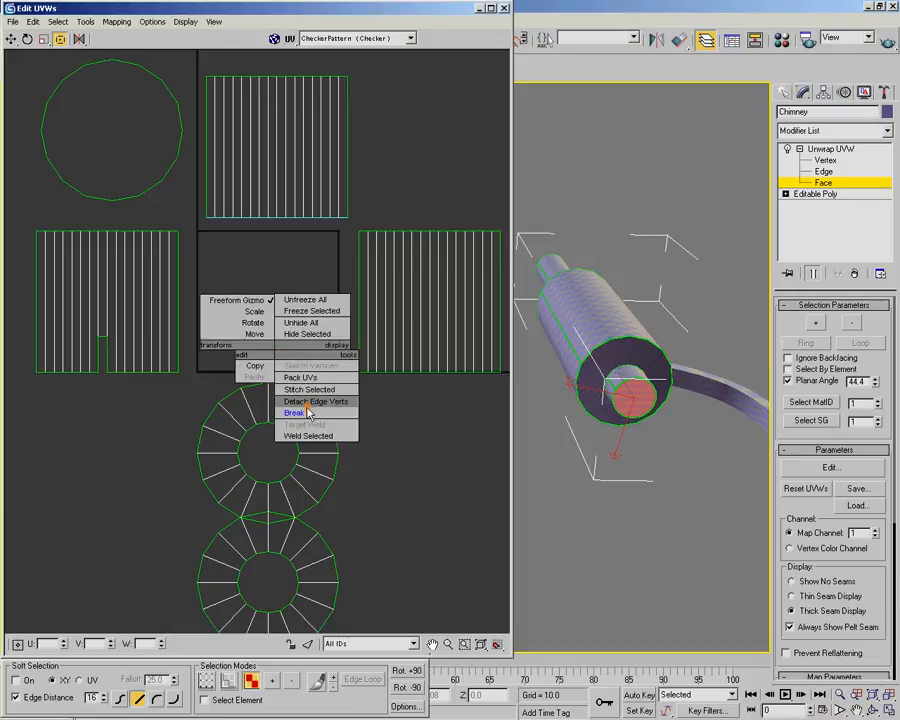
click(302, 409)
drag(272, 354, 418, 510)
middle_drag(446, 418, 428, 376)
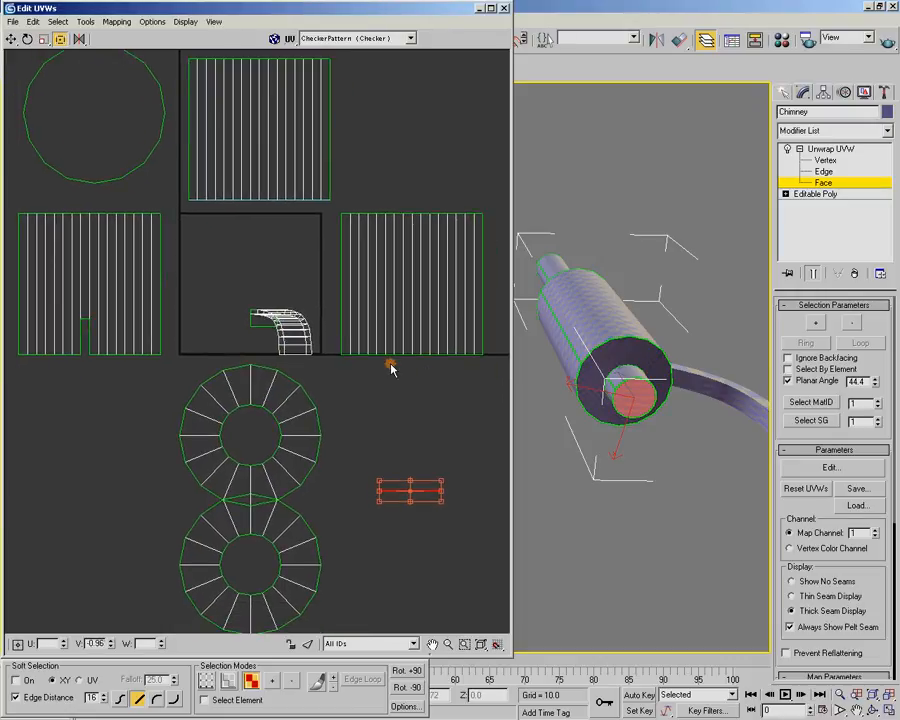
Select all four long sides of the curved pipe
alt+middle_drag(622, 340, 616, 454)
middle_drag(682, 556, 629, 417)
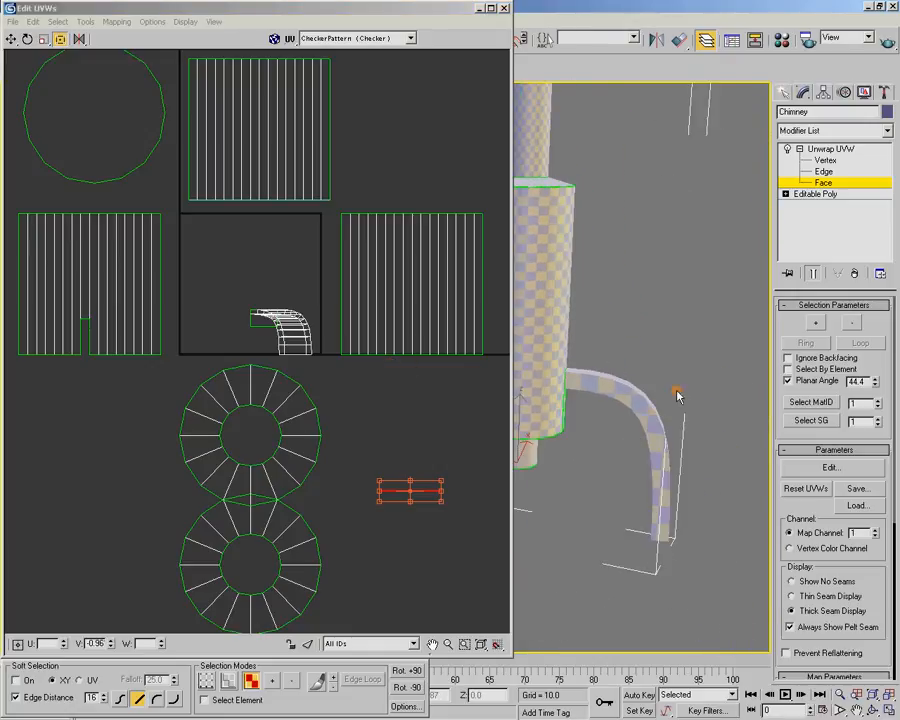
click(637, 402)
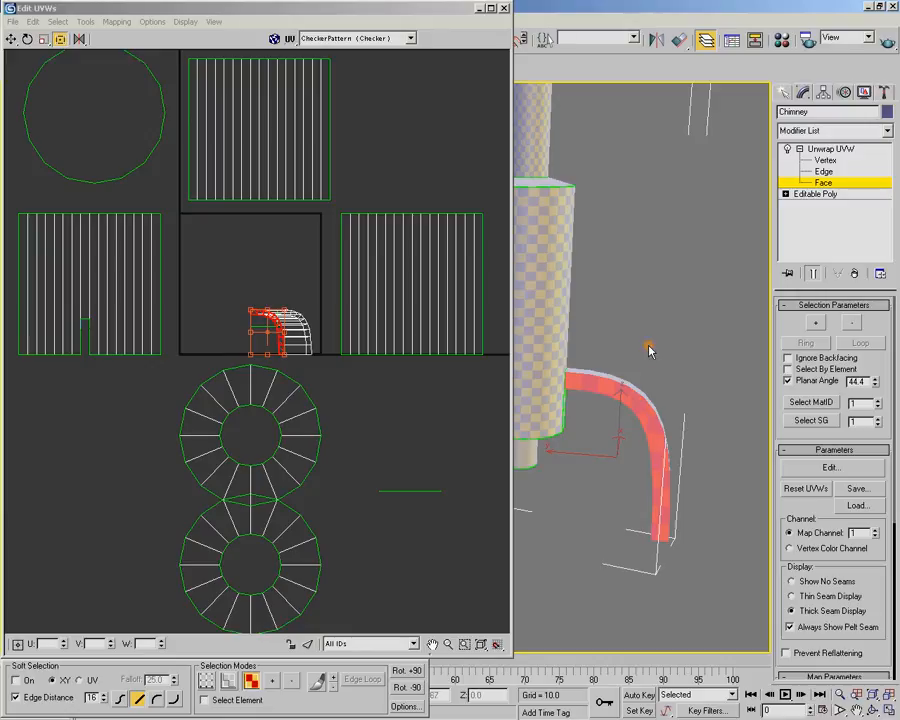
alt+middle_drag(644, 395, 684, 445)
drag(703, 567, 603, 329)
alt+middle_drag(603, 329, 651, 338)
alt+click(609, 275)
alt+middle_drag(609, 279, 775, 427)
middle_drag(526, 382, 587, 404)
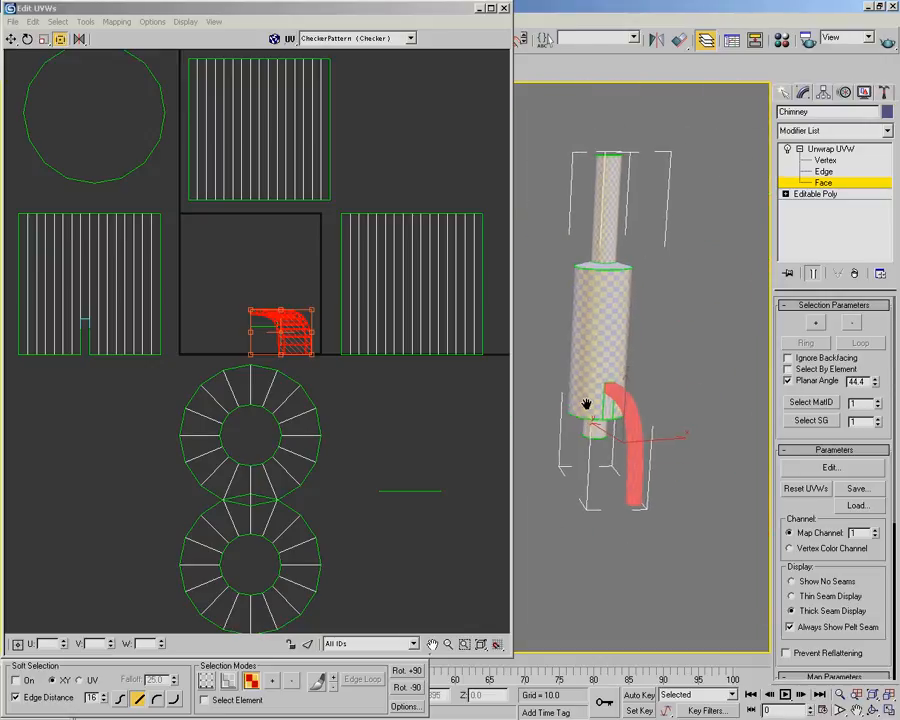
Apply Unfold Mapping to the selected faces of the curved pipe
click(117, 21)
click(131, 66)
click(208, 58)
mouse_move(257, 290)
mouse_down()
mouse_move(297, 282)
mouse_move(273, 289)
mouse_up()
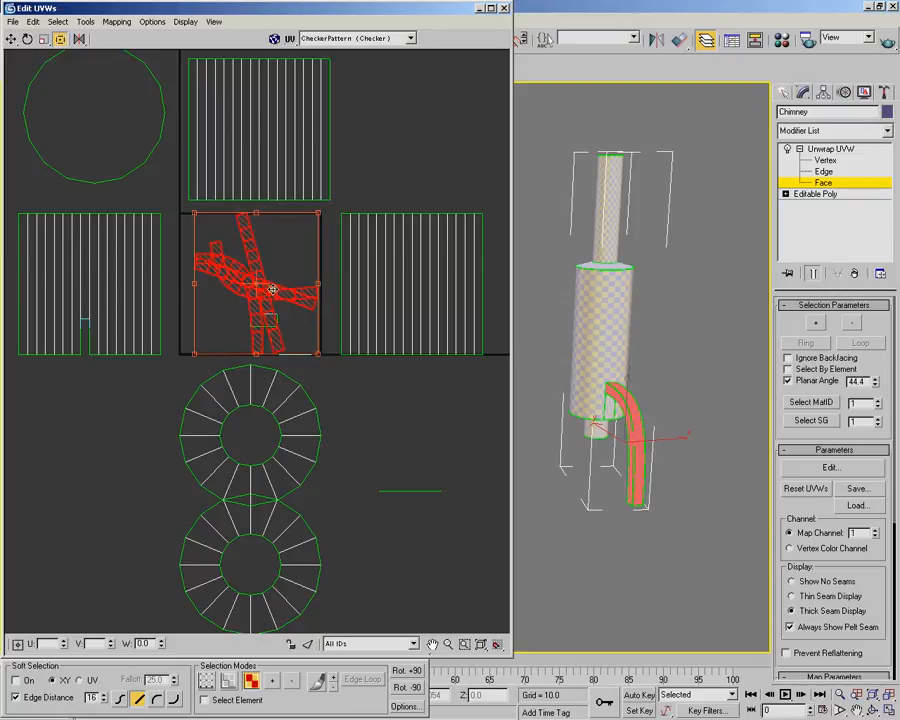
Break off the curved pipe's unfolded strips and move them to empty space at the upper right of the UV square
right_click(273, 289)
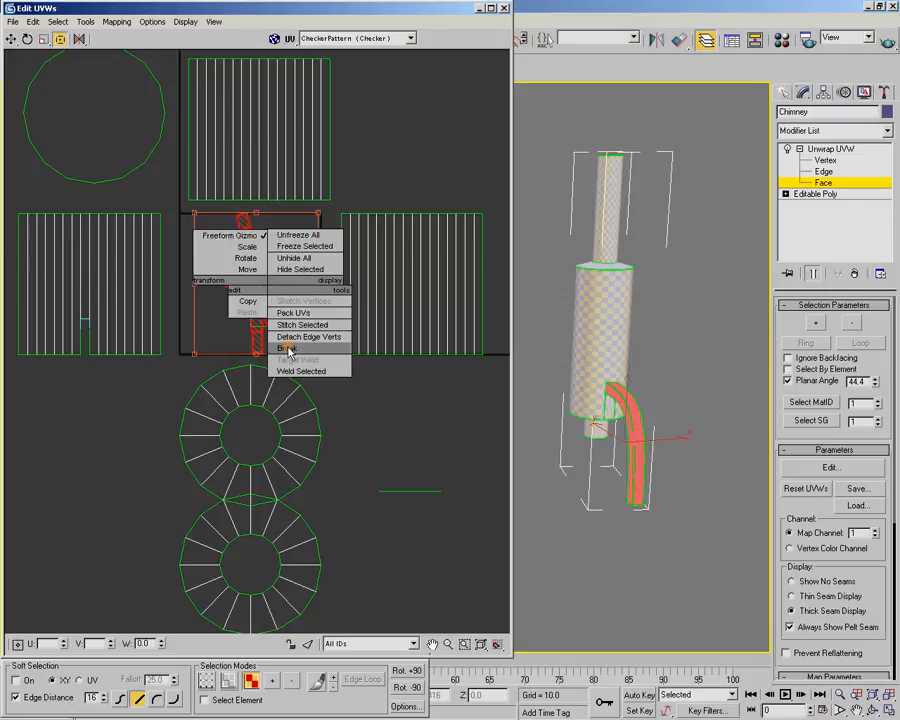
click(285, 339)
drag(272, 292, 439, 131)
middle_drag(439, 131, 280, 374)
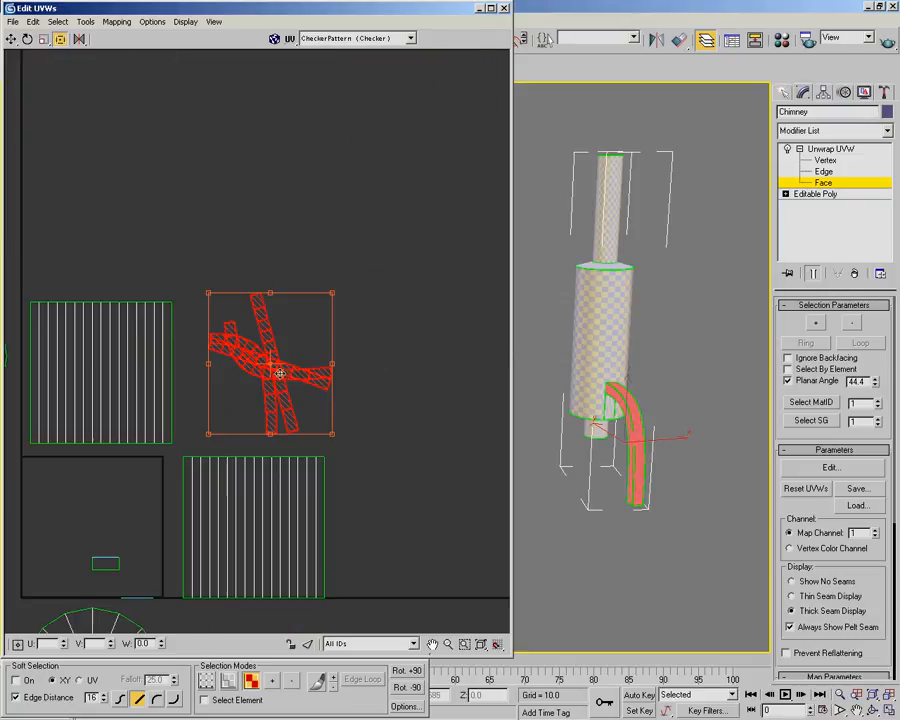
scroll(280, 374, up, 4)
drag(269, 358, 339, 215)
scroll(338, 215, down, 3)
middle_drag(337, 215, 282, 396)
Switch to the Move tool and select every face of the steep straight strip among the curved pipe's overlapping UVs
scroll(281, 396, down, 1)
scroll(281, 396, up, 1)
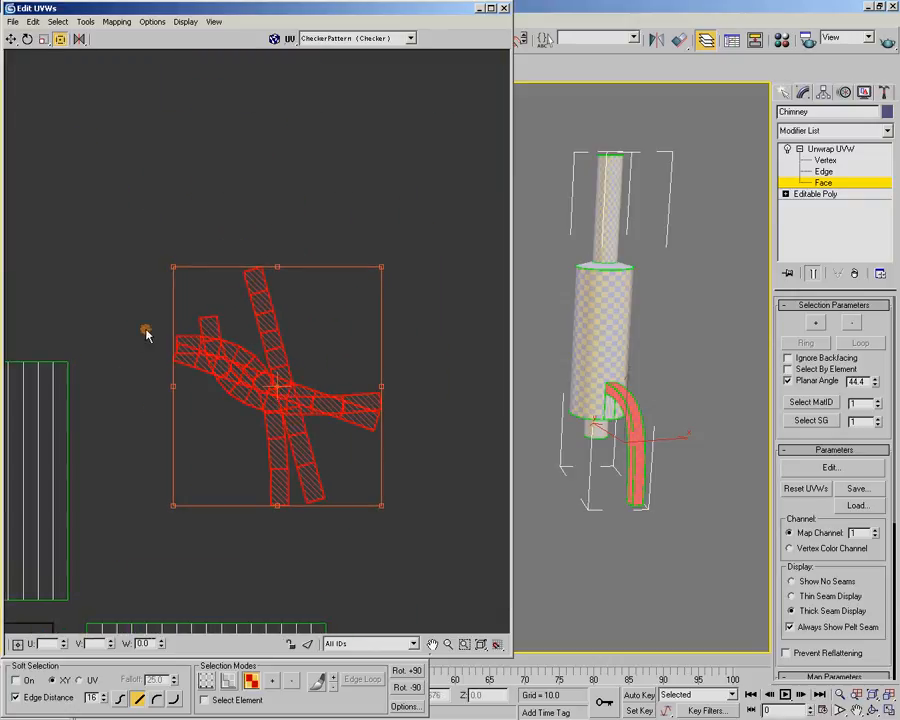
scroll(287, 445, up, 1)
scroll(295, 403, up, 1)
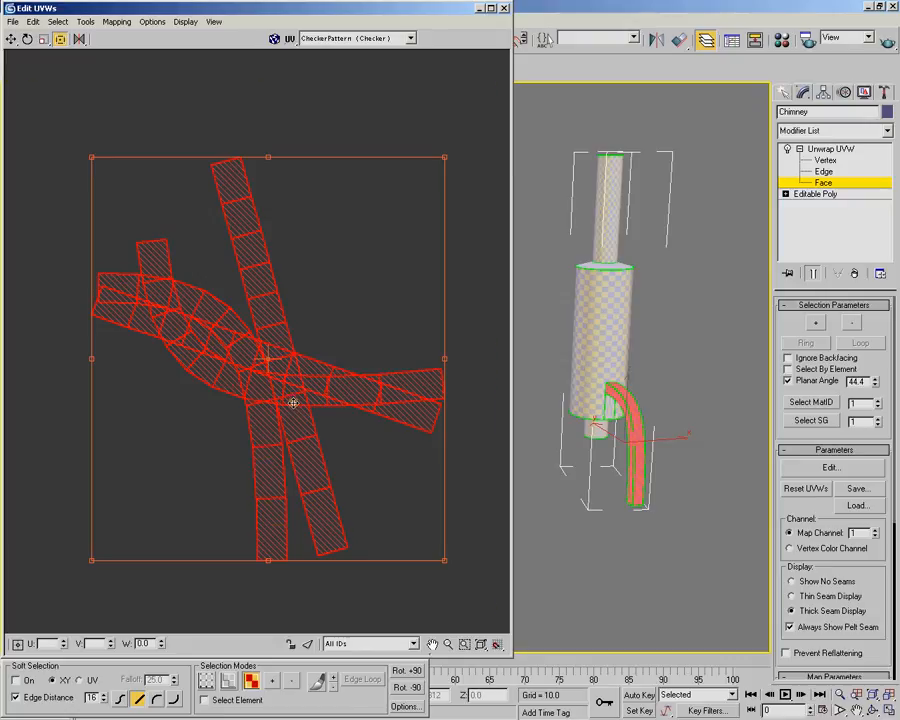
scroll(295, 403, up, 1)
click(10, 38)
click(327, 170)
click(226, 111)
ctrl+click(225, 152)
ctrl+click(238, 202)
ctrl+click(250, 239)
ctrl+click(260, 272)
ctrl+click(277, 314)
ctrl+click(277, 357)
ctrl+click(295, 387)
ctrl+click(299, 402)
ctrl+click(321, 470)
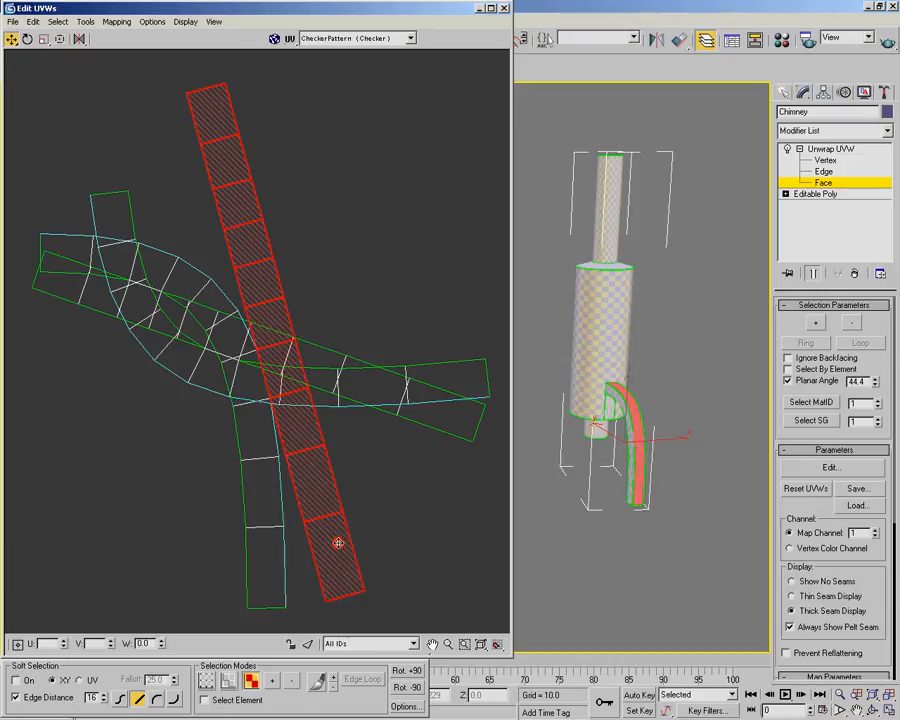
ctrl+click(338, 540)
Break the steep straight strip into its own UV shell and move it to the left of the other strips
right_click(271, 265)
click(296, 327)
scroll(284, 309, down, 2)
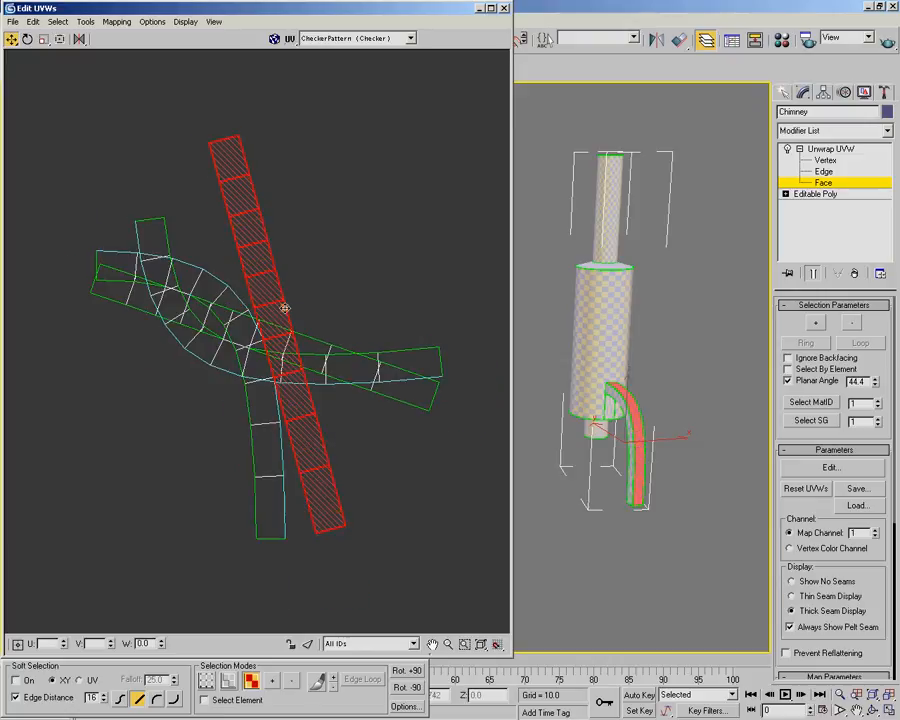
drag(284, 309, 66, 314)
Select every face of the remaining straight strip that slopes across the two curved strips
click(124, 296)
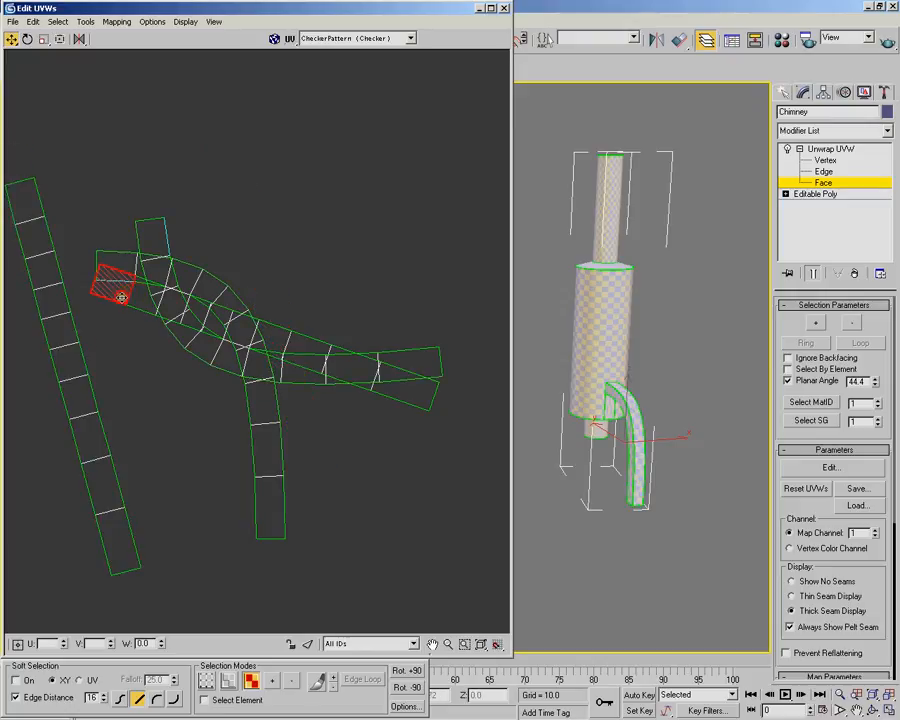
ctrl+click(169, 310)
ctrl+click(195, 315)
ctrl+click(214, 320)
ctrl+click(244, 326)
scroll(242, 324, up, 3)
ctrl+click(262, 315)
ctrl+click(295, 322)
ctrl+click(356, 345)
ctrl+click(460, 385)
middle_drag(462, 386, 444, 352)
Move the sloping straight strip above the two curved strips
scroll(296, 316, down, 5)
right_click(291, 334)
key(Escape)
drag(263, 317, 270, 144)
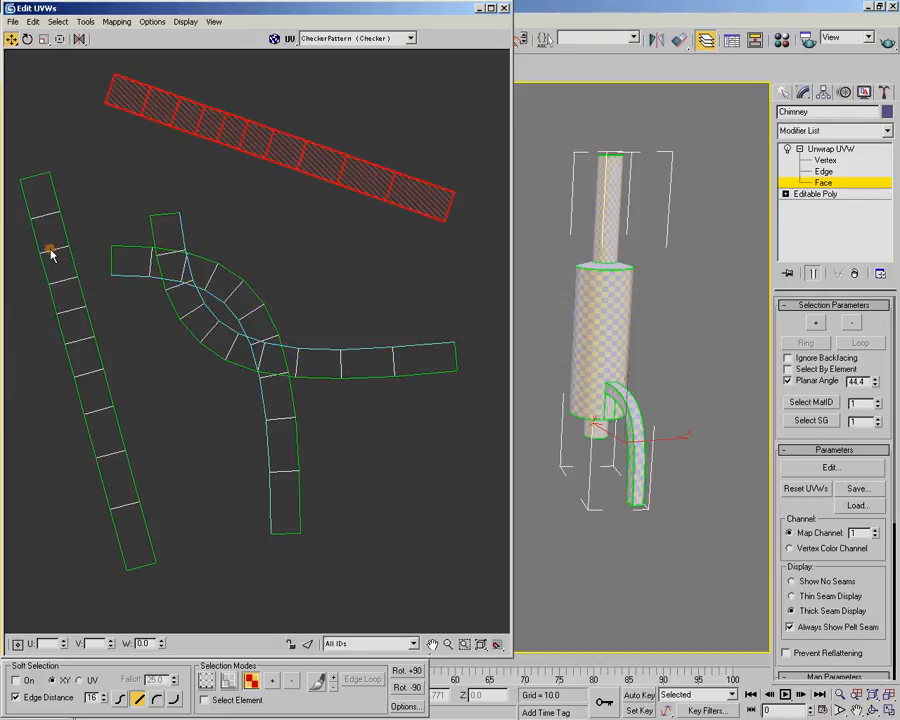
Enable Select Element and move one whole curved strip below the other so they no longer overlap
click(137, 266)
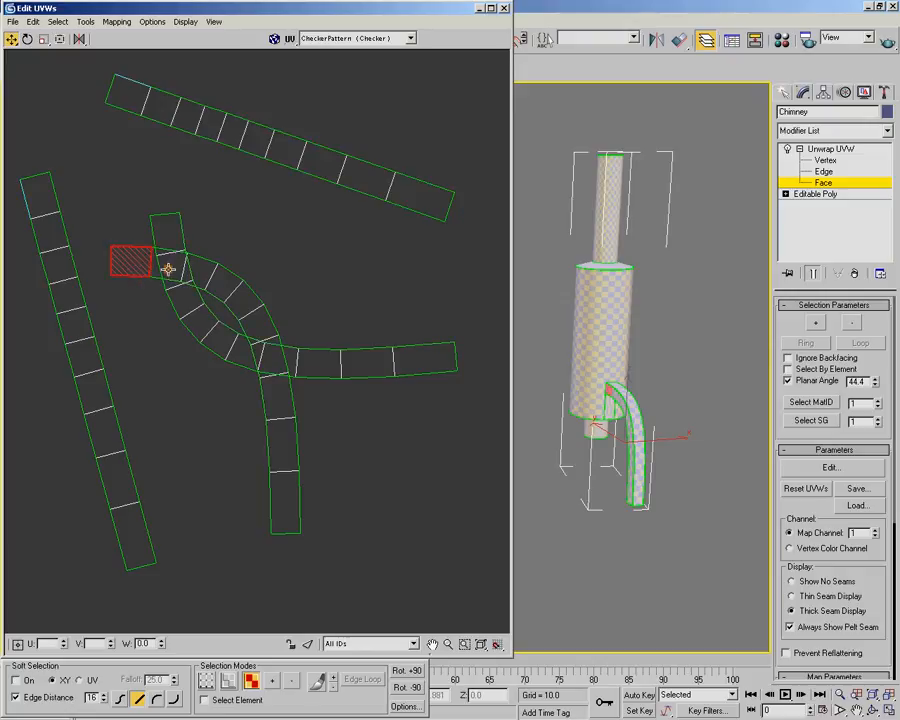
click(205, 700)
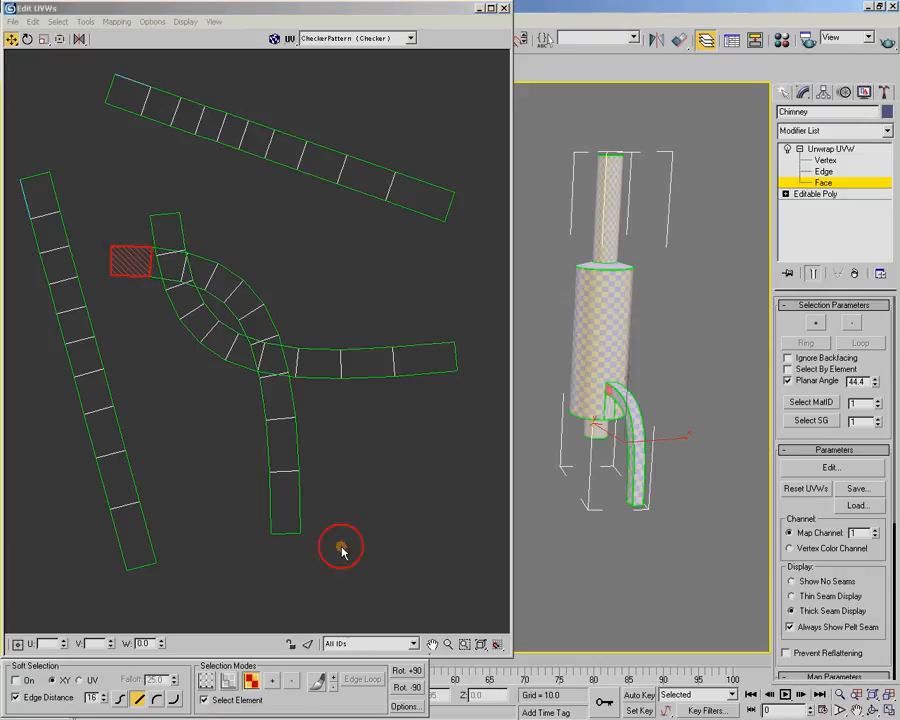
click(253, 297)
drag(247, 304, 321, 350)
scroll(317, 362, down, 4)
middle_drag(317, 368, 322, 336)
drag(336, 352, 376, 388)
Mirror the lower curved strip horizontally and rotate the upper curved strip by +90 degrees three times
scroll(376, 388, up, 2)
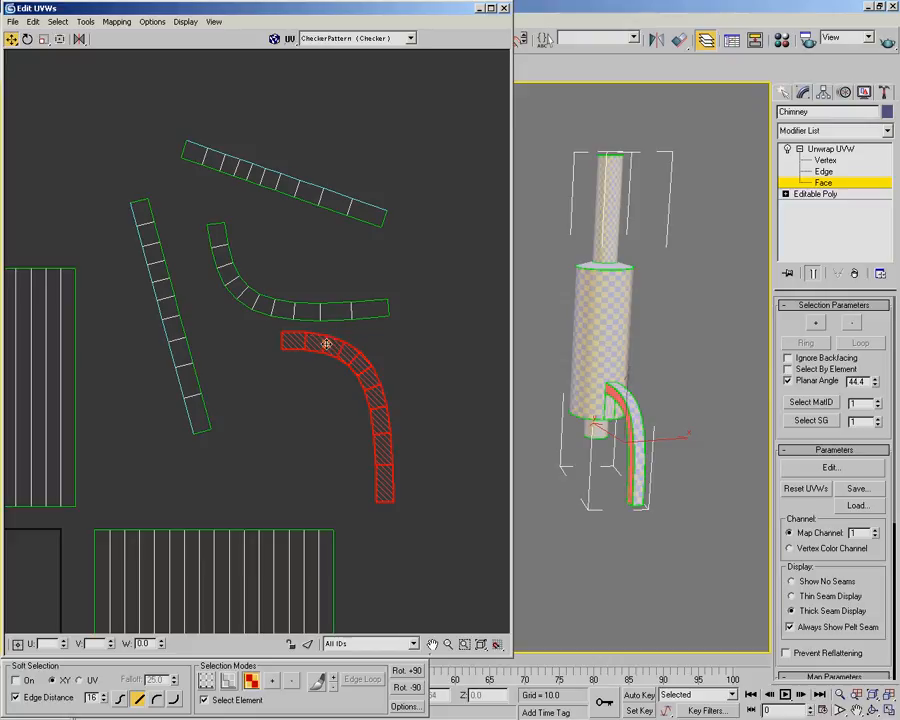
mouse_move(79, 40)
mouse_down()
mouse_move(83, 88)
mouse_move(82, 56)
mouse_up()
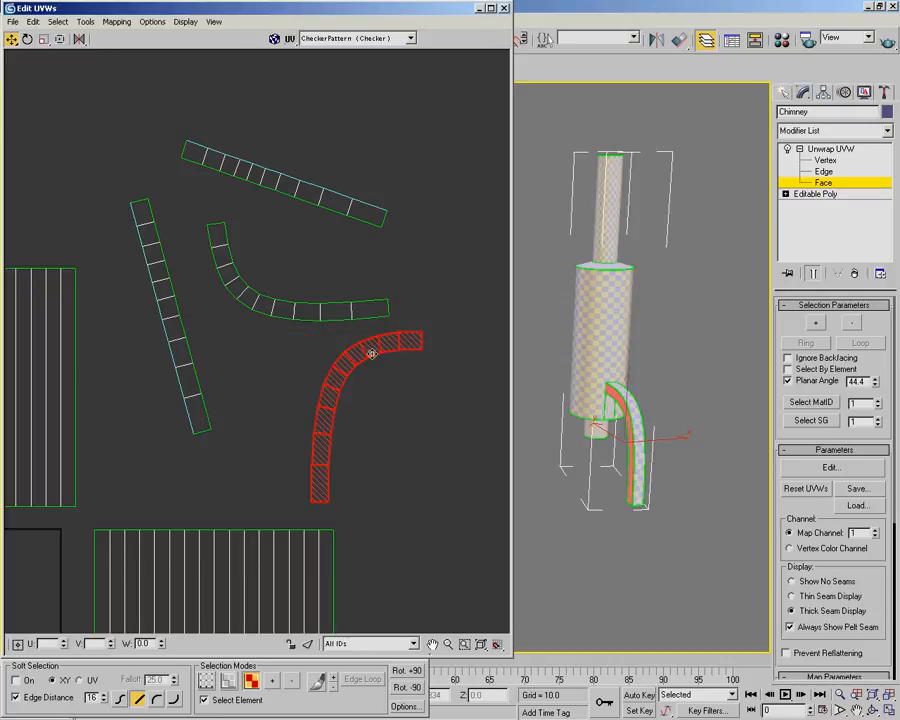
click(260, 304)
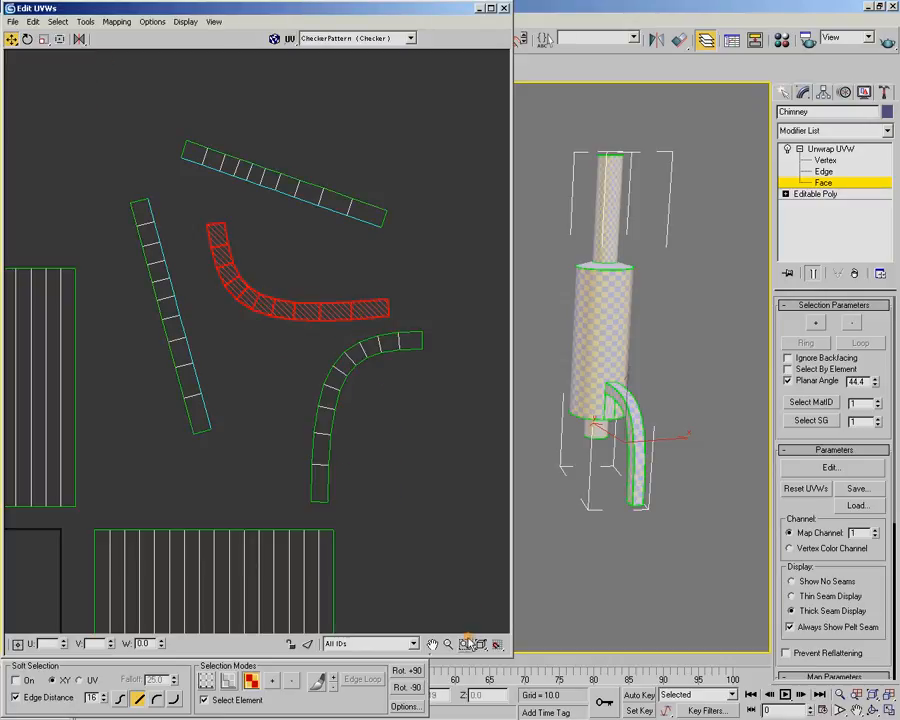
click(414, 671)
click(415, 671)
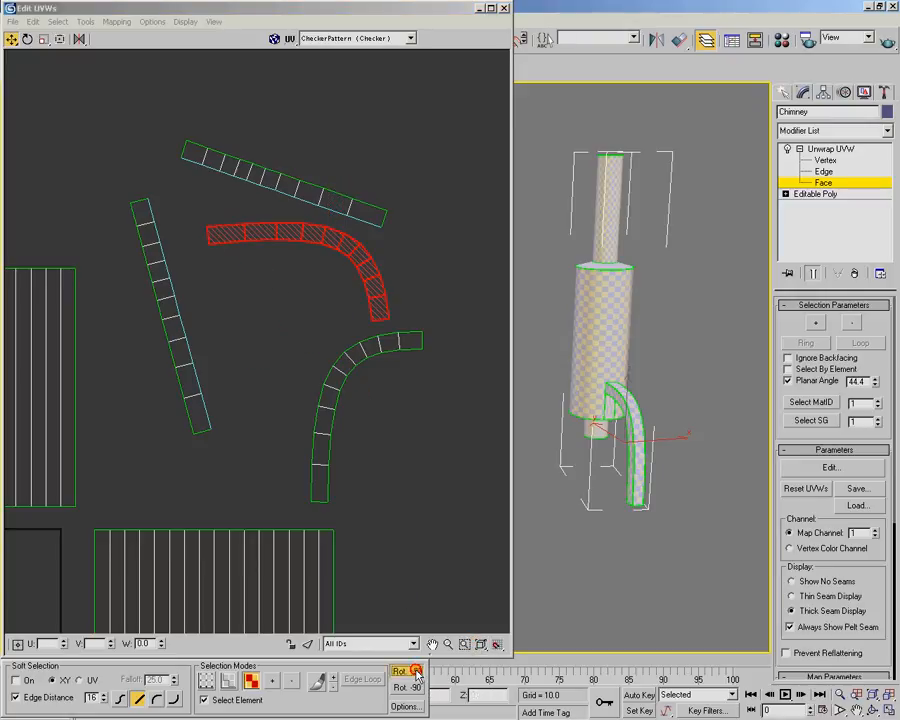
click(415, 671)
In Freeform mode, move the rotated curved strip beside the mirrored one so their lower end corners meet
click(58, 42)
drag(264, 235, 295, 336)
scroll(322, 429, up, 5)
middle_drag(321, 431, 257, 307)
scroll(257, 307, up, 3)
middle_drag(233, 376, 251, 228)
drag(177, 277, 207, 447)
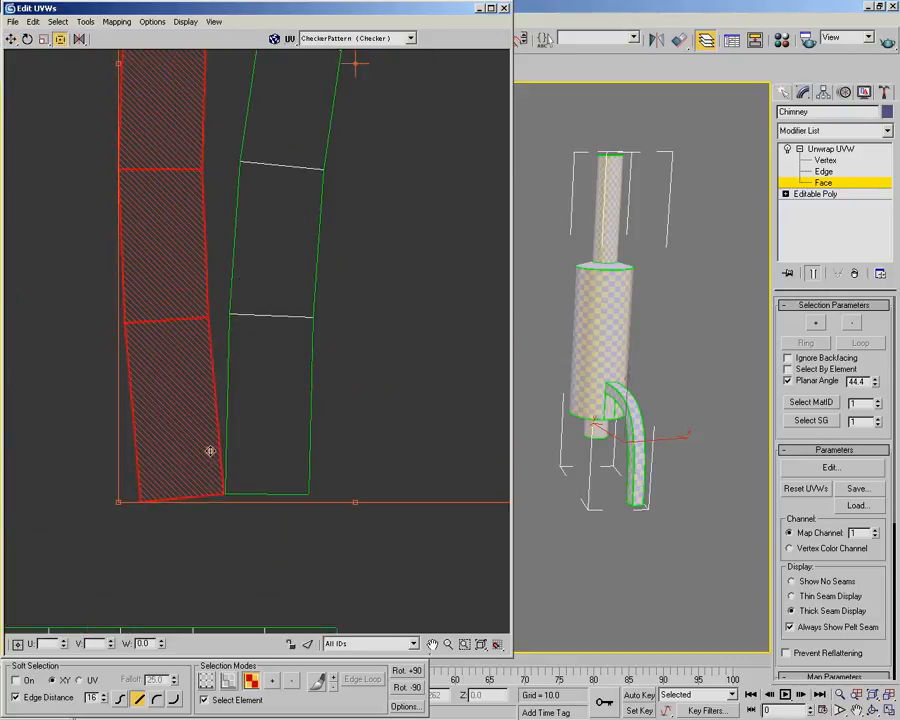
Place the freeform pivot on the selected strip's lower corner and rotate the strip until its lower end is level
scroll(257, 330, down, 3)
mouse_move(300, 211)
mouse_down()
mouse_move(251, 408)
mouse_move(301, 213)
mouse_up()
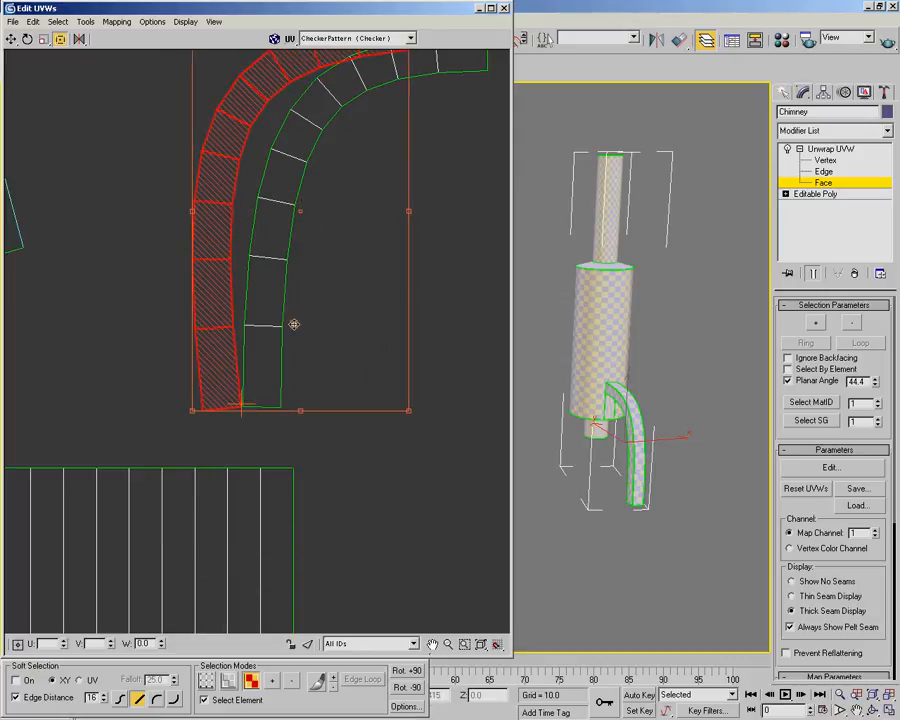
scroll(270, 357, down, 2)
middle_drag(281, 330, 271, 424)
drag(360, 339, 379, 348)
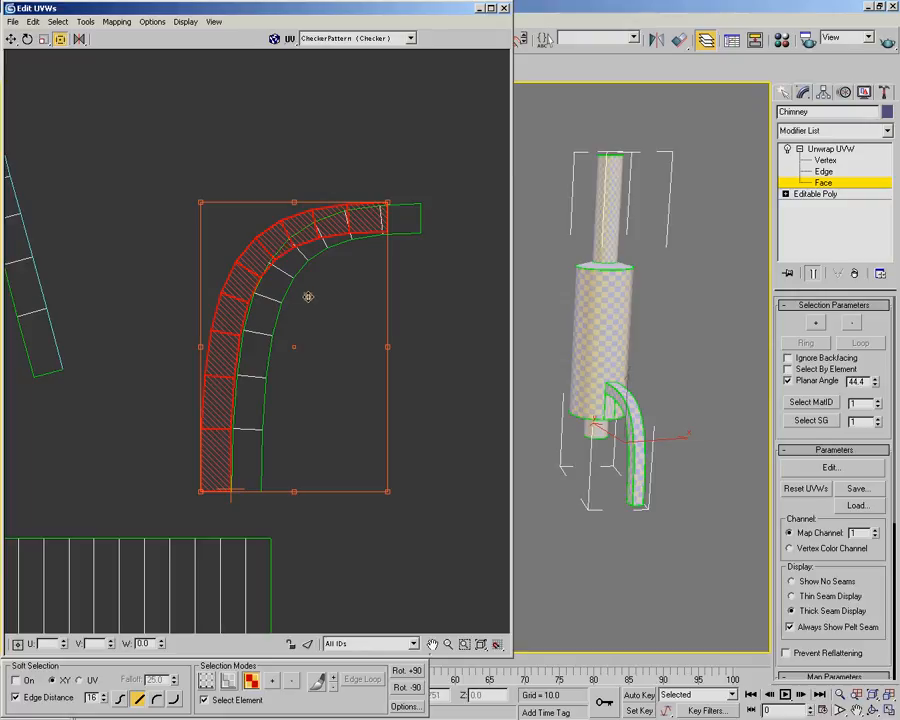
Shift the selected curved strip upward so it follows the outer edge of the other curved strip without overlapping
drag(300, 295, 301, 267)
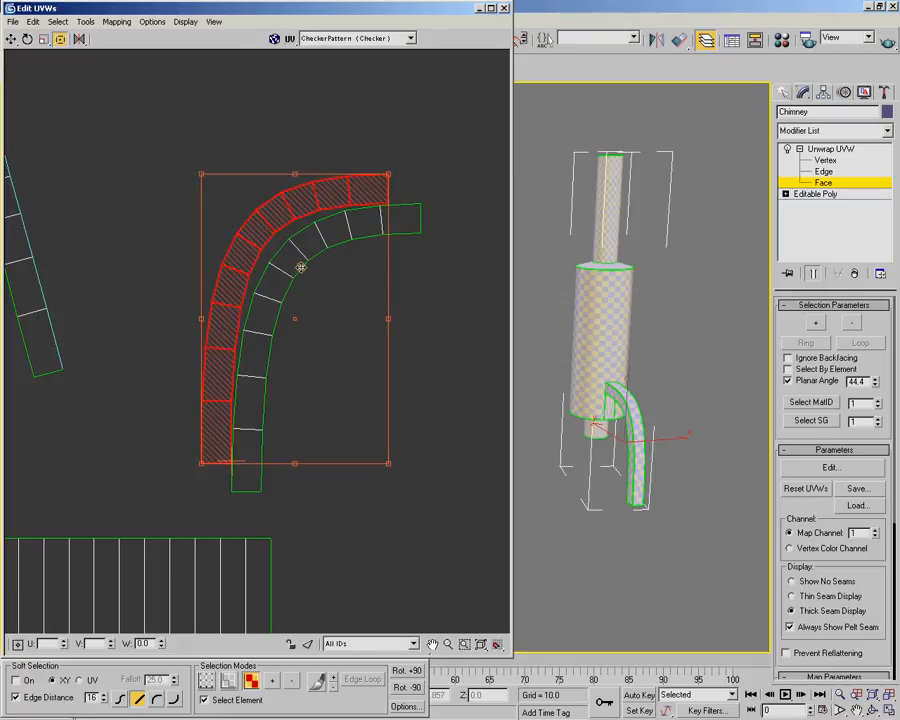
scroll(301, 267, up, 2)
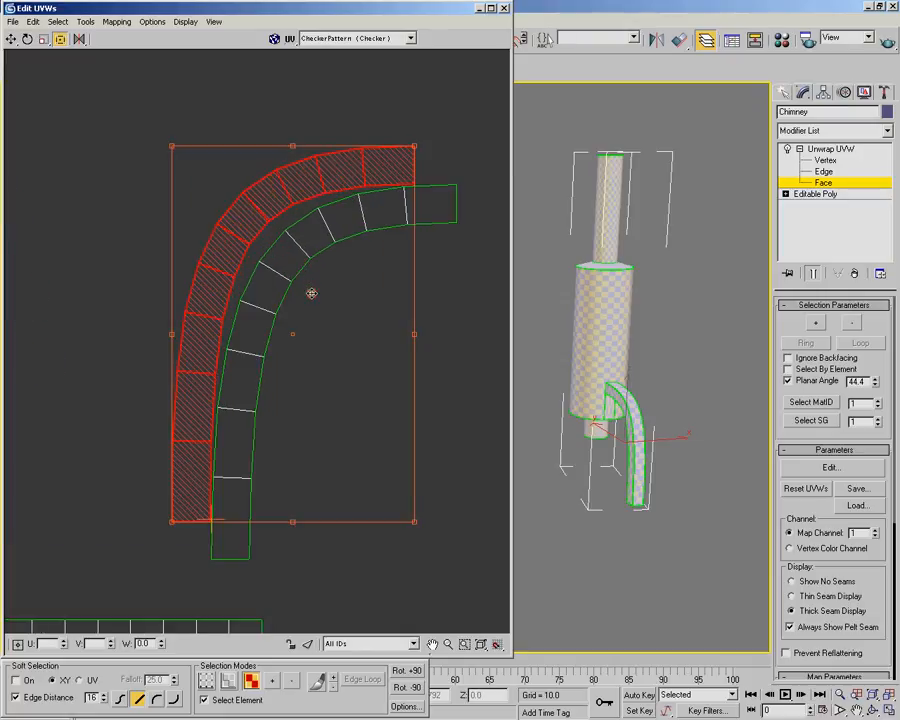
scroll(312, 294, up, 2)
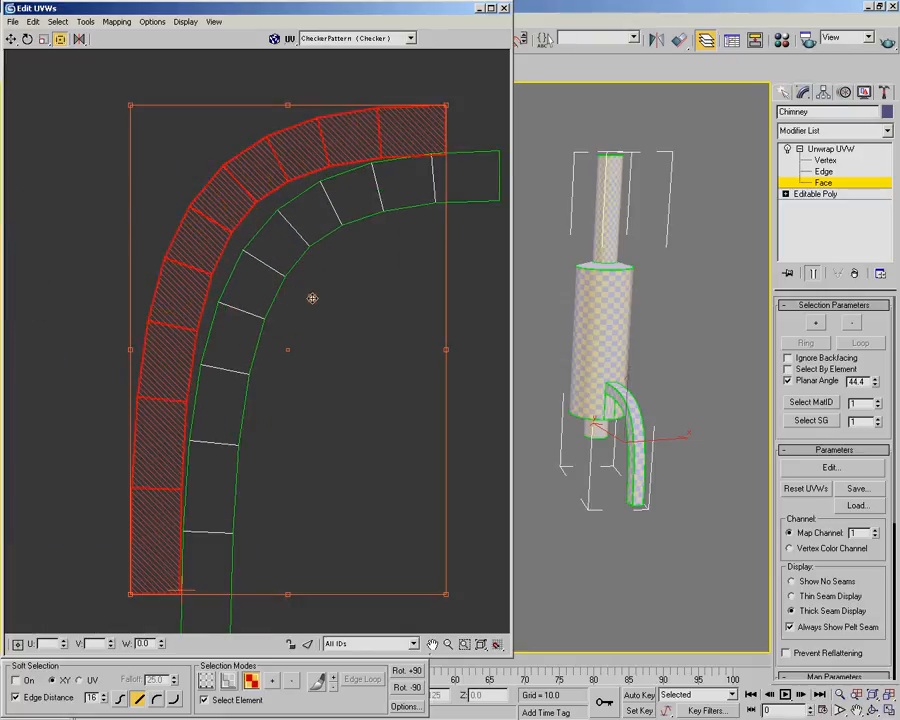
drag(312, 297, 312, 295)
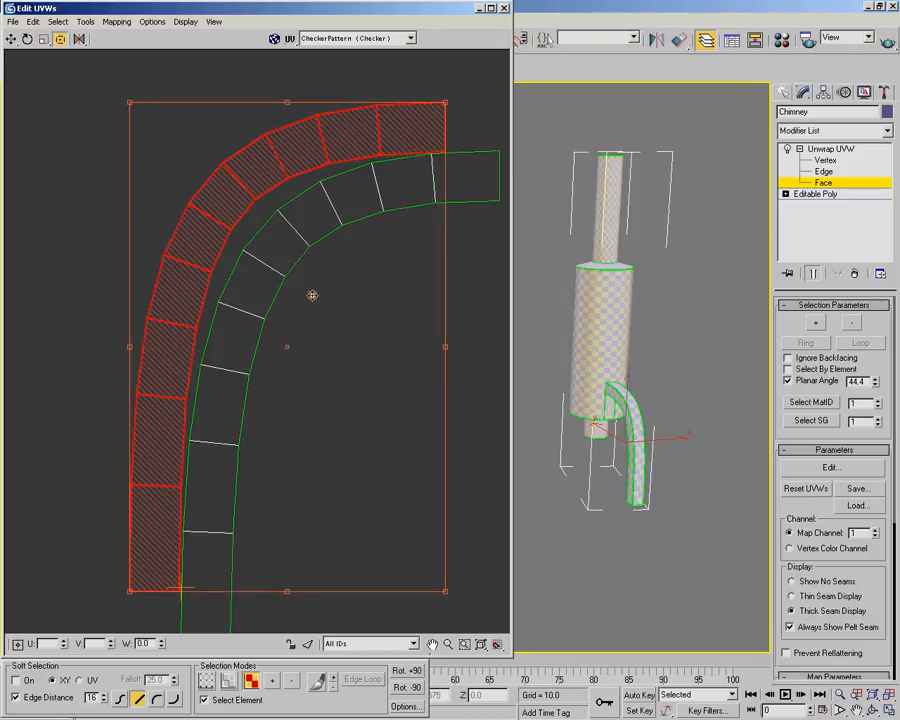
Move the upper slanted straight strip clear of the other shells and rotate it until it stands exactly vertical
click(149, 286)
scroll(149, 286, down, 3)
middle_drag(110, 266, 298, 420)
scroll(248, 238, up, 1)
drag(283, 141, 290, 240)
drag(337, 170, 271, 245)
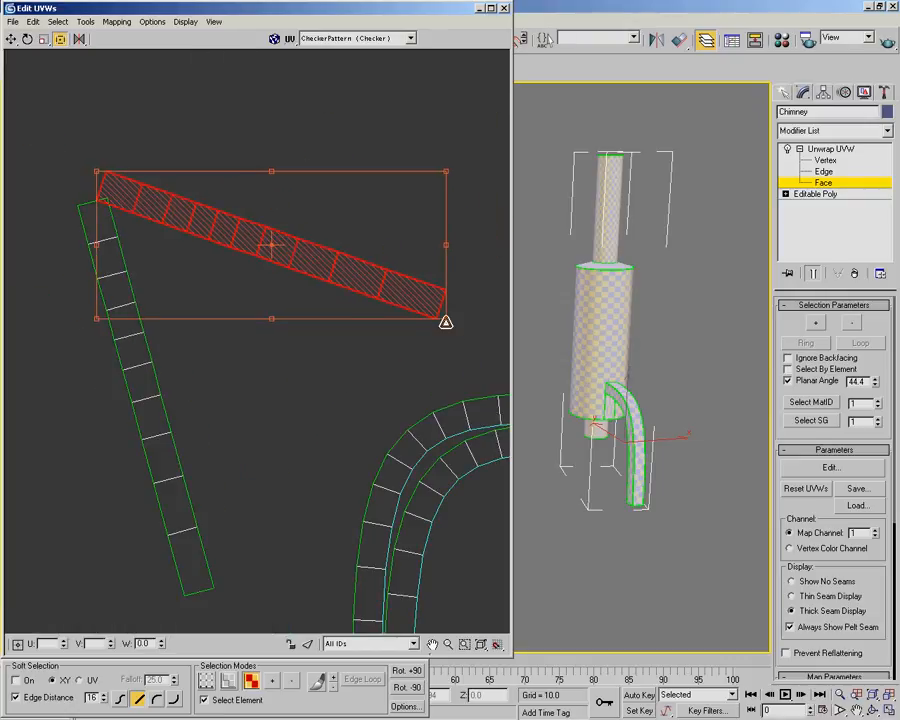
drag(448, 246, 315, 382)
scroll(270, 445, up, 4)
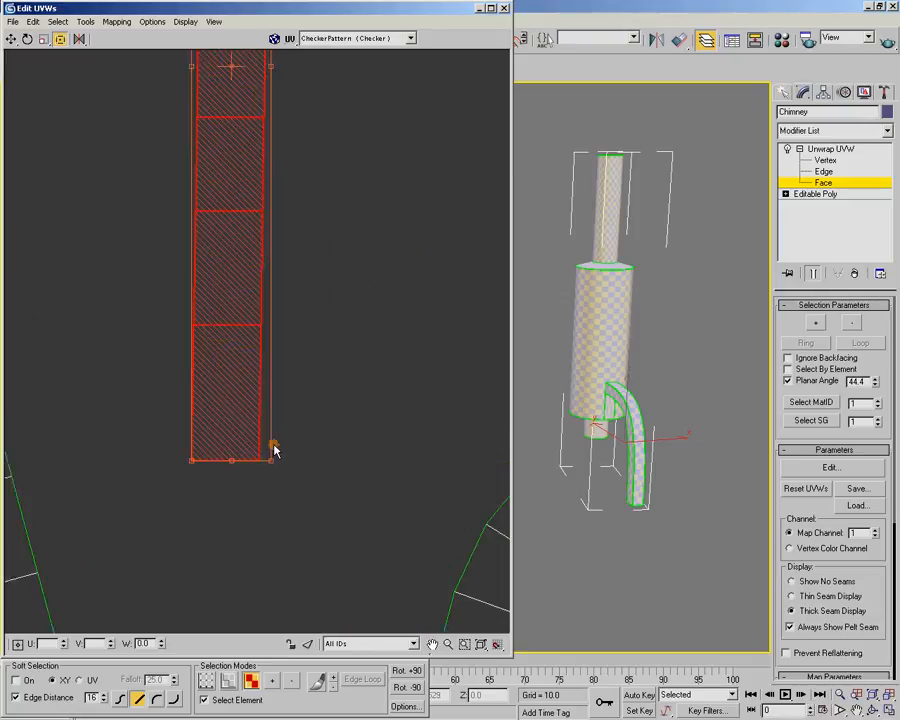
middle_drag(346, 402, 344, 506)
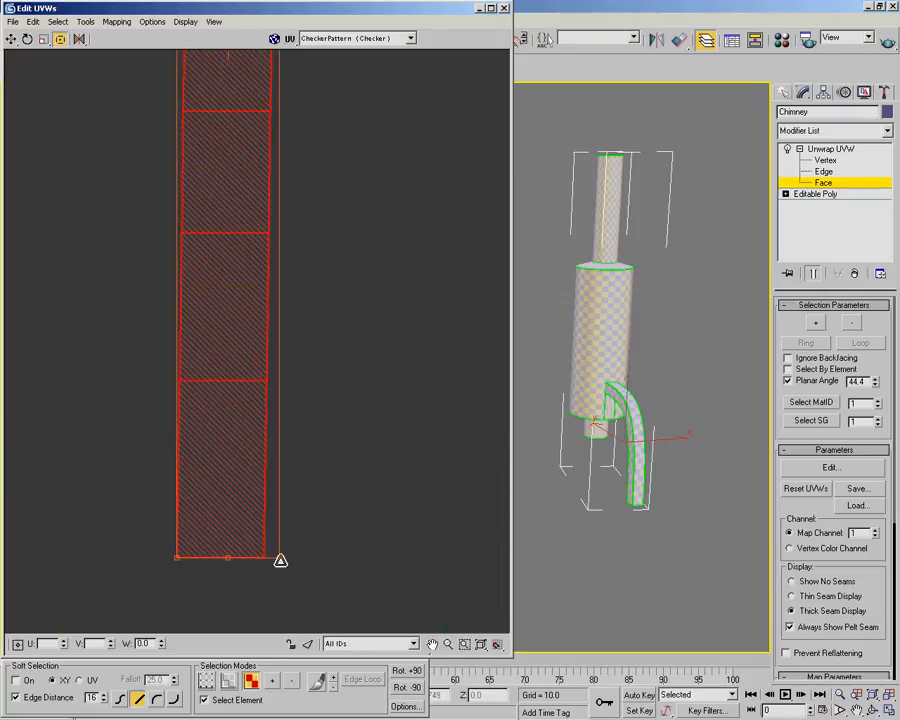
drag(229, 559, 233, 561)
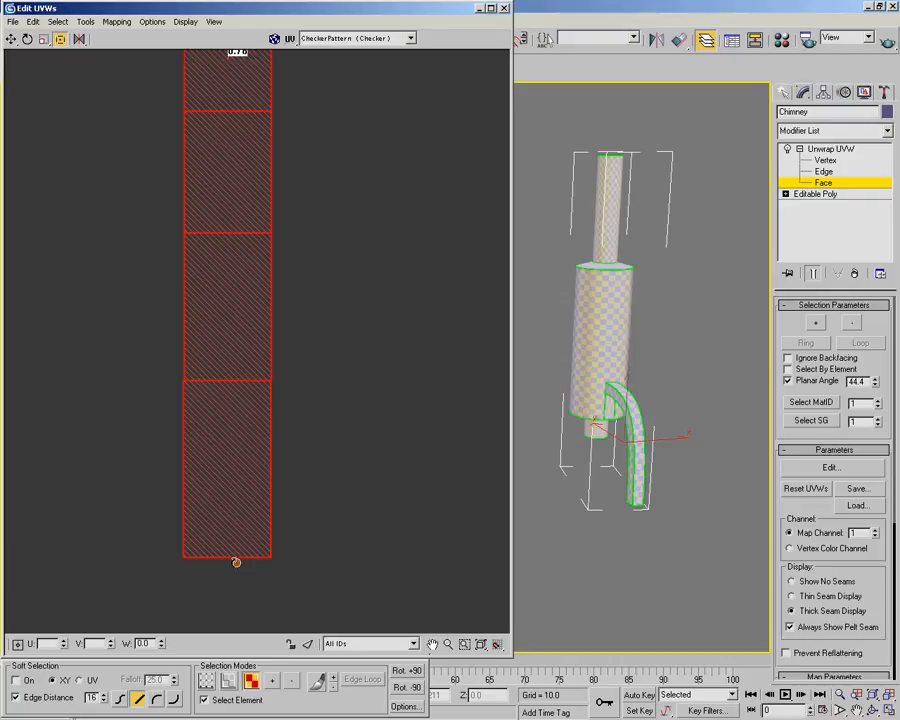
drag(236, 562, 238, 563)
Move the remaining slanted strip beside the vertical one so their adjacent lower corners meet
scroll(372, 412, down, 4)
drag(90, 155, 253, 565)
scroll(226, 296, up, 3)
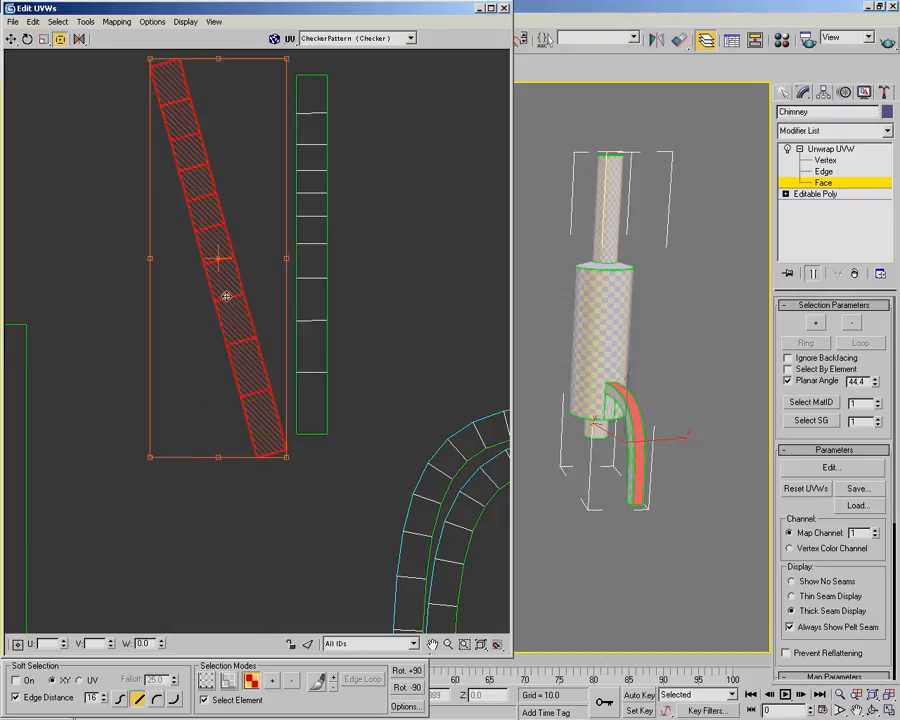
scroll(266, 382, up, 2)
middle_drag(255, 364, 233, 389)
drag(243, 472, 260, 475)
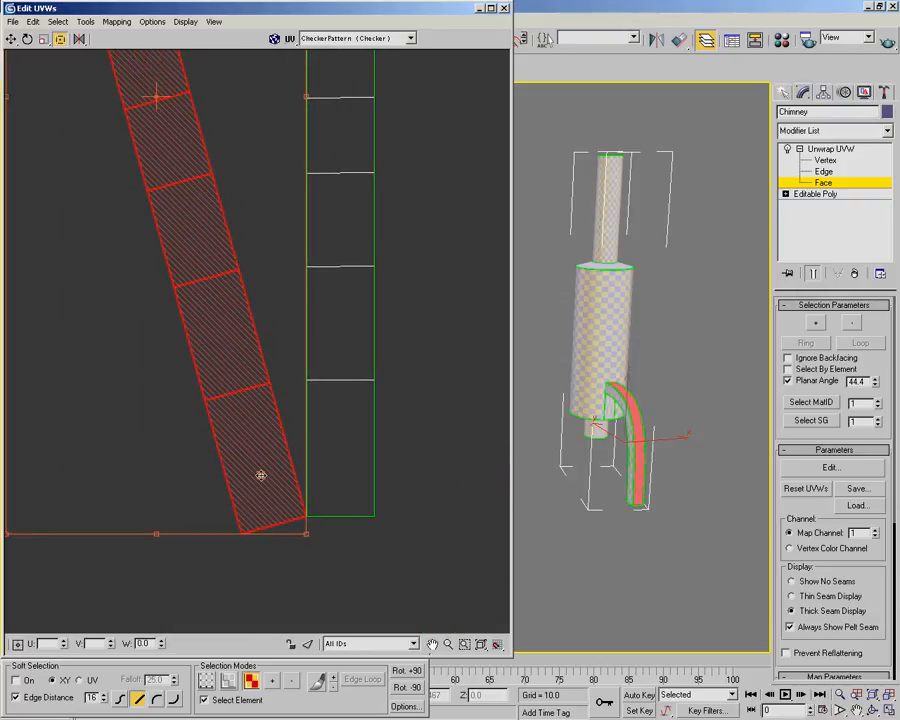
scroll(293, 478, up, 3)
middle_drag(294, 486, 272, 412)
scroll(195, 265, up, 1)
scroll(197, 266, down, 6)
Place the freeform pivot on the slanted strip's lower corner and rotate the strip upright against the vertical one
middle_drag(204, 294, 236, 418)
scroll(205, 358, down, 3)
mouse_move(164, 183)
mouse_down()
mouse_move(219, 297)
mouse_move(207, 314)
mouse_move(157, 179)
mouse_move(164, 182)
mouse_up()
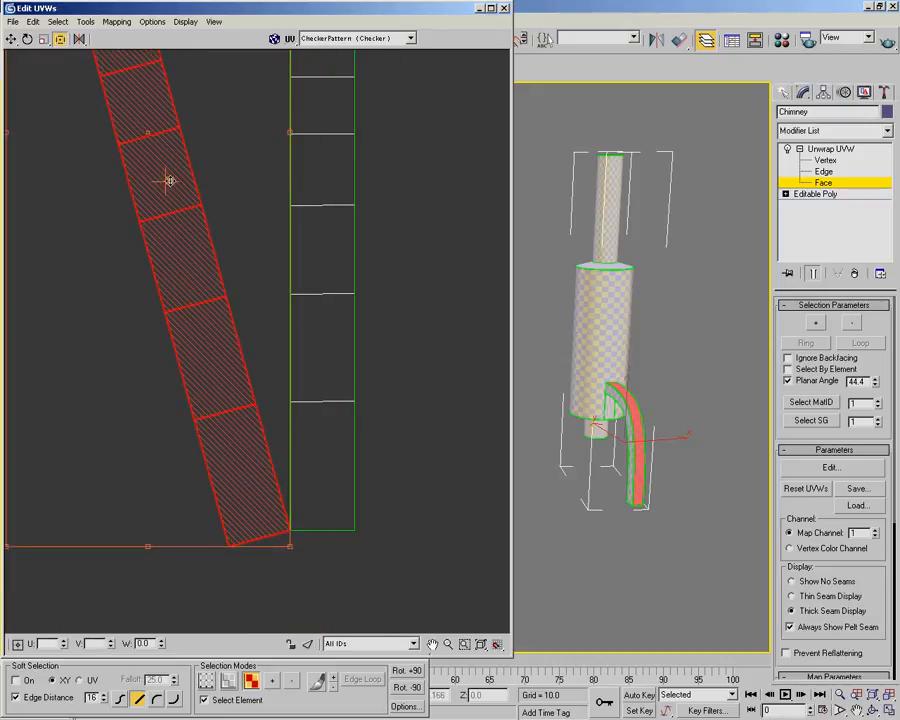
scroll(292, 525, up, 5)
drag(234, 444, 245, 464)
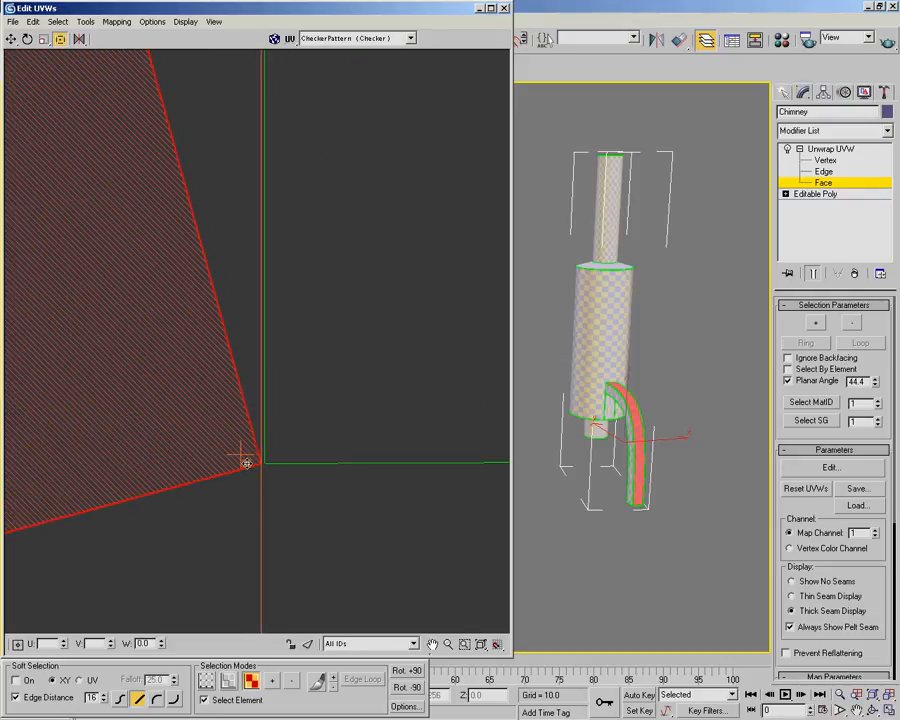
scroll(253, 430, down, 5)
middle_drag(249, 170, 266, 510)
middle_drag(236, 176, 298, 424)
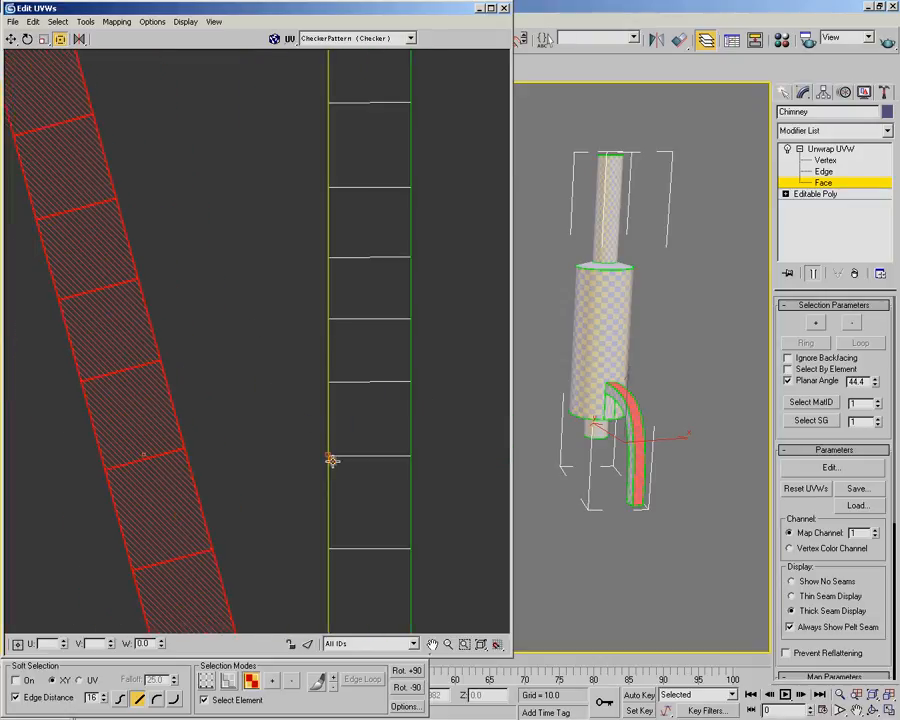
drag(330, 455, 468, 461)
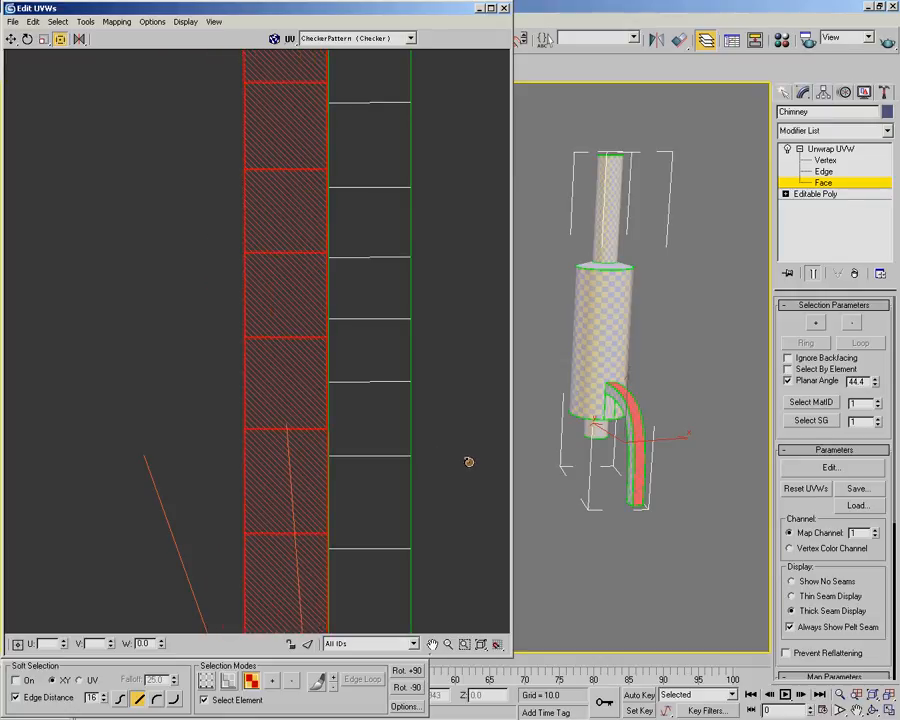
drag(469, 461, 470, 461)
Select both vertical strips together and place them beside the pair of curved strips
scroll(376, 418, down, 2)
middle_drag(376, 417, 344, 338)
drag(320, 326, 319, 352)
middle_drag(356, 429, 209, 305)
scroll(200, 292, down, 1)
drag(123, 163, 460, 426)
scroll(380, 487, down, 6)
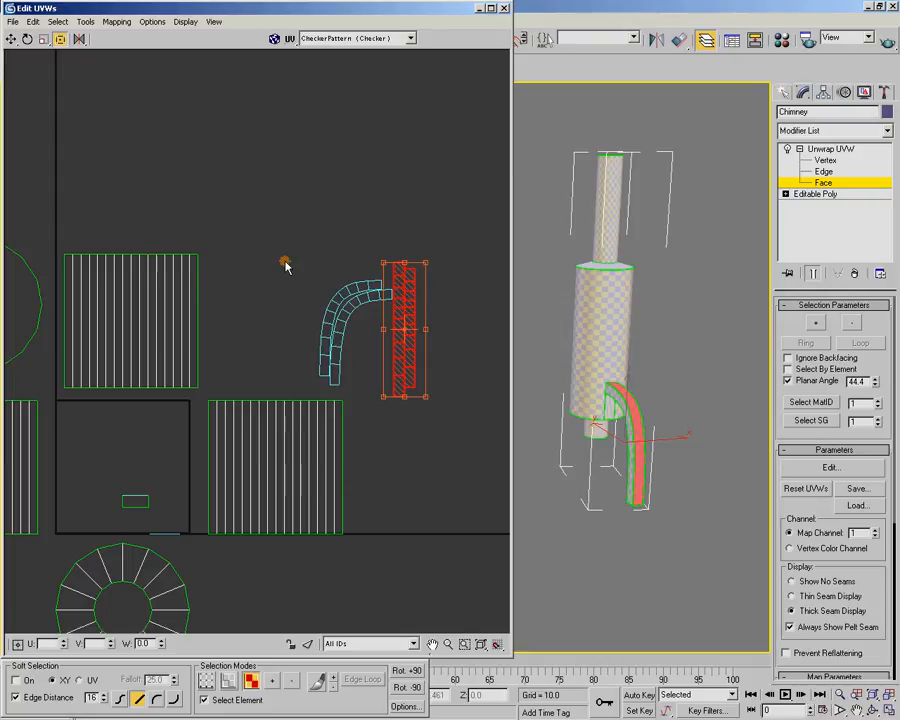
Select the curved pipe's end face on the model and move its flat UV shell beside the ring shells
click(722, 348)
alt+middle_drag(635, 468, 685, 440)
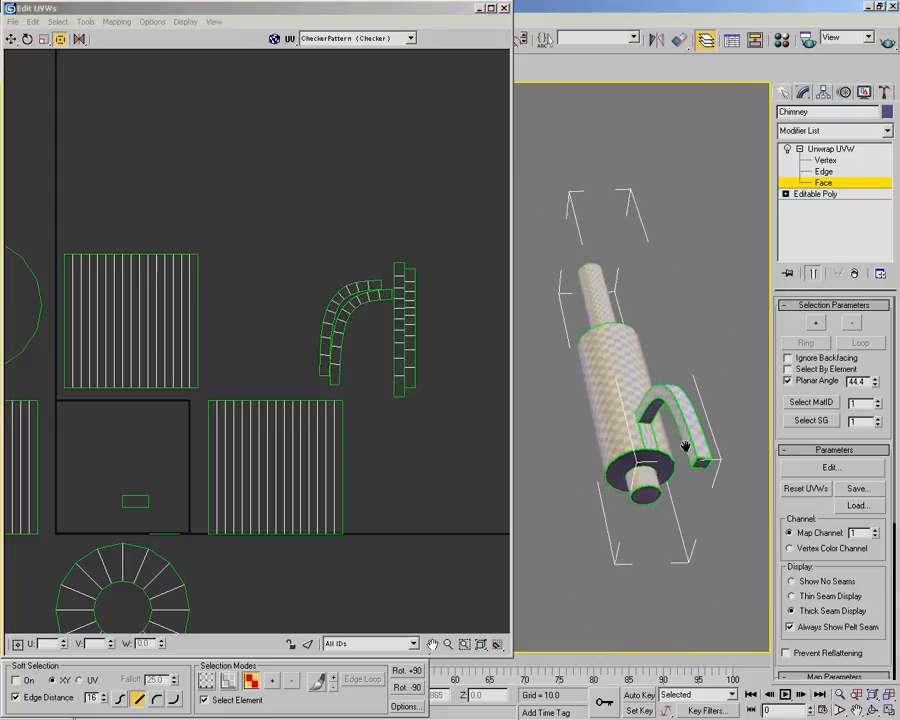
scroll(685, 440, up, 5)
click(705, 308)
middle_drag(178, 601, 265, 463)
drag(240, 410, 362, 510)
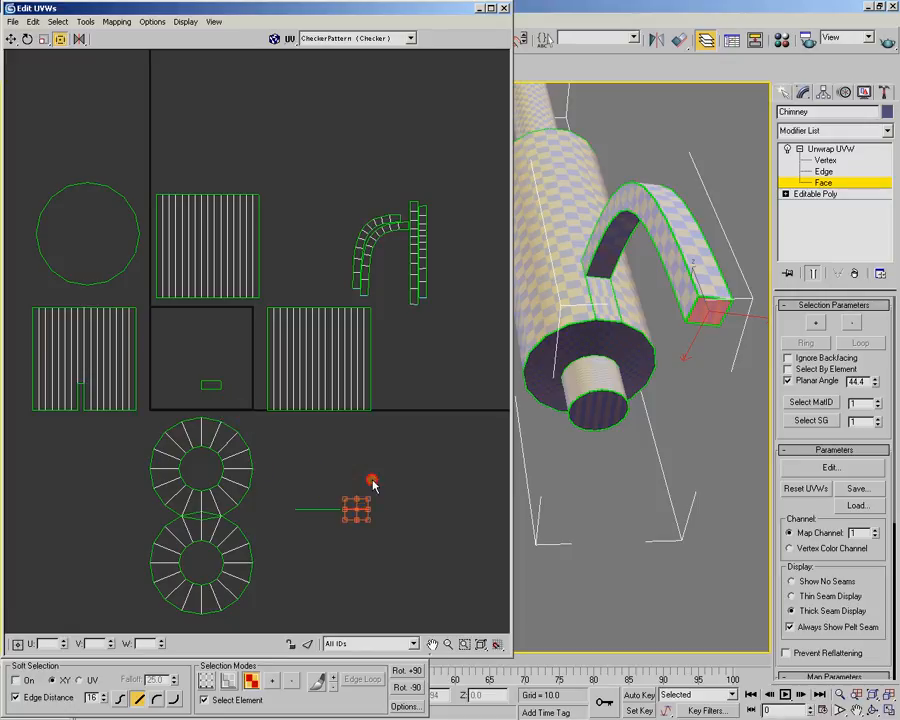
click(435, 498)
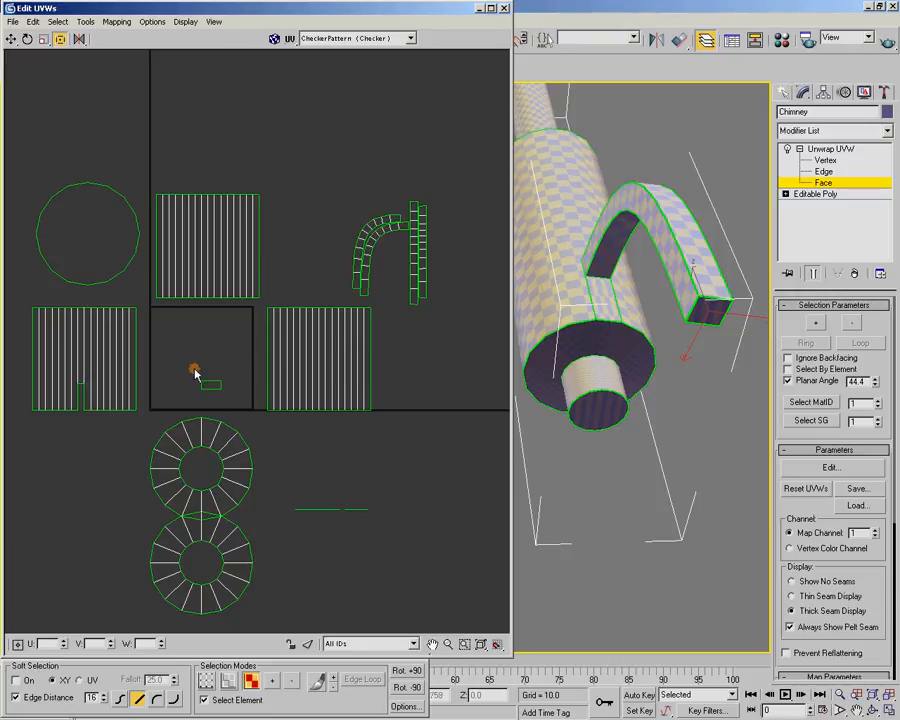
Select the small rectangular shell, locate its face on the model and move it just below the notched cylinder shell
drag(185, 362, 235, 398)
middle_drag(602, 304, 567, 420)
scroll(575, 429, up, 3)
middle_drag(667, 421, 617, 437)
scroll(592, 438, up, 2)
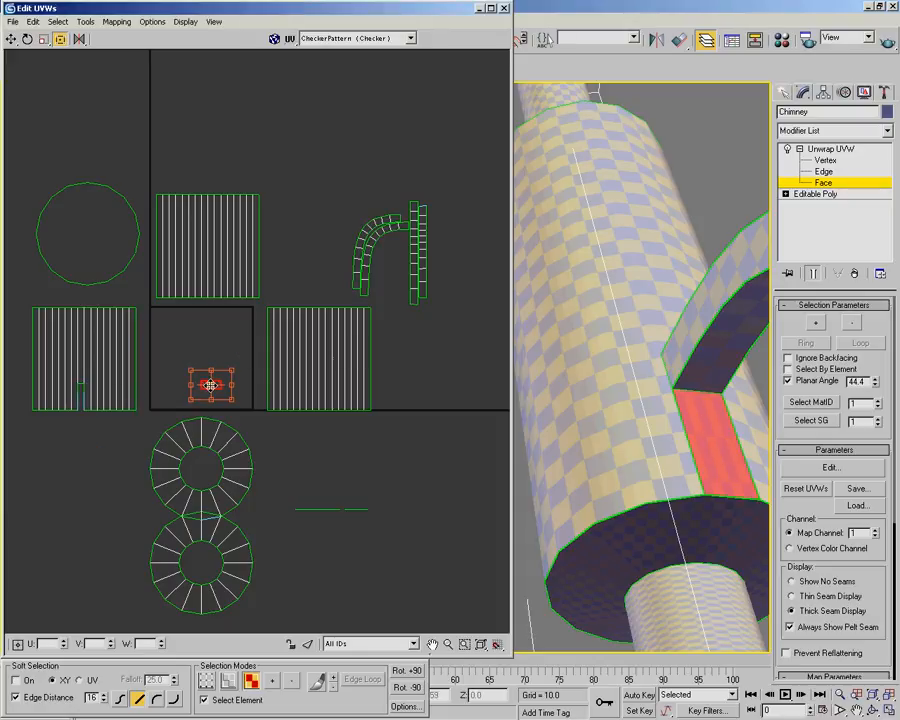
drag(218, 385, 90, 417)
middle_drag(83, 428, 202, 418)
scroll(201, 428, up, 3)
scroll(105, 463, up, 1)
middle_drag(98, 466, 242, 368)
scroll(241, 368, up, 5)
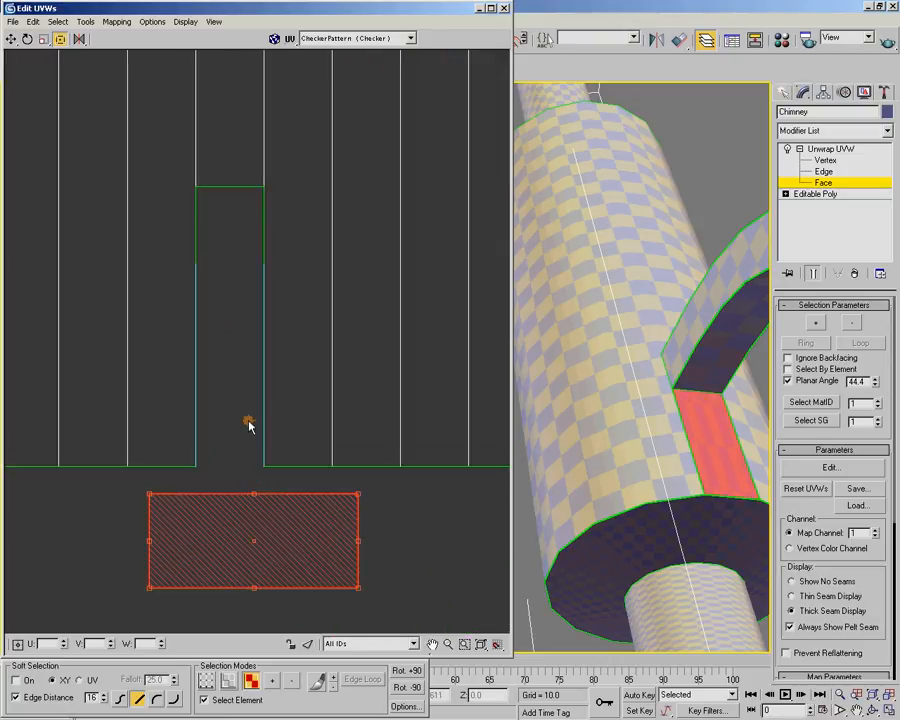
Try to stitch the notch's side edge to the rectangular shell with a bias of 1.0
click(227, 685)
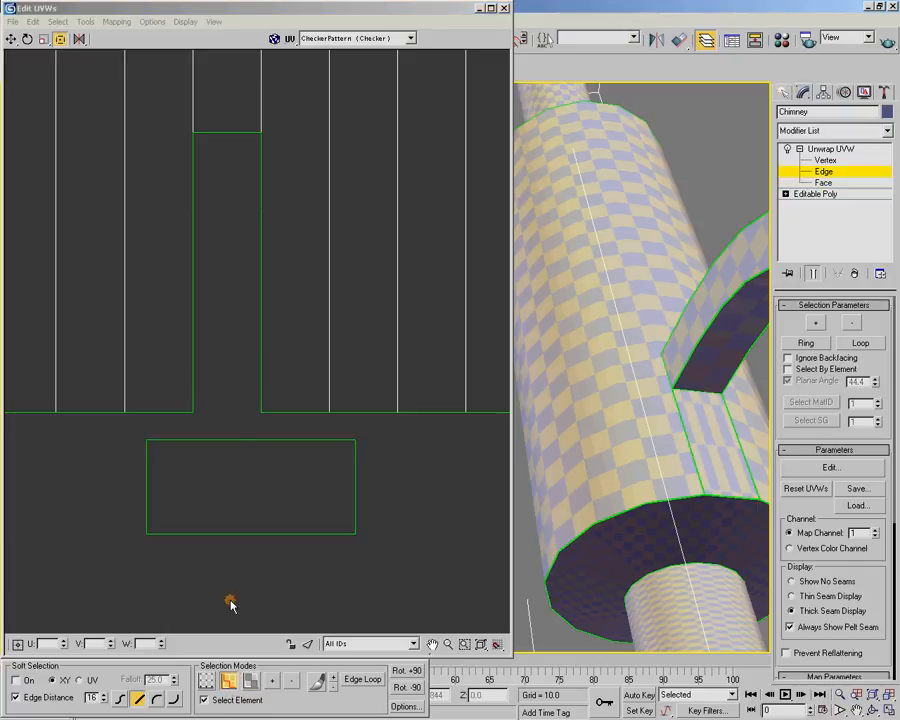
drag(237, 303, 286, 317)
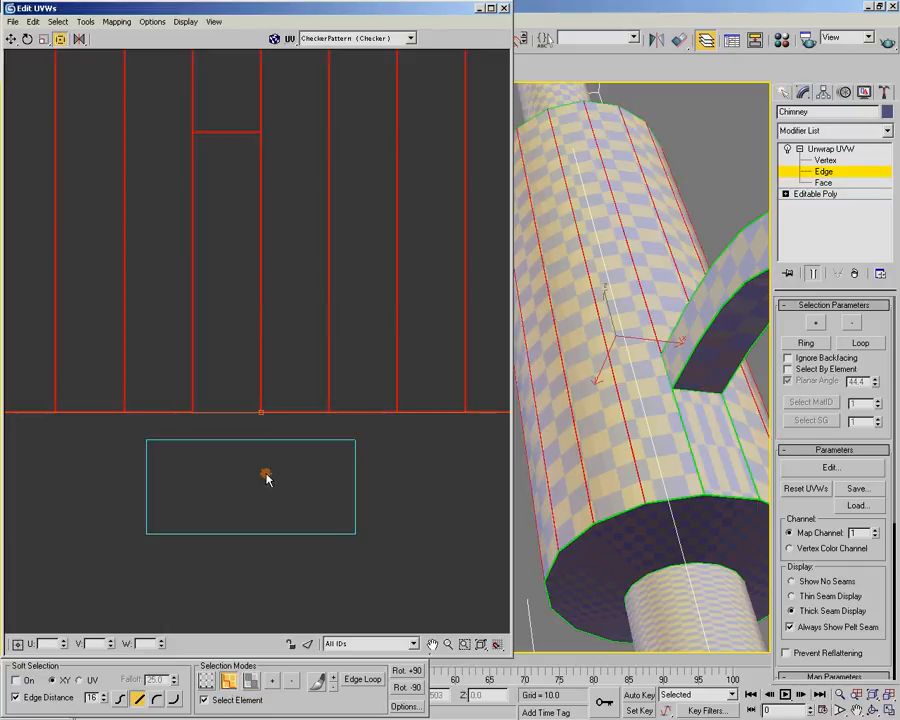
click(250, 426)
click(260, 305)
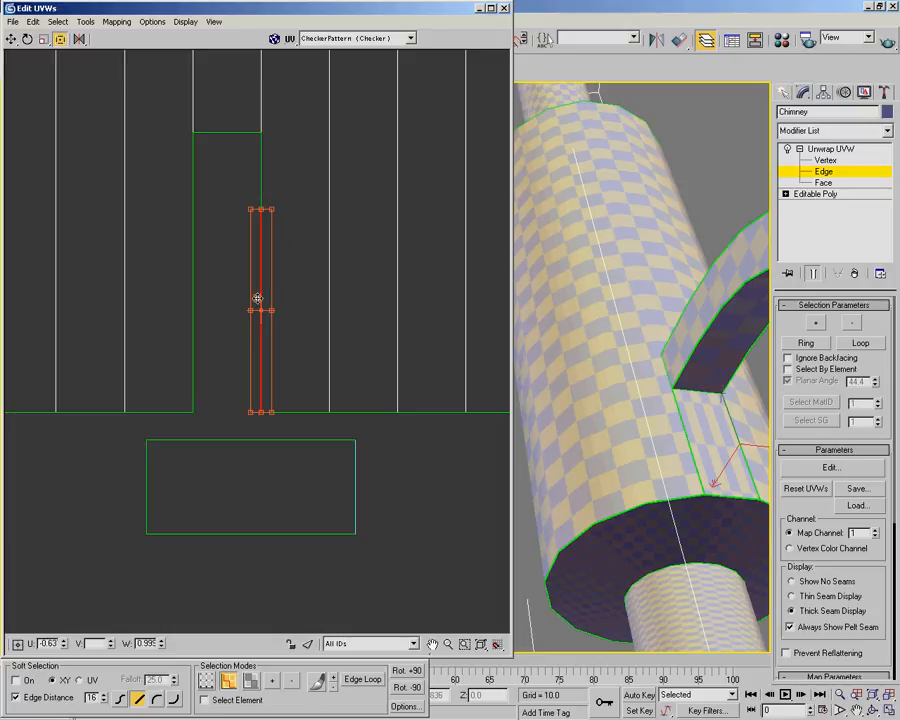
click(118, 22)
mouse_move(86, 21)
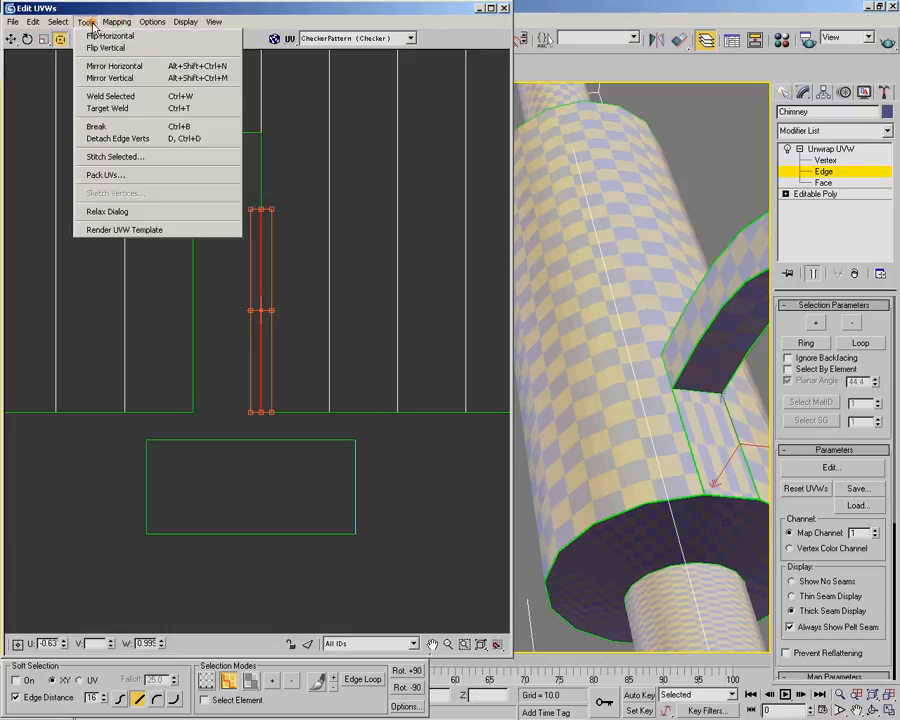
click(101, 158)
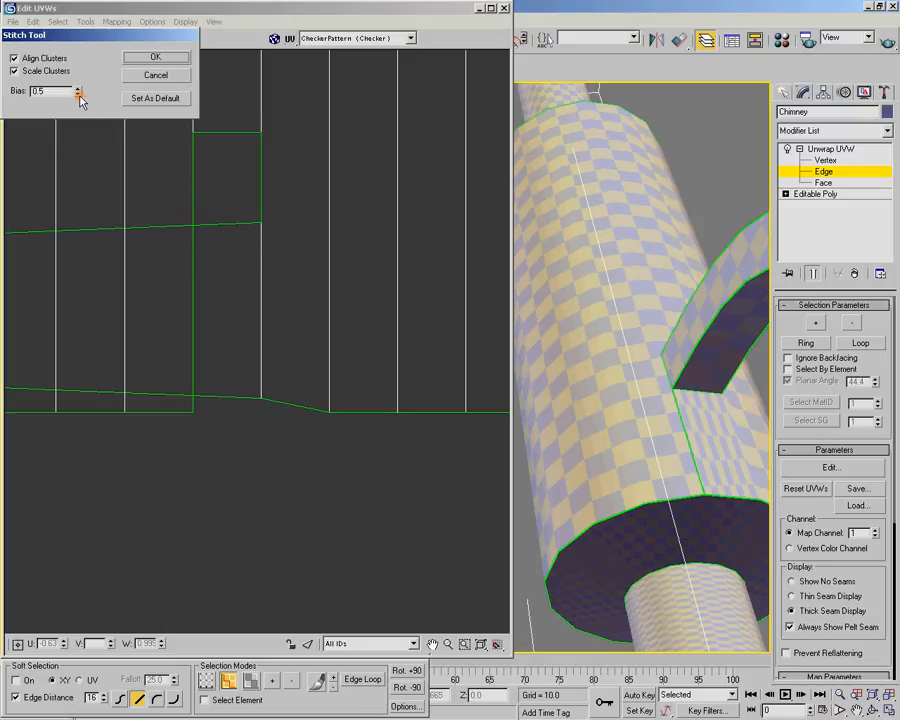
drag(77, 95, 100, 24)
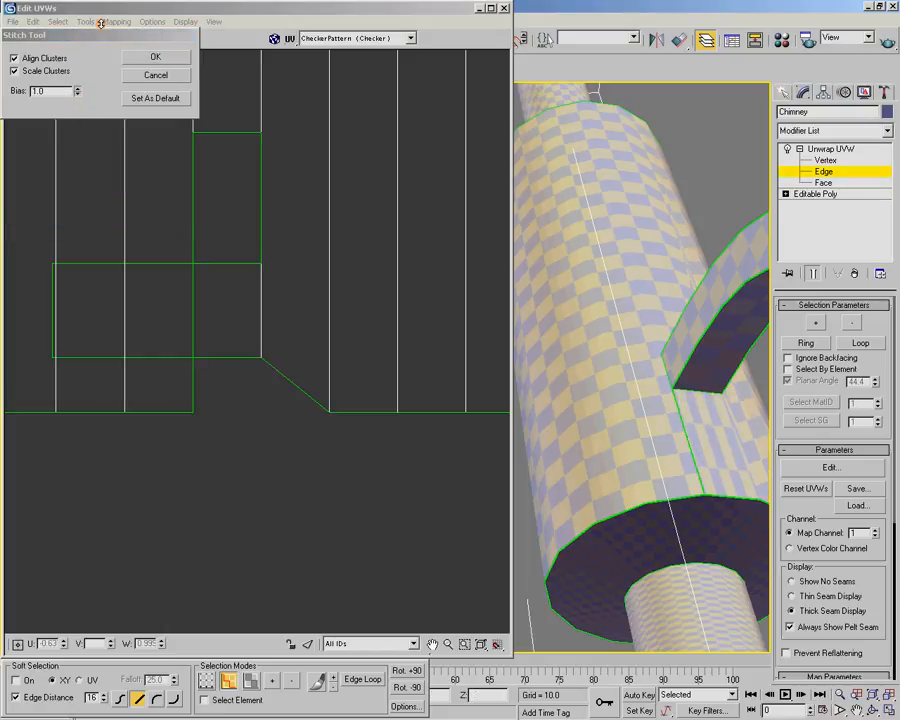
click(164, 76)
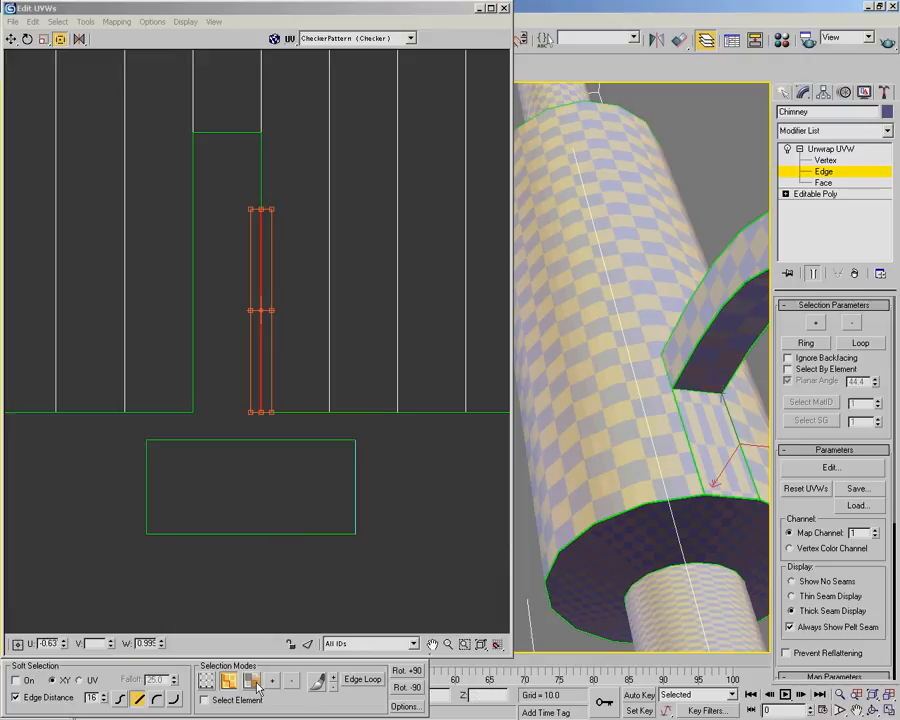
Reselect the rectangle in face mode and move it so its lower corner meets the notch's matching lower corner
click(329, 486)
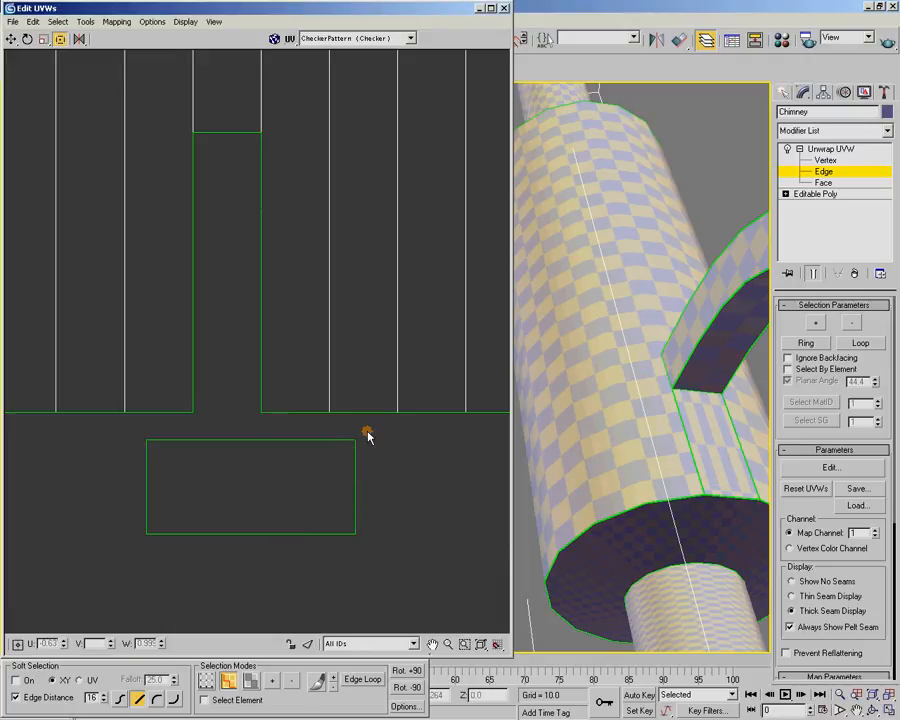
key(3)
click(327, 511)
drag(341, 487, 245, 380)
scroll(249, 427, up, 5)
scroll(241, 375, up, 3)
middle_drag(273, 509, 202, 430)
scroll(203, 412, up, 3)
drag(212, 541, 249, 377)
scroll(247, 370, down, 5)
middle_drag(200, 271, 295, 384)
middle_drag(177, 374, 307, 356)
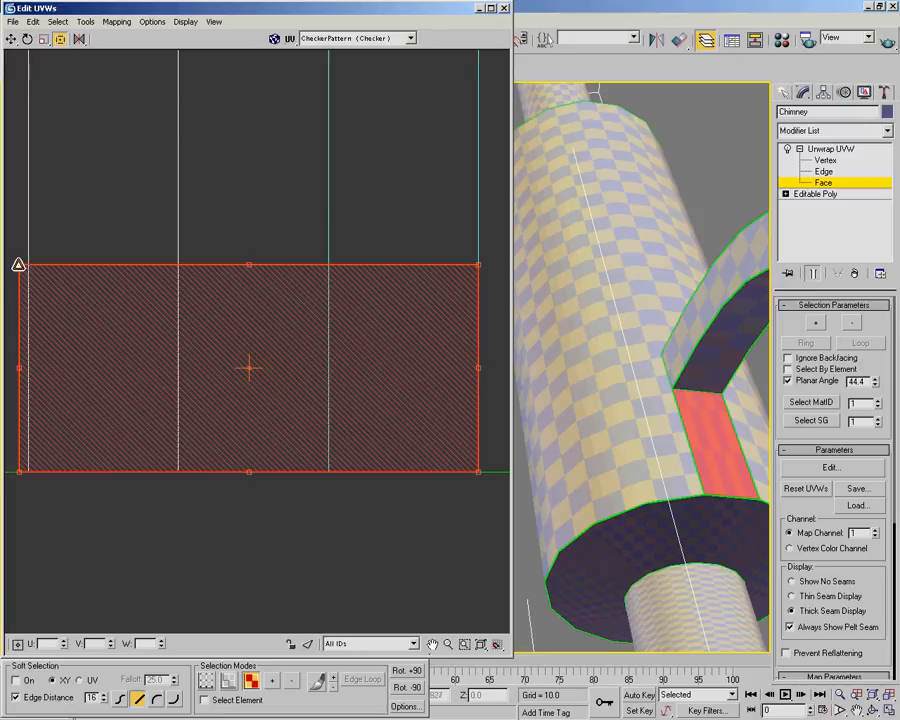
Narrow the selected rectangle toward the width of the notch
drag(18, 264, 329, 299)
scroll(385, 281, up, 3)
middle_drag(245, 282, 231, 381)
scroll(231, 381, up, 5)
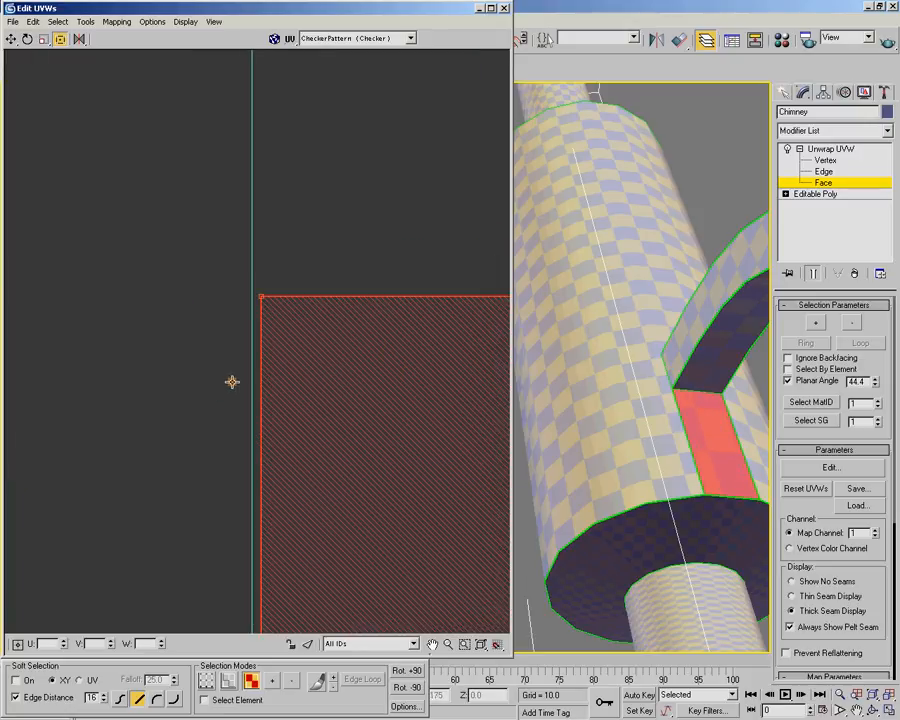
drag(294, 192, 275, 112)
scroll(304, 228, down, 3)
Stretch the rectangle's height and adjust its free corner so it meets the vertices partway up the notch's sides
scroll(304, 228, down, 3)
middle_drag(350, 214, 226, 496)
drag(182, 513, 183, 280)
scroll(184, 279, up, 5)
middle_drag(198, 284, 430, 392)
scroll(163, 266, up, 4)
scroll(430, 392, up, 5)
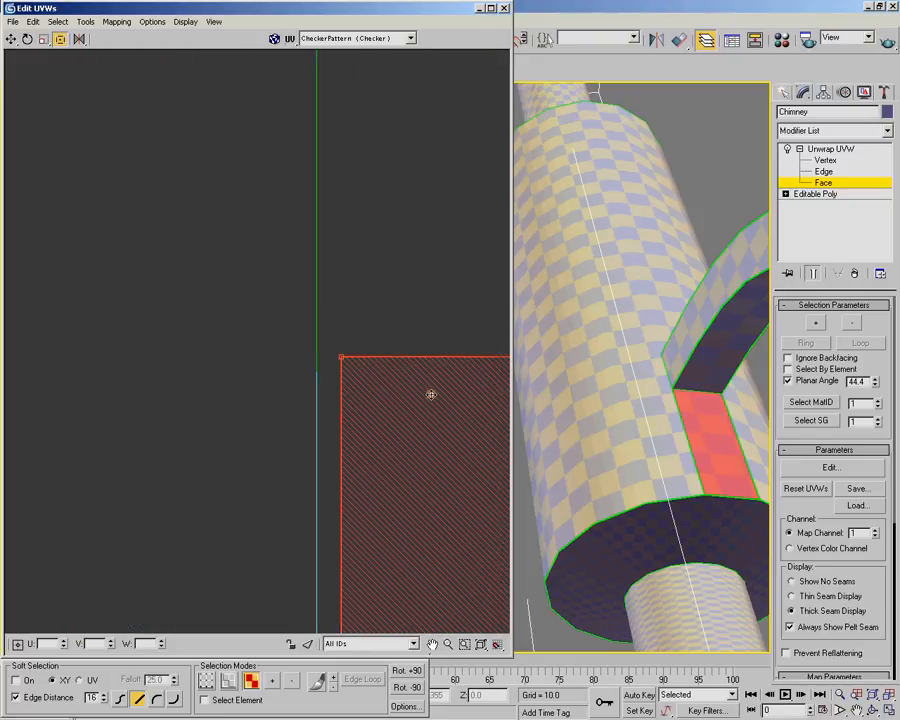
middle_drag(213, 323, 358, 352)
scroll(358, 352, up, 2)
drag(357, 221, 240, 293)
scroll(363, 326, down, 10)
middle_drag(372, 388, 195, 263)
scroll(272, 388, down, 1)
middle_drag(273, 387, 264, 318)
Select the vertices at the fitted rectangle's four corners and weld them
click(207, 679)
drag(134, 140, 347, 570)
right_click(285, 532)
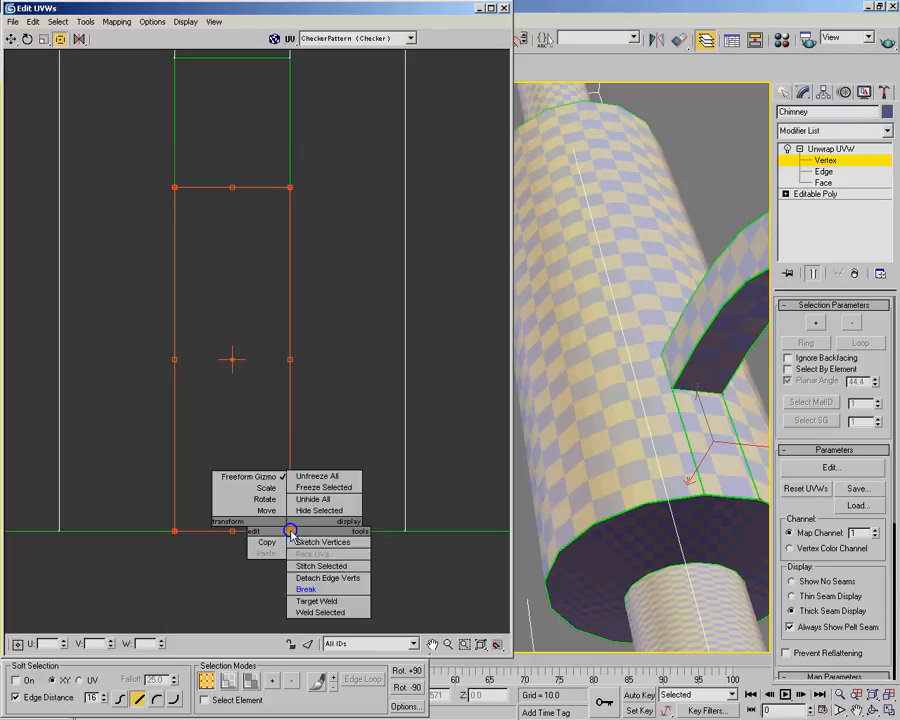
click(320, 612)
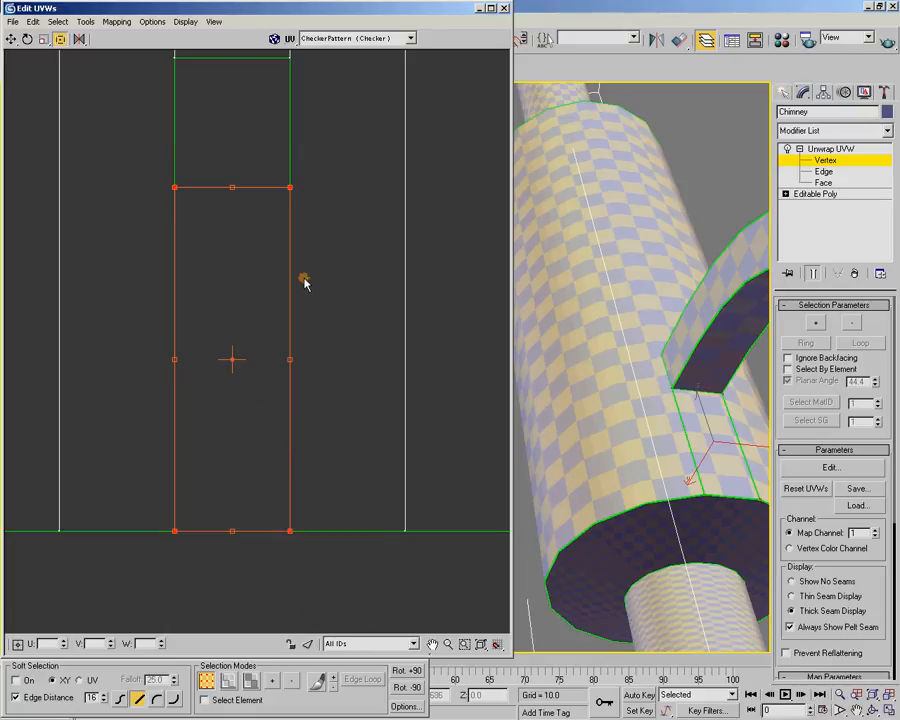
Set the unwrap weld threshold to 0.02
click(155, 22)
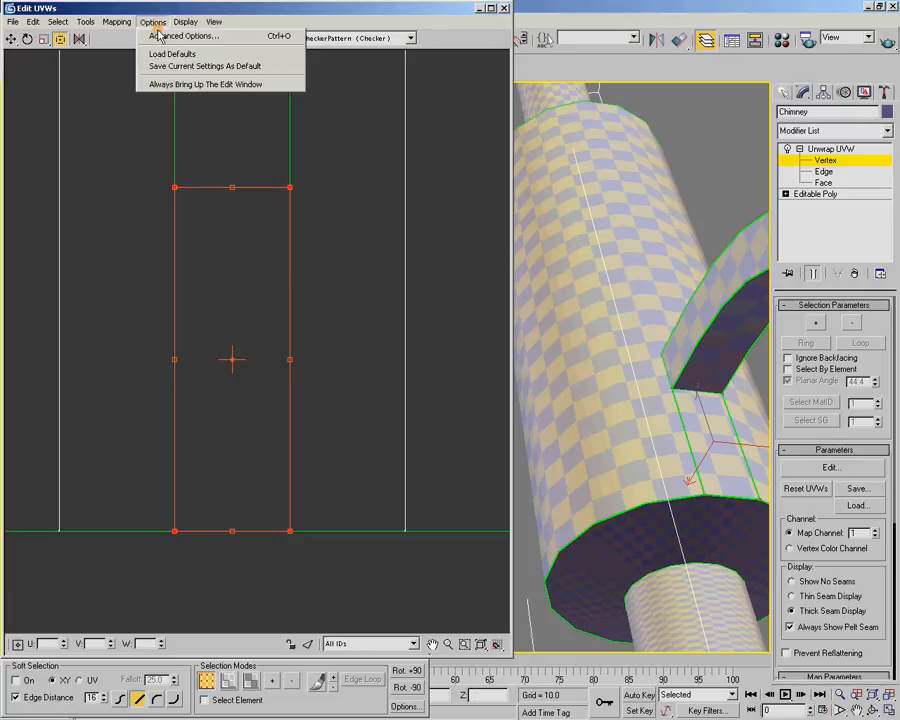
click(157, 37)
double_click(88, 347)
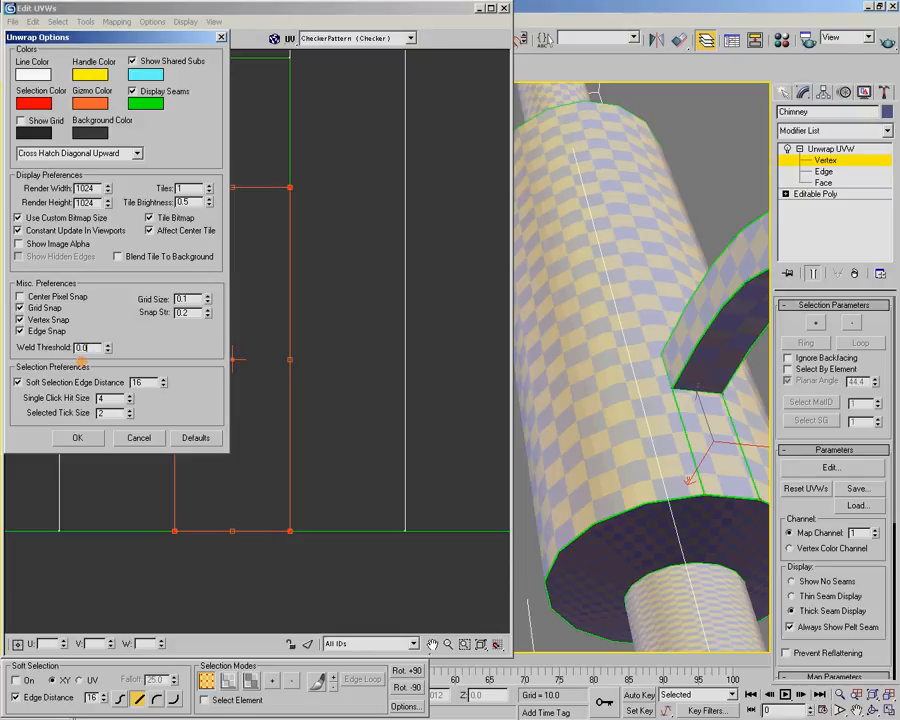
click(78, 437)
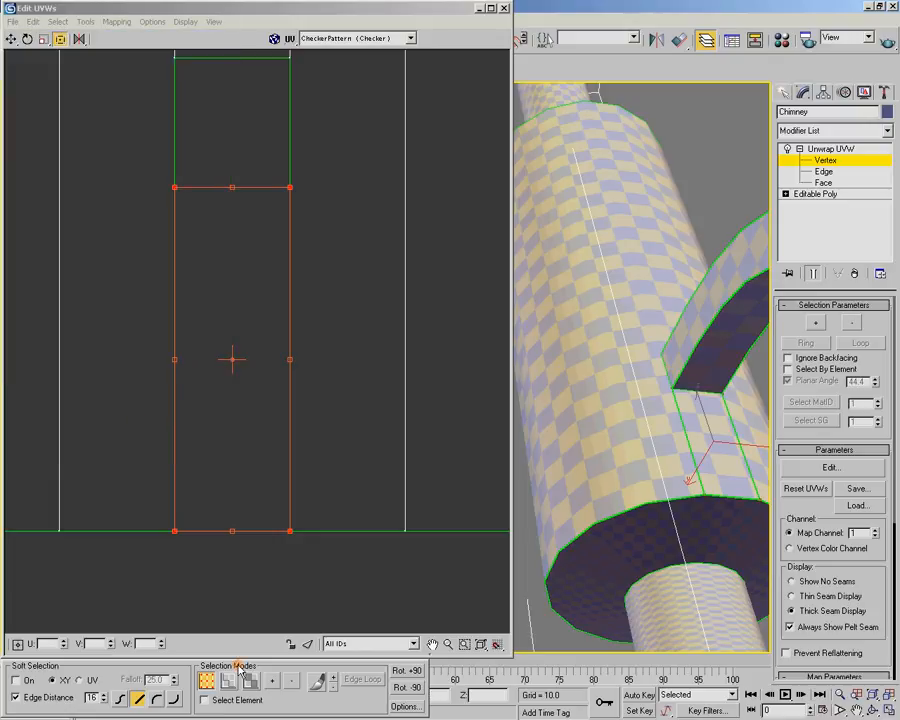
Reselect the rectangle's four corner vertices and weld them again with the new threshold
drag(150, 158, 364, 565)
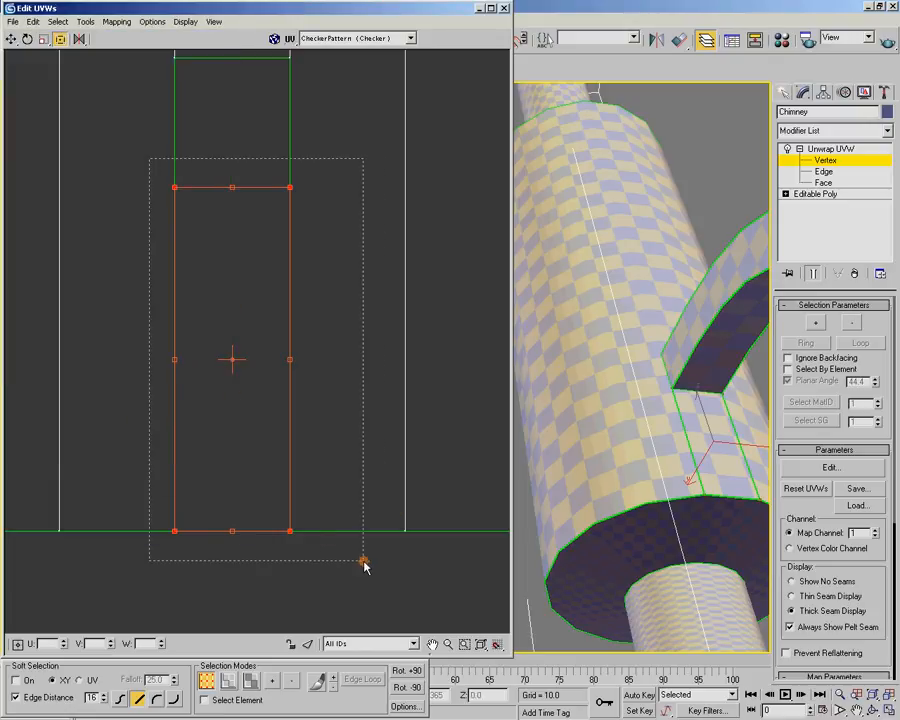
right_click(289, 530)
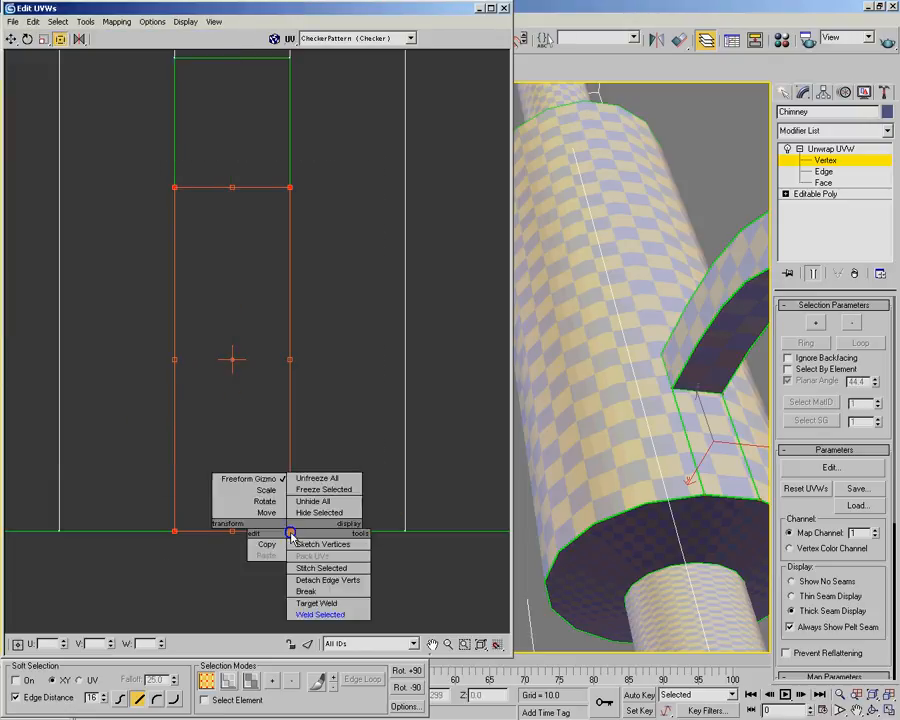
click(321, 615)
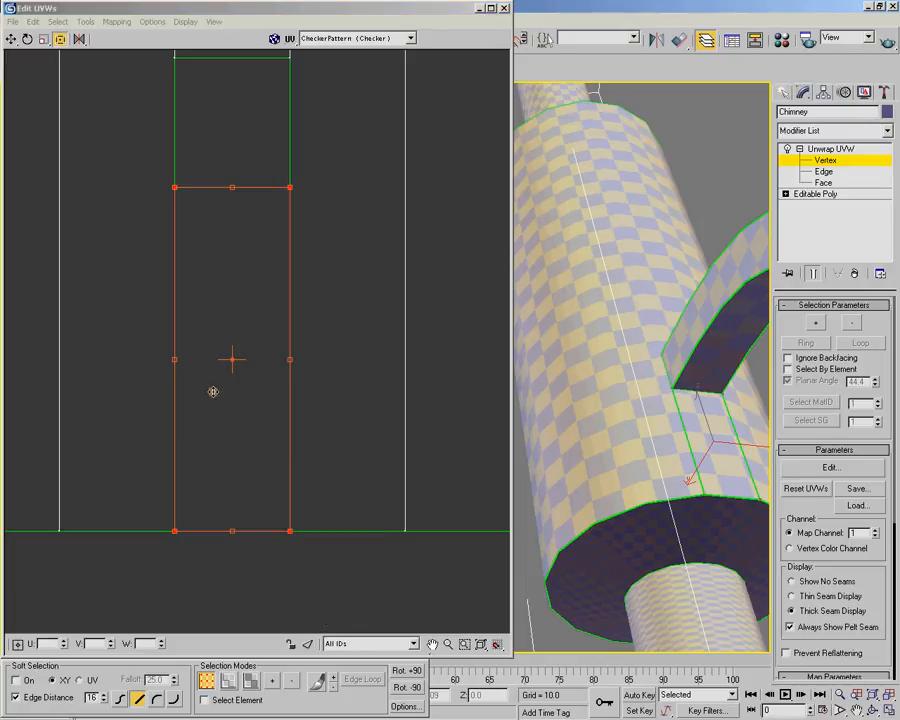
Target-weld the rectangle's upper-right corner vertex onto the adjacent vertex of the cylinder shell's notch
middle_drag(322, 153, 310, 302)
scroll(306, 318, up, 8)
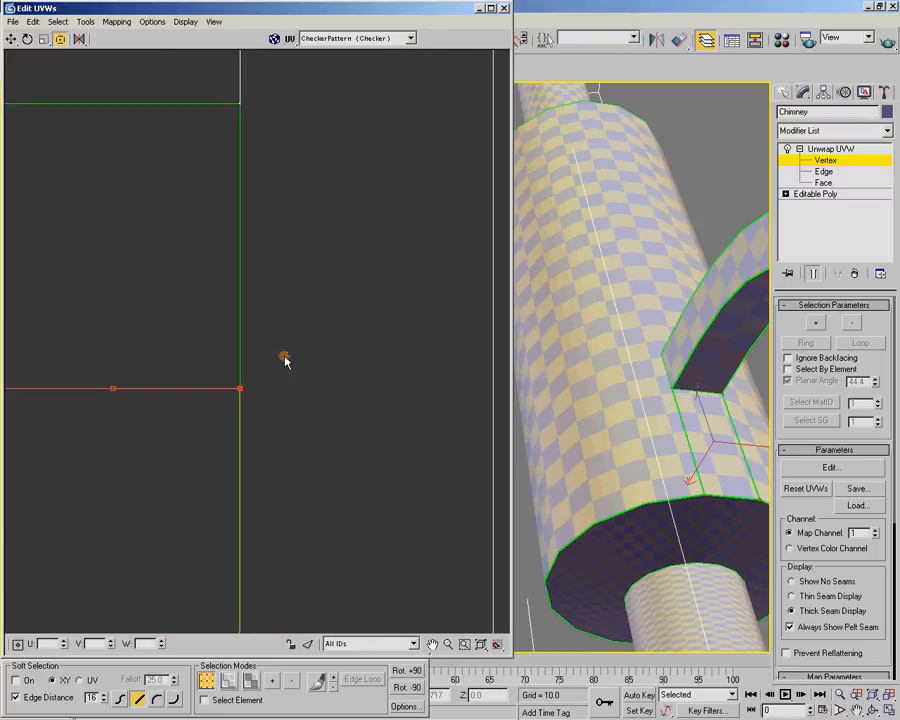
scroll(372, 319, up, 4)
middle_drag(209, 414, 244, 395)
scroll(372, 319, up, 2)
scroll(219, 441, up, 5)
middle_drag(226, 450, 366, 208)
scroll(358, 247, up, 3)
scroll(338, 264, up, 3)
click(190, 338)
drag(206, 384, 207, 430)
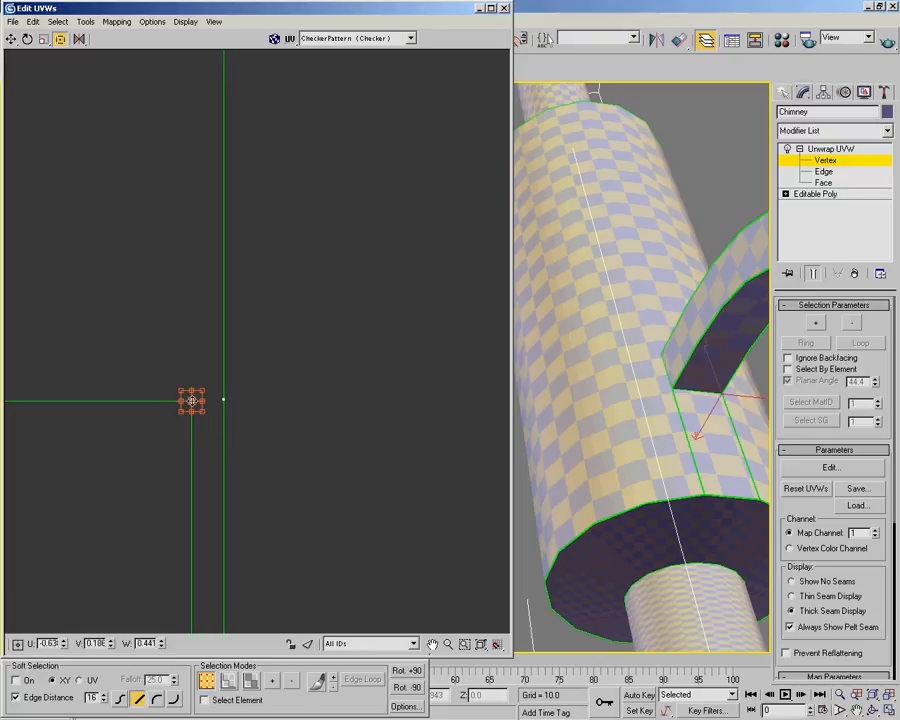
right_click(192, 400)
click(212, 412)
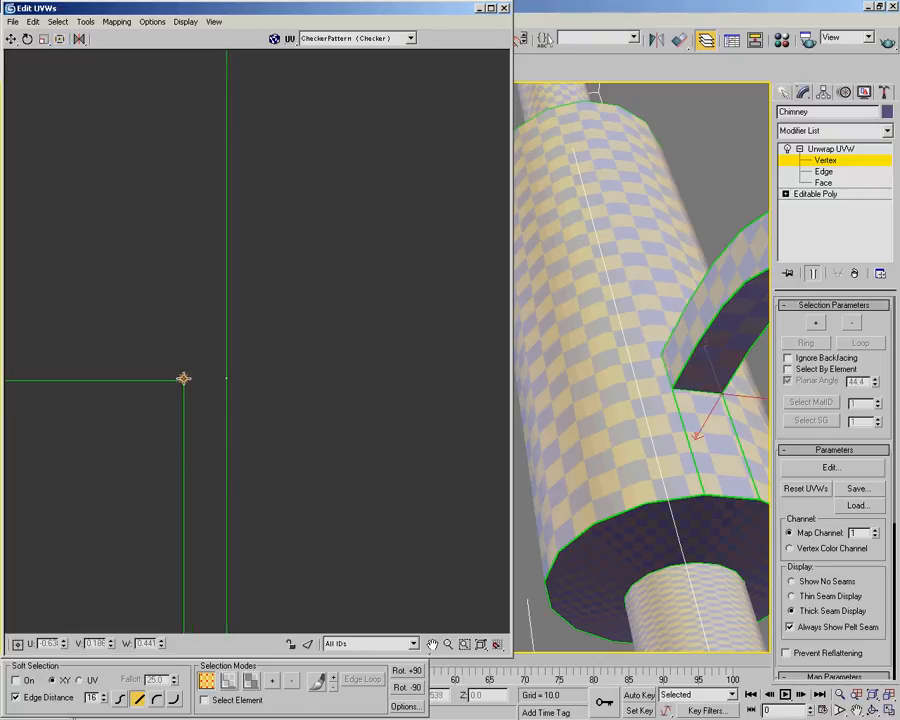
drag(184, 380, 227, 379)
Target-weld the rectangle's upper-left corner vertex to the notch vertex beside it
middle_drag(187, 390, 458, 421)
middle_drag(235, 400, 445, 375)
middle_drag(236, 362, 174, 382)
middle_drag(258, 380, 217, 394)
scroll(124, 372, down, 3)
scroll(217, 394, up, 4)
scroll(124, 376, up, 2)
middle_drag(124, 376, 393, 321)
middle_drag(268, 372, 271, 442)
middle_drag(223, 422, 325, 456)
scroll(325, 456, up, 4)
scroll(192, 370, up, 3)
middle_drag(95, 279, 256, 413)
scroll(242, 401, up, 3)
click(172, 361)
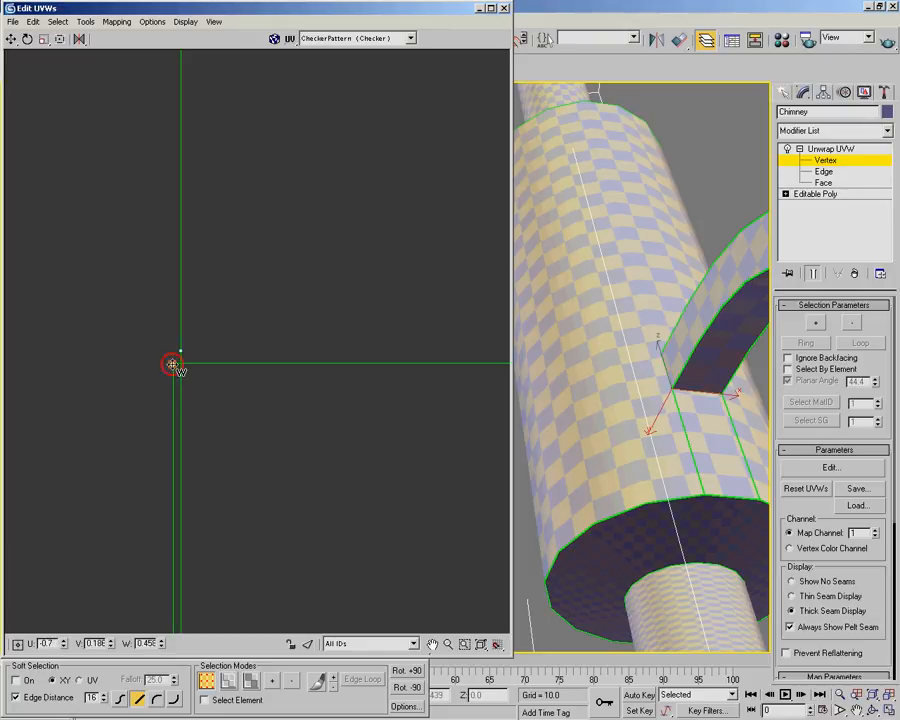
drag(172, 361, 182, 352)
Target-weld the rectangle's lower-left corner vertex to the neighbouring vertex on the cylinder shell's bottom edge
scroll(323, 367, down, 10)
scroll(408, 510, down, 3)
middle_drag(414, 520, 201, 316)
scroll(236, 332, down, 5)
middle_drag(268, 406, 204, 238)
scroll(199, 242, up, 2)
scroll(240, 418, up, 2)
scroll(233, 391, up, 1)
scroll(162, 298, up, 2)
middle_drag(70, 266, 373, 287)
scroll(244, 288, up, 2)
scroll(240, 432, up, 2)
scroll(228, 514, up, 2)
scroll(250, 533, up, 2)
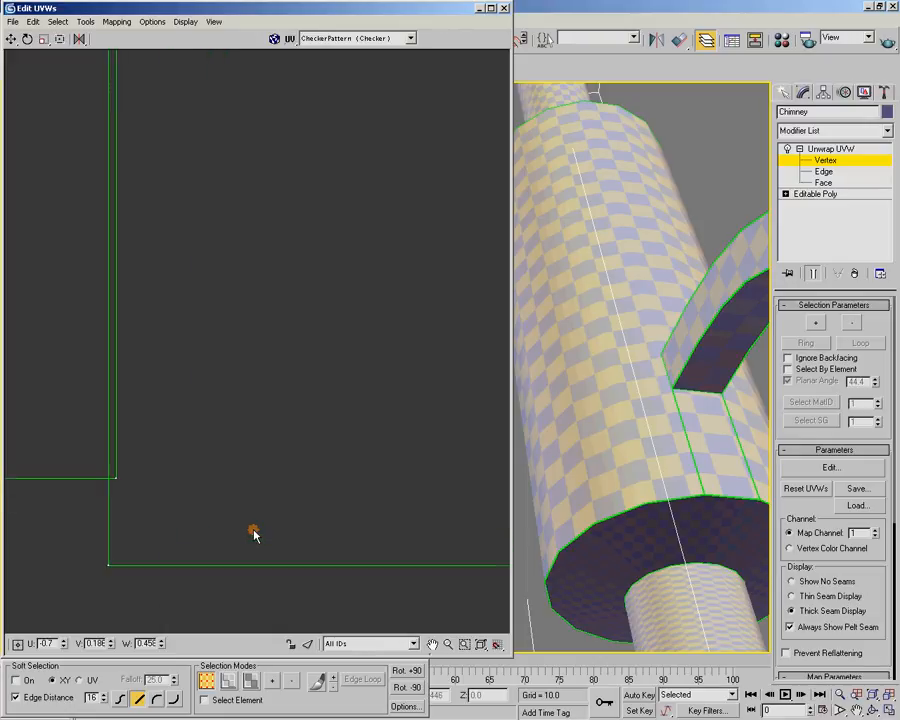
drag(110, 564, 118, 480)
Target-weld the remaining lower-right corner vertices to close the seam between the rectangle and the cylinder shell
scroll(315, 398, down, 3)
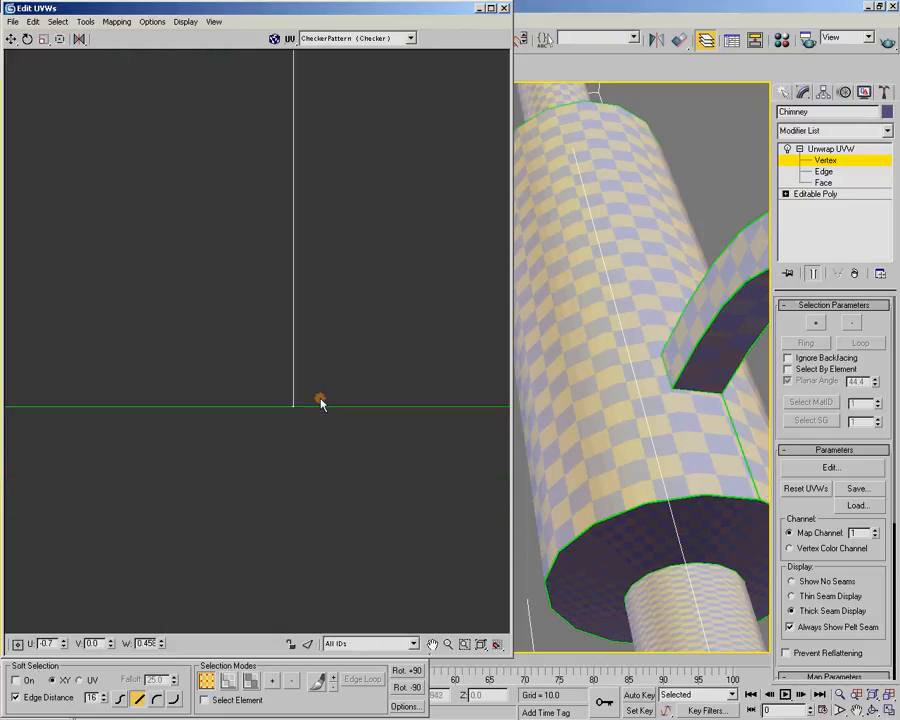
scroll(444, 394, down, 1)
middle_drag(463, 385, 100, 342)
middle_drag(450, 337, 110, 338)
mouse_move(445, 357)
middle_down()
mouse_move(110, 388)
mouse_move(216, 354)
mouse_move(57, 353)
middle_up()
scroll(189, 370, up, 10)
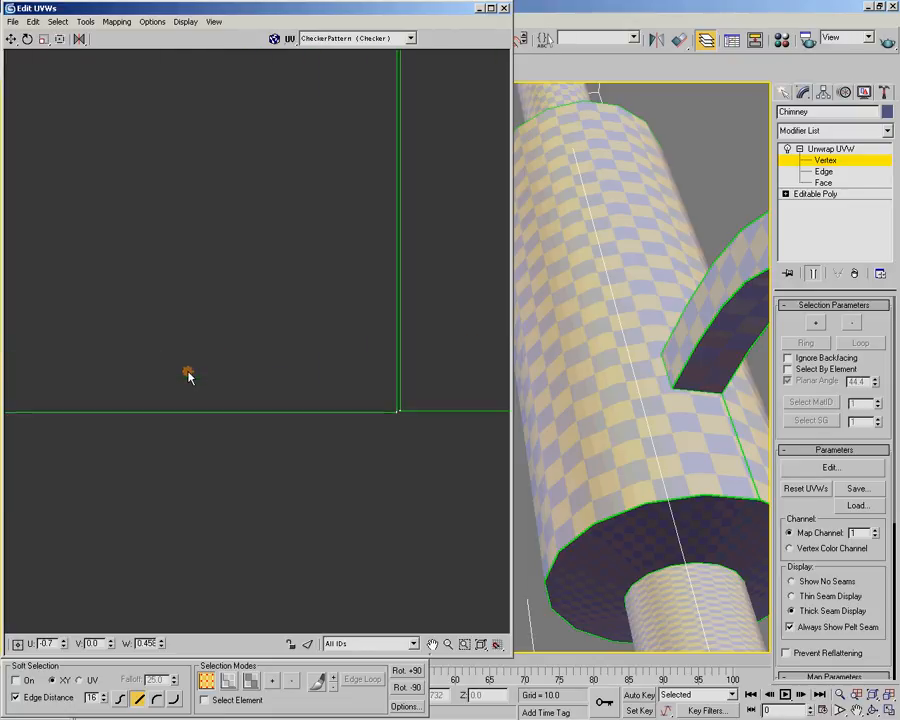
middle_drag(470, 350, 98, 267)
middle_drag(305, 342, 179, 360)
scroll(179, 360, up, 4)
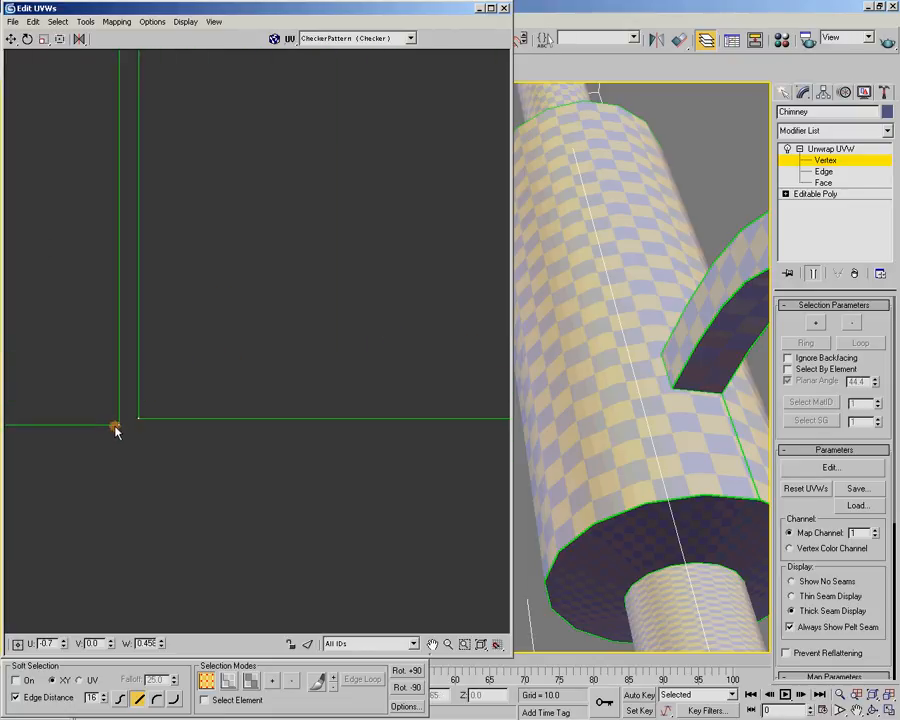
drag(116, 424, 138, 419)
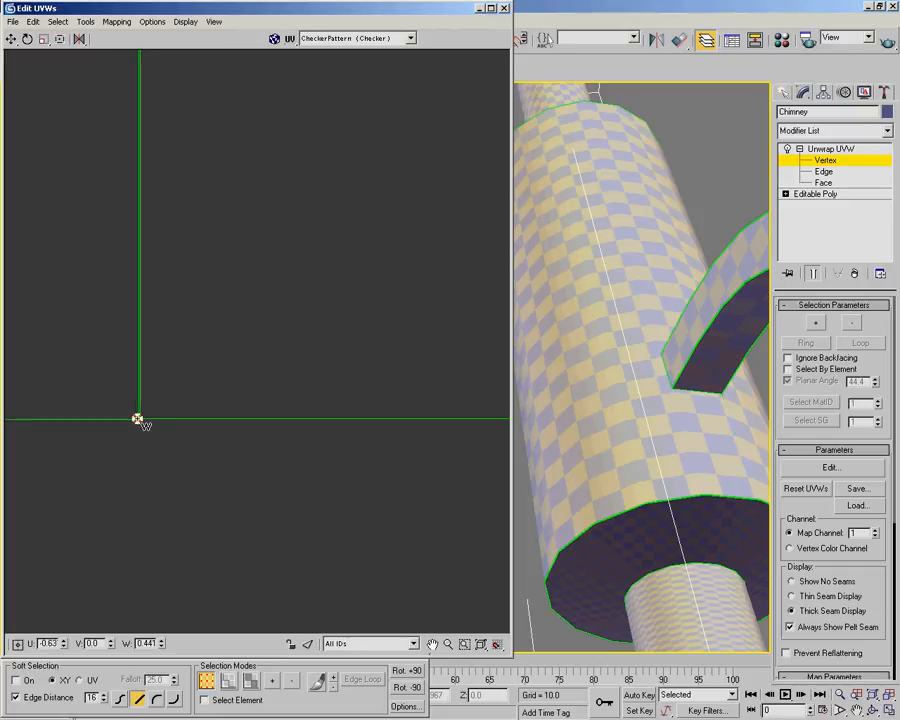
Examine the welded cylinder shell in the UV layout and the checker pattern across the whole chimney
scroll(178, 391, down, 8)
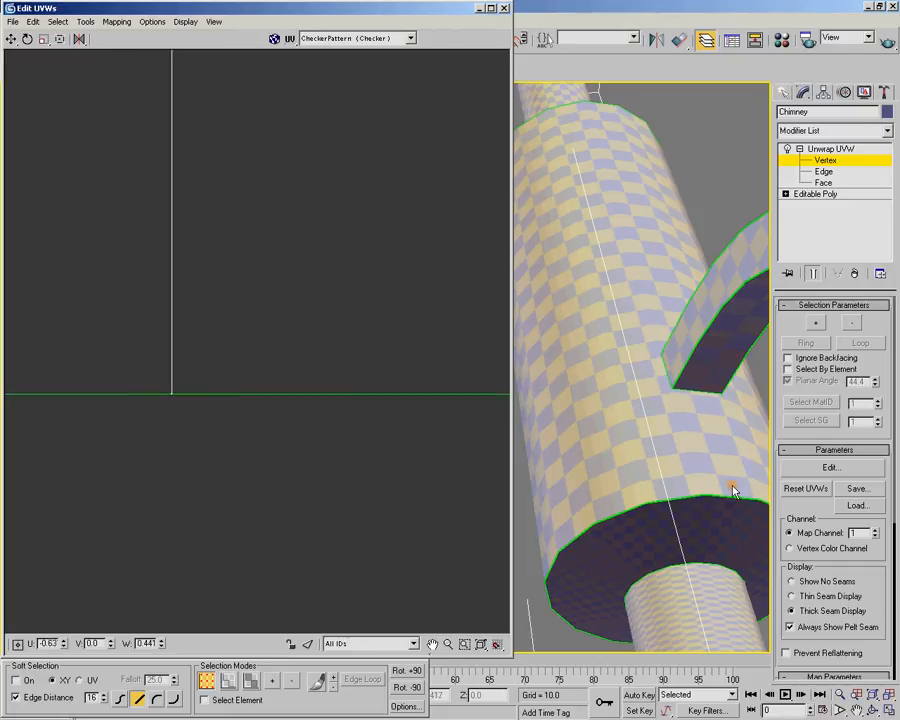
scroll(230, 203, down, 3)
scroll(230, 146, down, 5)
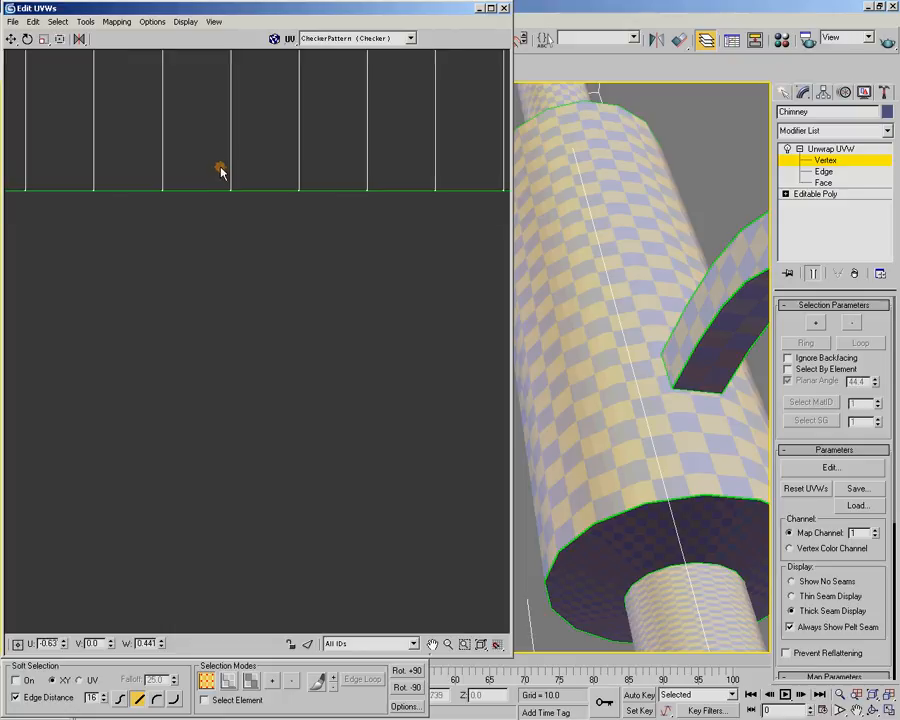
middle_drag(235, 141, 140, 255)
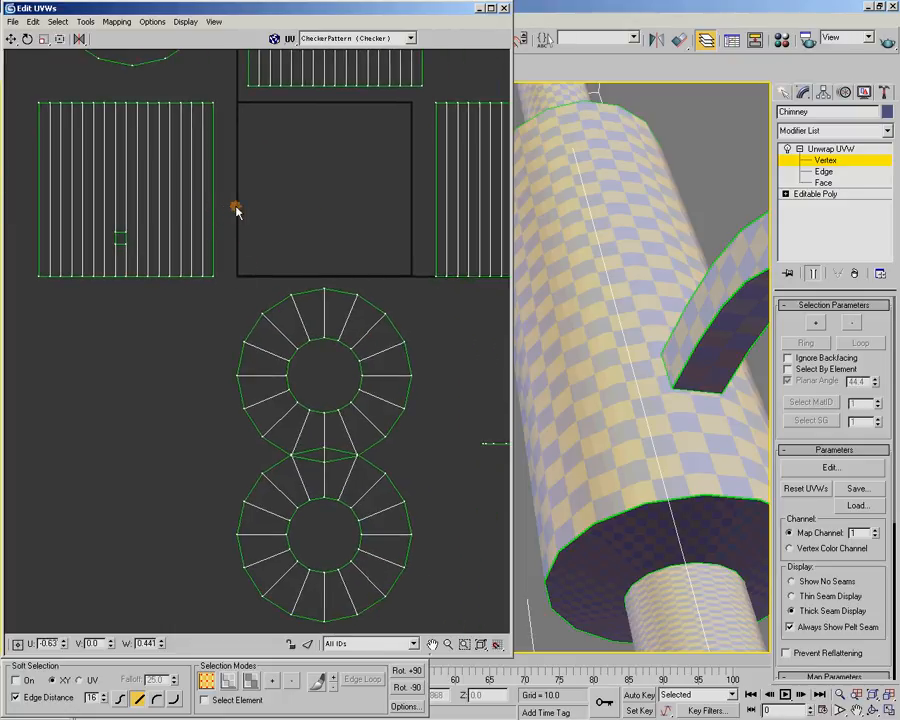
alt+middle_drag(629, 294, 621, 328)
scroll(609, 242, down, 3)
middle_drag(558, 205, 686, 394)
scroll(647, 376, down, 3)
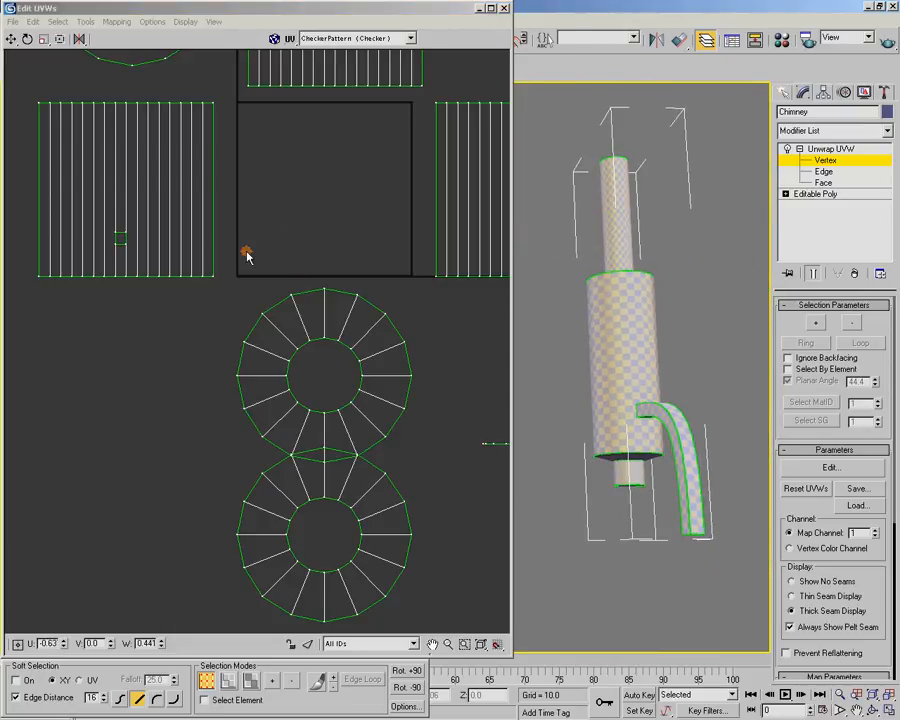
scroll(250, 211, down, 4)
middle_drag(555, 326, 491, 348)
scroll(683, 367, up, 3)
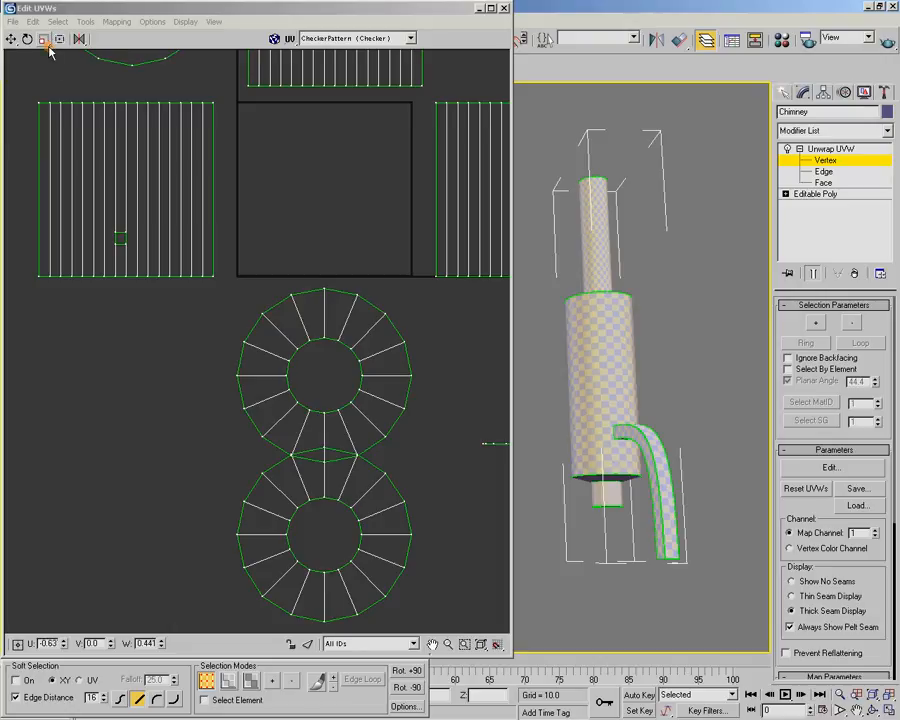
Select the whole main cylinder shell by element in Face mode and move it into the UV square, flush with the square's borders
click(249, 684)
click(130, 180)
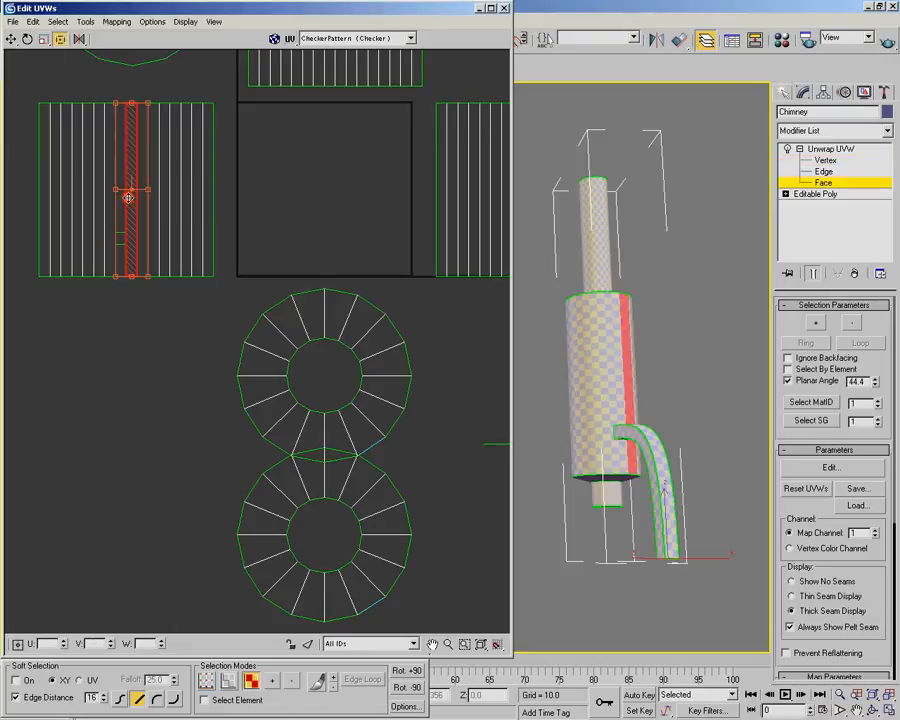
click(205, 700)
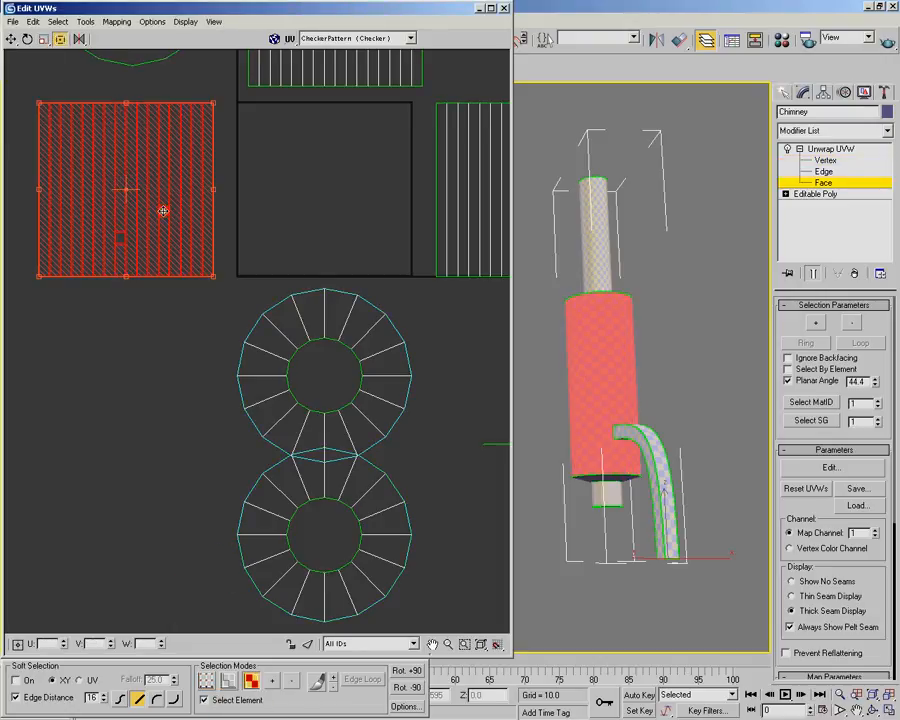
drag(202, 150, 382, 157)
middle_drag(379, 157, 315, 277)
scroll(317, 305, up, 2)
middle_drag(352, 240, 369, 258)
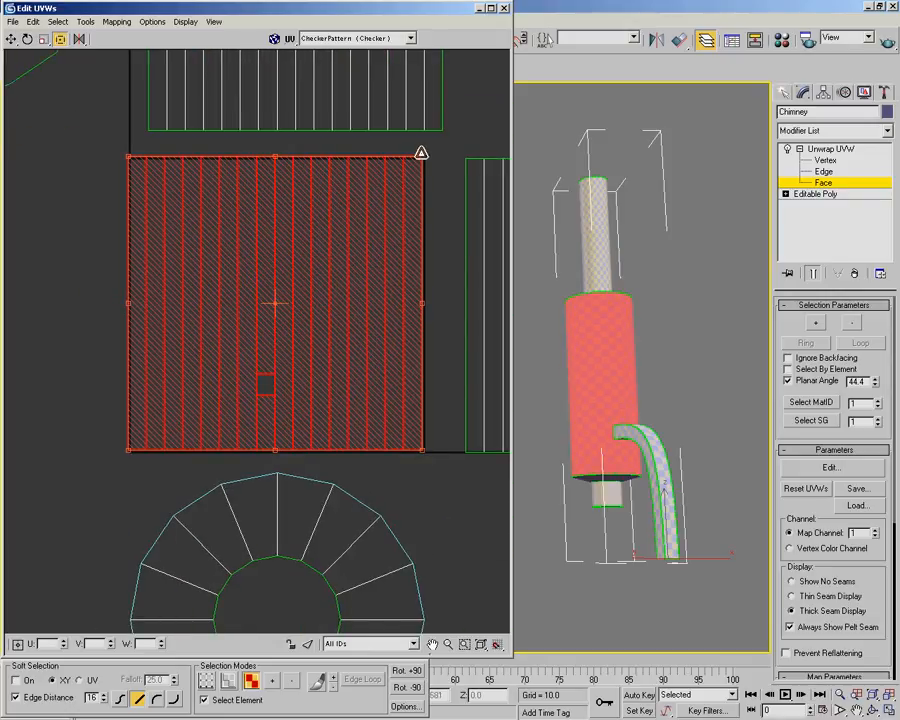
Scale the main cylinder shell down uniformly to slightly over half the UV square's width, keeping its lower-left corner in place
drag(422, 156, 284, 285)
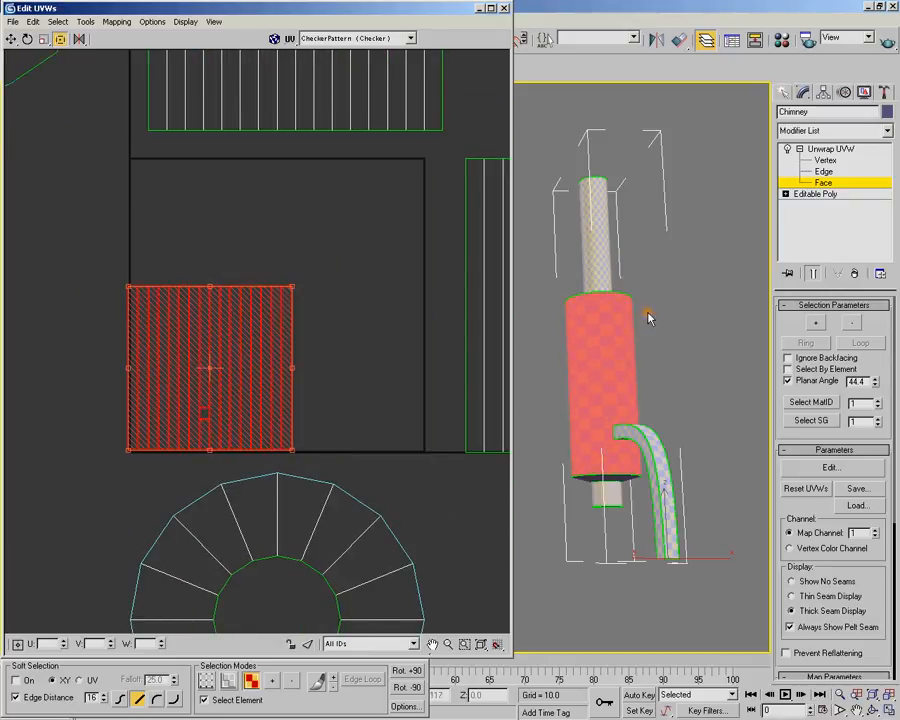
alt+middle_drag(590, 338, 606, 361)
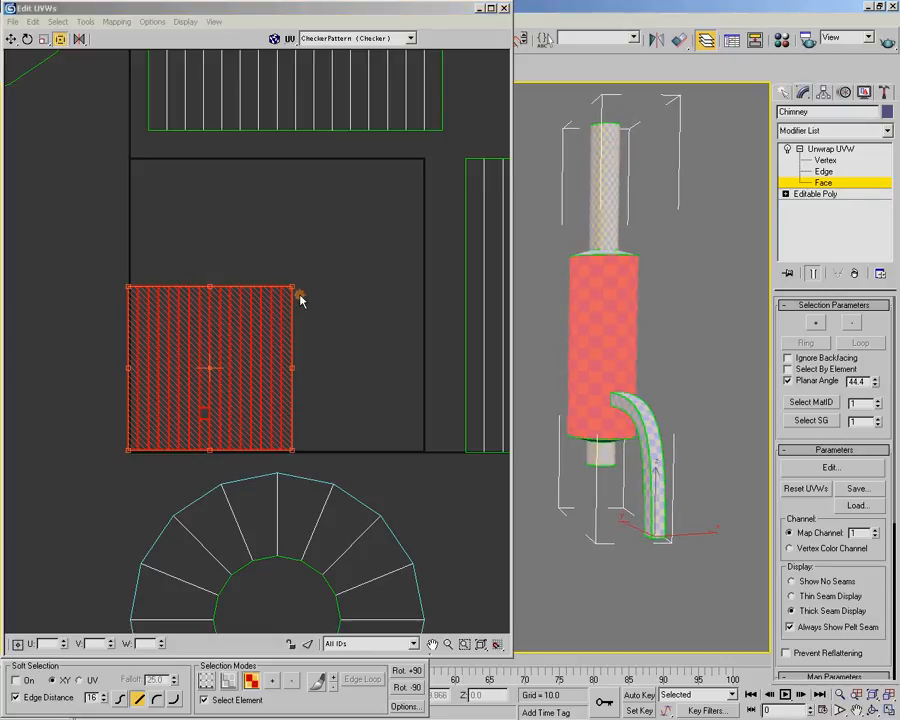
scroll(241, 364, up, 4)
middle_click(243, 364)
scroll(243, 364, down, 2)
middle_drag(667, 370, 504, 358)
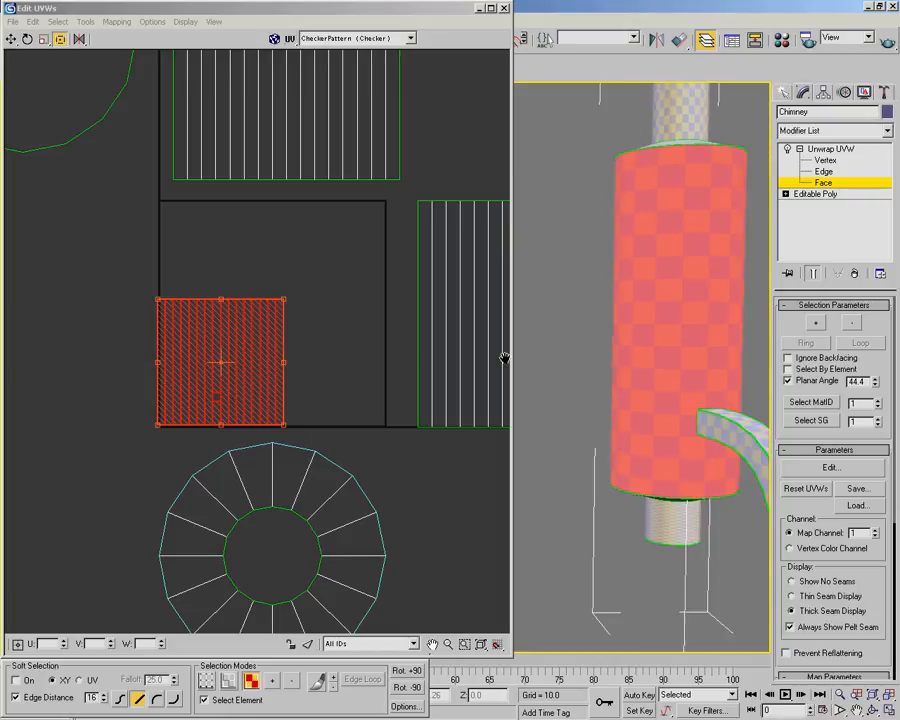
drag(285, 297, 280, 300)
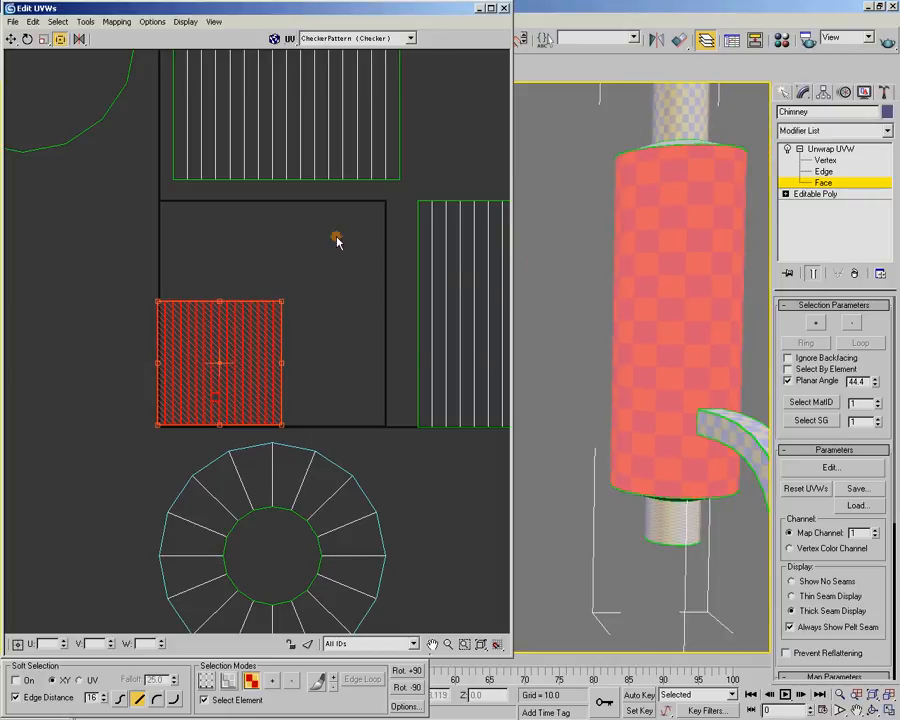
Select the short bottom pipe's shell and place it directly above the main cylinder shell, aligned with its left edge
scroll(235, 241, down, 3)
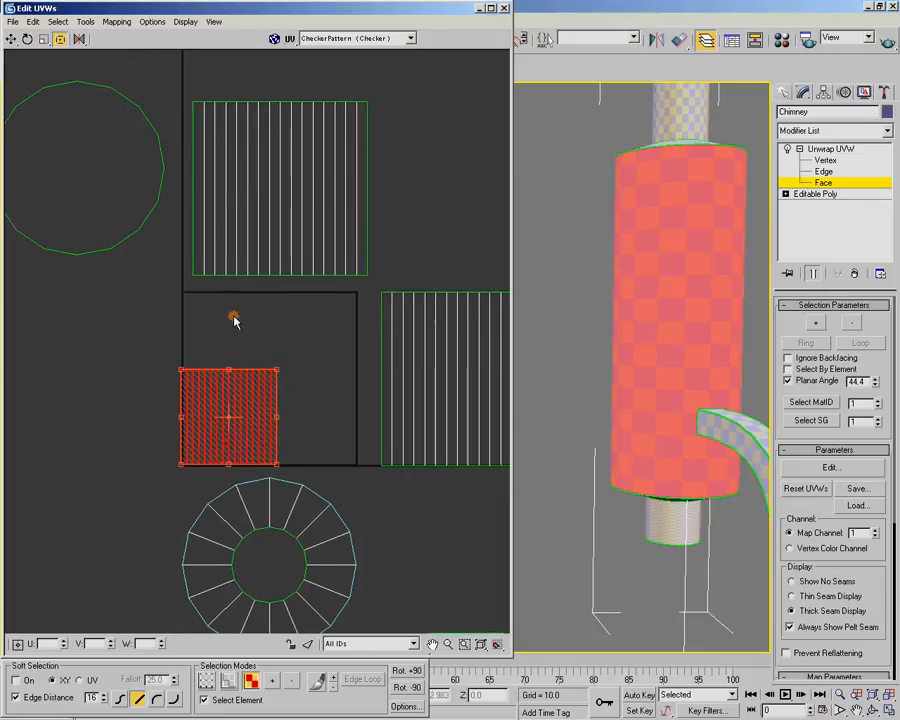
drag(181, 80, 399, 271)
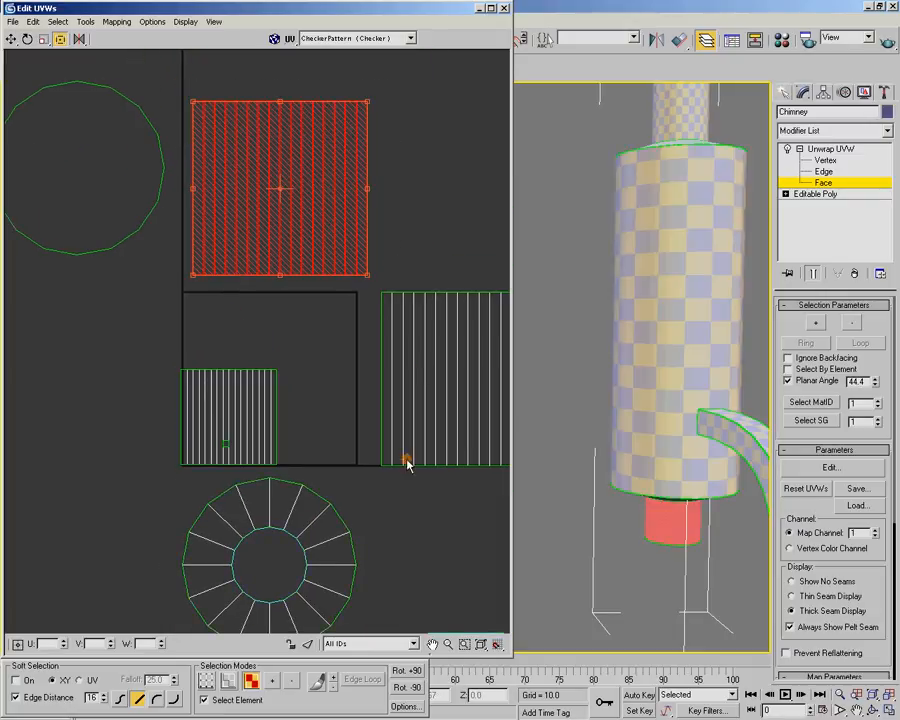
alt+middle_drag(669, 524, 658, 516)
mouse_move(376, 466)
middle_down()
mouse_move(358, 390)
mouse_move(381, 459)
middle_up()
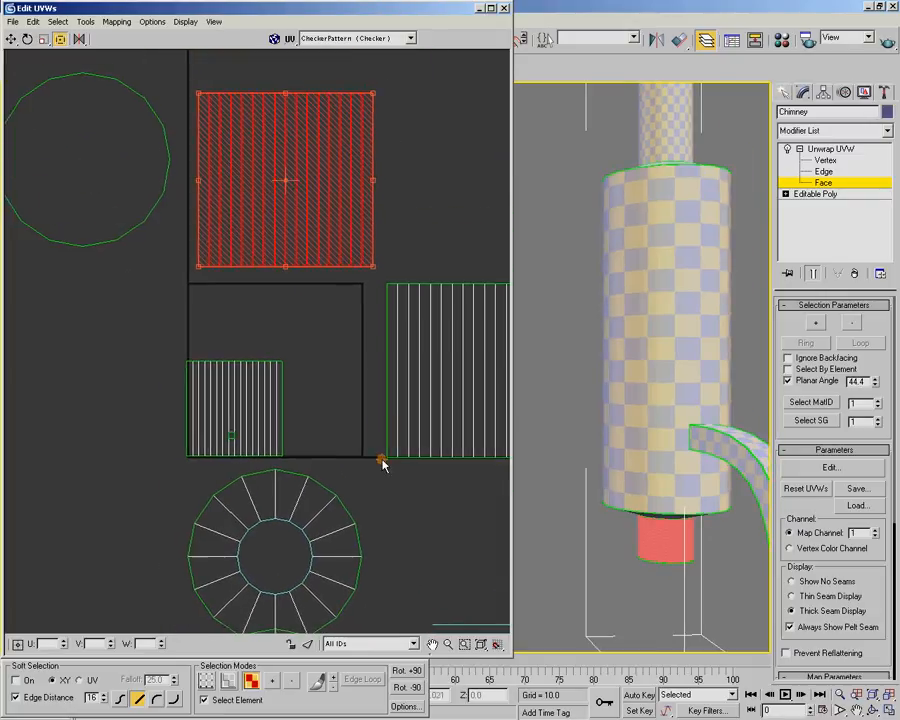
middle_drag(330, 227, 368, 331)
scroll(315, 311, up, 3)
scroll(368, 331, up, 2)
mouse_move(253, 338)
mouse_down()
mouse_move(264, 350)
mouse_move(258, 360)
mouse_up()
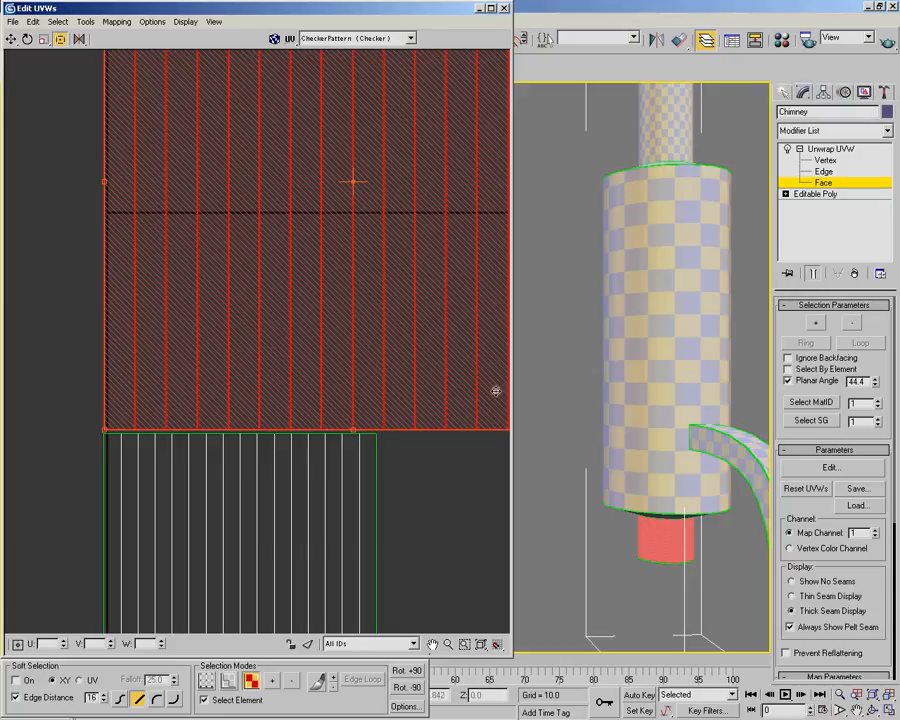
middle_drag(415, 437, 415, 429)
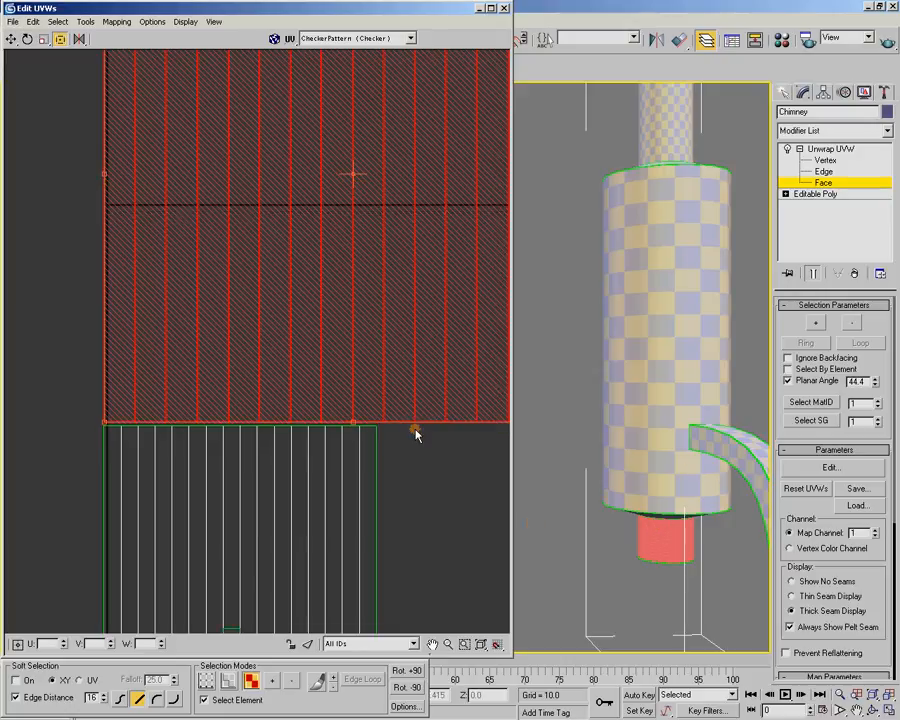
Scale the bottom pipe's shell down uniformly to match the cylinder's checker size, and flatten its height until the checkers look square
scroll(411, 238, down, 2)
middle_drag(413, 250, 317, 361)
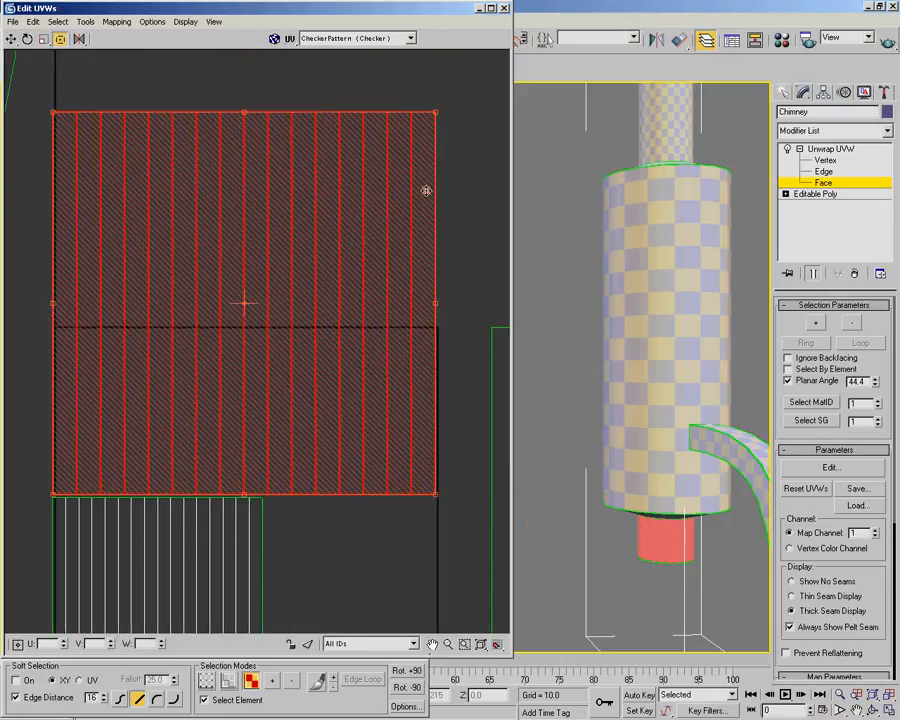
drag(437, 112, 72, 410)
middle_drag(181, 392, 281, 335)
scroll(230, 350, up, 5)
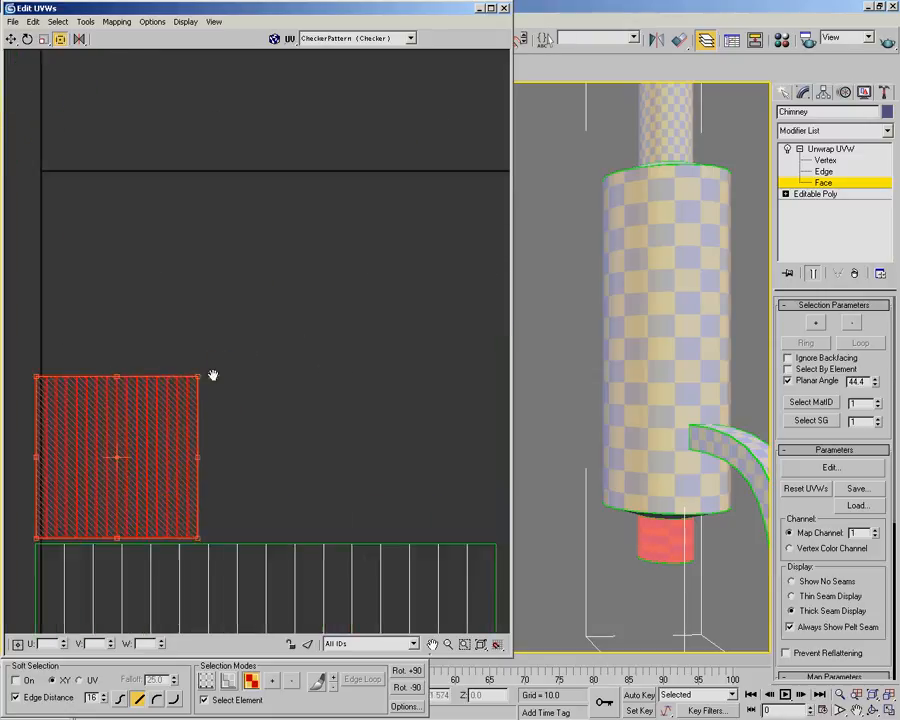
alt+middle_drag(628, 404, 640, 556)
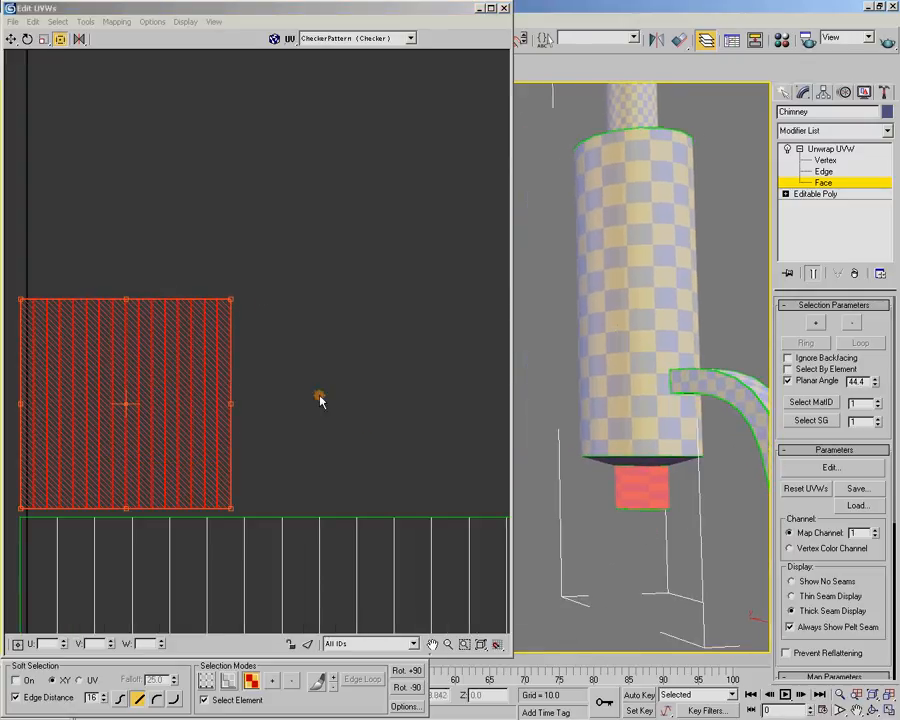
drag(229, 300, 243, 277)
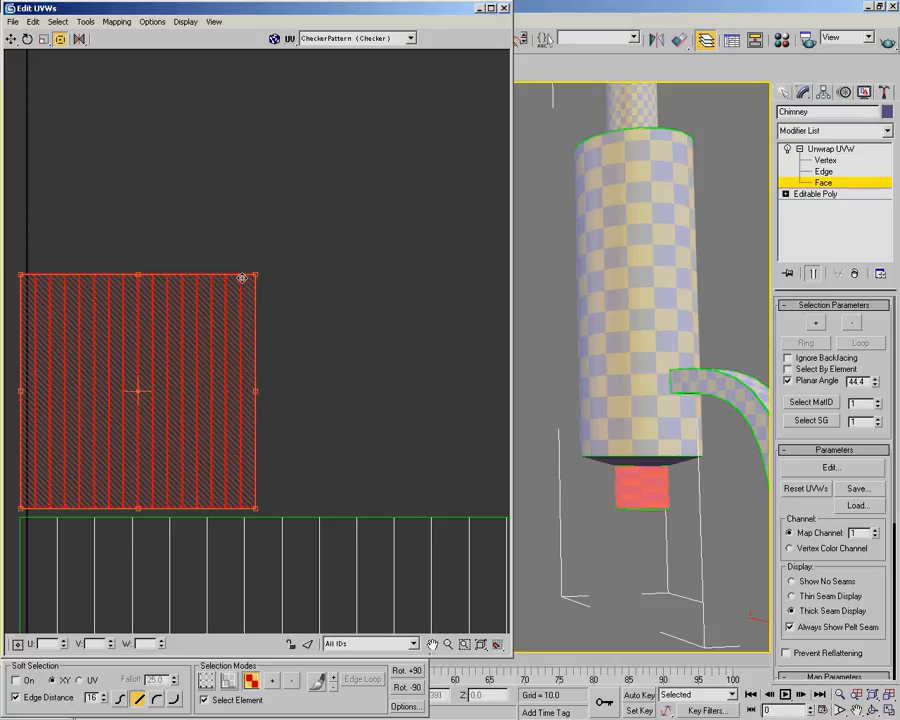
middle_drag(185, 332, 265, 146)
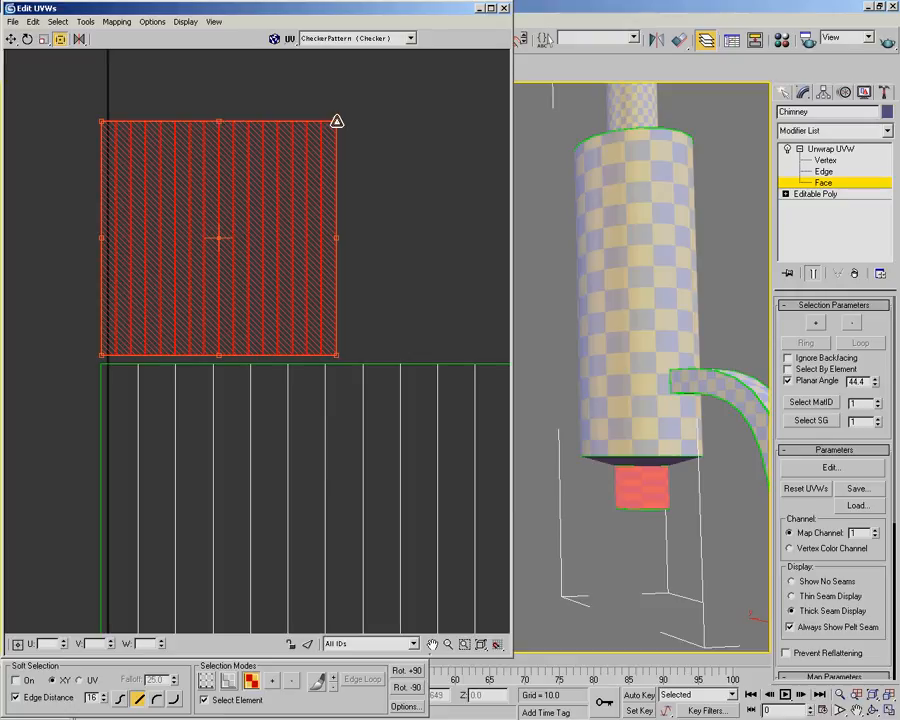
drag(337, 120, 329, 290)
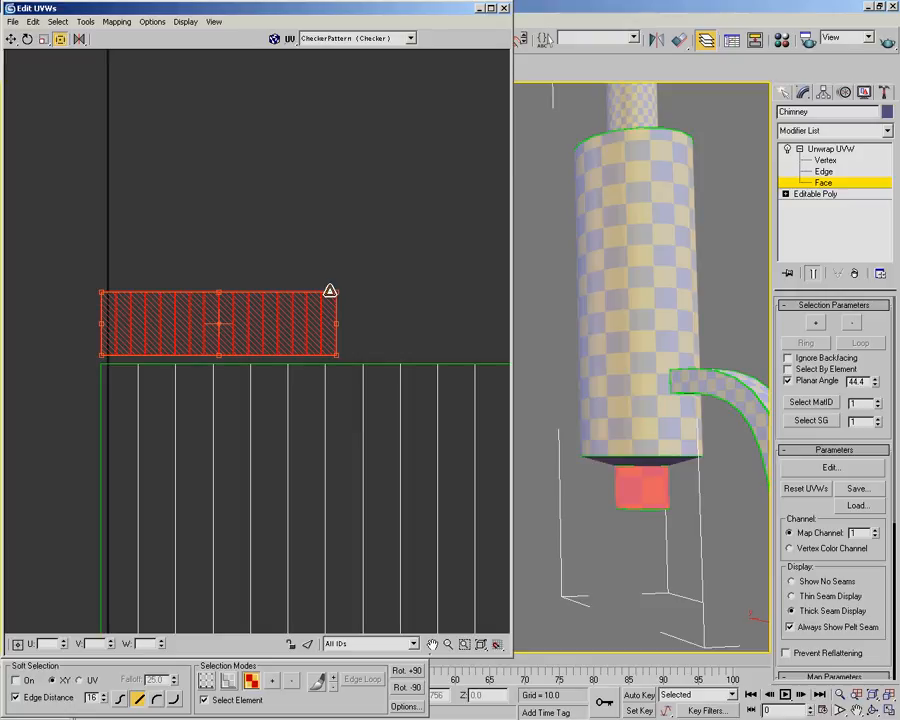
Select the circular cap shell of the upper pipe, scale it down and place it just outside the main cylinder shell's lower-left corner
scroll(341, 290, down, 6)
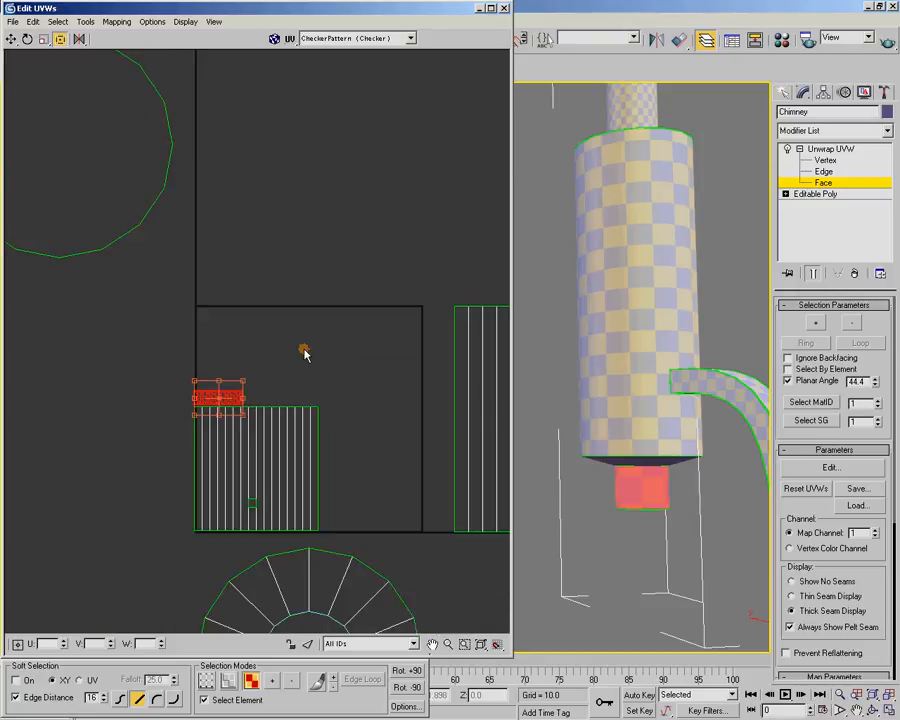
middle_drag(260, 253, 327, 325)
scroll(311, 307, down, 2)
click(202, 229)
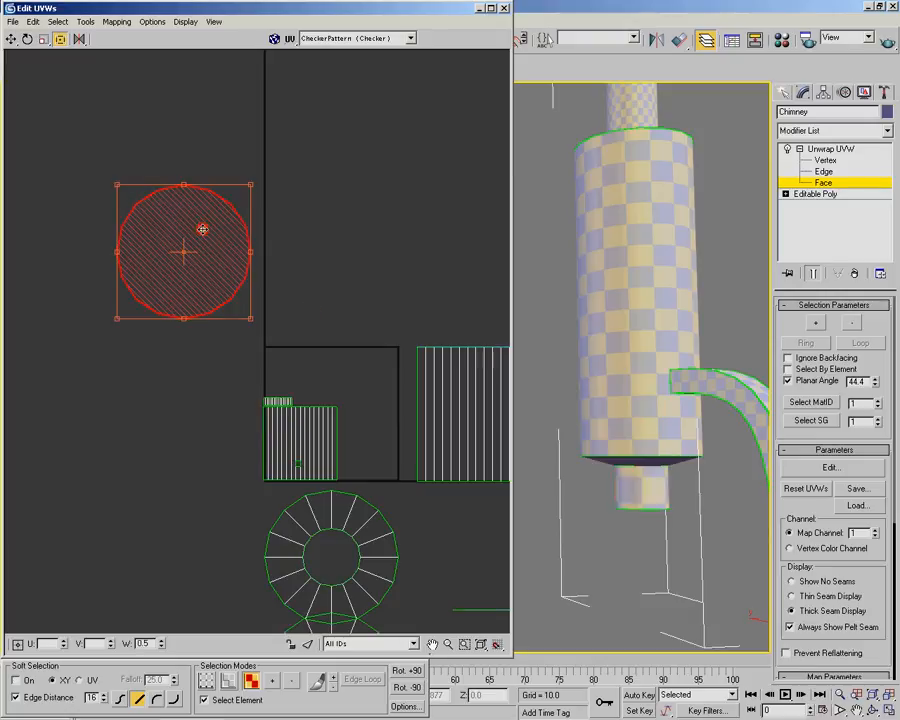
alt+middle_drag(600, 307, 673, 348)
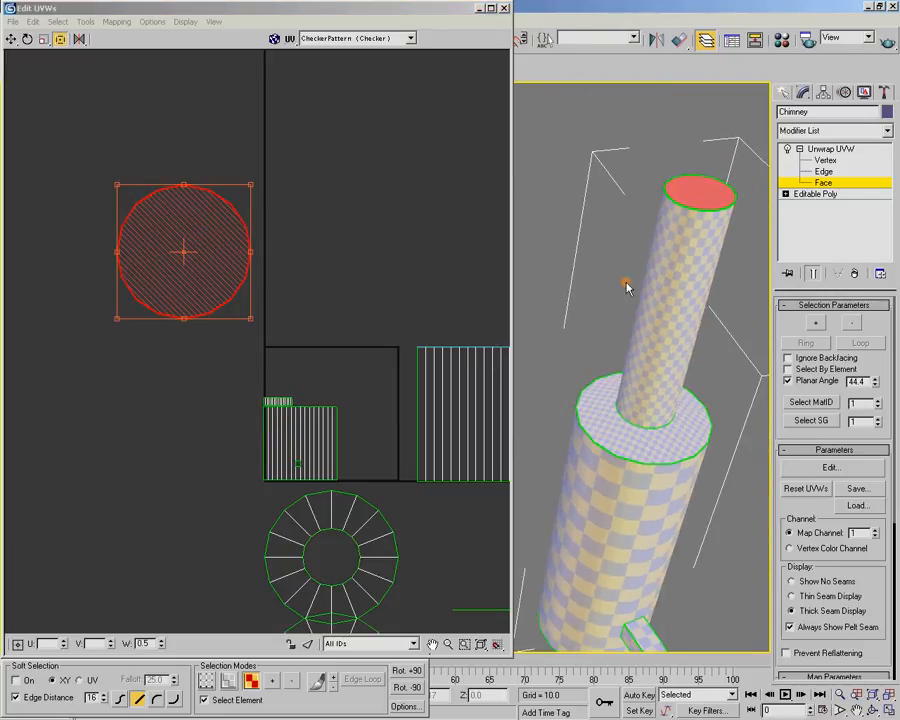
drag(249, 182, 251, 470)
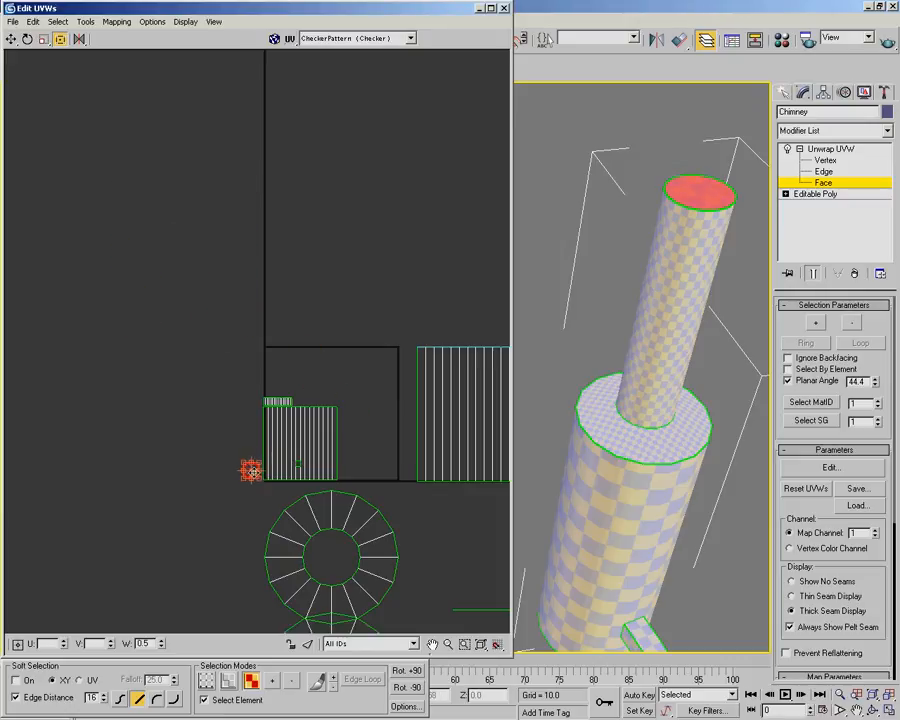
Select the upper pipe's shell and place it directly above the bottom pipe's shell, with their right edges aligned
middle_drag(360, 478, 306, 381)
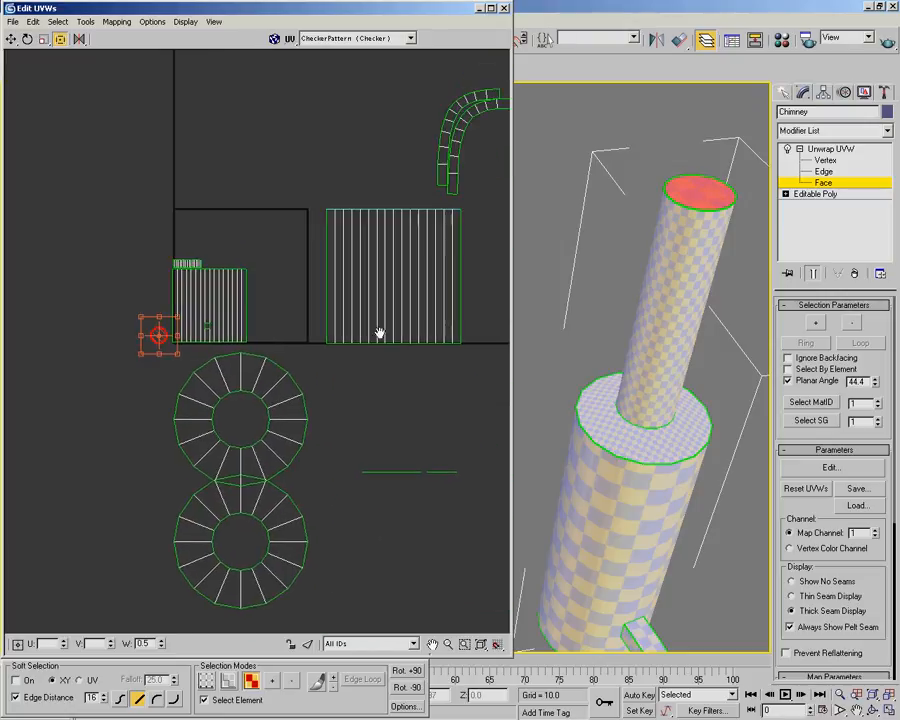
click(398, 262)
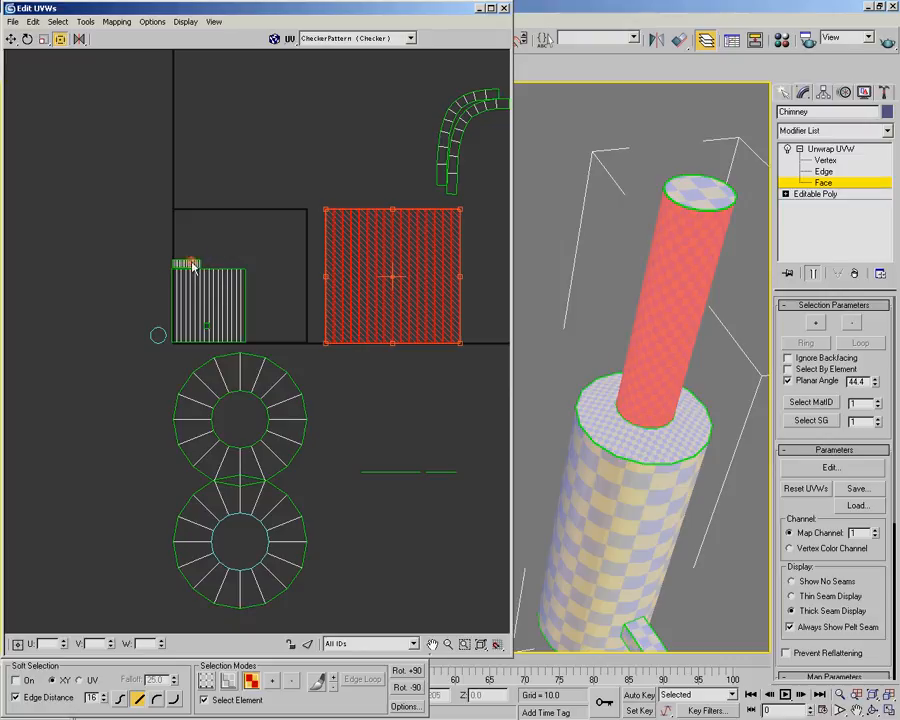
drag(403, 318, 154, 229)
scroll(266, 294, up, 3)
scroll(266, 294, up, 5)
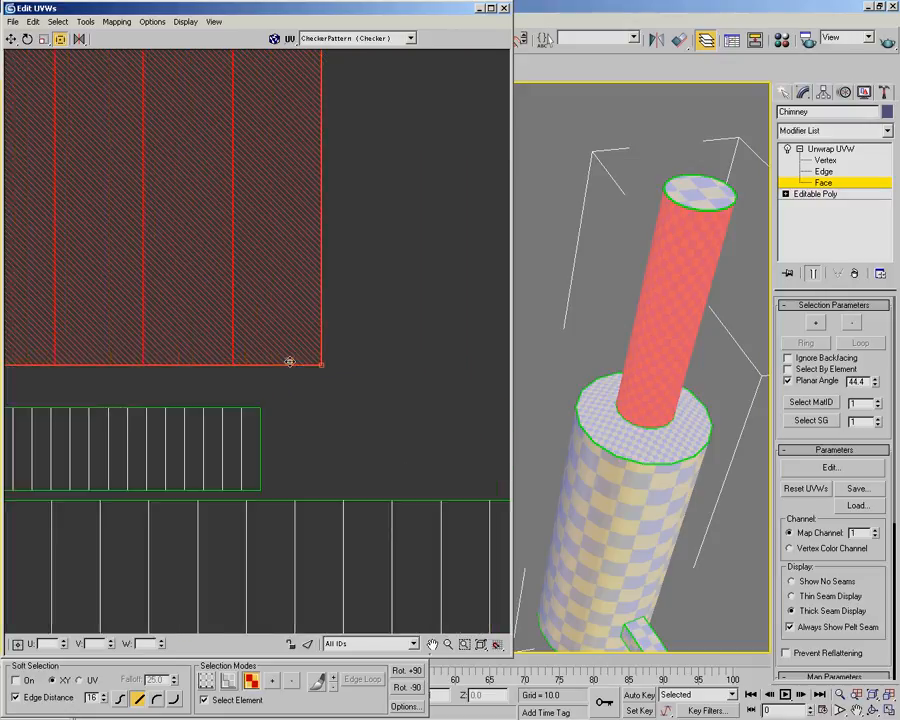
drag(458, 289, 378, 321)
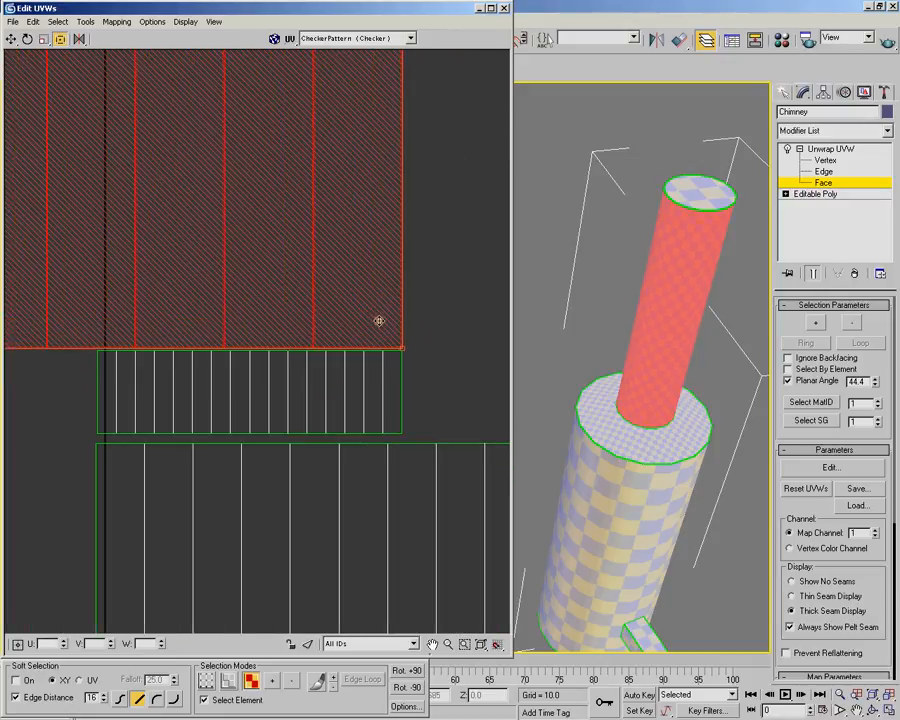
Scale the upper pipe's shell down uniformly to about the bottom pipe shell's width, keeping its lower-right corner in place
scroll(378, 321, down, 8)
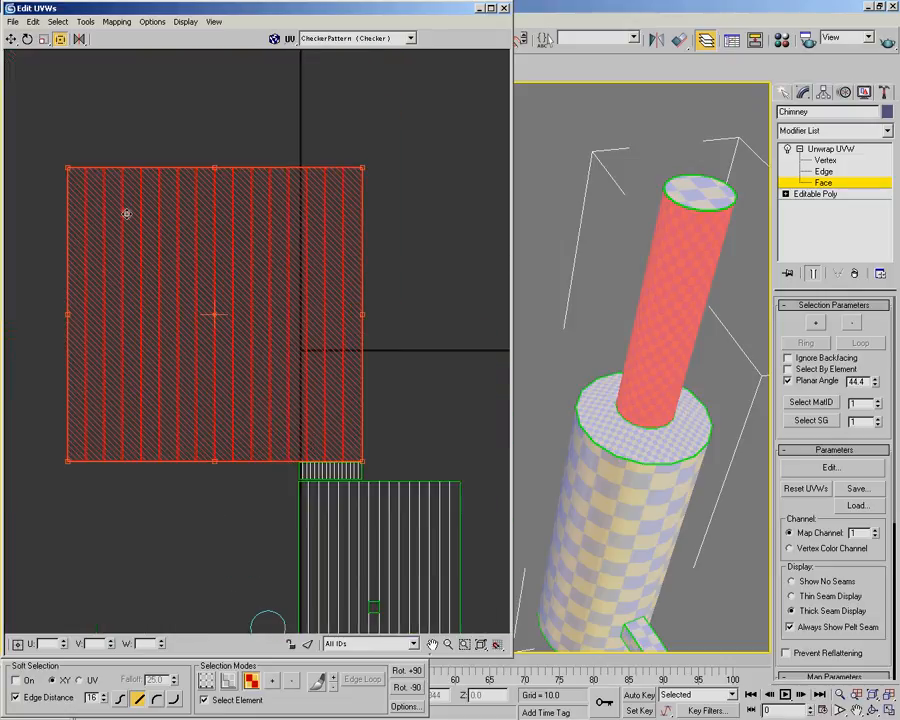
drag(68, 168, 297, 405)
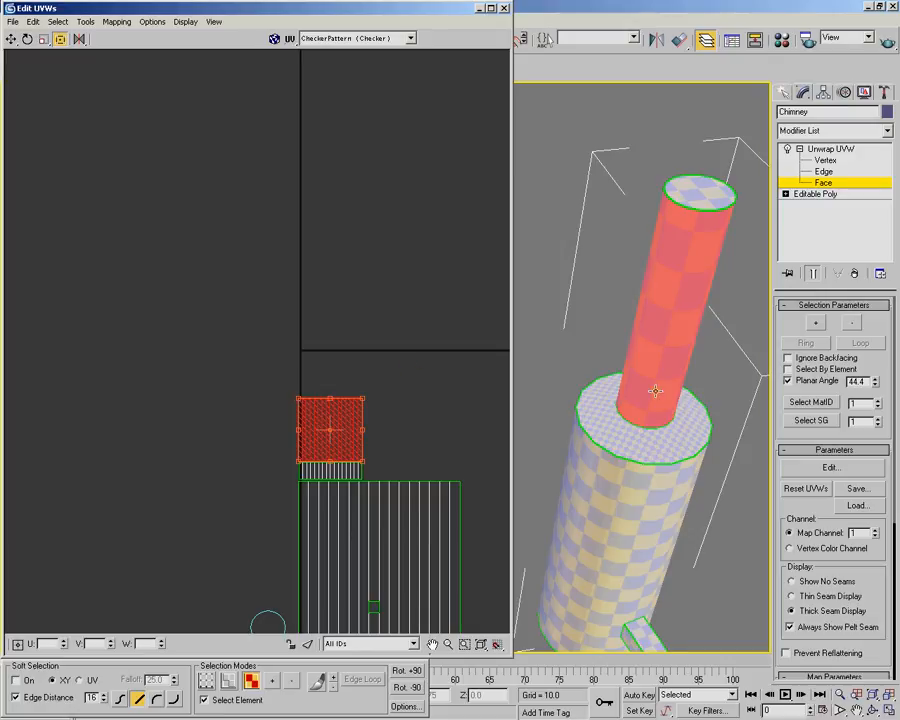
alt+middle_drag(586, 392, 691, 342)
middle_drag(650, 464, 638, 363)
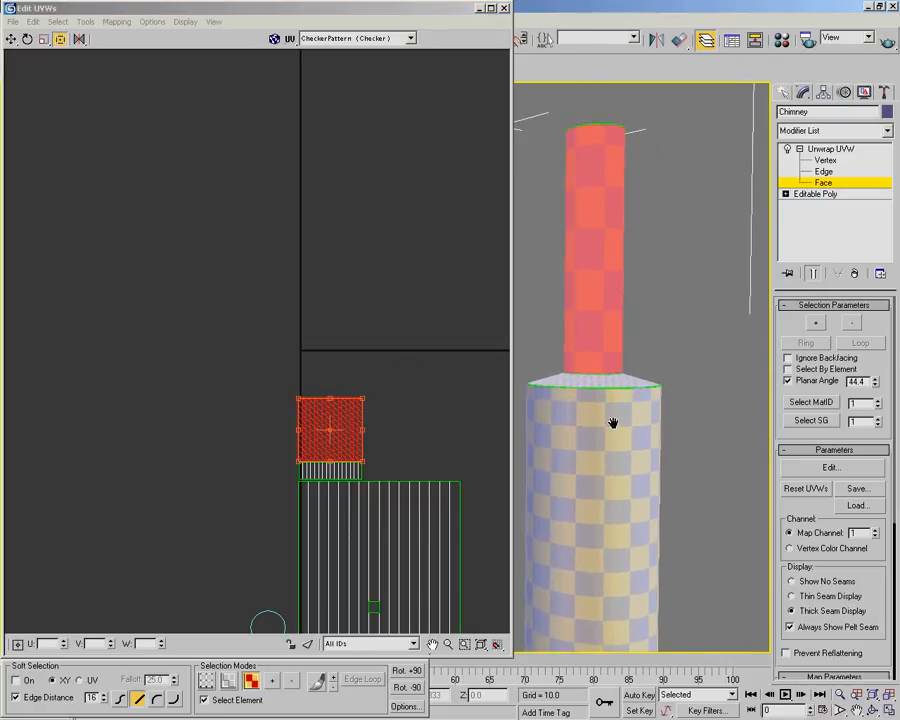
middle_drag(613, 422, 628, 414)
Refine the upper pipe shell's scale until its left edge lines up exactly with the bottom pipe's shell
scroll(386, 438, up, 3)
middle_drag(386, 438, 374, 429)
scroll(374, 444, down, 2)
middle_drag(710, 359, 604, 303)
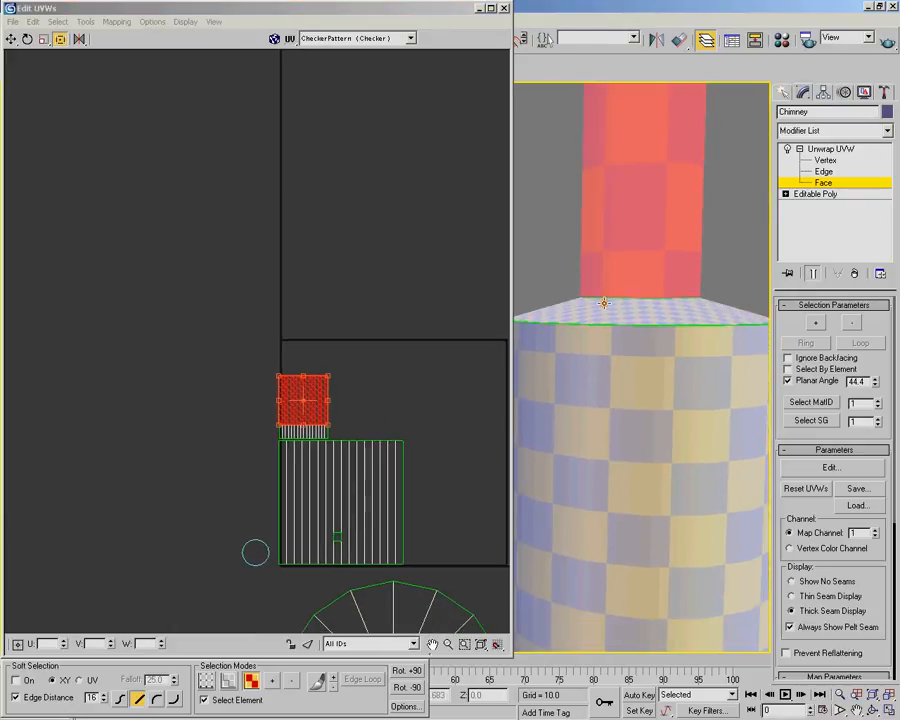
scroll(680, 306, down, 2)
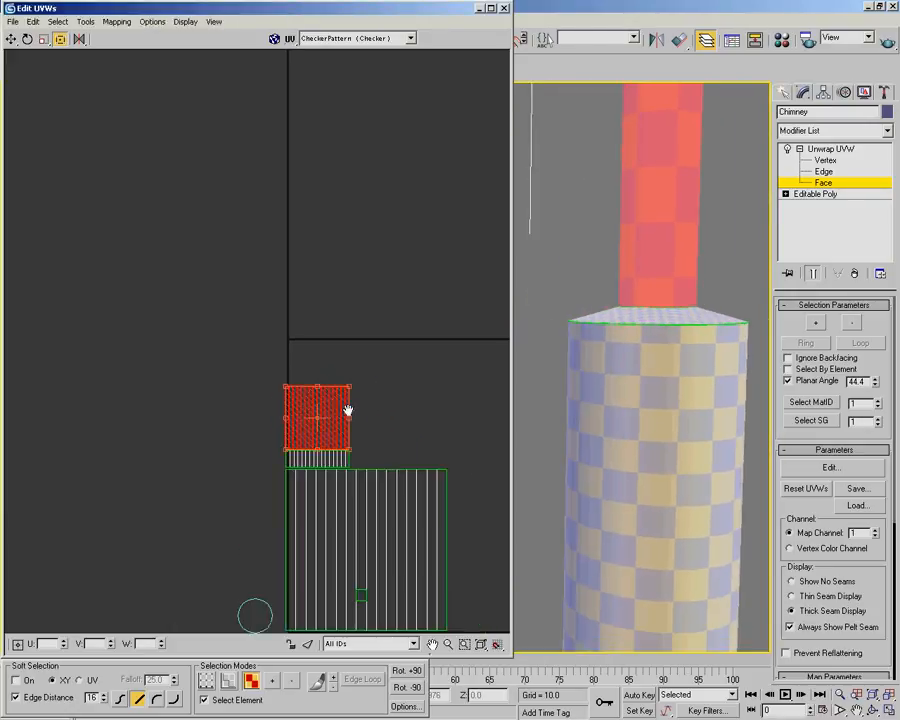
click(372, 432)
scroll(352, 386, up, 5)
middle_drag(288, 369, 477, 375)
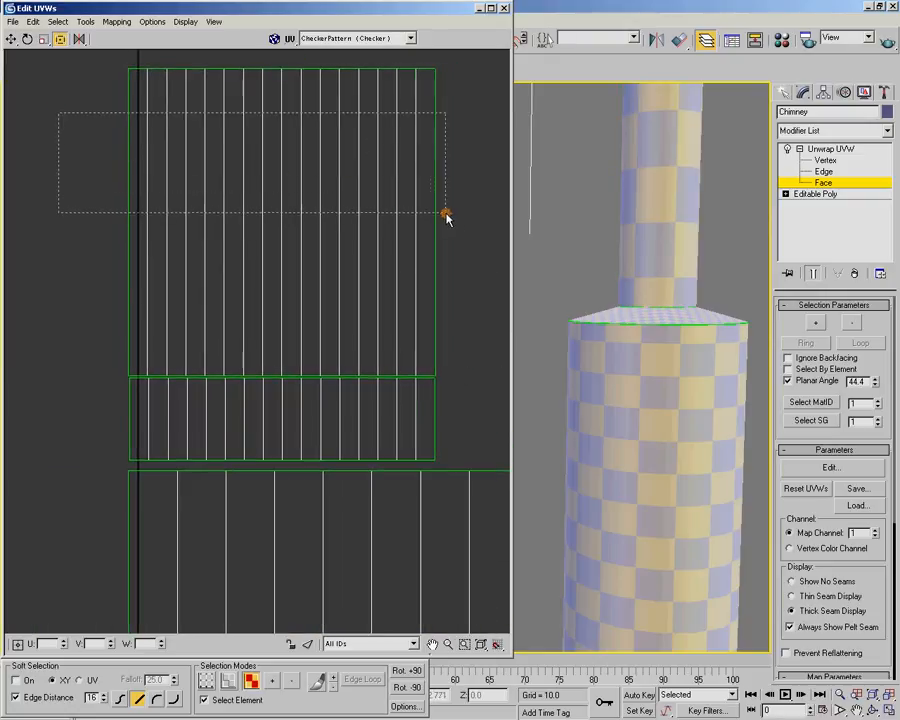
drag(431, 212, 431, 211)
drag(130, 71, 131, 73)
click(459, 285)
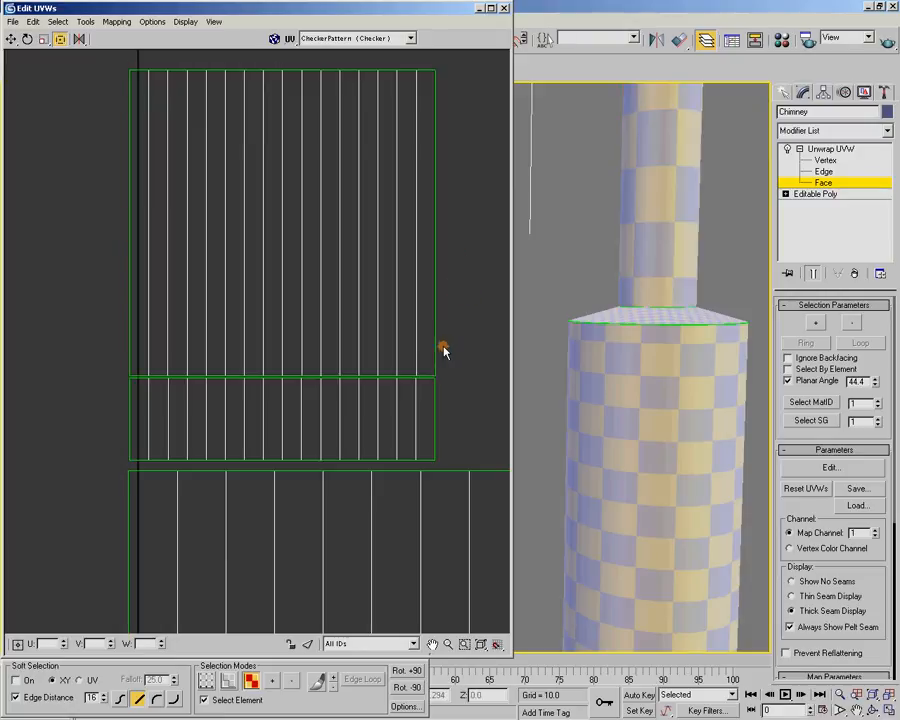
Select both pipe shells together and enlarge them slightly and uniformly, keeping their lower-right corner in place
drag(89, 145, 452, 441)
middle_drag(281, 165, 248, 227)
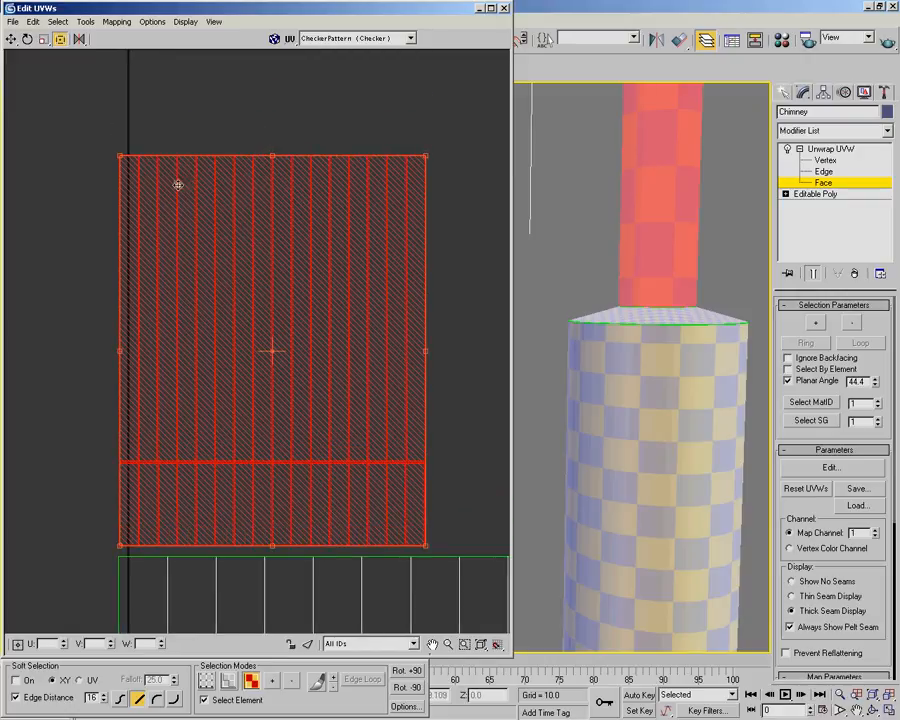
drag(118, 156, 101, 144)
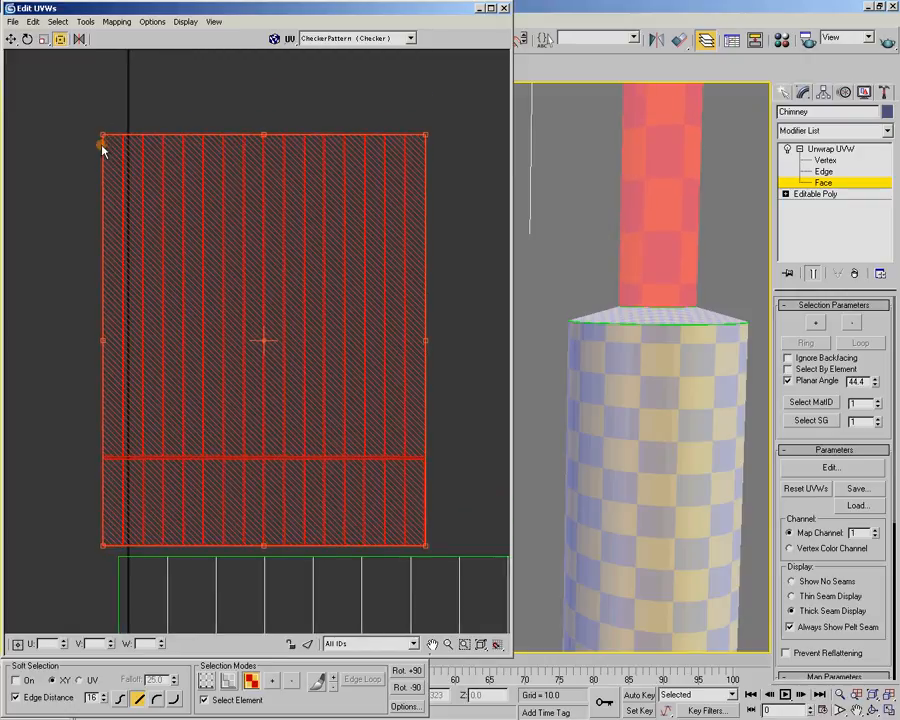
click(380, 118)
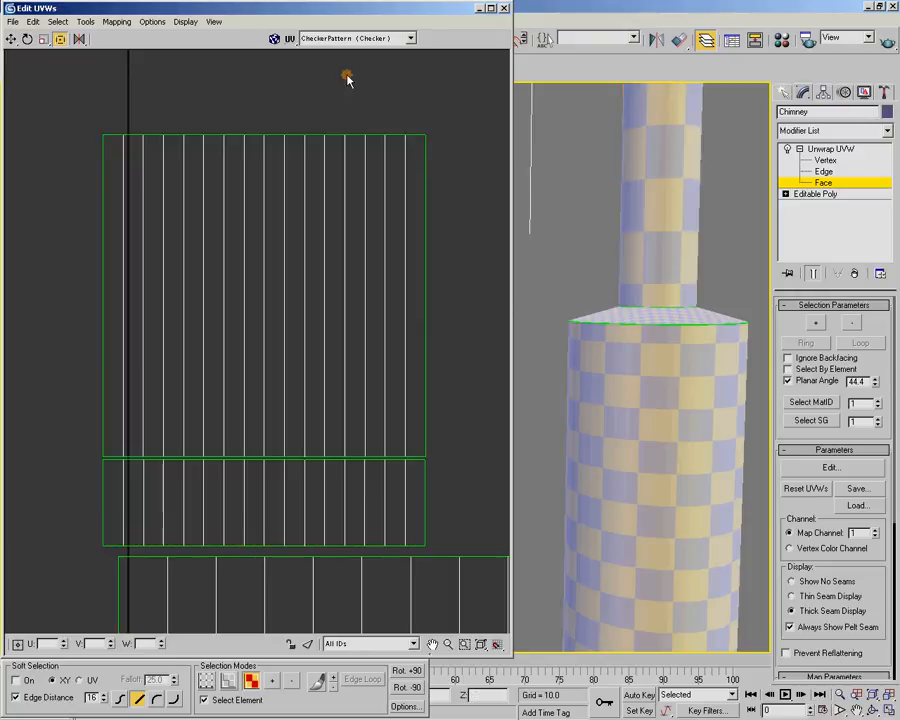
Stretch only the upper pipe's shell upward until its checkers look square on the model
drag(257, 214, 259, 202)
drag(427, 135, 428, 54)
middle_drag(418, 139, 428, 210)
drag(423, 125, 426, 107)
click(428, 261)
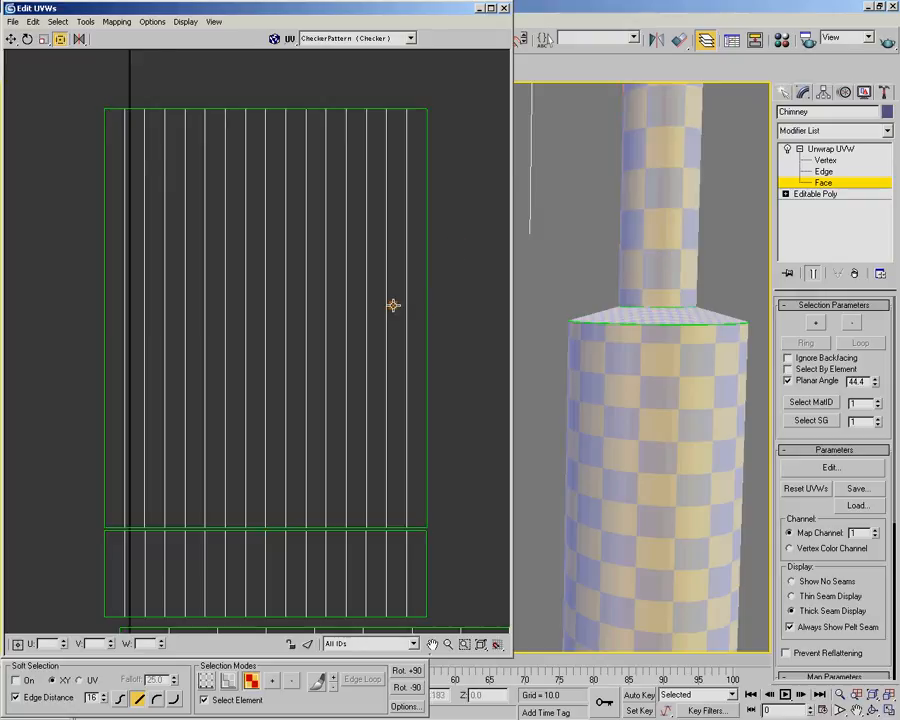
Select the shell of the cylinder's top ring and move it exactly over the other ring's shell
scroll(352, 368, down, 3)
middle_drag(352, 368, 243, 214)
scroll(243, 214, down, 2)
alt+middle_drag(630, 370, 666, 349)
middle_drag(383, 434, 371, 331)
scroll(372, 462, down, 2)
middle_drag(372, 462, 362, 362)
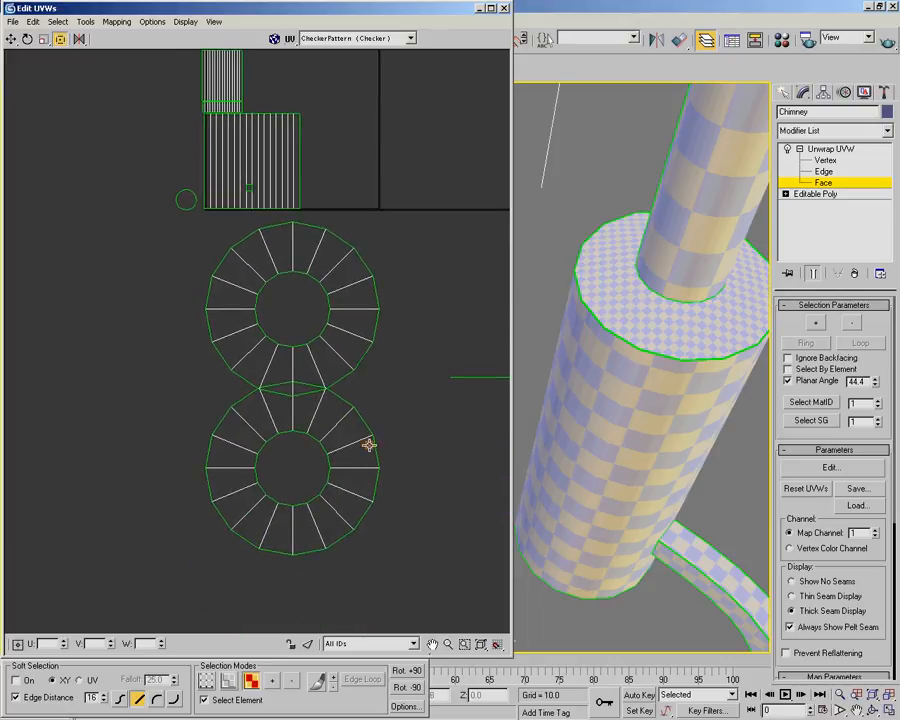
drag(329, 413, 336, 285)
scroll(336, 285, up, 4)
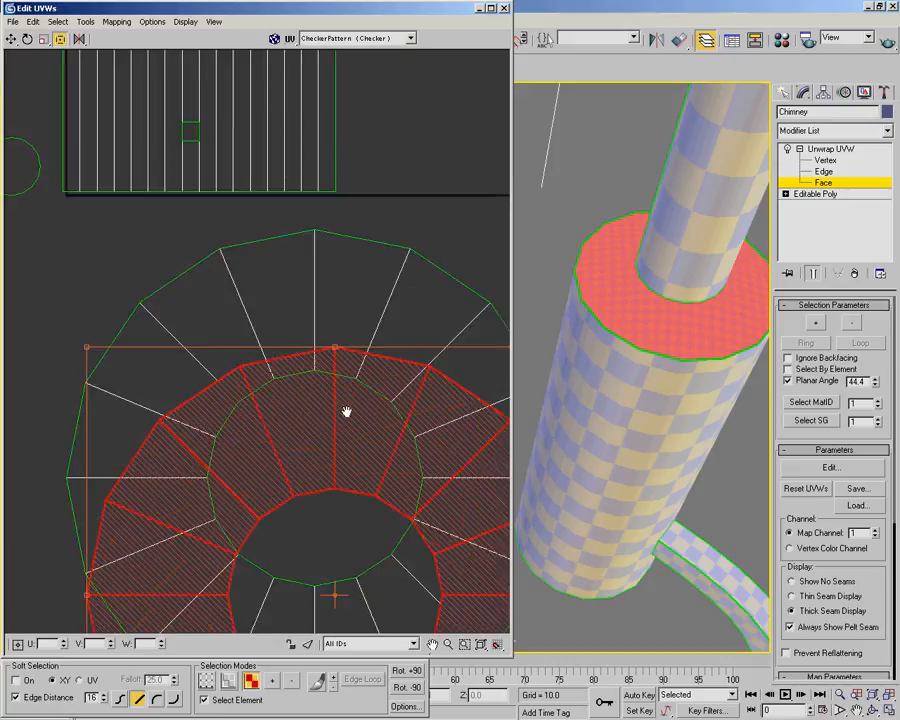
scroll(345, 412, up, 4)
middle_drag(321, 522, 317, 231)
drag(317, 231, 321, 201)
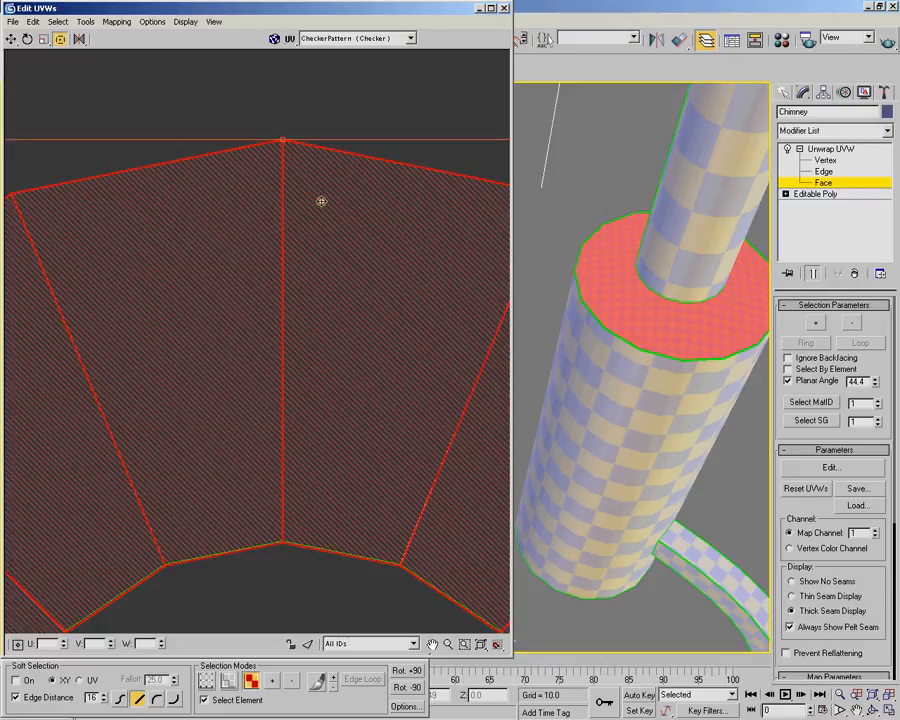
Select both stacked ring shells, scale them down together and move them into the UV square above the main cylinder shell
scroll(321, 201, down, 5)
drag(215, 377, 227, 378)
middle_drag(328, 277, 344, 426)
drag(343, 447, 343, 78)
middle_drag(343, 80, 304, 250)
drag(427, 185, 280, 323)
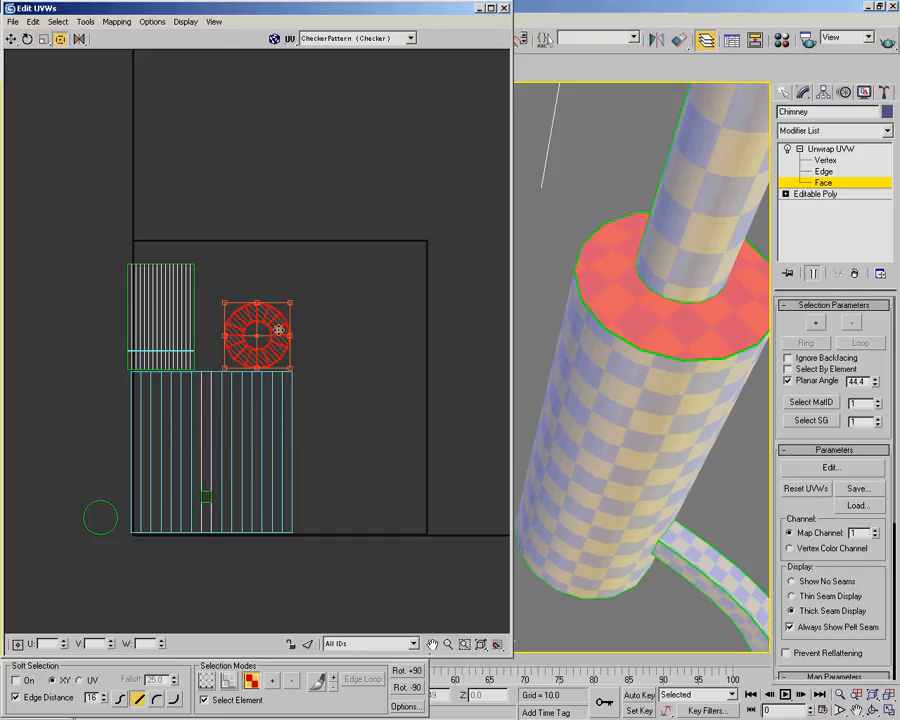
Compare the ring's checkers with the cylinder's and enlarge the stacked ring shells slightly, keeping their lower-left corner in place
scroll(278, 330, up, 4)
alt+middle_drag(581, 278, 724, 331)
middle_drag(492, 293, 701, 335)
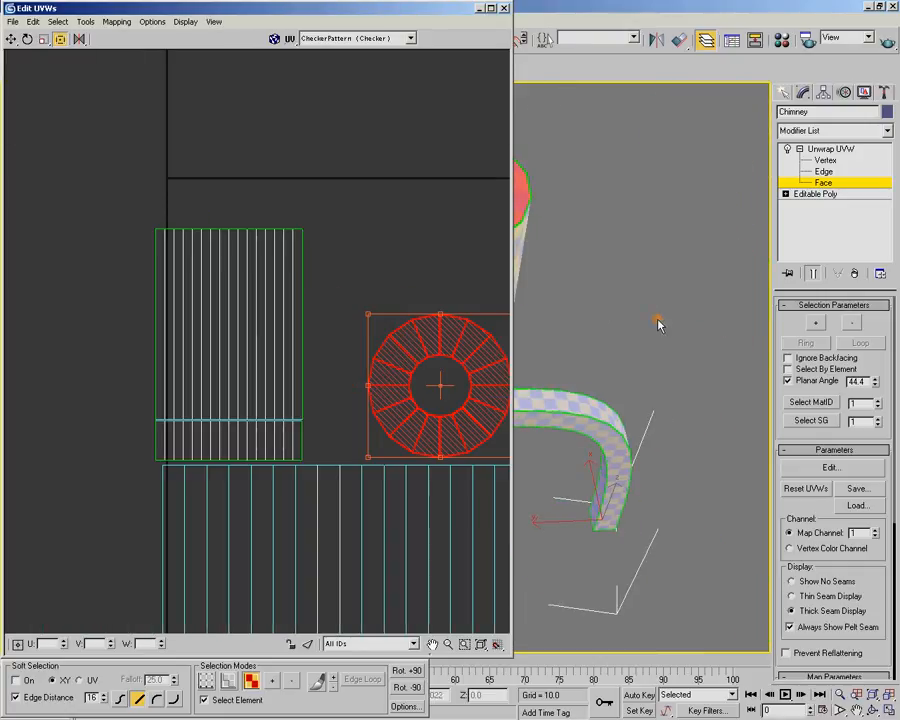
middle_drag(610, 310, 572, 303)
middle_drag(418, 271, 223, 249)
scroll(679, 288, up, 10)
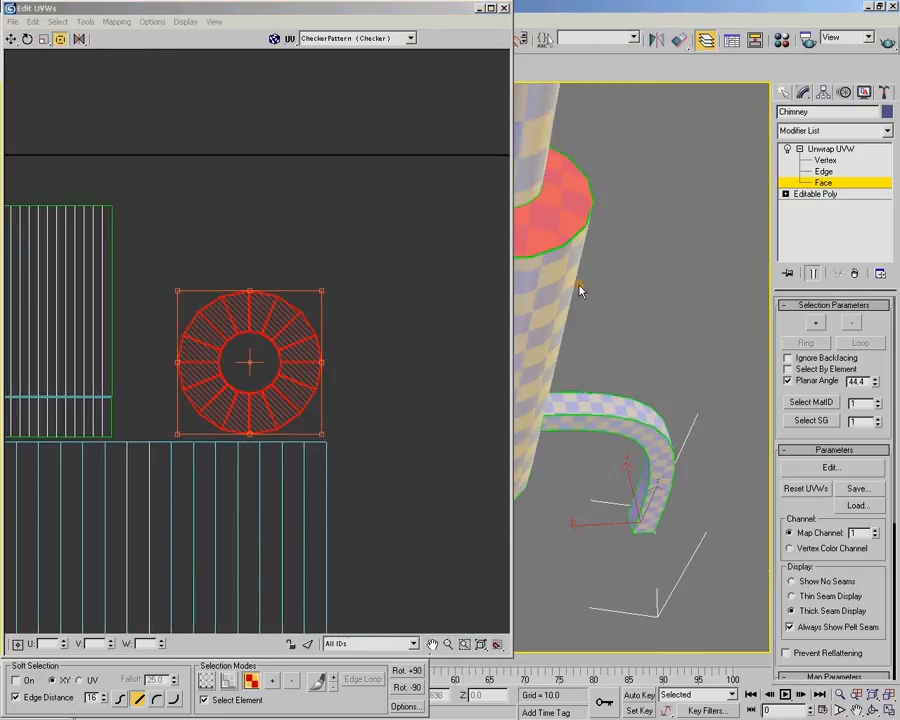
alt+middle_drag(658, 332, 651, 287)
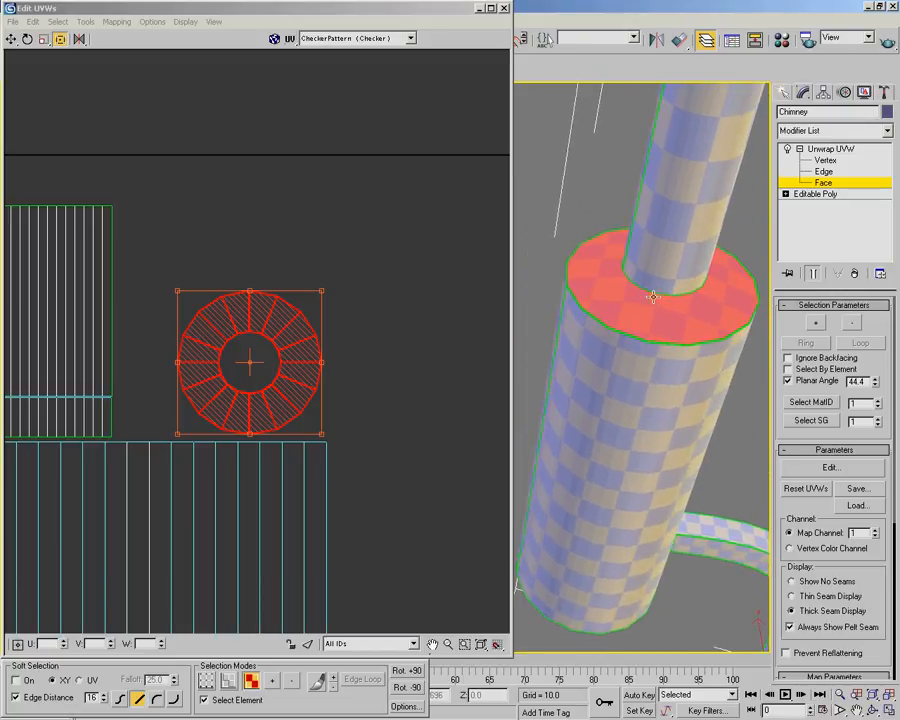
scroll(304, 316, up, 5)
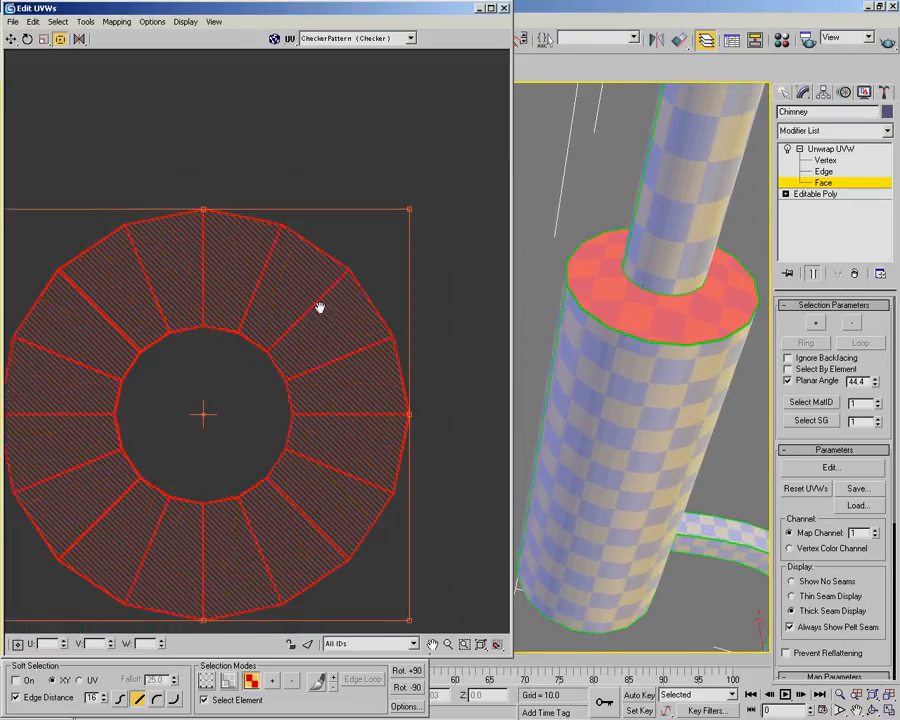
scroll(384, 250, down, 2)
ctrl+drag(446, 184, 331, 252)
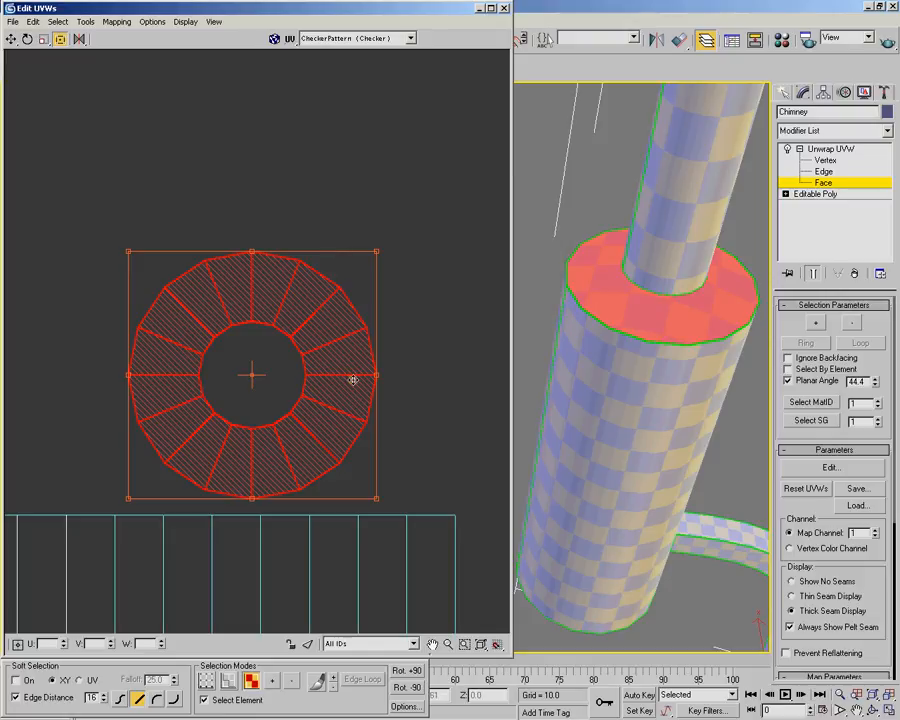
ctrl+drag(378, 256, 385, 245)
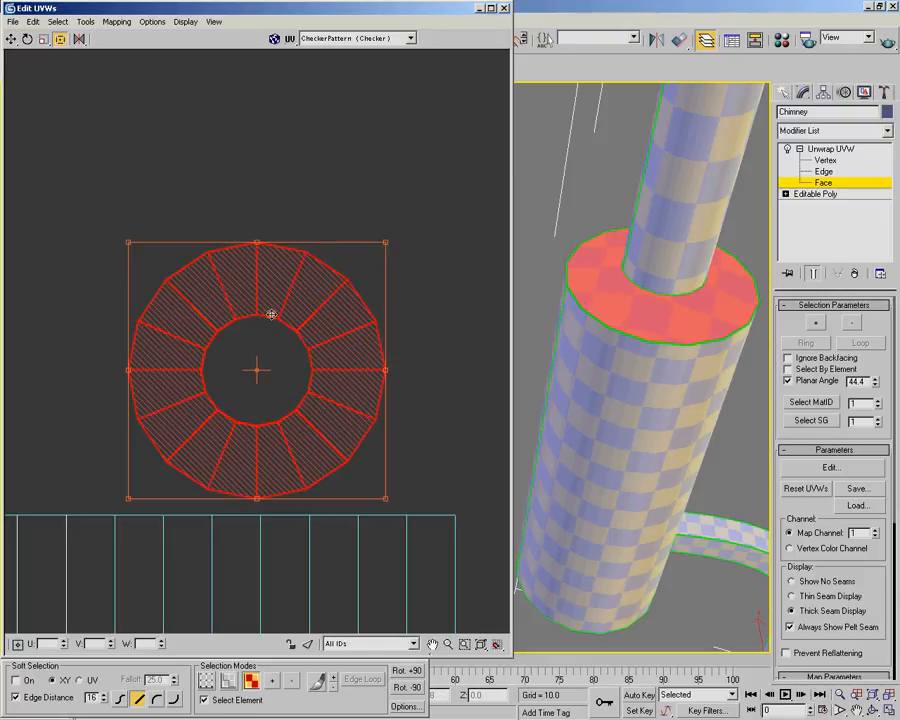
Separate the stacked ring shells by moving the bottom ring's shell directly to the right of the top ring's shell
scroll(273, 313, down, 1)
middle_drag(271, 314, 304, 325)
click(286, 219)
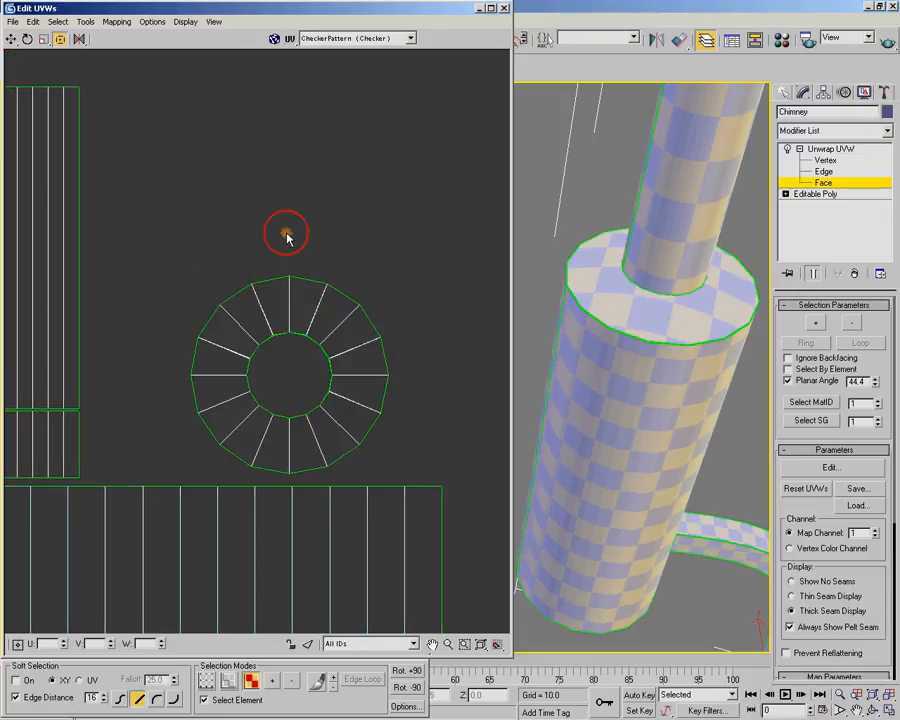
click(288, 311)
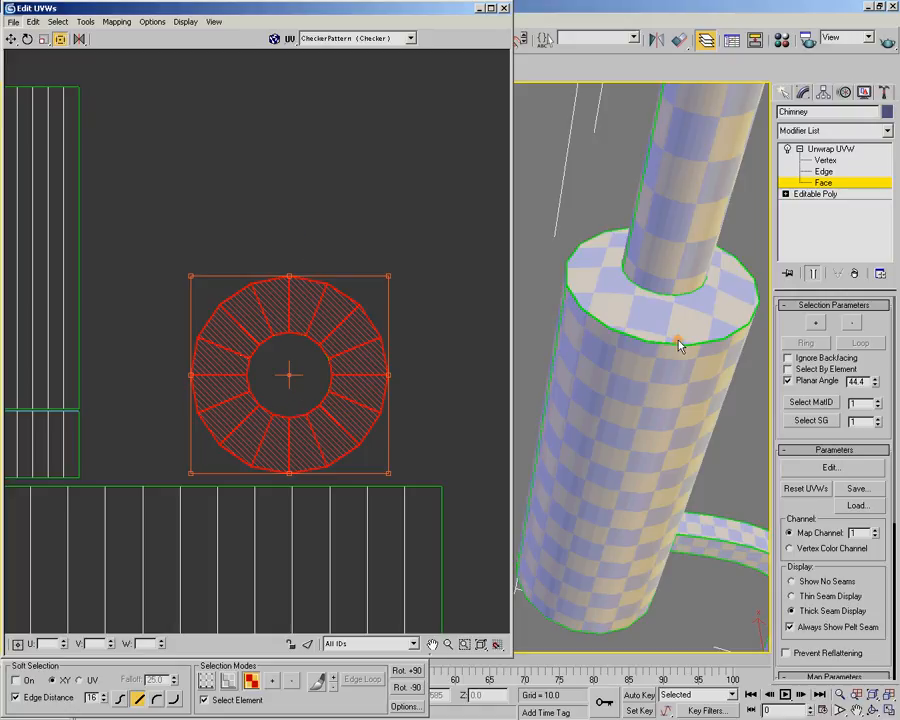
alt+middle_drag(643, 436, 661, 368)
alt+middle_drag(645, 469, 659, 486)
mouse_move(631, 440)
alt+middle_down()
mouse_move(625, 422)
mouse_move(624, 440)
alt+middle_up()
drag(336, 312, 523, 339)
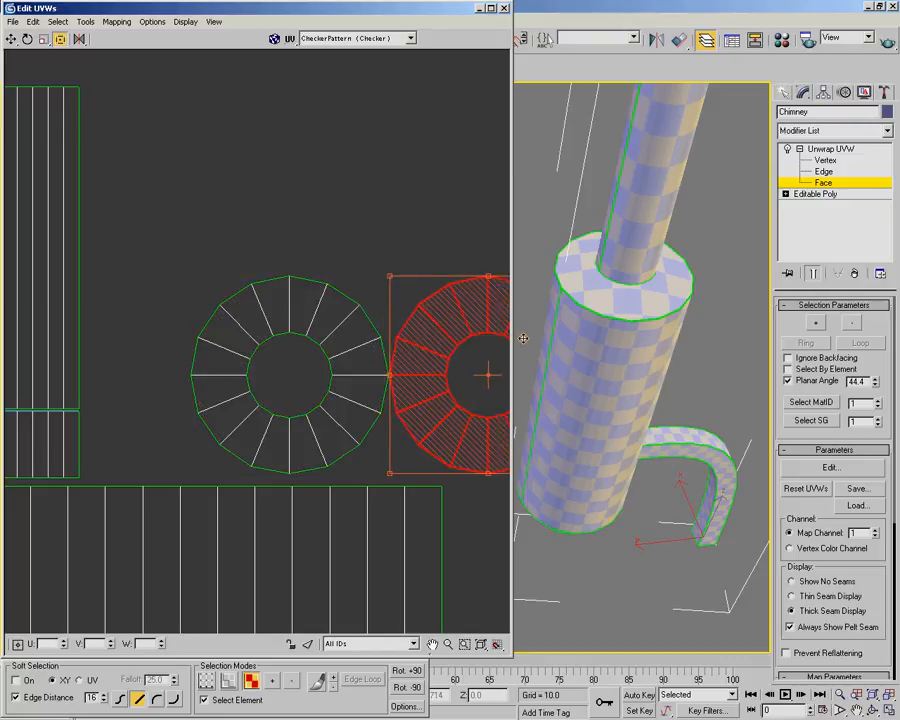
Examine the curved side pipe on the model and its strip shells outside the UV square
scroll(323, 443, down, 3)
middle_drag(295, 481, 299, 367)
scroll(299, 367, down, 3)
scroll(299, 367, down, 2)
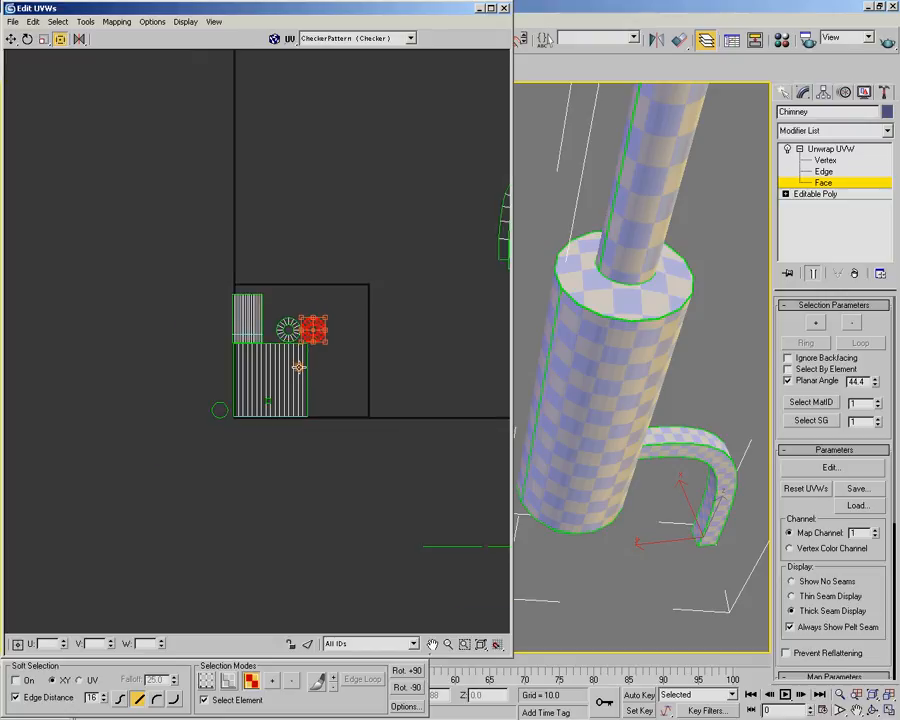
scroll(410, 367, down, 1)
middle_drag(416, 367, 290, 390)
scroll(290, 390, down, 1)
scroll(300, 406, up, 2)
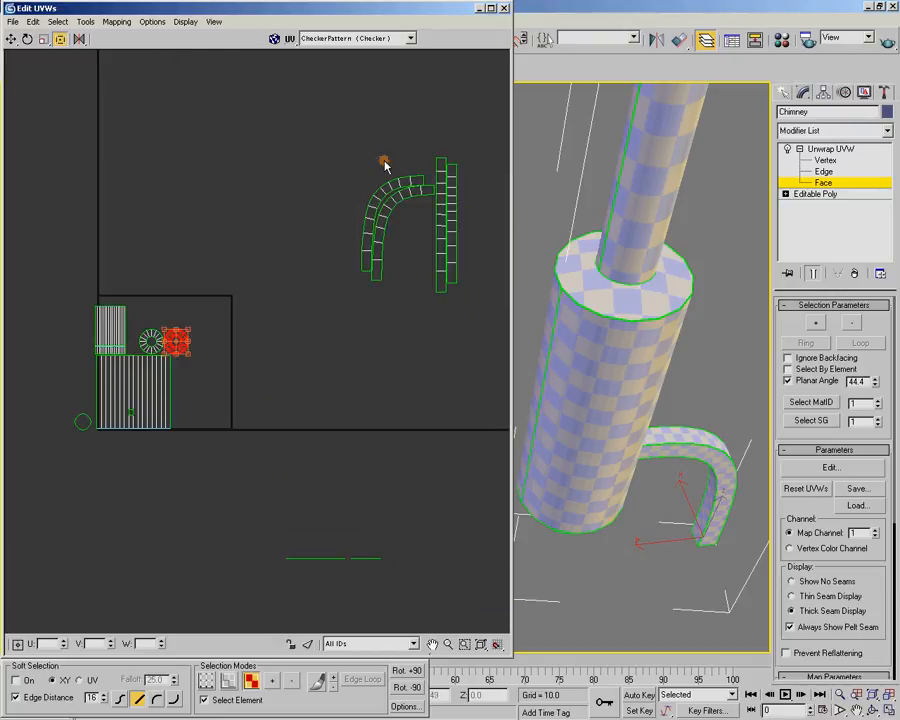
alt+middle_drag(676, 359, 627, 328)
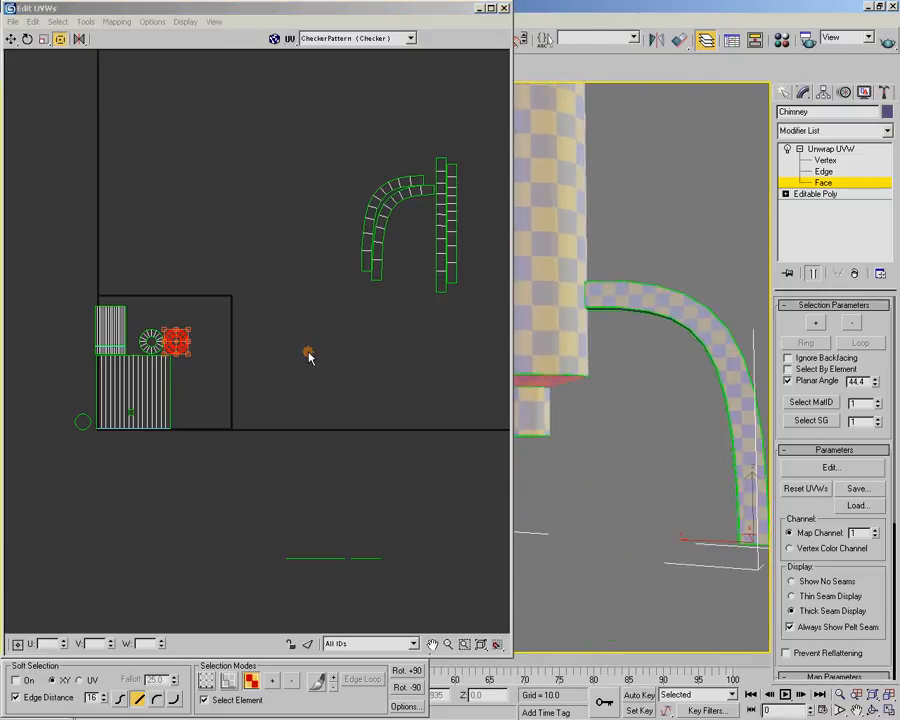
Select all four curved-pipe shells outside the UV square and move them close to the main cylinder's shell
click(309, 357)
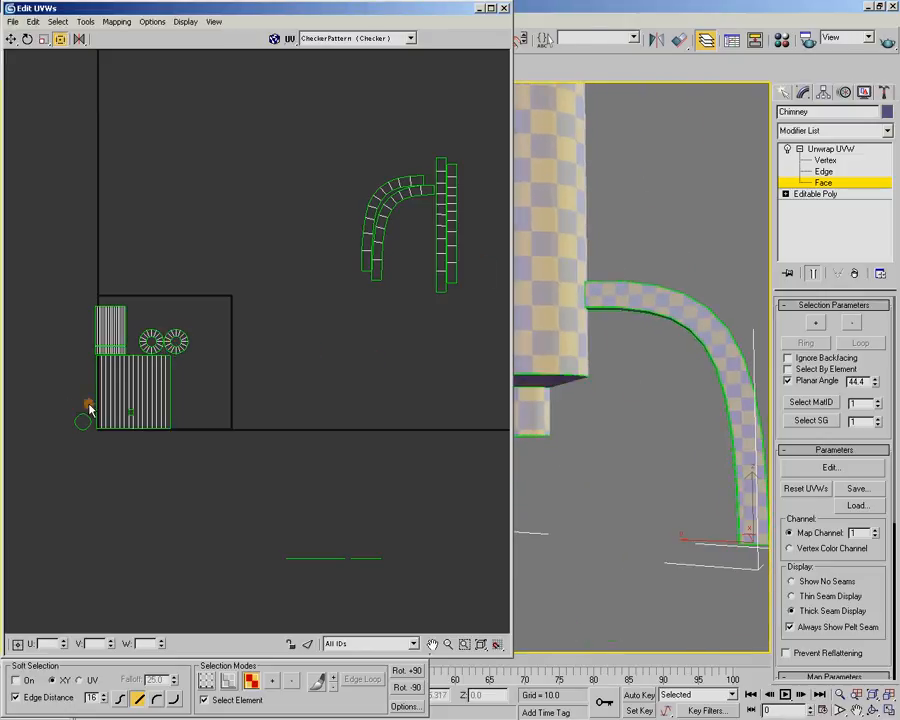
drag(483, 141, 361, 337)
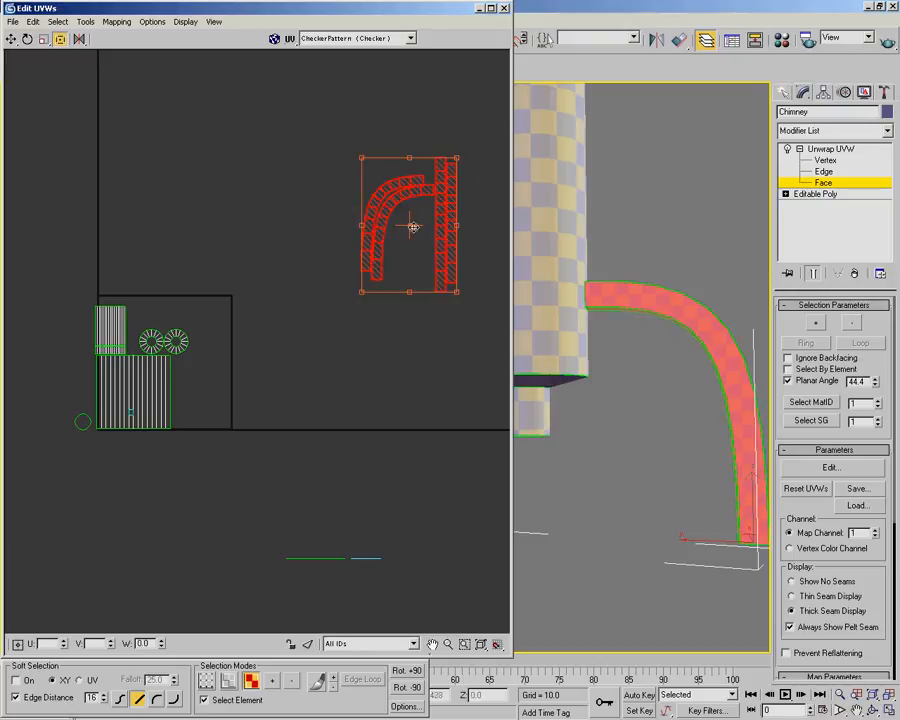
drag(412, 227, 218, 365)
middle_drag(287, 363, 416, 279)
scroll(346, 356, up, 3)
scroll(426, 238, up, 3)
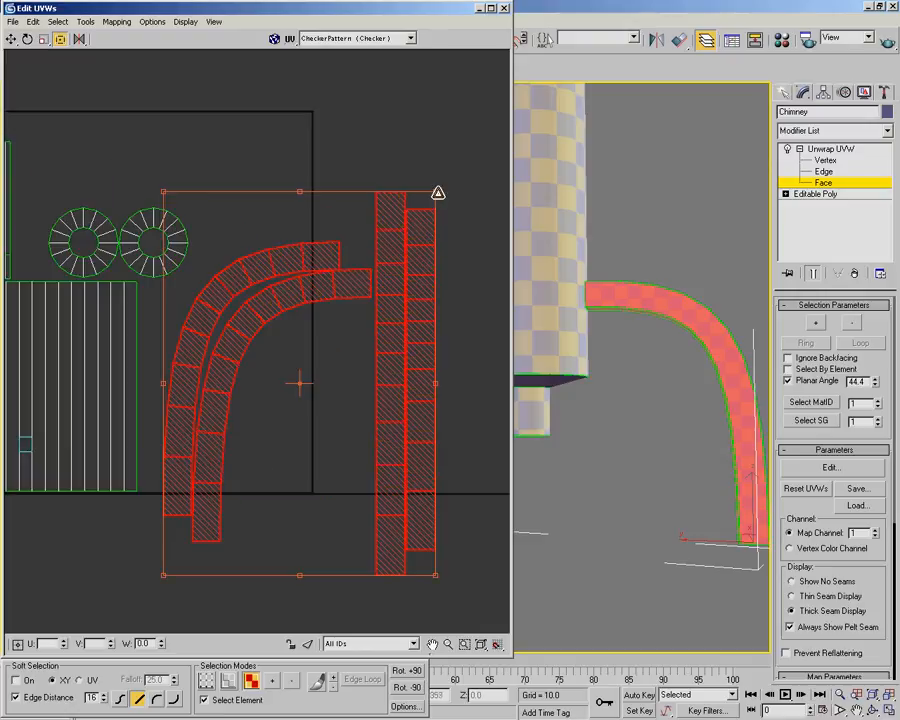
Scale the four curved-pipe shells down together until their checkers match those on the main cylinder
drag(436, 193, 228, 343)
alt+middle_drag(638, 302, 633, 360)
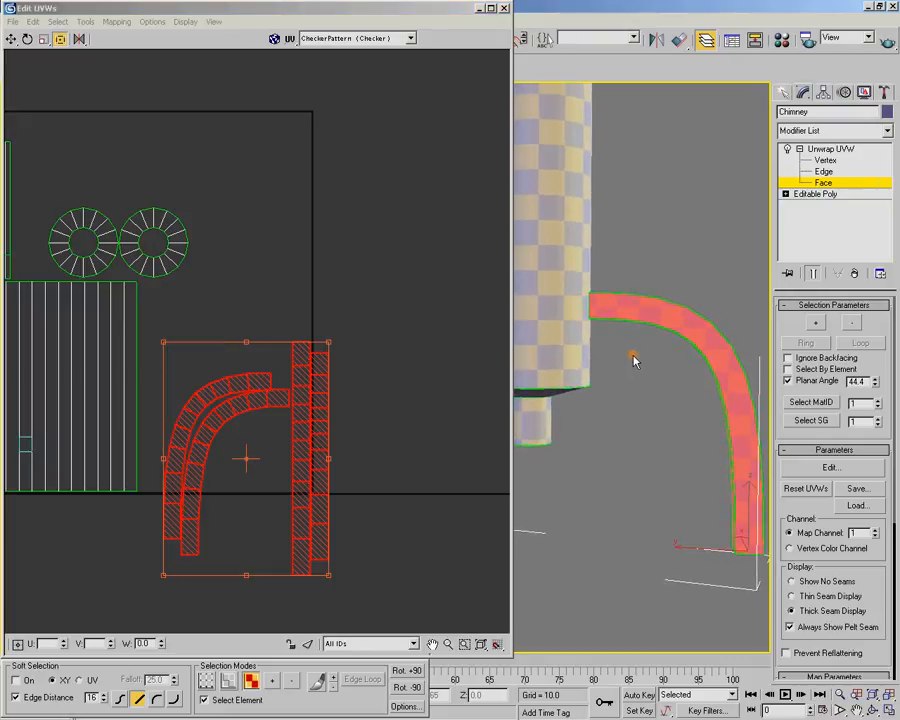
drag(331, 343, 288, 369)
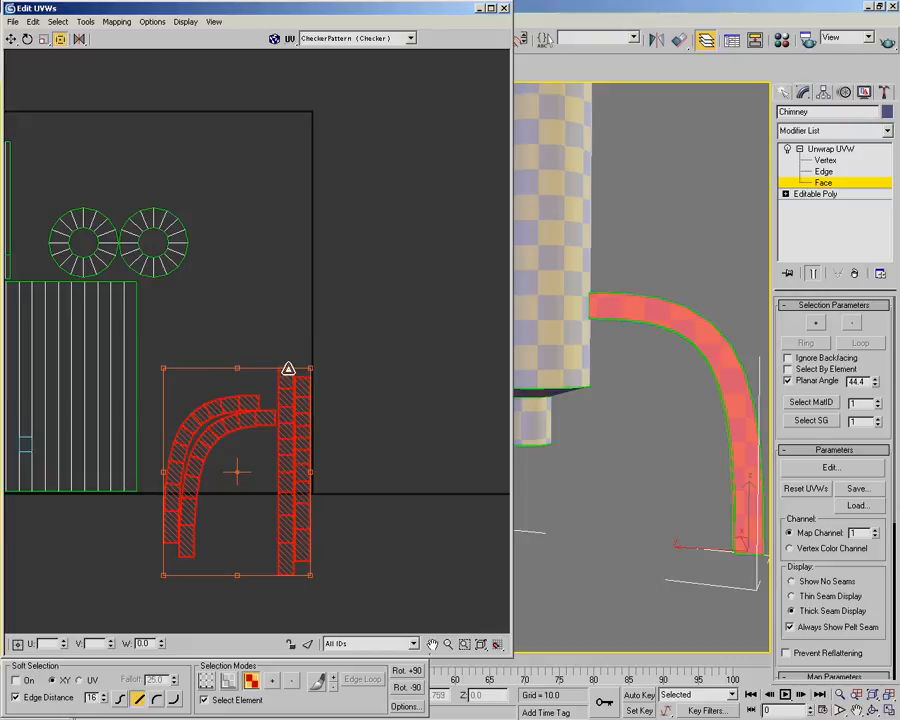
Move the curved-pipe shells inside the UV square, directly beside the main cylinder's shell and level with its base
middle_drag(296, 389, 368, 352)
drag(353, 385, 329, 300)
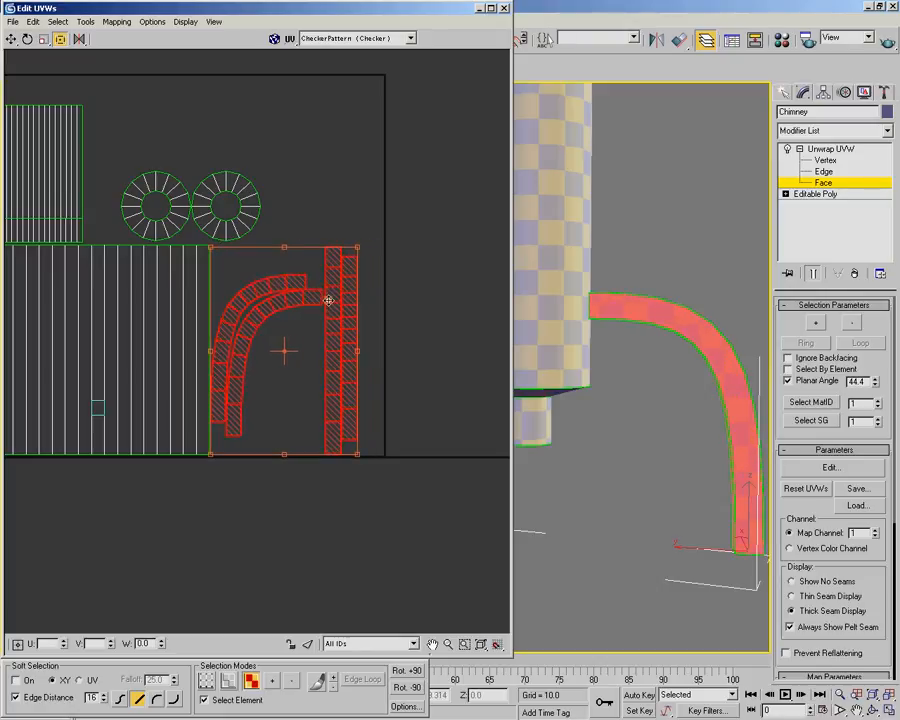
middle_drag(274, 283, 372, 333)
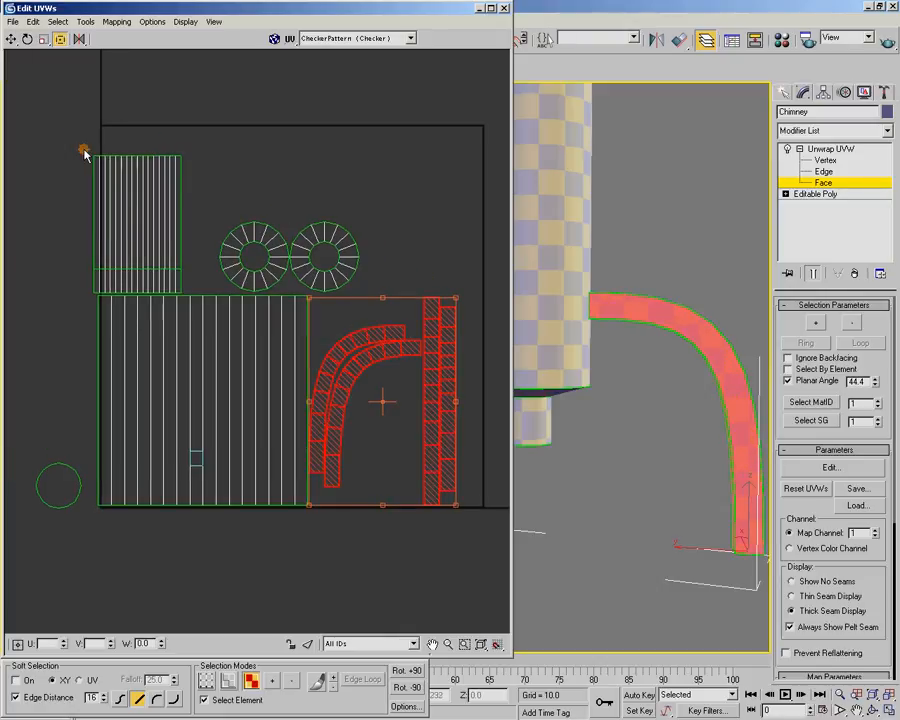
Shift the narrow pipe shells inside the UV square, then nudge all shells so the cylinder's lower-left corner sits just within the border
drag(59, 125, 165, 278)
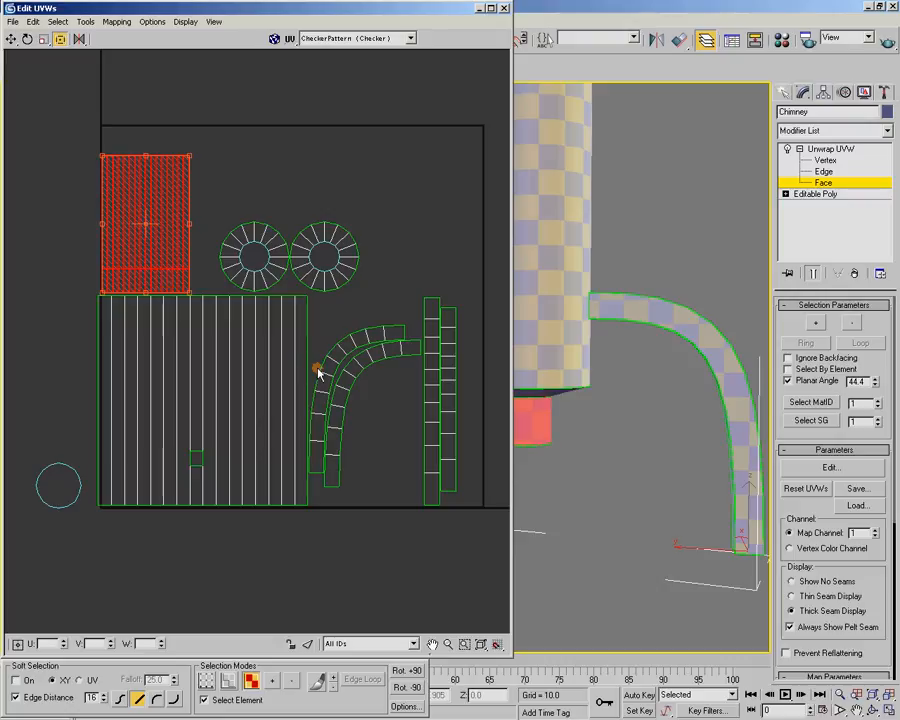
drag(69, 97, 481, 551)
scroll(130, 420, up, 8)
drag(232, 352, 254, 339)
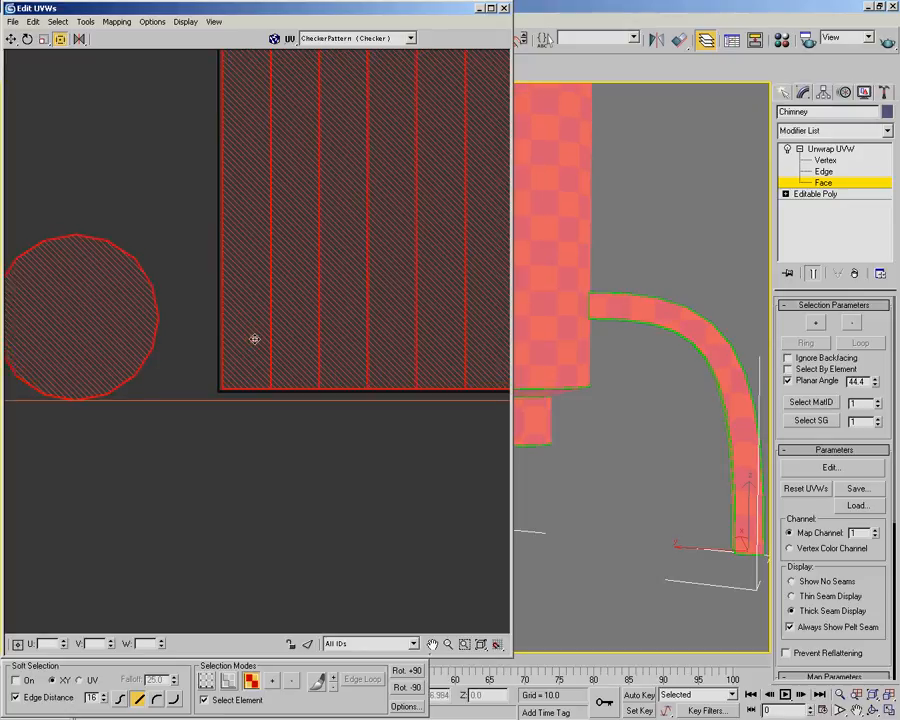
scroll(244, 370, up, 5)
middle_drag(229, 398, 334, 328)
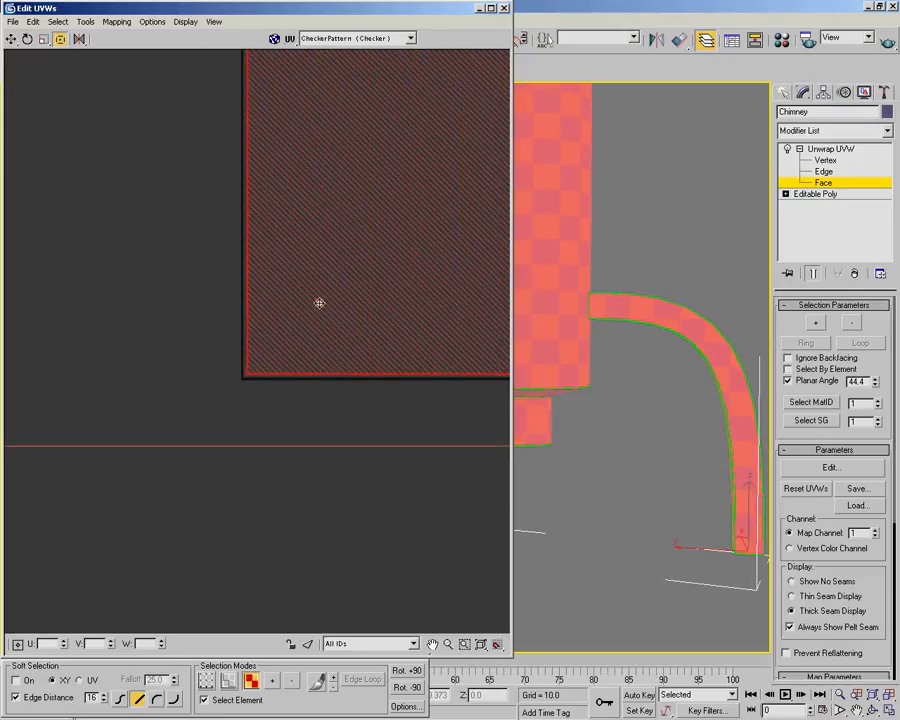
scroll(134, 305, down, 6)
middle_drag(138, 305, 140, 385)
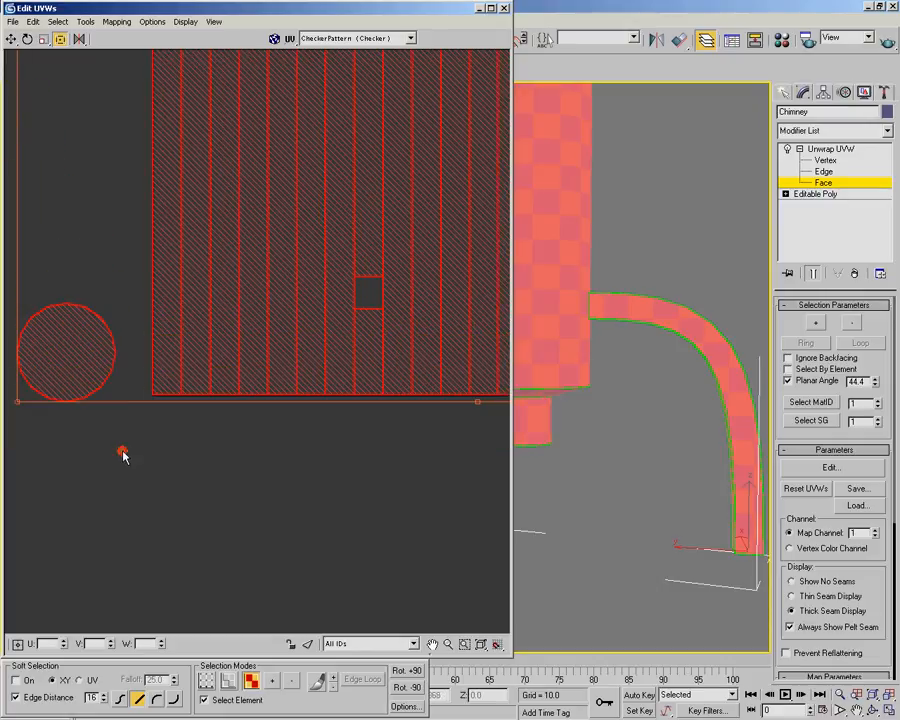
Select the round cap shell outside the UV square and move it over the left ring shell
click(123, 454)
click(100, 338)
scroll(130, 298, down, 5)
middle_drag(173, 257, 176, 391)
drag(105, 447, 297, 223)
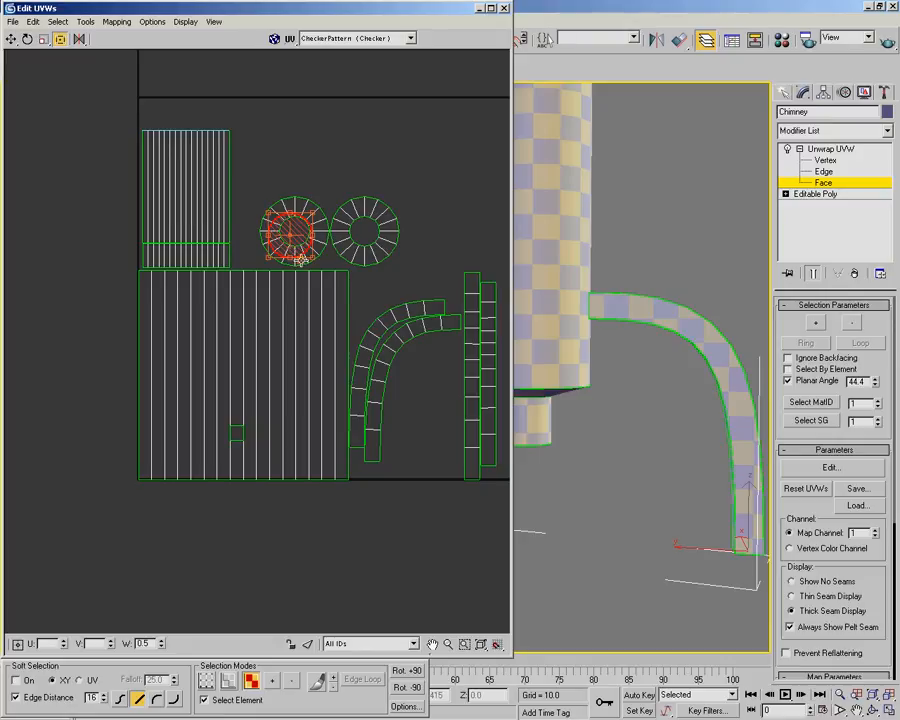
Align the round cap shell with the ring's inner hole and scale it down proportionally to the hole's diameter
middle_drag(303, 257, 256, 327)
scroll(260, 330, up, 1)
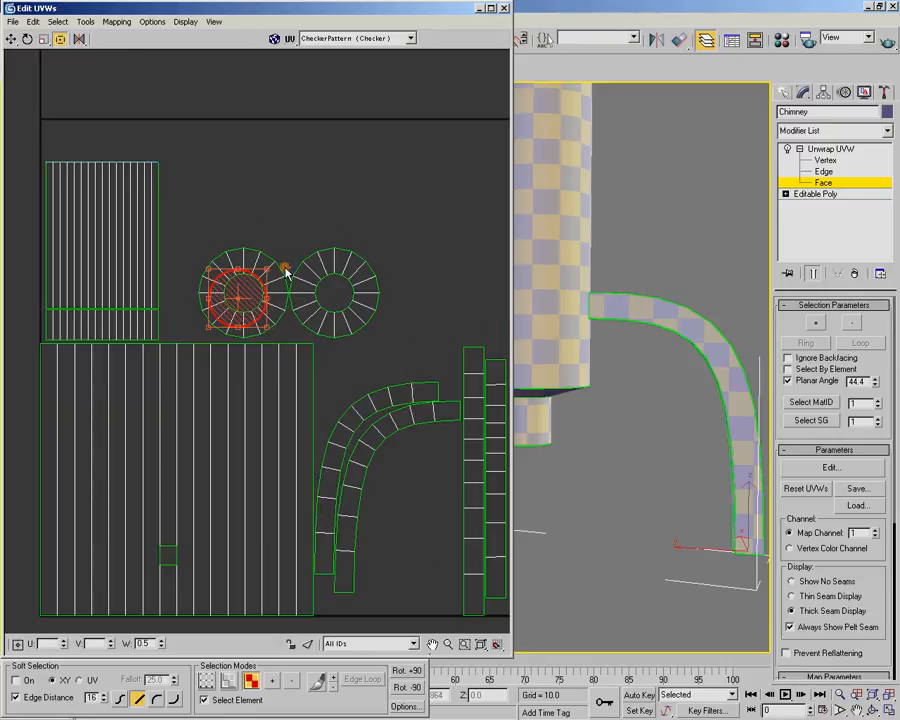
middle_drag(331, 231, 335, 257)
scroll(245, 318, up, 6)
drag(226, 285, 262, 313)
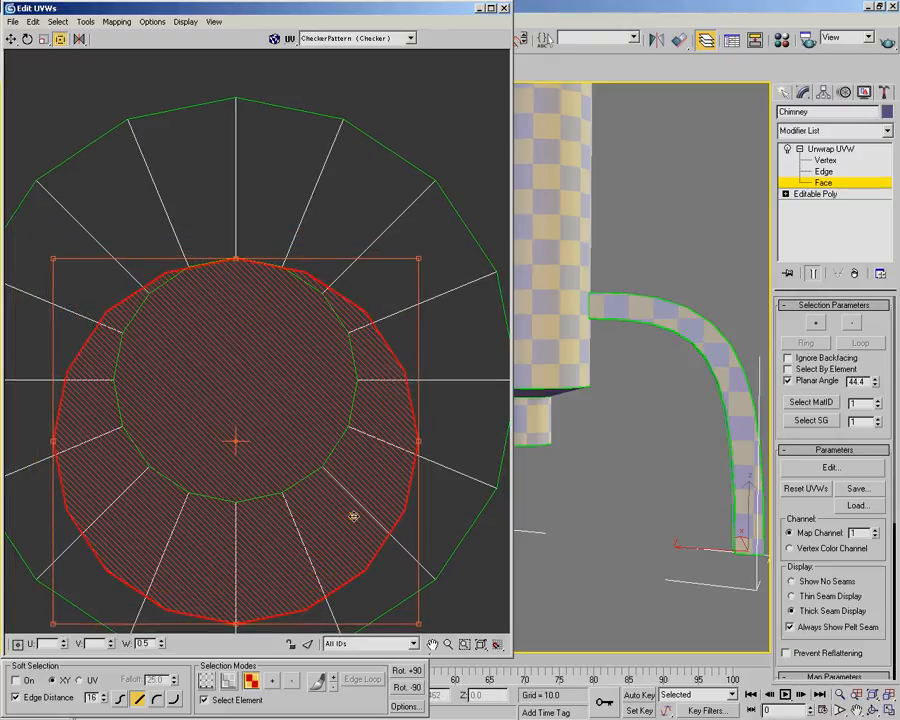
middle_drag(378, 433, 396, 318)
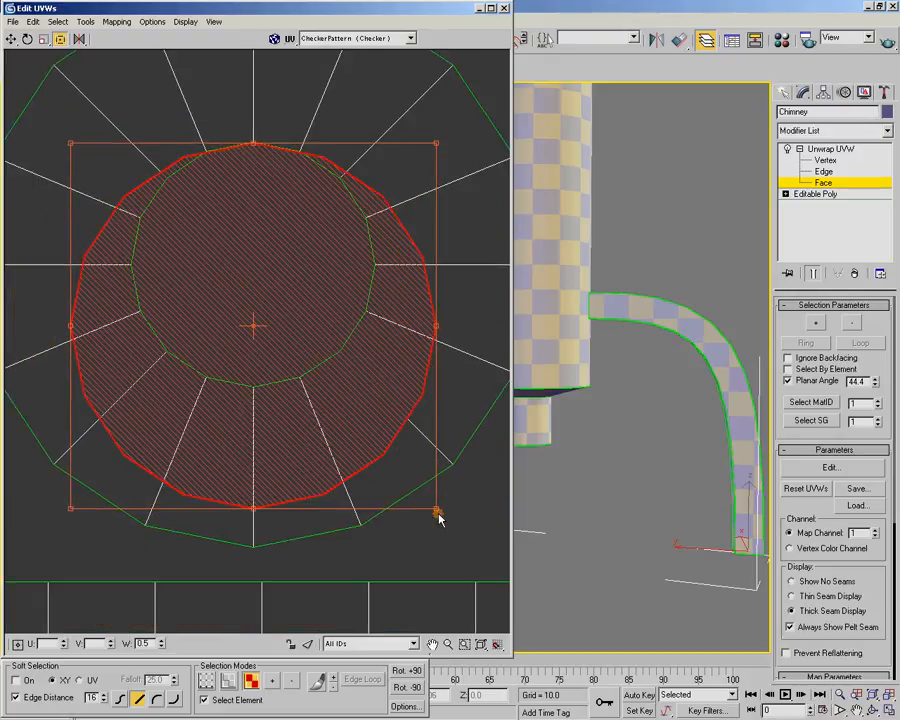
drag(437, 508, 313, 383)
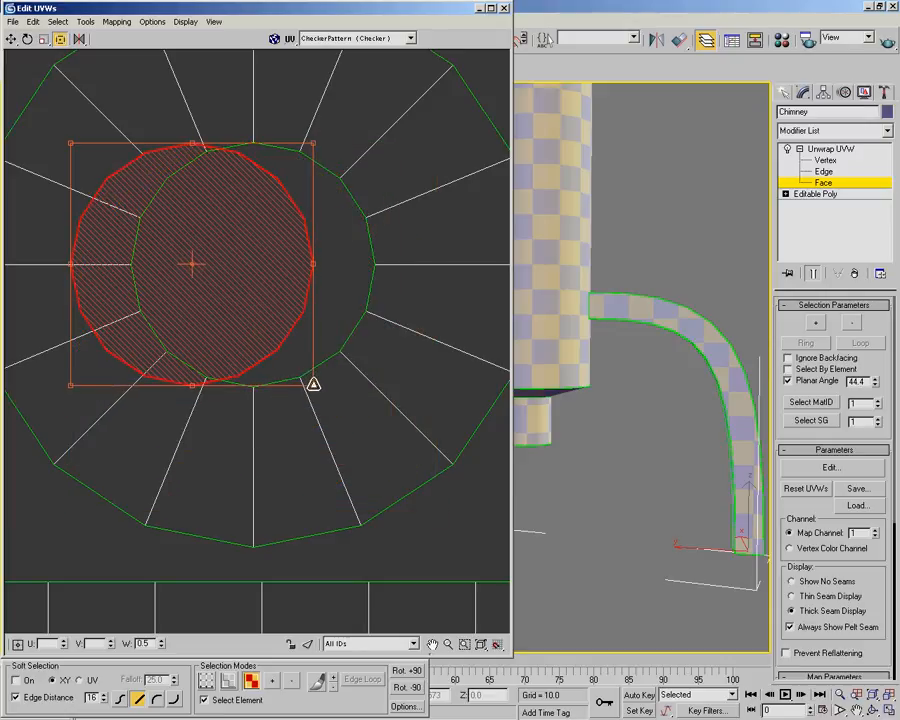
Move the round cap shell into the empty space beneath the curved strips, near the UV square's lower border
scroll(310, 380, down, 4)
scroll(321, 373, down, 2)
scroll(321, 373, down, 2)
middle_drag(199, 327, 190, 266)
drag(172, 237, 320, 534)
click(388, 361)
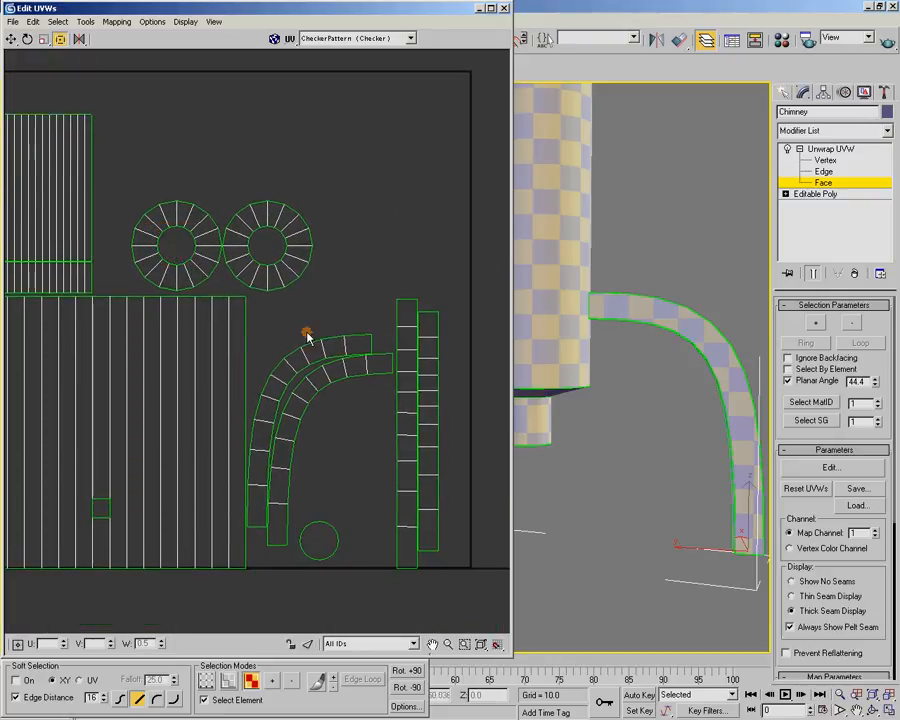
Select all shells and enlarge them proportionally from the lower-left corner until they span the UV square's height
scroll(311, 338, down, 2)
middle_drag(316, 356, 322, 359)
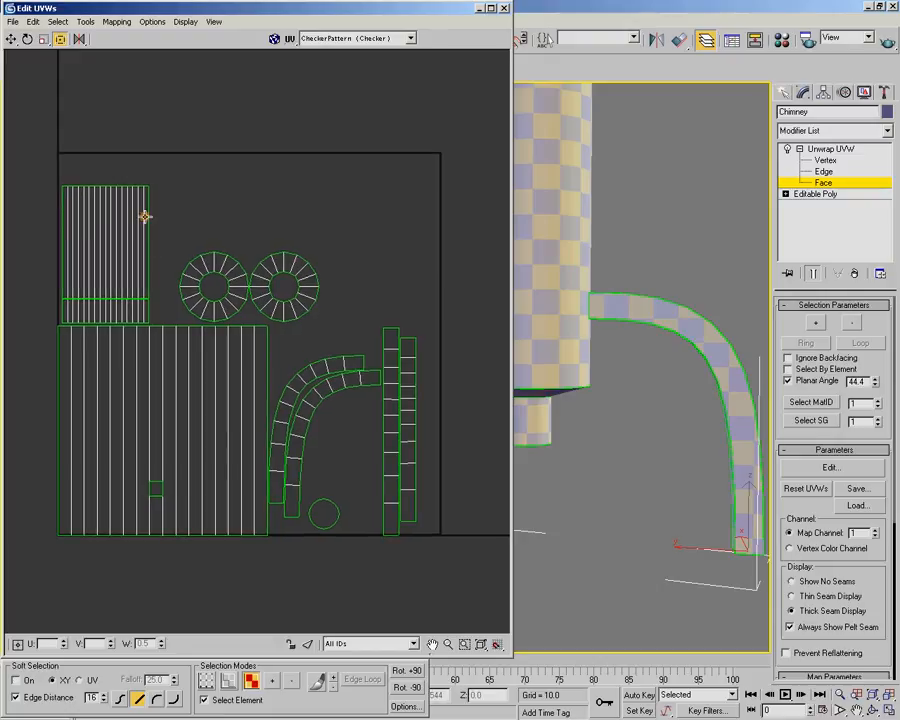
drag(49, 128, 452, 574)
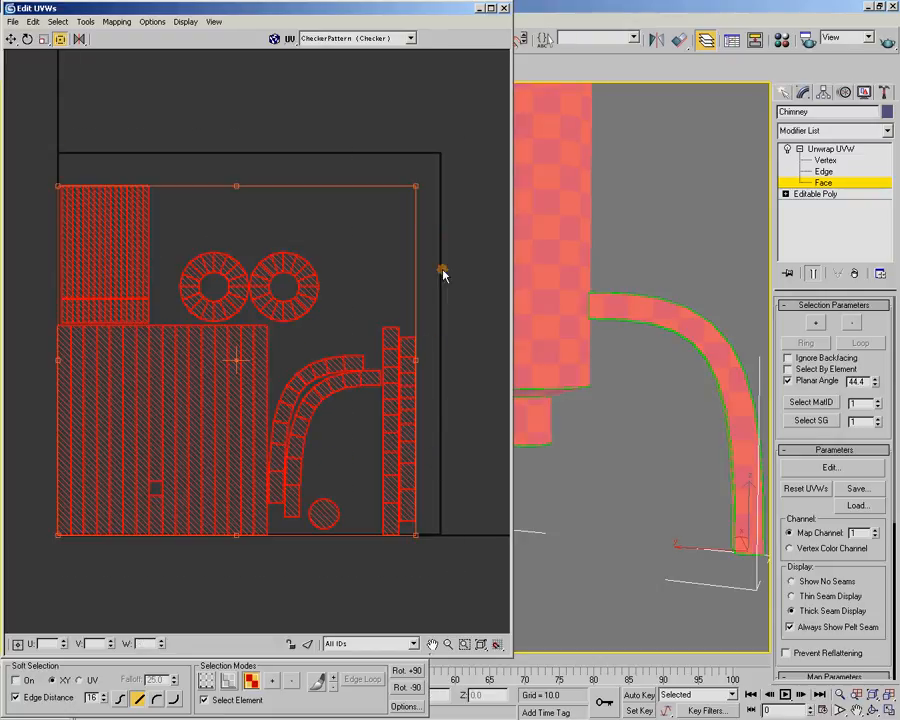
drag(418, 186, 445, 155)
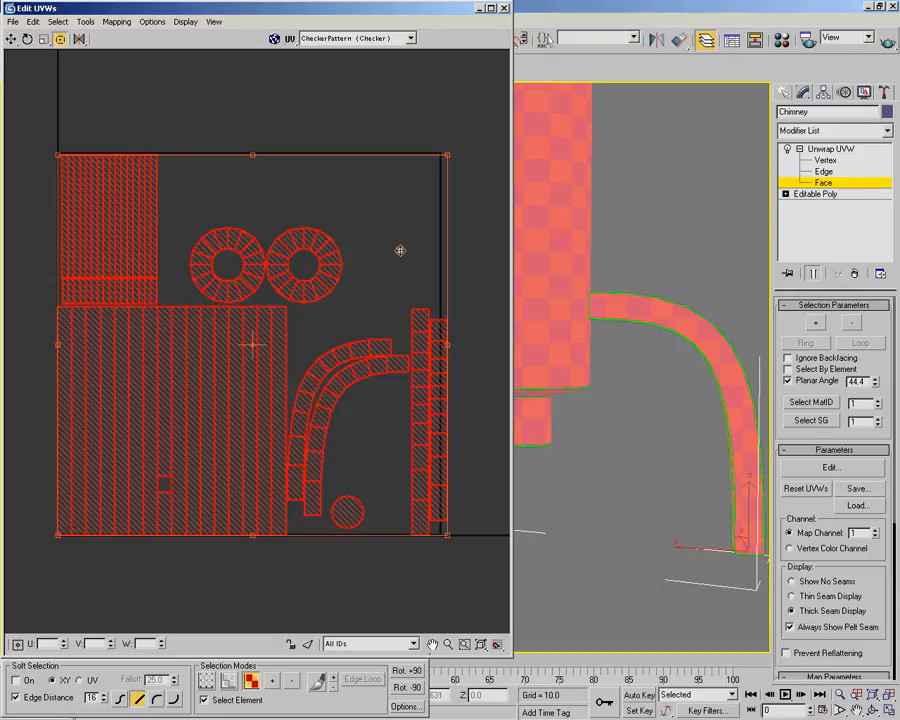
Select both ring shells and move them sideways to sit above the curved strips, inside the UV square
click(308, 116)
drag(392, 205, 214, 274)
drag(326, 262, 420, 262)
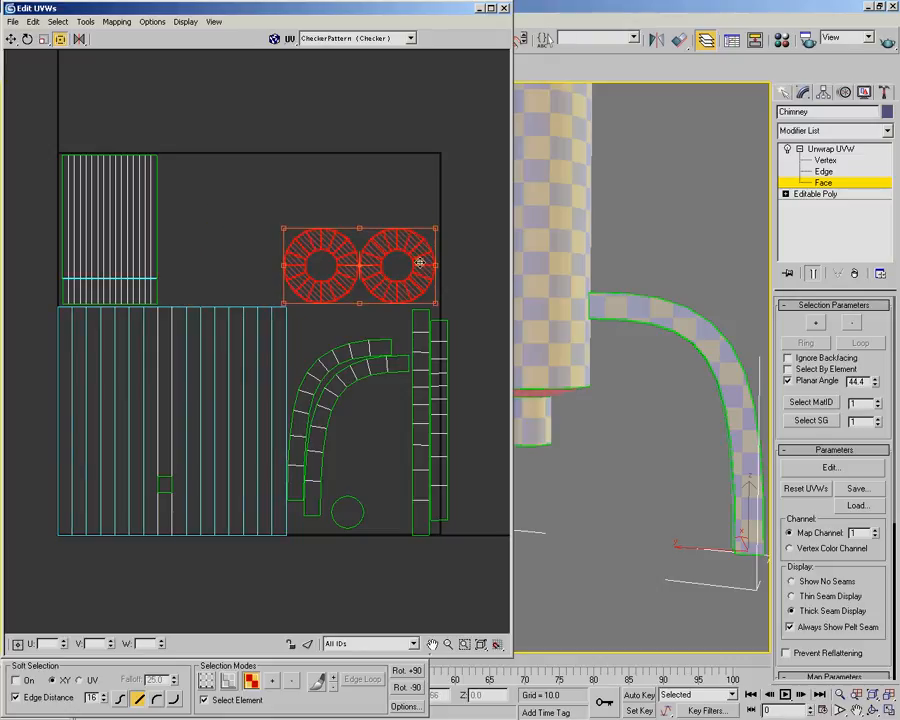
Move the short pipe shell from above the cylinder shell into the space inside the curved strips and rotate it 90 degrees
drag(45, 122, 208, 250)
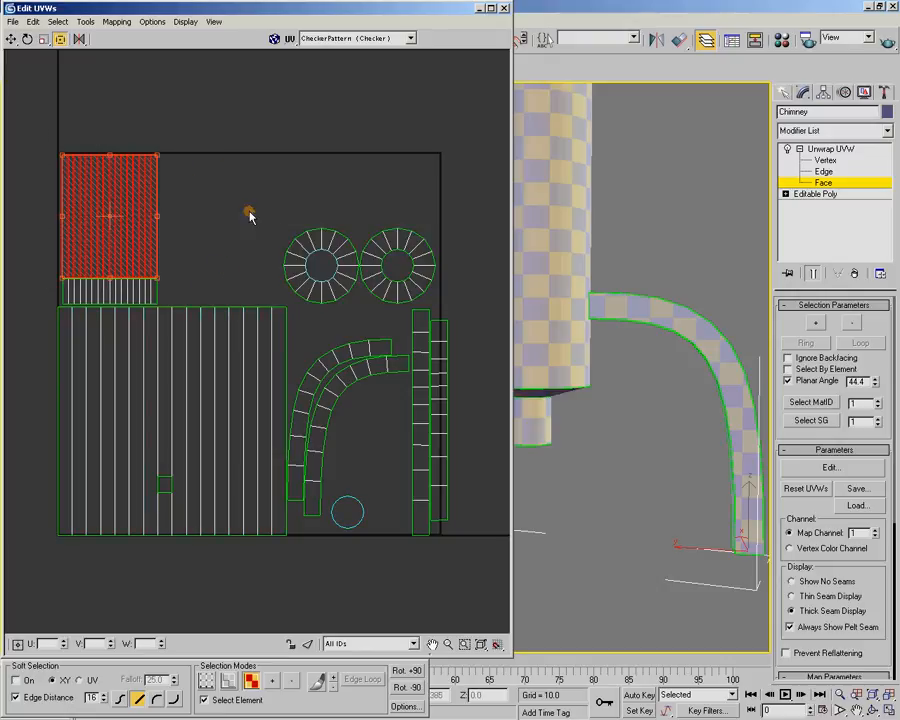
drag(40, 292, 388, 428)
click(404, 671)
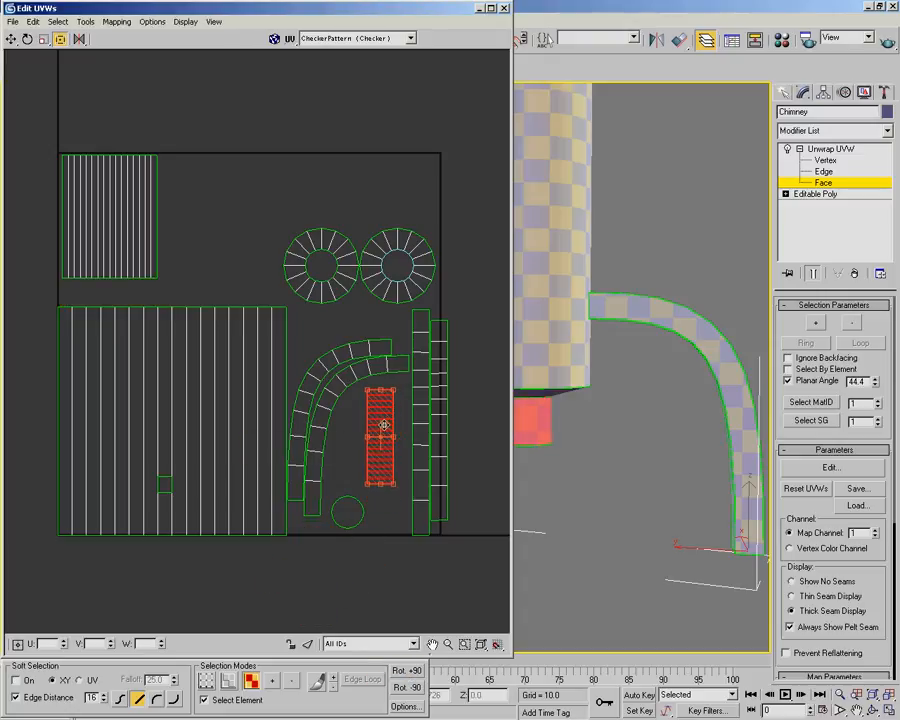
Move both curved strips up close to the ring shells and raise the round cap shell inside their bend
click(325, 405)
drag(325, 405, 330, 381)
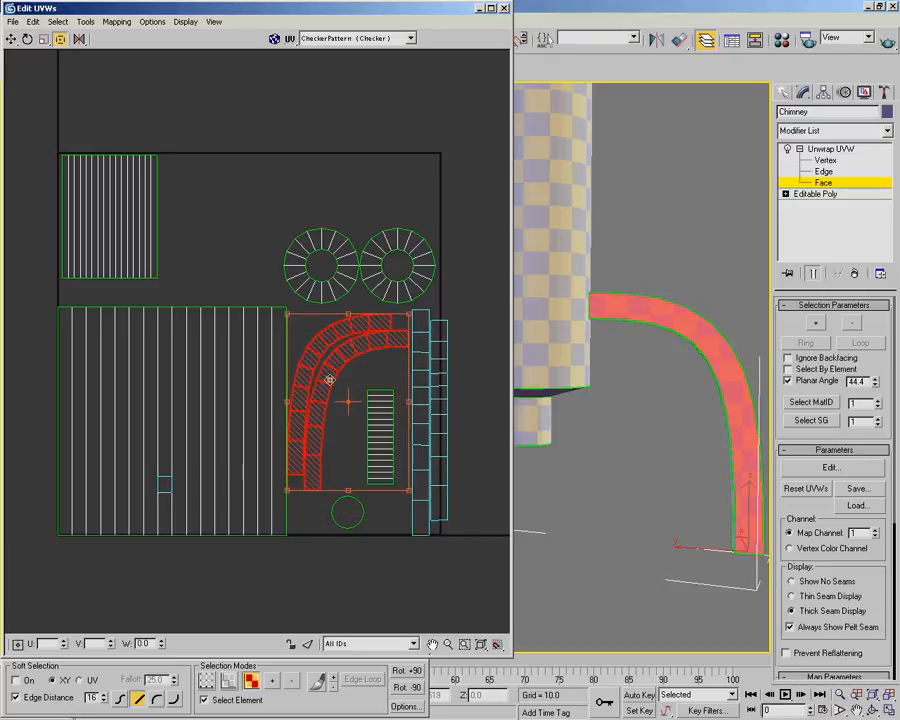
click(358, 510)
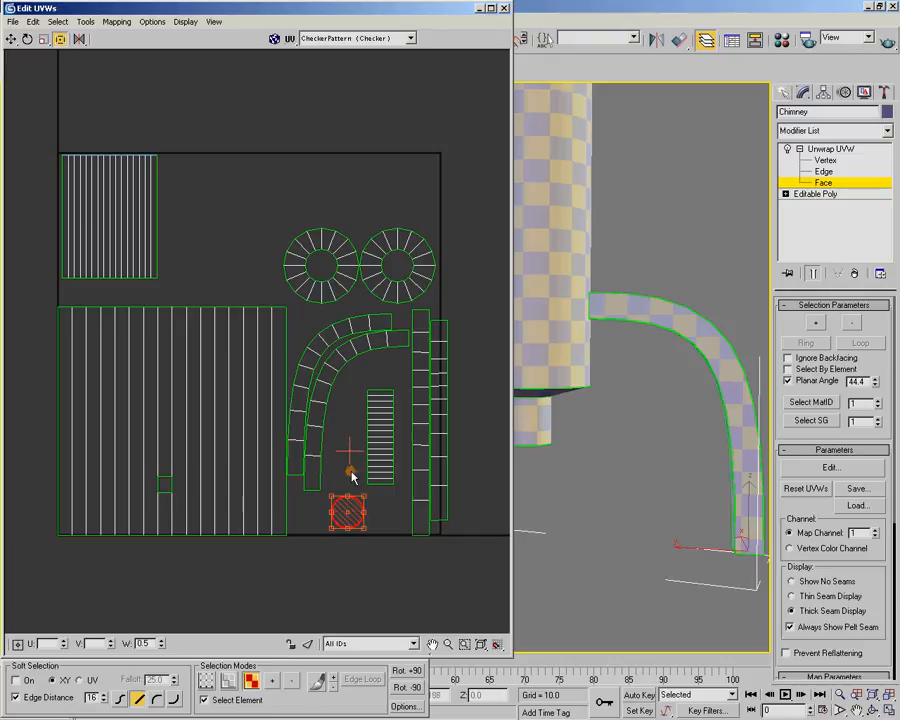
drag(347, 512, 344, 463)
Move the short pipe shell below the round cap shell and rotate it 90 degrees to lie horizontally
click(388, 437)
drag(397, 440, 361, 513)
click(420, 676)
click(437, 348)
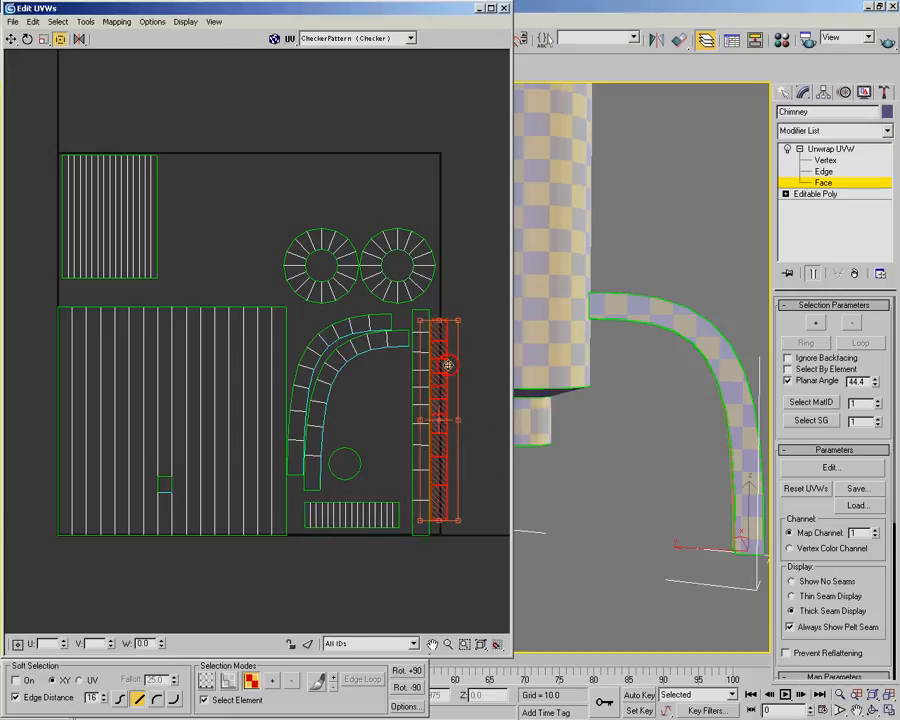
Rotate the tall narrow pipe shell 90 degrees and place it directly on top of the main cylinder's shell
click(125, 213)
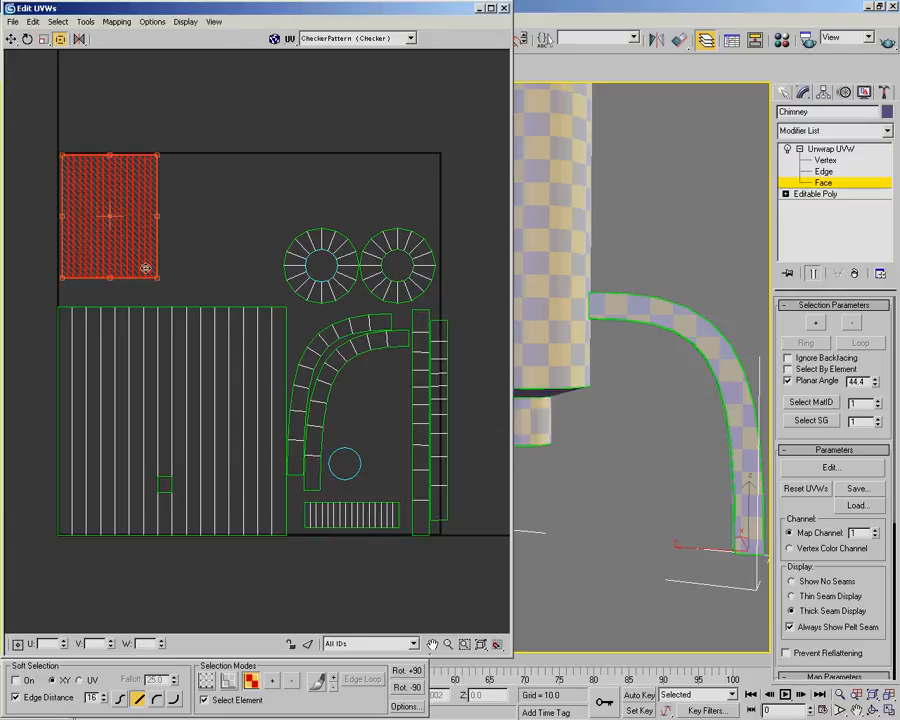
click(406, 674)
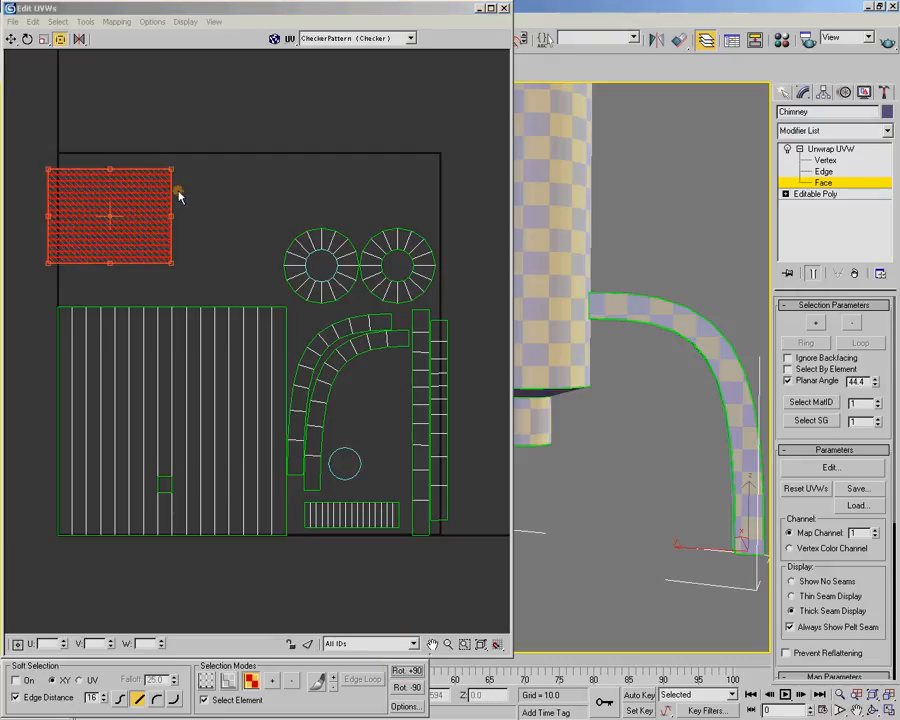
drag(128, 185, 142, 230)
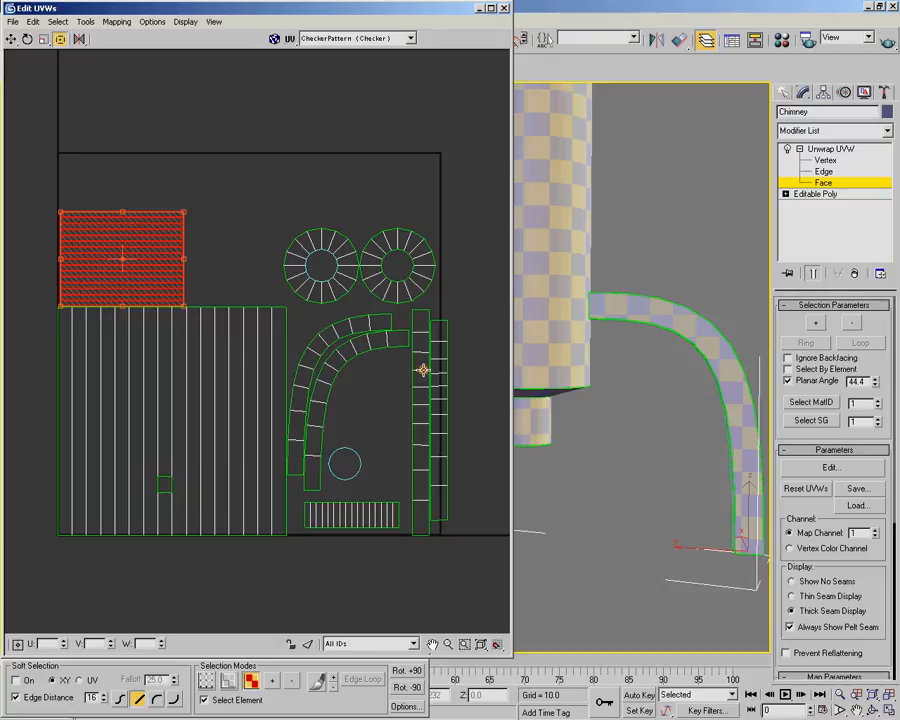
Select all shells and enlarge them proportionally from the lower-left corner, leaving a free strip along the UV square's upper border
drag(58, 118, 472, 595)
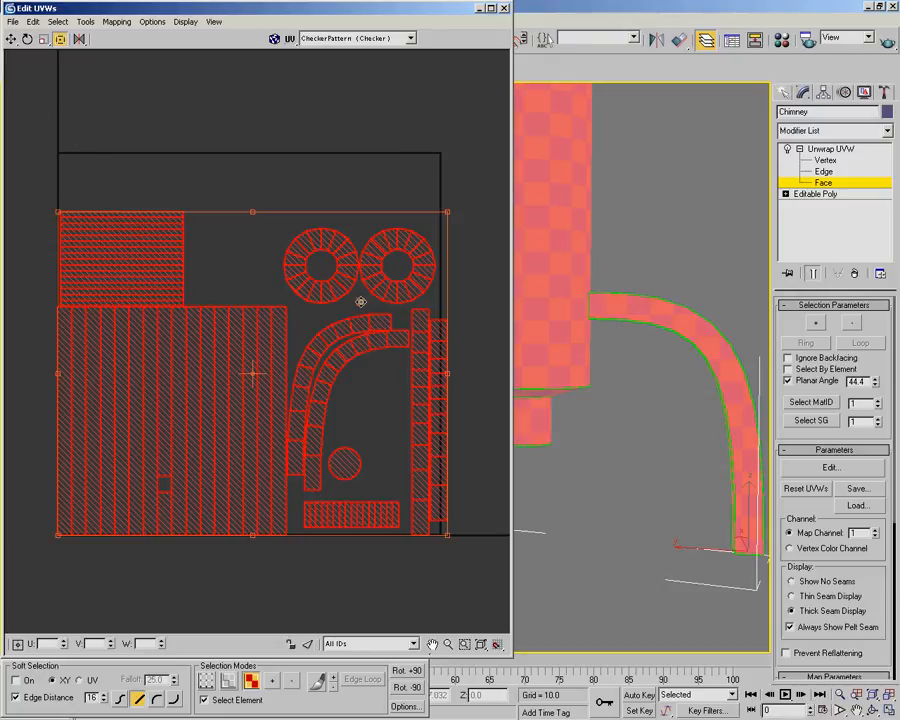
drag(448, 213, 491, 157)
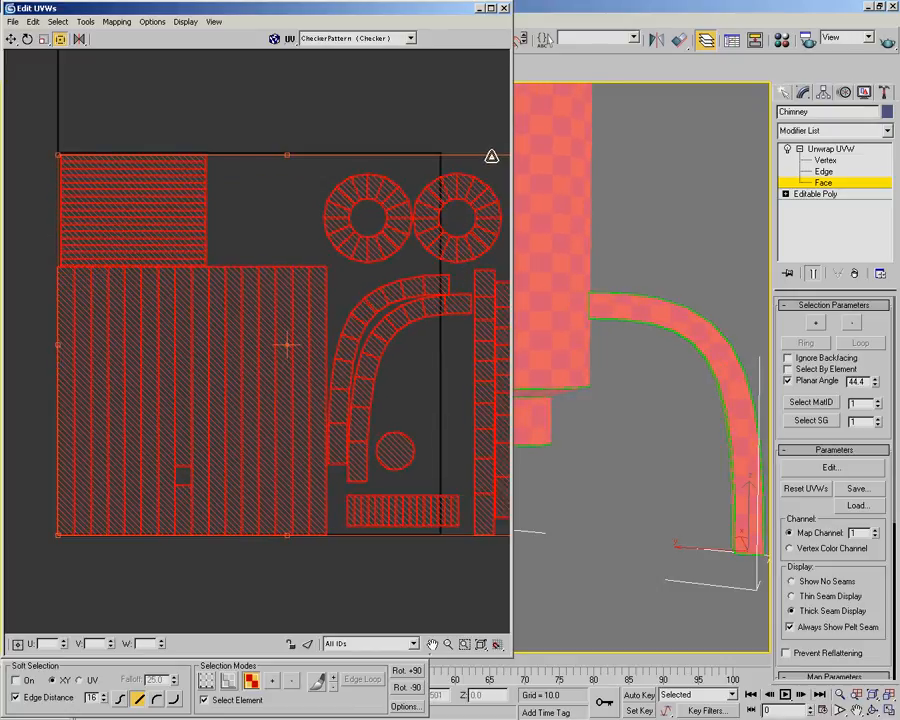
middle_drag(377, 305, 322, 318)
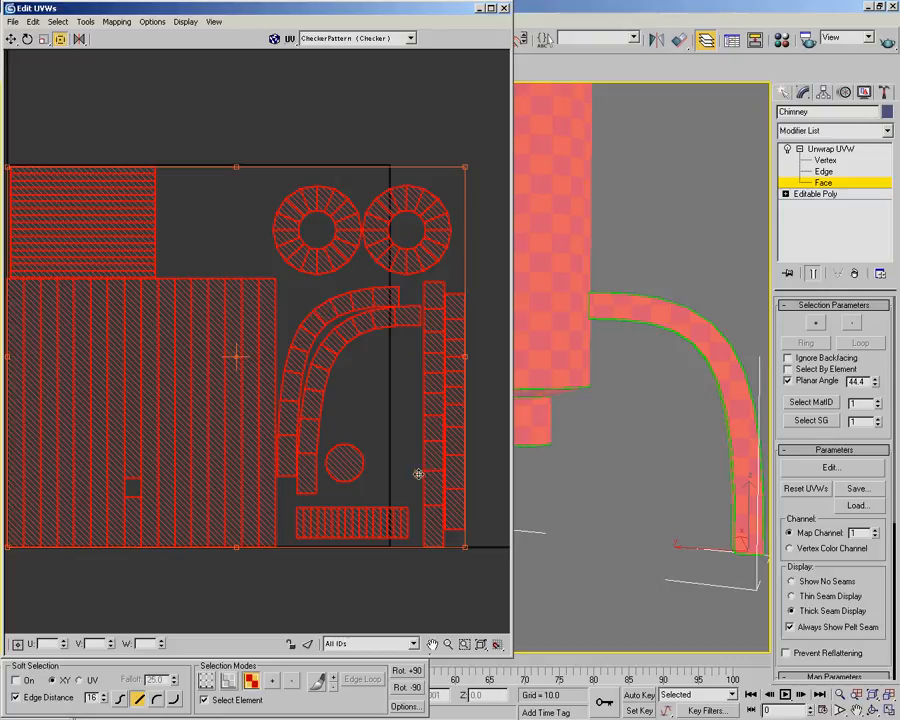
middle_drag(375, 426, 405, 428)
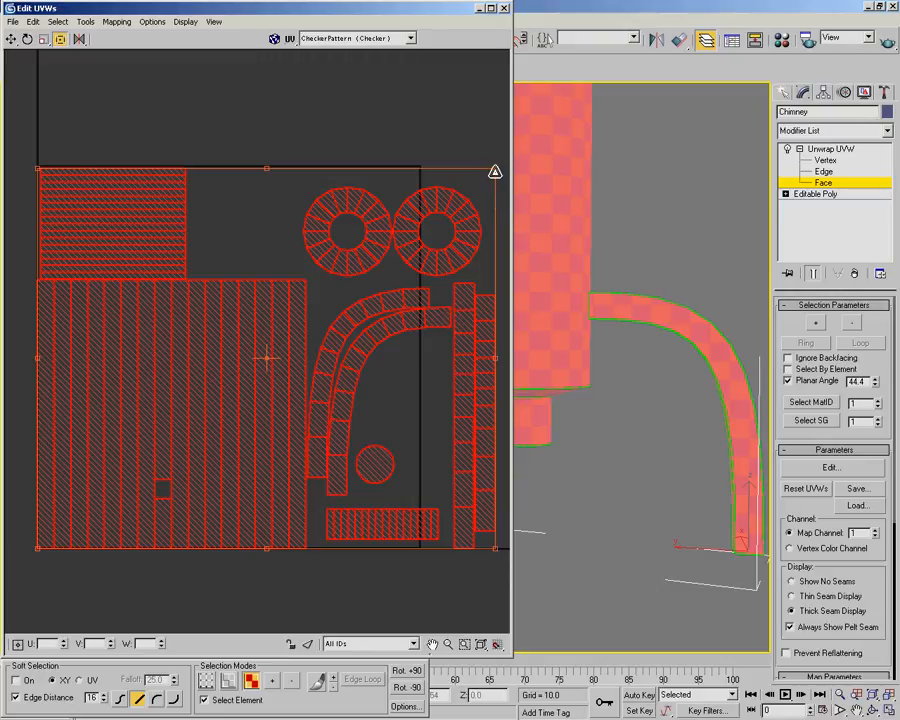
drag(495, 168, 416, 201)
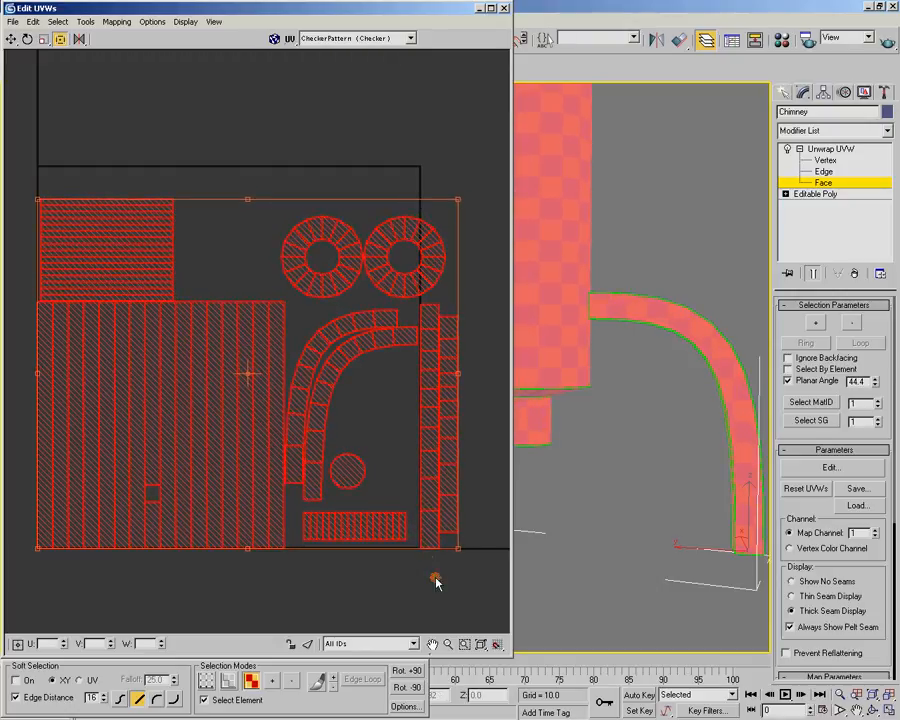
Move the two straight curved-pipe strips to the UV square's upper edge and rotate them 90 degrees to lie horizontally
click(454, 338)
click(432, 369)
drag(432, 369, 274, 122)
click(407, 670)
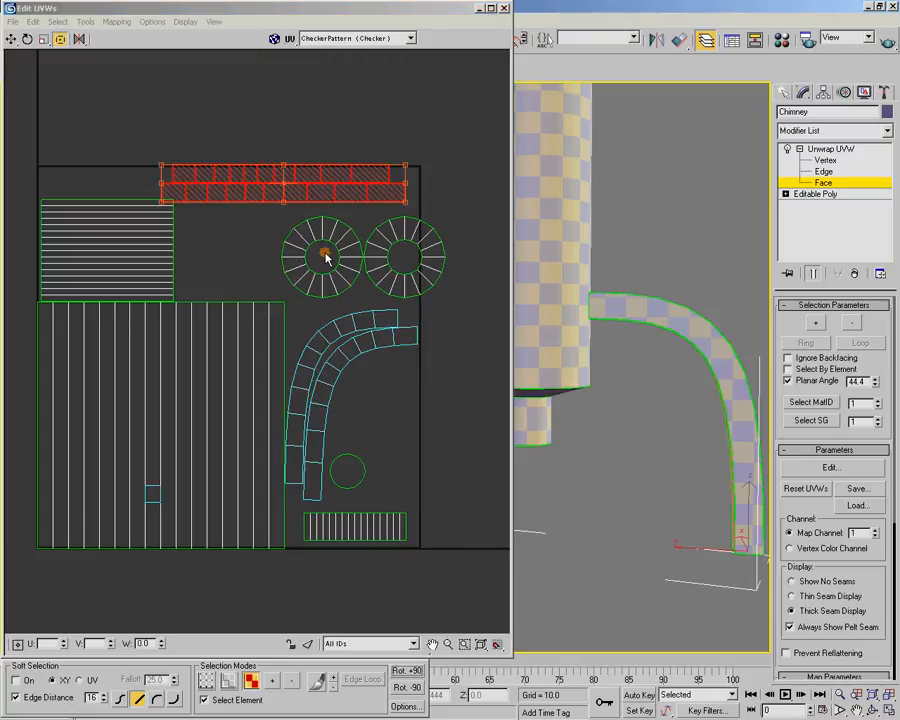
Move the longer straight strip into the UV square's upper-left corner and place the shorter strip below it, offset to the right
drag(270, 188, 183, 172)
click(264, 97)
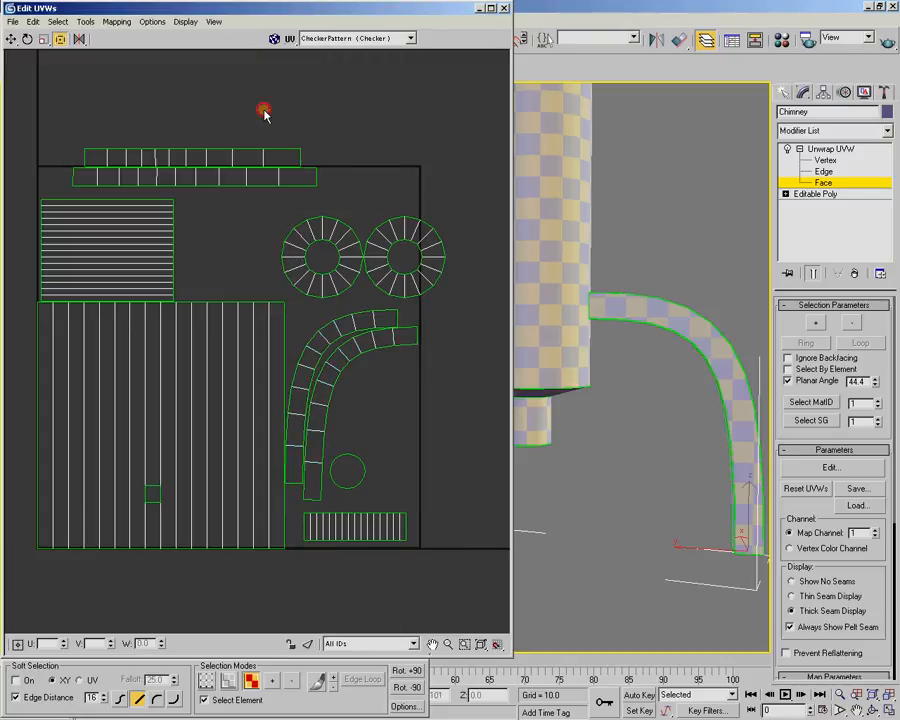
drag(276, 178, 368, 200)
drag(378, 196, 379, 196)
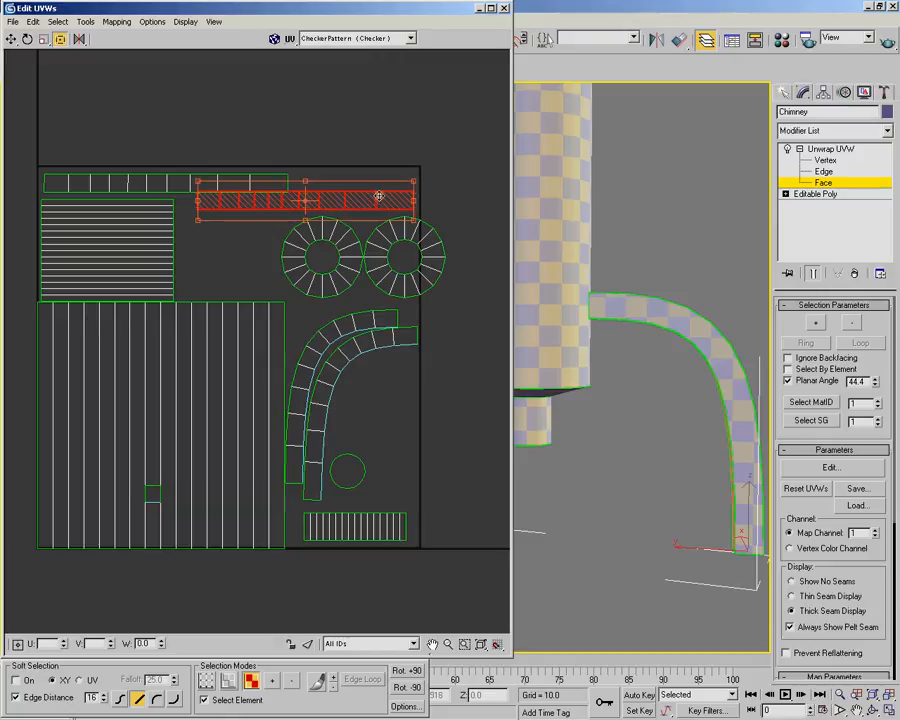
Fit the longer strip tightly against the UV square's upper border and nudge the shorter strip into line just beneath it
scroll(171, 179, up, 6)
click(180, 328)
drag(180, 328, 162, 313)
scroll(240, 308, down, 5)
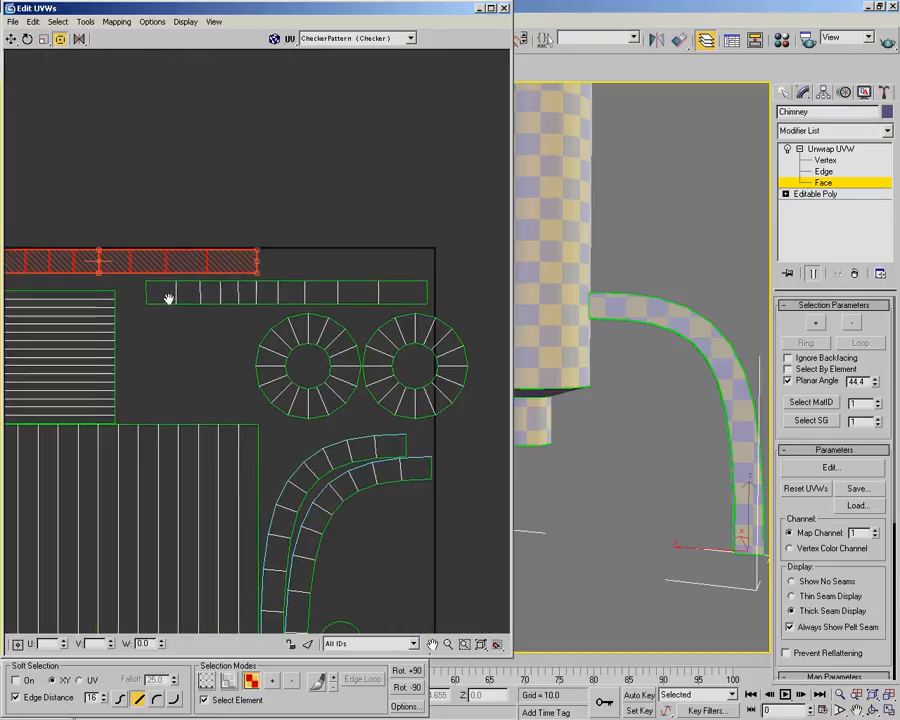
scroll(206, 296, up, 2)
click(206, 296)
drag(187, 291, 185, 291)
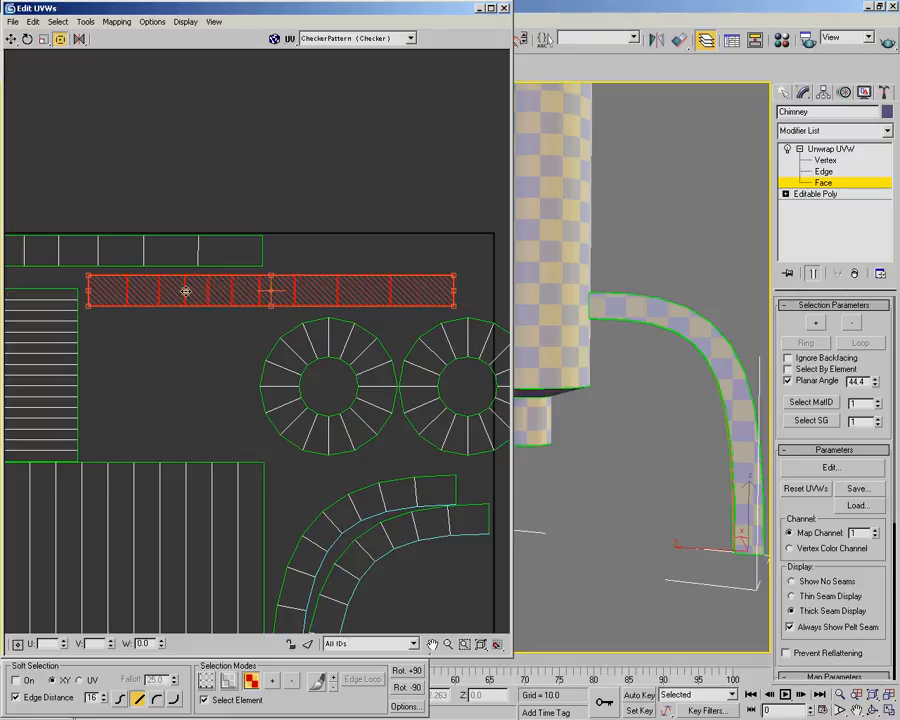
Move the two ring shells side by side beneath the shorter strip, beside the horizontally lined pipe shell
drag(289, 351, 131, 348)
drag(440, 357, 387, 360)
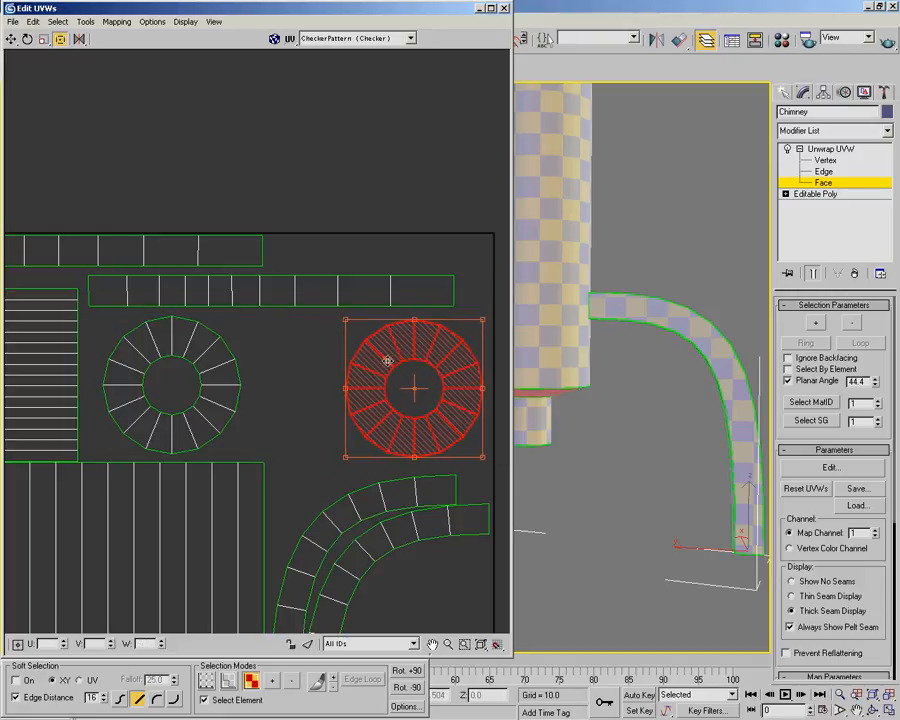
drag(211, 368, 196, 370)
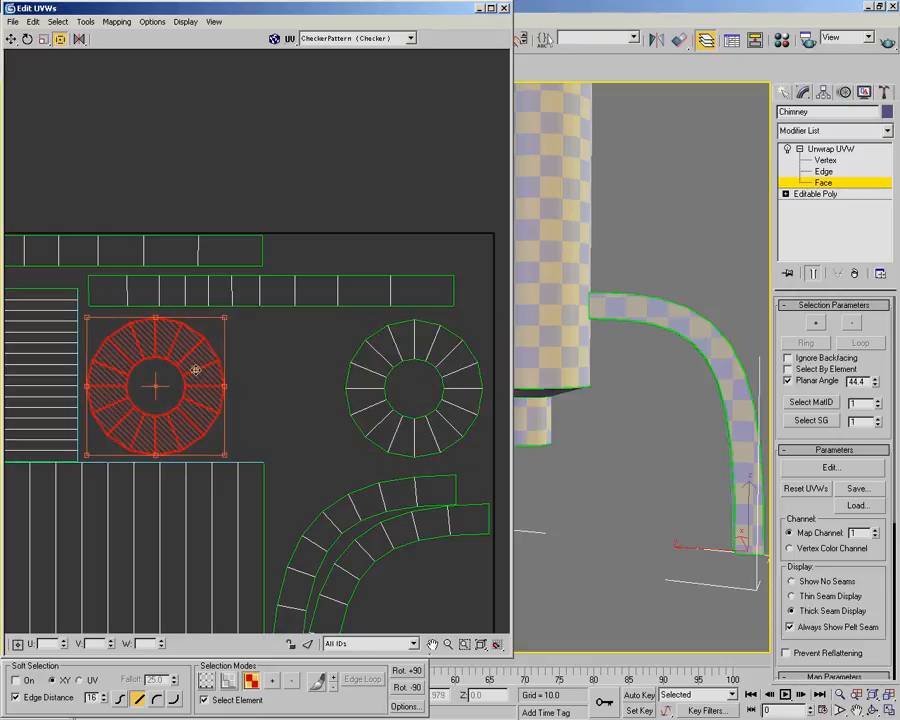
drag(375, 400, 253, 394)
Close the gap between the two ring shells so their outer edges meet at the same height, and clear the selection
scroll(255, 396, up, 5)
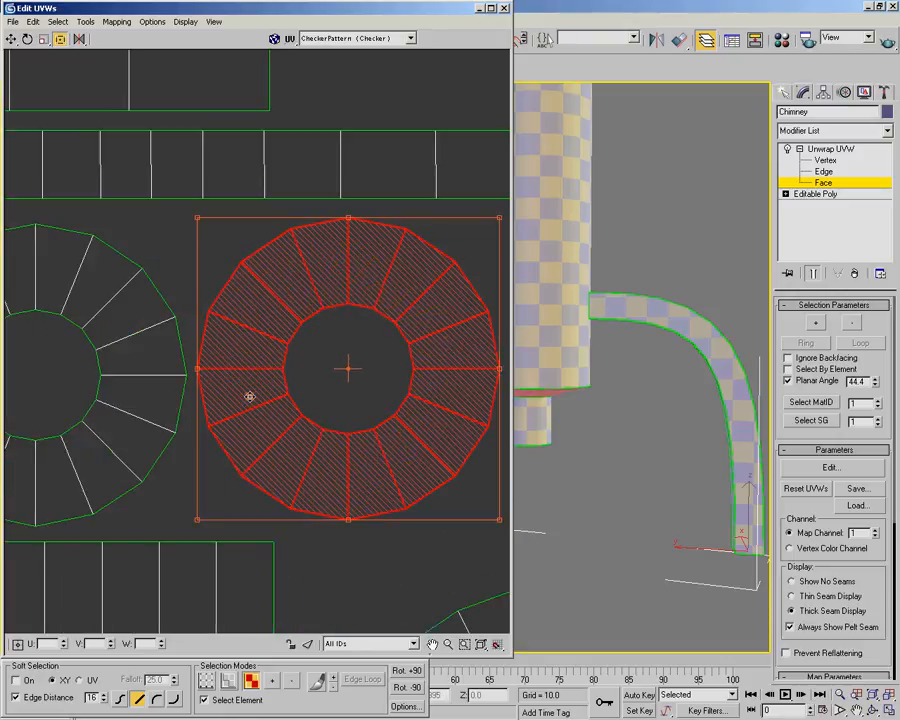
middle_drag(298, 388, 374, 398)
scroll(374, 398, up, 2)
drag(378, 376, 334, 403)
scroll(322, 353, down, 6)
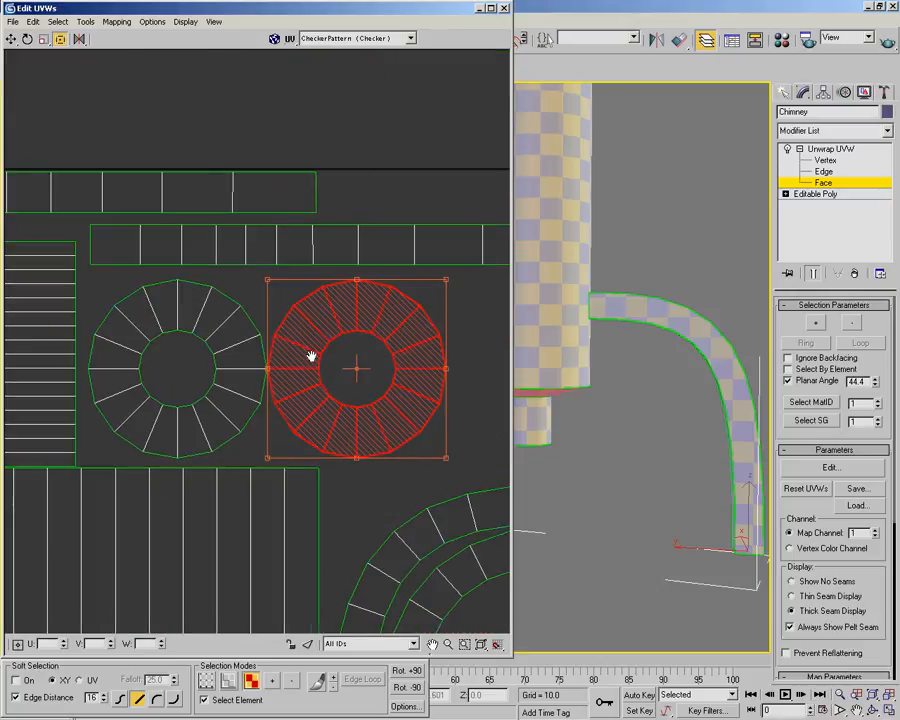
click(414, 336)
scroll(351, 333, down, 1)
scroll(351, 333, up, 1)
scroll(351, 333, down, 2)
middle_drag(348, 363, 362, 279)
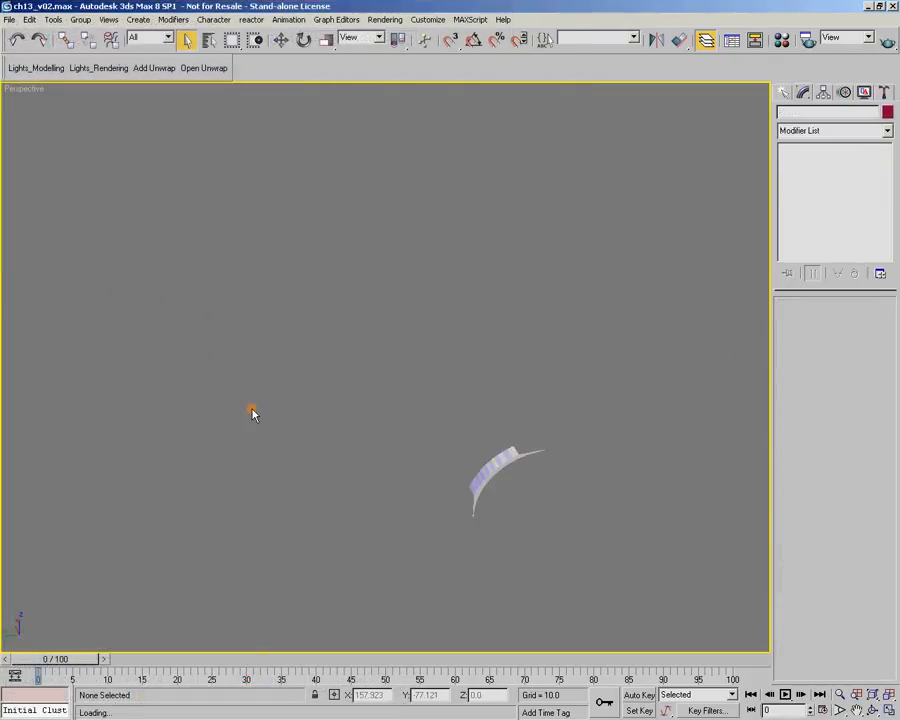
Leave the chimney's unwrap, select the Supports object and frame its two curved brackets from a side angle
click(506, 452)
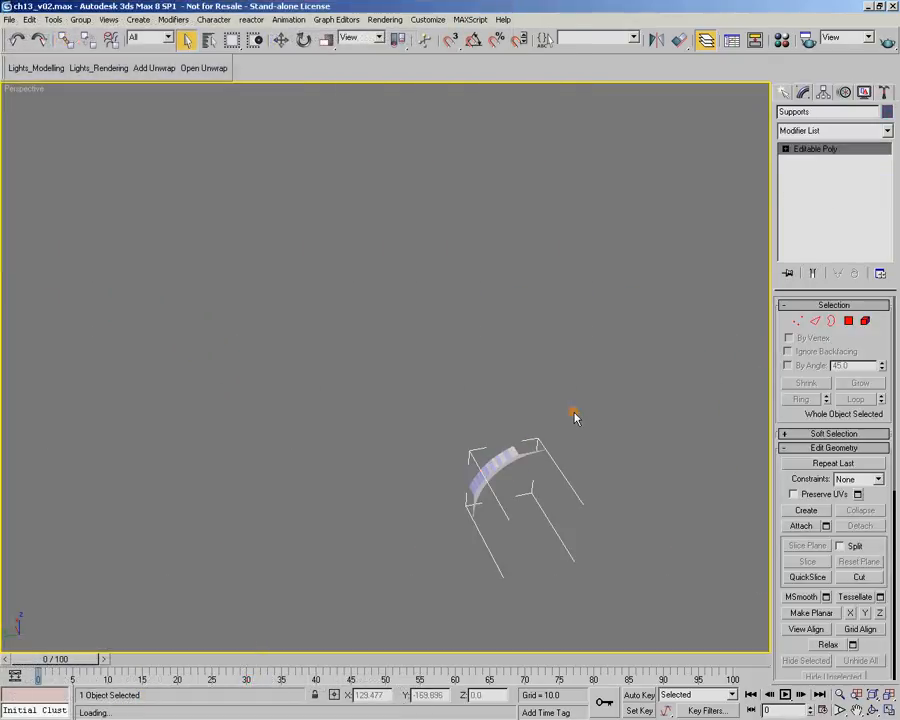
key(z)
alt+middle_drag(575, 418, 467, 435)
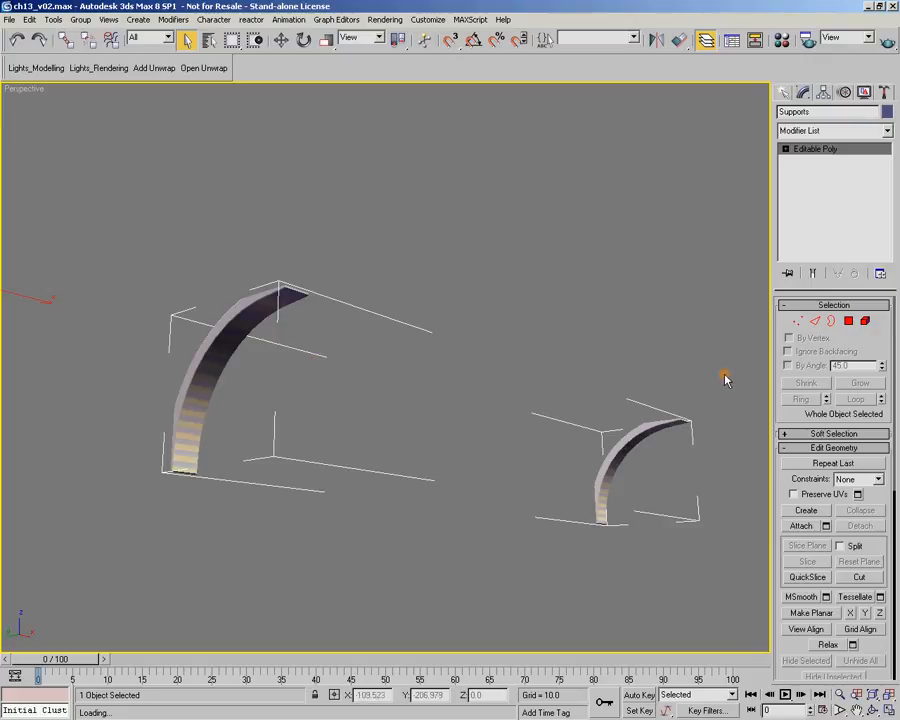
Apply an Unwrap UVW modifier to the Supports object, open its UV editor and enlarge the editor window beside the viewport
click(154, 67)
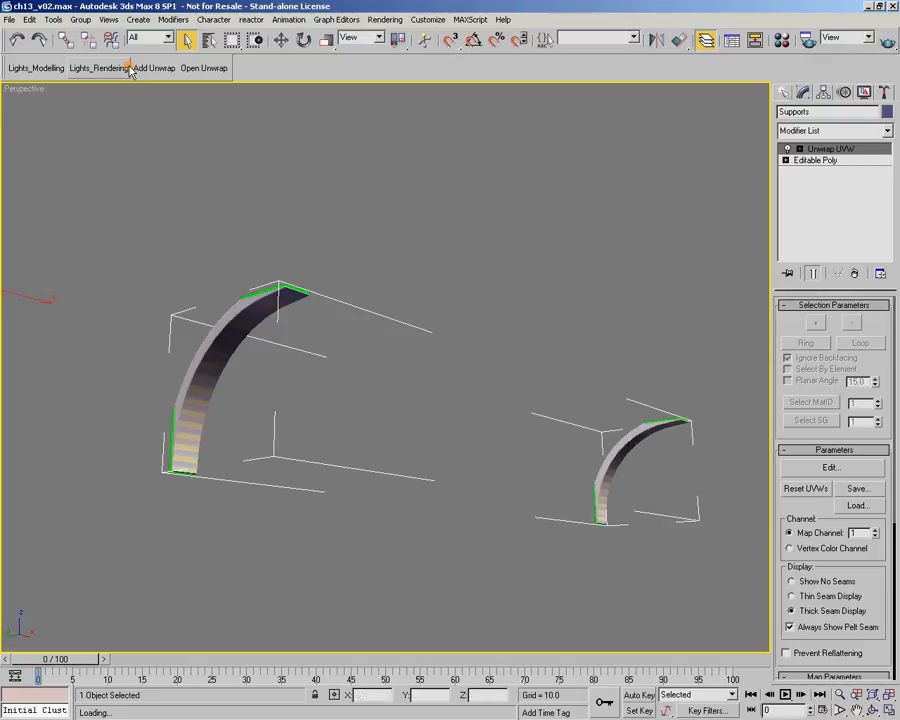
click(208, 68)
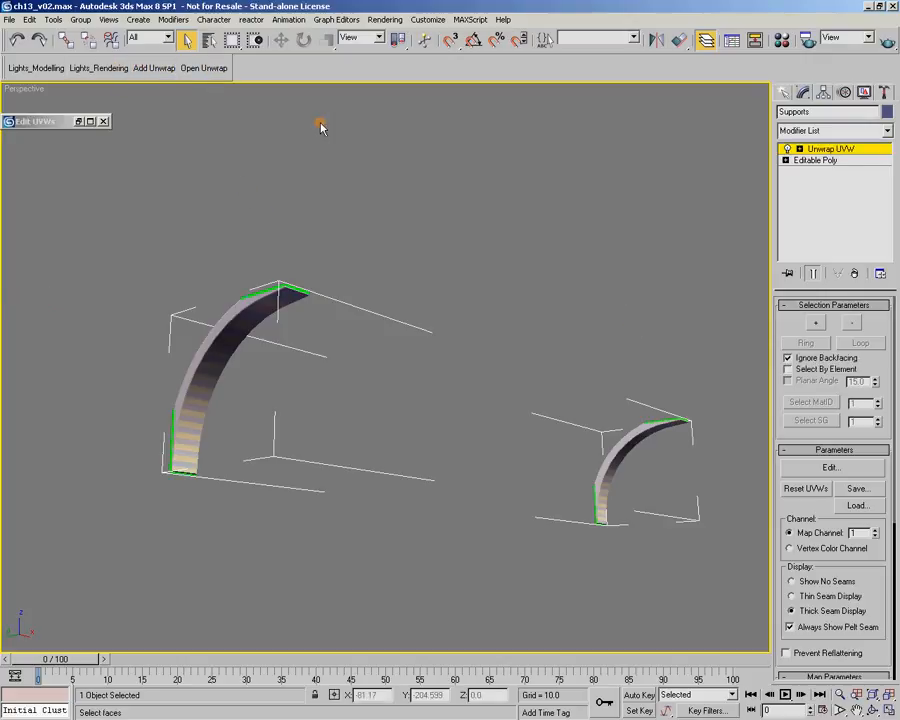
drag(55, 122, 96, 121)
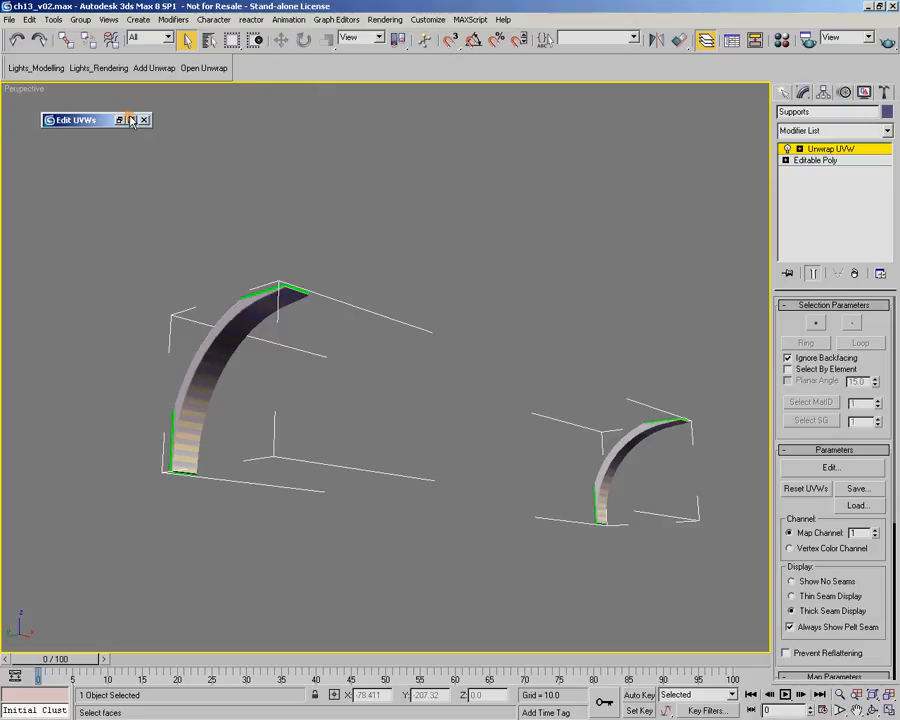
click(203, 67)
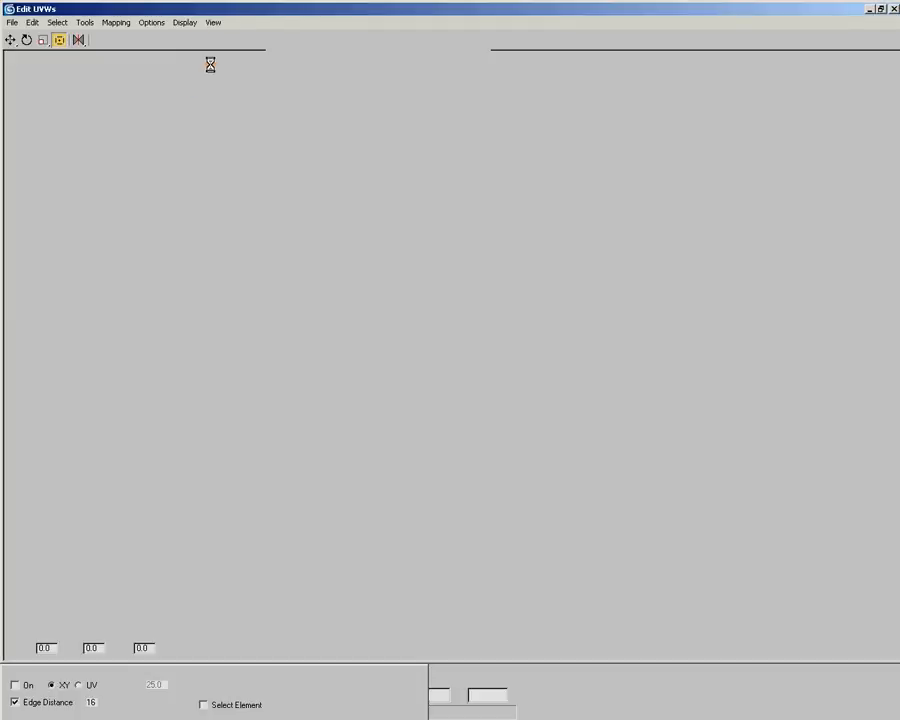
click(873, 10)
drag(396, 74, 370, 14)
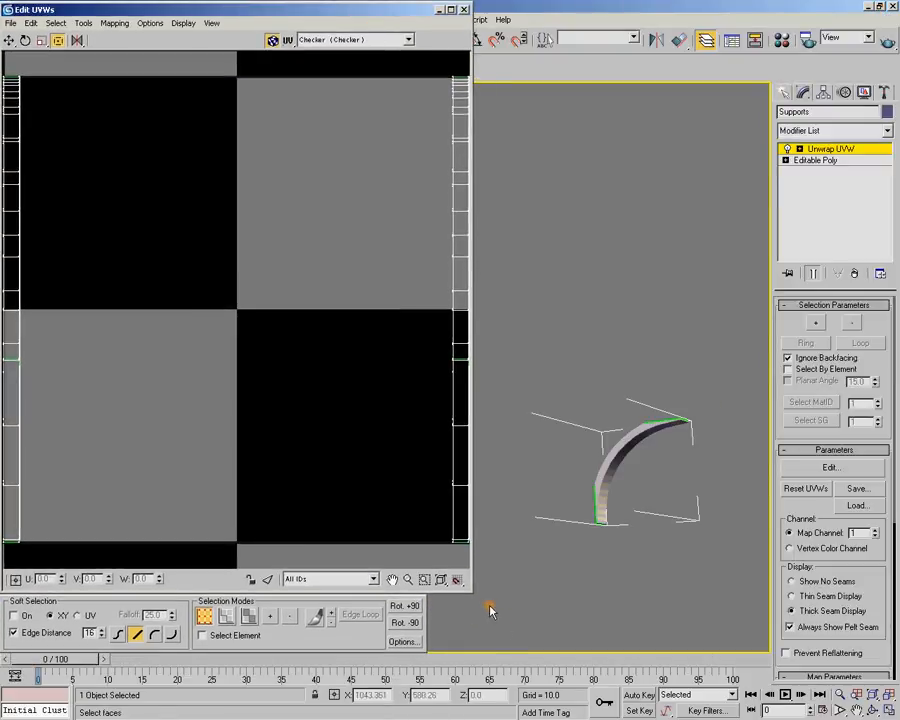
drag(468, 589, 591, 666)
Hide the checker background in the UV editor and frame the whole UV square with some space around it
scroll(353, 357, down, 3)
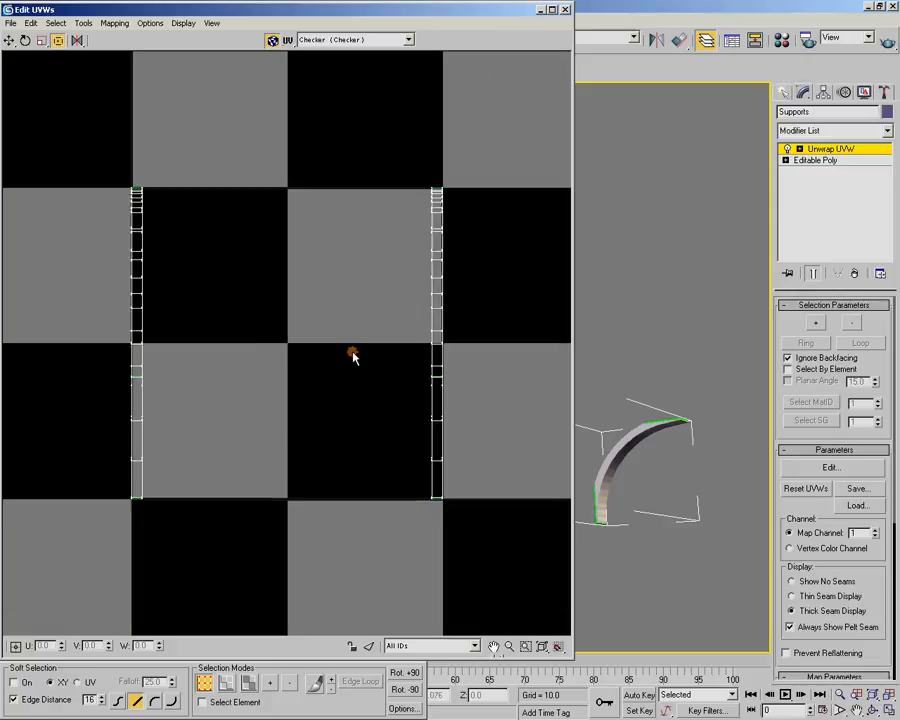
click(272, 40)
scroll(260, 286, down, 3)
scroll(219, 325, up, 3)
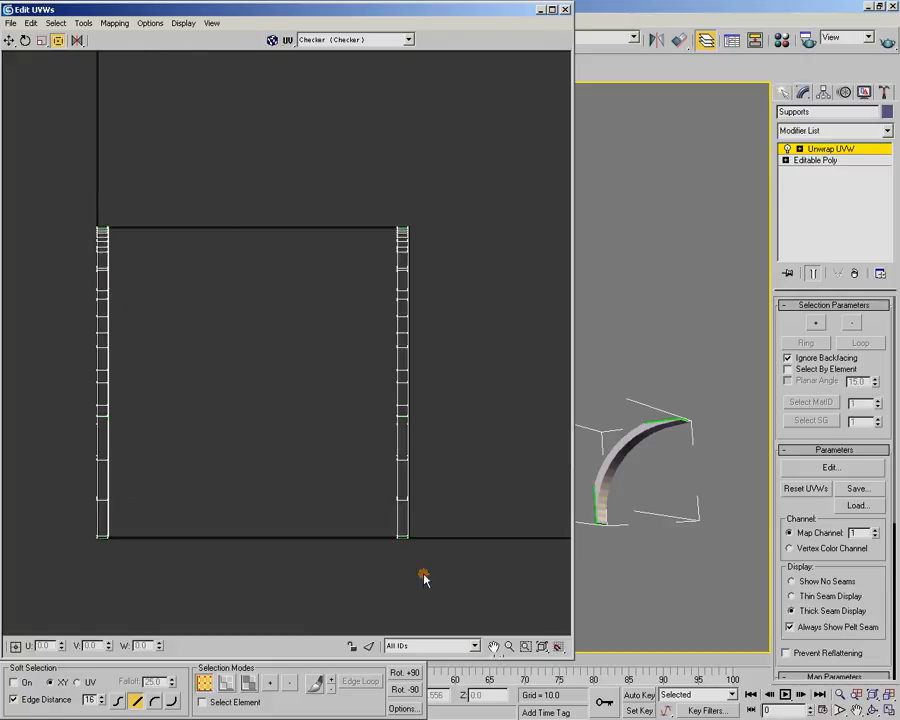
scroll(215, 215, down, 4)
scroll(228, 240, up, 3)
middle_drag(294, 273, 278, 246)
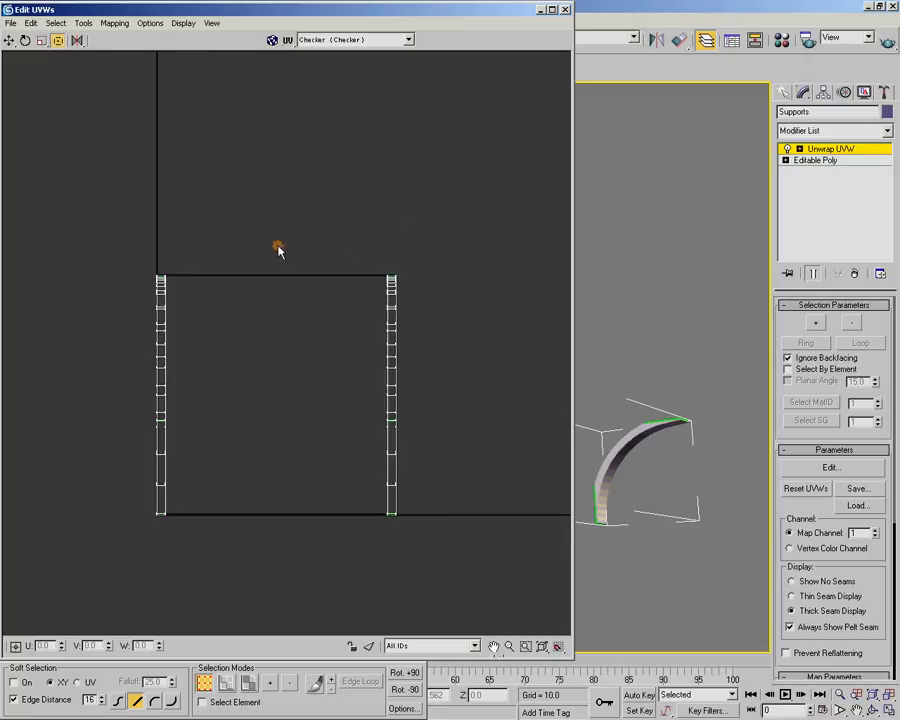
Switch the unwrap to face selection and select the full strip of inner-curve faces on one bracket
double_click(373, 14)
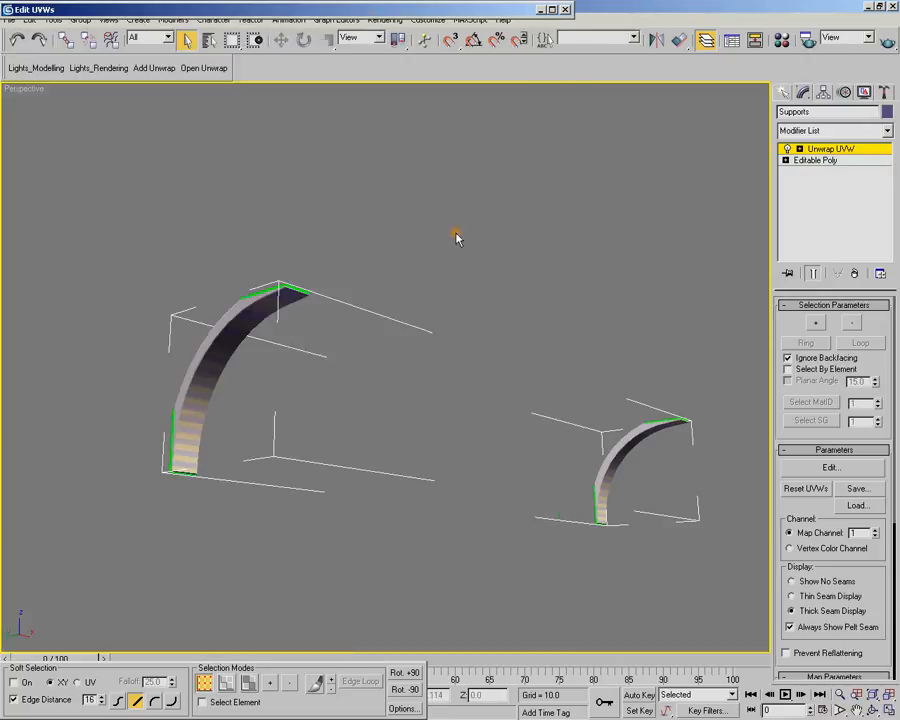
alt+middle_drag(587, 307, 583, 305)
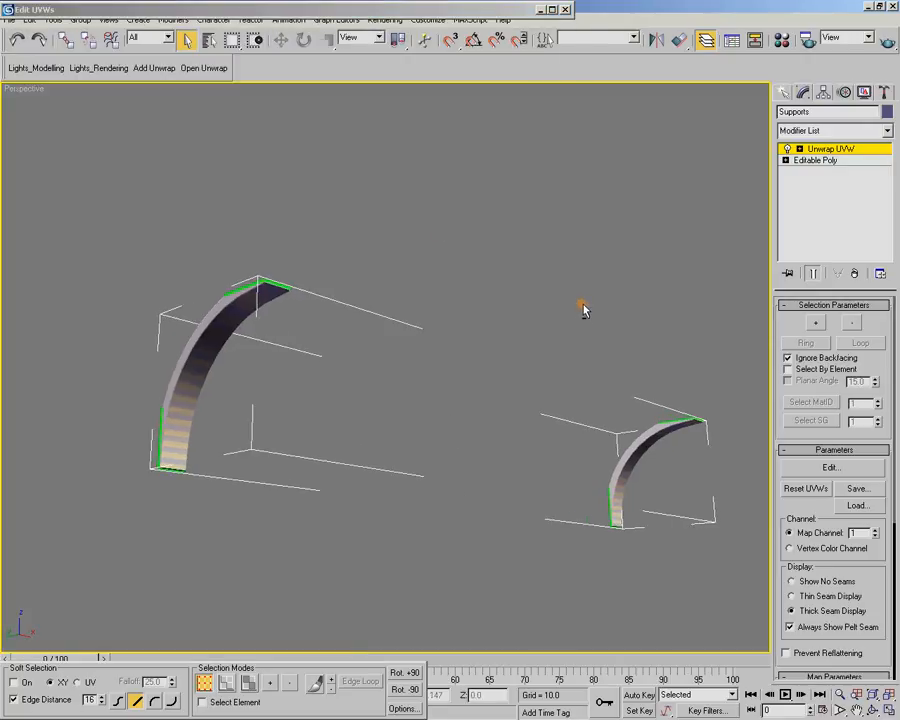
click(801, 149)
click(821, 183)
alt+middle_drag(545, 340, 362, 177)
scroll(321, 397, up, 5)
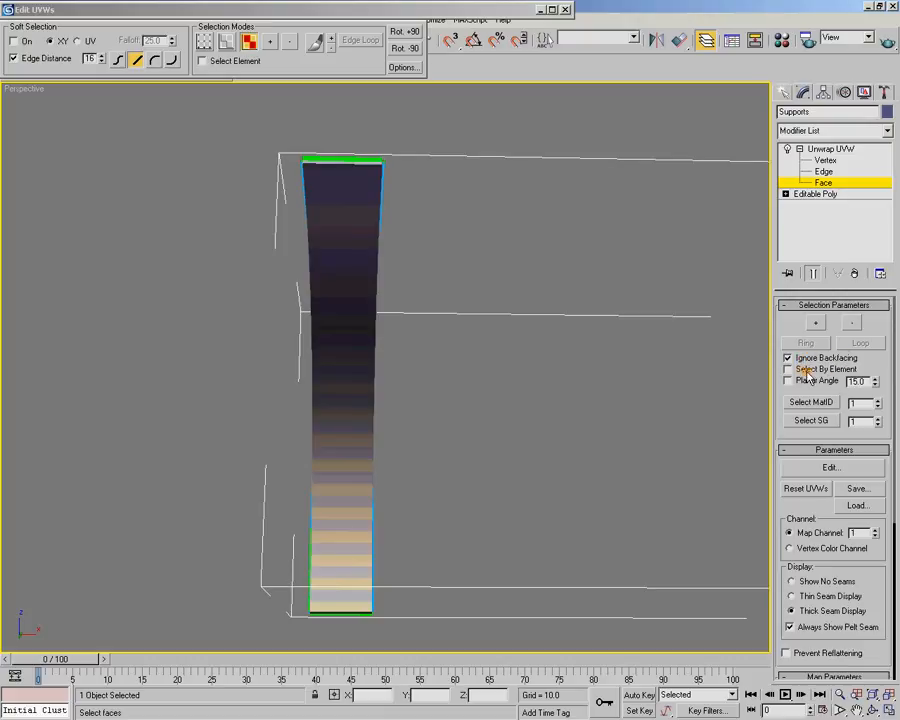
drag(351, 628, 358, 127)
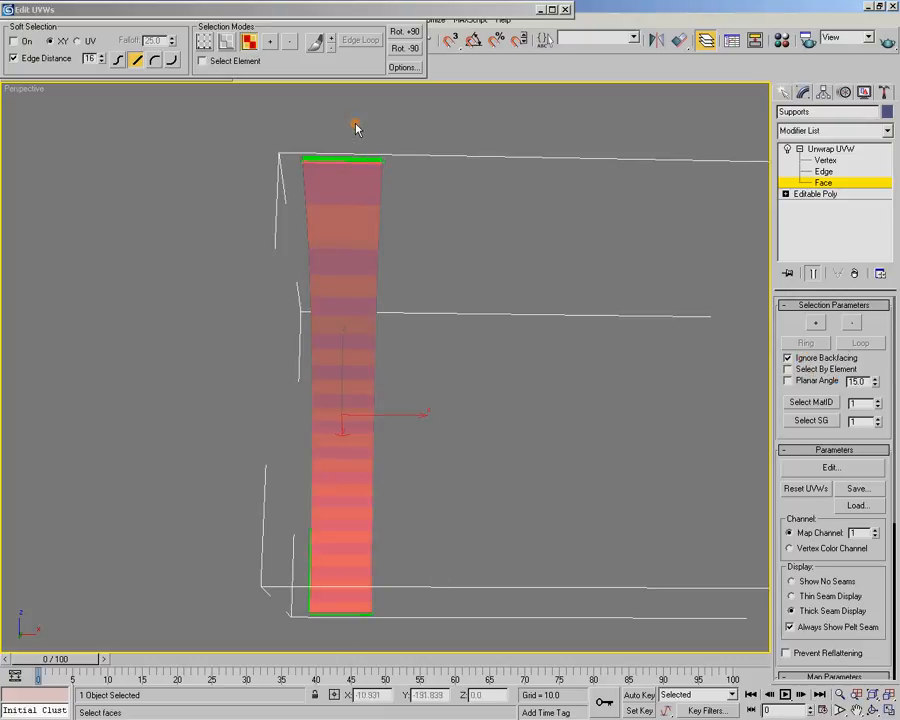
Turn off the permanent pelt seam display, switch to thin seams and inspect the selected strip at the bracket's upper end
click(802, 628)
click(798, 597)
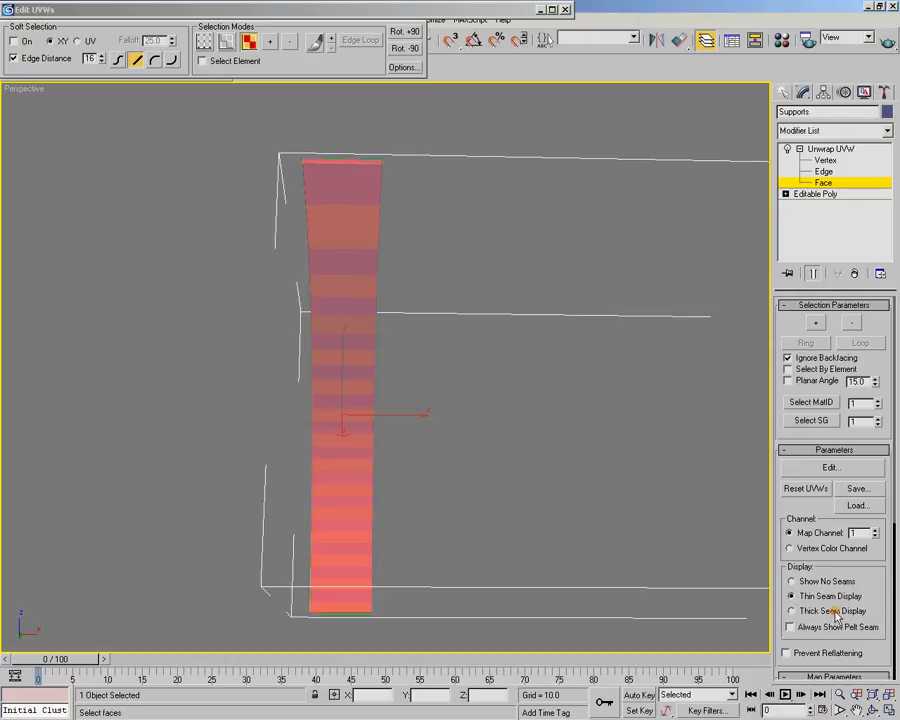
alt+middle_drag(478, 372, 451, 425)
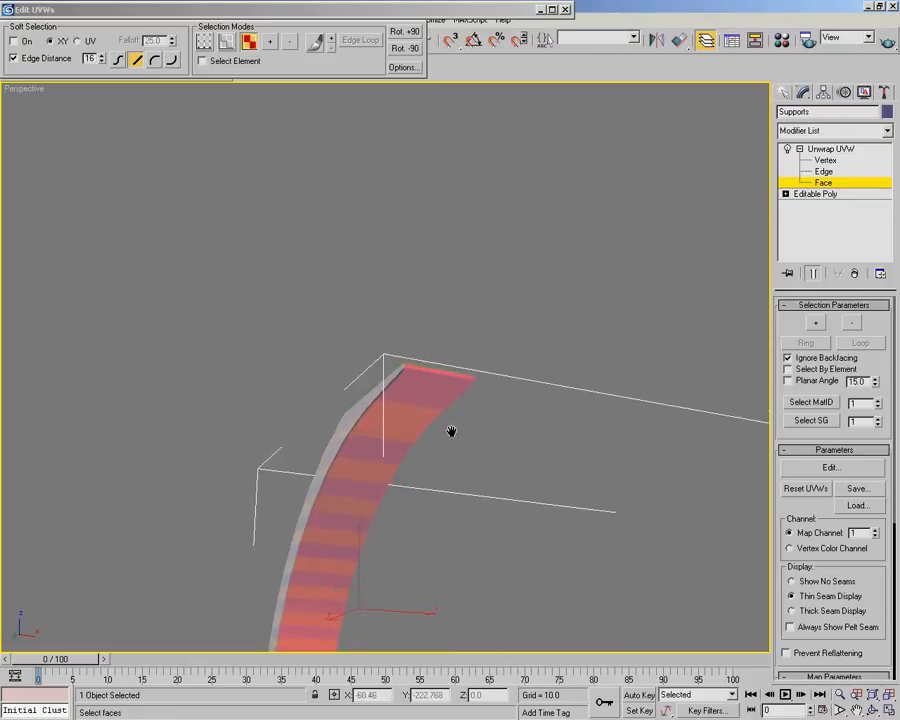
scroll(451, 425, up, 2)
scroll(456, 436, up, 4)
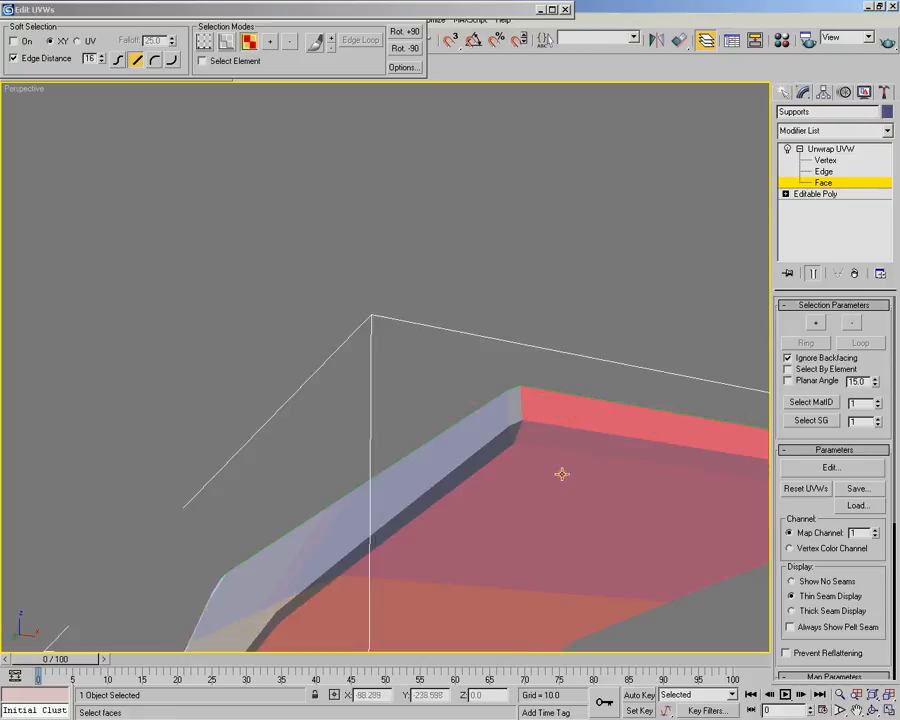
alt+middle_drag(565, 452, 563, 468)
scroll(561, 468, down, 4)
middle_drag(338, 476, 425, 480)
scroll(344, 355, up, 3)
scroll(462, 483, down, 1)
Break the selected inner strip off as its own shell, move it outside the UV square's left border and clear the selection
double_click(388, 16)
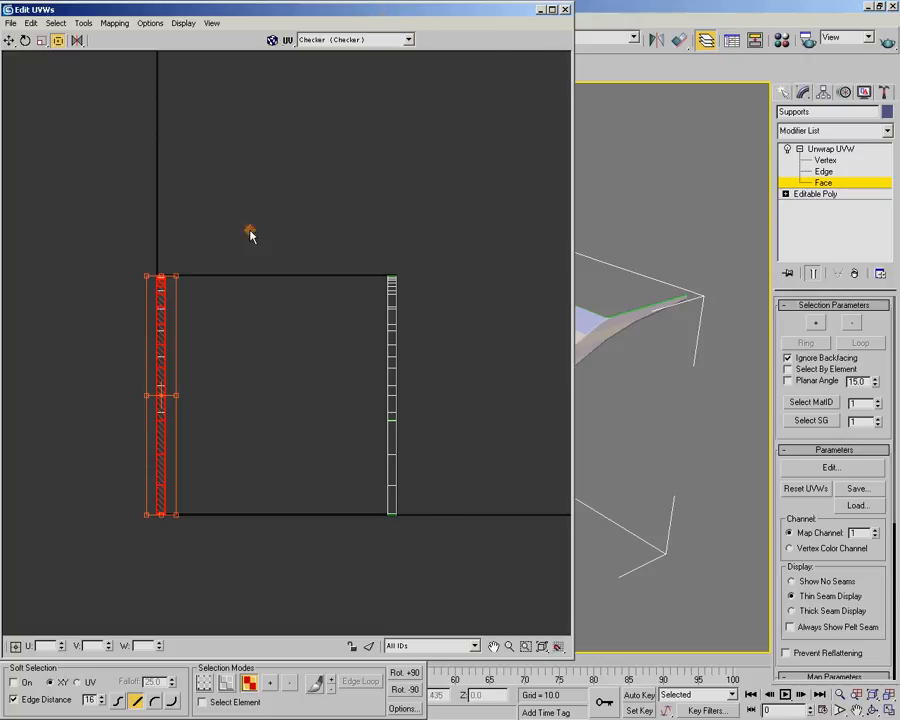
right_click(158, 302)
click(176, 362)
drag(160, 333, 86, 333)
click(337, 129)
Select the strip of inner-curve faces along the full length of the second bracket
double_click(428, 14)
alt+middle_drag(560, 320, 325, 396)
scroll(348, 411, up, 3)
drag(337, 124, 342, 615)
alt+middle_drag(394, 500, 391, 453)
middle_drag(331, 171, 347, 434)
middle_drag(371, 297, 362, 408)
Add the narrow face at the end of the second bracket to the inner-strip selection
scroll(326, 456, up, 5)
middle_drag(326, 456, 484, 351)
scroll(377, 420, down, 6)
scroll(408, 376, up, 5)
scroll(562, 372, down, 5)
scroll(484, 351, up, 5)
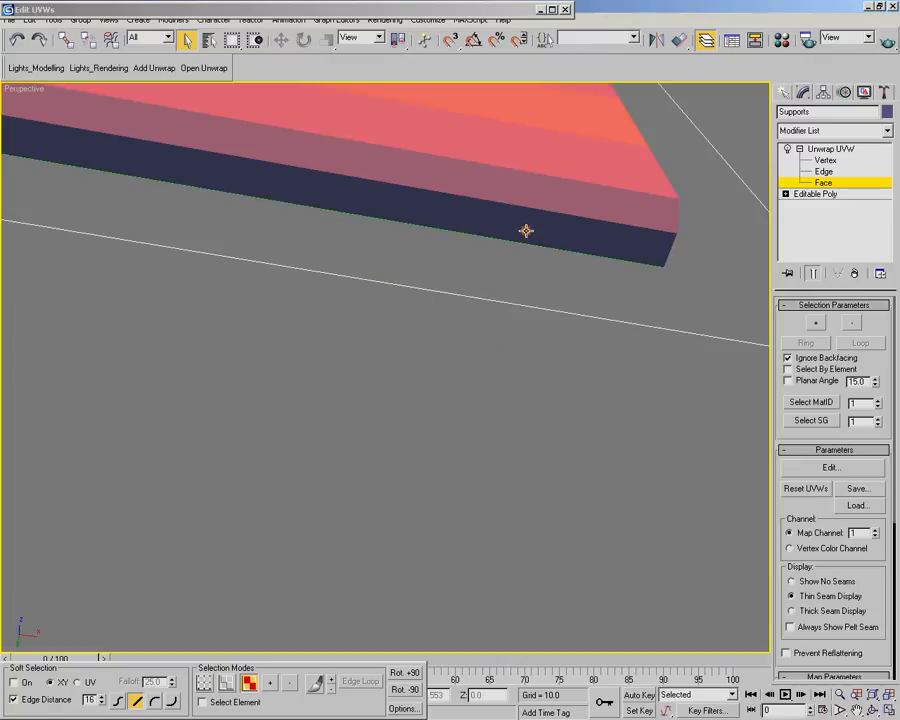
click(527, 228)
scroll(527, 224, down, 6)
mouse_move(460, 215)
alt+middle_down()
mouse_move(428, 299)
mouse_move(427, 246)
mouse_move(462, 210)
alt+middle_up()
Break the second bracket's inner strip off as a shell and move it outside the UV square's right border
right_click(436, 10)
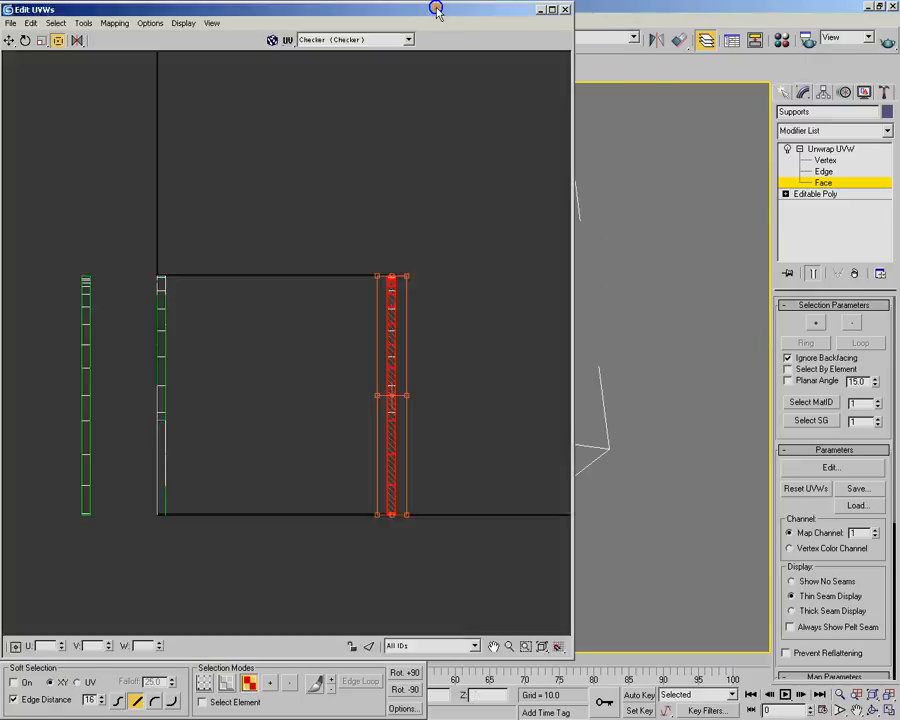
right_click(392, 293)
click(416, 354)
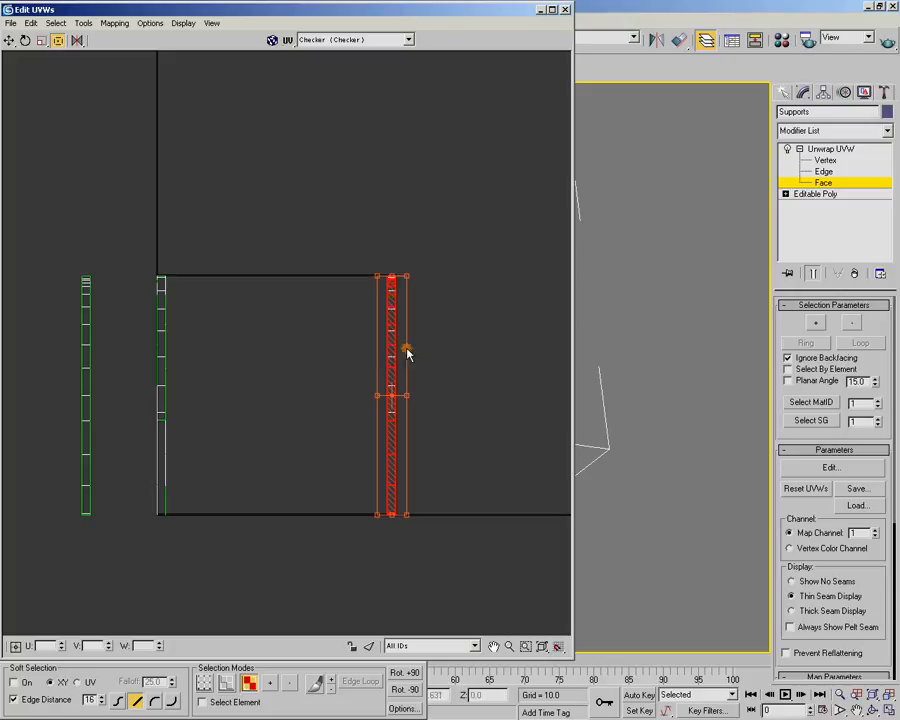
drag(392, 348, 447, 348)
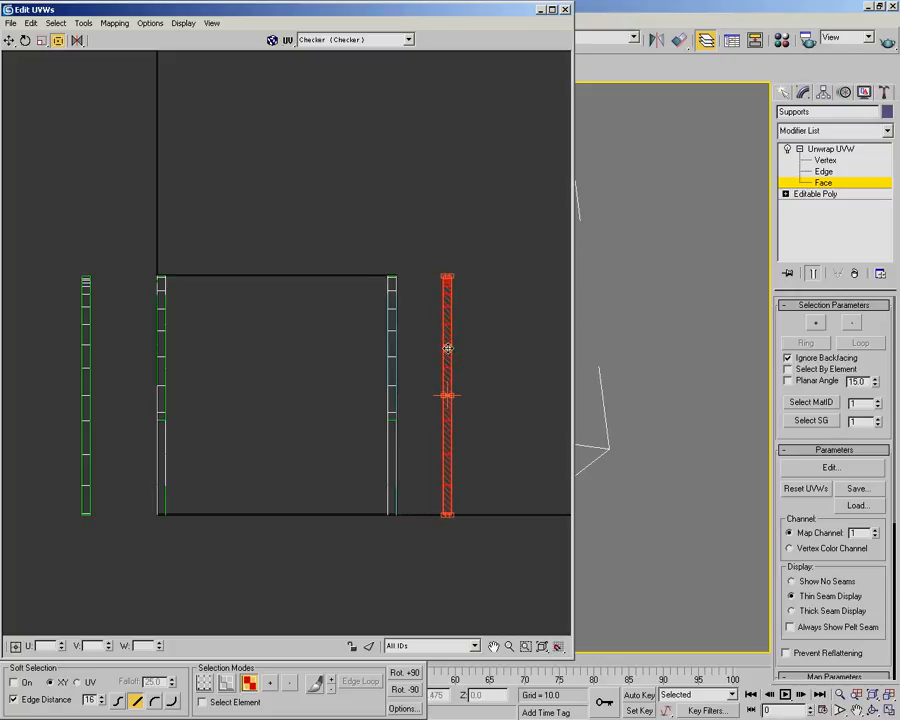
Select the second bracket's outer-curve faces, break them off and place the shell between the UV square and its inner strip
right_click(337, 12)
alt+middle_drag(378, 170, 394, 474)
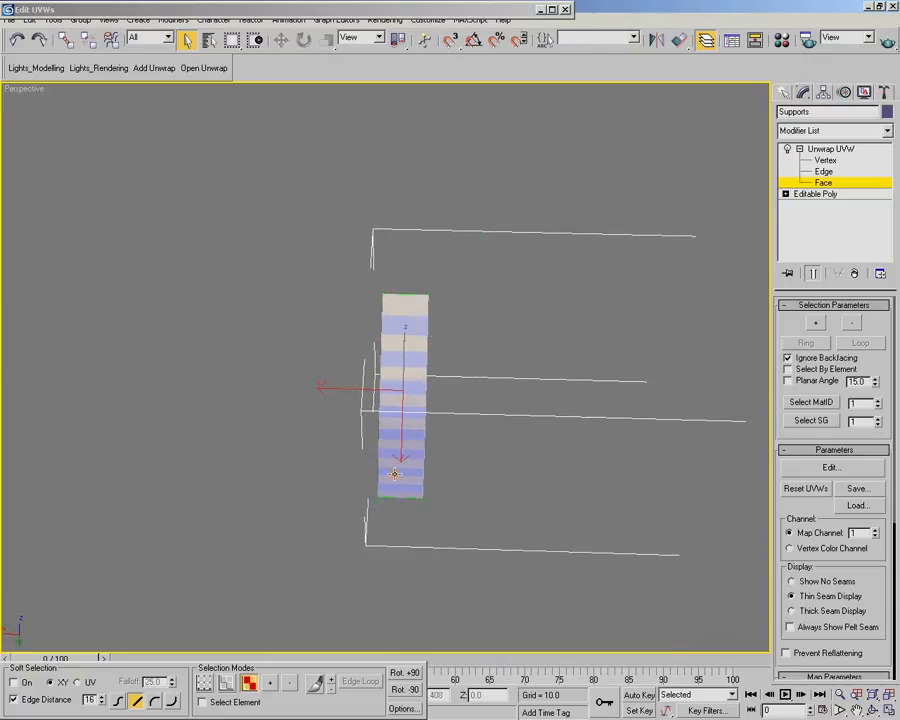
click(410, 298)
right_click(395, 15)
right_click(394, 308)
click(419, 372)
drag(396, 331, 417, 331)
Break the first bracket's outer-curve faces off, place the shell between its inner strip and the UV square, and clear the selection
right_click(424, 10)
alt+middle_drag(586, 229, 449, 362)
drag(414, 516, 424, 227)
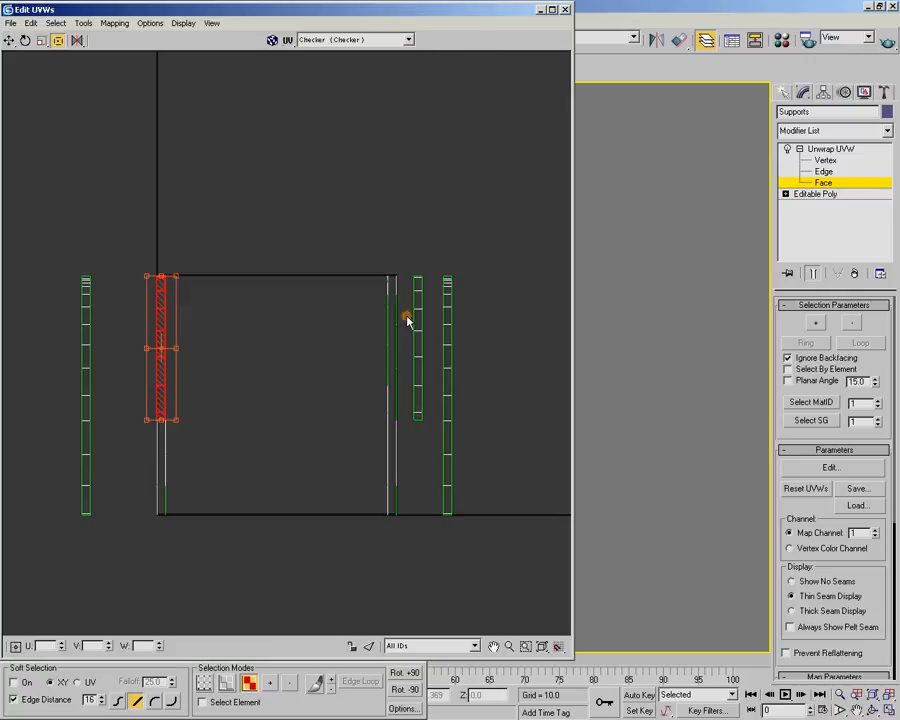
right_click(163, 327)
click(175, 382)
drag(153, 366, 131, 363)
click(286, 115)
Select the collapsed side faces at the UV square's left border and check on the bracket which side they cover
right_click(297, 8)
alt+middle_drag(380, 250, 344, 317)
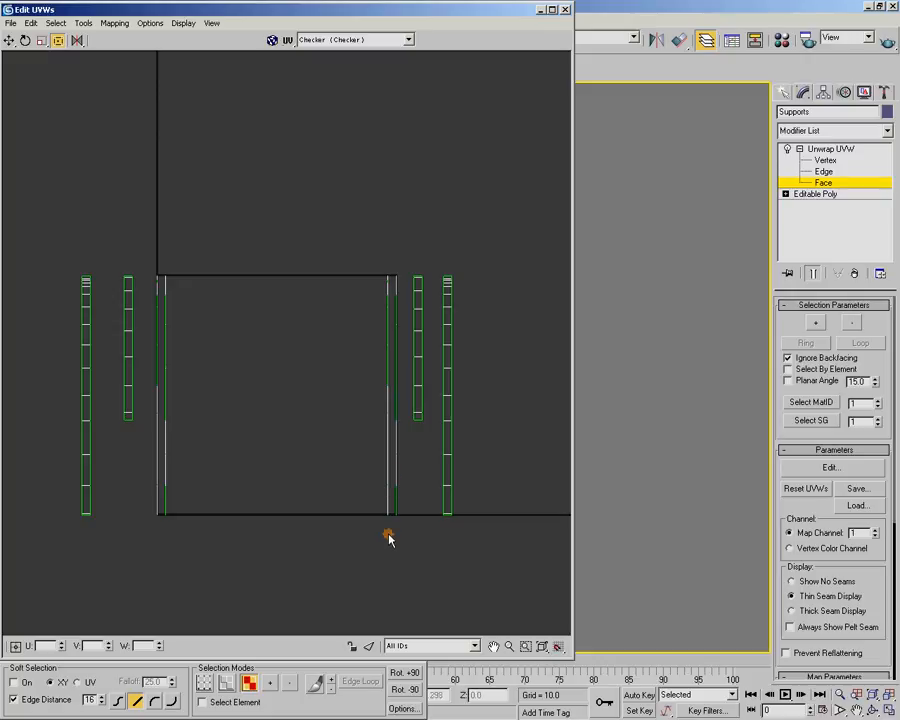
middle_drag(227, 536, 201, 486)
scroll(243, 518, up, 1)
middle_drag(170, 356, 187, 338)
drag(110, 165, 118, 508)
double_click(373, 13)
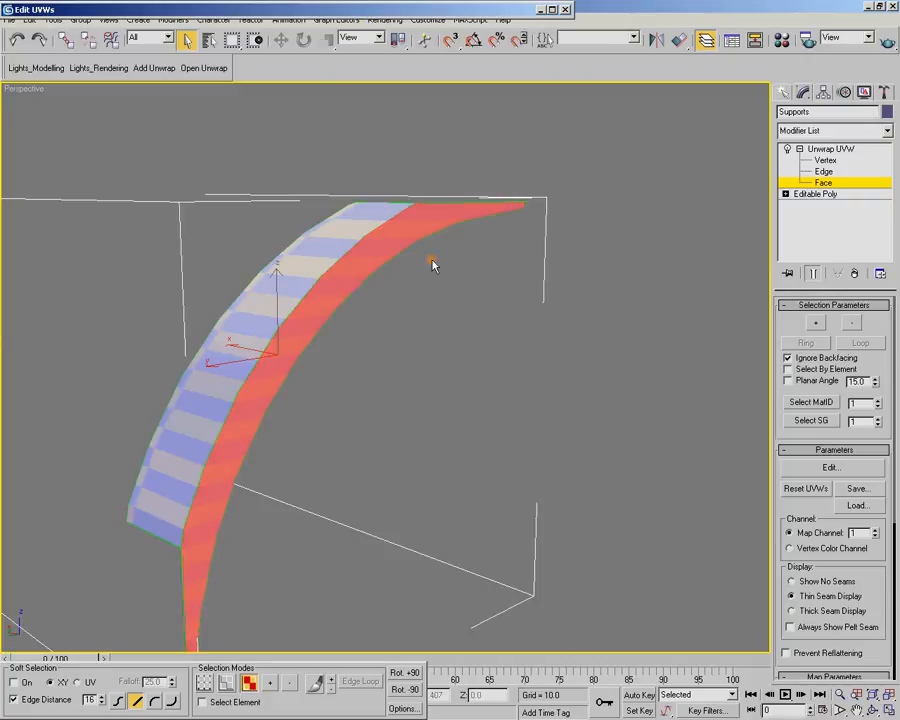
alt+middle_drag(389, 241, 386, 406)
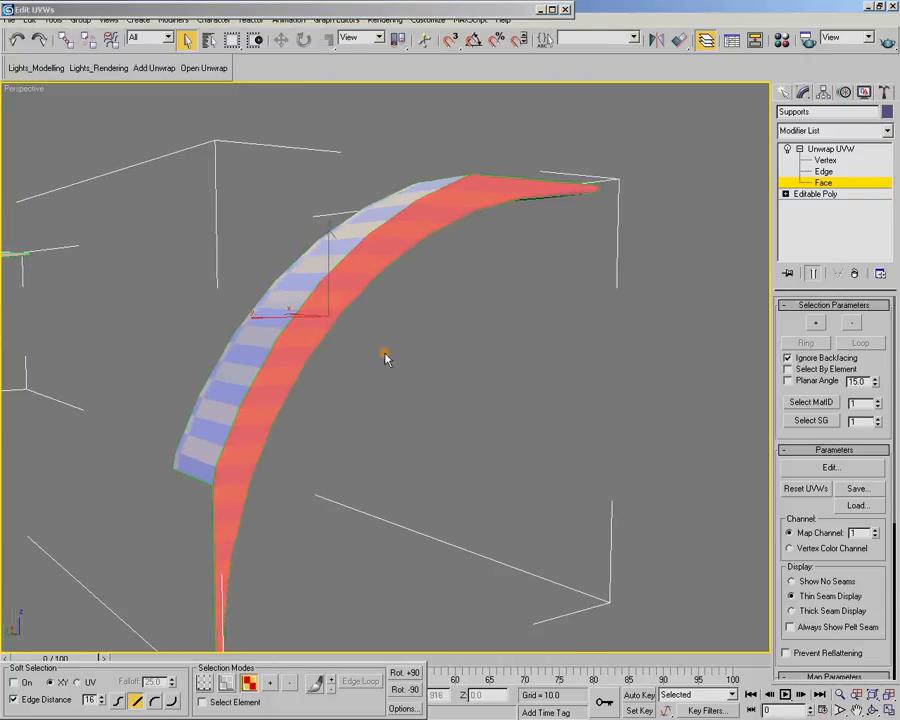
double_click(324, 12)
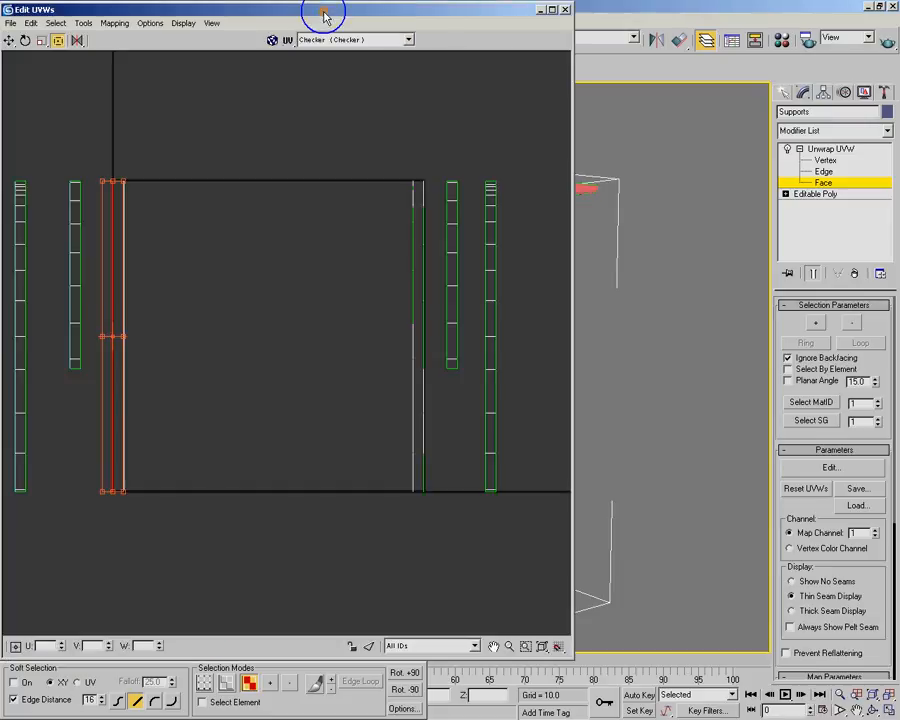
Show edged faces in the viewport and examine the selected side faces along the bracket's curve
click(116, 23)
click(432, 105)
double_click(482, 12)
alt+middle_drag(436, 170, 403, 296)
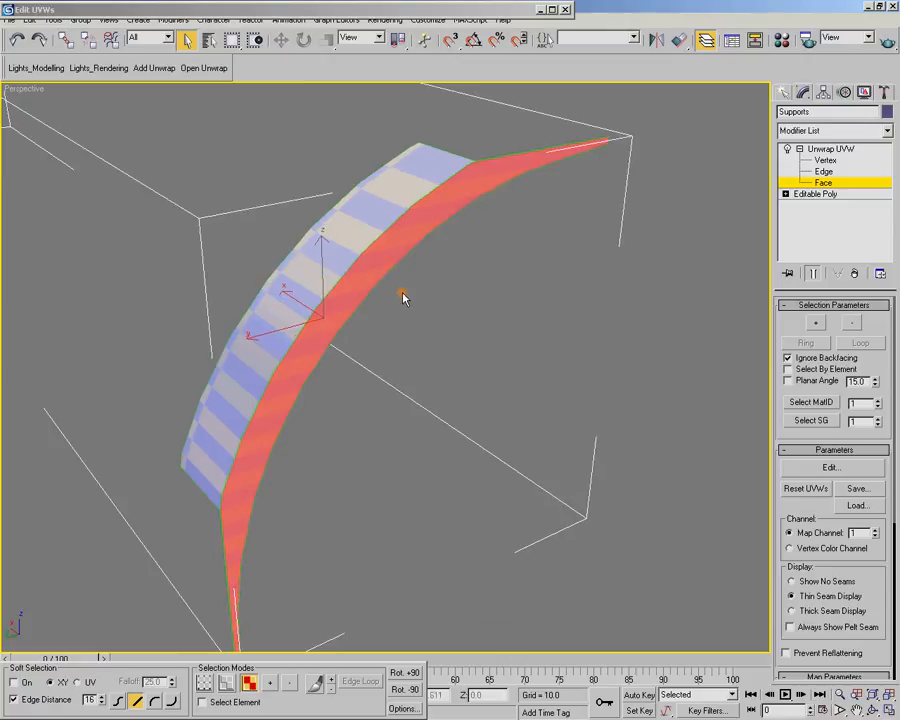
key(F4)
scroll(458, 241, up, 3)
middle_drag(458, 241, 393, 392)
scroll(393, 392, up, 4)
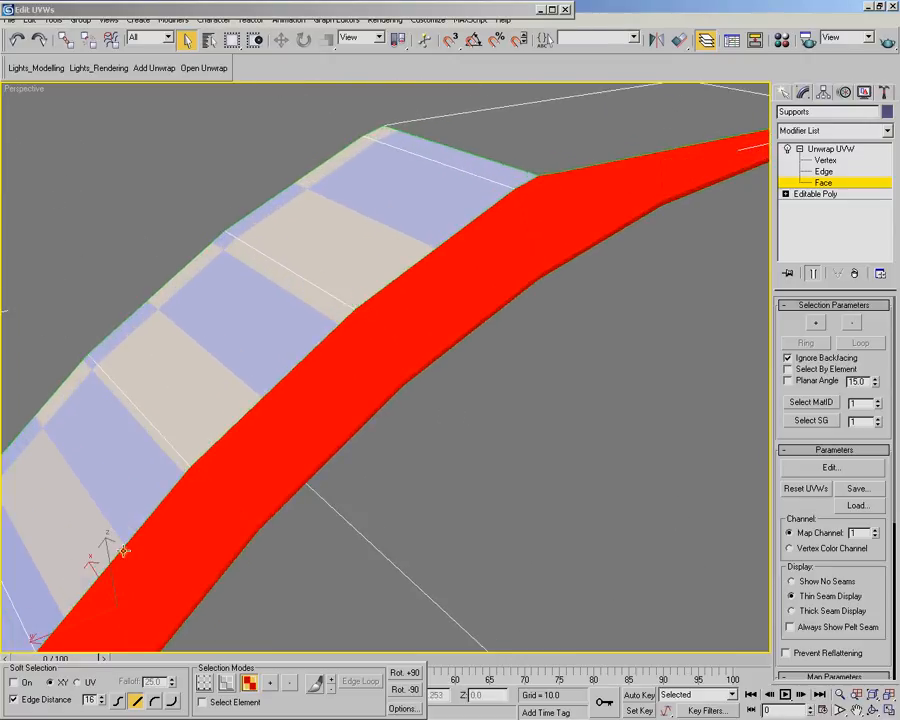
alt+middle_drag(477, 237, 441, 380)
scroll(448, 464, down, 2)
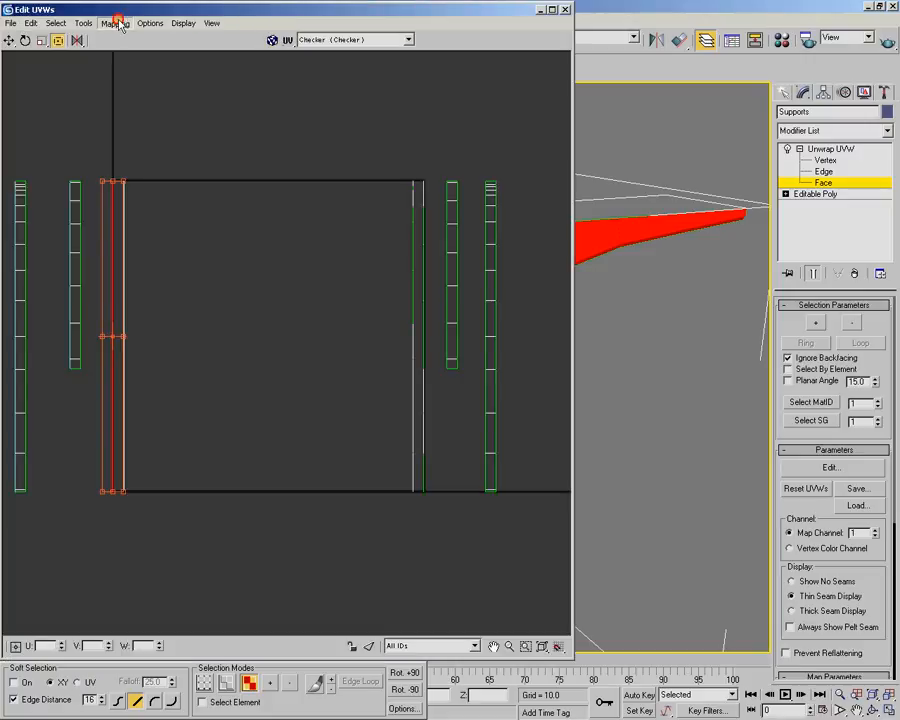
Flatten-map the selected side faces with a 45.0 face angle threshold and 0.02 spacing, and move the curved shell below the UV square
click(115, 22)
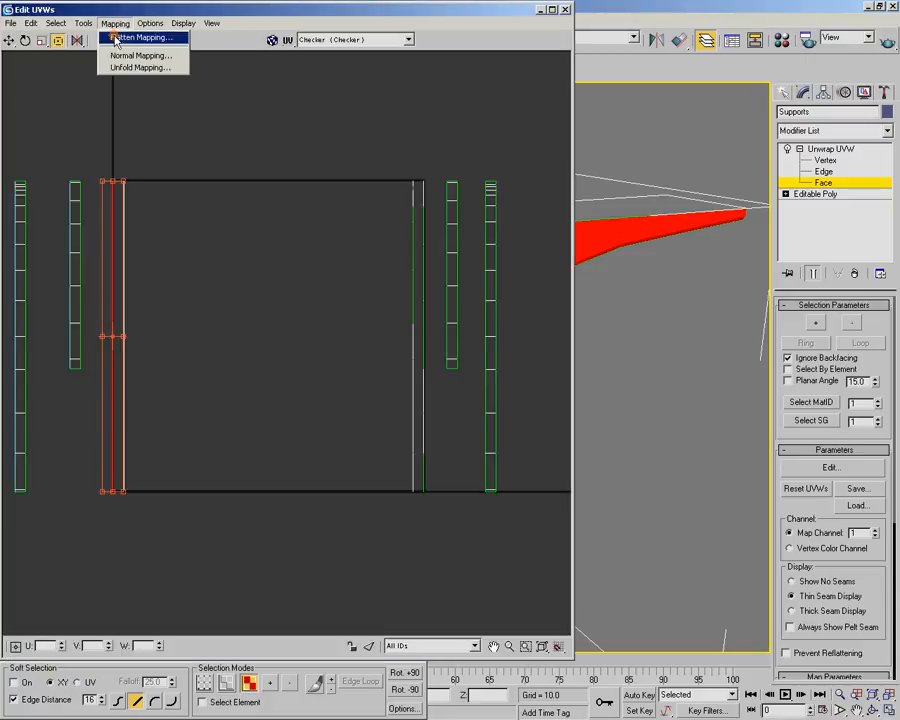
click(117, 38)
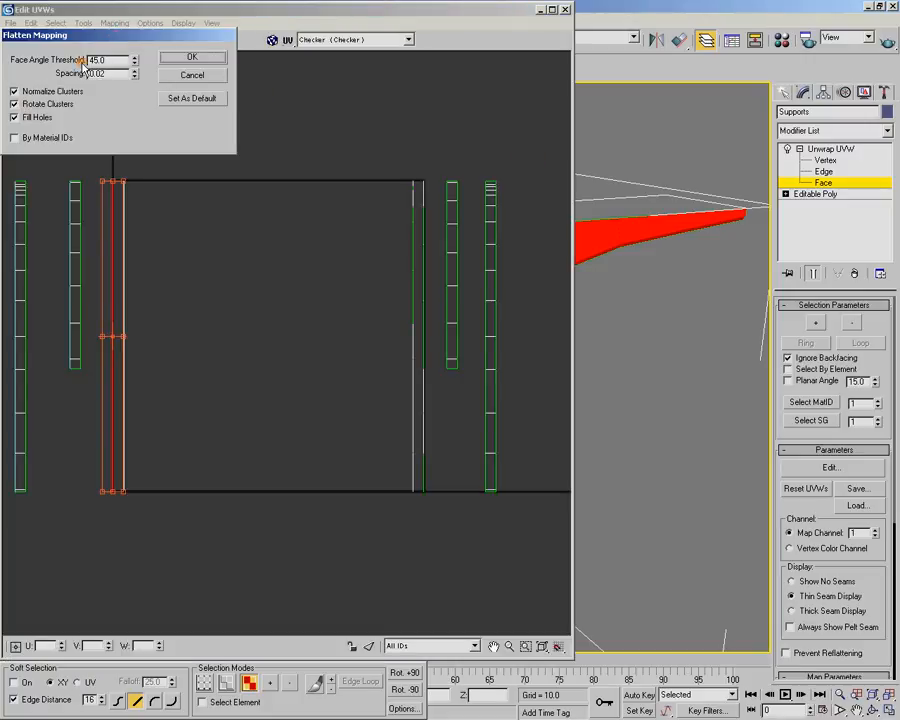
click(175, 60)
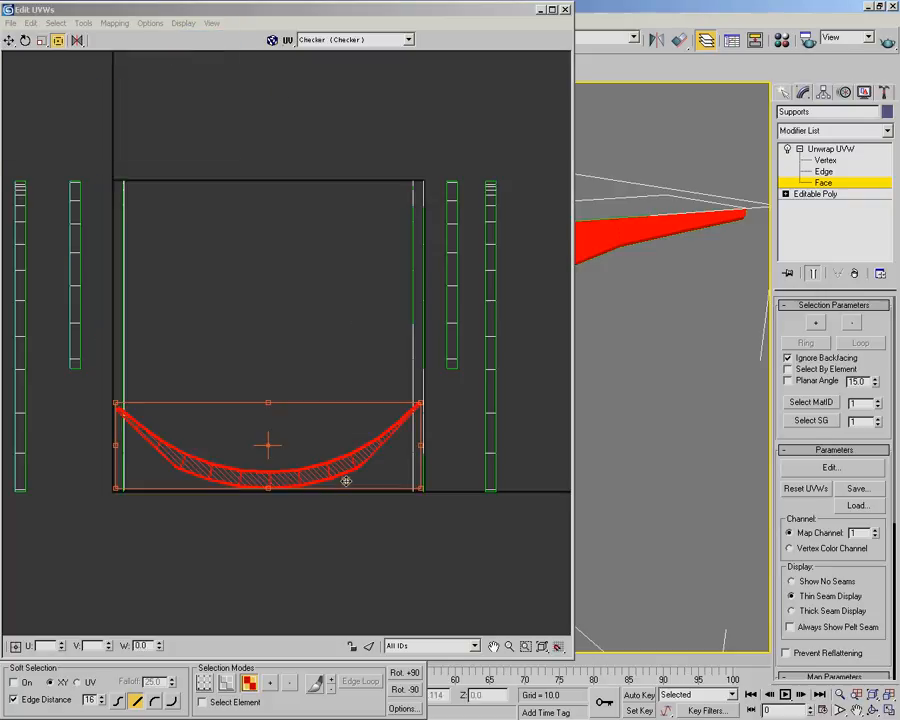
middle_drag(311, 396, 335, 281)
scroll(297, 320, up, 6)
scroll(297, 431, up, 2)
scroll(296, 428, down, 8)
drag(290, 430, 293, 549)
Select the bracket's remaining side faces at the UV square's left border and flatten-map them with the same settings
drag(140, 124, 209, 458)
click(114, 23)
click(130, 37)
click(184, 55)
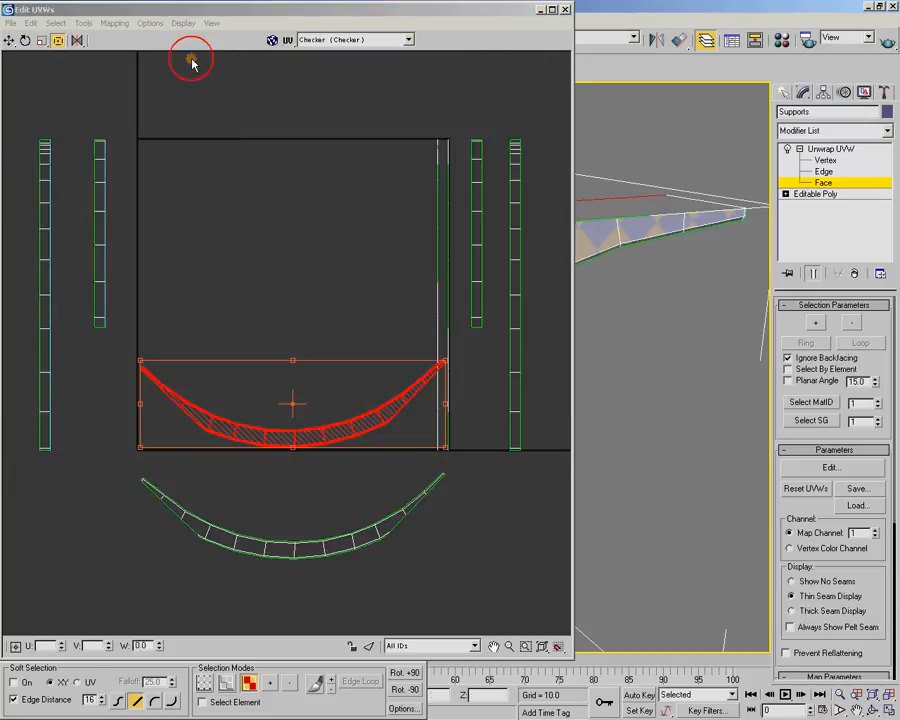
Move the new curved shell below the UV square and nest it closely above the first curved shell
drag(295, 435, 298, 505)
middle_drag(298, 505, 273, 363)
scroll(259, 286, up, 5)
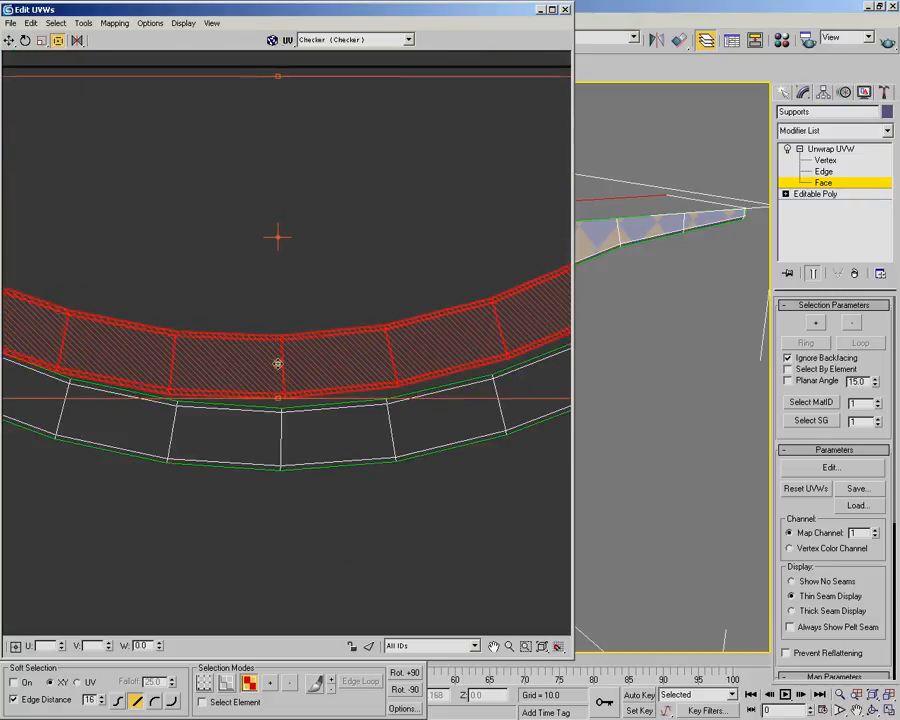
scroll(285, 367, down, 3)
scroll(285, 367, up, 3)
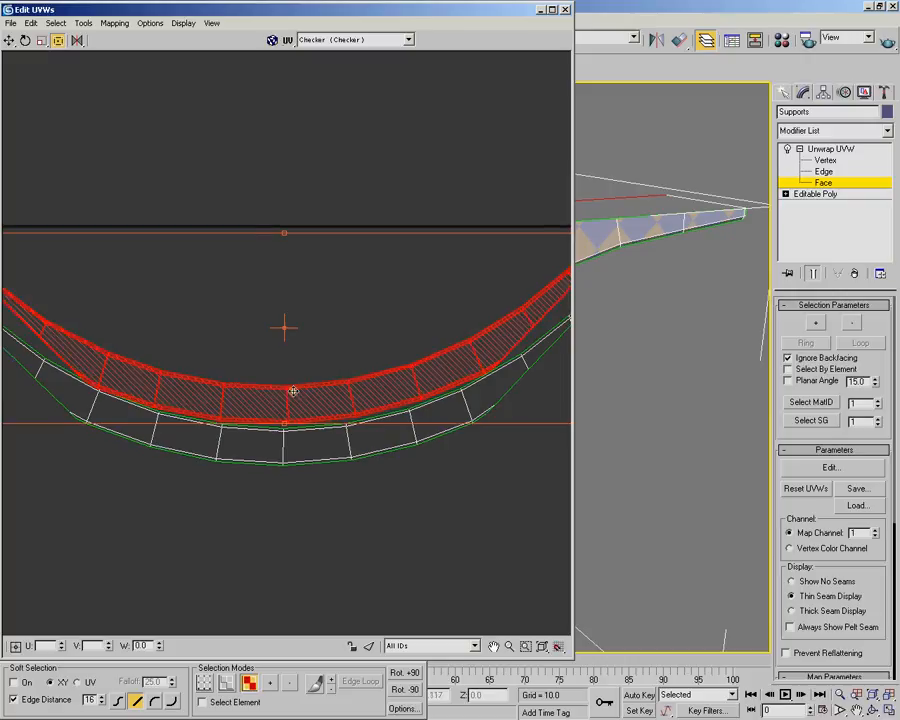
drag(291, 394, 294, 393)
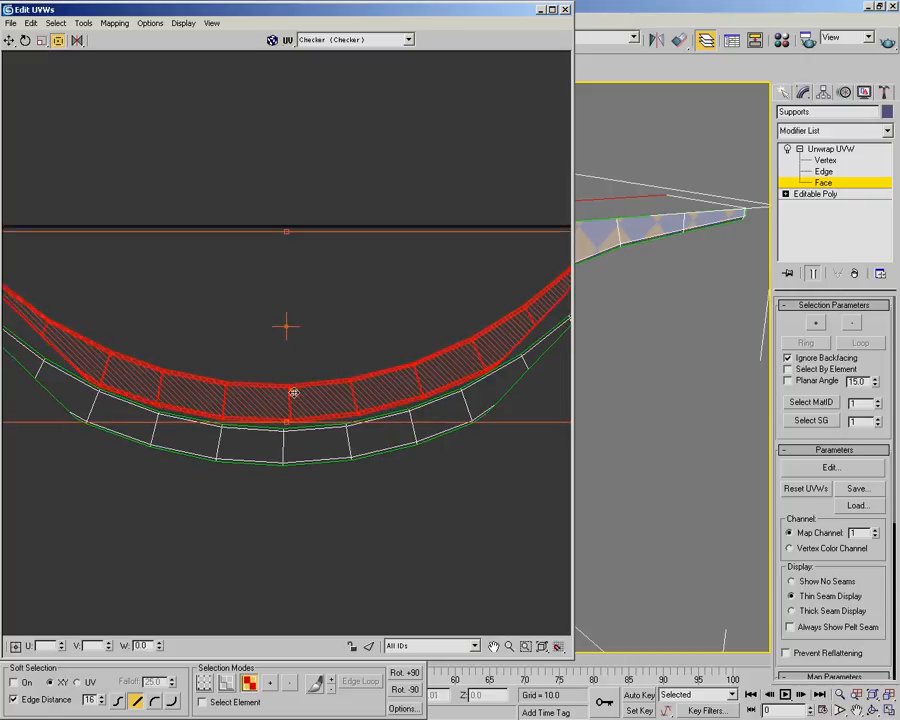
Flatten-map the side faces just inside the UV square's right border and move the resulting curved shell above the square
scroll(291, 253, down, 2)
click(302, 194)
scroll(302, 194, down, 1)
middle_drag(302, 194, 234, 206)
drag(337, 157, 355, 478)
click(114, 22)
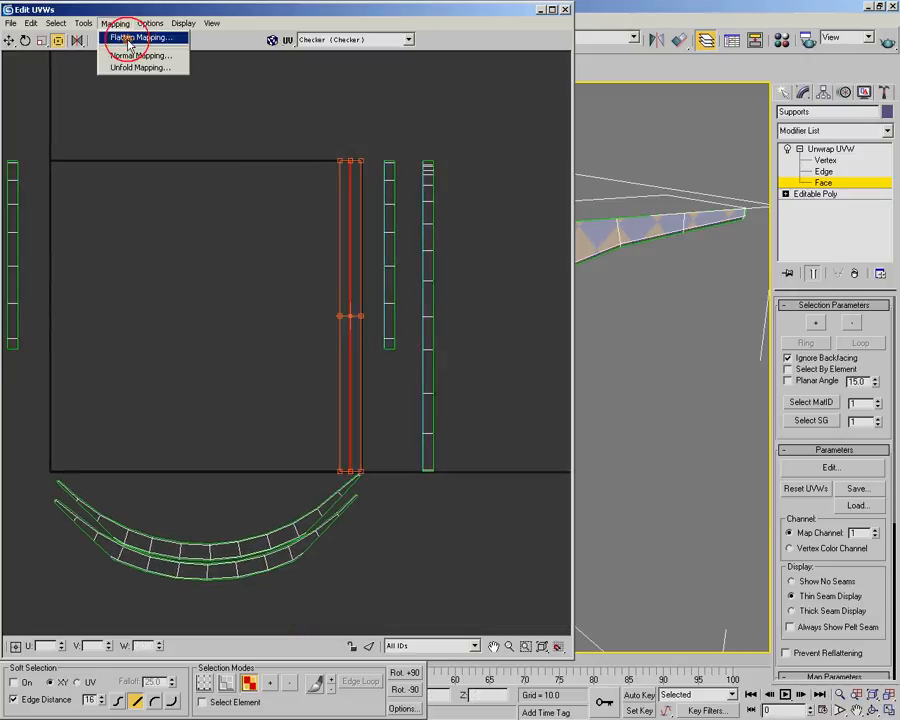
click(126, 34)
click(202, 58)
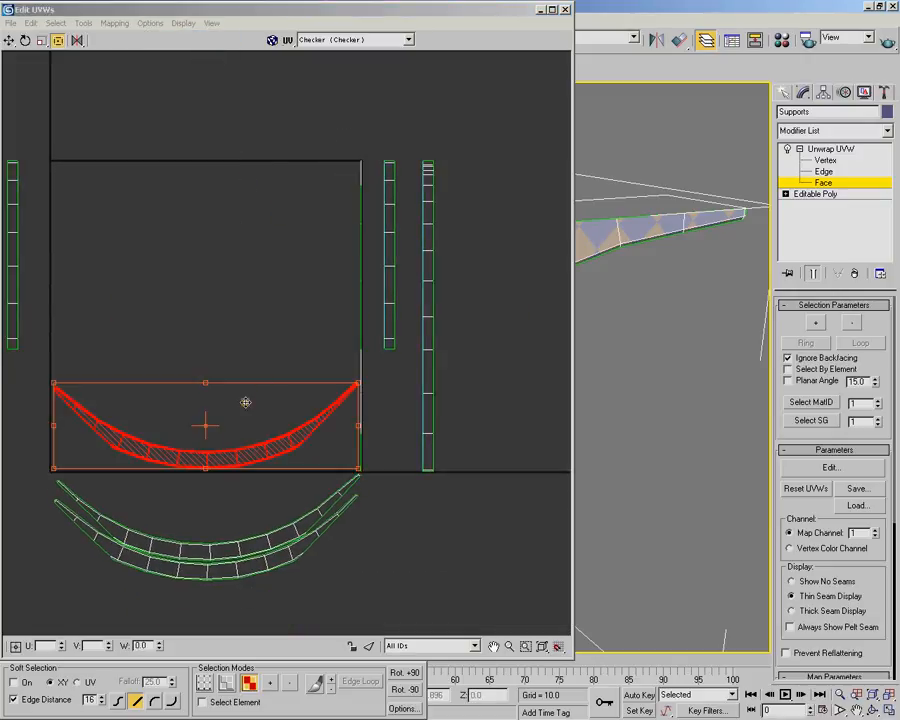
drag(226, 458, 238, 141)
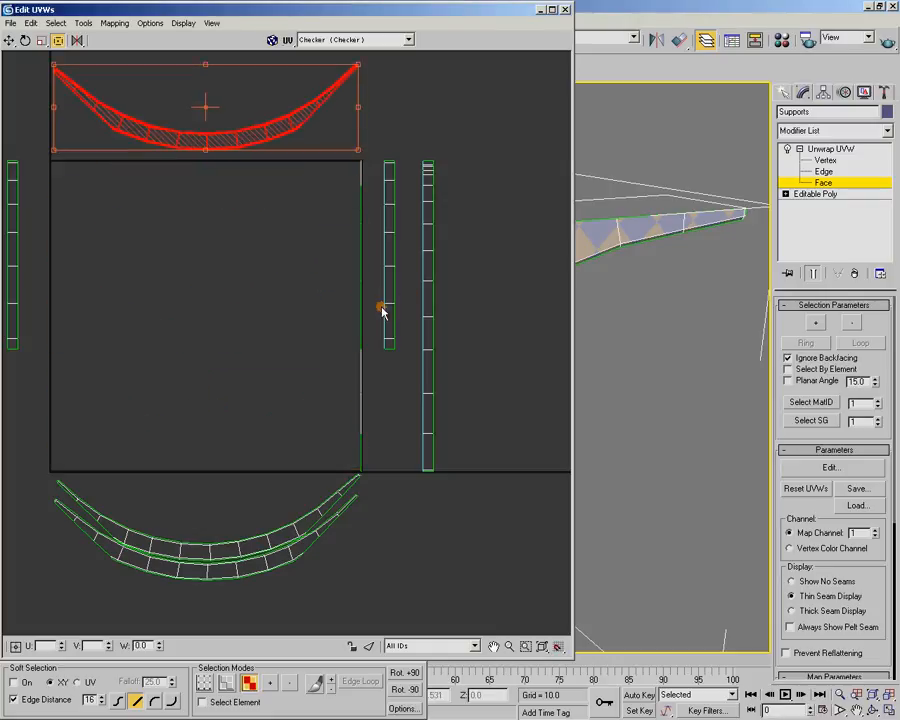
Select the remaining side faces on the UV square's right border and flatten-map them
drag(350, 153, 370, 477)
click(114, 23)
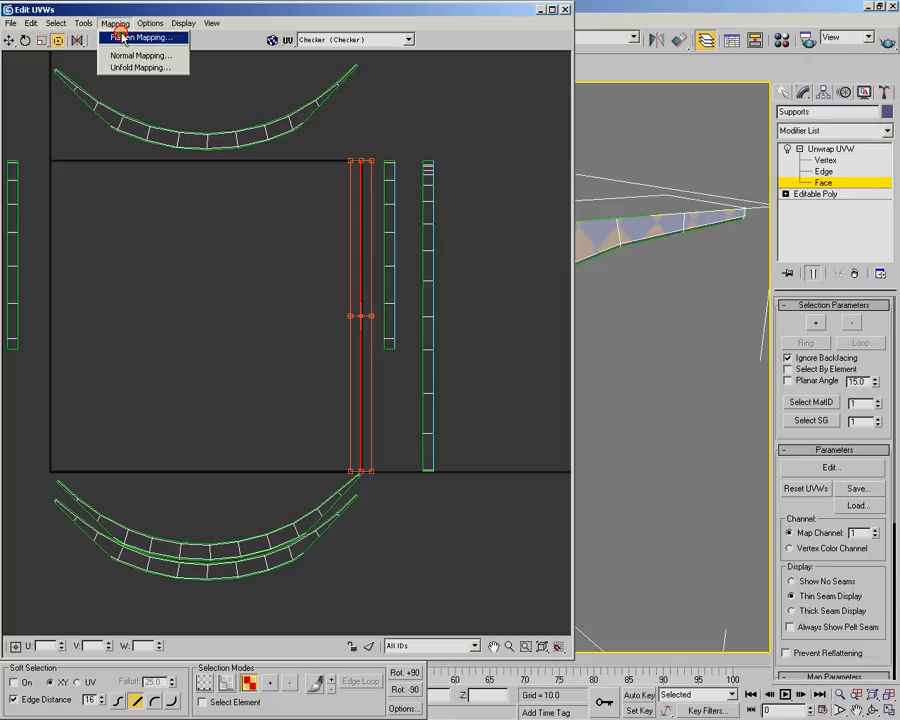
click(135, 38)
click(177, 56)
Move the new curved shell above the UV square, nest it closely over the curved shell already there, and deselect it
drag(201, 456, 201, 115)
scroll(251, 307, up, 5)
scroll(308, 338, down, 2)
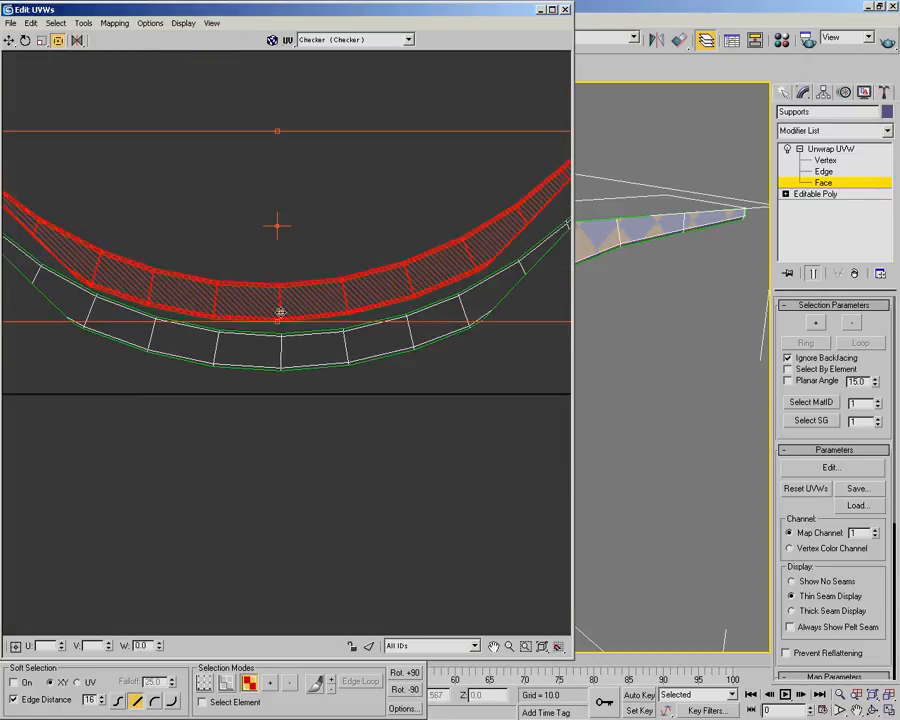
drag(266, 304, 270, 310)
click(310, 452)
scroll(291, 377, down, 5)
scroll(283, 363, up, 3)
middle_drag(268, 318, 285, 297)
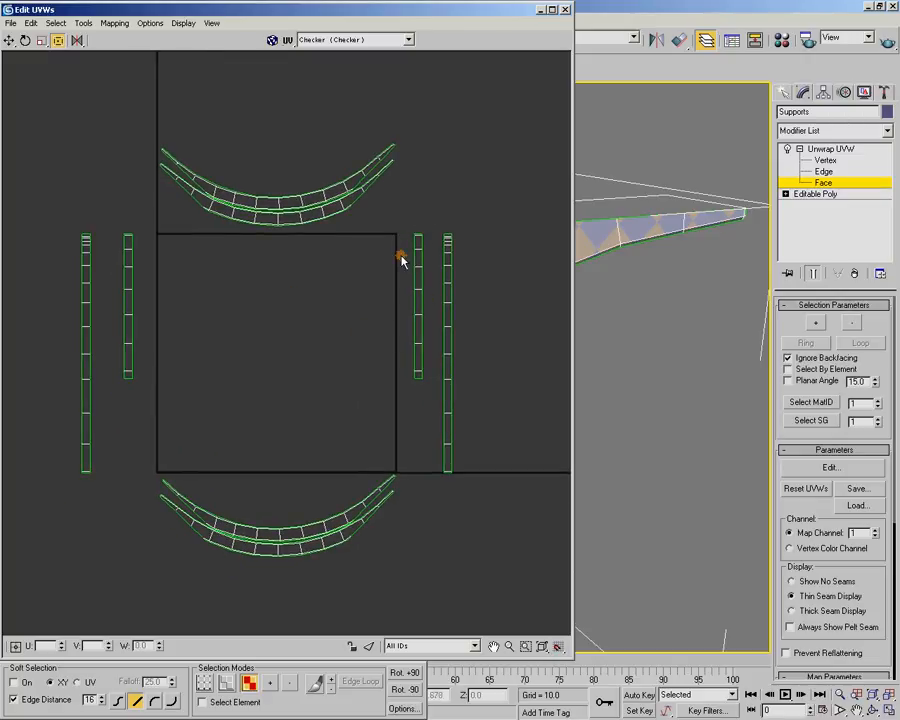
Turn off edged faces in the viewport while viewing the bracket's broad curved face
alt+middle_drag(605, 311, 522, 259)
alt+middle_drag(705, 342, 649, 372)
key(F4)
Unfold-map the long strip left of the UV square with normalized clusters, and move the widened shell back outside the square
drag(62, 195, 108, 492)
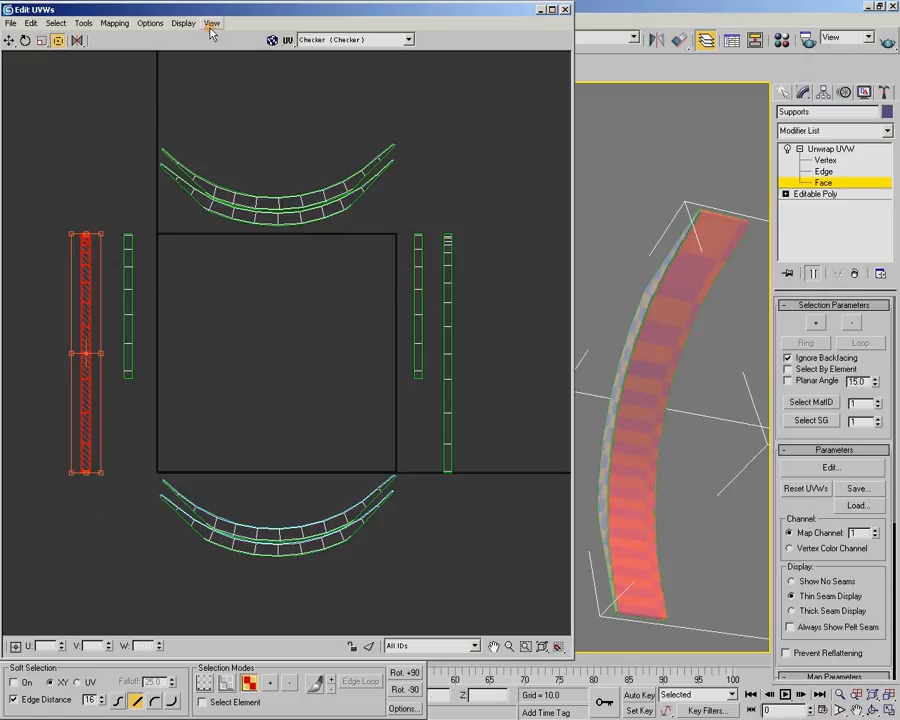
click(115, 23)
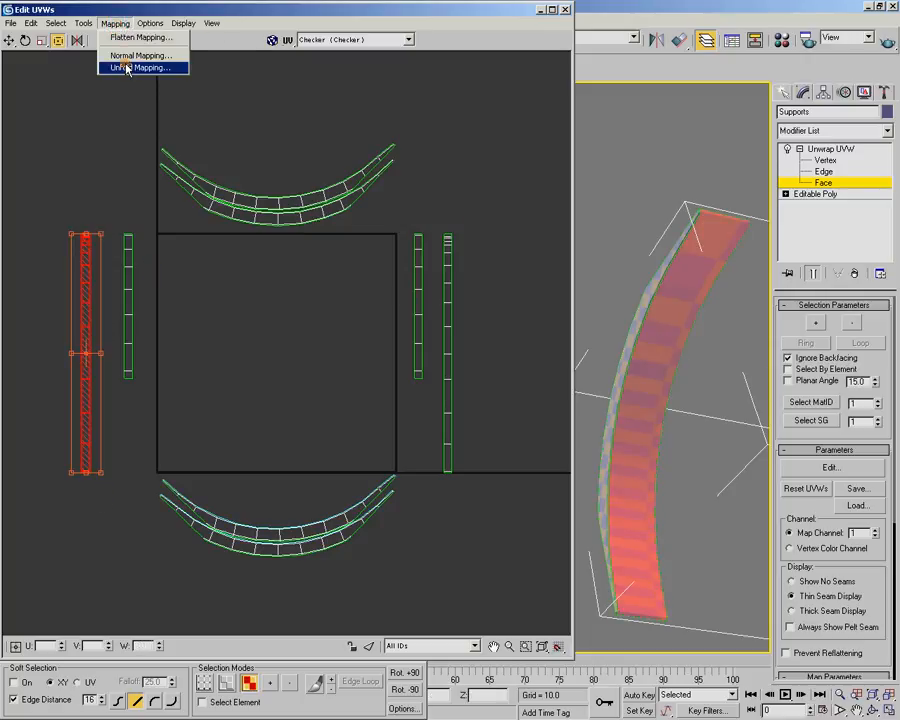
click(127, 67)
click(190, 57)
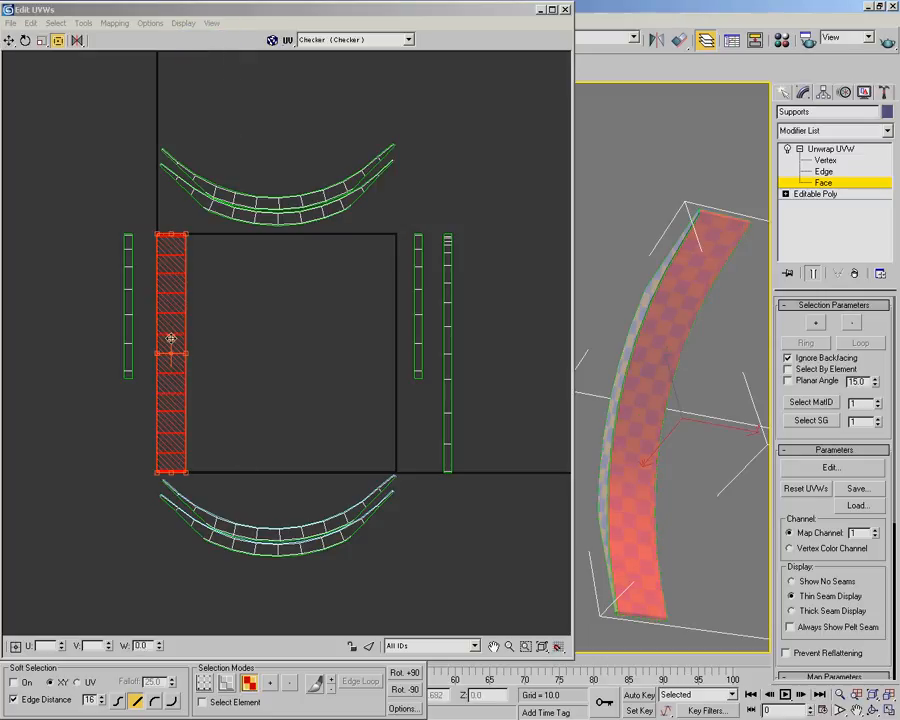
drag(171, 338, 84, 313)
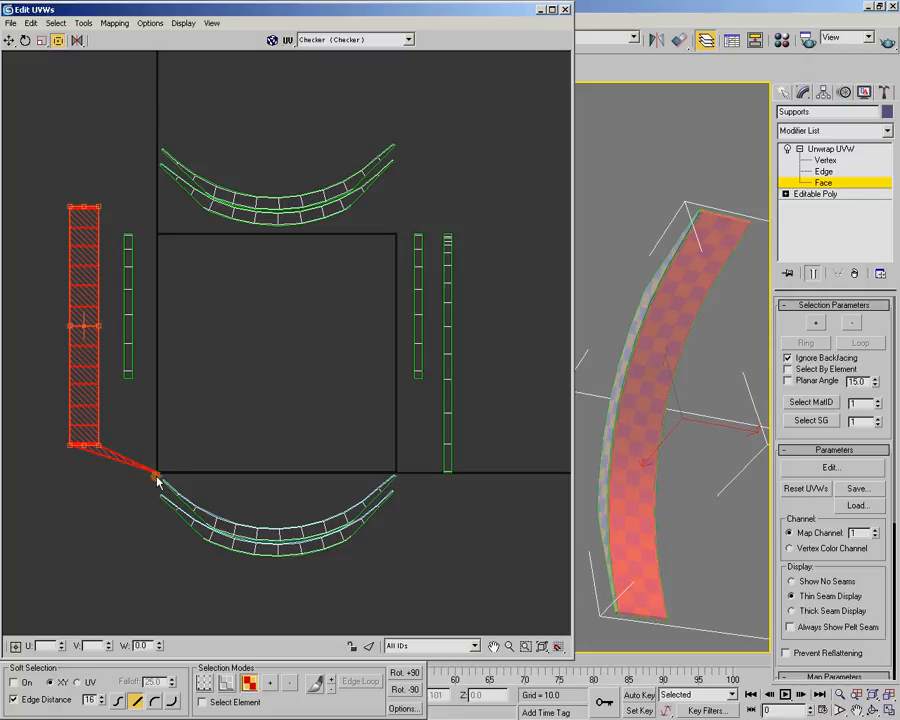
middle_drag(169, 474, 249, 418)
scroll(251, 418, up, 7)
scroll(153, 458, up, 4)
scroll(165, 368, down, 10)
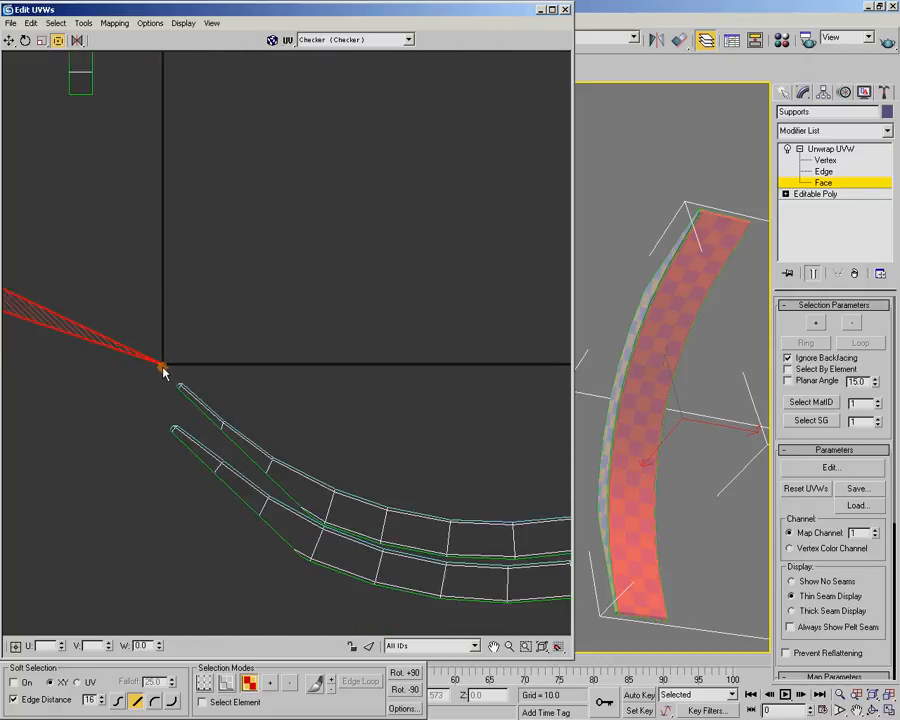
mouse_move(112, 388)
middle_down()
mouse_move(131, 402)
mouse_move(139, 383)
mouse_move(117, 382)
mouse_move(125, 383)
middle_up()
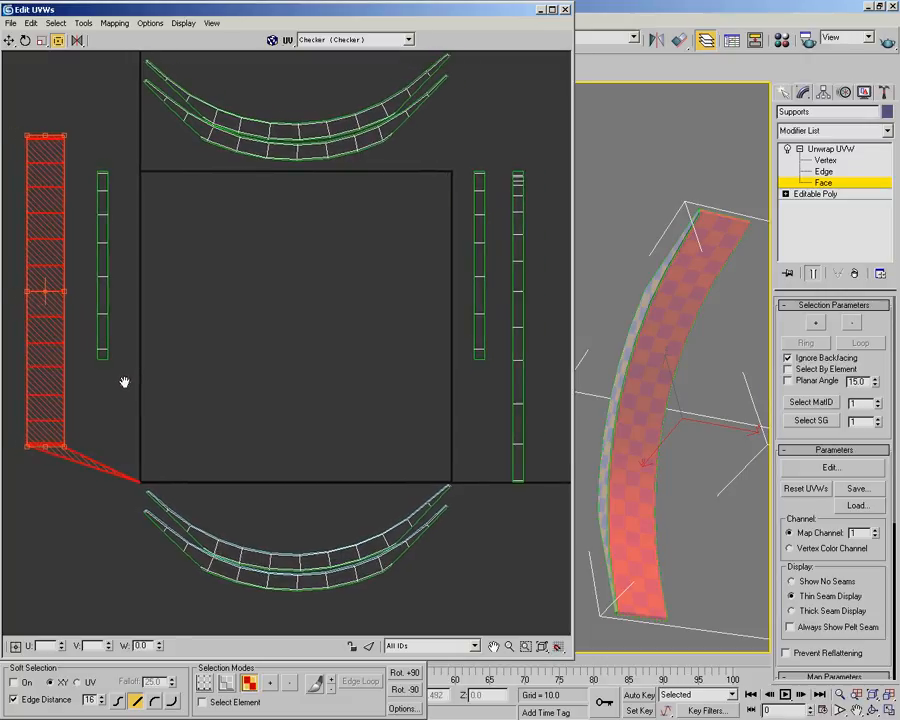
Unfold-map the long strip by walking to the closest face without normalizing clusters, and pack it recursively with 0.02 spacing and normalized clusters
click(114, 22)
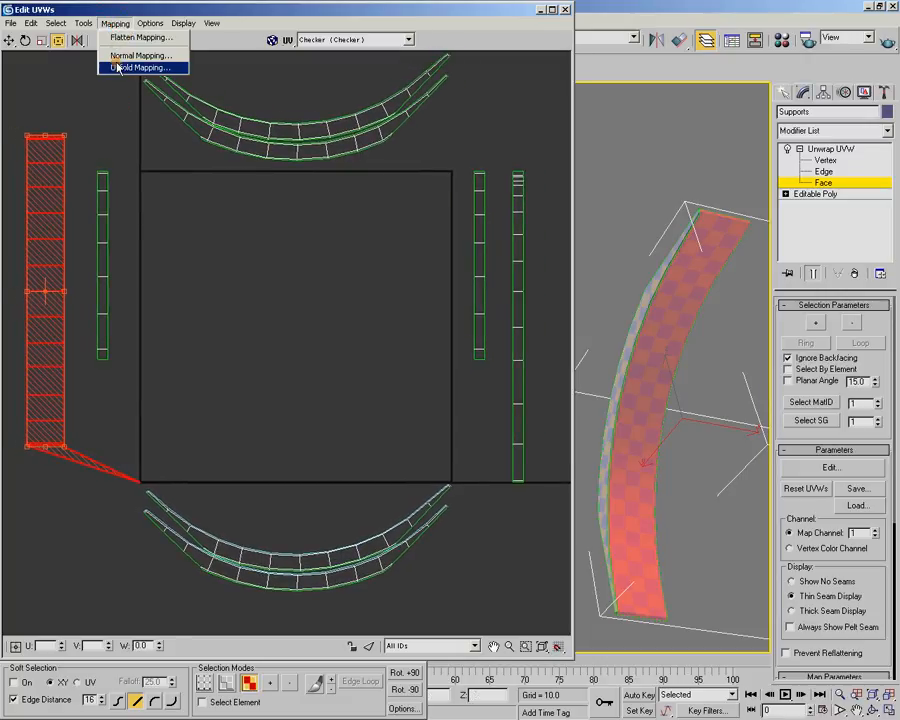
click(115, 66)
click(28, 92)
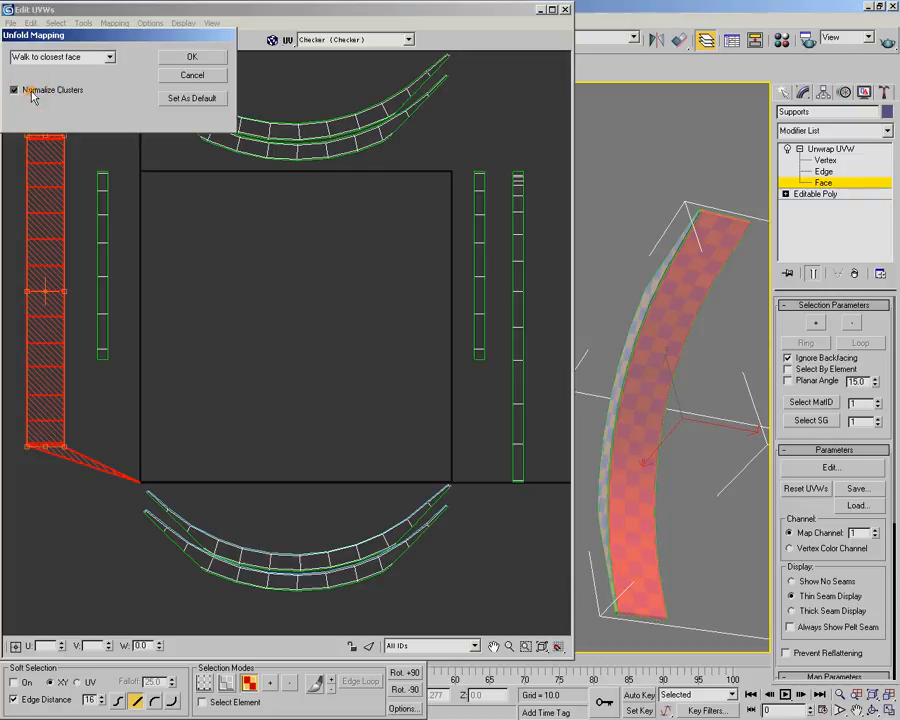
click(185, 57)
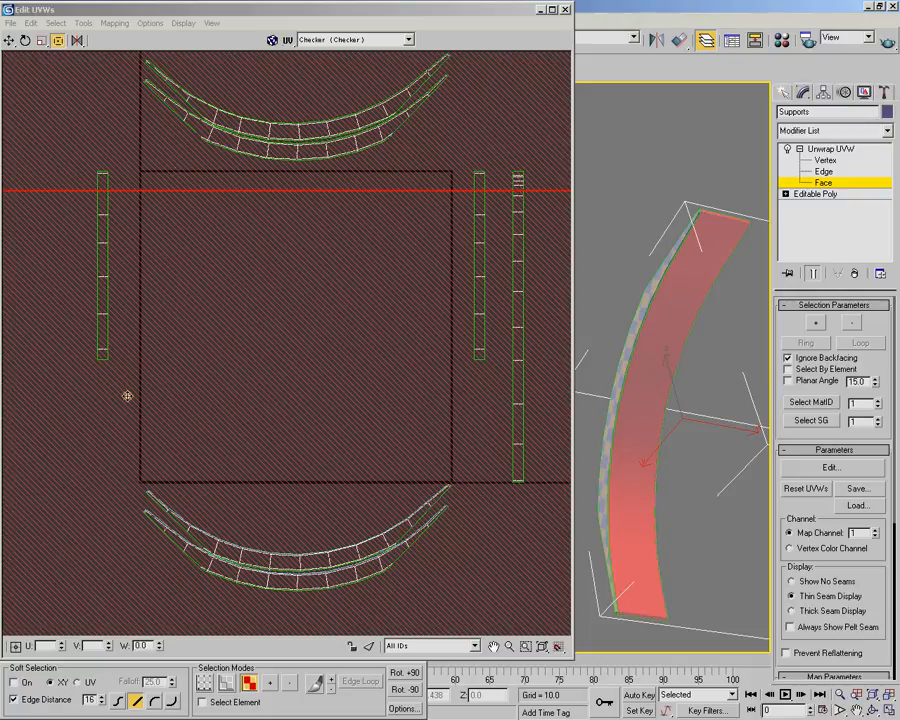
click(84, 23)
click(99, 176)
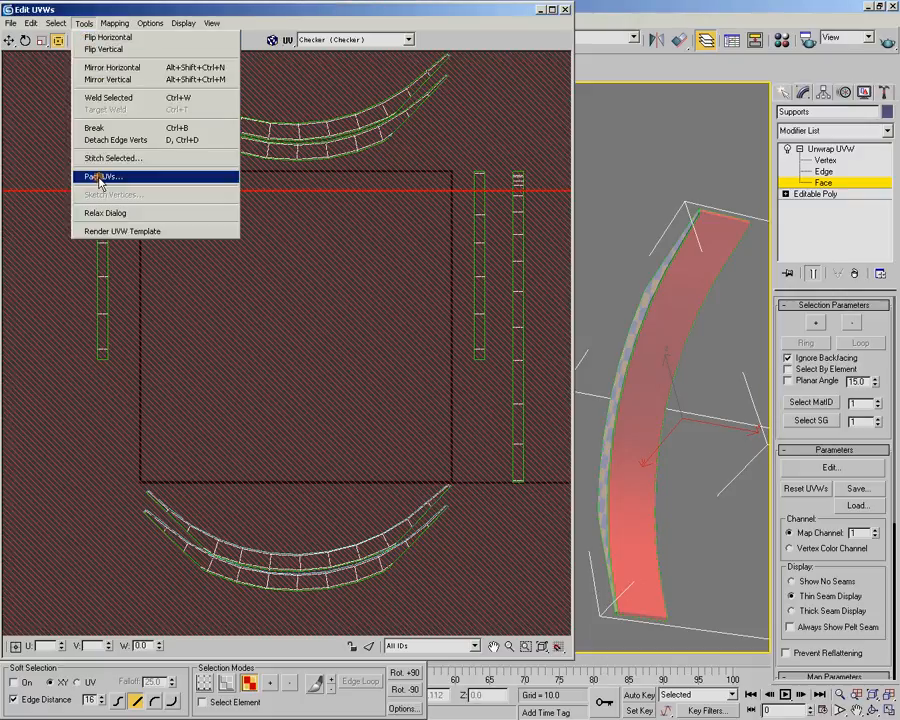
click(48, 80)
click(190, 58)
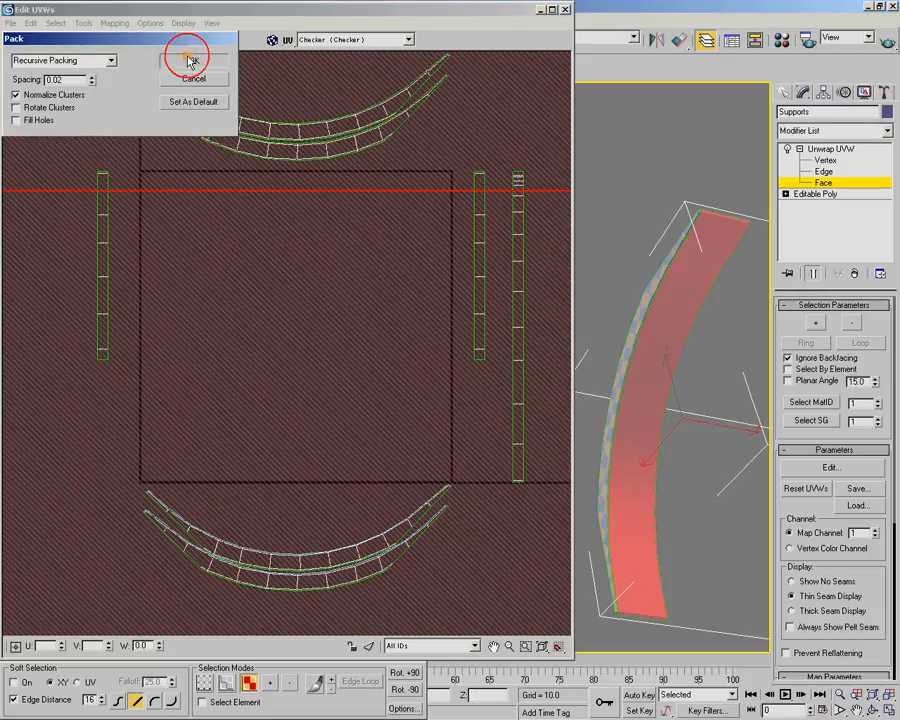
Rotate the packed long strip +90 degrees and place it left of the UV square, beside the short strip
drag(261, 468, 205, 417)
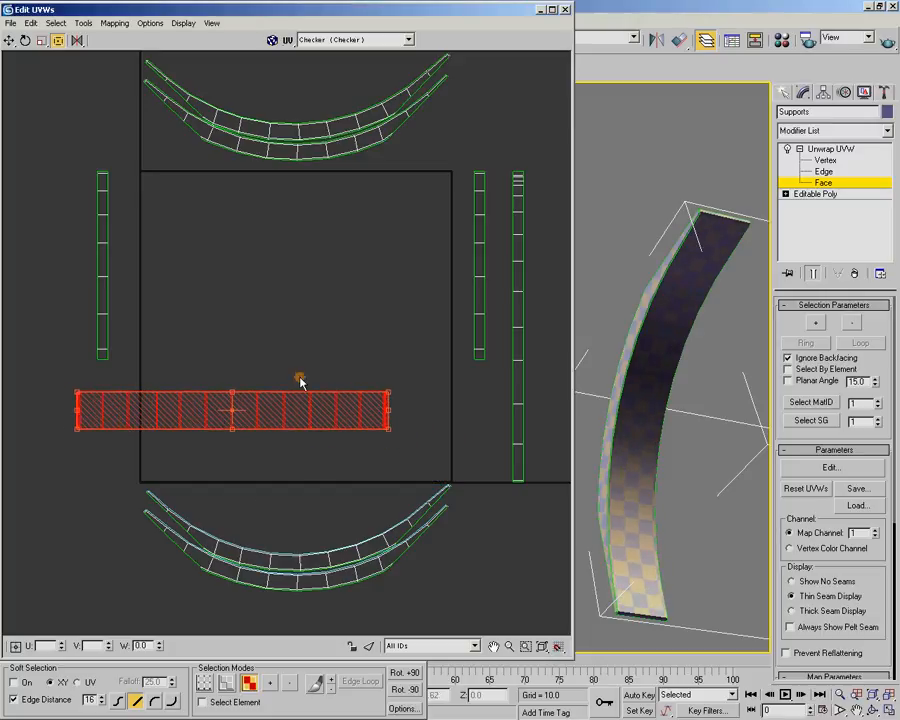
middle_drag(255, 425, 292, 426)
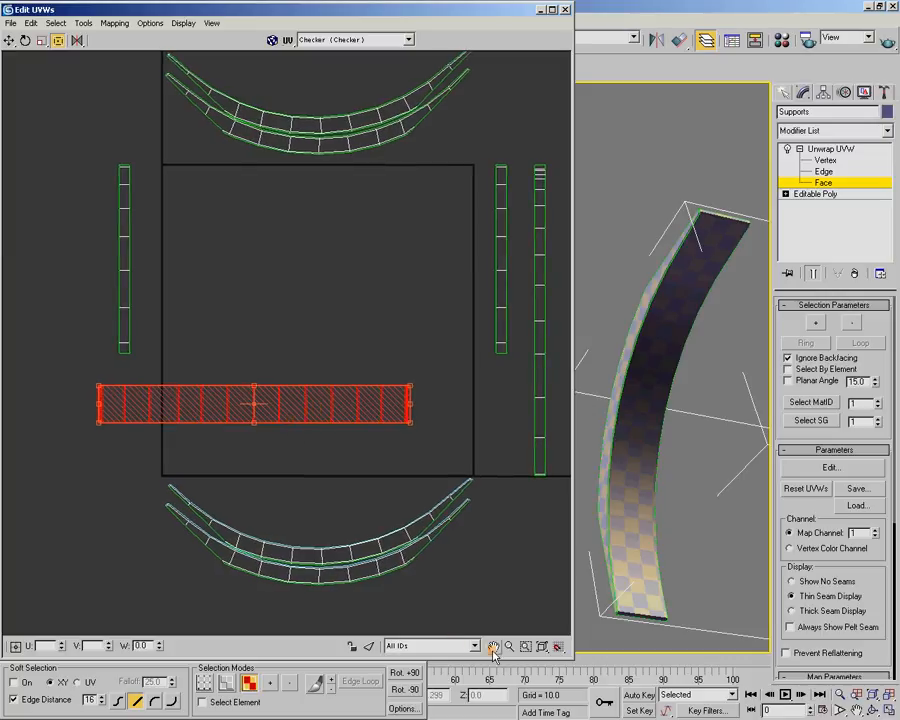
click(412, 673)
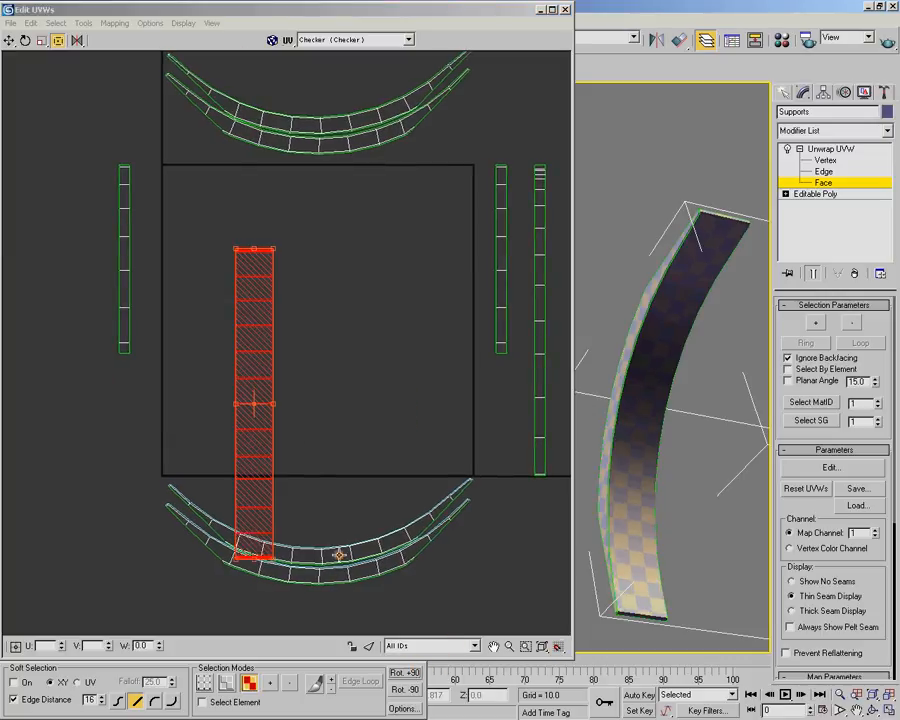
drag(254, 444, 75, 360)
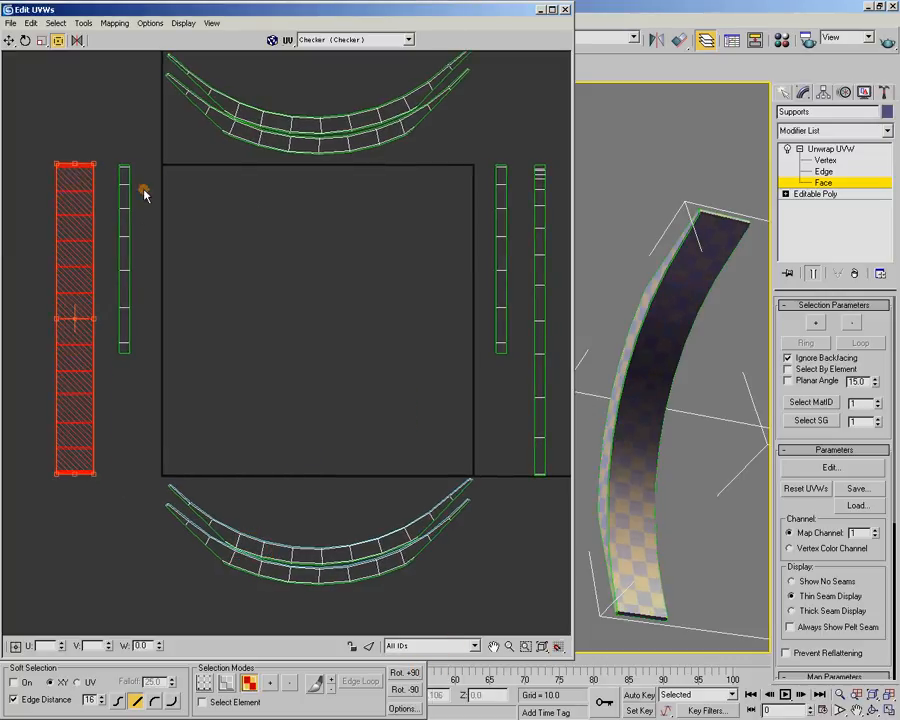
Unfold-map the short strip left of the UV square without normalizing clusters, and pack it with the same settings
drag(112, 150, 203, 363)
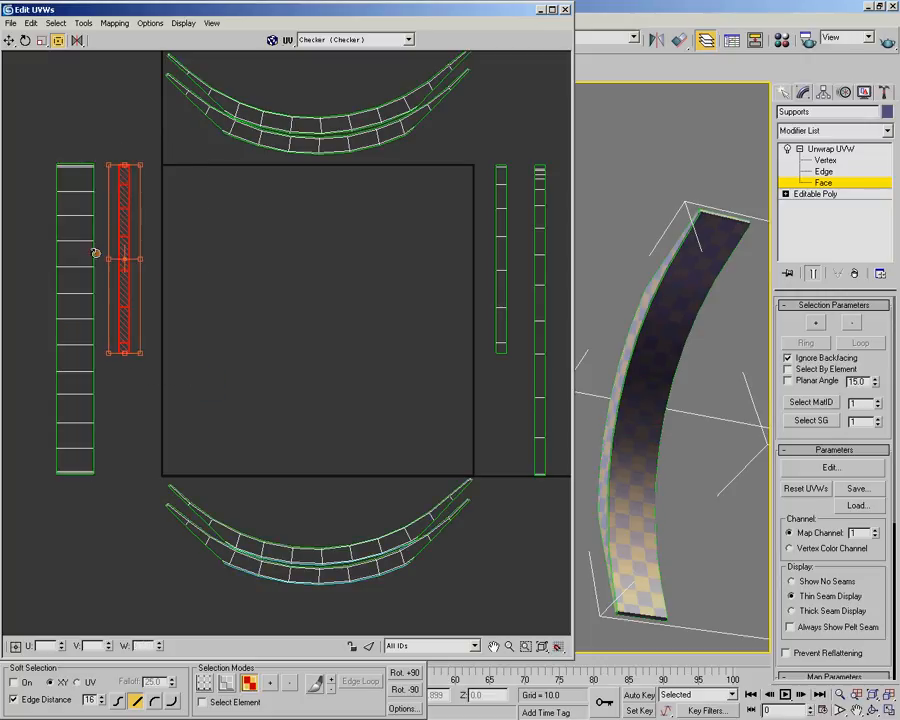
middle_drag(402, 245, 386, 246)
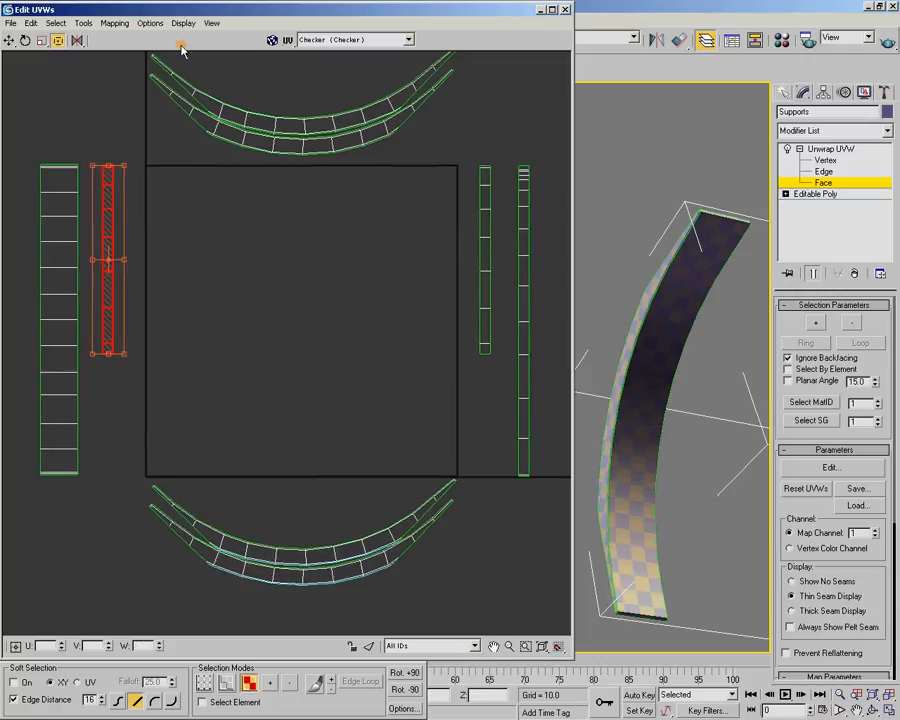
click(115, 23)
click(118, 66)
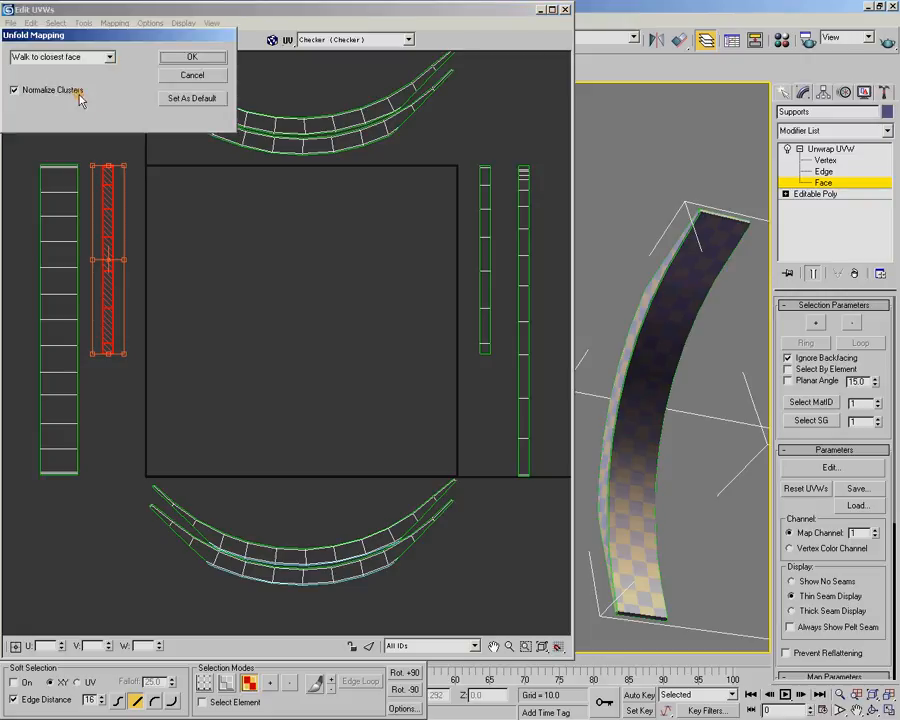
click(190, 64)
click(84, 22)
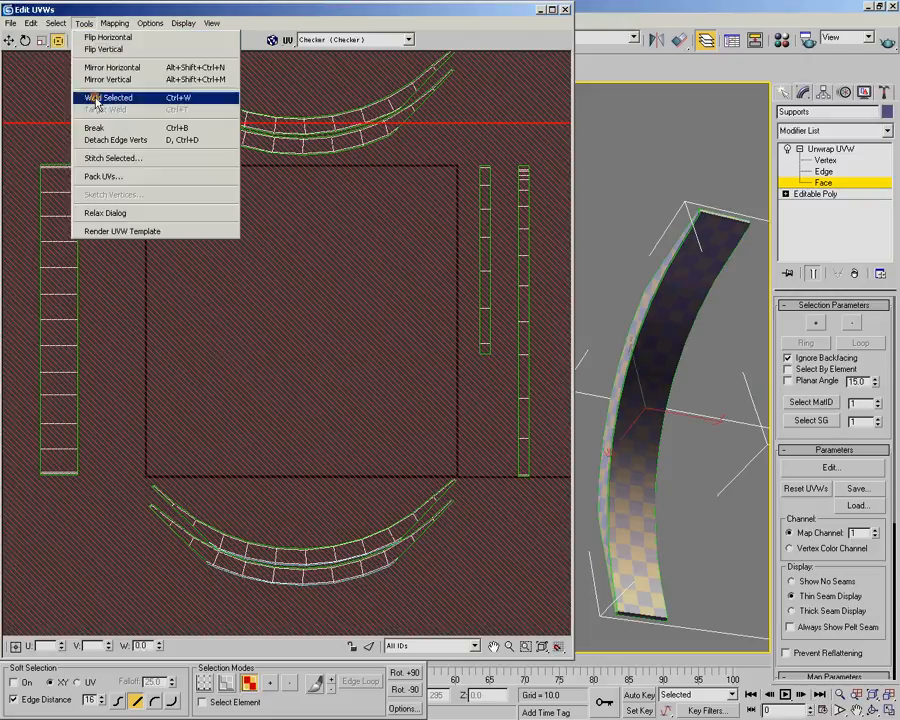
click(104, 178)
click(193, 62)
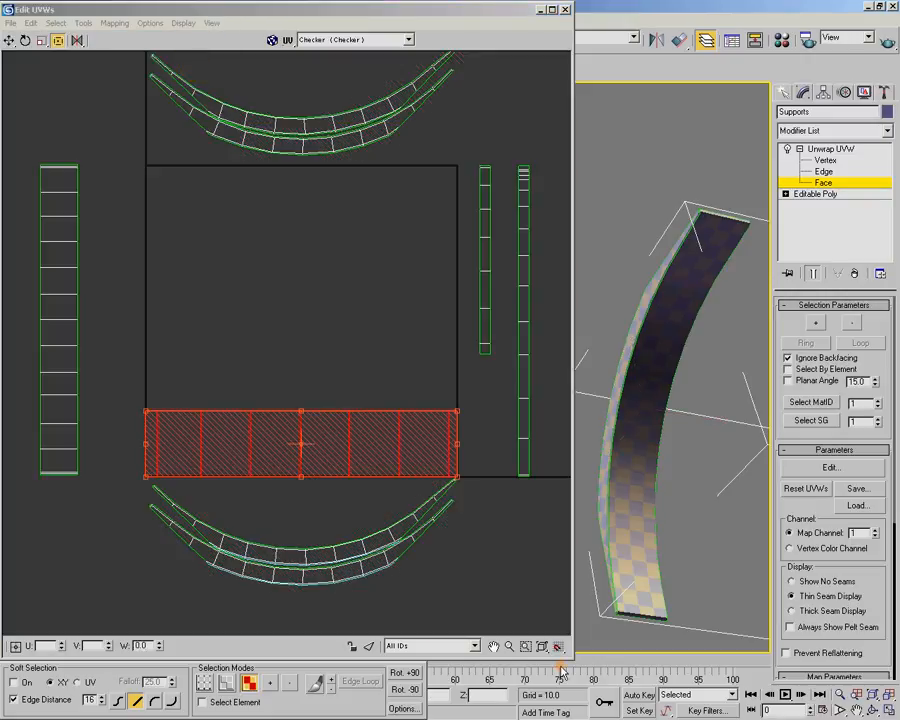
Rotate the packed short strip +90 degrees and, with Select Element enabled, arrange both strips side by side left of the UV square
click(405, 673)
drag(314, 434, 128, 306)
drag(57, 137, 92, 220)
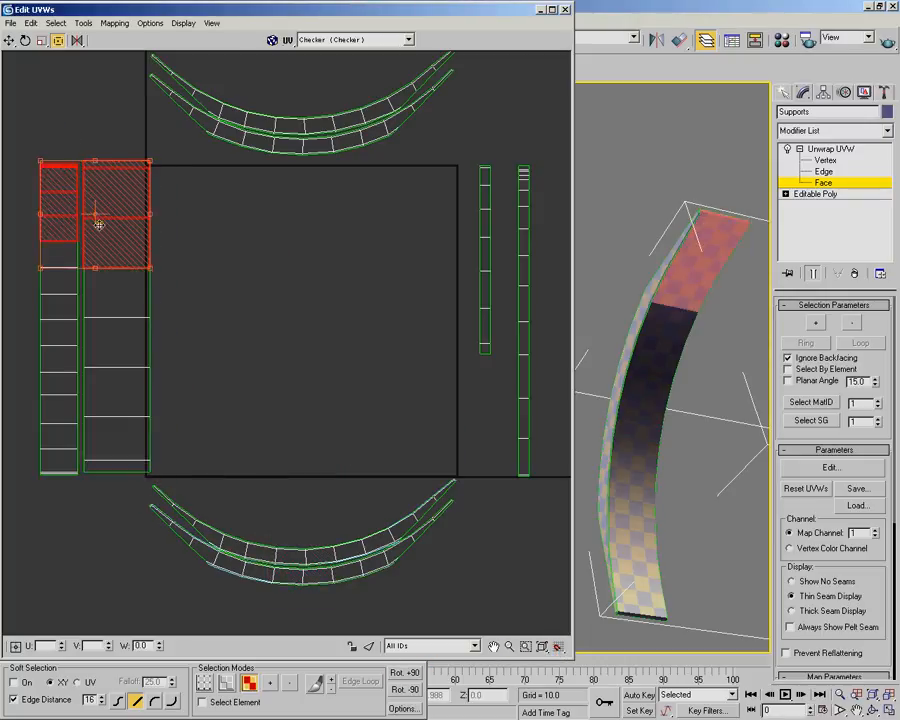
click(240, 703)
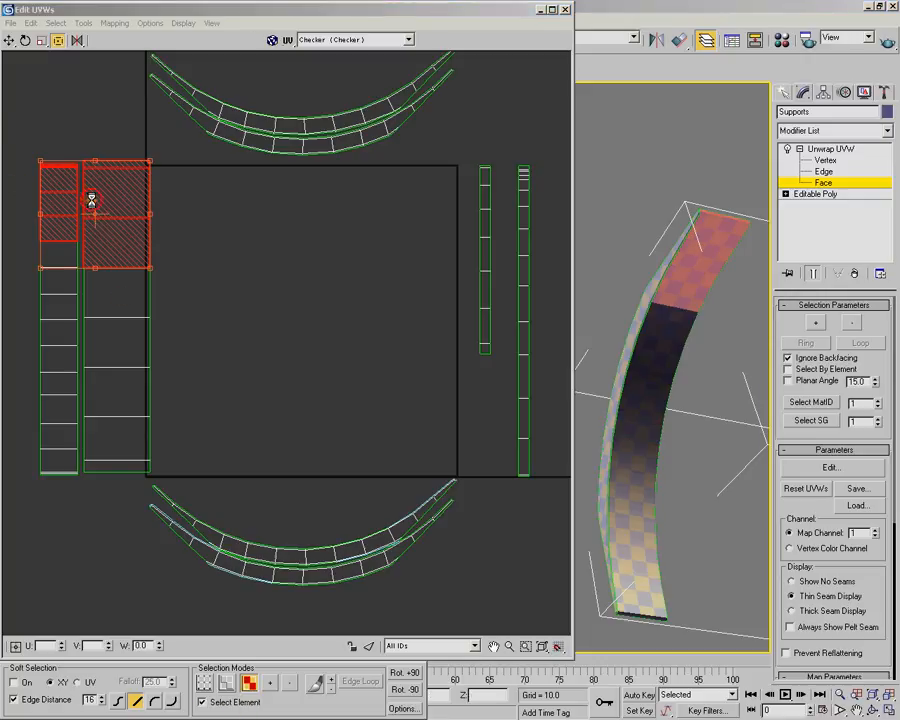
click(84, 242)
drag(104, 244, 50, 234)
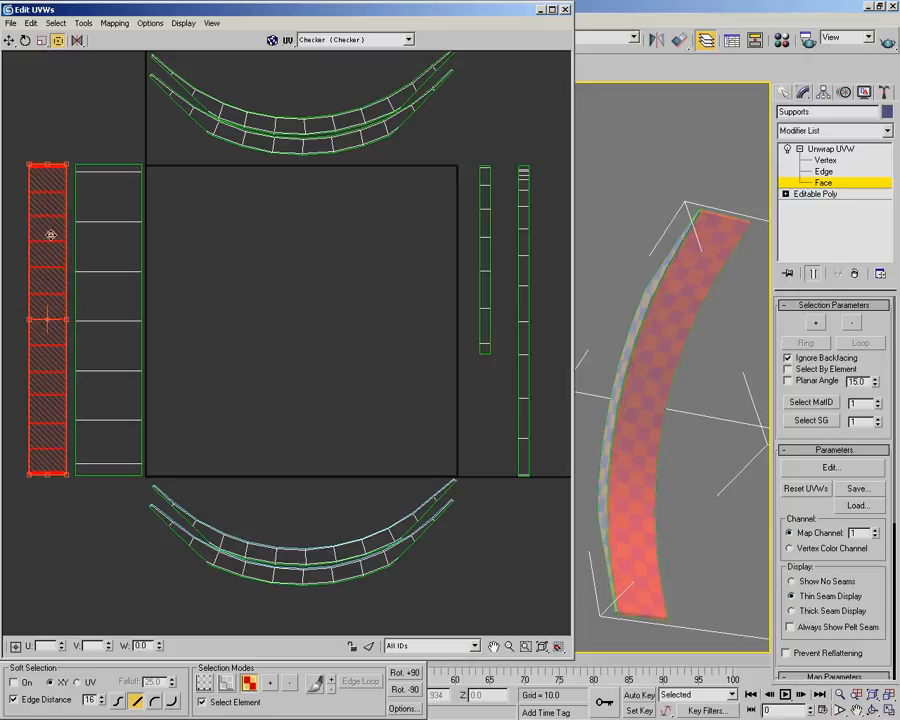
Select the short strip right of the UV square and unfold-map it without normalizing clusters
drag(466, 148, 498, 386)
click(114, 22)
click(128, 70)
click(80, 91)
click(190, 58)
Pack the unfolded short strip, rotate it +90 degrees and move it to the UV square's right border
click(82, 23)
click(114, 177)
click(196, 61)
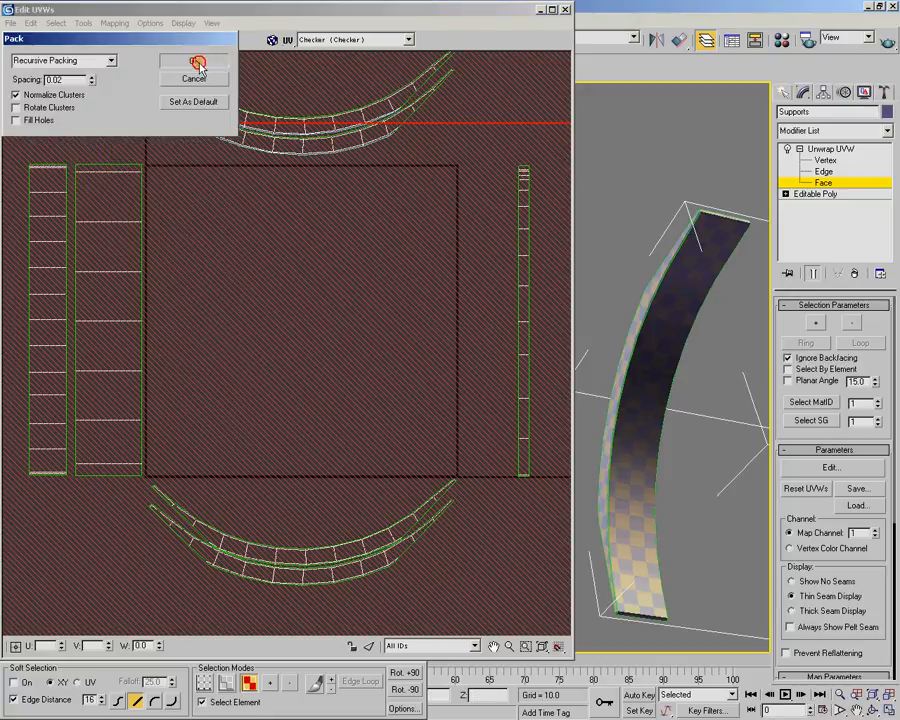
click(404, 673)
drag(291, 402, 449, 252)
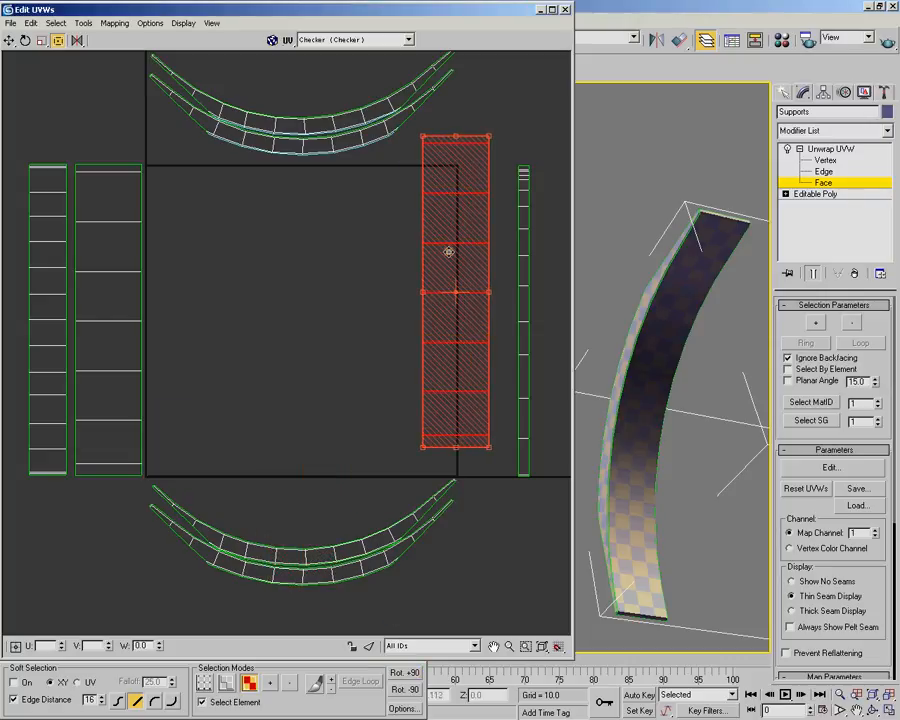
Select the long strip right of the UV square and unfold-map it by walking to the closest face without normalizing clusters
drag(506, 147, 553, 452)
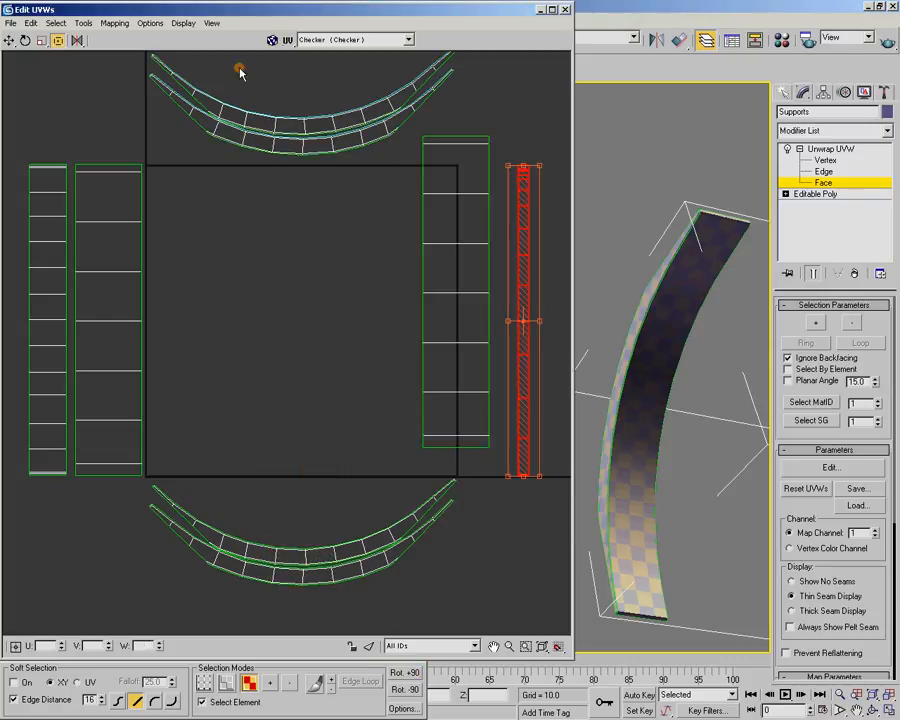
click(84, 23)
click(72, 48)
click(115, 23)
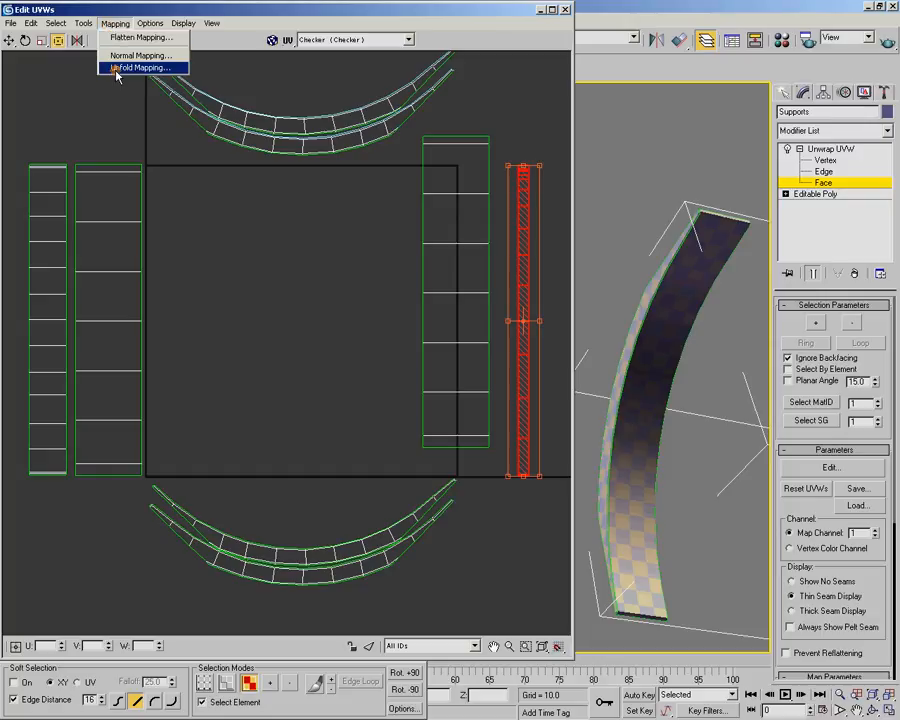
click(116, 70)
click(192, 58)
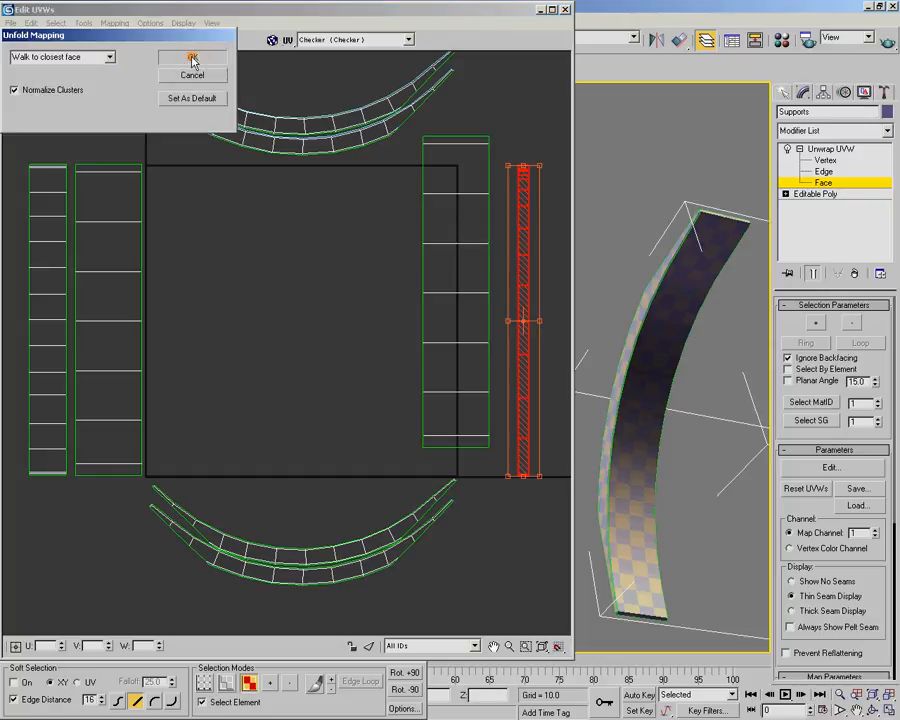
click(48, 89)
click(190, 58)
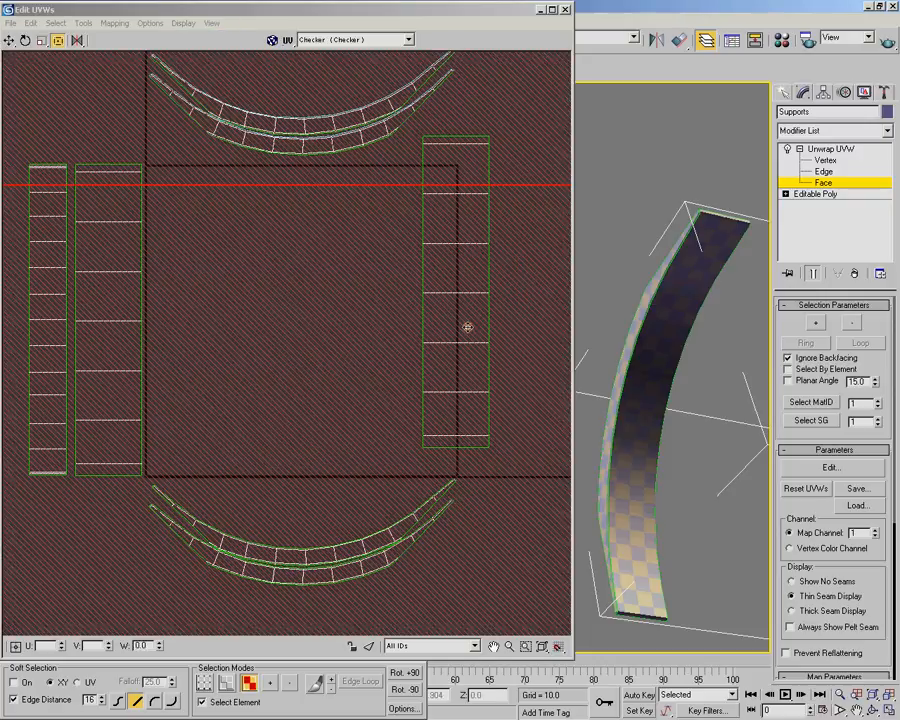
Pack the unfolded narrow strip with Recursive Packing and normalized clusters, rotate it +90 degrees and move it to the outer side of the left-hand strips
click(84, 23)
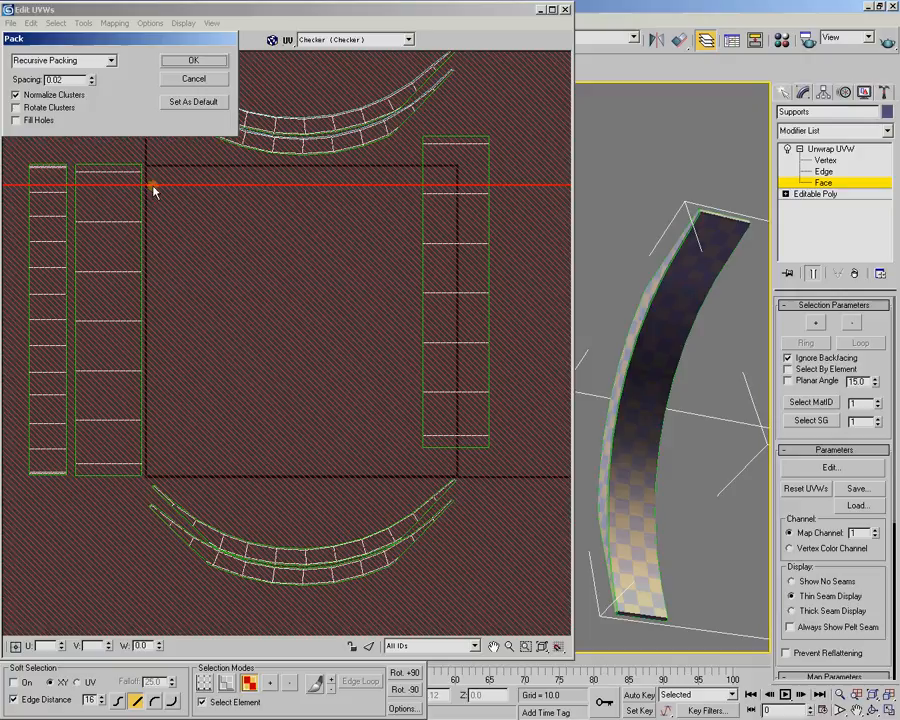
click(193, 61)
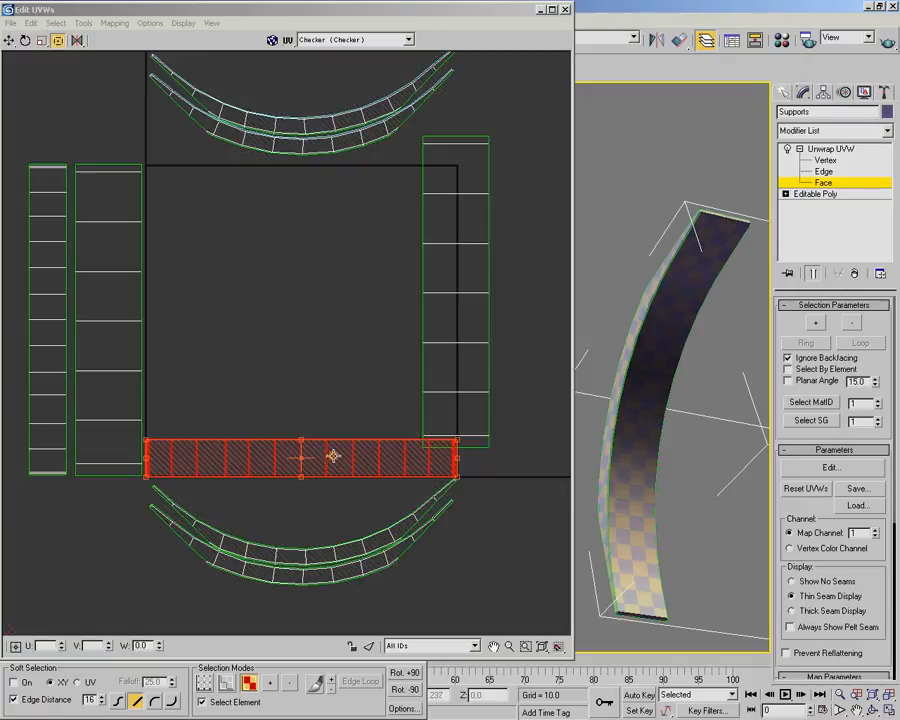
click(412, 675)
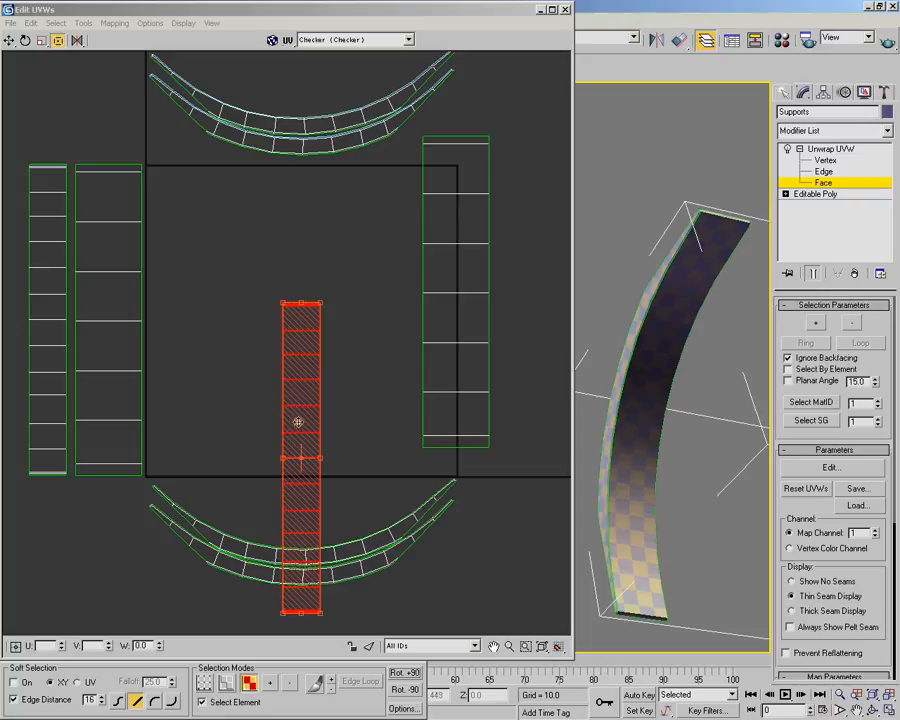
drag(309, 439, 175, 327)
middle_drag(175, 327, 402, 370)
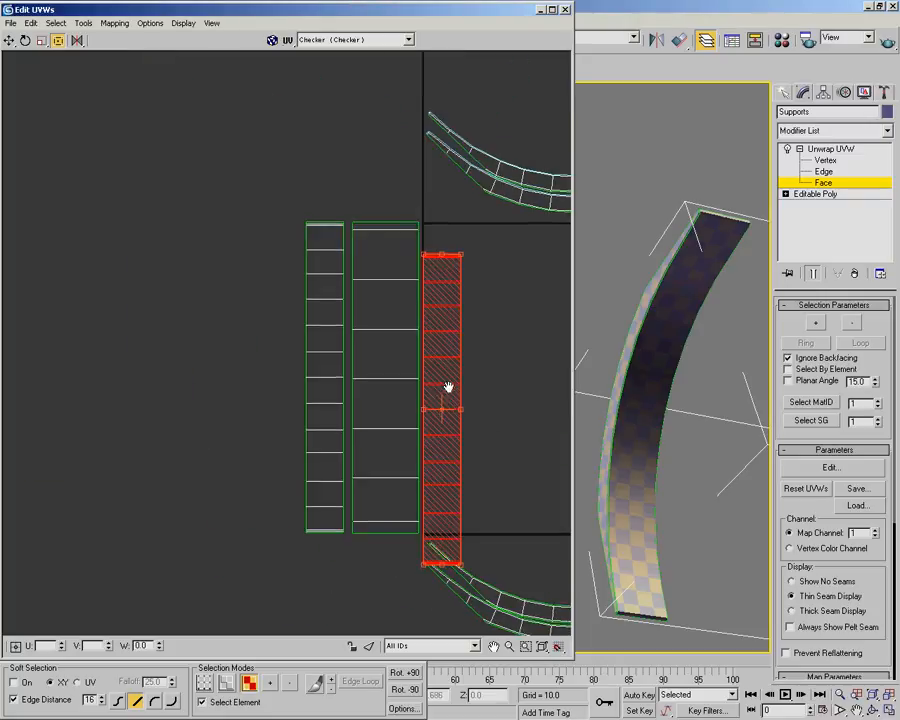
scroll(441, 301, up, 3)
drag(441, 301, 170, 222)
middle_drag(208, 156, 208, 388)
scroll(208, 388, up, 3)
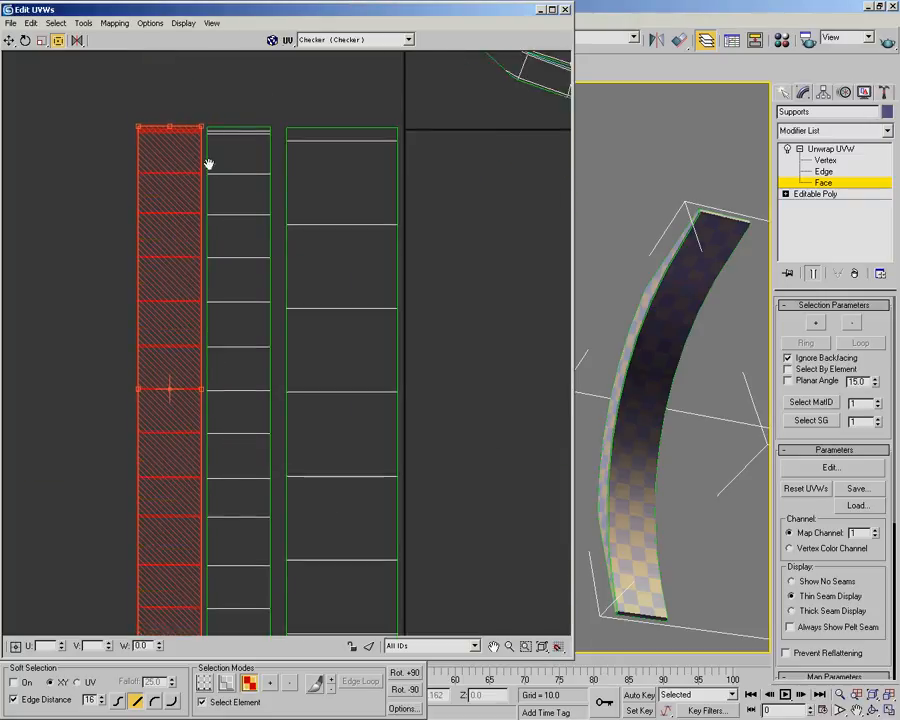
Align the selected strip flush against the matching narrow strip left of the UV square, with their upper edges level
middle_drag(150, 341, 221, 394)
scroll(217, 396, up, 5)
scroll(187, 392, up, 2)
middle_drag(138, 333, 234, 374)
drag(160, 347, 237, 360)
scroll(246, 360, down, 3)
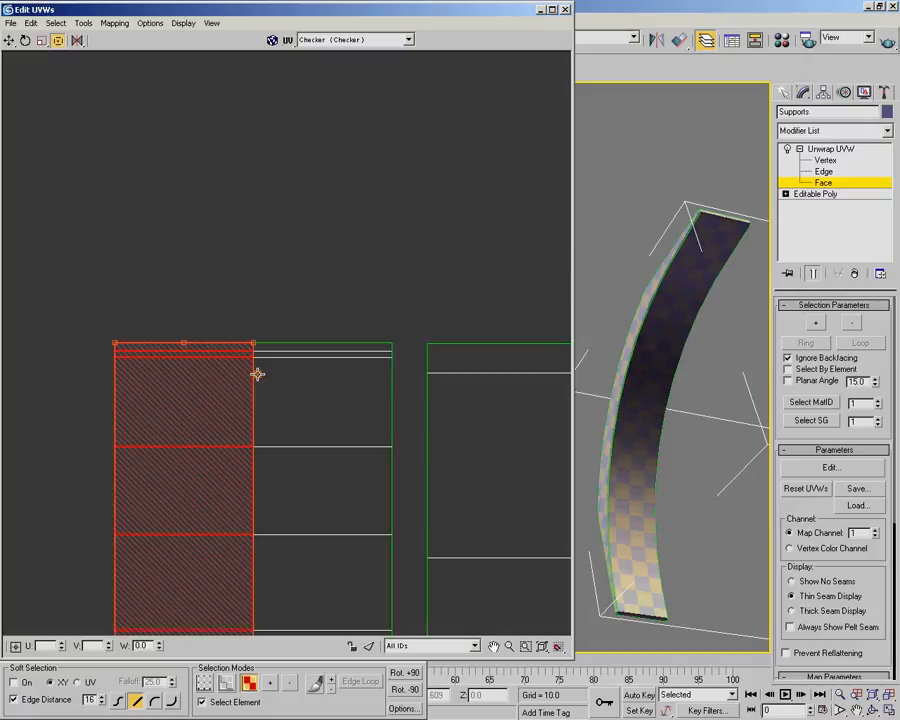
scroll(384, 490, down, 4)
middle_drag(386, 512, 226, 191)
middle_drag(410, 223, 318, 277)
scroll(330, 278, down, 2)
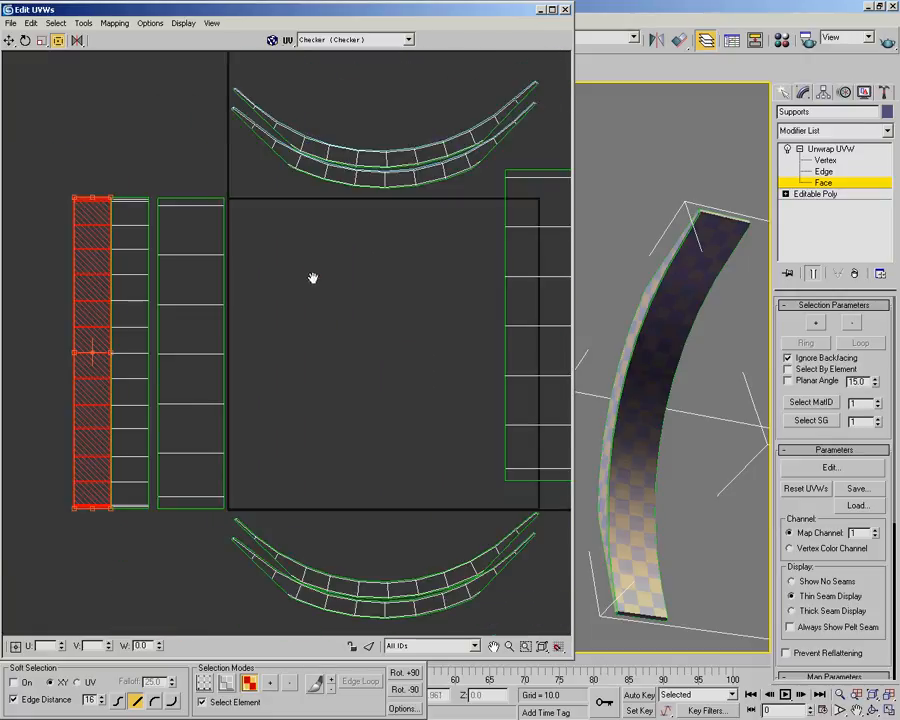
Move the wide strip from the UV square's right border flush against the matching wide strip on the left side
drag(480, 203, 255, 266)
scroll(233, 203, up, 5)
scroll(293, 422, up, 2)
middle_drag(142, 308, 256, 455)
scroll(270, 392, up, 2)
middle_drag(275, 369, 397, 365)
drag(480, 317, 330, 330)
click(336, 196)
scroll(281, 421, down, 10)
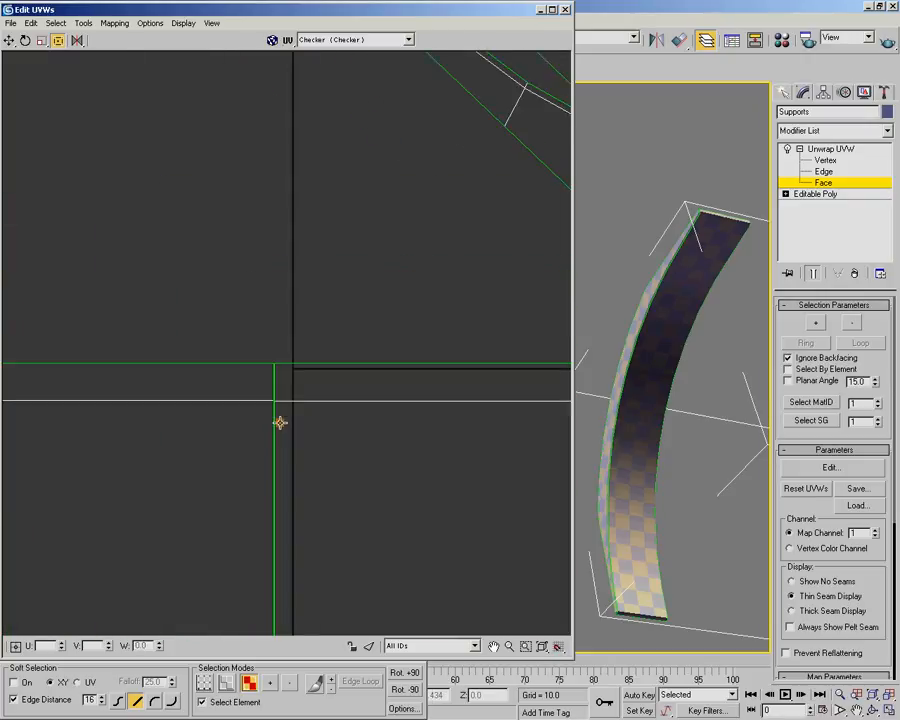
Select all four straight strips and move them left, clear of the UV square's border
middle_drag(343, 462, 297, 364)
scroll(297, 364, up, 2)
drag(37, 286, 155, 389)
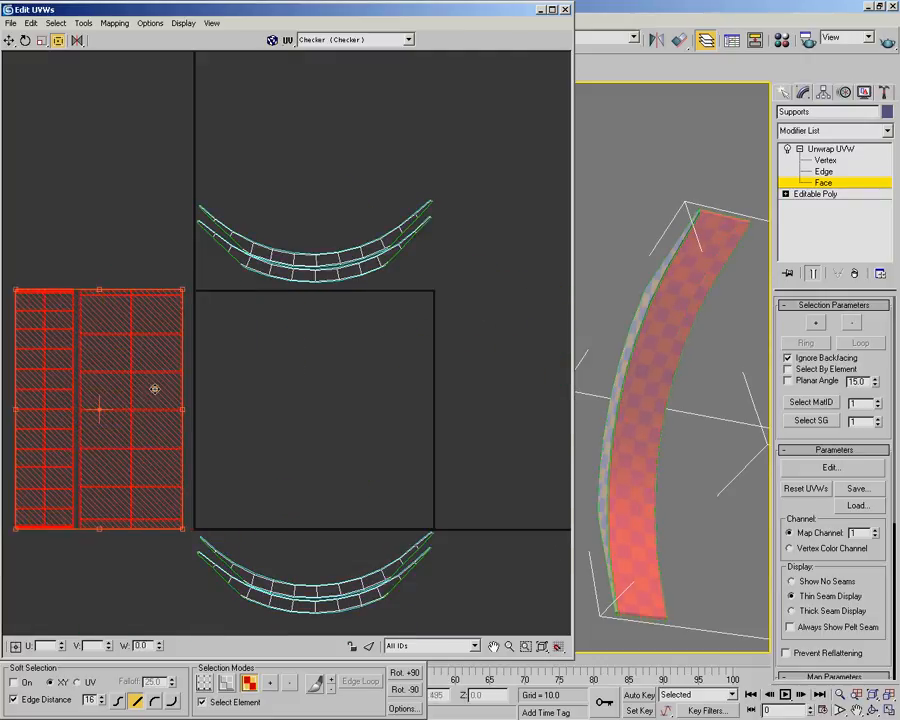
Select the pair of curved shells above the UV square and move it down into the square
click(341, 306)
click(338, 267)
drag(330, 254, 325, 421)
middle_drag(328, 426, 319, 289)
scroll(319, 289, up, 2)
scroll(321, 288, down, 1)
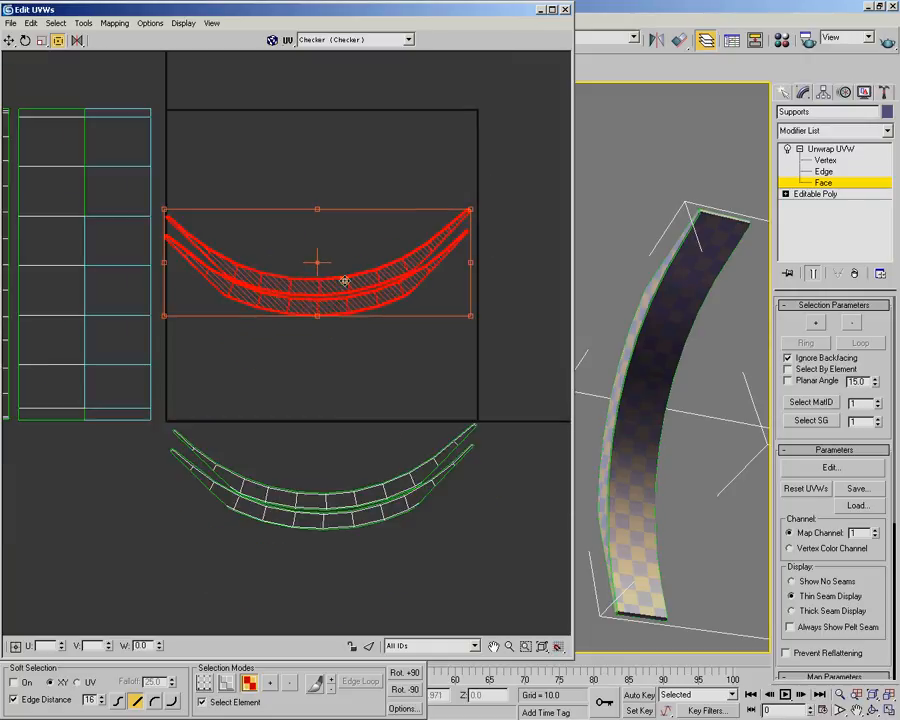
Rotate the curved pair diagonally so its ends run parallel to the UV square's upper and left borders
drag(470, 262, 220, 365)
scroll(291, 321, up, 5)
middle_drag(433, 172, 428, 311)
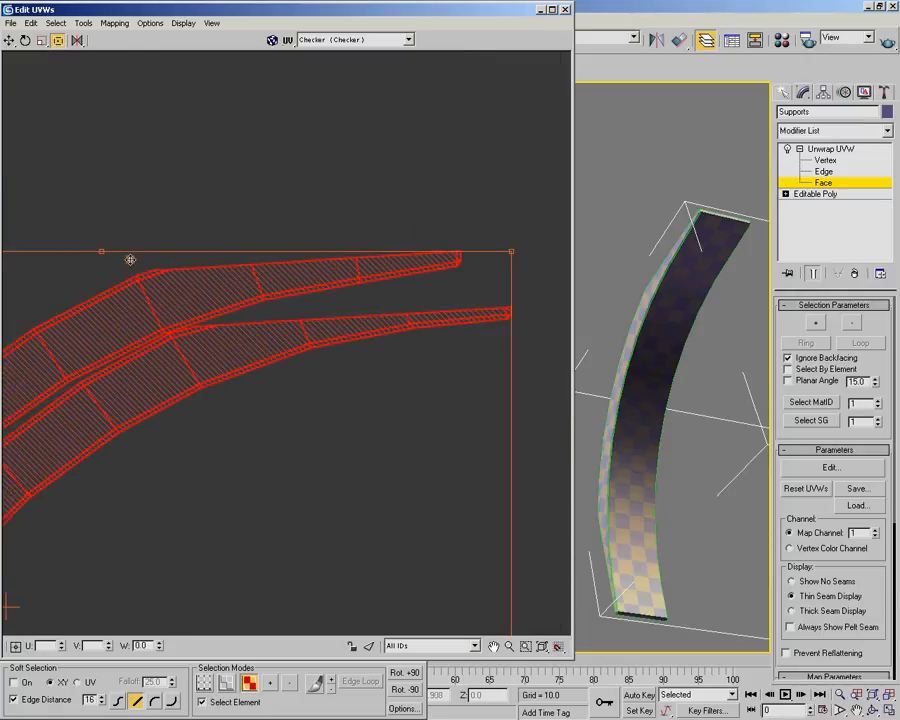
drag(104, 252, 126, 257)
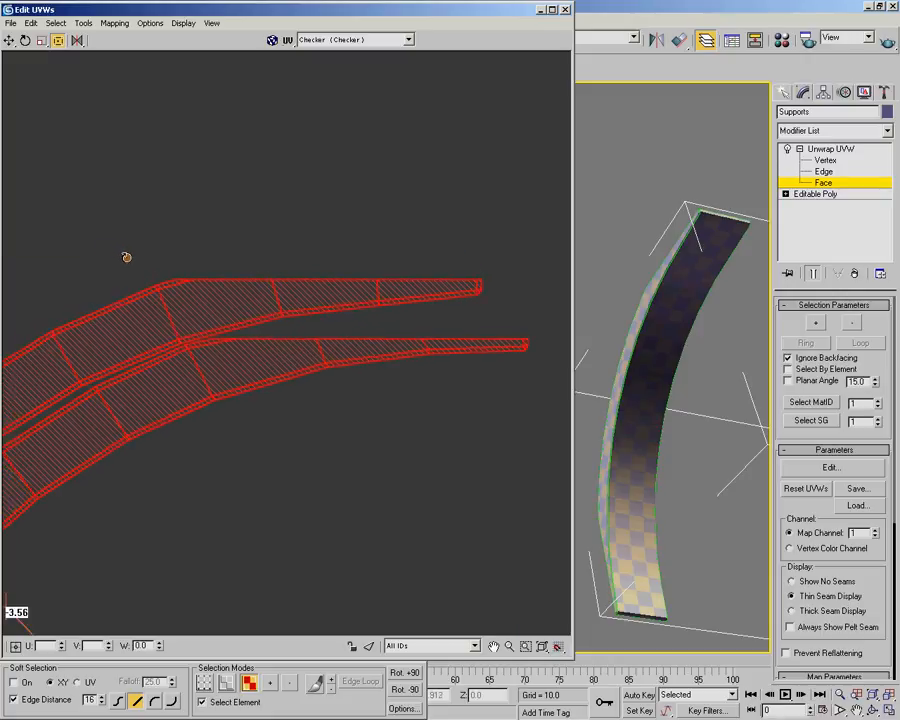
Fit the rotated curved pair into the UV square's upper-left corner
scroll(227, 326, down, 5)
middle_drag(227, 326, 352, 251)
scroll(255, 256, down, 1)
middle_drag(270, 248, 329, 307)
drag(309, 305, 227, 222)
scroll(227, 250, down, 1)
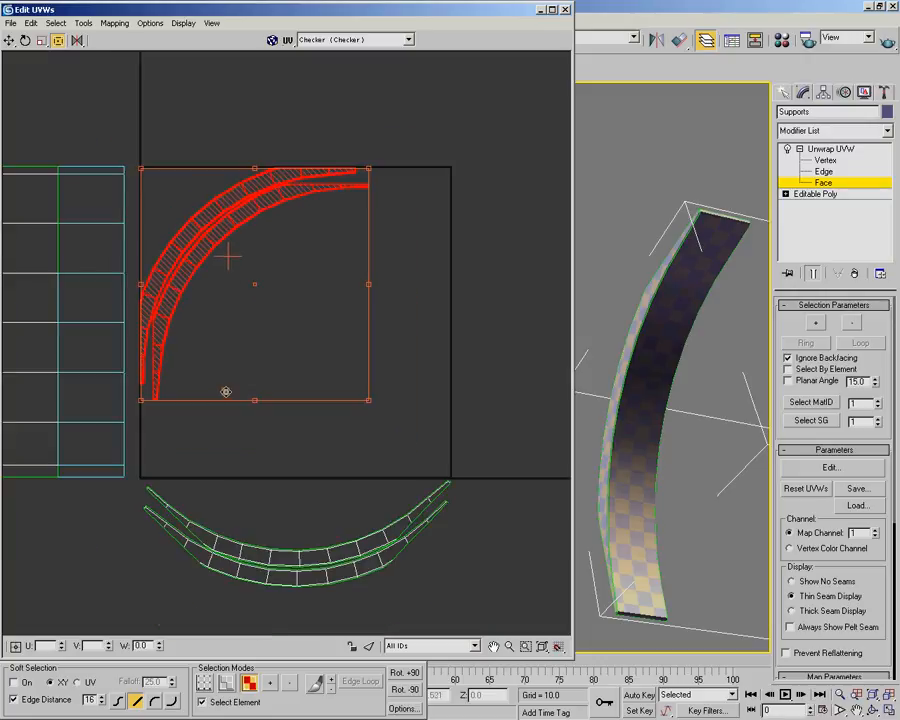
Select the curved pair below the UV square, move it into the square and rotate it diagonally to face the other pair
middle_drag(224, 393, 211, 325)
drag(121, 404, 498, 548)
drag(283, 413, 272, 455)
scroll(364, 393, up, 2)
drag(364, 392, 492, 186)
middle_drag(470, 205, 307, 275)
Fine-tune the second curved pair's rotation and fit it into the UV square's lower-right corner
scroll(264, 420, up, 2)
scroll(291, 392, up, 1)
middle_drag(349, 420, 348, 463)
drag(334, 502, 336, 512)
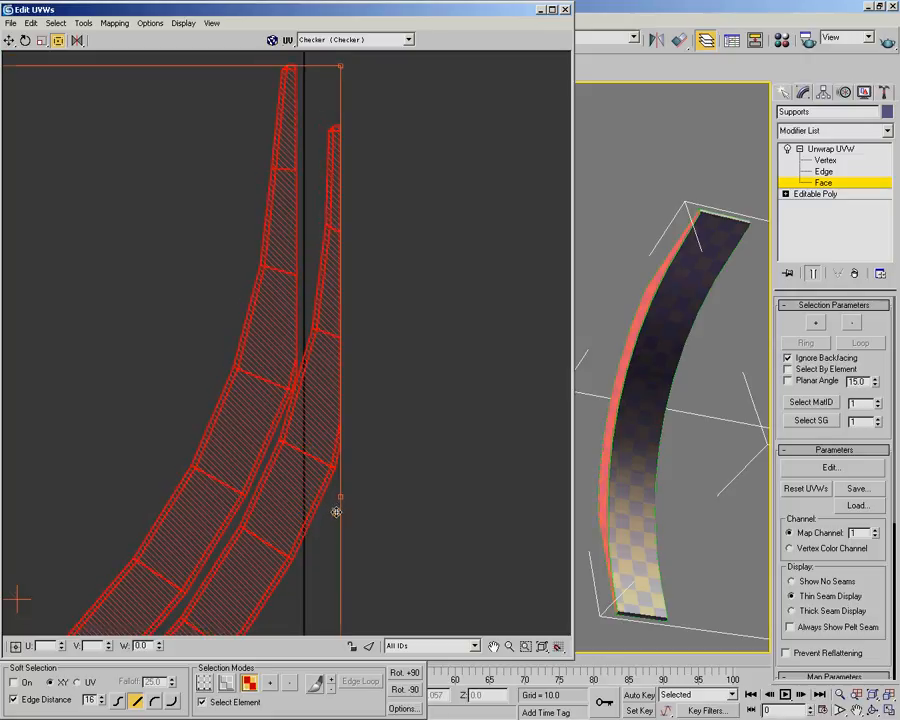
scroll(218, 236, down, 3)
middle_drag(165, 354, 234, 400)
drag(309, 422, 292, 385)
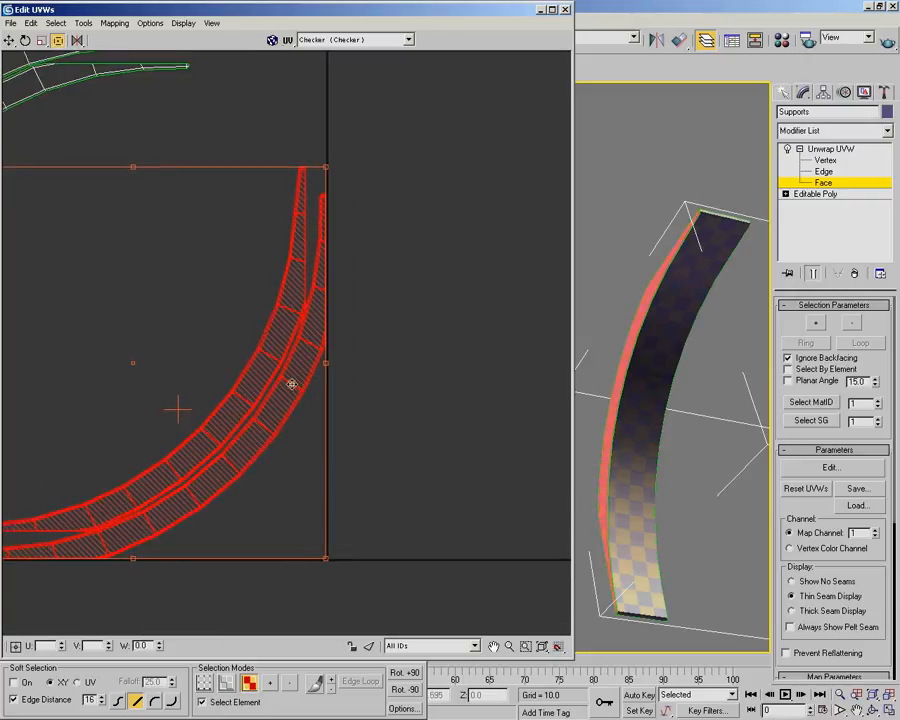
Select both curved pairs and enlarge them together proportionally from the upper-left corner
middle_drag(291, 385, 440, 370)
scroll(285, 337, down, 2)
middle_drag(285, 337, 349, 352)
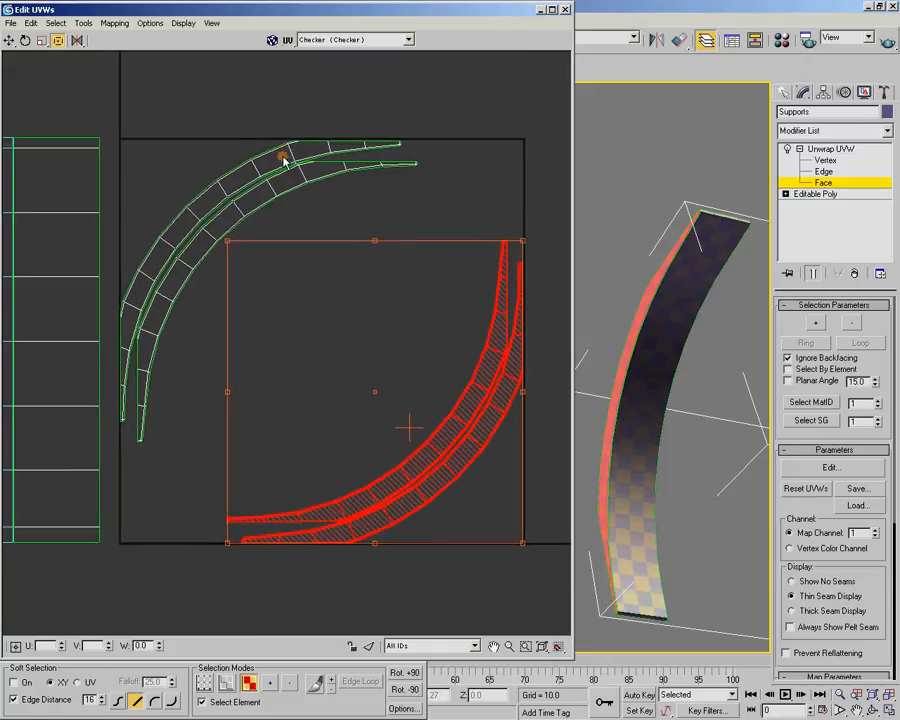
drag(135, 106, 495, 570)
mouse_move(443, 416)
middle_down()
mouse_move(391, 343)
mouse_move(440, 420)
middle_up()
drag(475, 509, 525, 591)
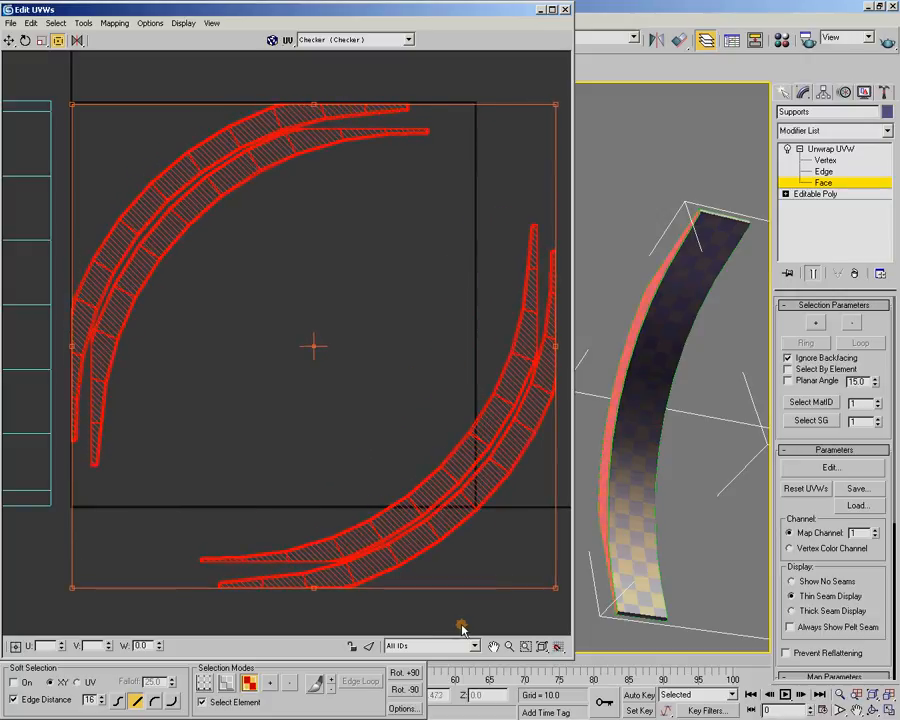
Move the enlarged lower curved pair back inside the UV square's lower-right corner and clear the selection
click(352, 416)
click(498, 530)
drag(498, 530, 395, 414)
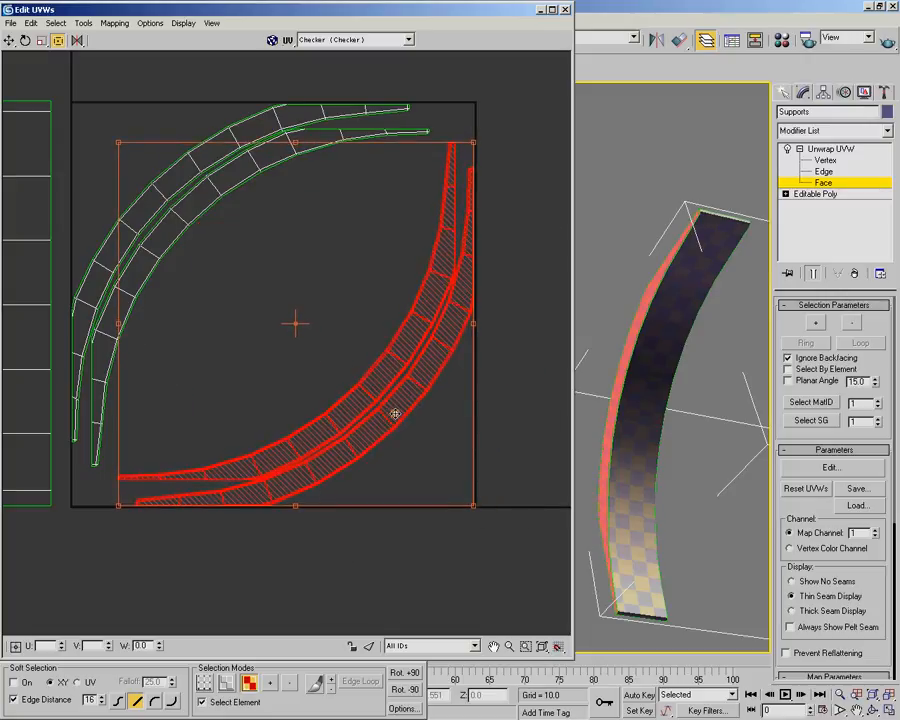
scroll(287, 304, down, 3)
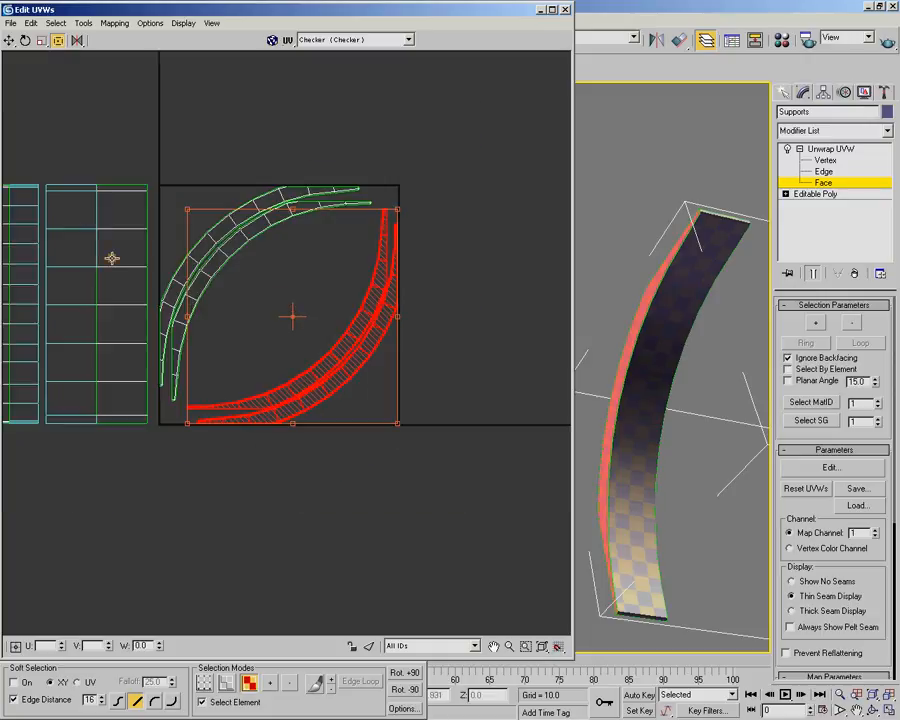
middle_drag(114, 279, 182, 327)
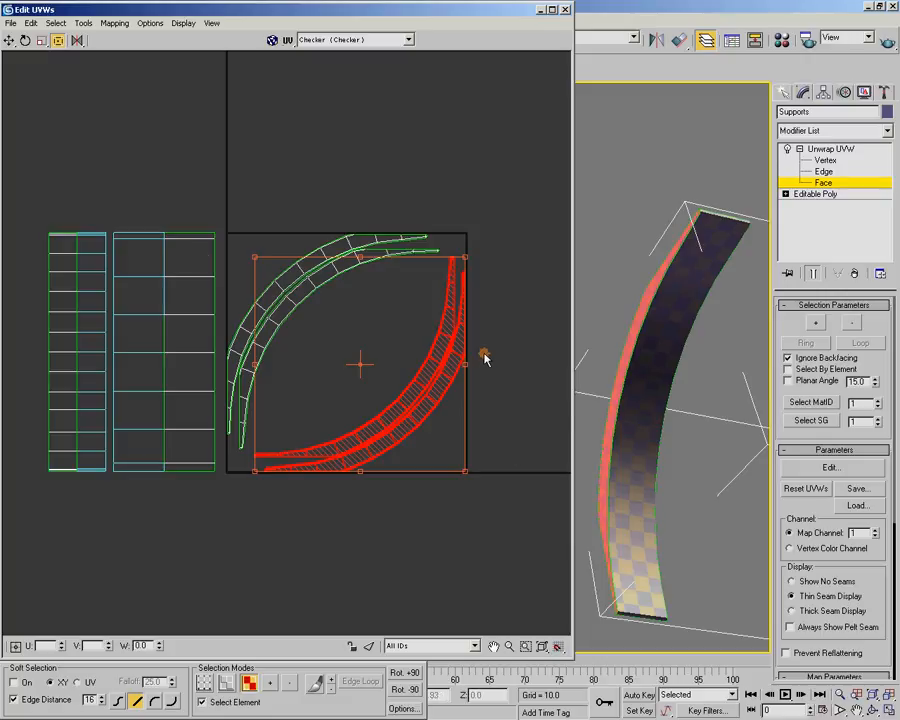
click(203, 209)
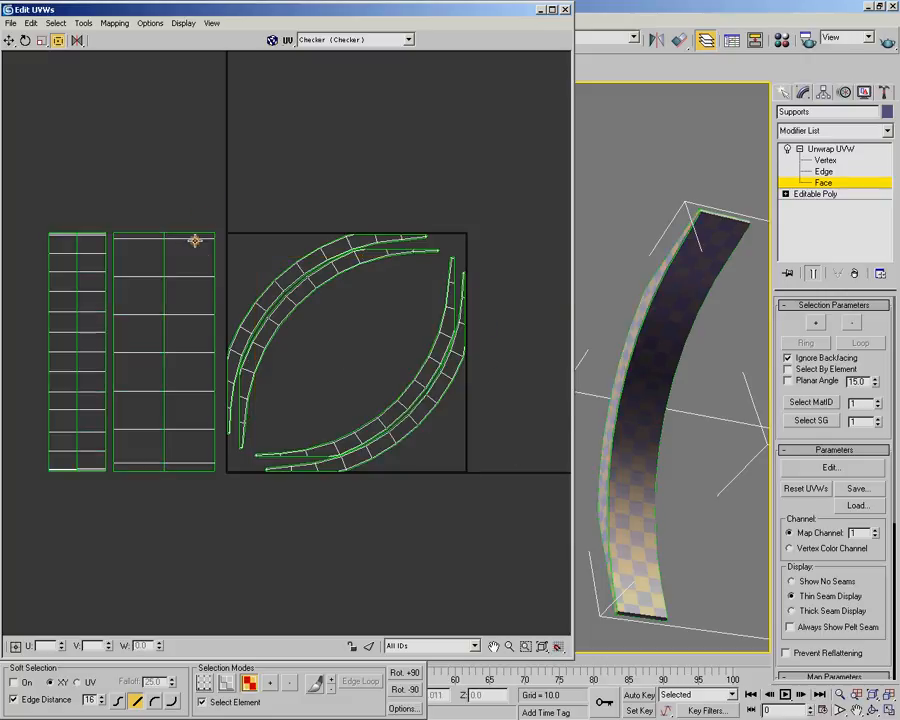
Scale the two wide strips down proportionally so their checkers match the side faces in the viewport
mouse_move(663, 281)
alt+middle_down()
mouse_move(667, 410)
mouse_move(679, 297)
mouse_move(722, 393)
mouse_move(759, 394)
mouse_move(685, 354)
mouse_move(701, 354)
mouse_move(737, 299)
mouse_move(719, 283)
mouse_move(679, 297)
mouse_move(589, 246)
mouse_move(615, 245)
mouse_move(680, 276)
alt+middle_up()
scroll(679, 297, up, 4)
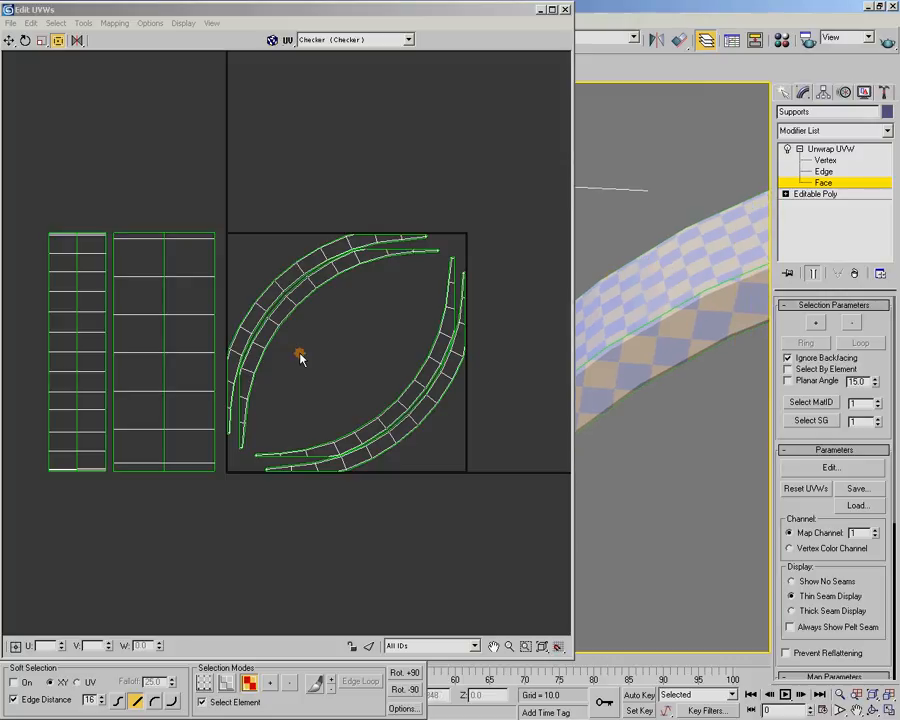
click(181, 279)
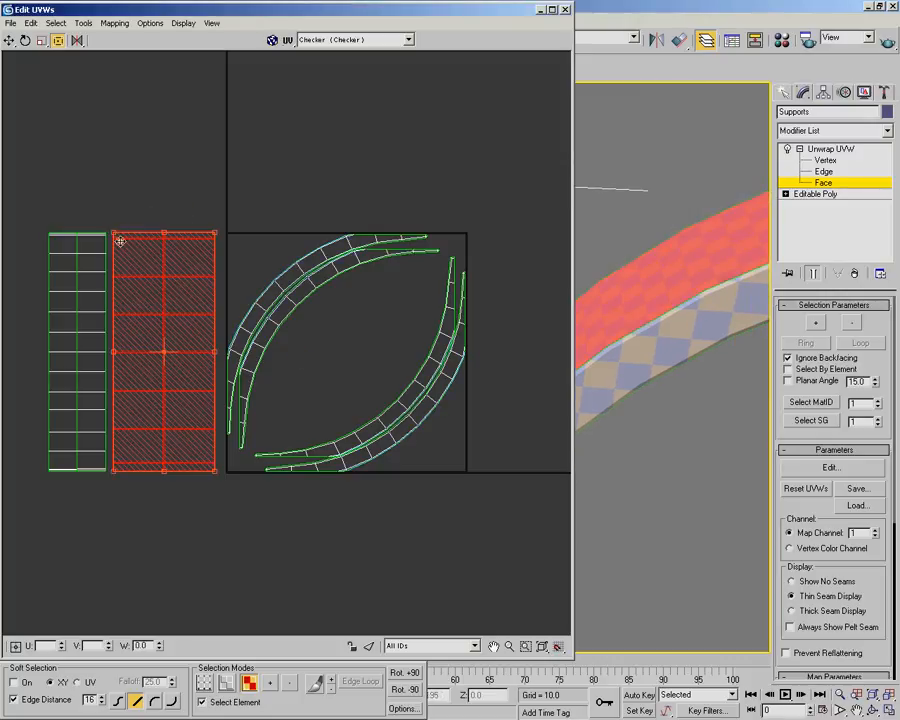
drag(112, 231, 148, 341)
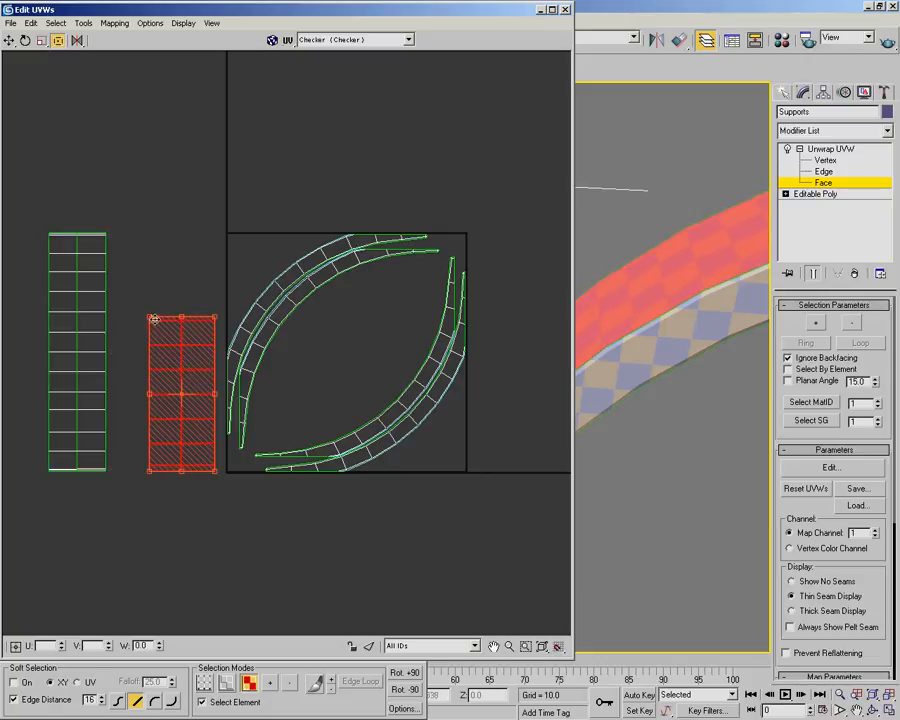
scroll(203, 347, up, 3)
middle_drag(236, 333, 174, 295)
mouse_move(18, 263)
mouse_down()
mouse_move(25, 293)
mouse_move(28, 256)
mouse_up()
scroll(138, 256, down, 2)
Move the resized wide strips up beside the UV square's left border
middle_drag(141, 261, 177, 252)
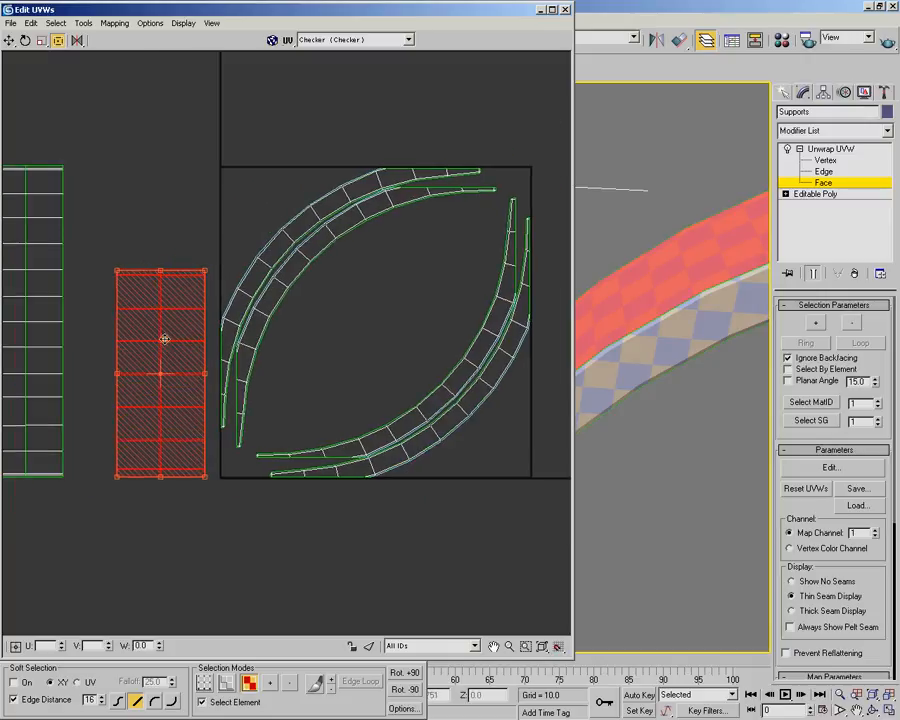
scroll(165, 335, up, 1)
drag(189, 360, 190, 362)
scroll(188, 298, down, 1)
middle_drag(188, 298, 193, 309)
drag(181, 336, 184, 313)
scroll(106, 260, down, 1)
middle_drag(106, 260, 147, 282)
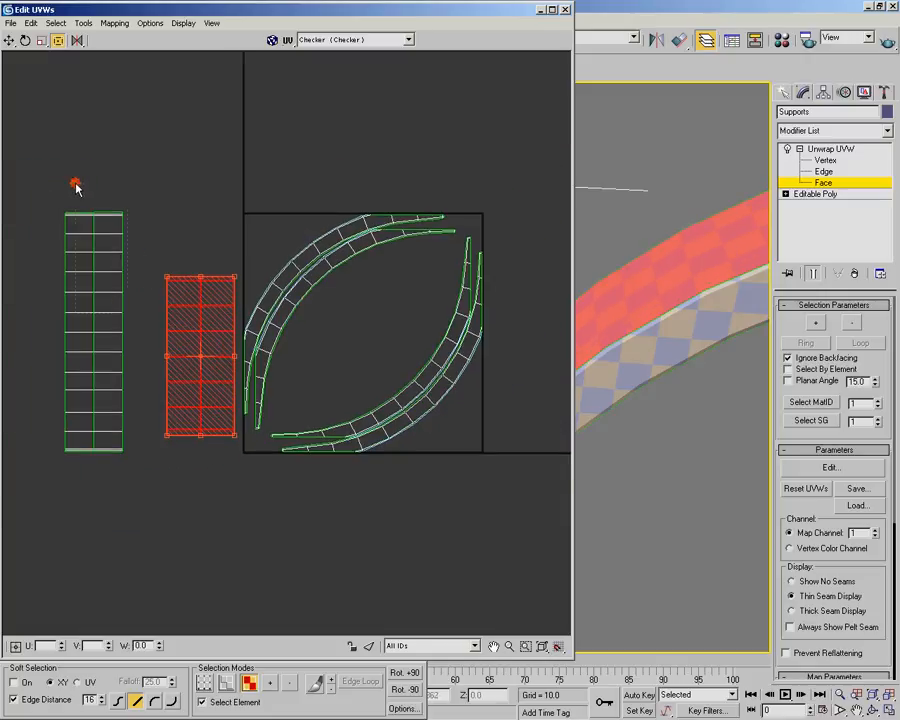
Select the two narrow strips, bring their faces into view on the model and enlarge them proportionally to match the side faces' checkers
drag(78, 179, 133, 316)
alt+middle_drag(657, 333, 607, 266)
mouse_move(714, 390)
middle_down()
mouse_move(715, 376)
mouse_move(609, 199)
middle_up()
middle_drag(748, 345, 661, 170)
alt+middle_drag(648, 275, 635, 259)
middle_drag(710, 293, 660, 284)
middle_drag(257, 305, 259, 307)
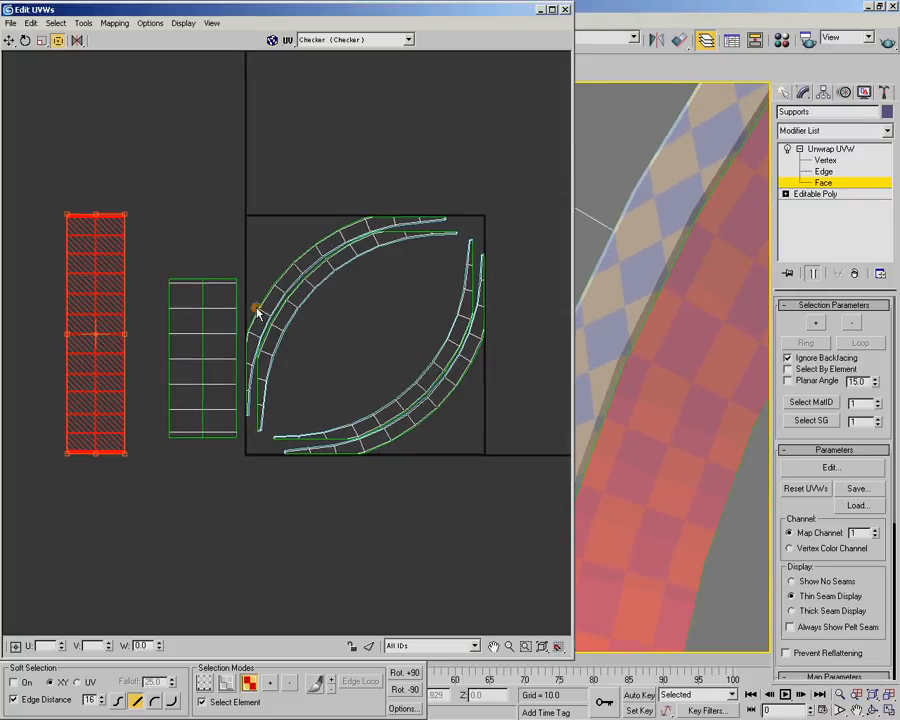
scroll(184, 303, up, 1)
middle_drag(184, 303, 167, 345)
scroll(185, 312, down, 1)
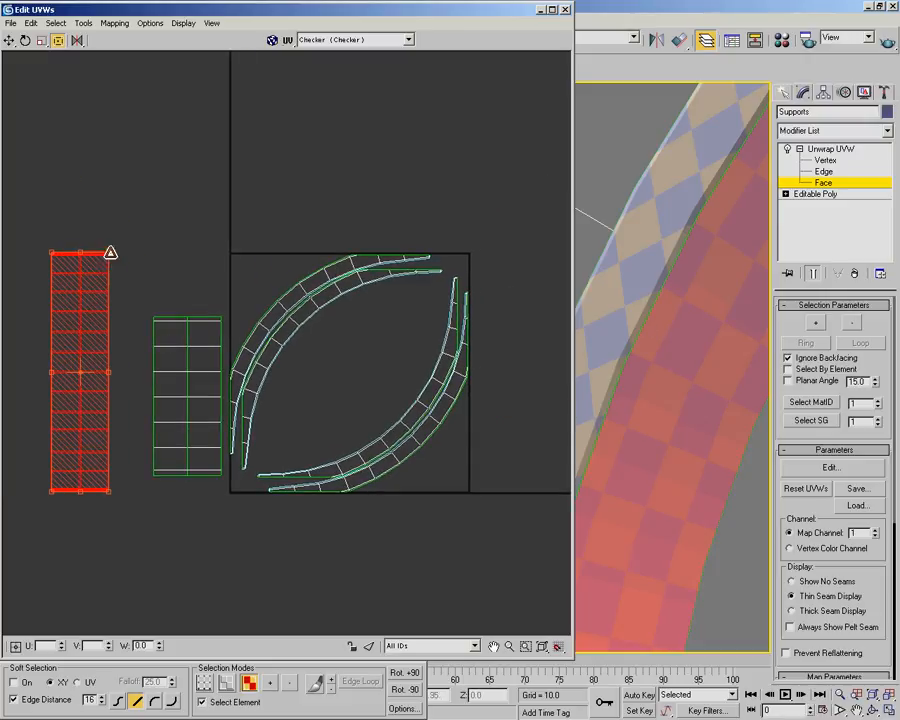
drag(113, 253, 123, 218)
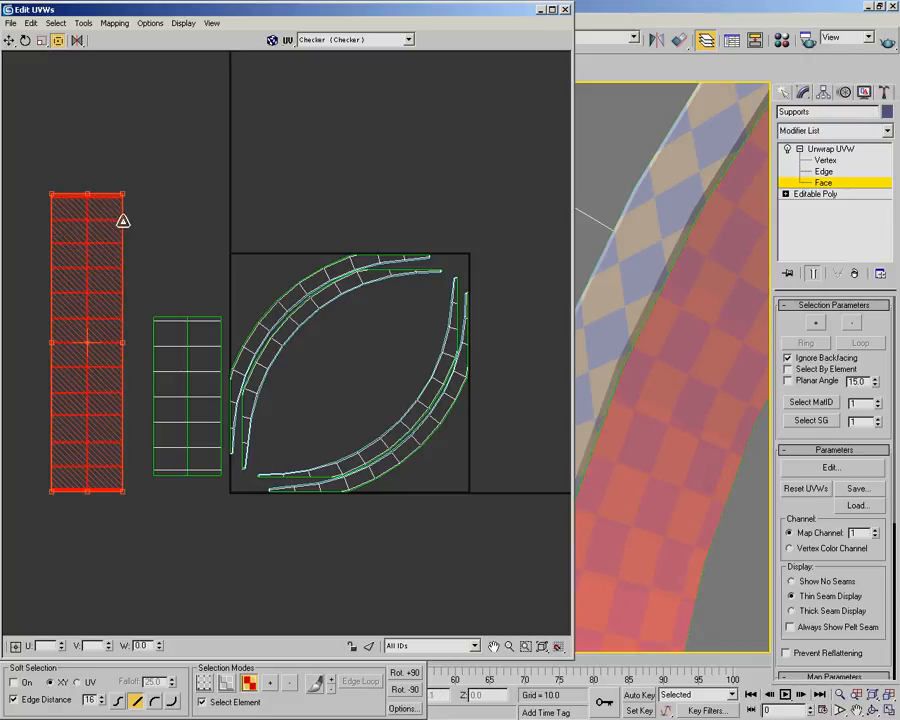
click(227, 255)
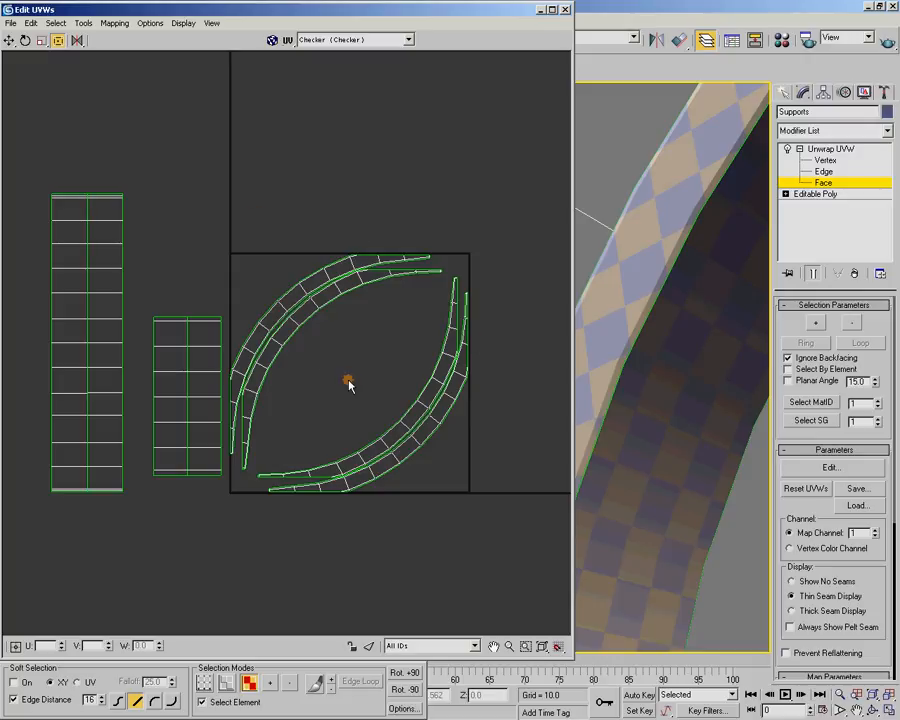
Select all UV shells and scale them down together proportionally toward the lower-right corner
drag(41, 169, 501, 528)
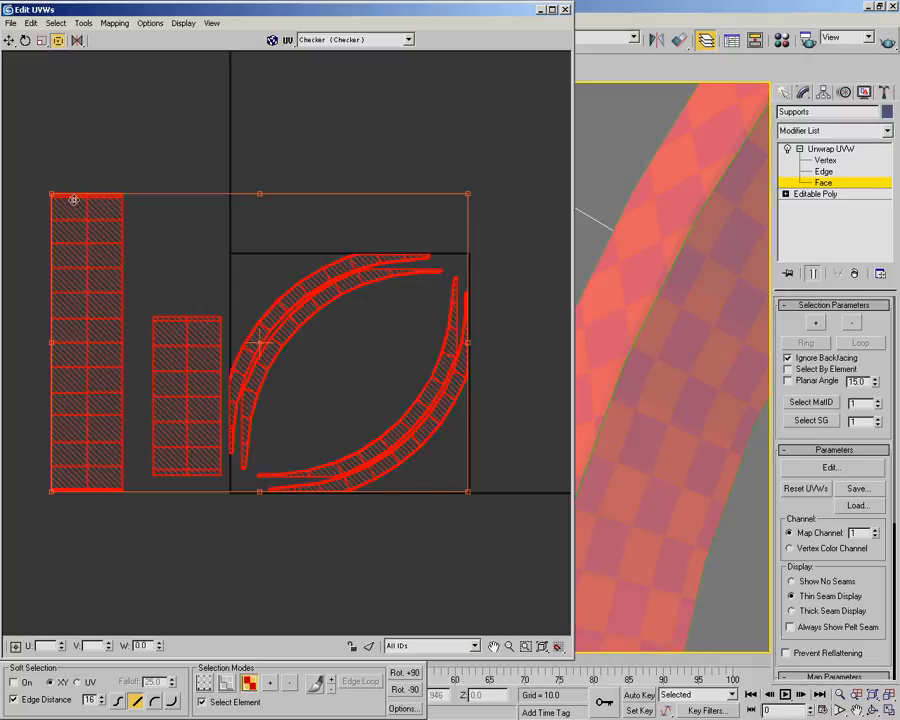
drag(52, 194, 114, 266)
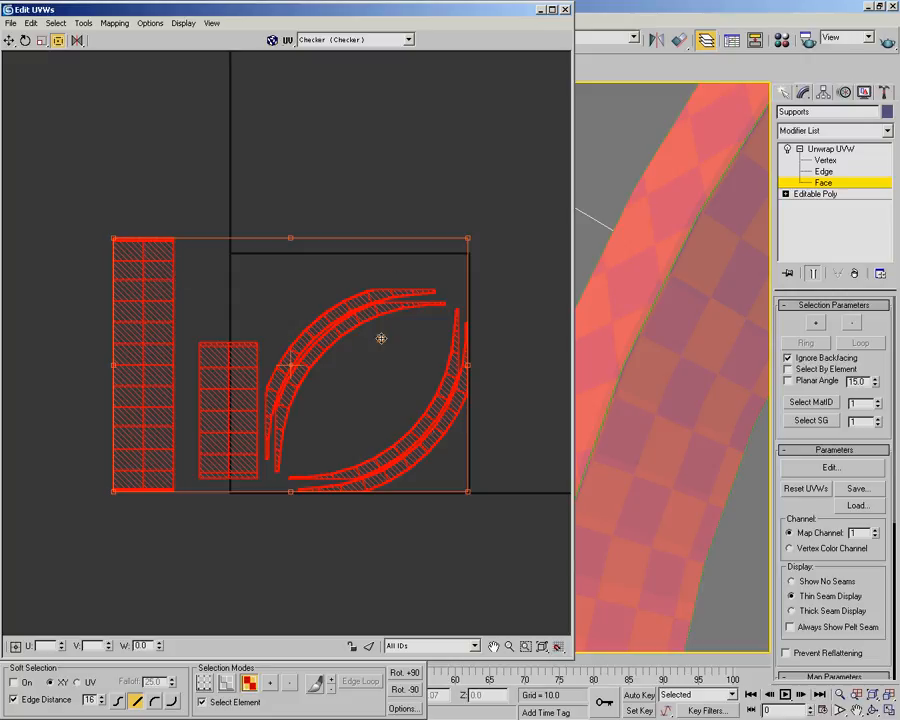
click(398, 175)
Move the upper curved pair back into the UV square's upper-left corner
click(390, 295)
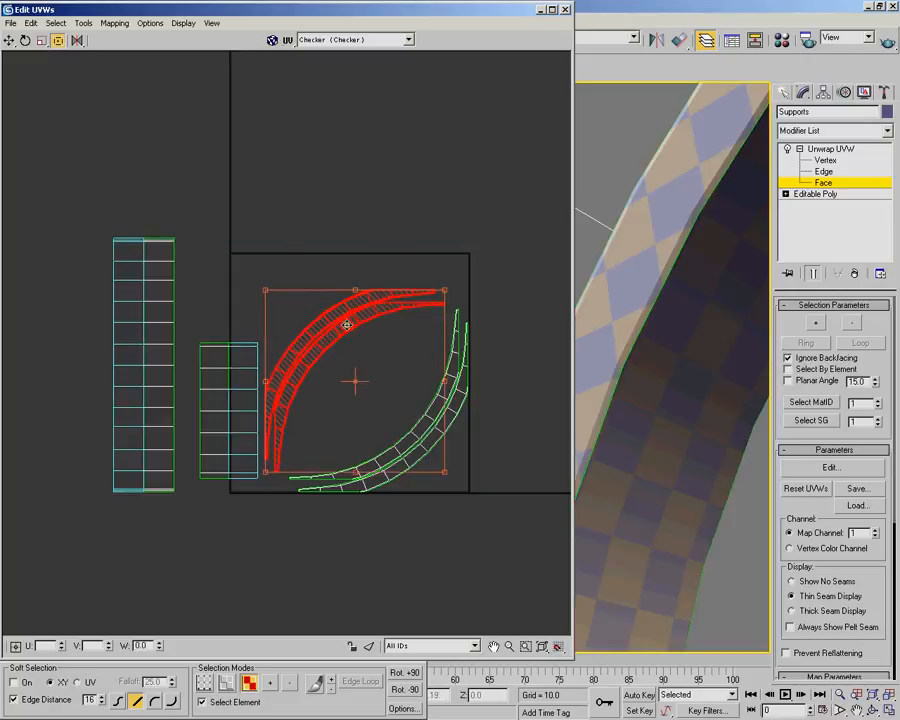
drag(348, 327, 309, 287)
scroll(312, 285, up, 6)
drag(315, 363, 325, 383)
middle_drag(325, 383, 422, 177)
scroll(422, 177, down, 2)
middle_drag(382, 219, 327, 224)
scroll(307, 248, down, 3)
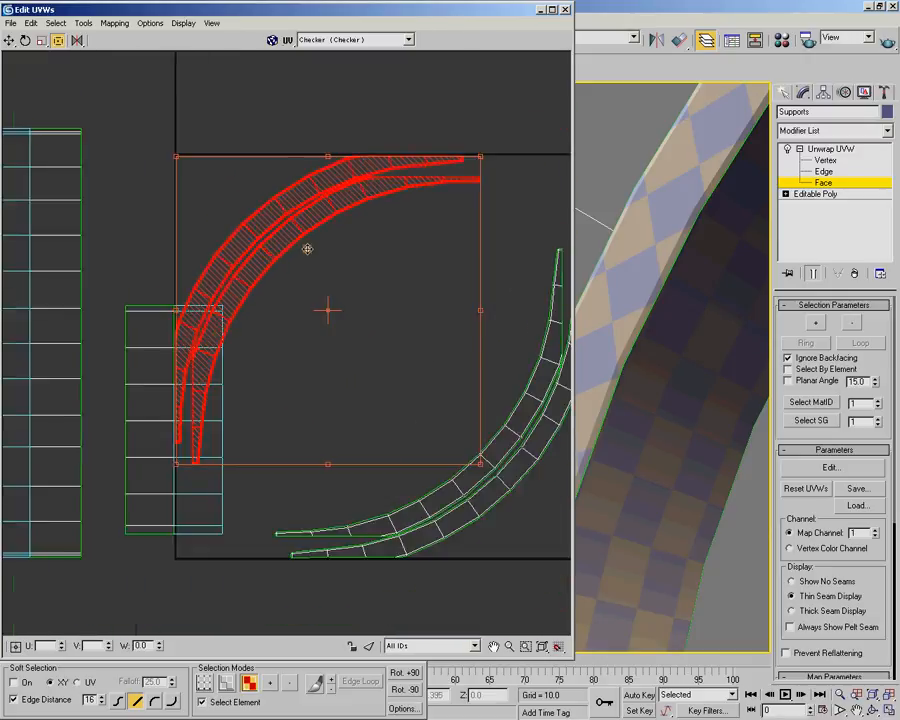
middle_drag(305, 273, 312, 274)
Select the shorter straight strip pair, move it into the UV square and rotate it diagonally inside the upper curved pair
drag(164, 300, 173, 382)
drag(167, 518, 227, 480)
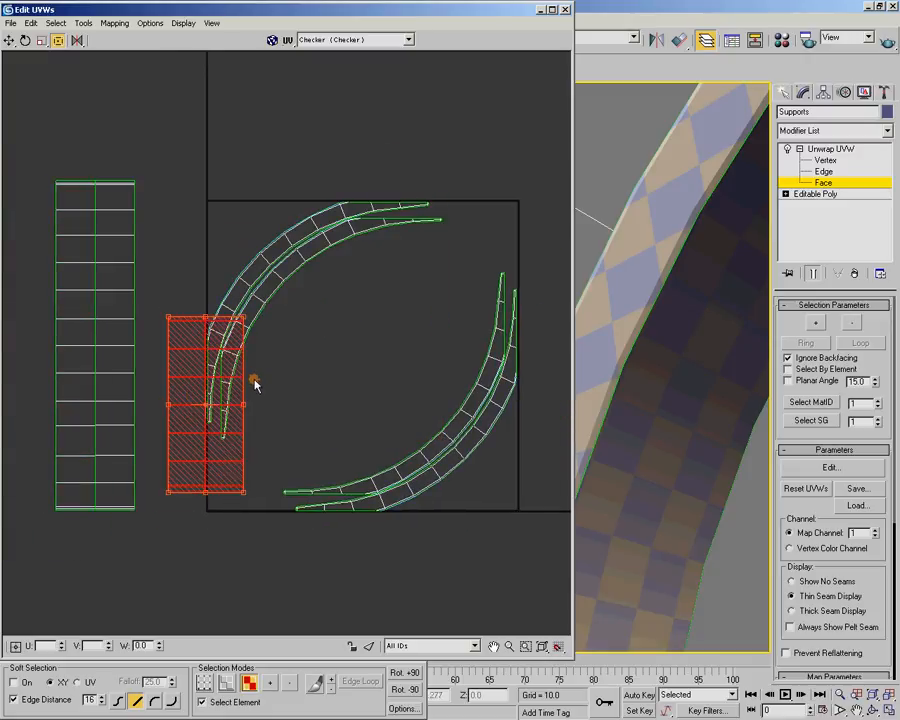
drag(245, 404, 362, 309)
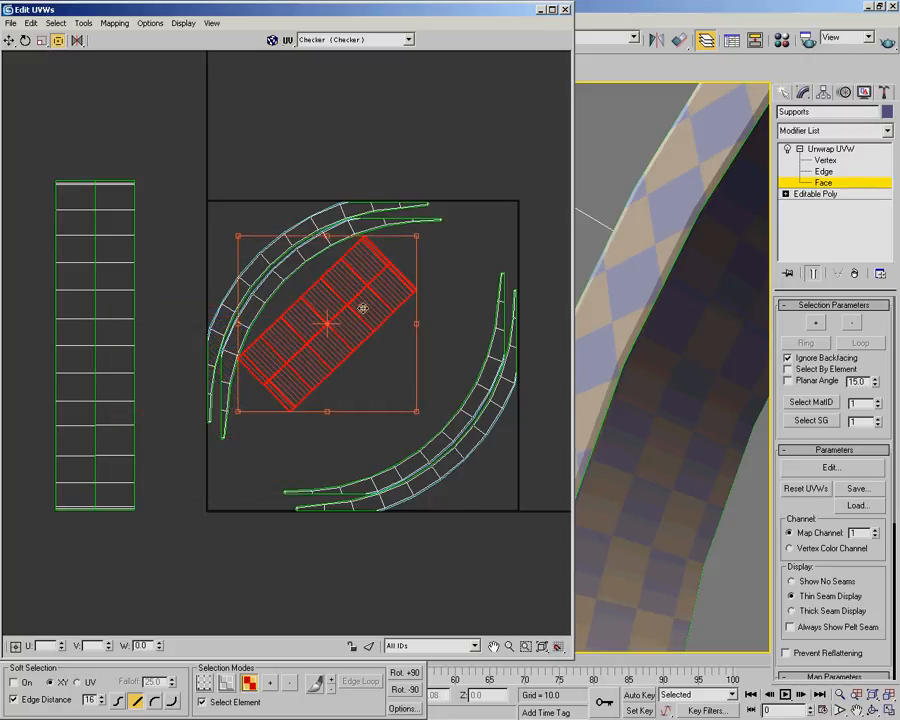
scroll(362, 309, up, 5)
drag(382, 357, 385, 356)
drag(386, 351, 387, 352)
scroll(387, 352, down, 3)
scroll(362, 400, up, 1)
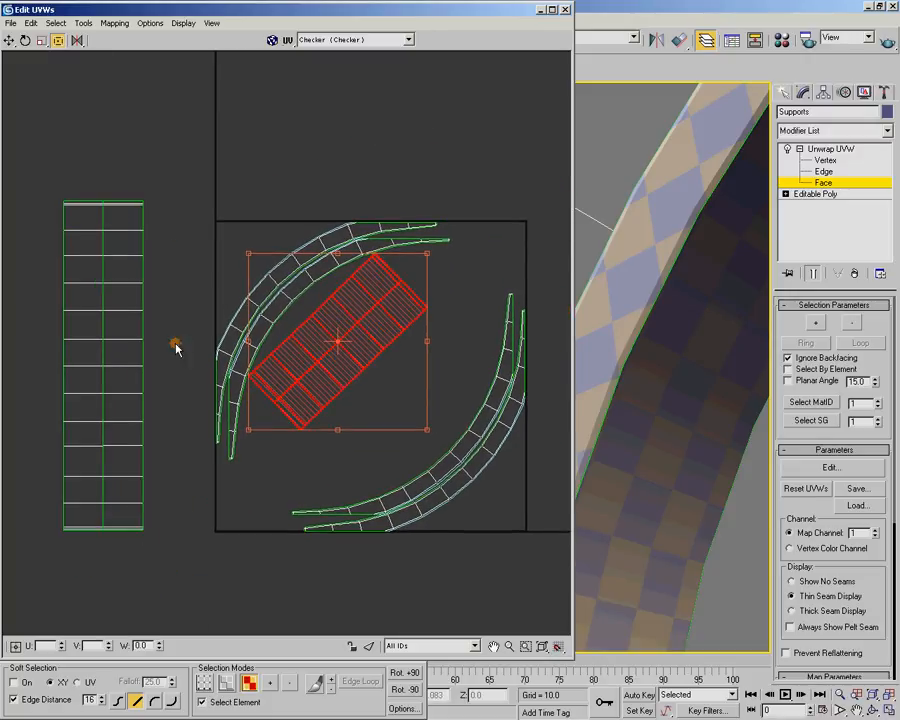
Move the longer straight strip pair into the UV square and rotate it diagonally to fit between the curved pairs
click(119, 311)
drag(119, 311, 399, 342)
drag(426, 390, 402, 406)
middle_drag(402, 406, 338, 386)
scroll(382, 399, up, 1)
scroll(318, 397, up, 1)
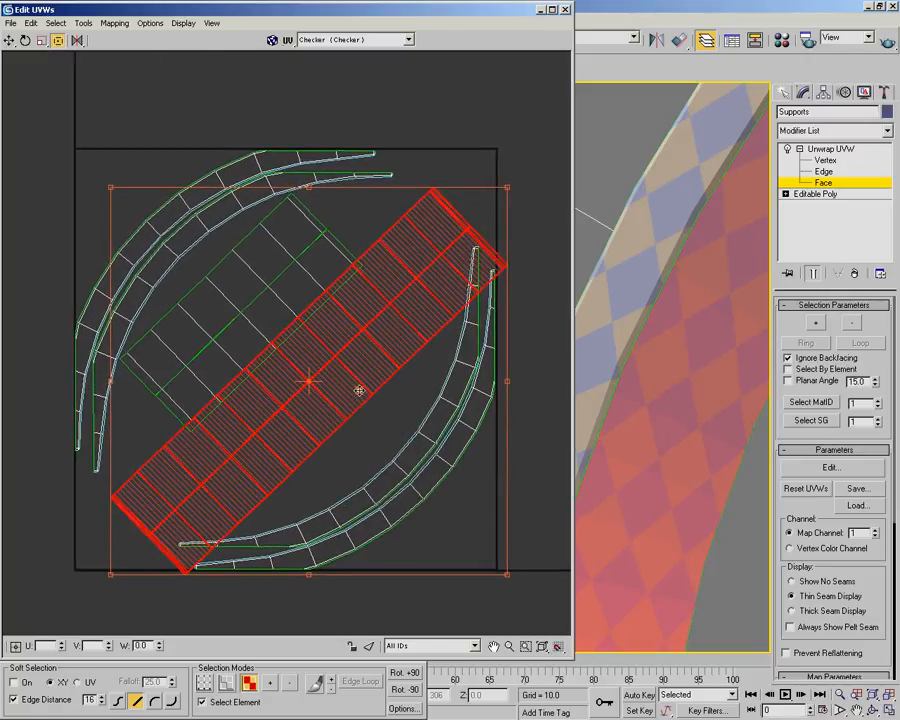
drag(360, 387, 345, 382)
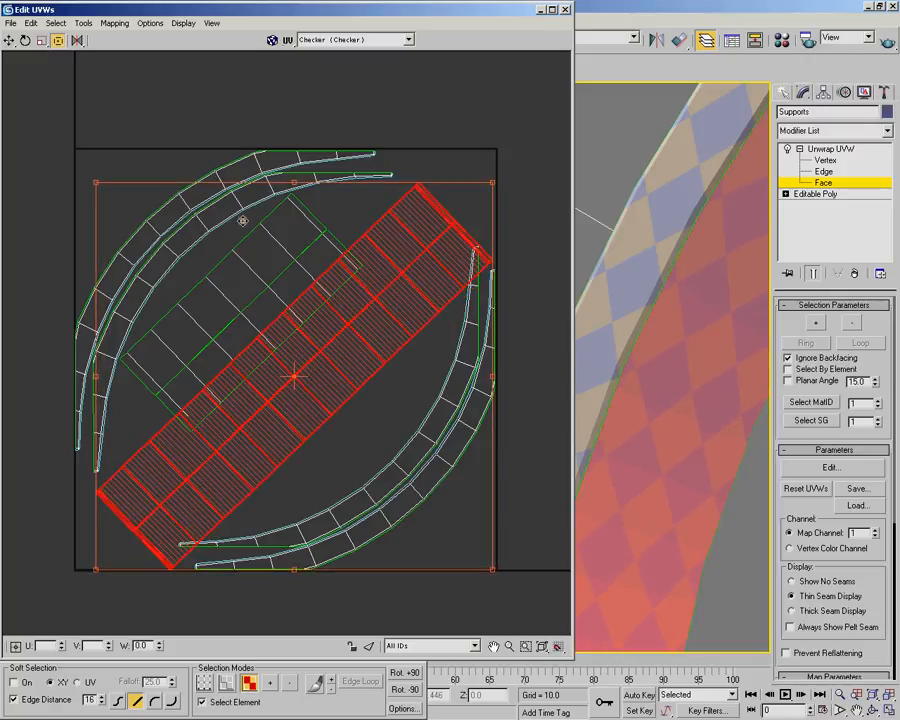
Scale all UV shells down together toward the lower-right corner and return the upper curved pair to the square's upper-left corner
click(125, 119)
drag(50, 109, 530, 612)
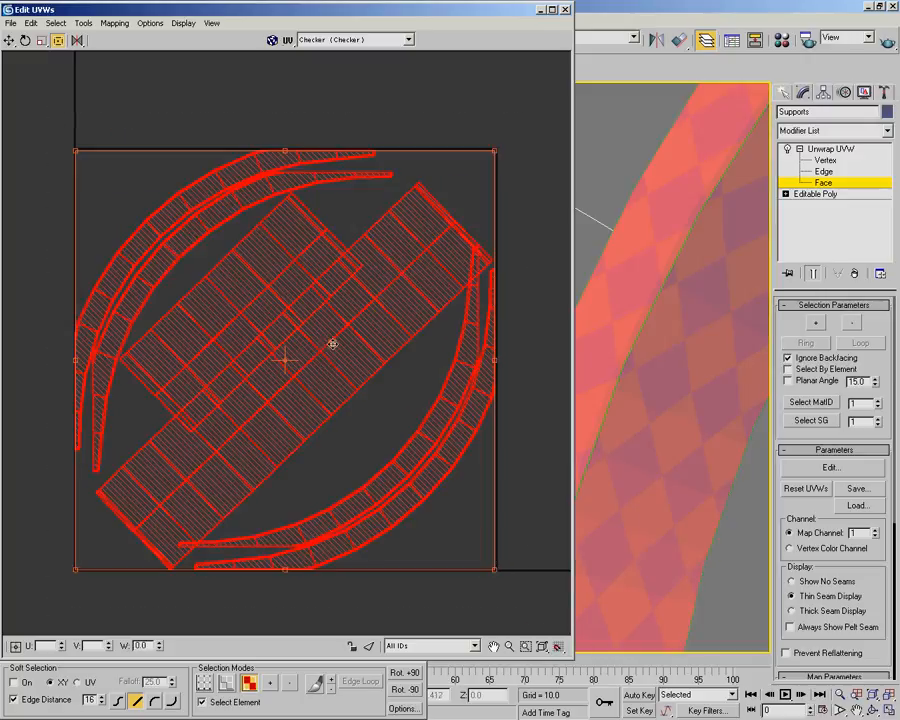
drag(76, 151, 112, 195)
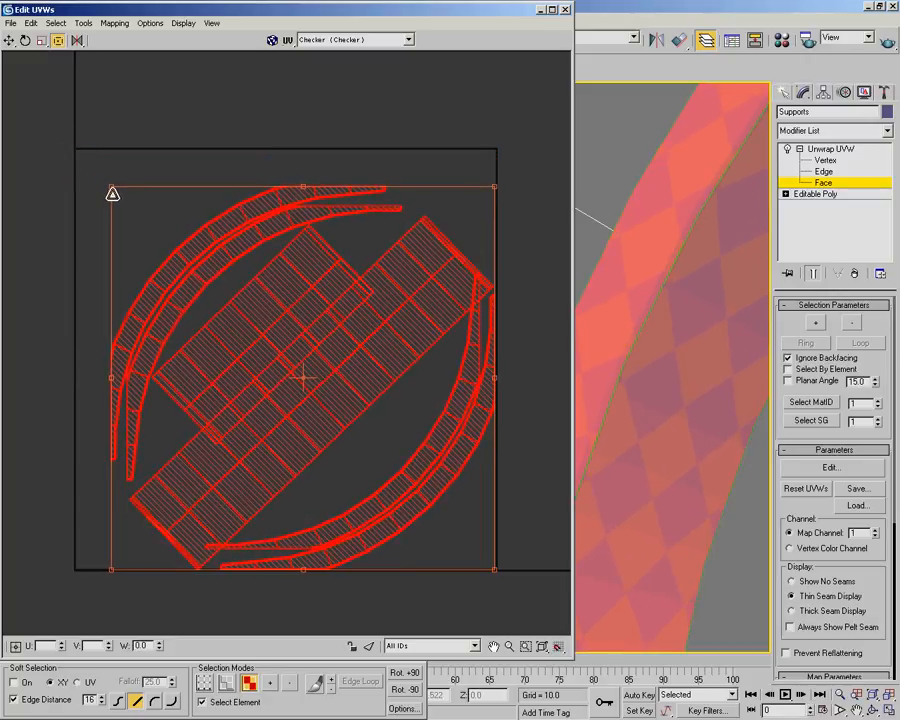
click(144, 122)
drag(183, 177, 169, 242)
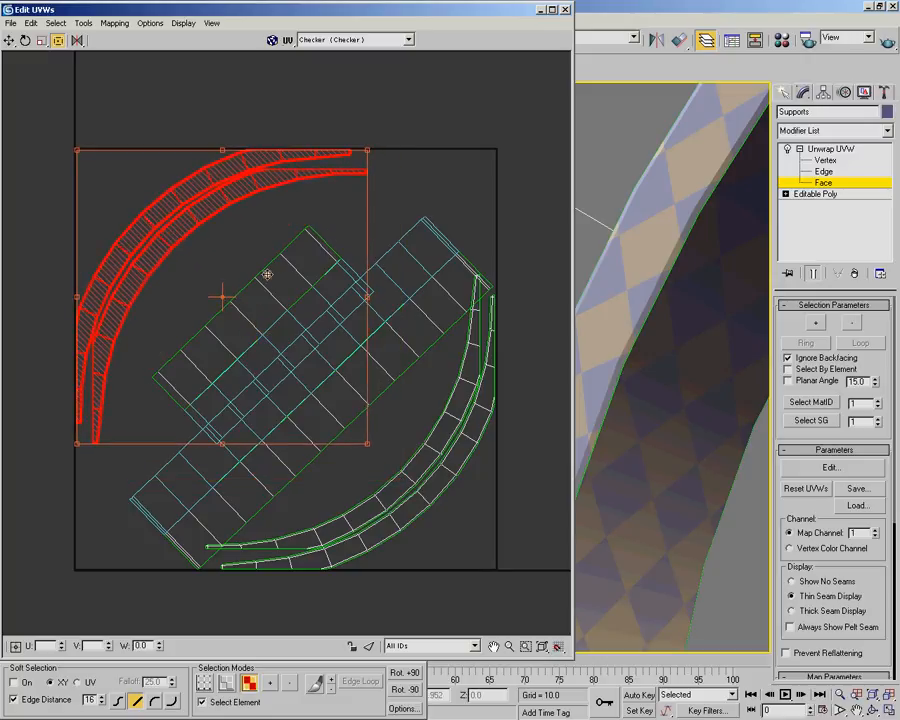
Select both straight strip pairs, shift them up-left between the curved pairs and rotate them slightly
click(430, 113)
drag(235, 291, 342, 367)
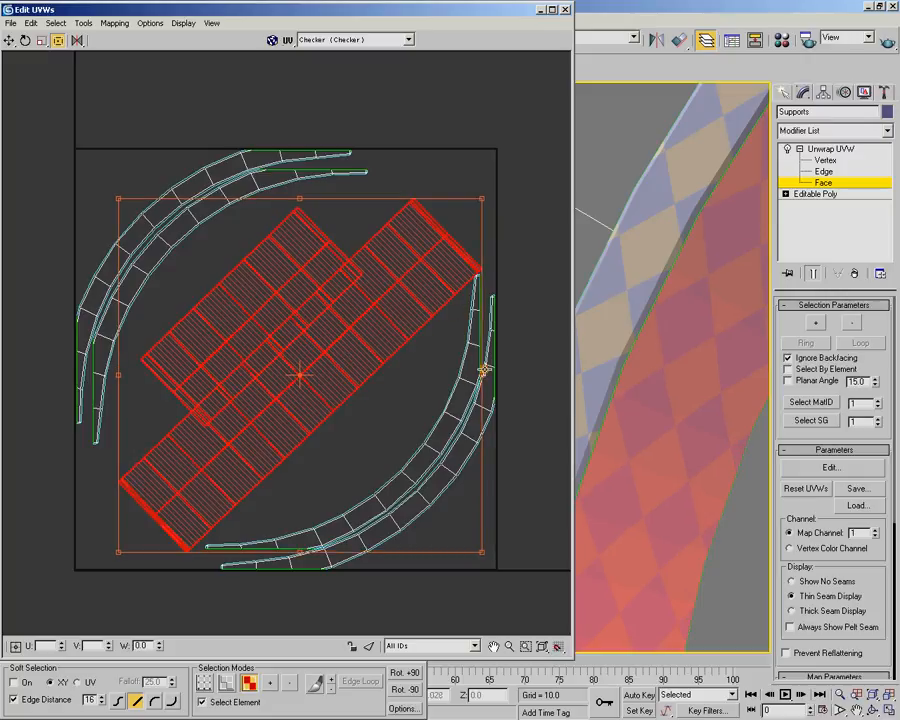
drag(483, 379, 488, 375)
drag(339, 337, 341, 339)
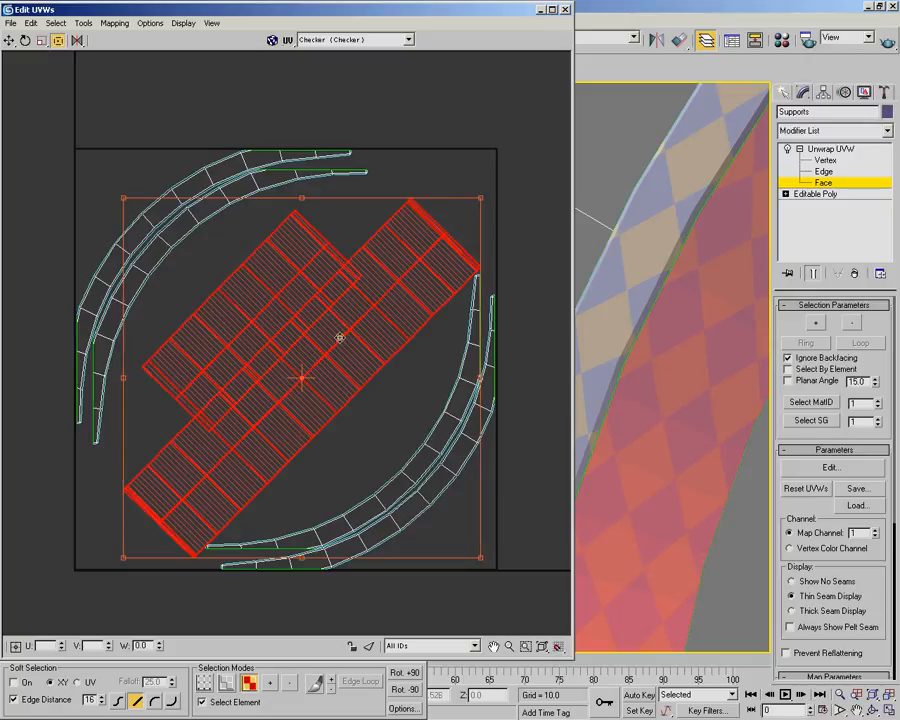
Move the shorter straight strip pair up-left until it clears the longer pair, and deselect it
click(353, 178)
click(289, 295)
drag(287, 293, 265, 285)
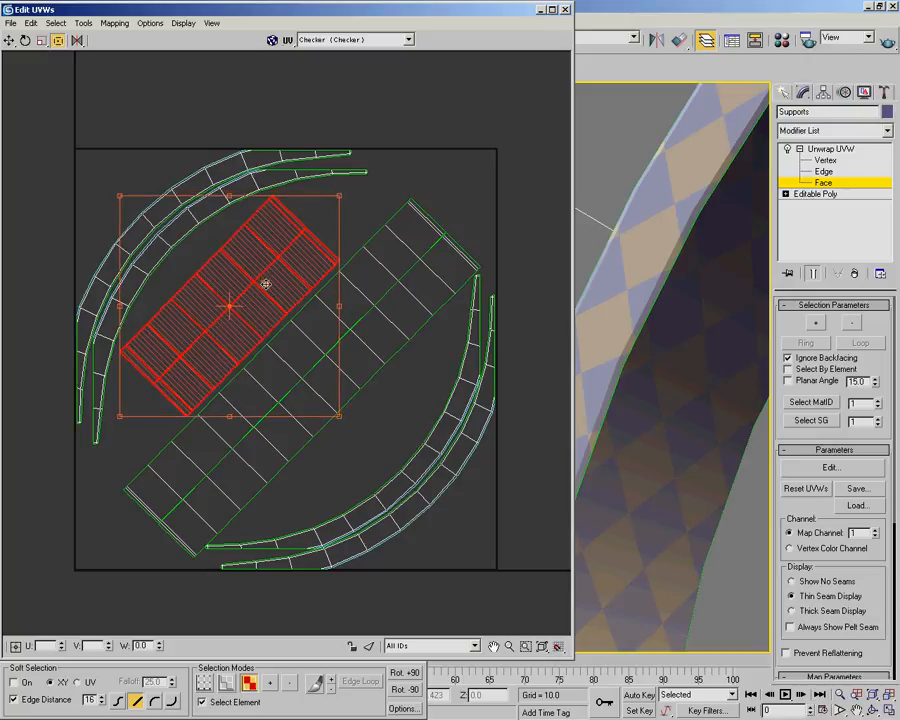
click(416, 177)
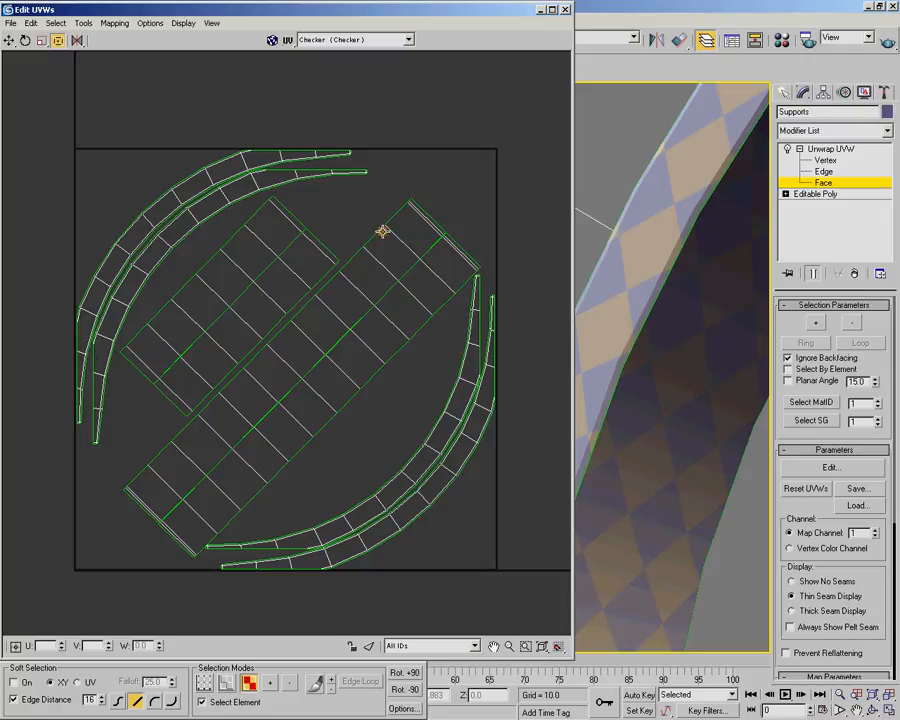
Close the UV editor, leave the face level of the Supports' Unwrap UVW modifier and deselect the object
click(566, 12)
alt+middle_drag(585, 265, 405, 385)
scroll(594, 371, down, 5)
alt+middle_drag(405, 385, 450, 360)
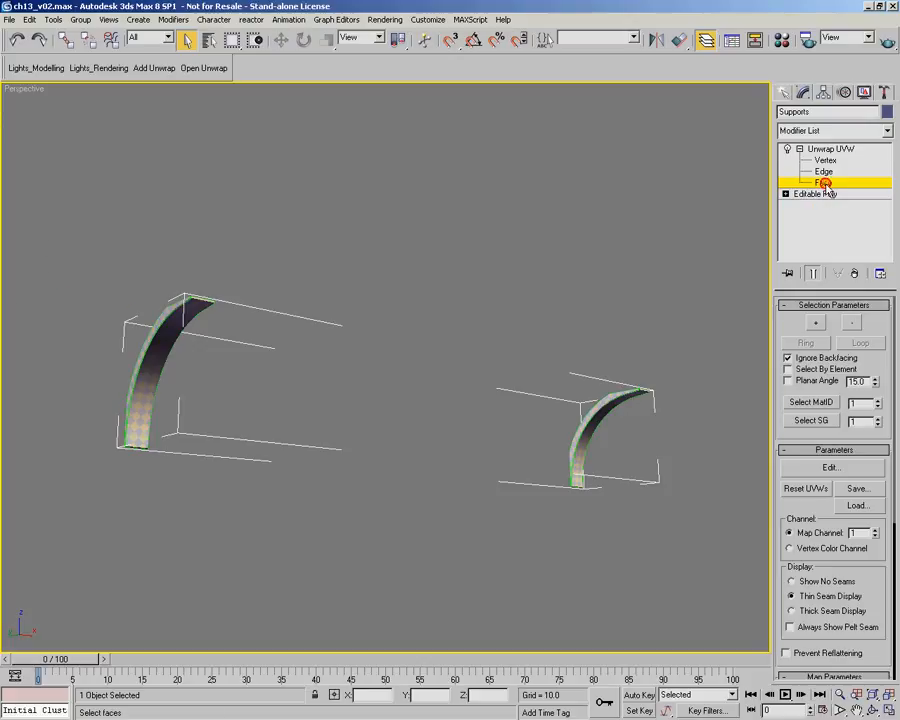
click(791, 148)
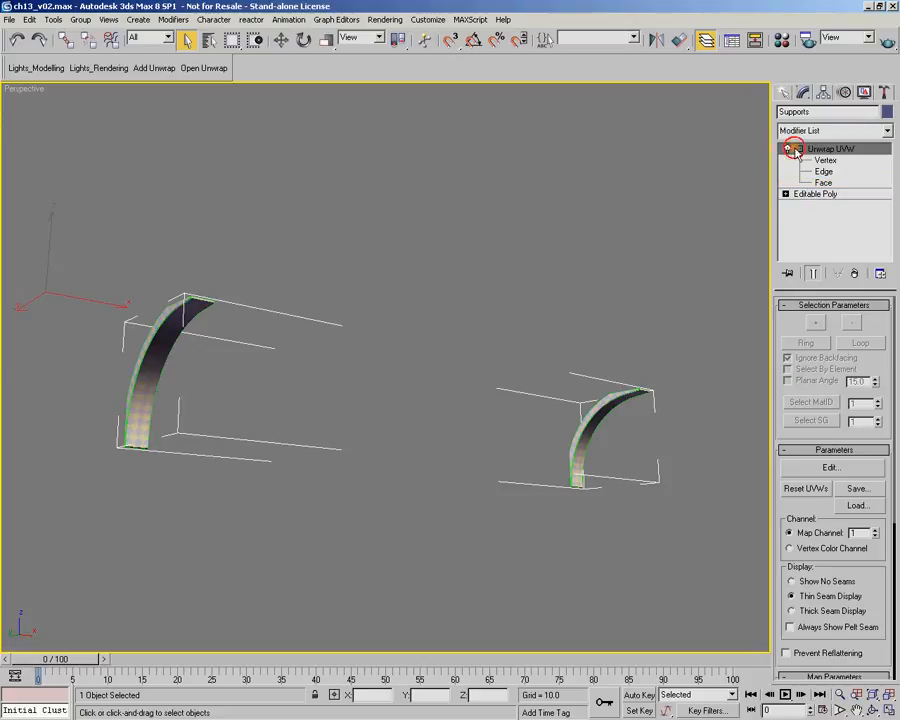
click(791, 148)
click(388, 231)
alt+middle_drag(346, 297, 382, 318)
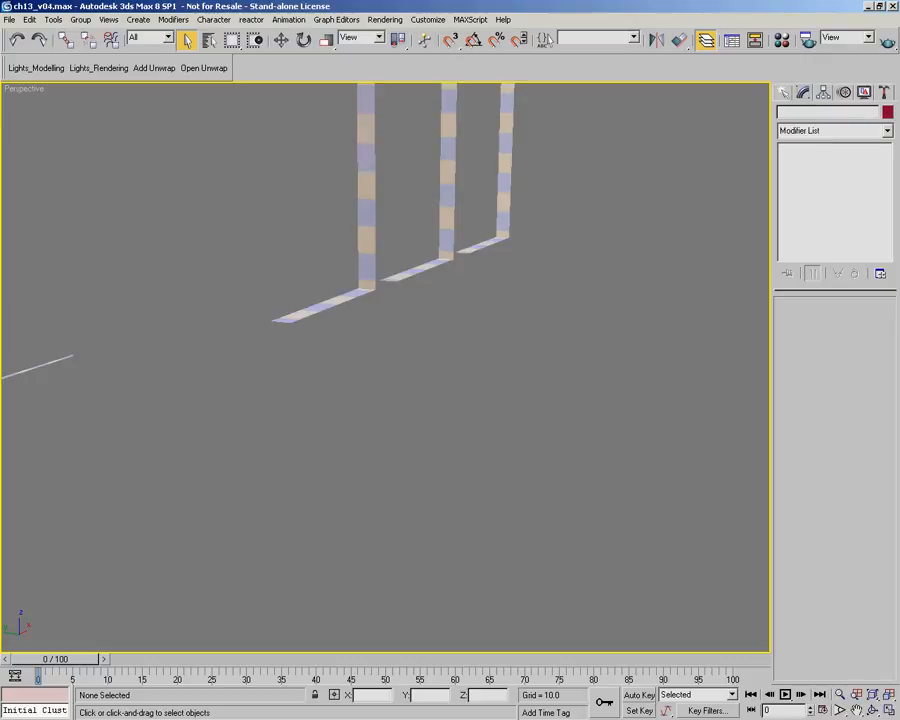
Select the BackWall & Door object and add an Unwrap UVW modifier to it
alt+middle_drag(509, 290, 476, 294)
scroll(273, 260, down, 5)
alt+middle_drag(259, 263, 441, 384)
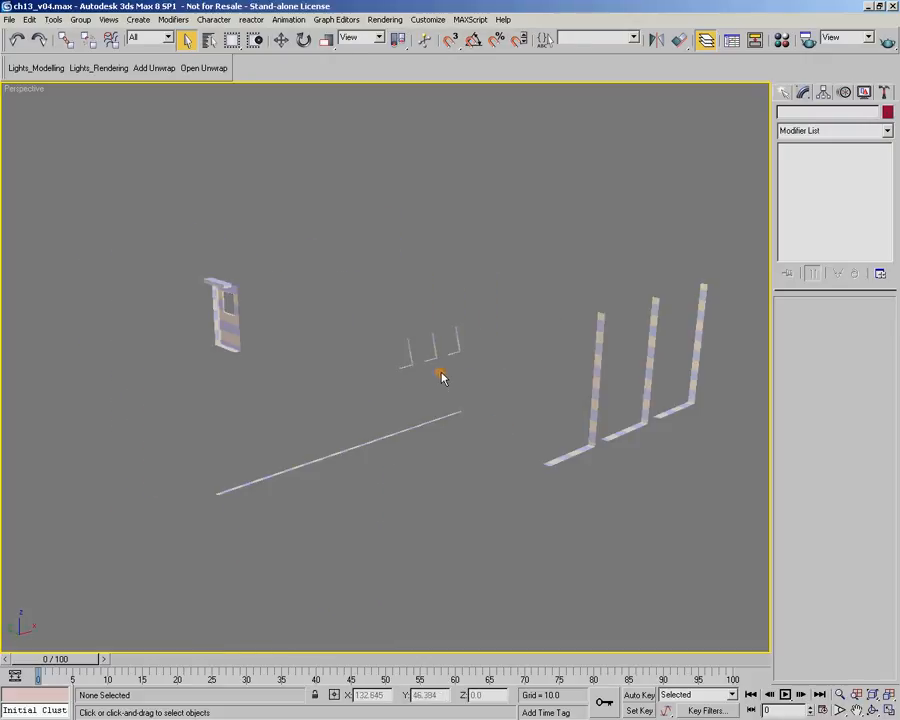
alt+middle_drag(509, 350, 309, 252)
alt+middle_drag(456, 340, 452, 366)
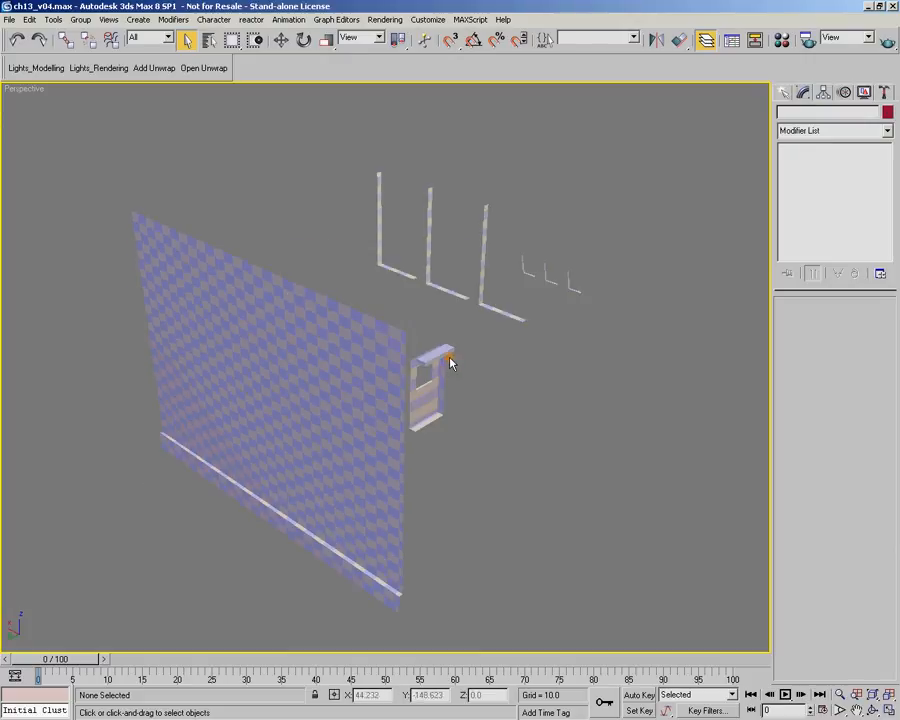
click(287, 354)
click(156, 68)
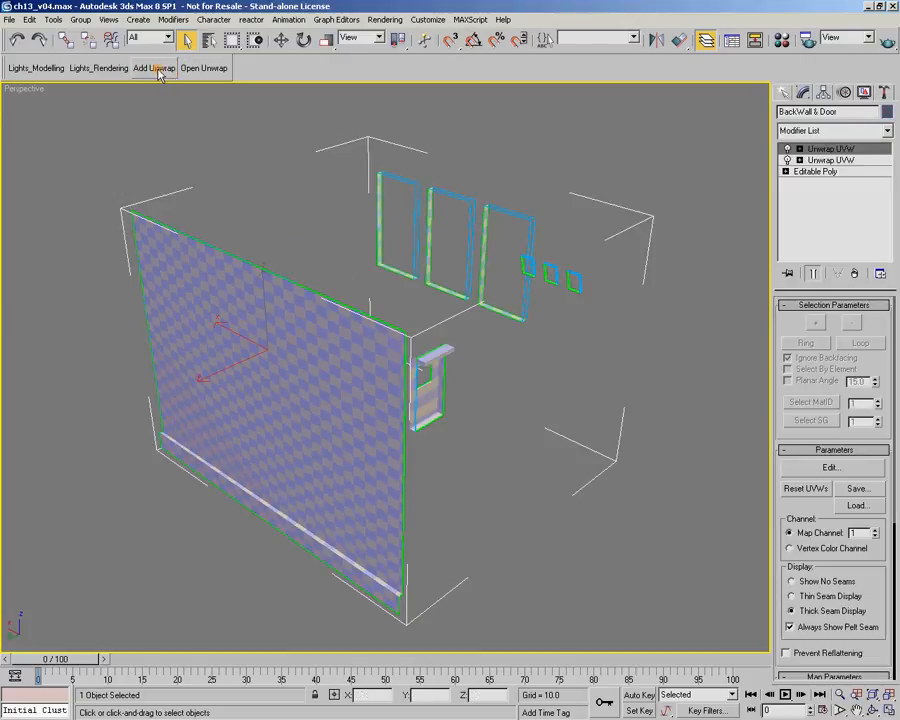
Open the UV editor for BackWall & Door, enlarge its window beside the command panel and hide the checker background
click(203, 68)
drag(268, 73, 255, 12)
drag(470, 590, 631, 661)
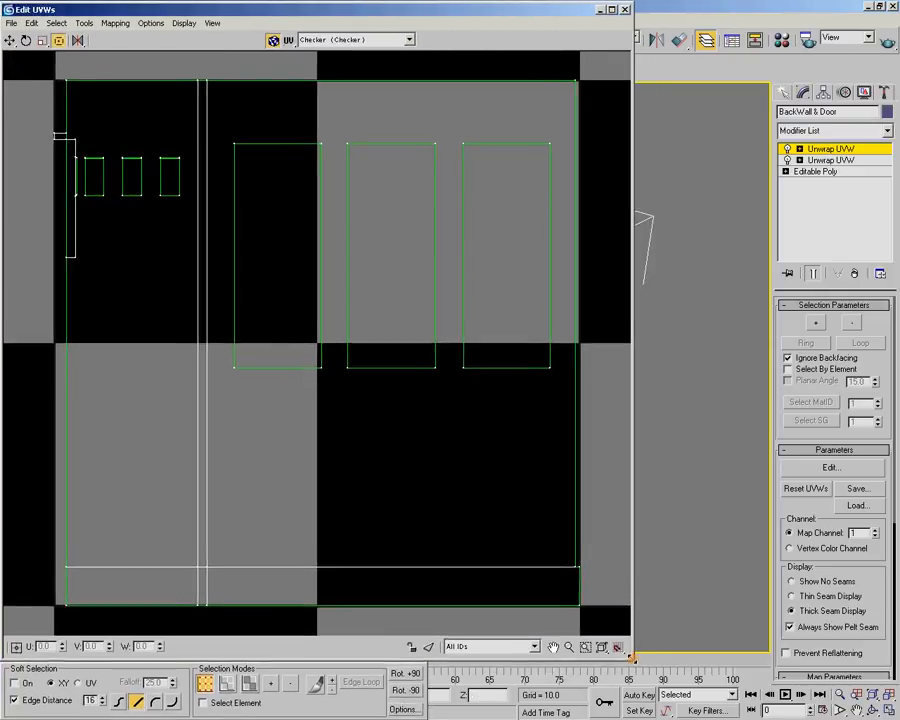
click(271, 41)
scroll(260, 274, down, 2)
middle_drag(206, 250, 170, 252)
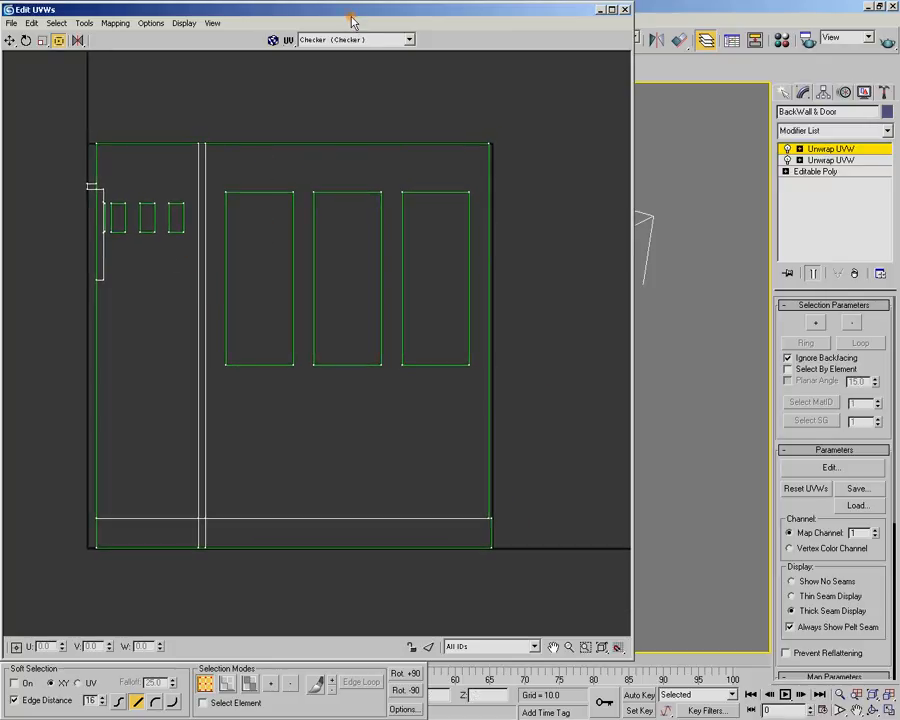
At face level, select all faces of the back wall on the model, including the band along its bottom edge
double_click(351, 22)
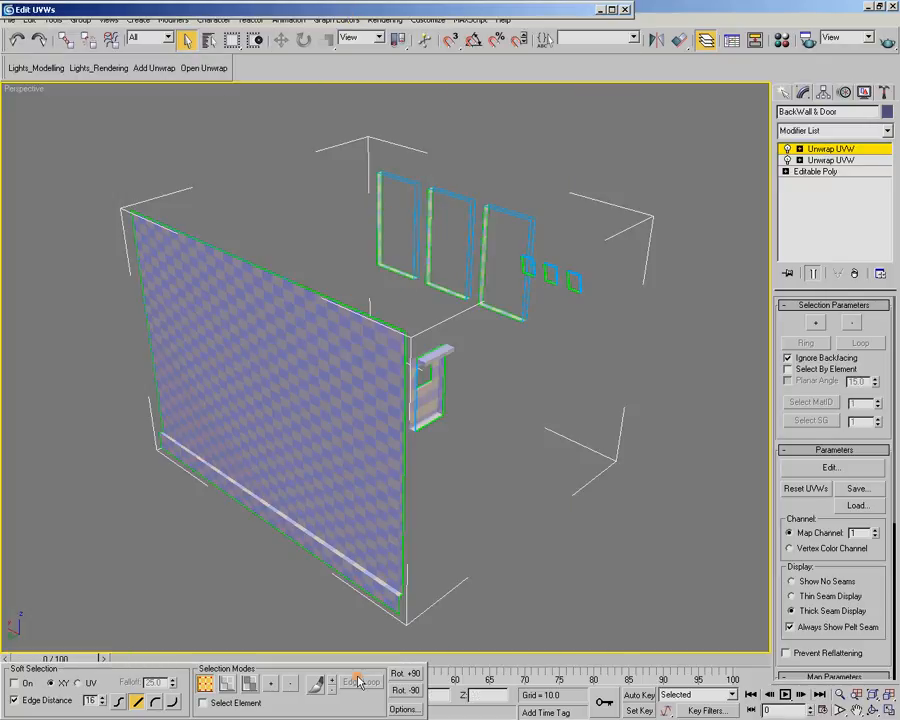
click(800, 149)
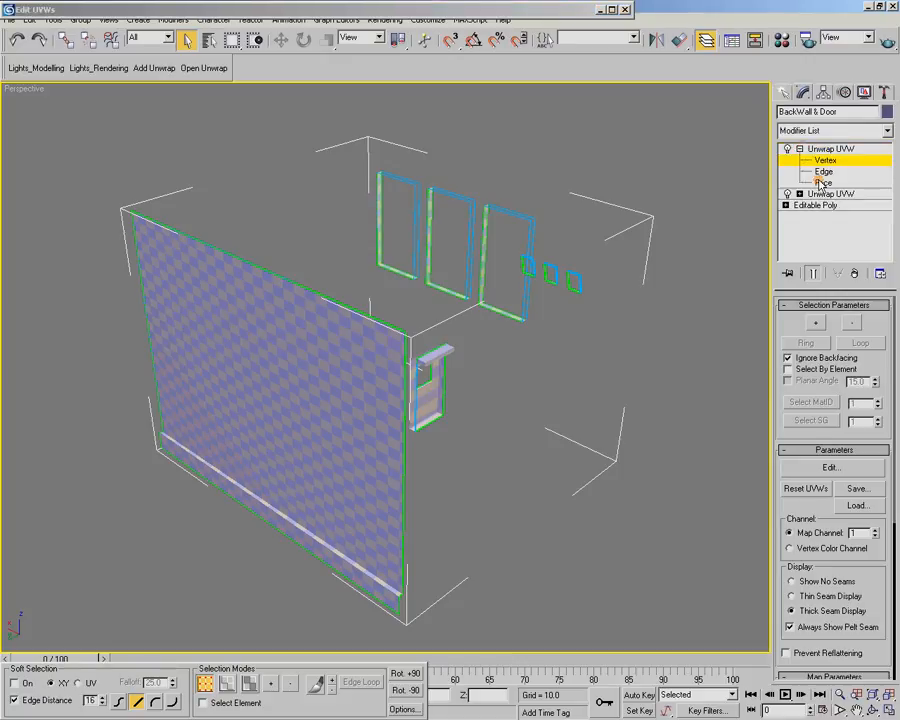
click(820, 182)
click(261, 530)
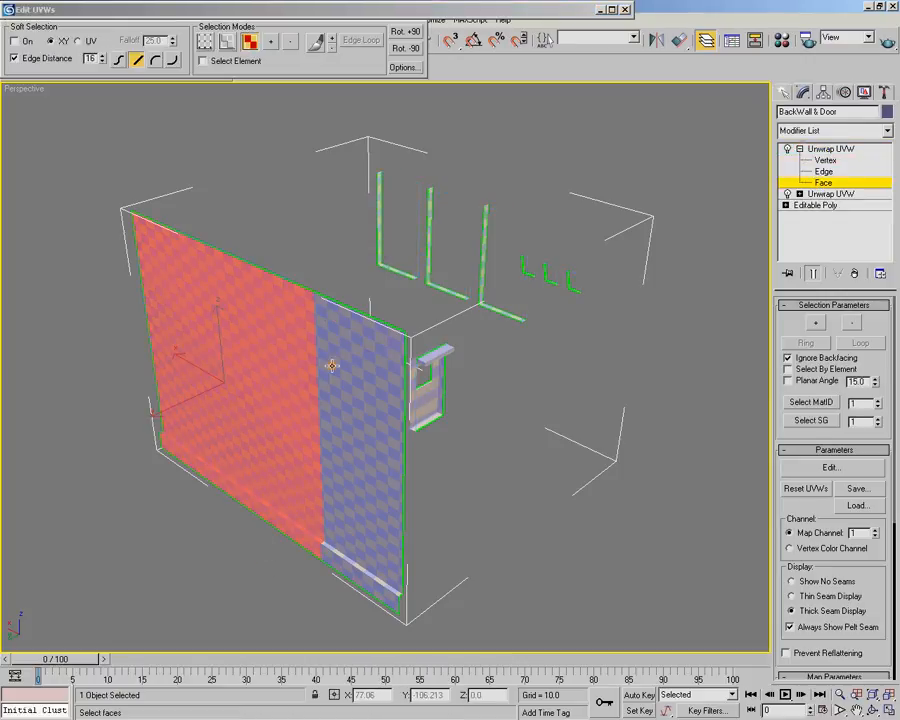
ctrl+click(346, 548)
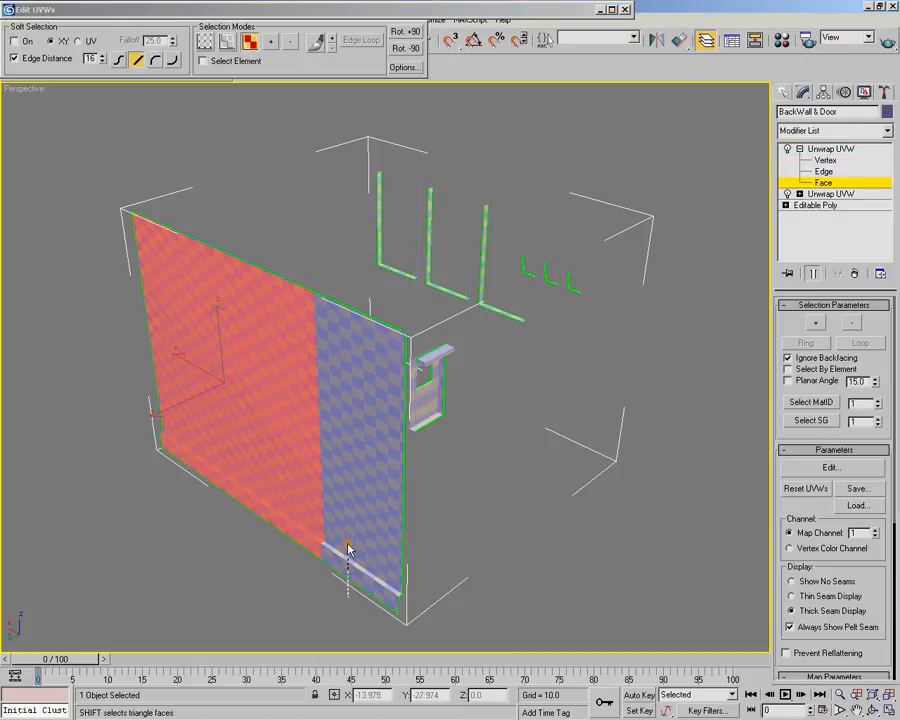
alt+middle_drag(323, 580, 351, 546)
drag(346, 581, 335, 538)
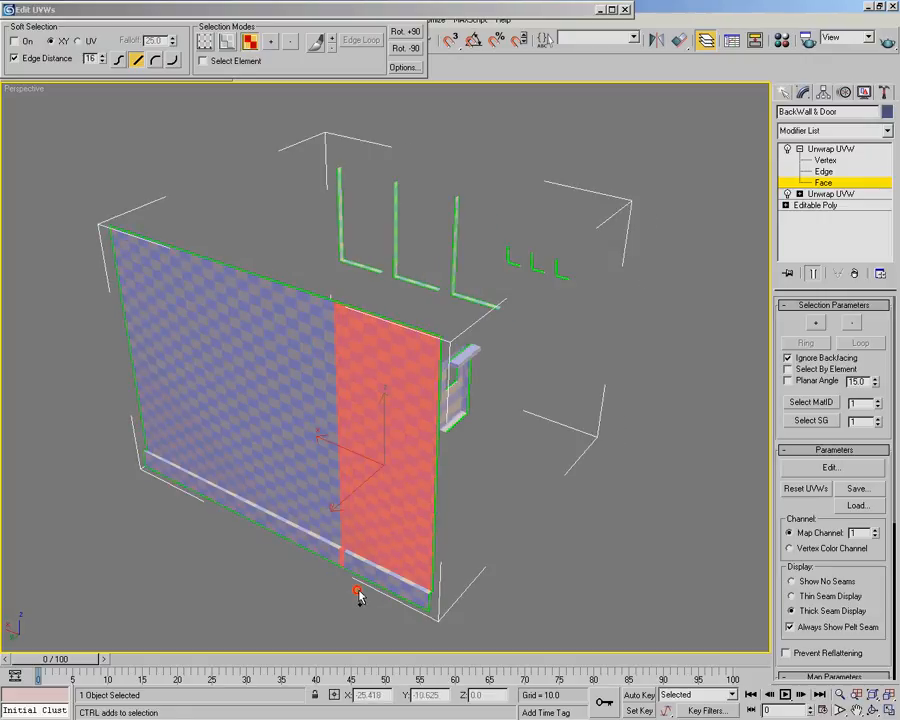
ctrl+click(317, 516)
mouse_move(320, 318)
alt+middle_down()
mouse_move(500, 328)
mouse_move(500, 288)
mouse_move(344, 278)
mouse_move(327, 315)
alt+middle_up()
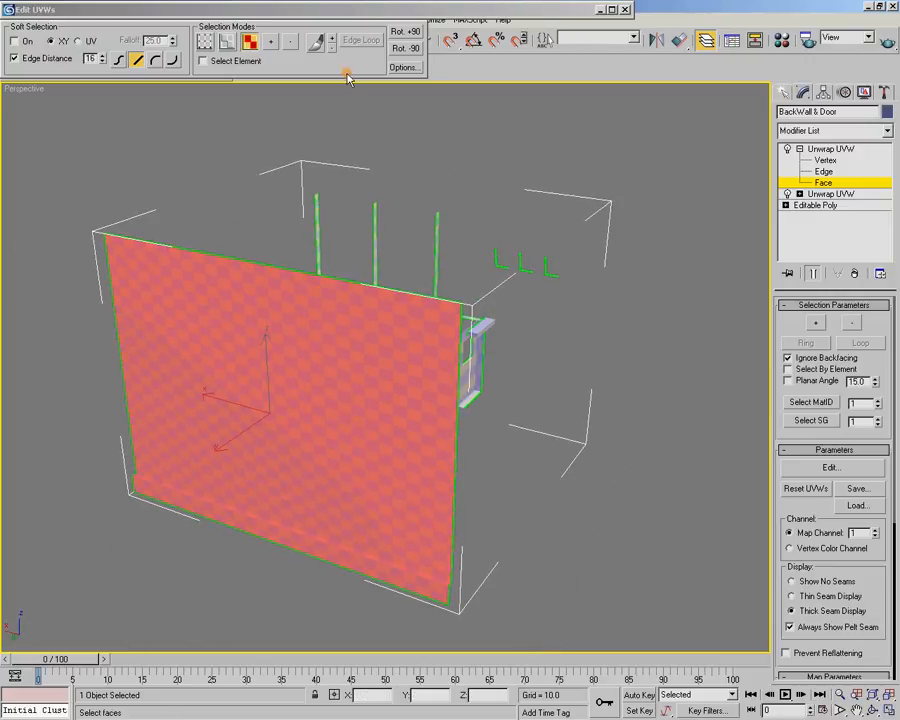
Move the selected back wall UVs out of the UV square to its left side
double_click(362, 8)
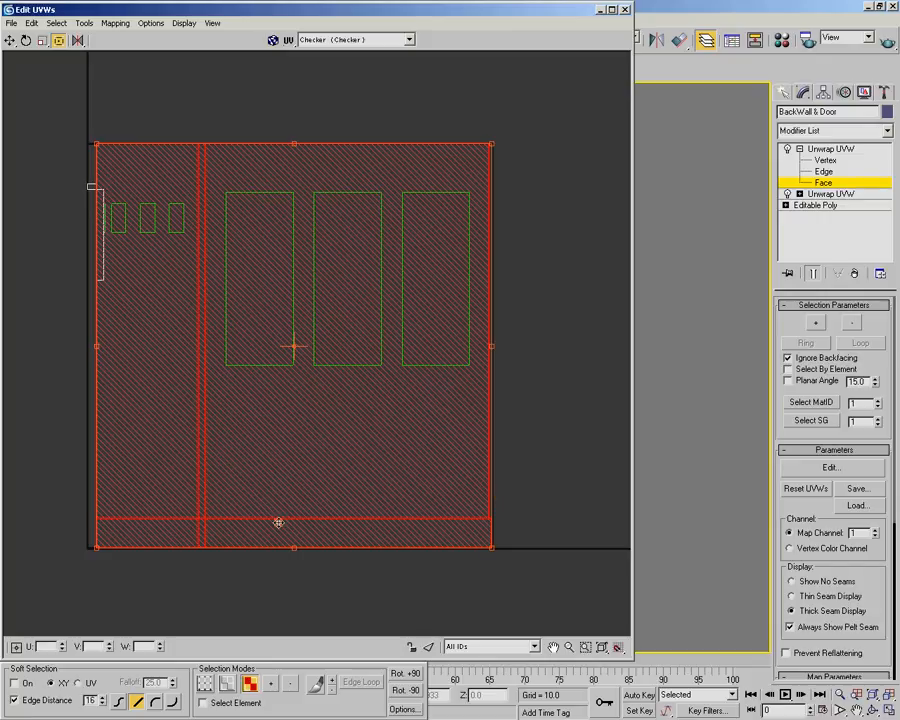
scroll(387, 369, down, 3)
scroll(402, 363, up, 2)
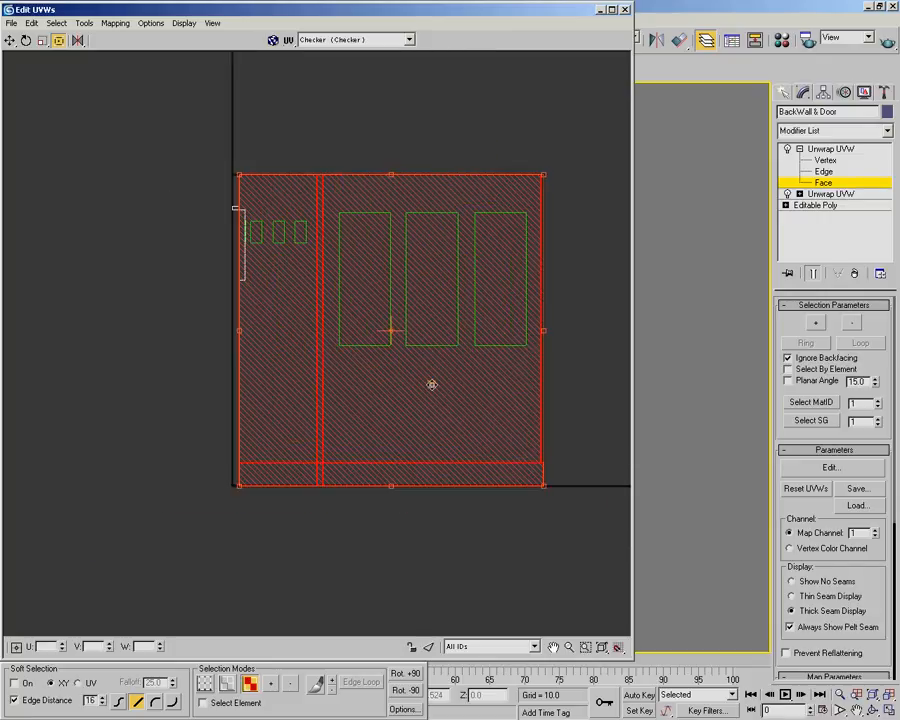
drag(441, 377, 120, 366)
middle_drag(211, 368, 420, 307)
Select the wall's bottom band in the UV layout and move it slightly down to open up the ledge above it
click(277, 467)
drag(91, 442, 354, 413)
scroll(241, 403, up, 4)
middle_drag(277, 399, 535, 385)
scroll(540, 388, up, 3)
drag(398, 420, 398, 437)
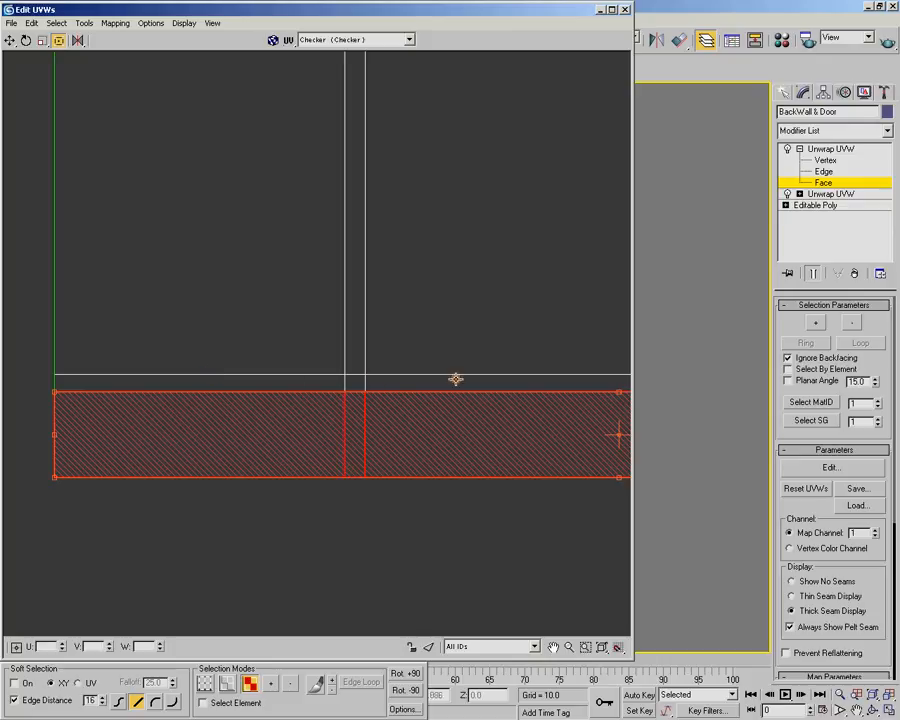
Select the three large window frame shells inside the UV square
click(345, 522)
scroll(426, 417, down, 2)
scroll(504, 355, down, 2)
middle_drag(563, 300, 248, 372)
scroll(299, 345, down, 1)
scroll(378, 320, down, 1)
middle_drag(430, 278, 312, 285)
scroll(312, 285, up, 3)
middle_drag(390, 259, 316, 275)
scroll(316, 275, down, 2)
drag(325, 204, 504, 364)
Examine on the model which faces belong to the three selected large window frame shells
double_click(494, 16)
alt+middle_drag(588, 190, 397, 192)
middle_drag(533, 261, 440, 255)
alt+middle_drag(440, 255, 440, 269)
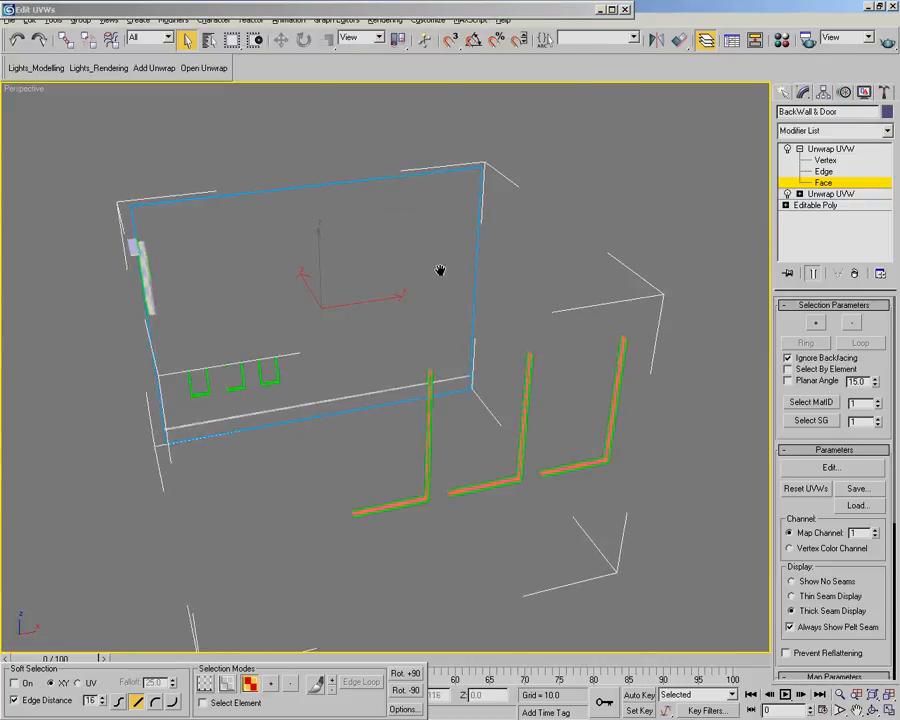
scroll(442, 290, up, 3)
alt+middle_drag(446, 317, 491, 294)
alt+middle_drag(573, 224, 496, 219)
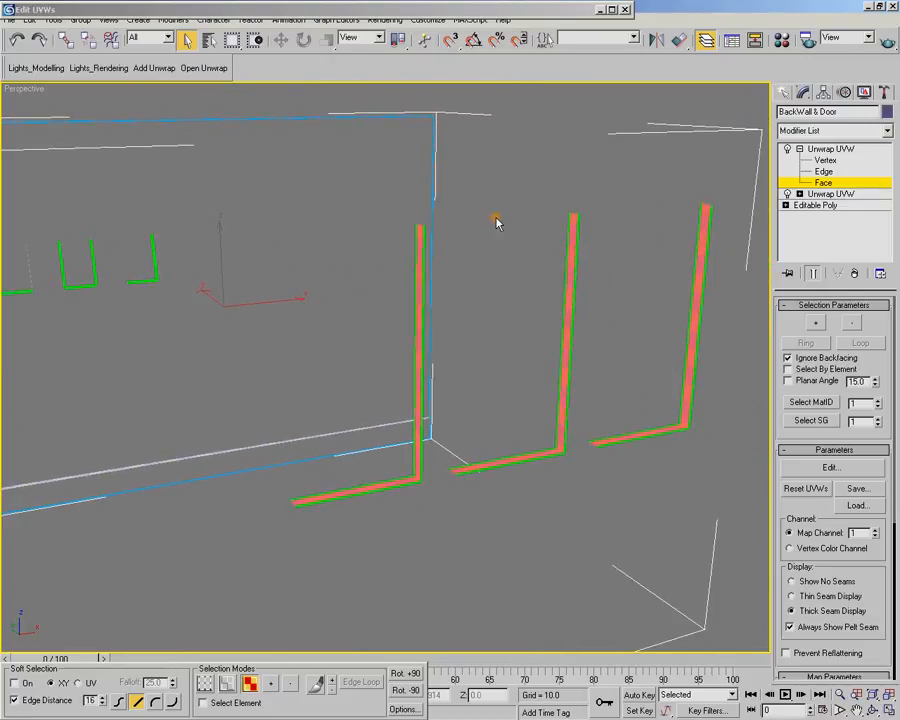
double_click(418, 12)
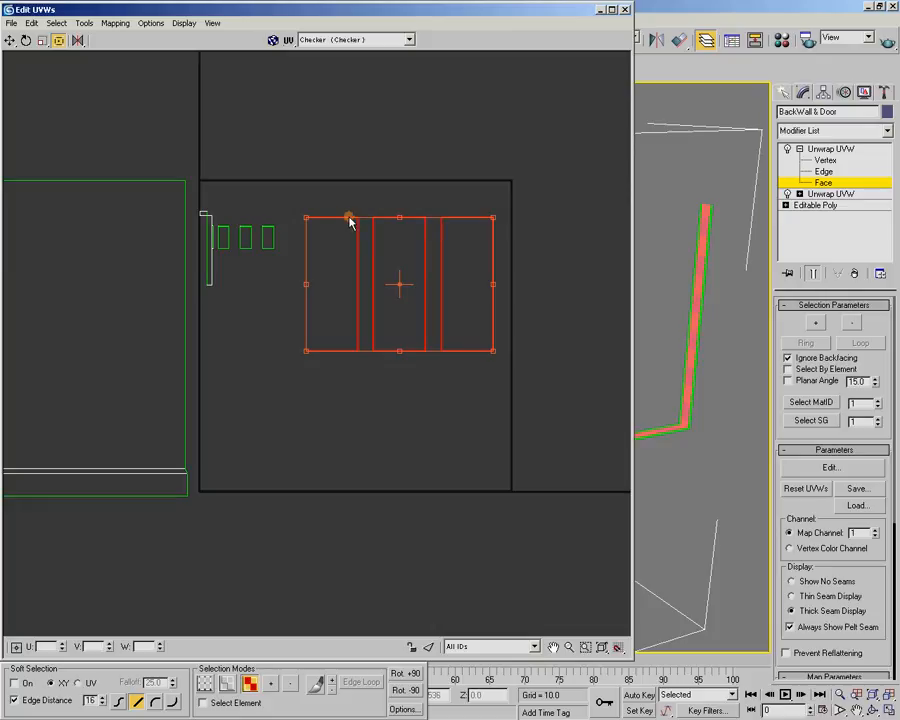
Select the leftmost large window frame shell, identify its faces on the model and break them apart
click(434, 174)
middle_drag(434, 174, 404, 191)
drag(260, 253, 336, 342)
double_click(553, 9)
alt+middle_drag(511, 256, 449, 263)
alt+middle_drag(150, 263, 245, 275)
double_click(342, 10)
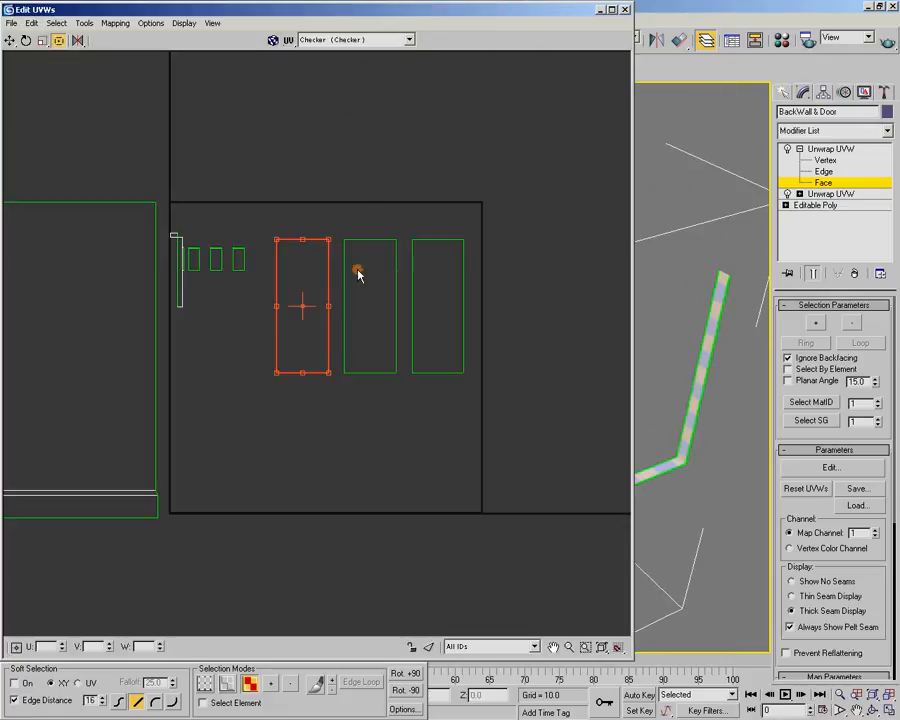
right_click(313, 242)
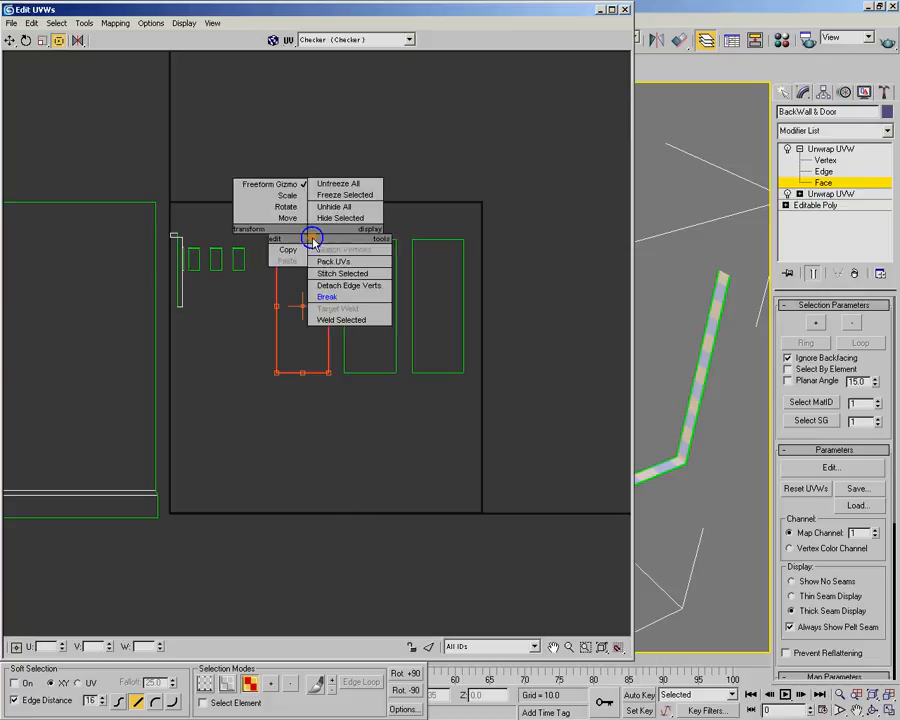
click(358, 300)
Break apart the middle and right large window frame shells, and reselect the left large frame shell
drag(334, 224, 398, 376)
right_click(395, 373)
click(410, 374)
drag(406, 220, 482, 401)
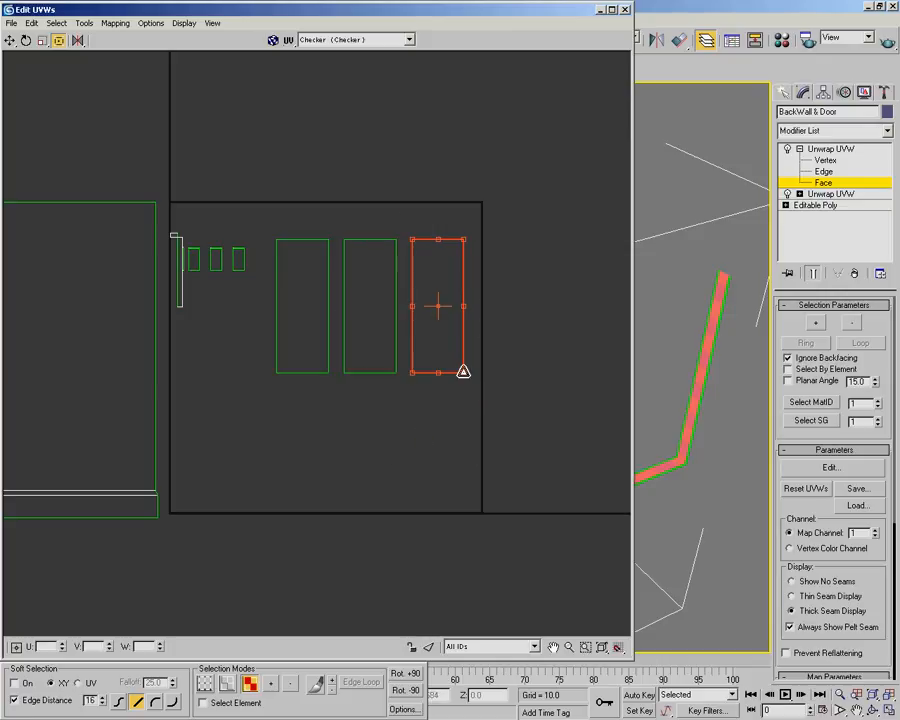
right_click(420, 383)
click(397, 393)
drag(264, 222, 335, 393)
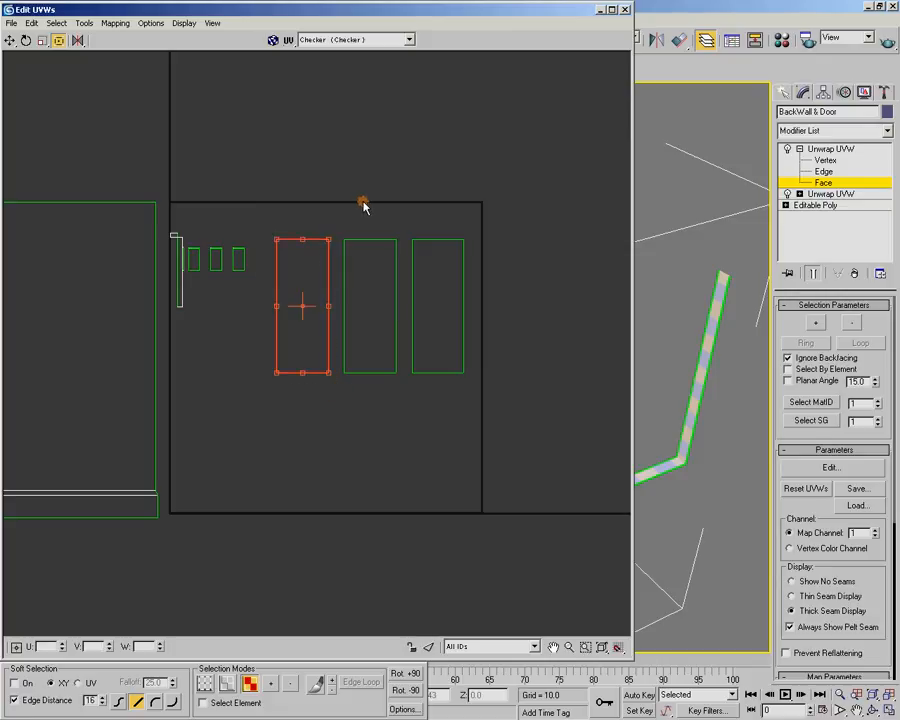
Try to unfold the selected left frame shell using Walk to closest face with Normalize Clusters on
click(116, 22)
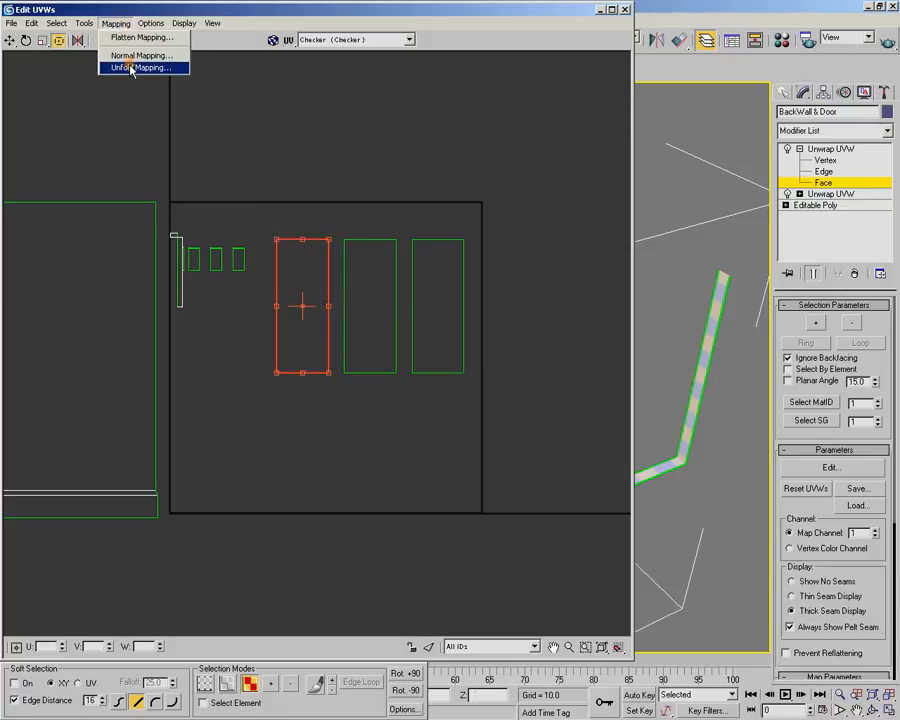
click(131, 68)
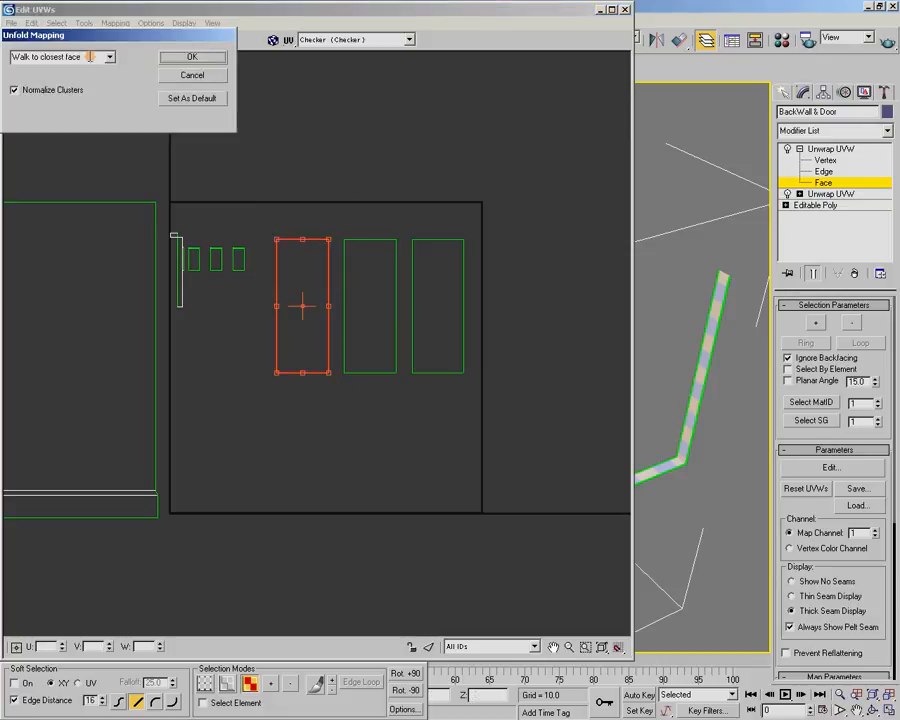
click(192, 57)
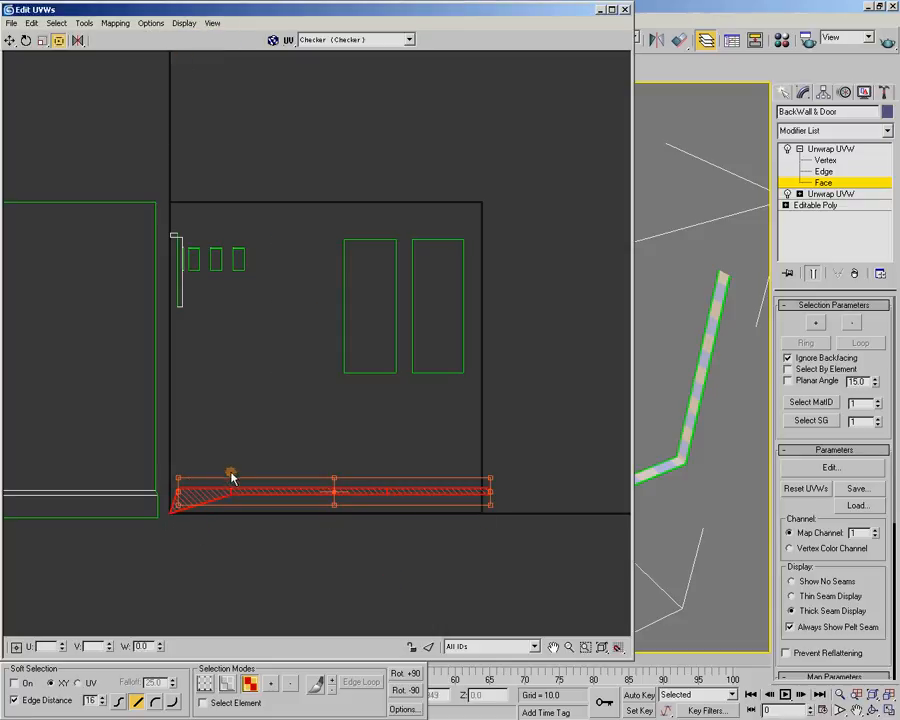
click(285, 340)
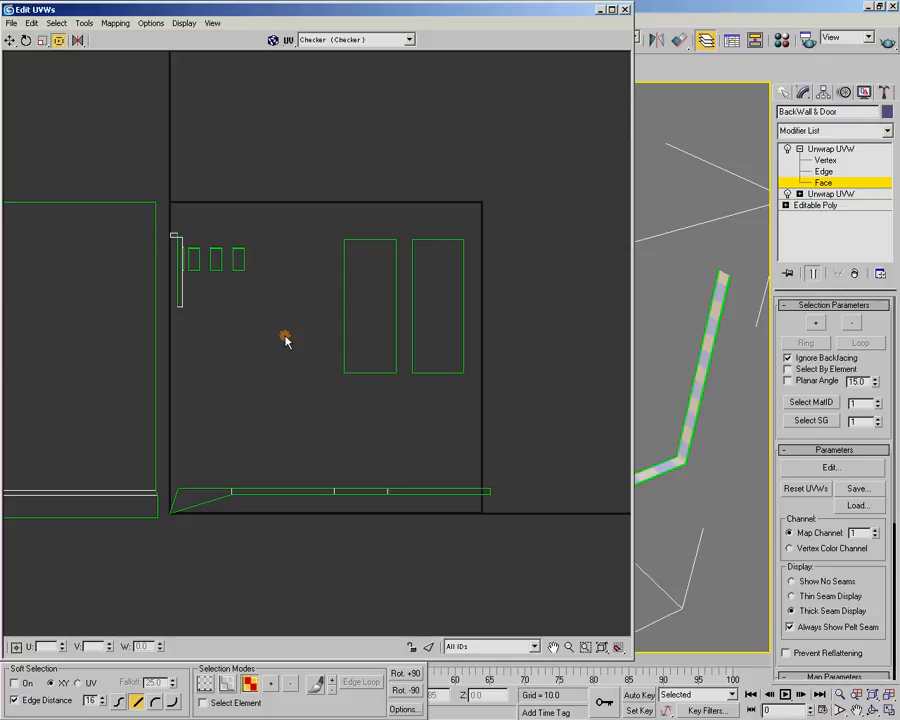
key(ctrl+z)
click(115, 22)
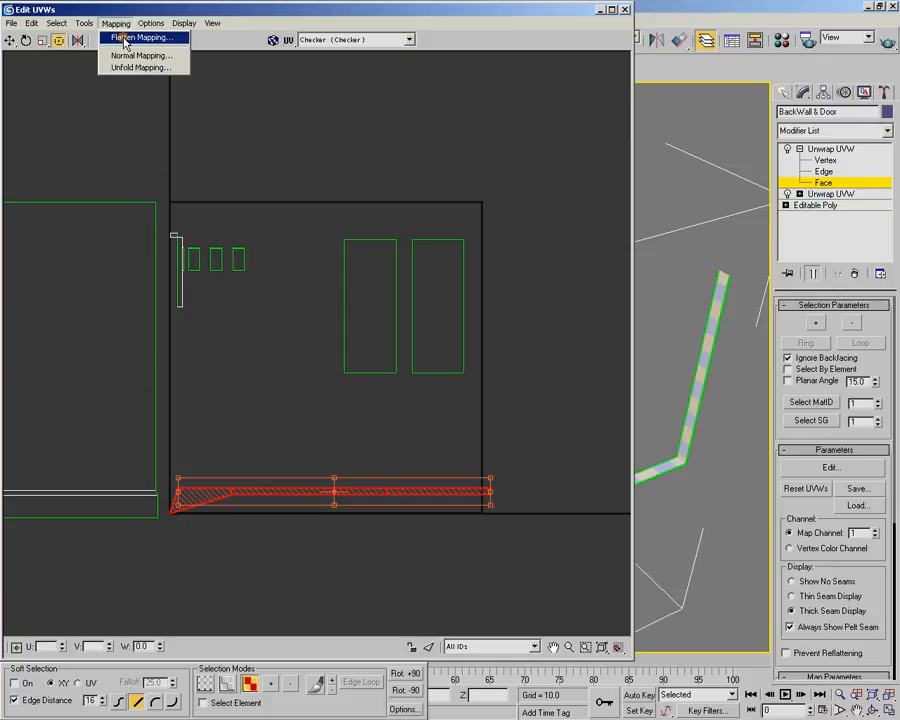
click(121, 35)
click(204, 77)
Unfold the selected left frame shell using Walk to closest face with Normalize Clusters off
click(115, 22)
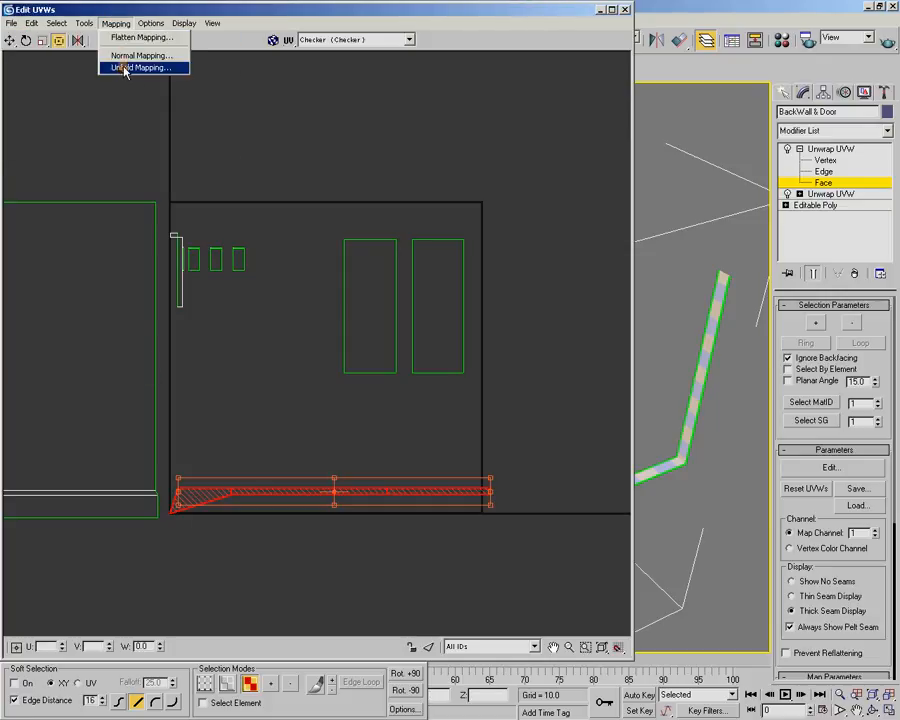
click(120, 66)
click(45, 90)
click(192, 56)
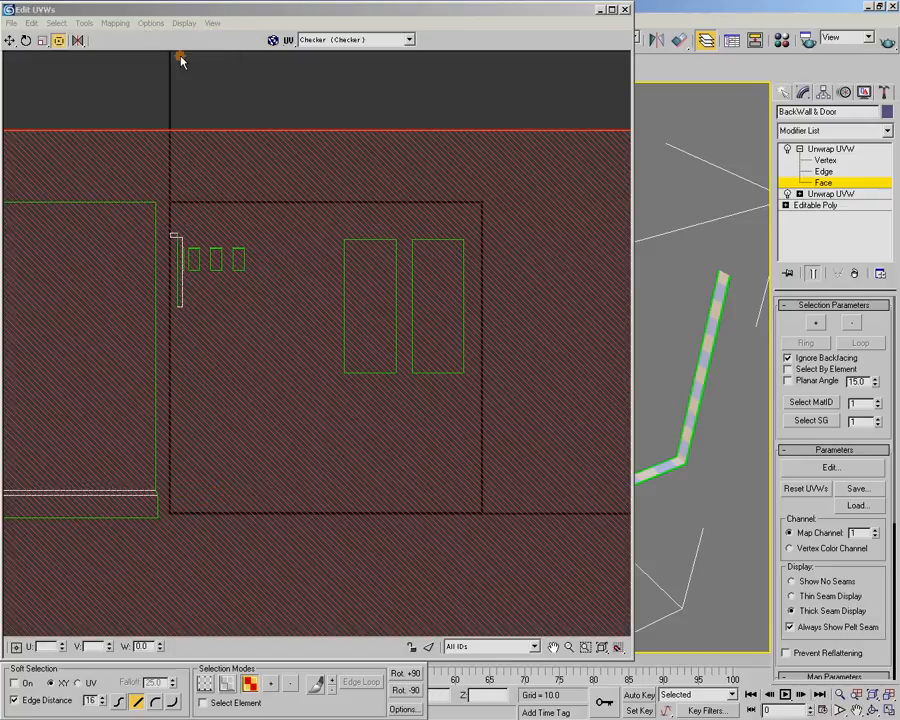
Pack the unfolded strip with Recursive Packing and move it just below the UV square
click(84, 22)
click(102, 177)
click(211, 65)
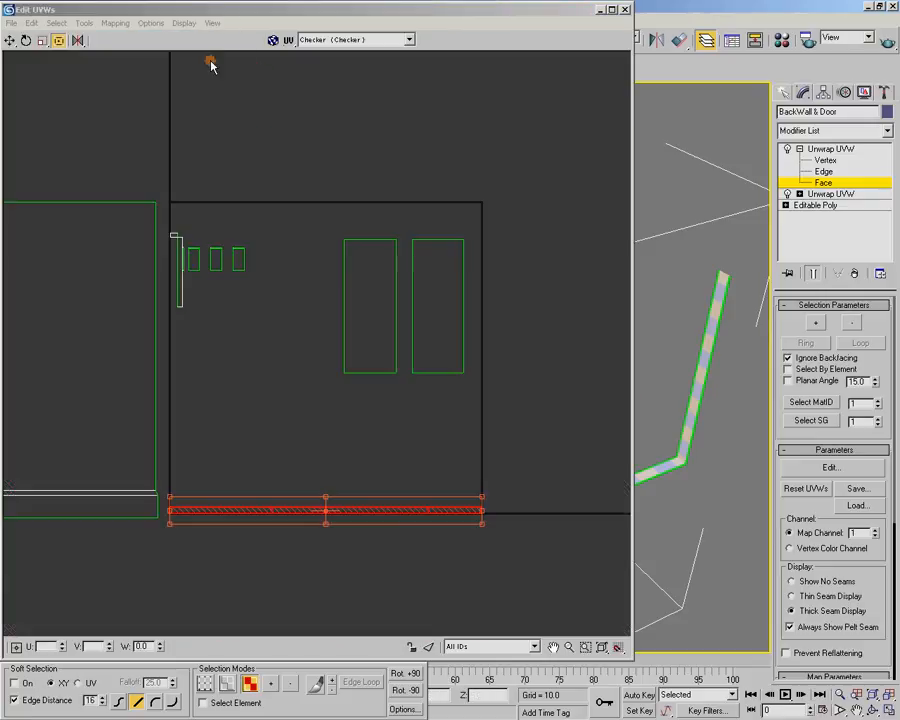
drag(305, 508, 310, 557)
Select the middle large window frame shell and unfold it with Walk to closest face and Normalize Clusters off
drag(319, 200, 402, 408)
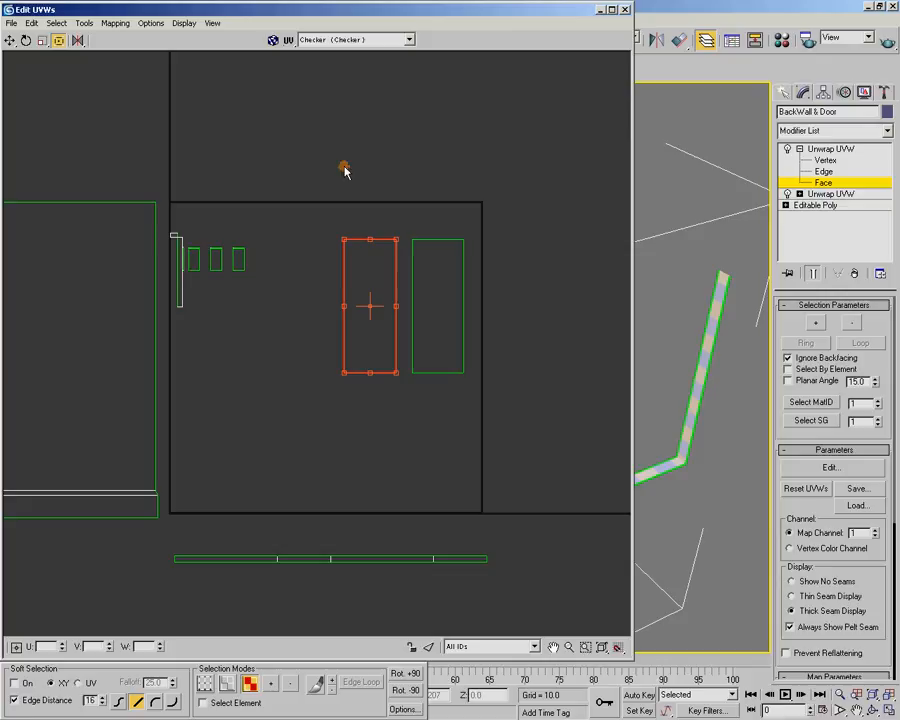
click(113, 23)
click(120, 70)
click(64, 88)
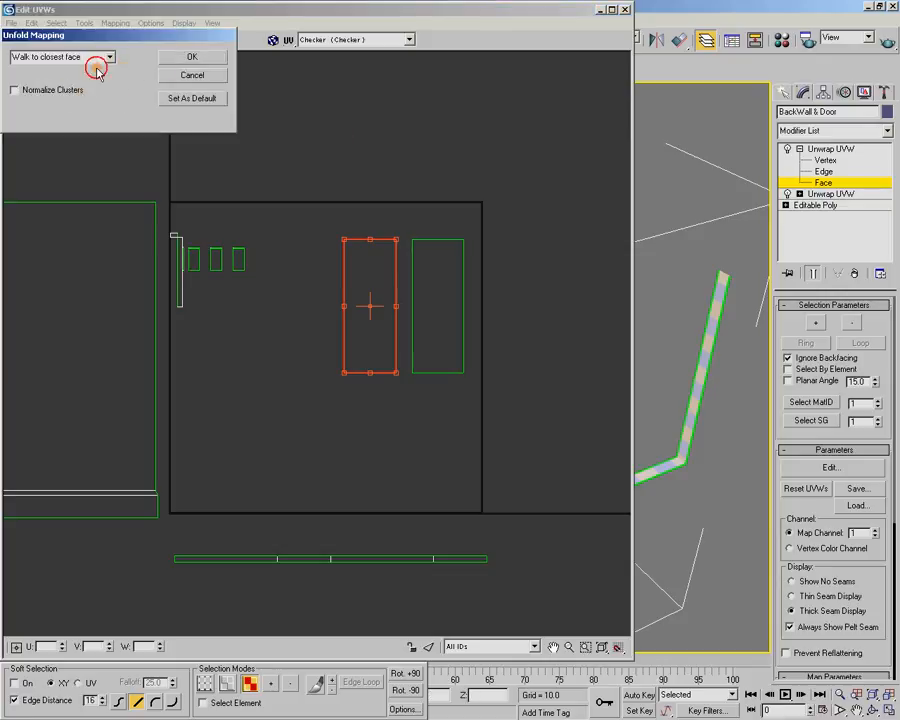
click(195, 58)
Pack the middle frame's unfolded strip with Recursive Packing and place it just above the first strip below the UV square
click(84, 23)
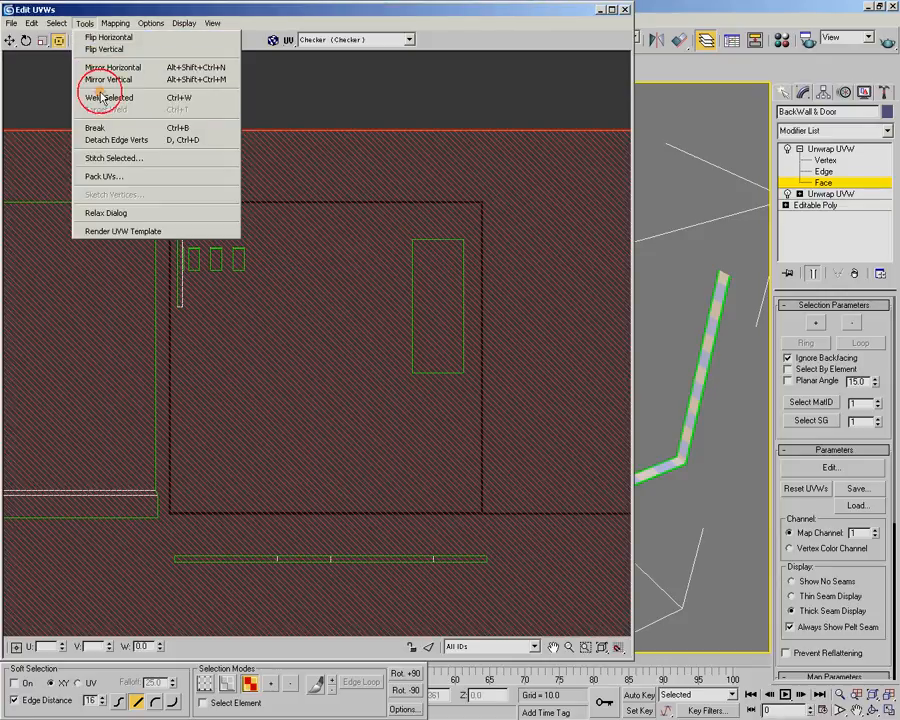
click(88, 174)
click(196, 61)
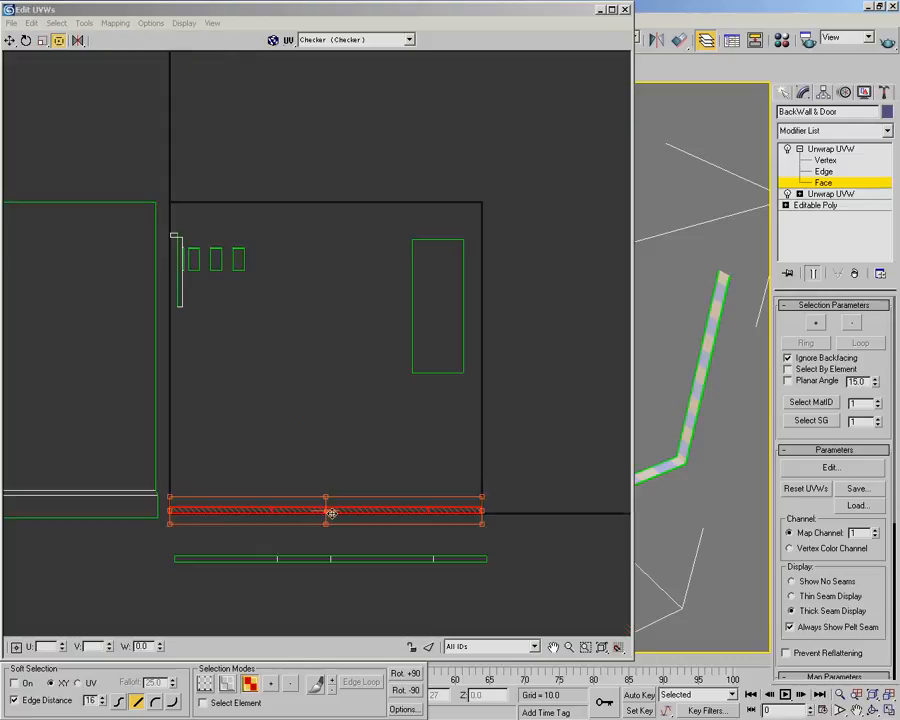
drag(335, 508, 332, 542)
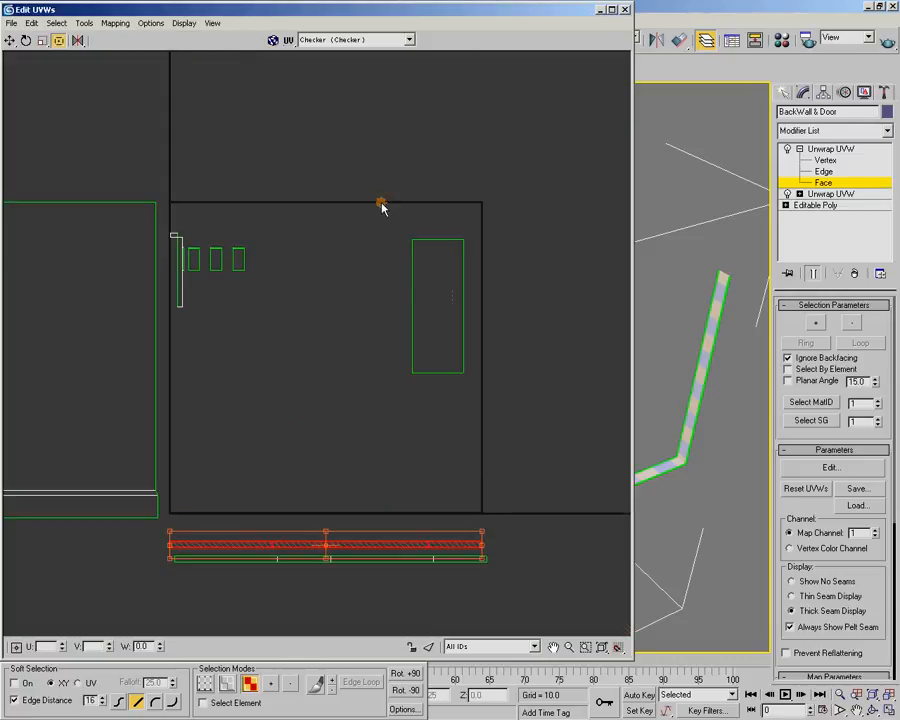
Select the remaining large window frame shell and unfold it with Walk to closest face
drag(384, 214, 492, 435)
click(115, 23)
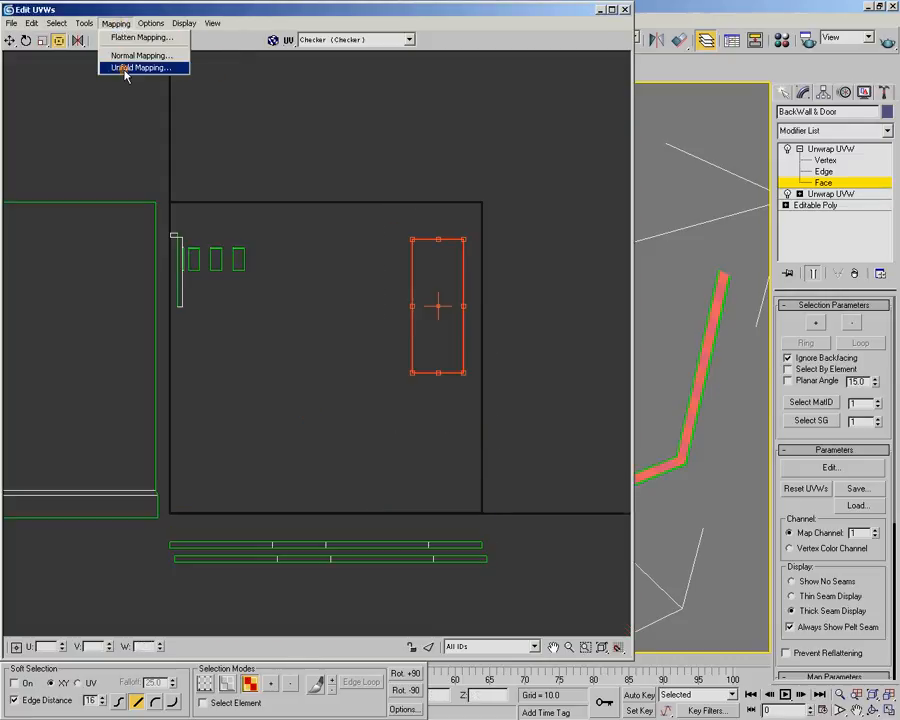
click(122, 66)
click(184, 57)
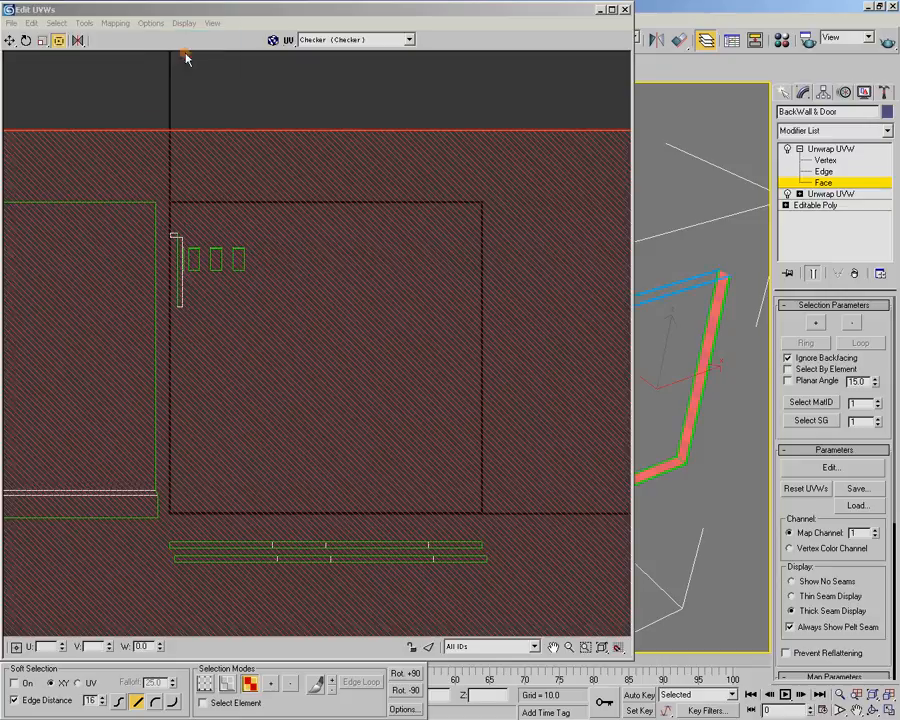
Pack the third frame strip with Recursive Packing at 0.02 spacing and move it below the UV square, above the other two strips
click(84, 23)
click(97, 177)
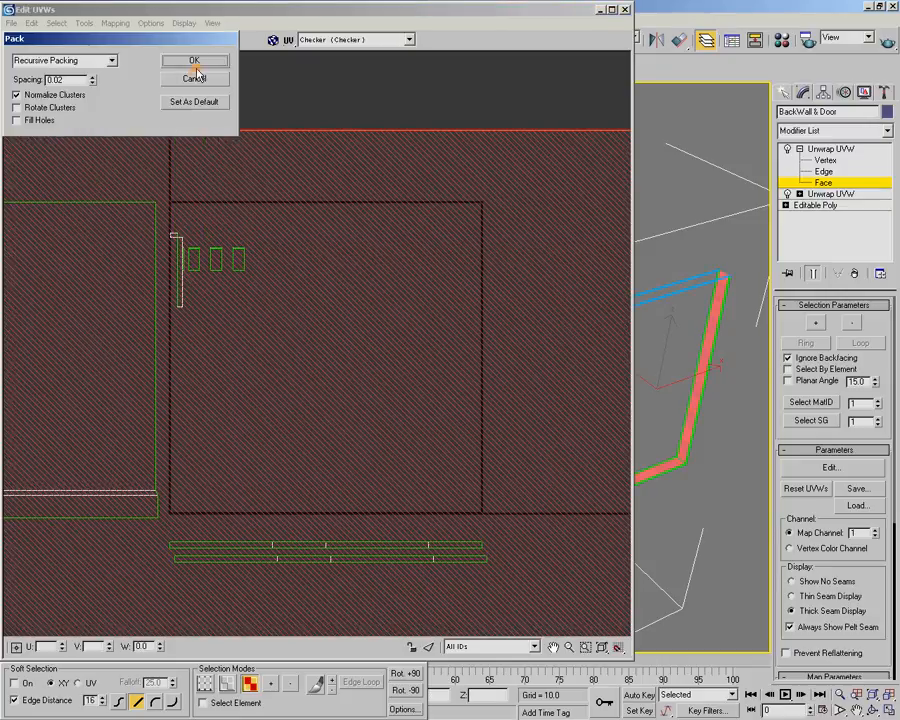
click(196, 59)
drag(352, 513, 354, 524)
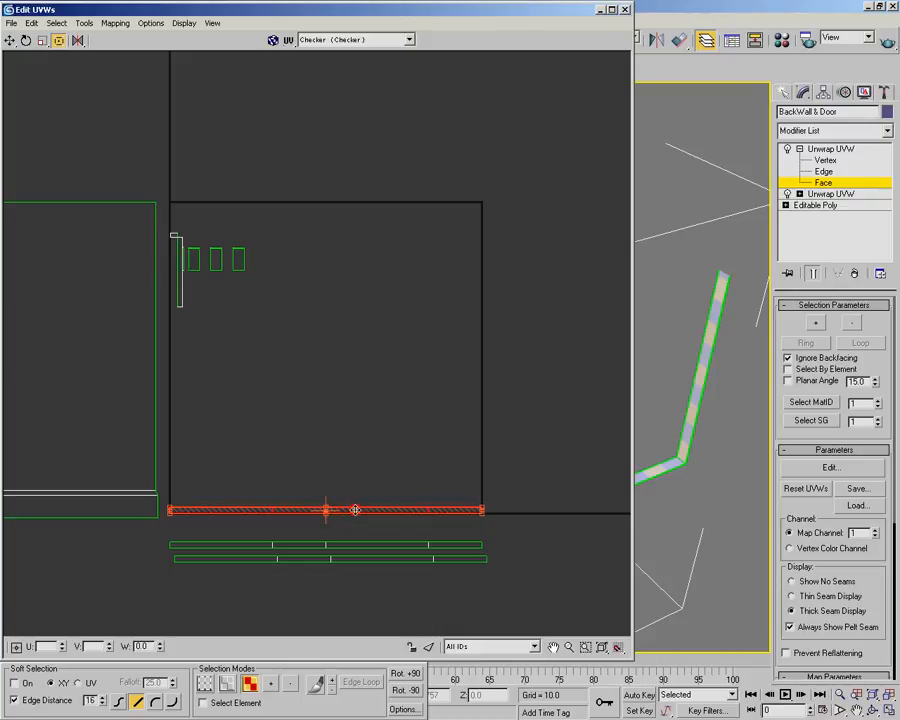
Position the third frame strip directly against the upper edge of the middle strip
scroll(298, 585, up, 3)
scroll(298, 600, up, 6)
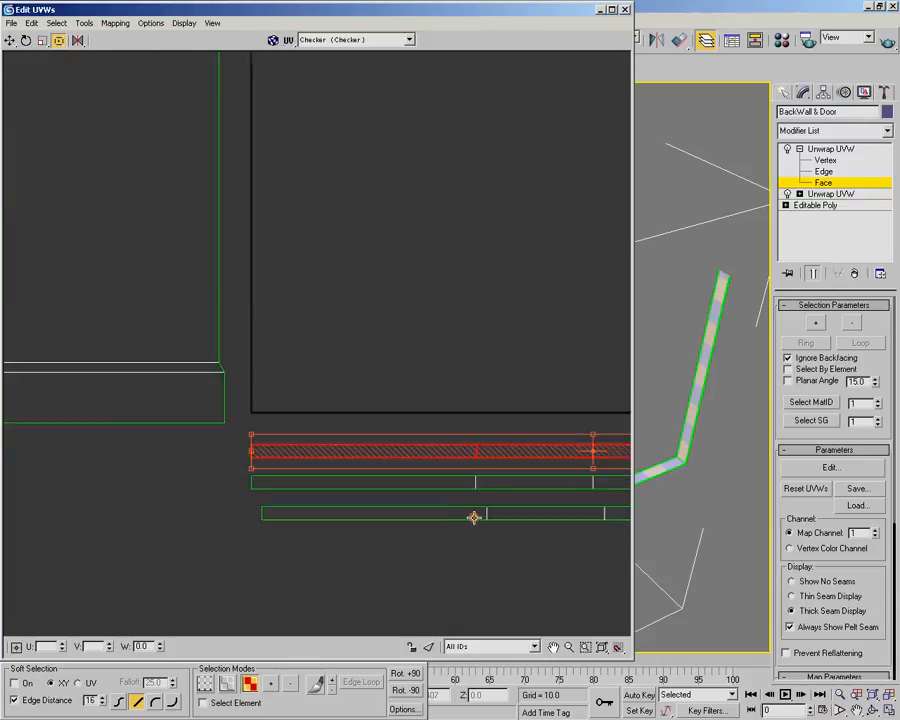
scroll(326, 473, up, 2)
middle_drag(341, 439, 342, 325)
shift+drag(319, 226, 314, 307)
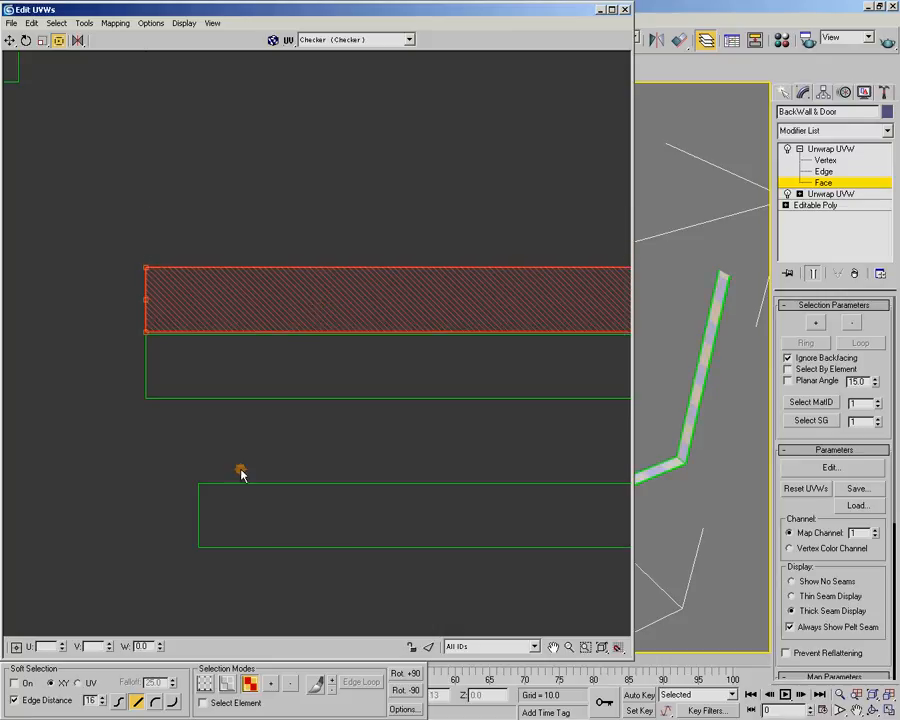
Turn on element selection and align the lowest frame strip directly beneath the middle strip, with their left ends flush
click(233, 701)
drag(161, 450, 356, 586)
drag(334, 532, 285, 452)
scroll(249, 436, up, 6)
scroll(143, 509, up, 2)
middle_drag(229, 364, 291, 459)
scroll(291, 459, up, 2)
drag(231, 558, 182, 477)
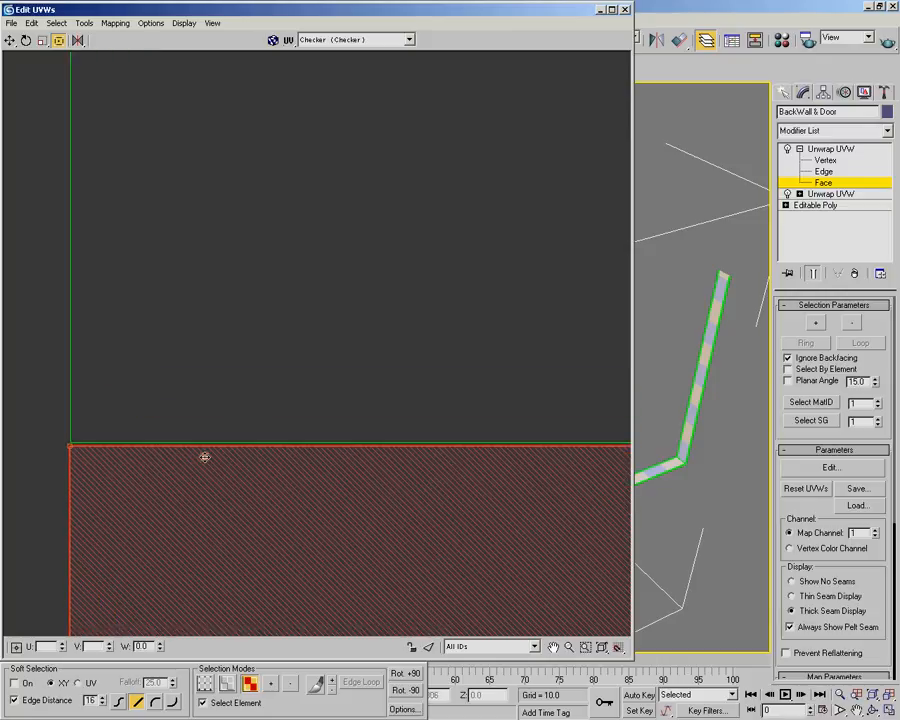
scroll(213, 454, down, 5)
scroll(333, 414, down, 3)
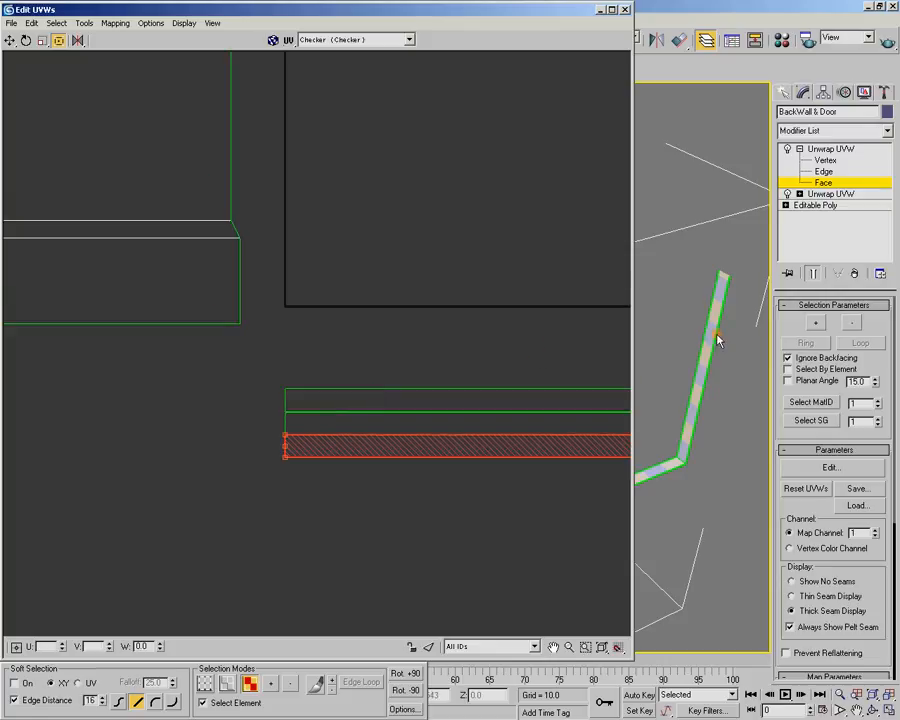
Deselect the stacked strips, then select the leftmost of the three small frame shells and break it apart
middle_drag(468, 281, 273, 340)
scroll(265, 339, down, 2)
scroll(500, 336, down, 2)
middle_drag(500, 335, 295, 434)
scroll(295, 434, down, 1)
middle_drag(288, 365, 306, 402)
click(306, 404)
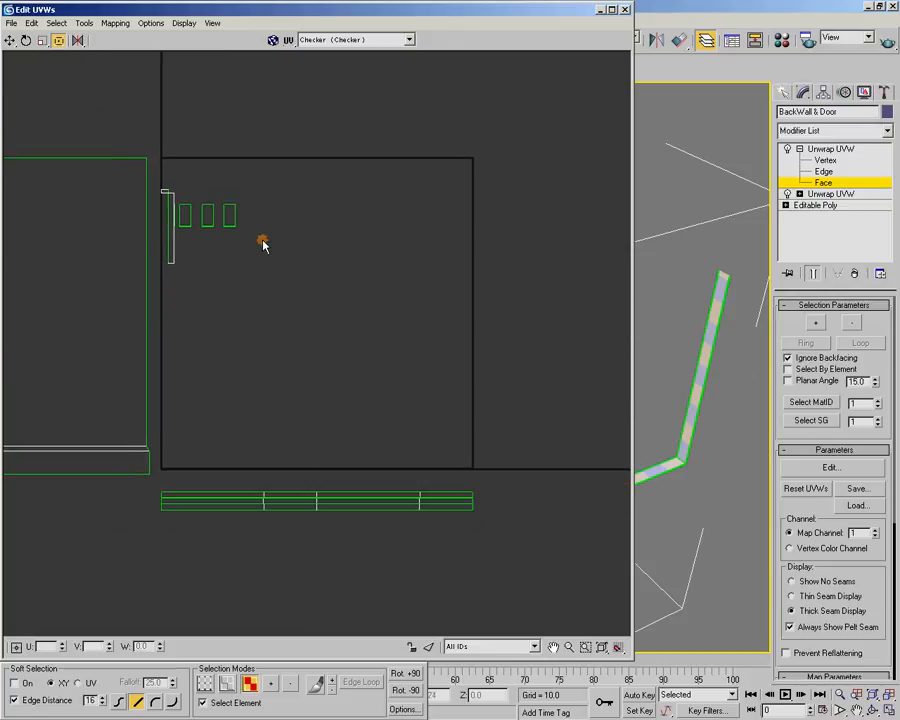
middle_drag(259, 228, 298, 348)
scroll(298, 356, up, 3)
middle_drag(184, 313, 311, 388)
scroll(312, 382, up, 2)
drag(265, 322, 199, 444)
right_click(238, 420)
click(270, 487)
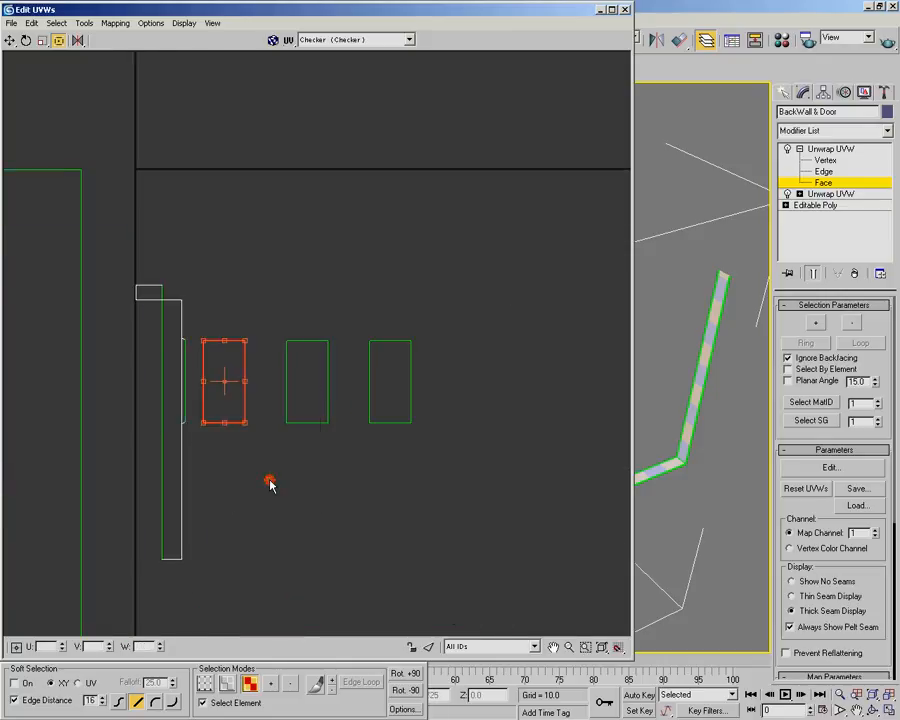
Break apart the middle and rightmost small frame shells
drag(250, 418, 393, 400)
right_click(321, 420)
click(345, 485)
right_click(412, 423)
click(442, 482)
Examine on the model which opening the selected rightmost small frame shell belongs to
double_click(421, 12)
alt+middle_drag(363, 267, 284, 303)
alt+middle_drag(215, 274, 328, 338)
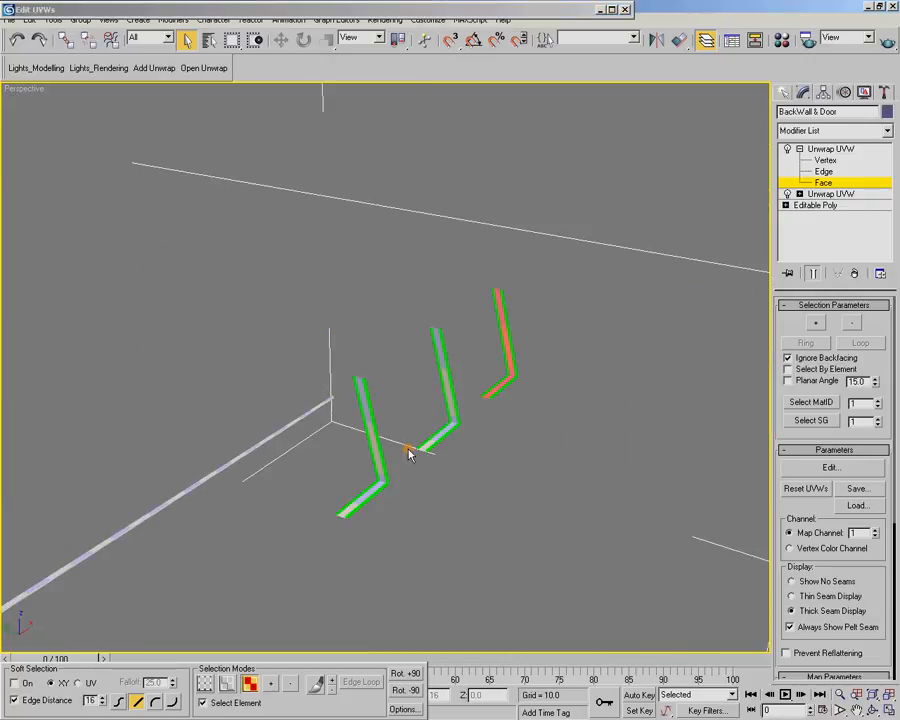
alt+middle_drag(392, 474, 360, 250)
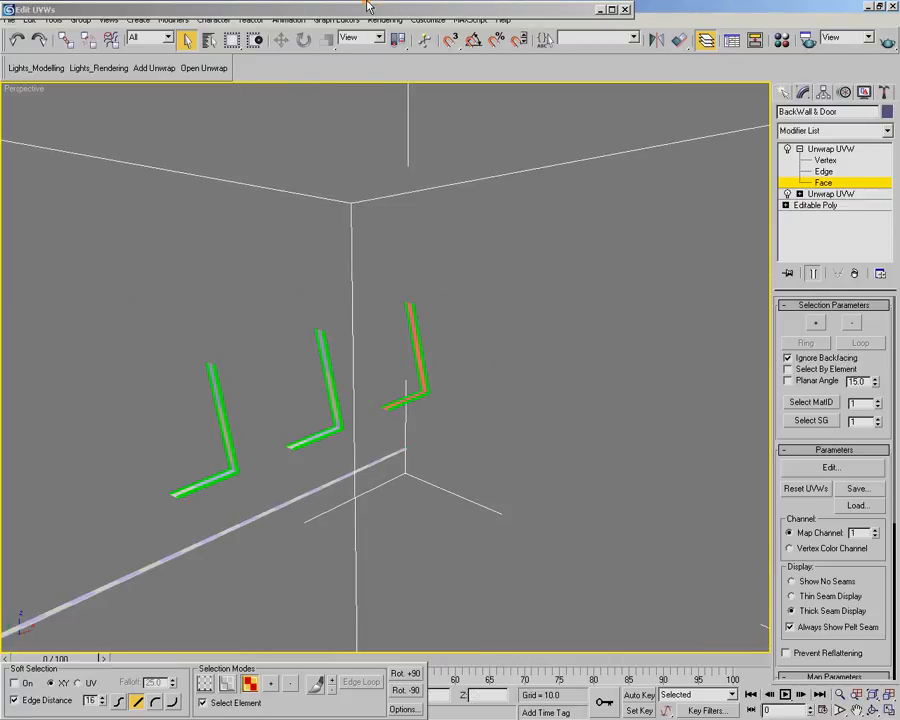
double_click(365, 12)
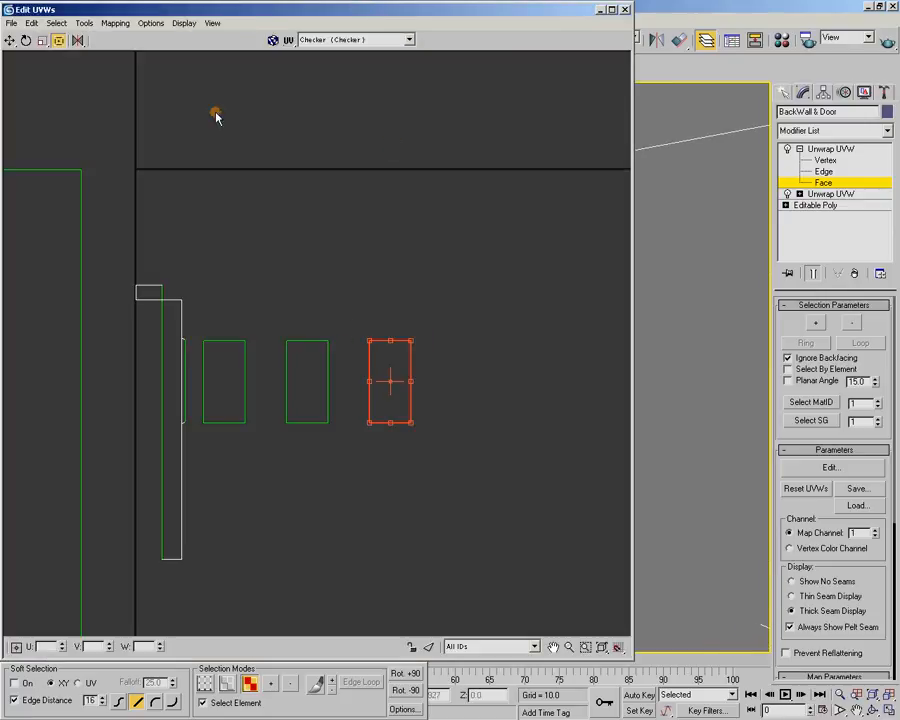
Unfold the rightmost small frame shell using Walk to closest face with Normalize Clusters off
scroll(392, 332, down, 4)
middle_drag(402, 500, 311, 347)
click(115, 23)
click(135, 67)
click(60, 93)
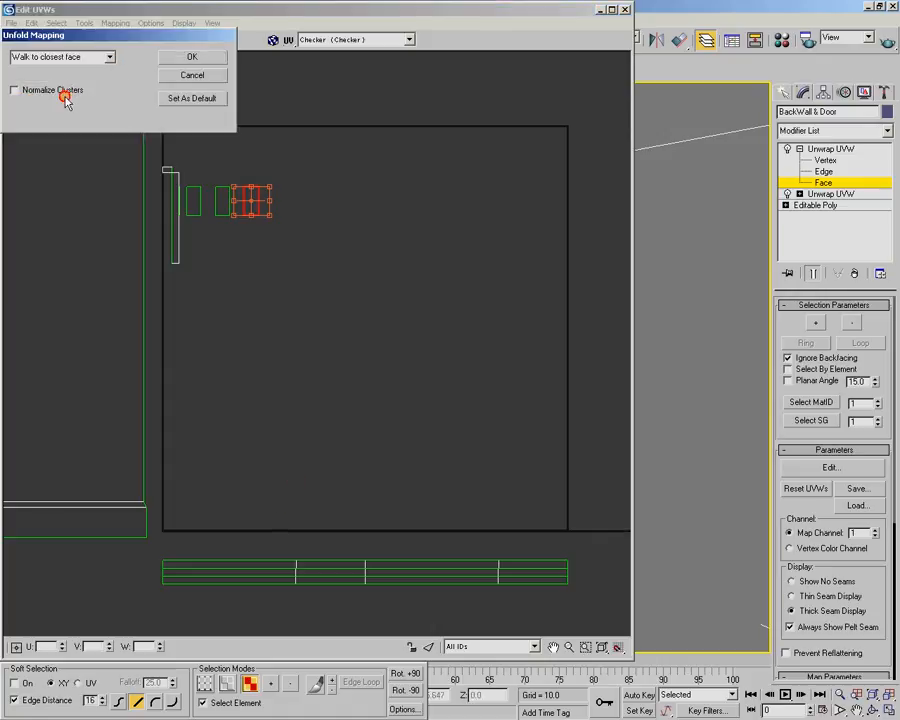
click(187, 59)
Pack the unfolded small frame strip with Recursive Packing at 0.02 spacing and move it below the stacked large frame strips
click(86, 22)
click(119, 178)
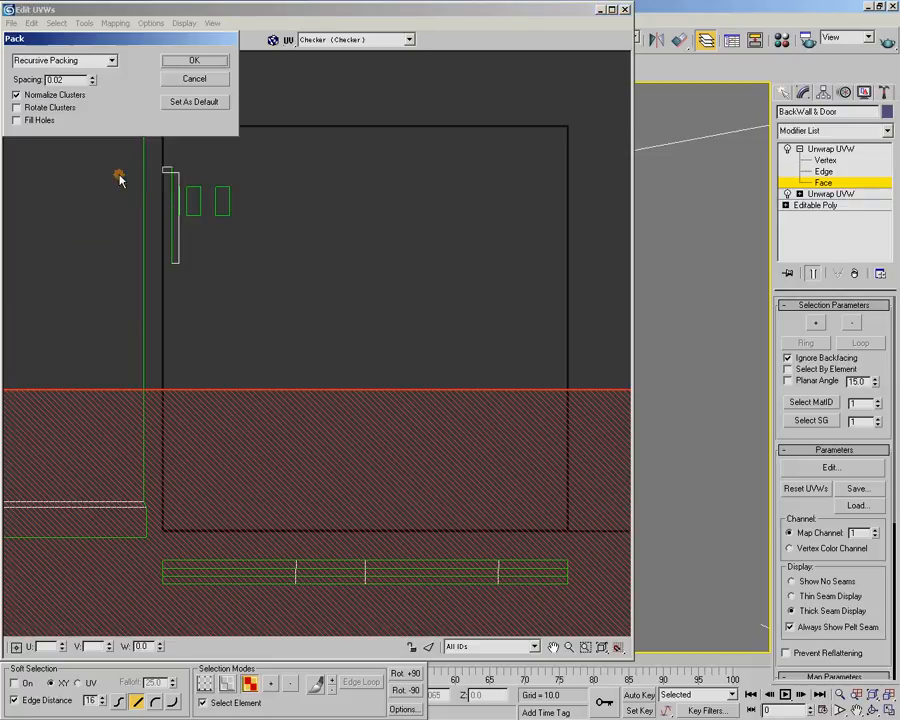
click(195, 60)
drag(404, 519, 402, 600)
middle_drag(402, 600, 388, 340)
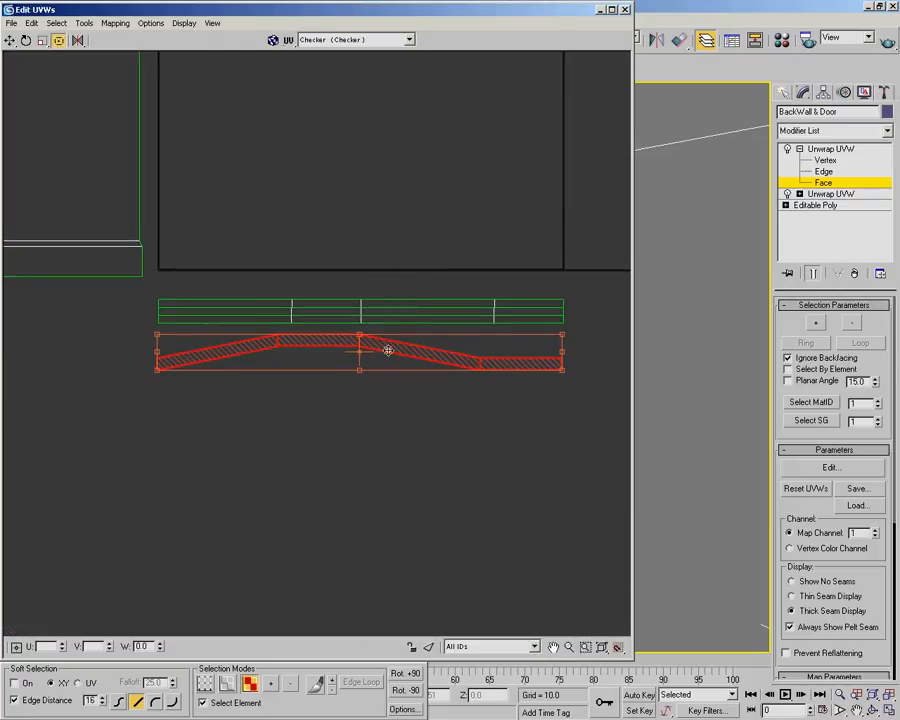
drag(402, 366, 402, 402)
middle_drag(402, 276, 384, 384)
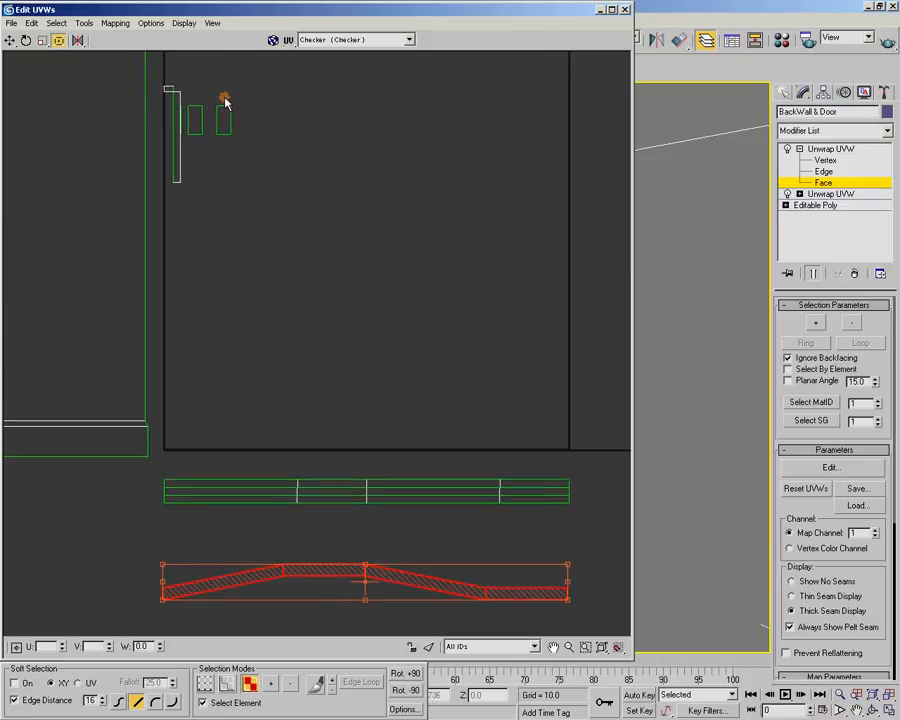
Unfold the left one of the two remaining small frame shells using Walk to closest face with Normalize Clusters off
drag(204, 97, 185, 147)
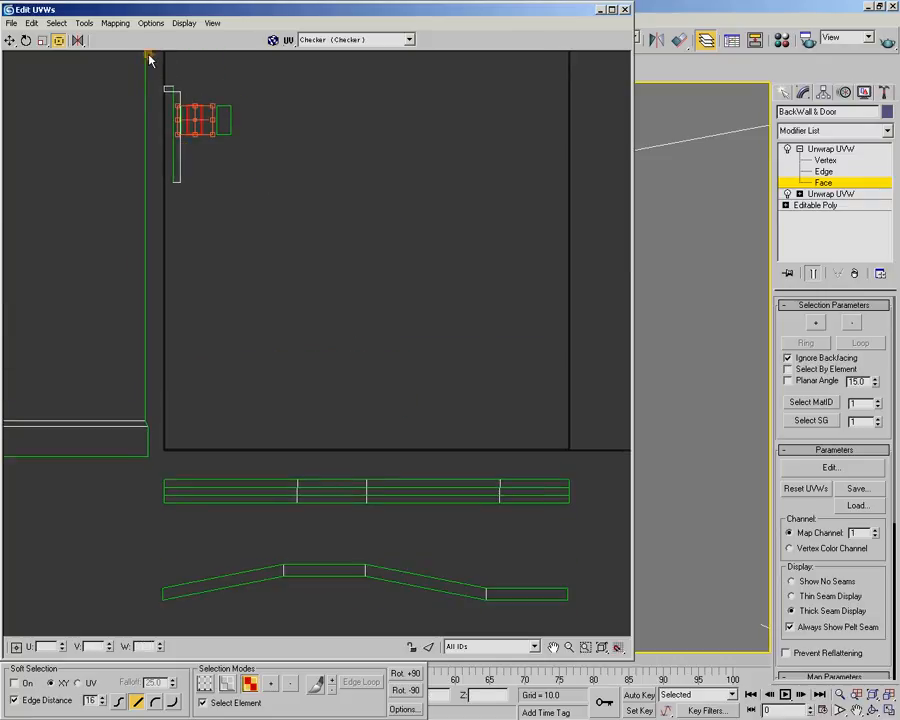
click(118, 23)
click(138, 66)
click(60, 92)
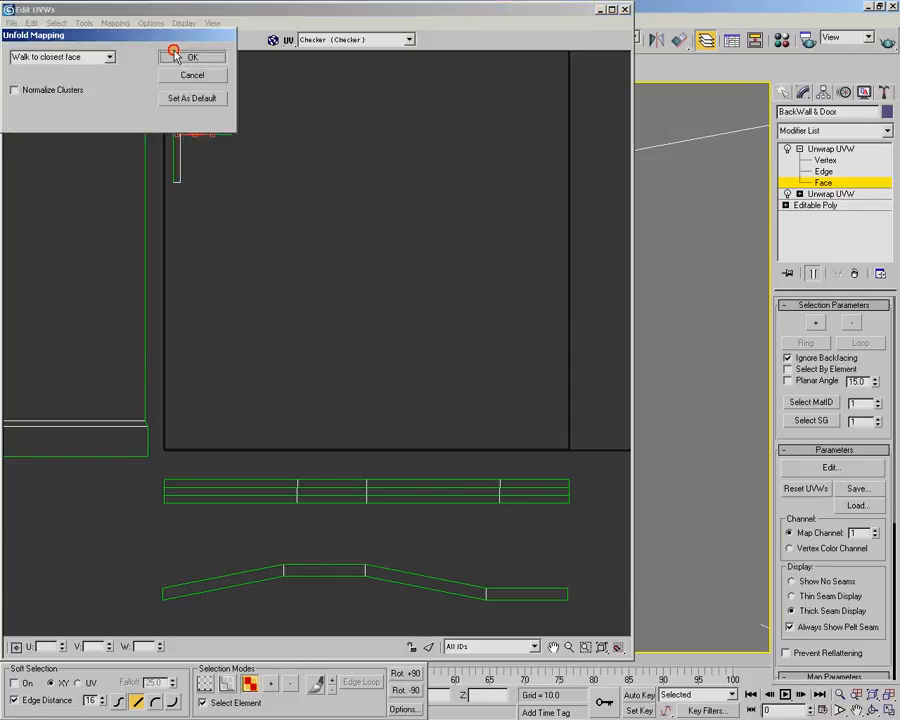
click(193, 56)
Pack the newly unfolded small frame shell and move it directly below the first small frame strip
click(84, 23)
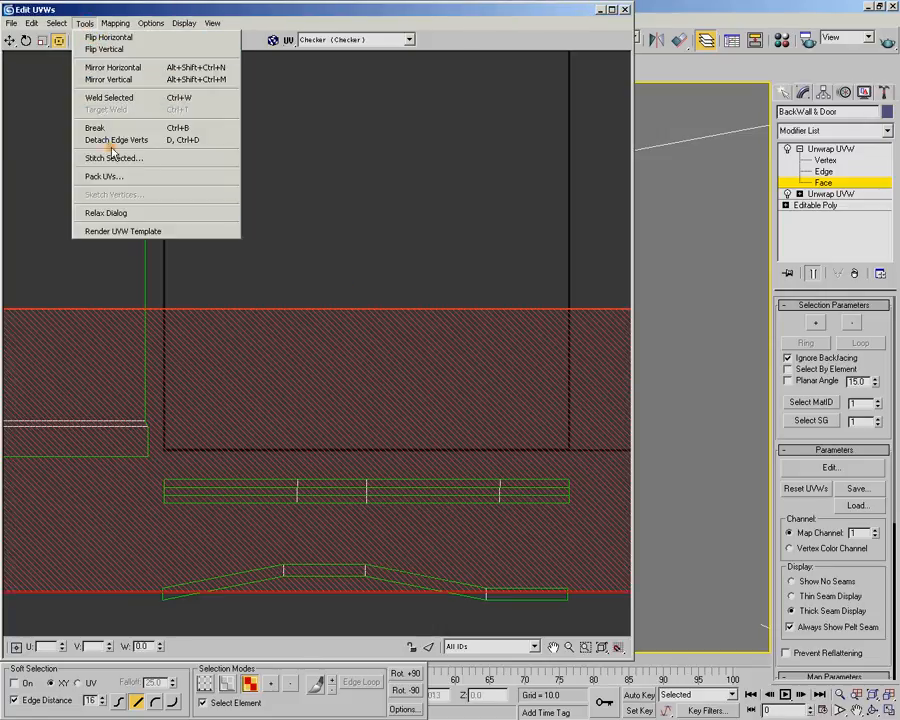
click(122, 176)
click(205, 61)
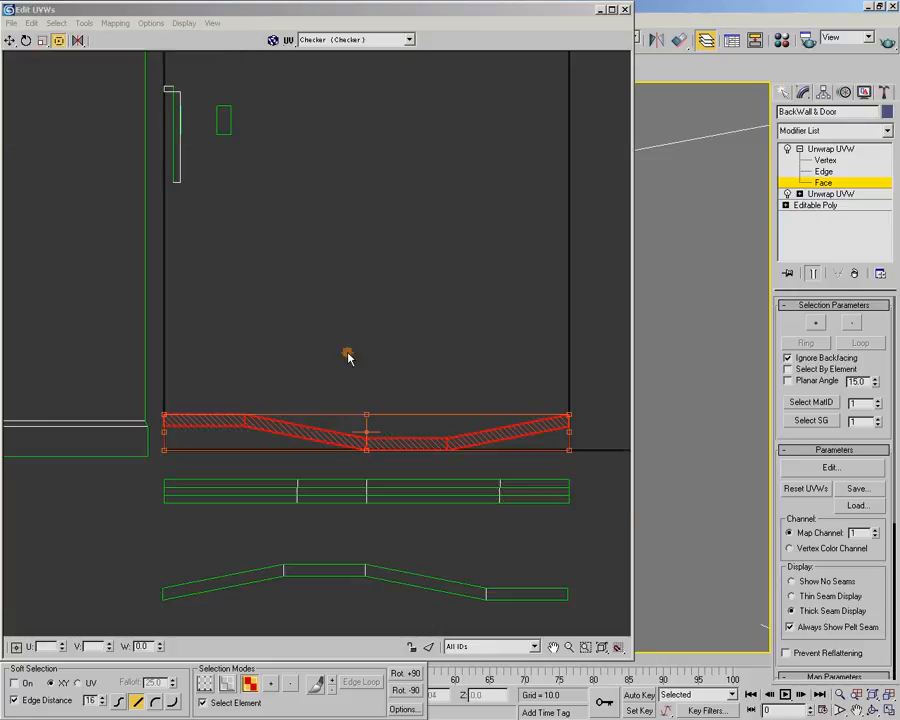
middle_drag(344, 344, 338, 180)
drag(343, 270, 342, 470)
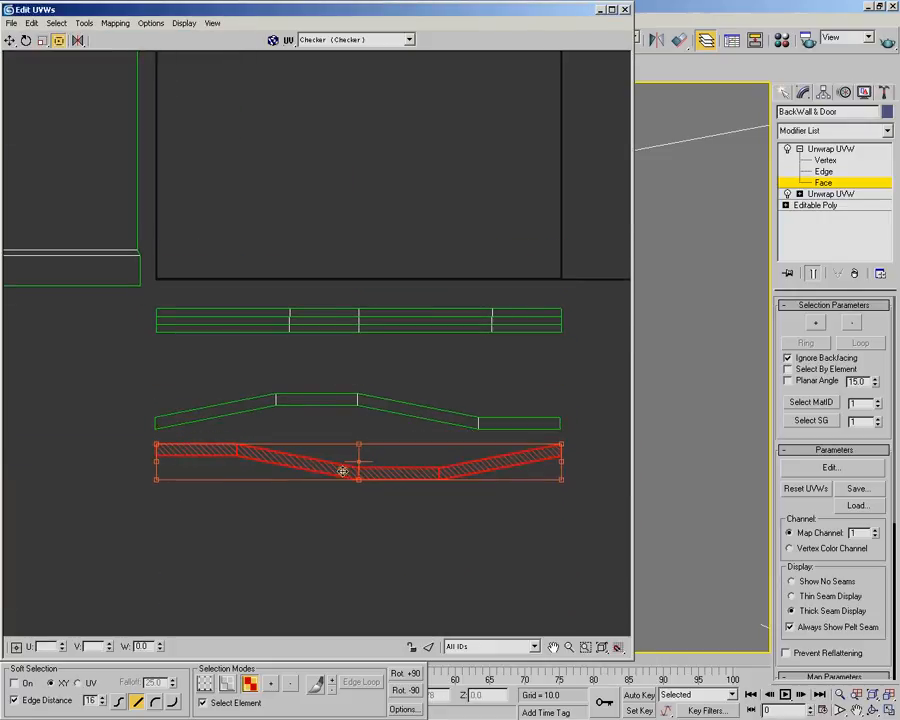
Unfold the last small window frame shell inside the UV square using Walk to closest face
middle_drag(271, 137, 291, 367)
drag(273, 145, 219, 212)
click(117, 24)
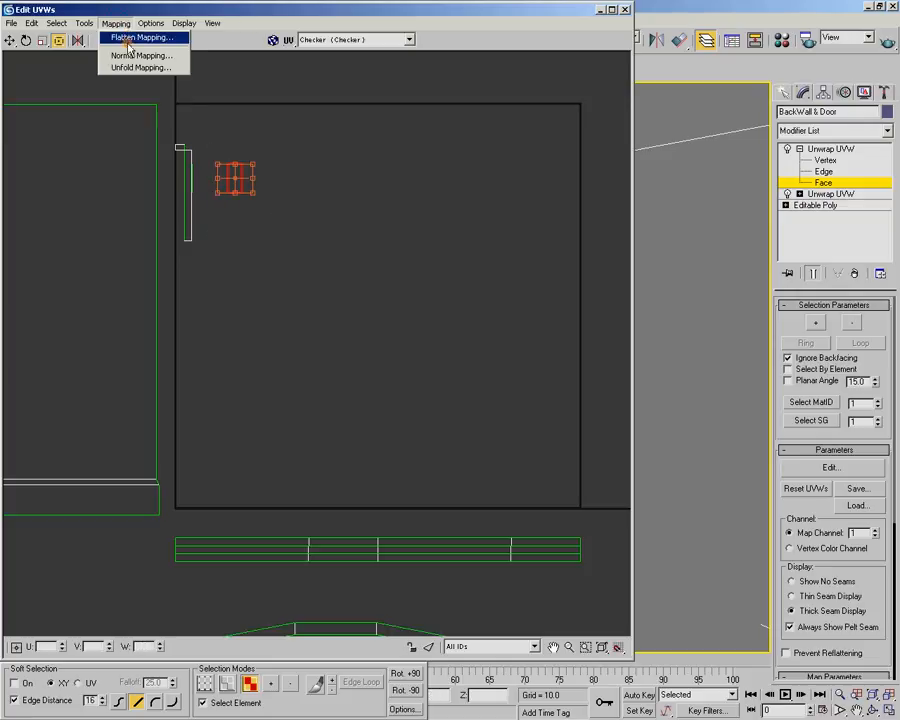
click(128, 68)
click(181, 60)
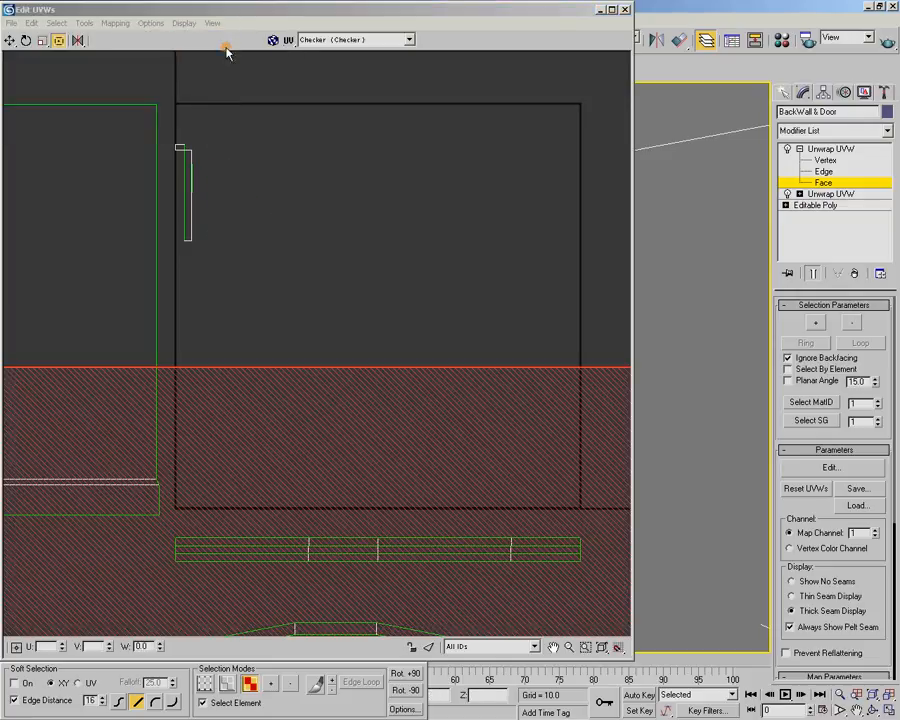
Pack the last small frame strip with Recursive Packing at 0.02 spacing and move it below the other two small frame strips
click(85, 23)
click(72, 119)
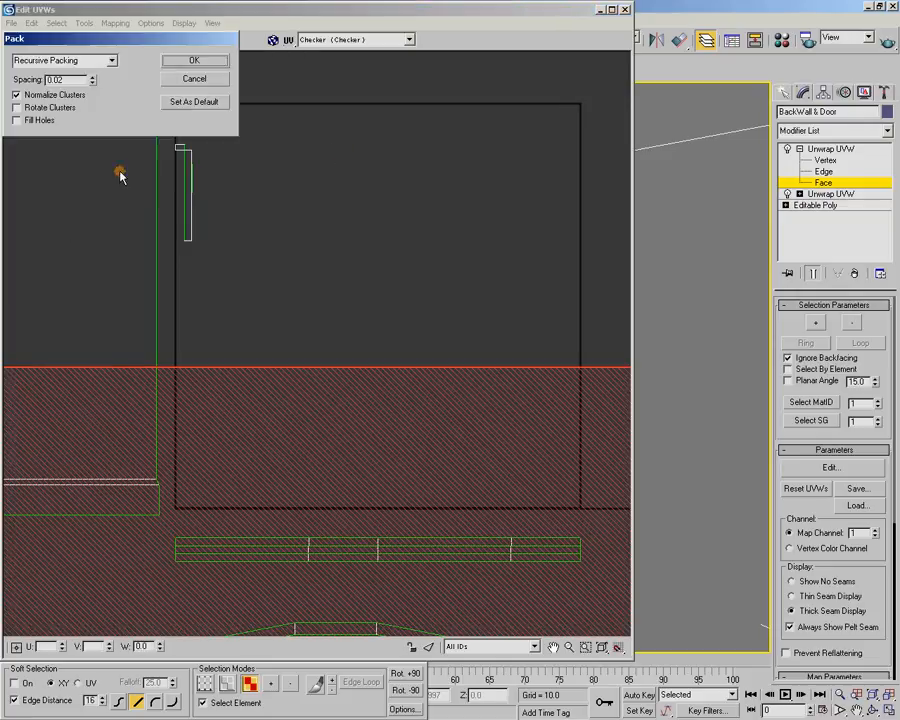
click(208, 62)
scroll(375, 396, down, 2)
scroll(374, 398, up, 1)
middle_drag(371, 402, 313, 247)
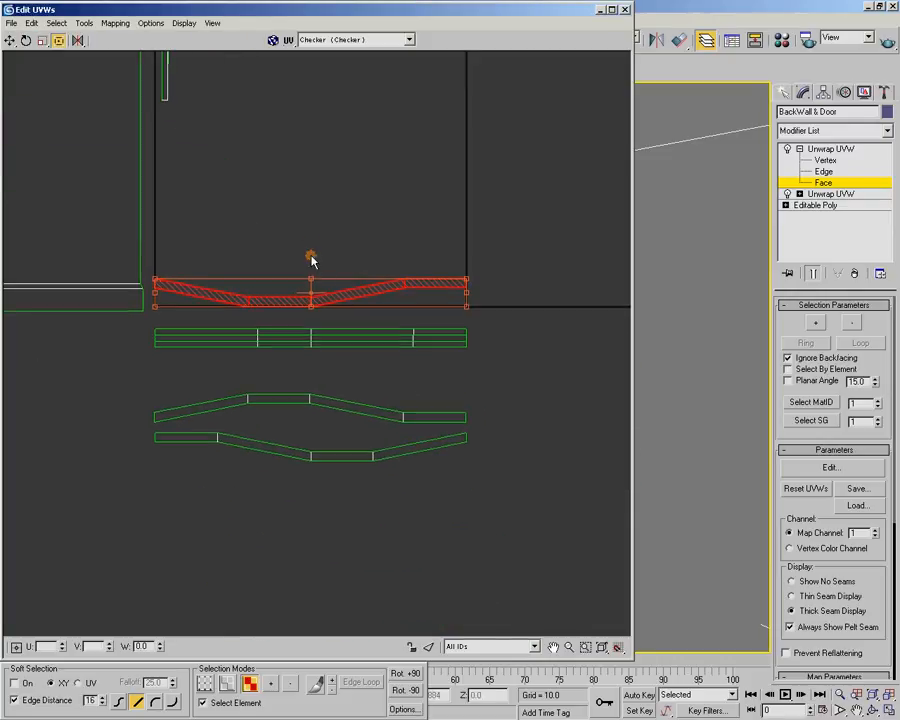
drag(325, 297, 330, 480)
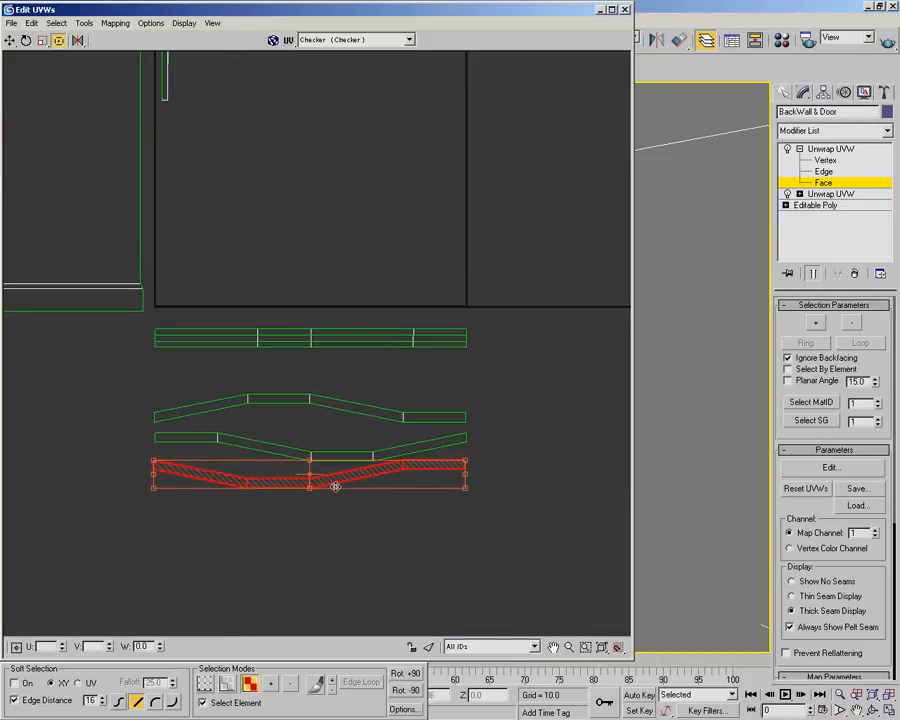
Move the lowest small frame strip slightly farther down and flip it horizontally to match the strip above
scroll(330, 480, up, 1)
scroll(340, 513, up, 1)
middle_drag(340, 513, 357, 418)
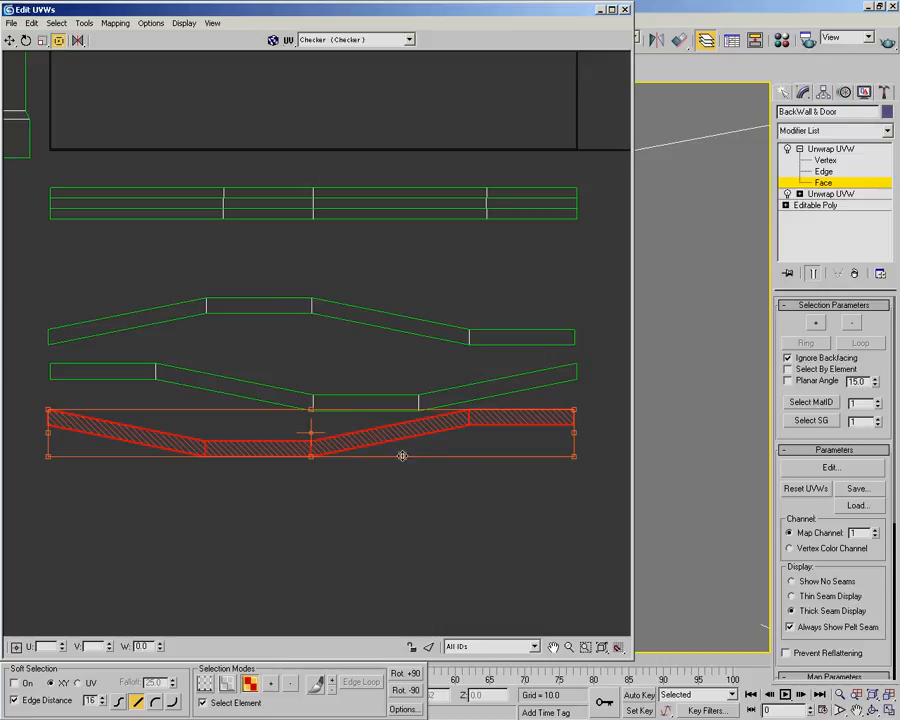
drag(398, 435, 396, 473)
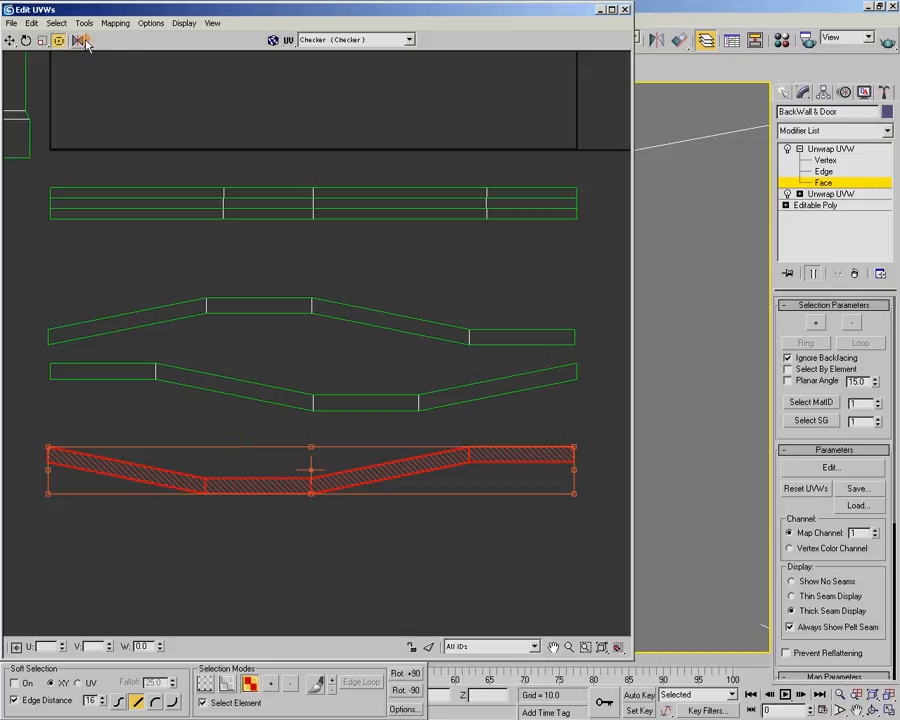
drag(81, 42, 80, 92)
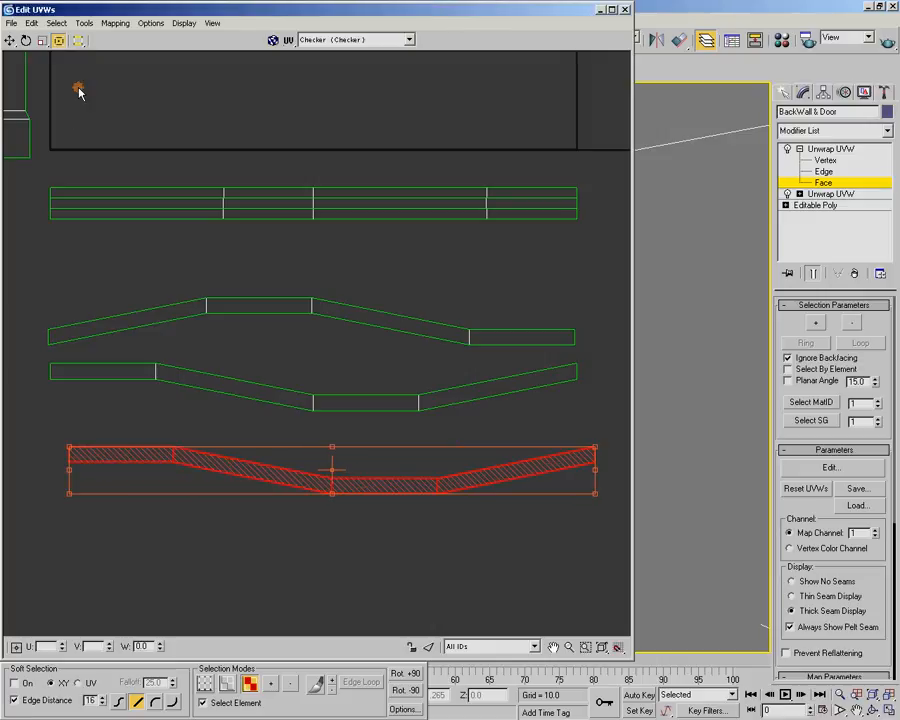
Move the flipped strip up so it nests directly beneath the middle small frame strip, and deselect it
drag(424, 489, 404, 428)
scroll(404, 428, up, 2)
scroll(414, 424, up, 2)
drag(212, 427, 230, 397)
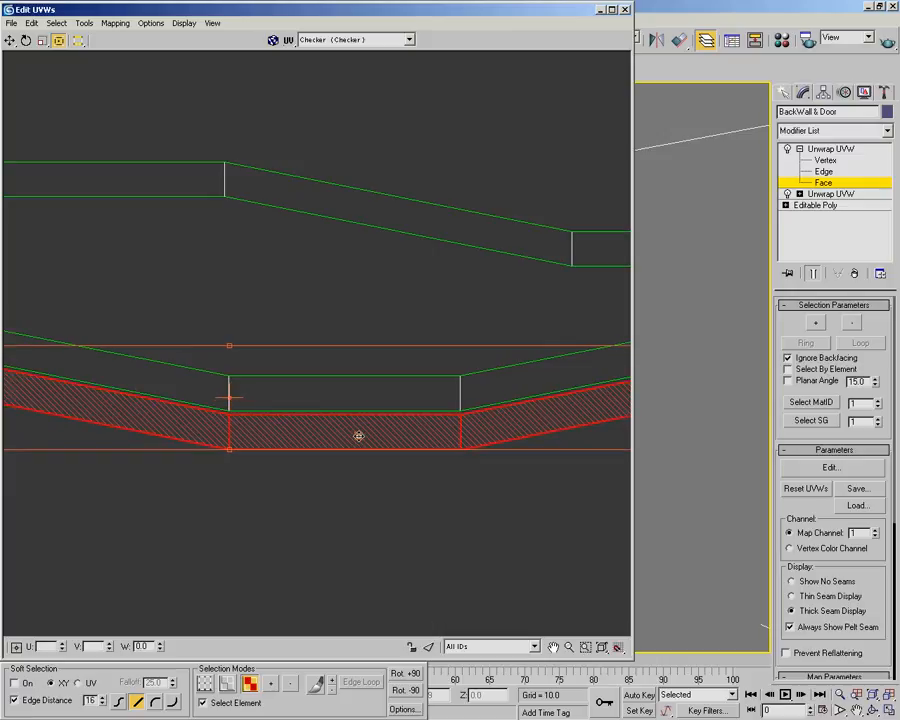
scroll(229, 397, down, 4)
middle_drag(248, 414, 278, 416)
click(250, 377)
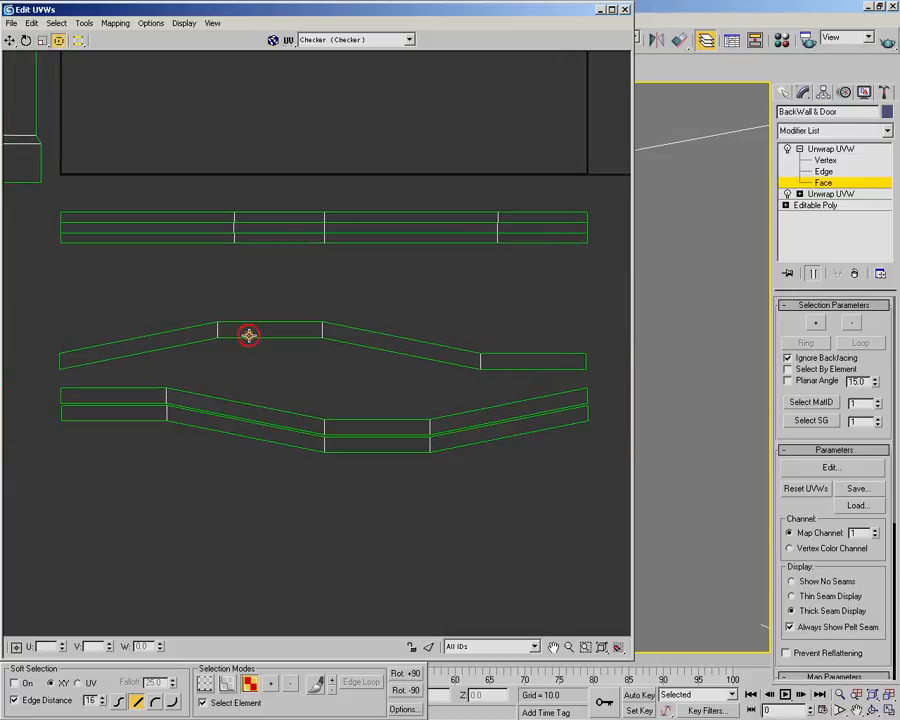
Select the uppermost small frame strip and flip it both horizontally and vertically
drag(115, 292, 564, 372)
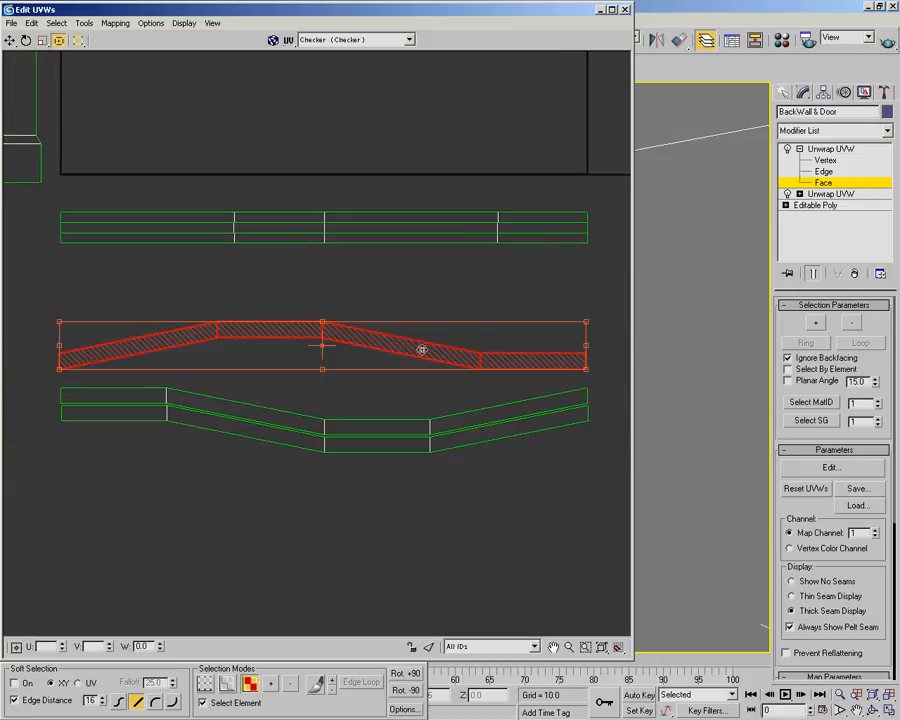
drag(78, 41, 83, 94)
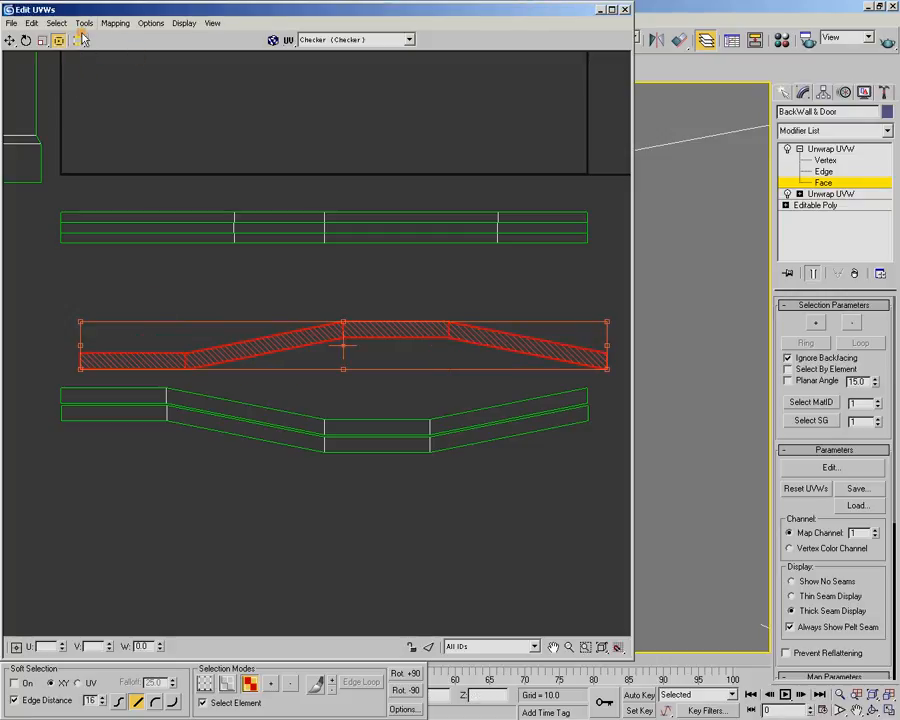
drag(78, 41, 80, 105)
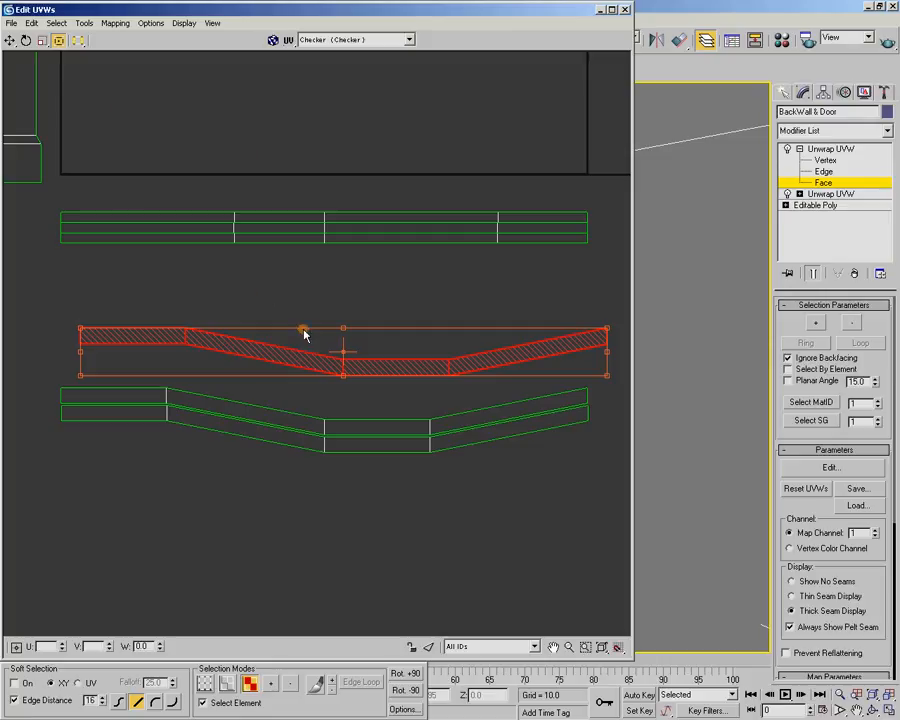
Move the flipped uppermost strip down so it sits tightly on the middle small frame strip with their corners aligned
scroll(332, 374, up, 6)
drag(420, 357, 342, 515)
middle_drag(344, 464, 338, 323)
middle_drag(311, 414, 325, 309)
scroll(327, 313, up, 3)
drag(352, 196, 329, 276)
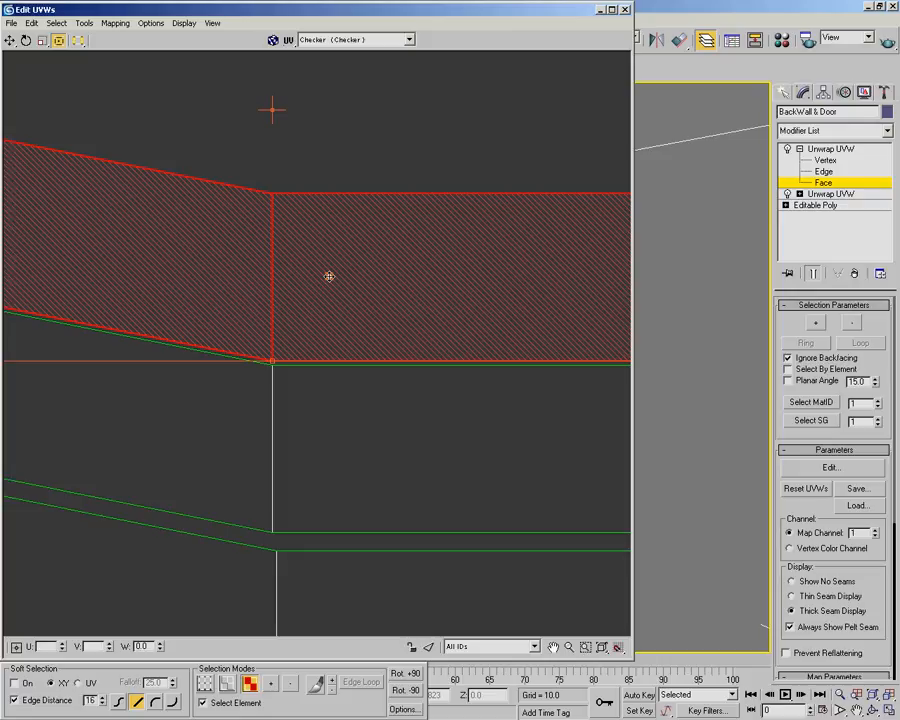
Shift the lowest small frame strip up tight against the middle strip with matching corners, and clear the selection
click(275, 561)
drag(285, 562, 282, 552)
scroll(286, 477, down, 6)
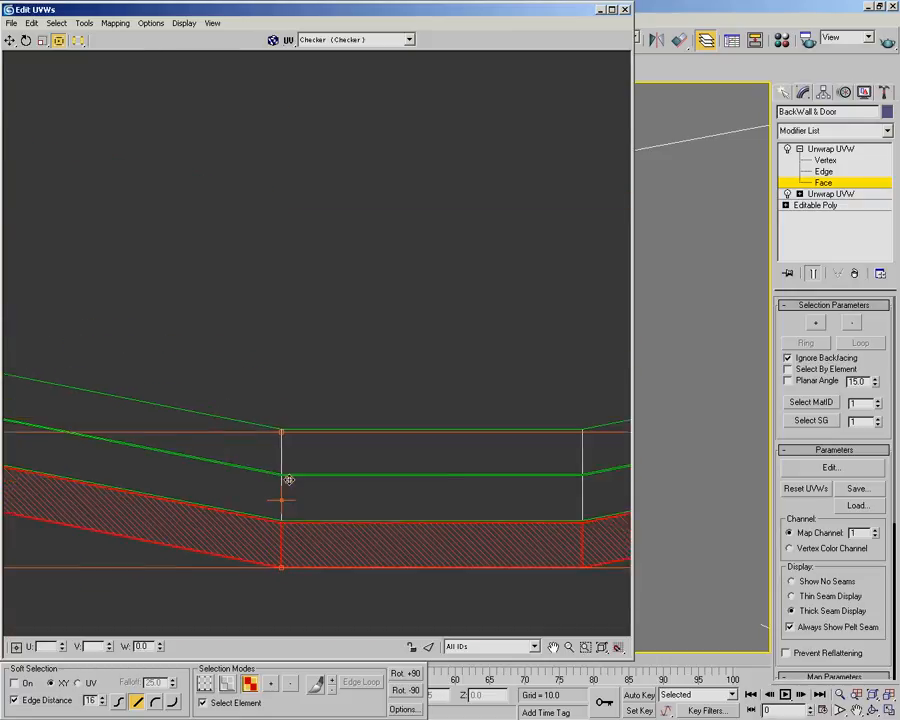
click(255, 383)
scroll(310, 253, down, 2)
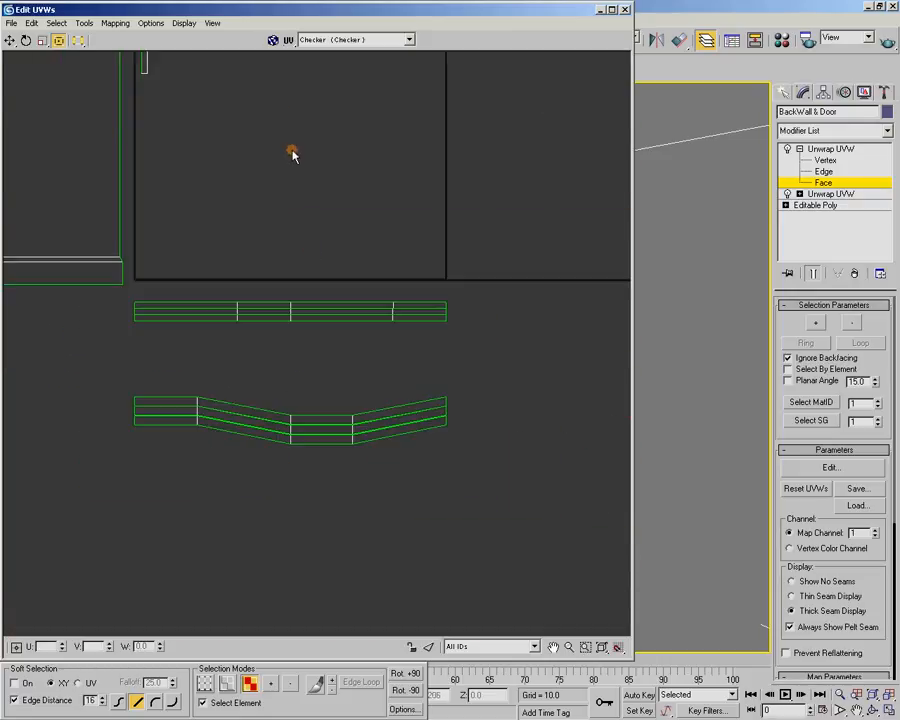
Examine the stacked frame strips and the narrow shells remaining at the UV square's edge
middle_drag(306, 128, 325, 255)
scroll(325, 255, down, 2)
drag(163, 442, 426, 492)
drag(184, 393, 468, 416)
middle_drag(304, 257, 354, 371)
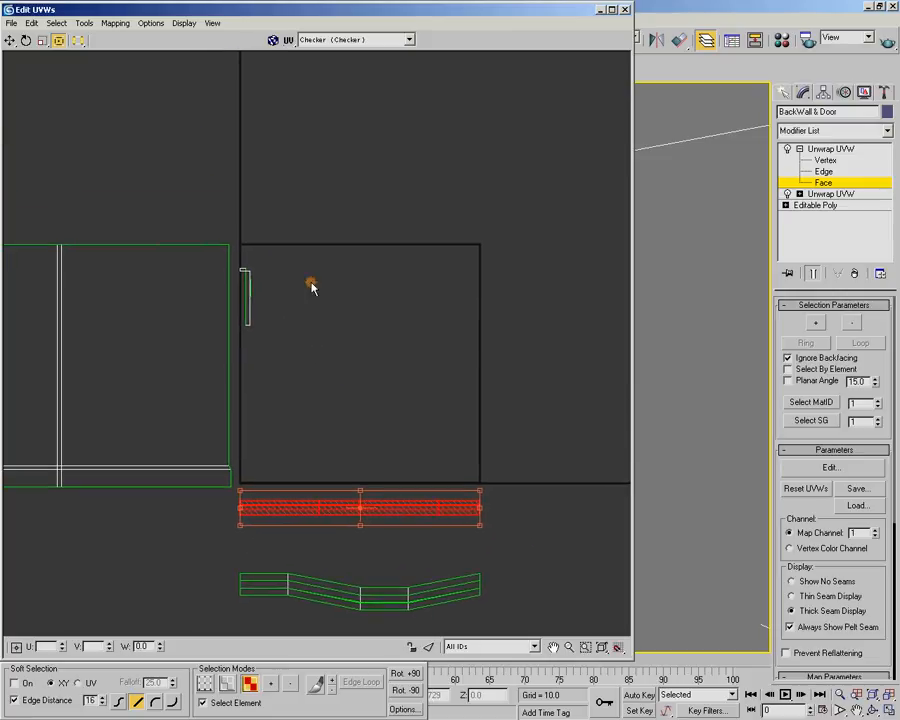
middle_drag(304, 291, 327, 363)
scroll(328, 352, up, 1)
scroll(292, 386, up, 3)
middle_drag(200, 334, 279, 351)
scroll(278, 352, up, 2)
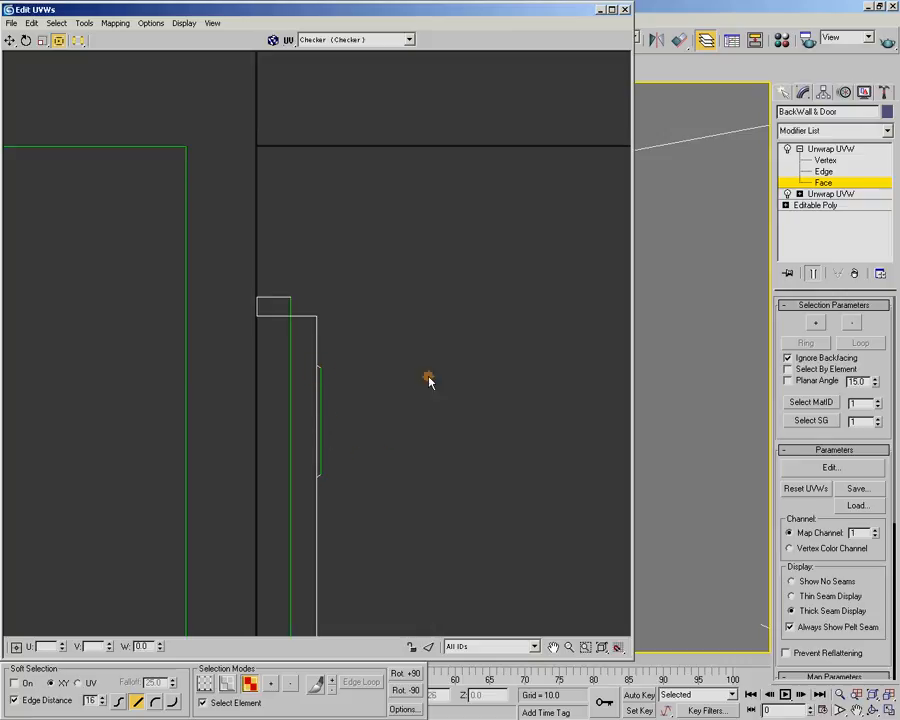
Select the four inner frame faces of the door's window opening on the model and return to the UV layout
double_click(508, 14)
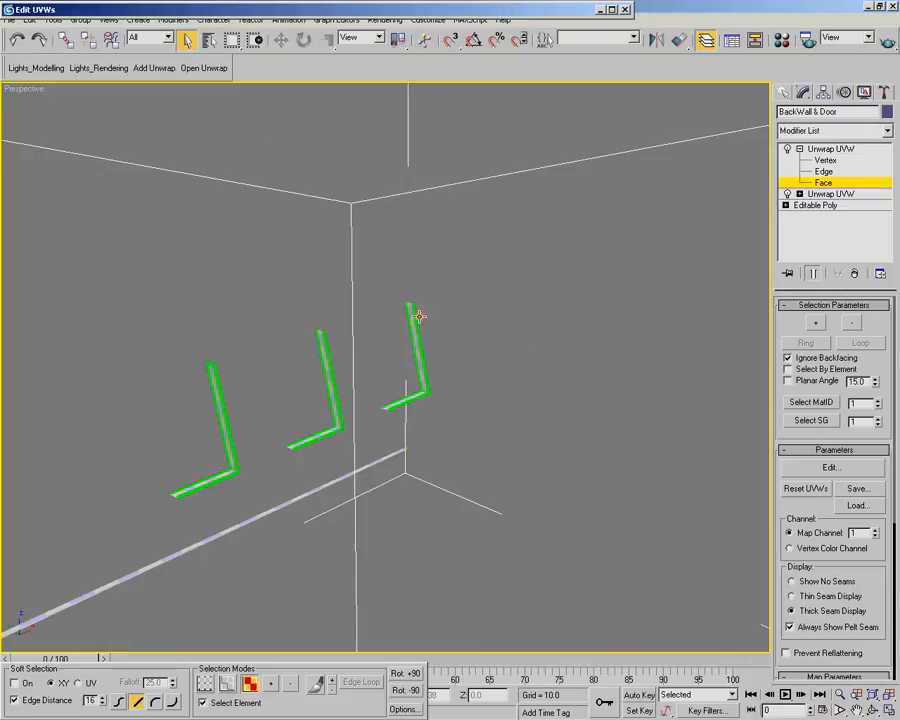
scroll(495, 325, down, 5)
alt+middle_drag(313, 372, 416, 420)
scroll(366, 441, up, 5)
scroll(366, 441, up, 4)
middle_drag(366, 441, 384, 430)
scroll(470, 300, down, 2)
middle_drag(478, 287, 320, 300)
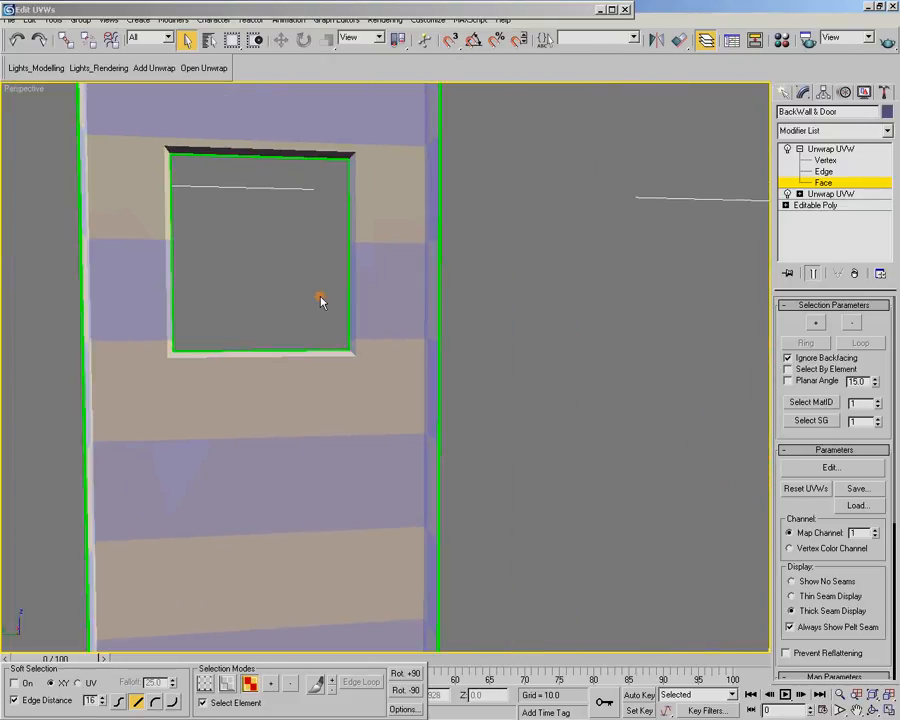
click(256, 355)
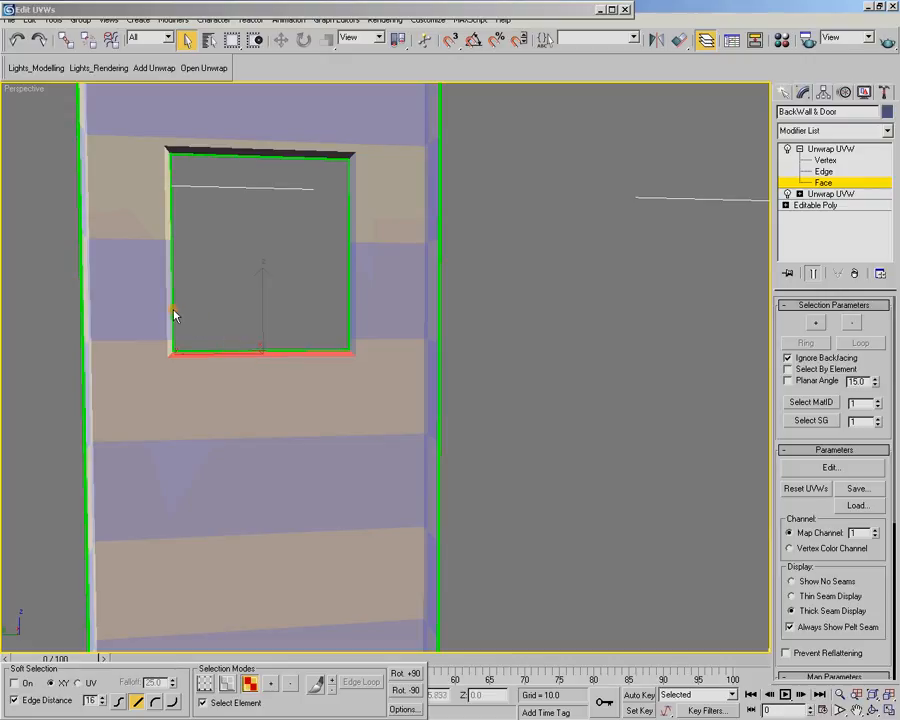
ctrl+click(170, 307)
ctrl+click(243, 152)
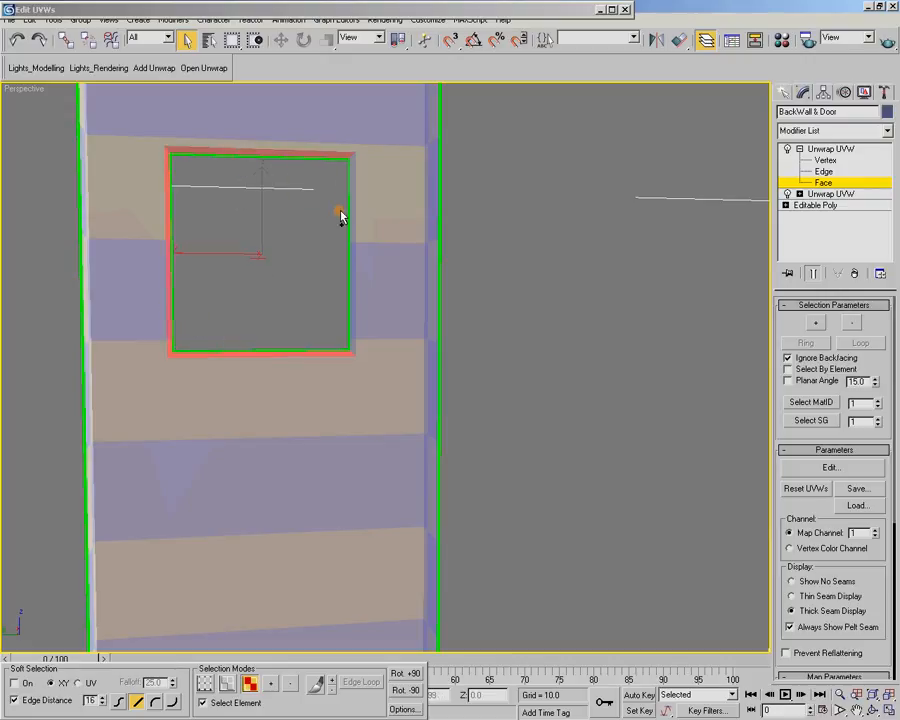
ctrl+click(354, 226)
double_click(366, 11)
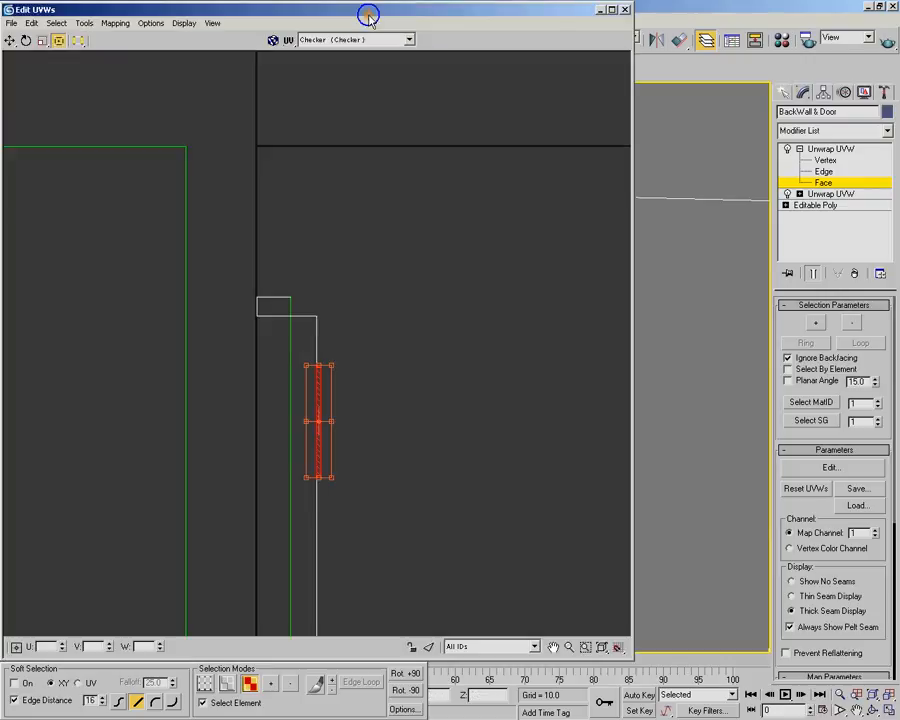
Break off the selected door window frame faces and unfold them using Walk to closest face with Normalize Clusters off
scroll(344, 387, down, 3)
middle_drag(390, 411, 281, 243)
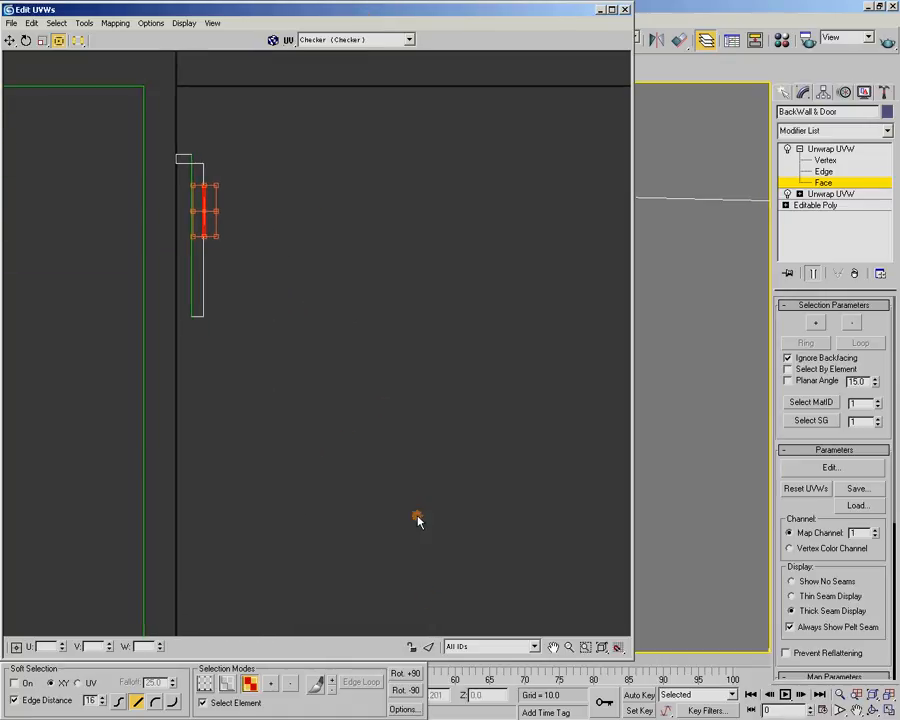
right_click(202, 200)
click(234, 261)
click(124, 24)
click(120, 66)
click(72, 89)
click(172, 56)
Pack the oversized unfolded door window frame shell into the UV square
scroll(300, 355, down, 4)
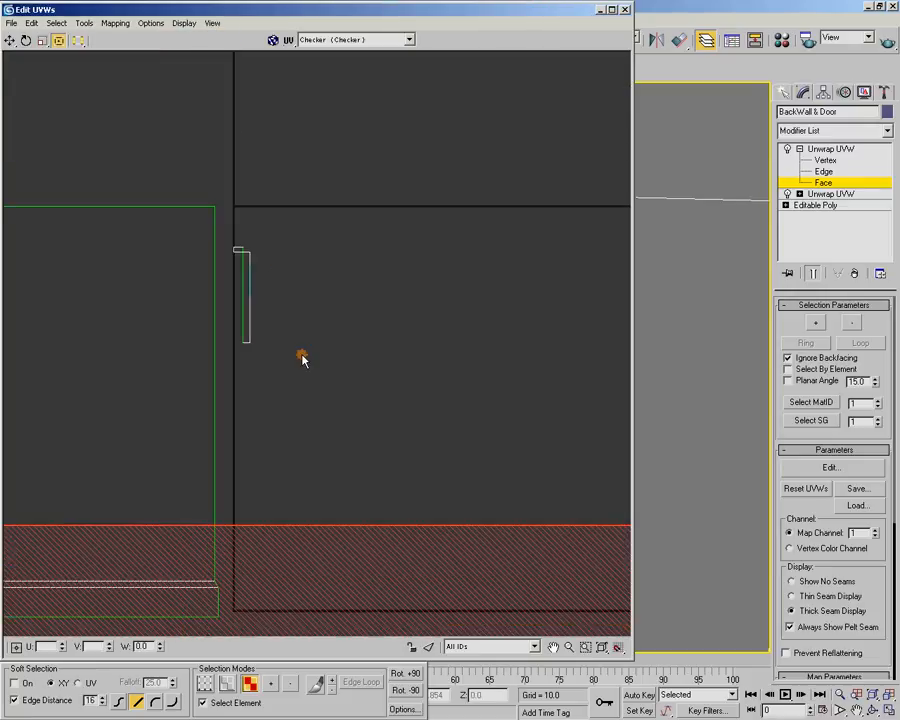
middle_drag(300, 355, 237, 328)
scroll(237, 328, up, 2)
click(84, 22)
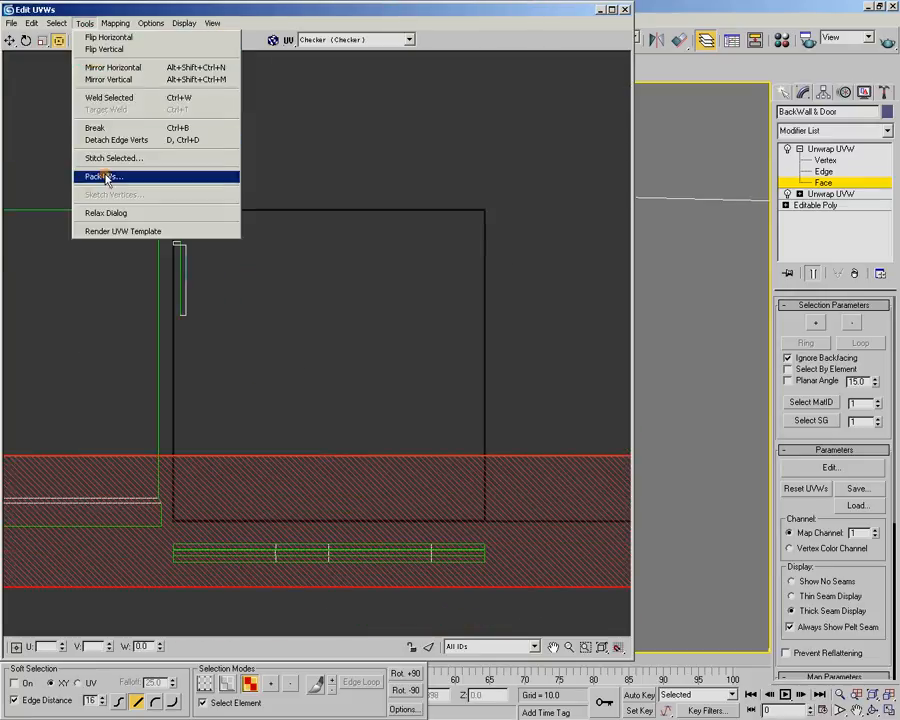
click(108, 177)
click(206, 62)
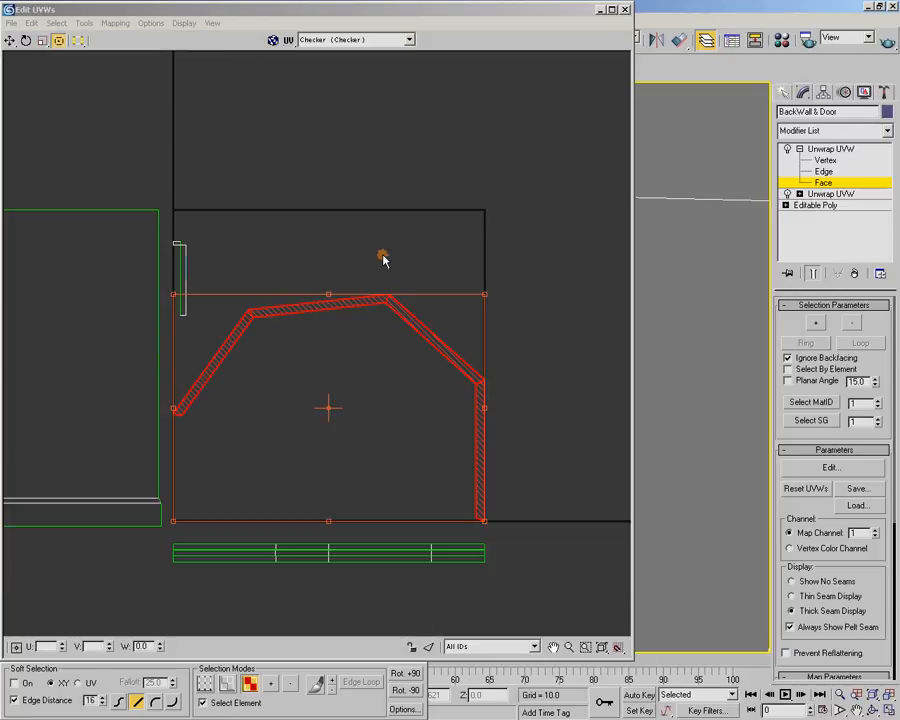
Move the packed door window frame shell below the small frame strip stack and deselect it
drag(393, 307, 446, 247)
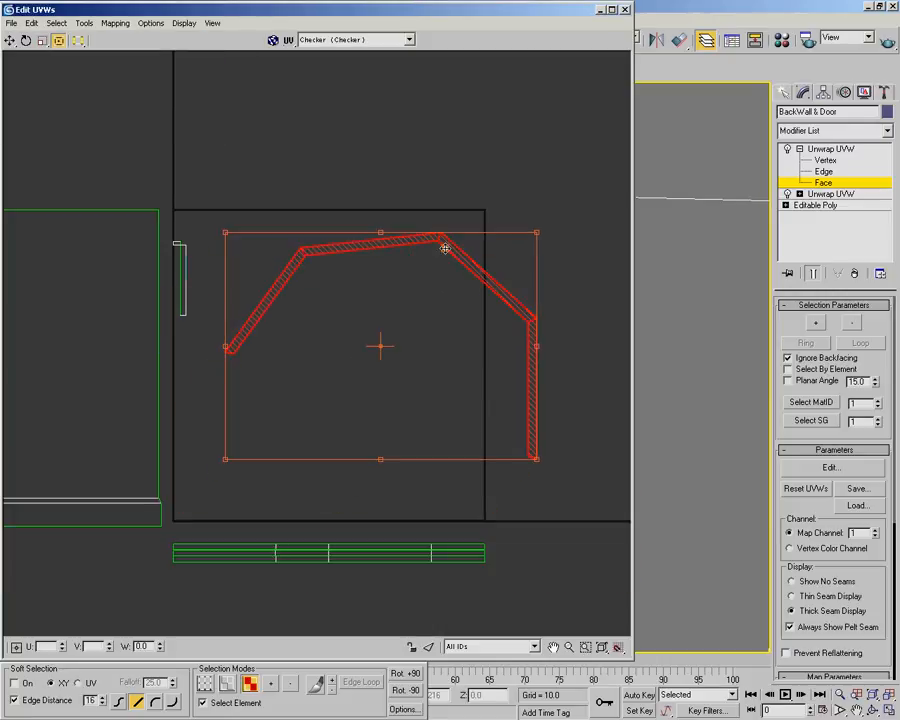
scroll(396, 386, down, 3)
scroll(430, 238, up, 2)
drag(439, 200, 442, 386)
middle_drag(442, 386, 455, 182)
drag(465, 180, 414, 388)
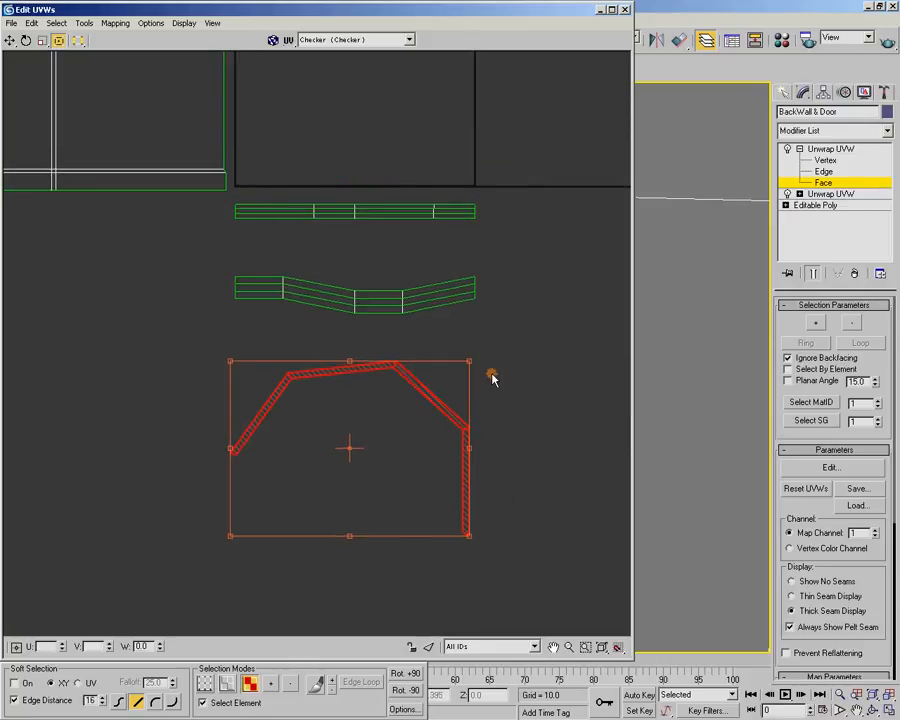
click(500, 381)
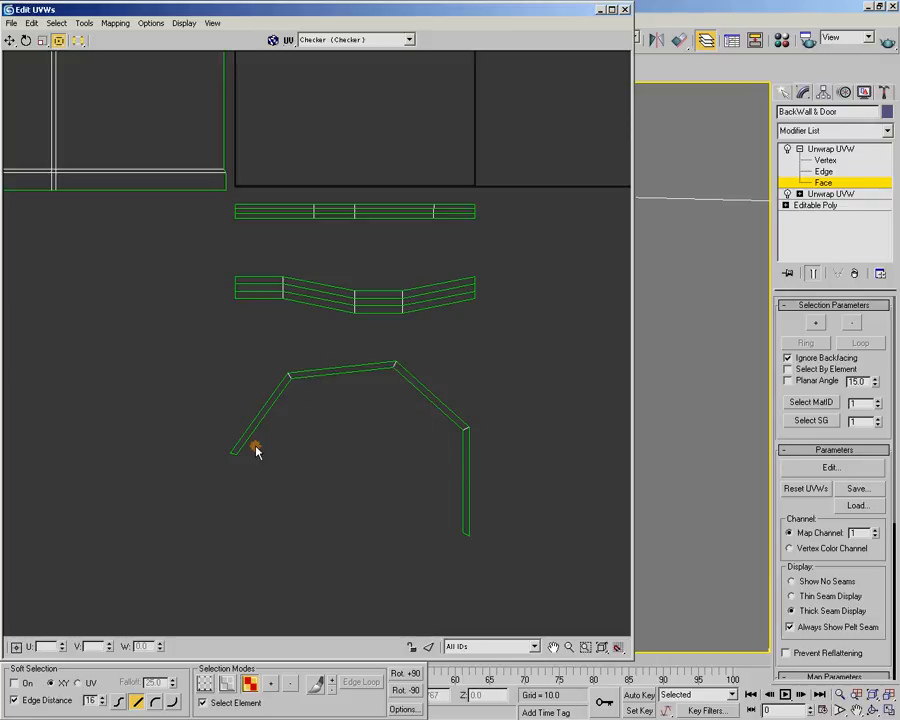
Turn off Select Element and break the door window frame shell apart into four separate face strips
click(391, 369)
click(206, 704)
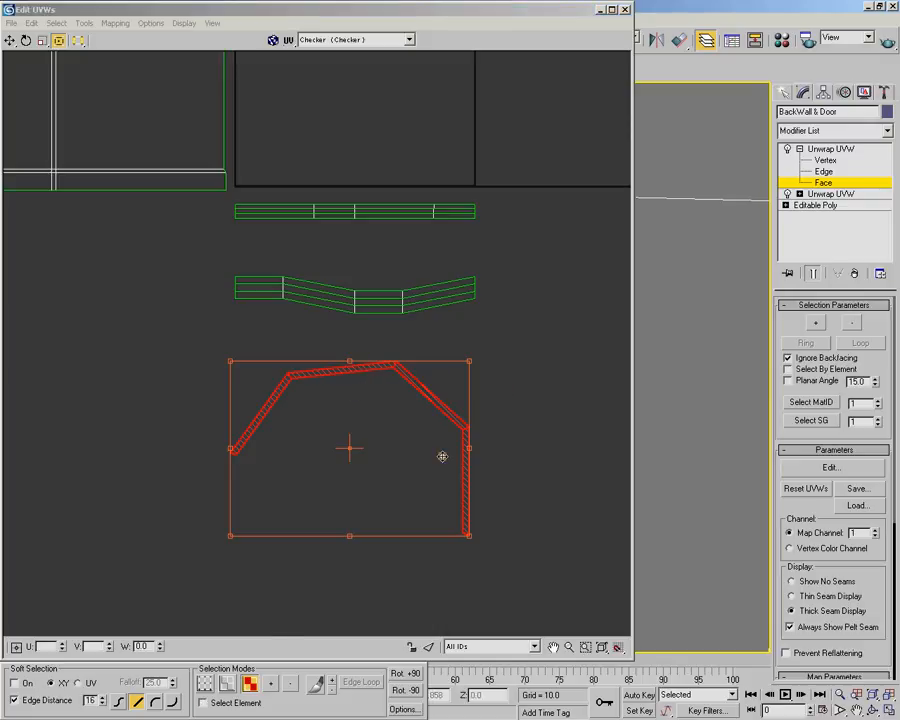
click(297, 340)
drag(318, 339, 346, 388)
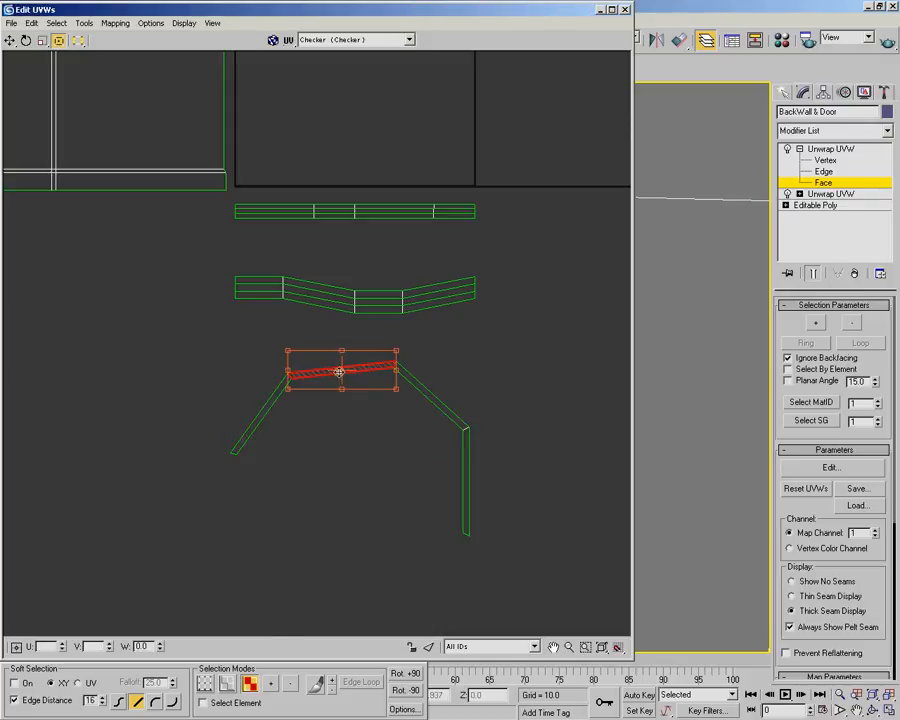
right_click(339, 372)
click(379, 428)
drag(428, 370, 416, 421)
right_click(430, 400)
click(446, 459)
drag(488, 452, 440, 470)
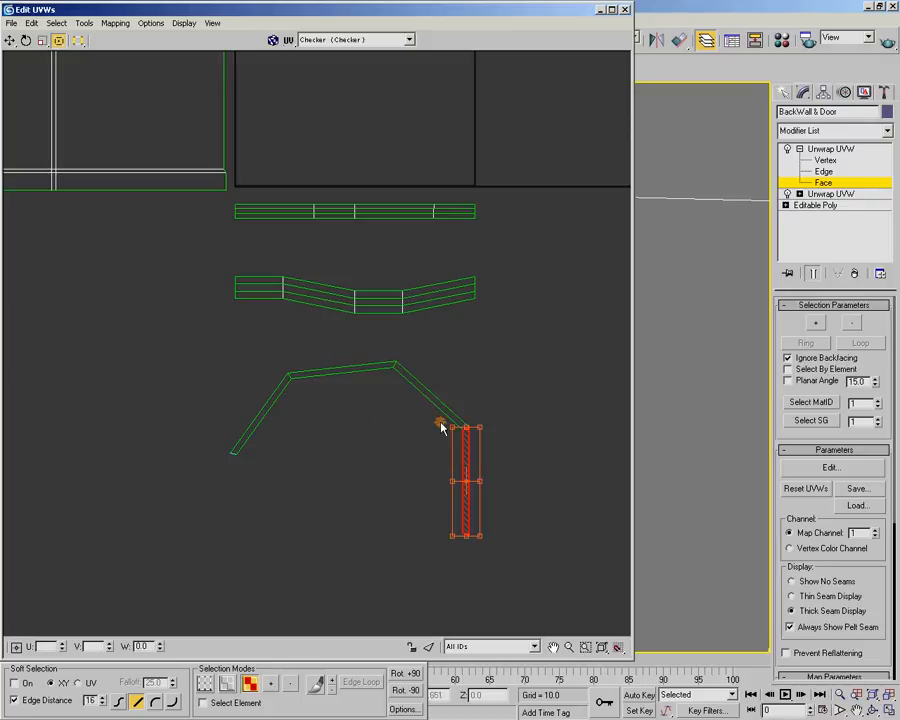
Move the separated door window frame strips together so they cross at the middle of the upper strip
click(275, 393)
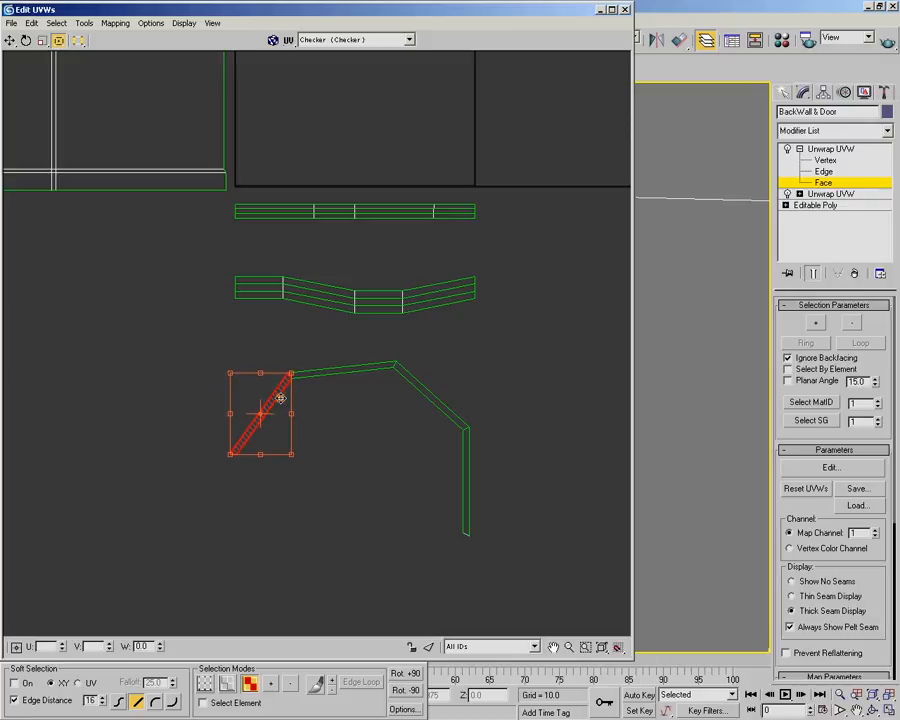
drag(274, 400, 359, 357)
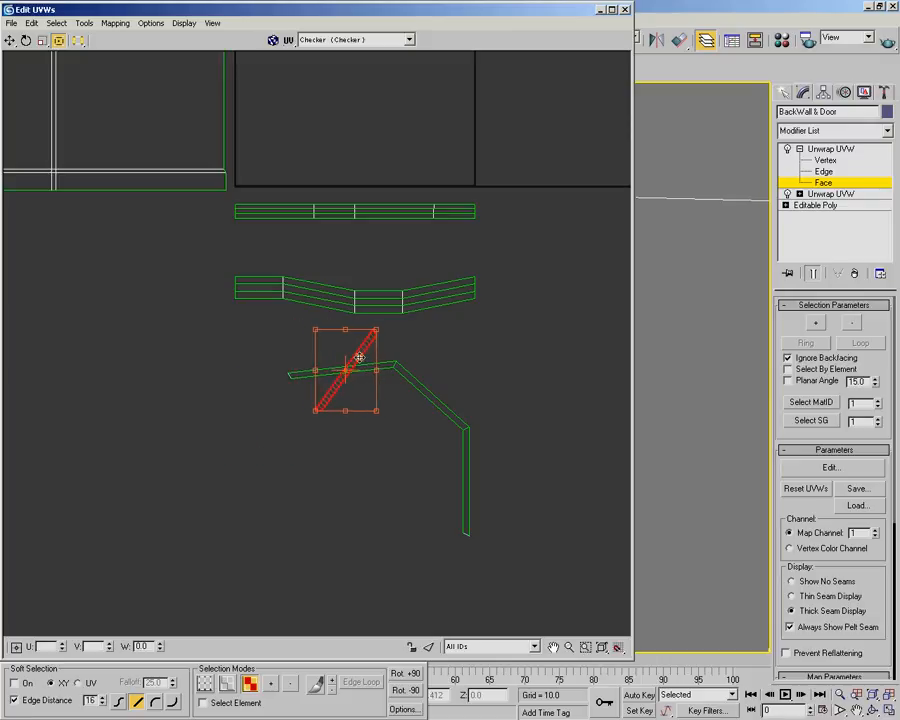
drag(425, 392, 342, 368)
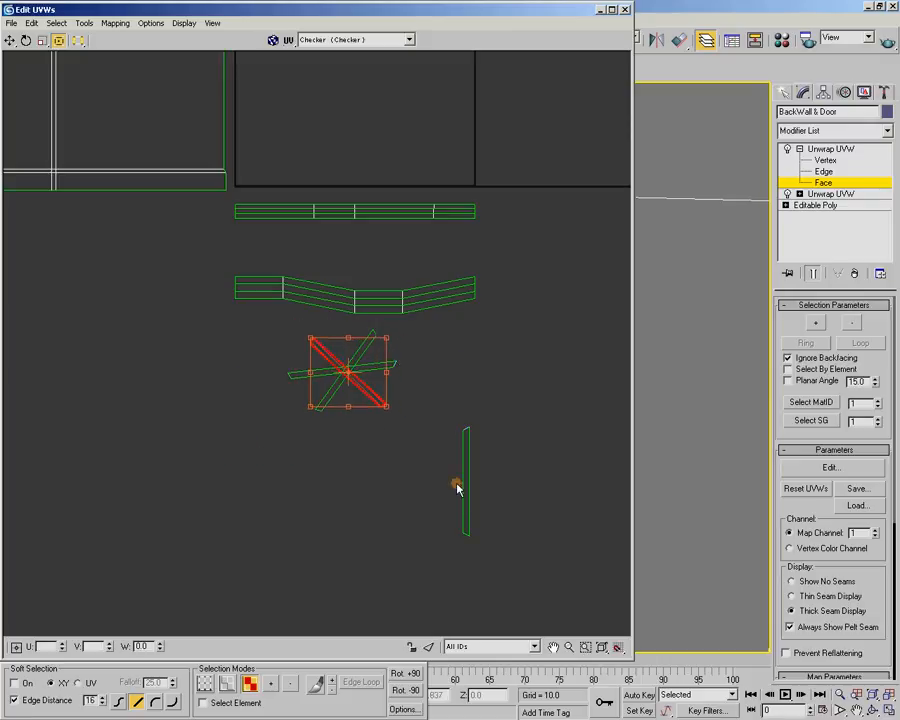
drag(465, 488, 348, 374)
scroll(347, 374, up, 8)
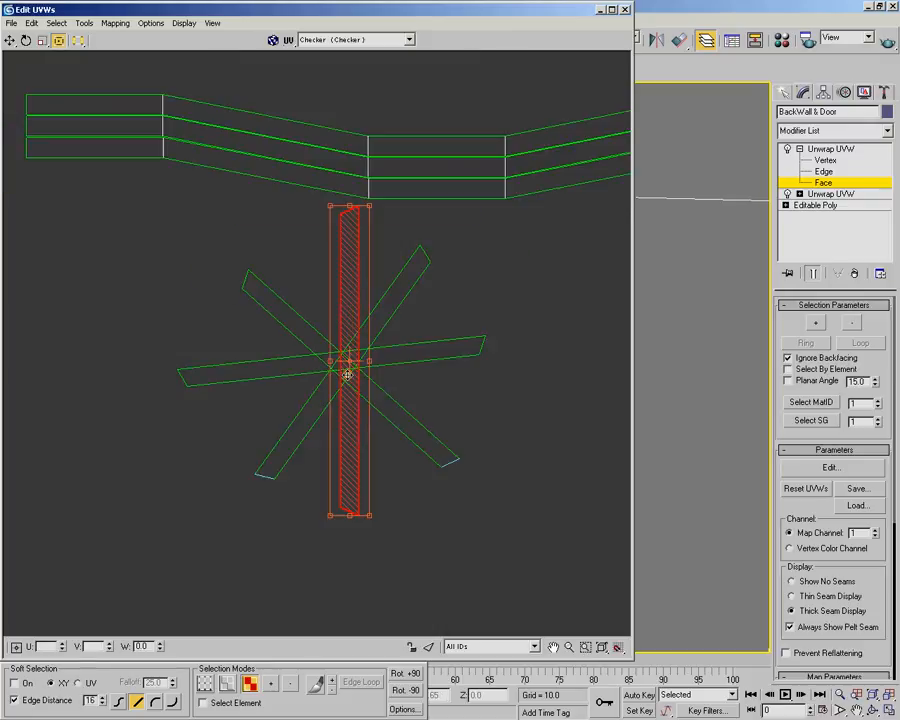
Rotate the slightly tilted door window frame strip until it lies horizontal
scroll(347, 375, up, 1)
scroll(320, 357, down, 1)
middle_drag(317, 356, 337, 344)
click(197, 330)
scroll(253, 372, down, 1)
middle_drag(253, 371, 281, 363)
drag(75, 333, 81, 305)
Rotate the descending diagonal and vertical frame strips to horizontal and place the vertical one above the others
click(257, 246)
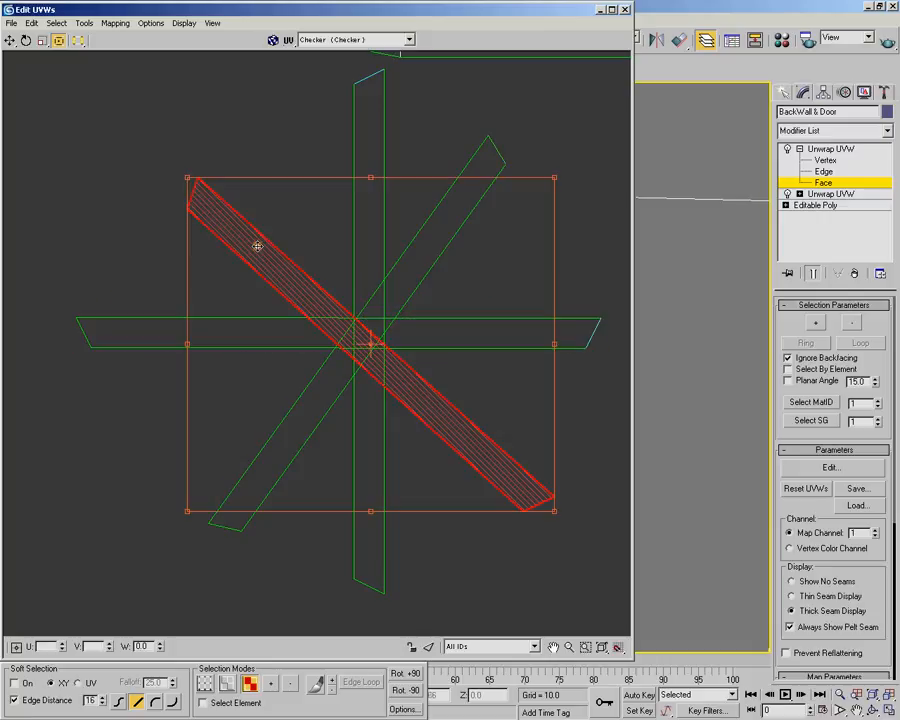
drag(372, 180, 294, 257)
click(381, 192)
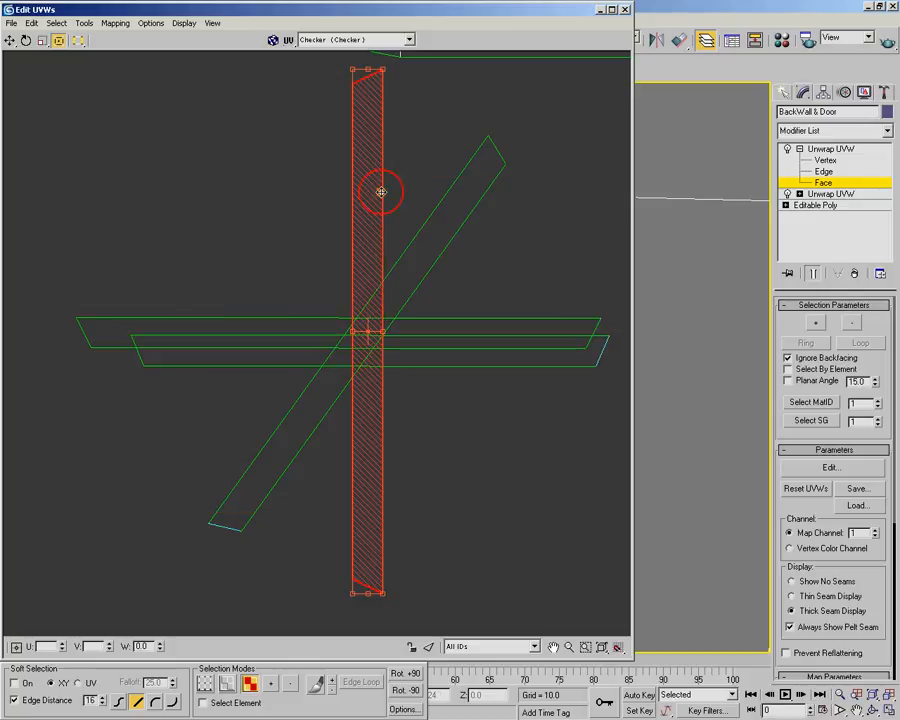
drag(366, 68, 182, 331)
drag(329, 326, 291, 281)
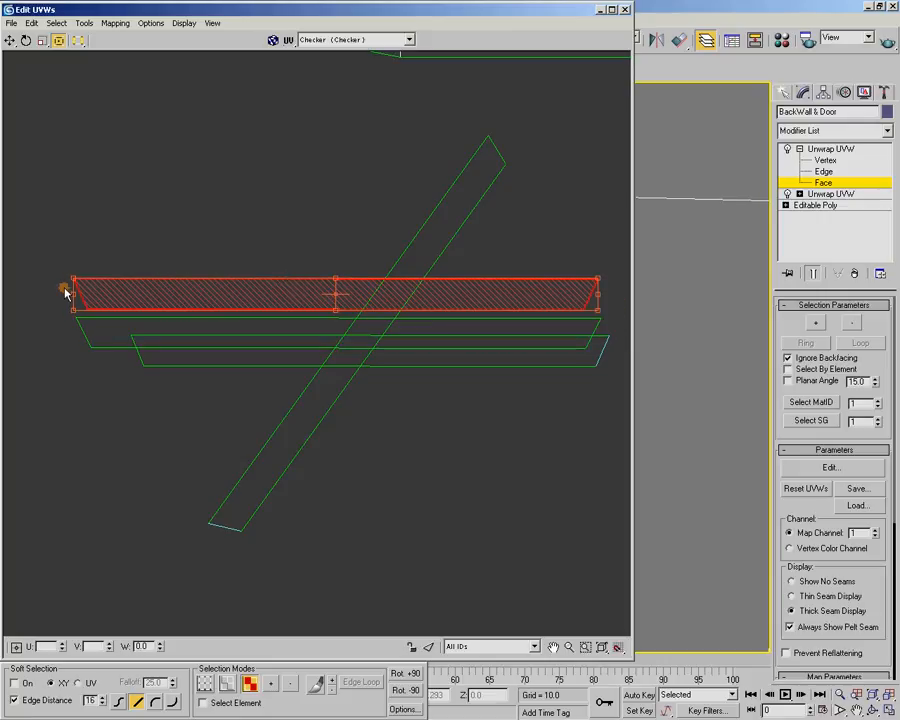
drag(73, 292, 83, 356)
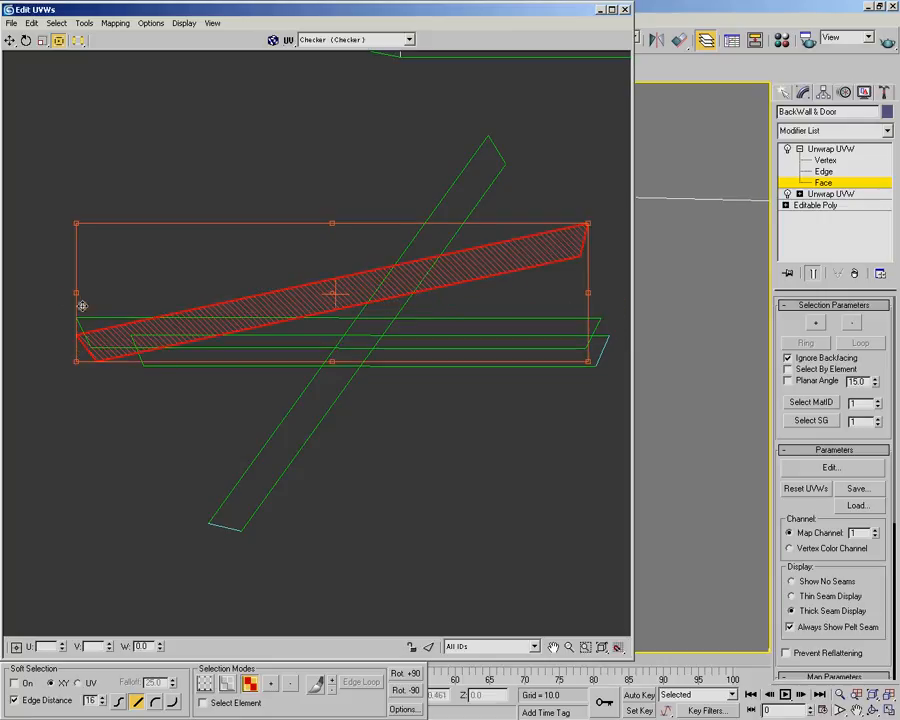
drag(75, 292, 92, 236)
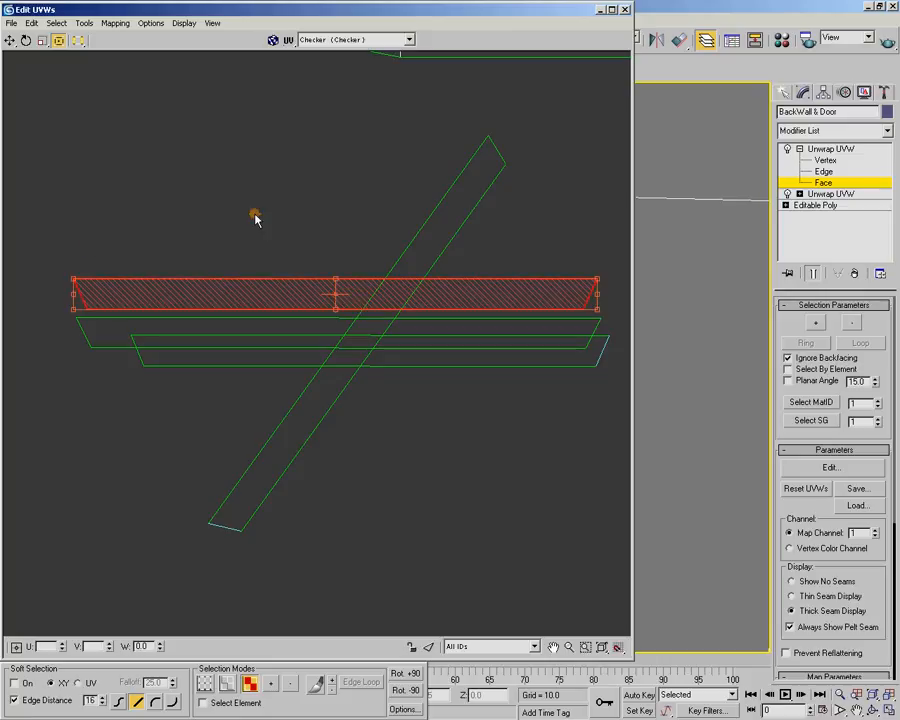
Rotate the remaining diagonal frame strip to horizontal and stack all four strips directly above one another
click(428, 228)
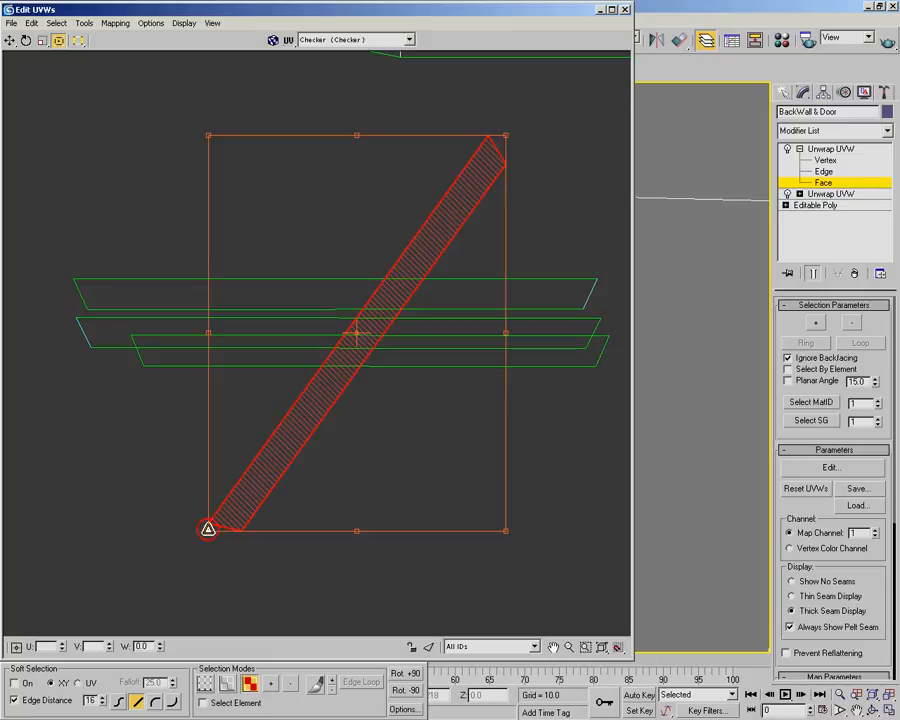
drag(357, 531, 254, 405)
drag(336, 348, 324, 271)
drag(290, 357, 263, 241)
drag(236, 349, 240, 332)
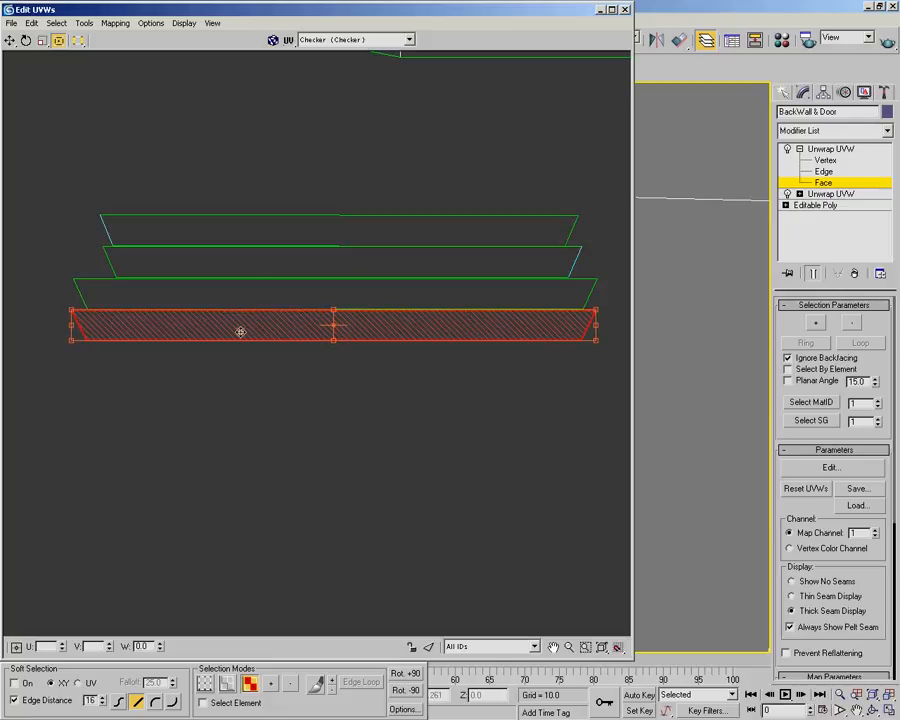
Move the four stacked door window frame strips between the straight strip and the bent strip below the UV square
drag(167, 170, 377, 360)
scroll(360, 318, down, 6)
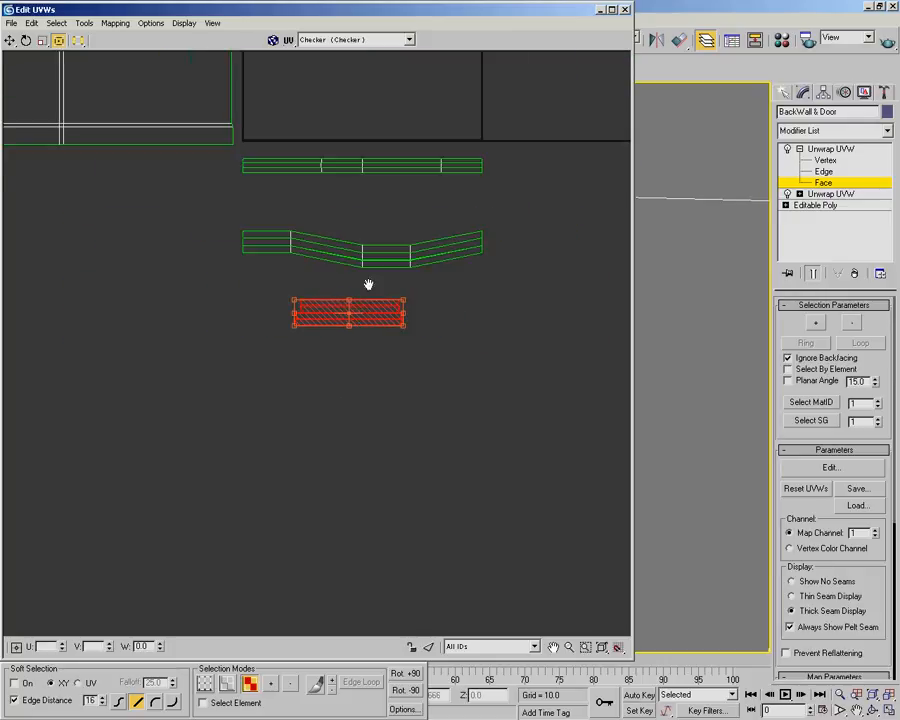
middle_drag(367, 287, 322, 422)
scroll(322, 422, up, 2)
drag(319, 474, 355, 289)
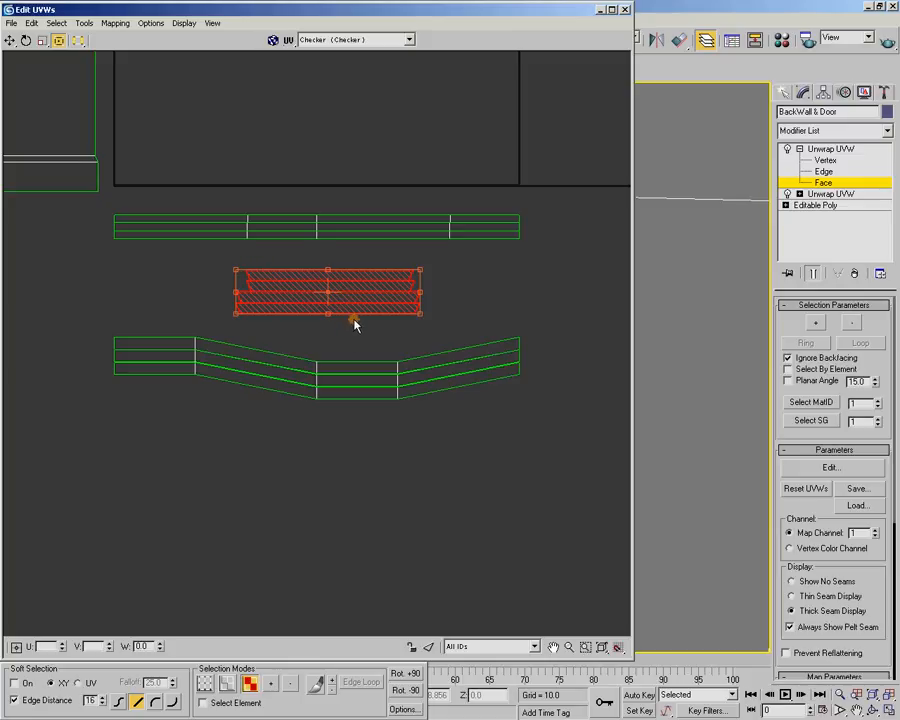
scroll(413, 322, down, 2)
middle_drag(415, 259, 452, 432)
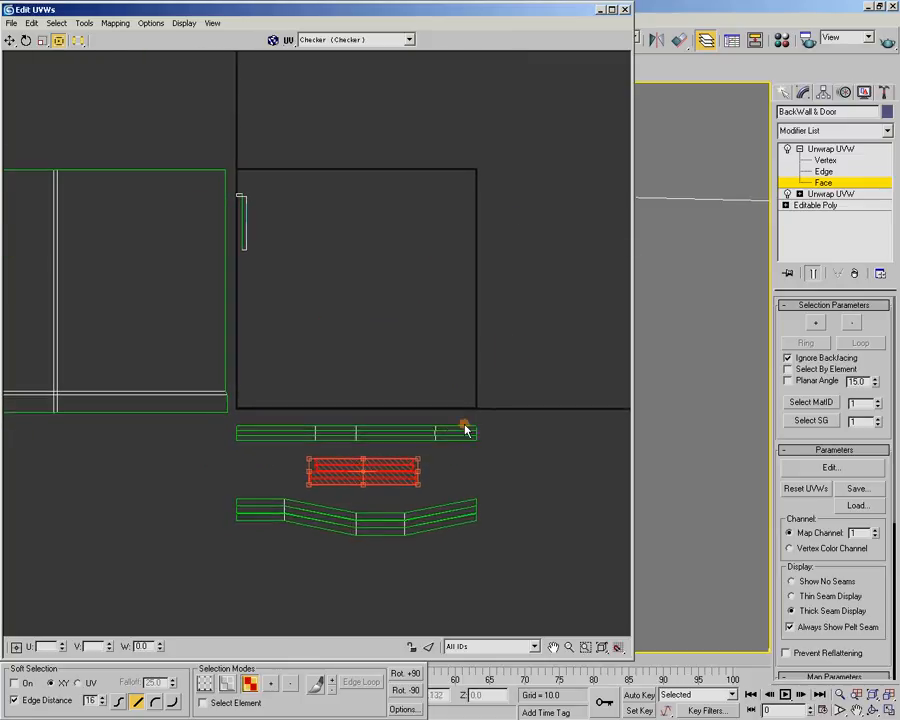
scroll(322, 322, up, 1)
middle_drag(323, 317, 342, 316)
Select the door recess's two side faces and bottom face on the model and return to the UV layout
double_click(399, 12)
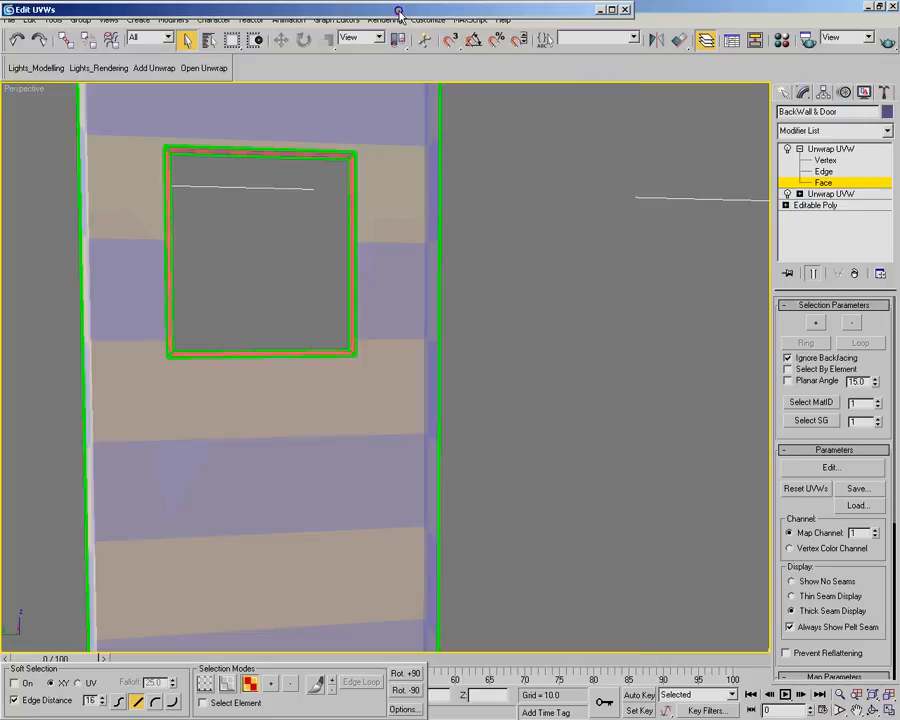
scroll(400, 282, down, 2)
middle_drag(426, 283, 370, 323)
scroll(360, 288, down, 3)
scroll(372, 320, up, 3)
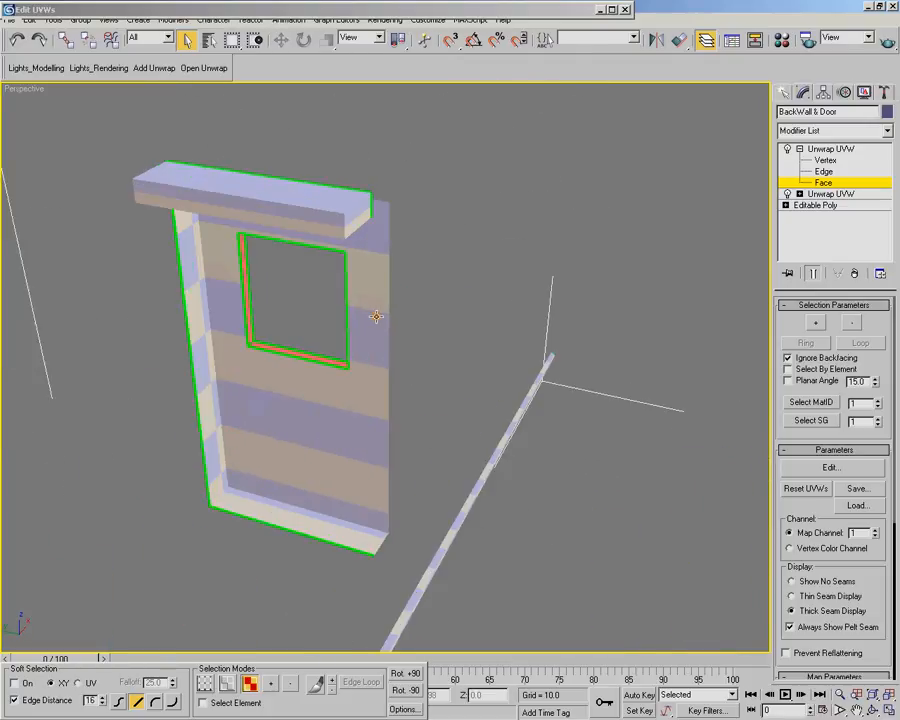
click(194, 266)
ctrl+click(244, 500)
middle_drag(244, 500, 465, 371)
alt+middle_drag(461, 236, 388, 349)
alt+middle_drag(270, 444, 372, 350)
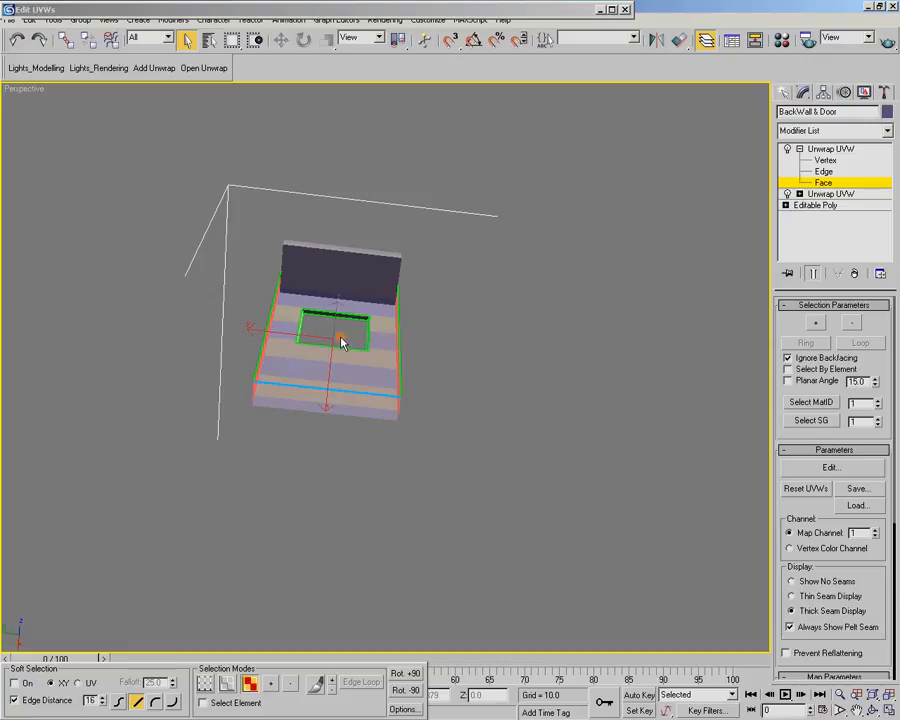
alt+middle_drag(376, 279, 372, 222)
click(366, 12)
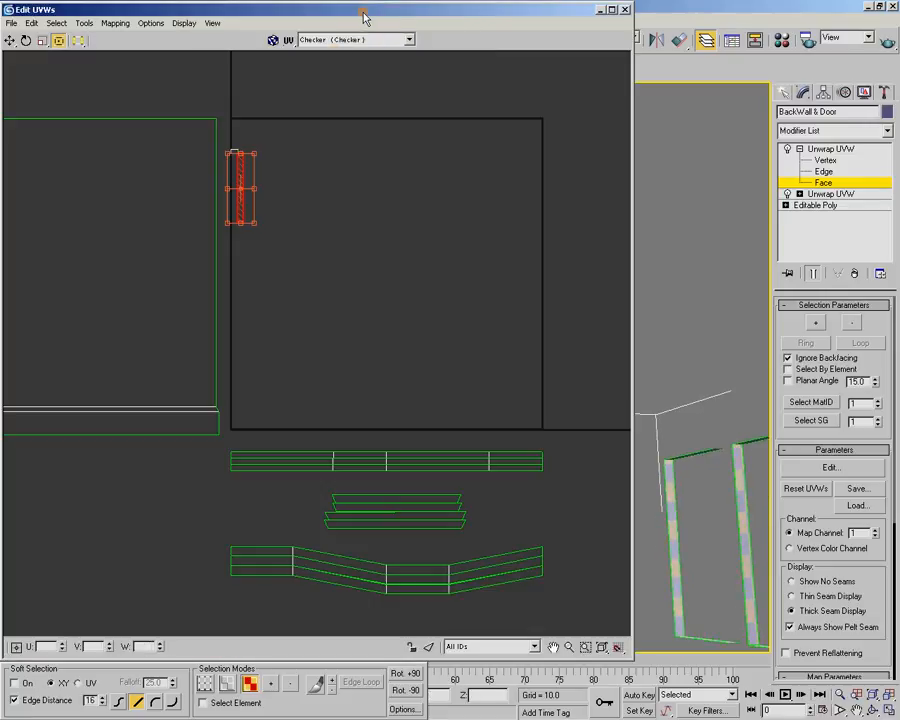
Break off the selected door recess faces and unfold them using Walk to closest face
right_click(240, 177)
click(262, 236)
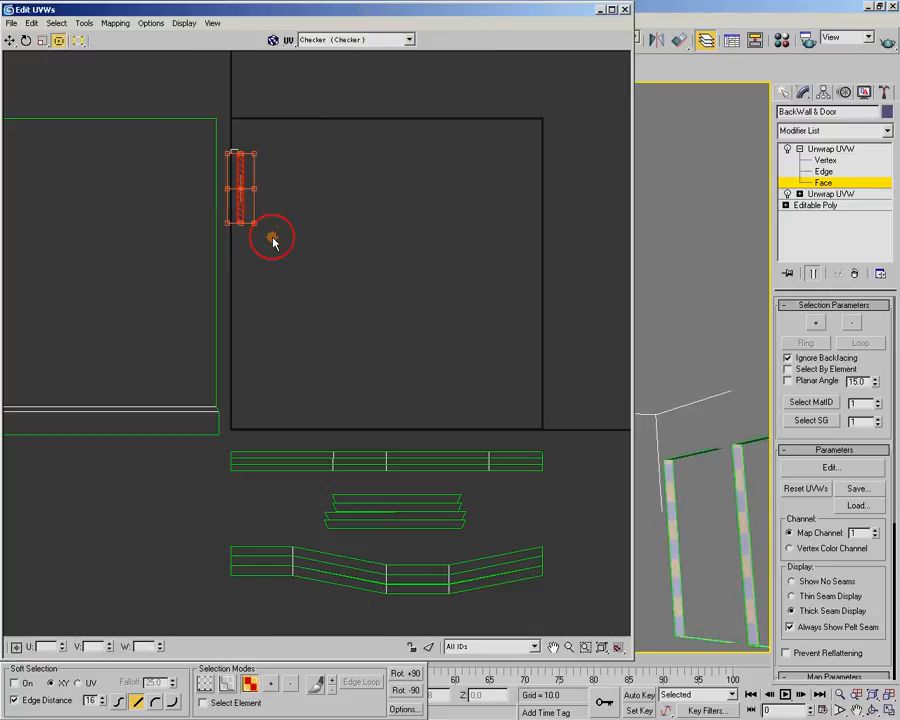
click(116, 22)
click(130, 67)
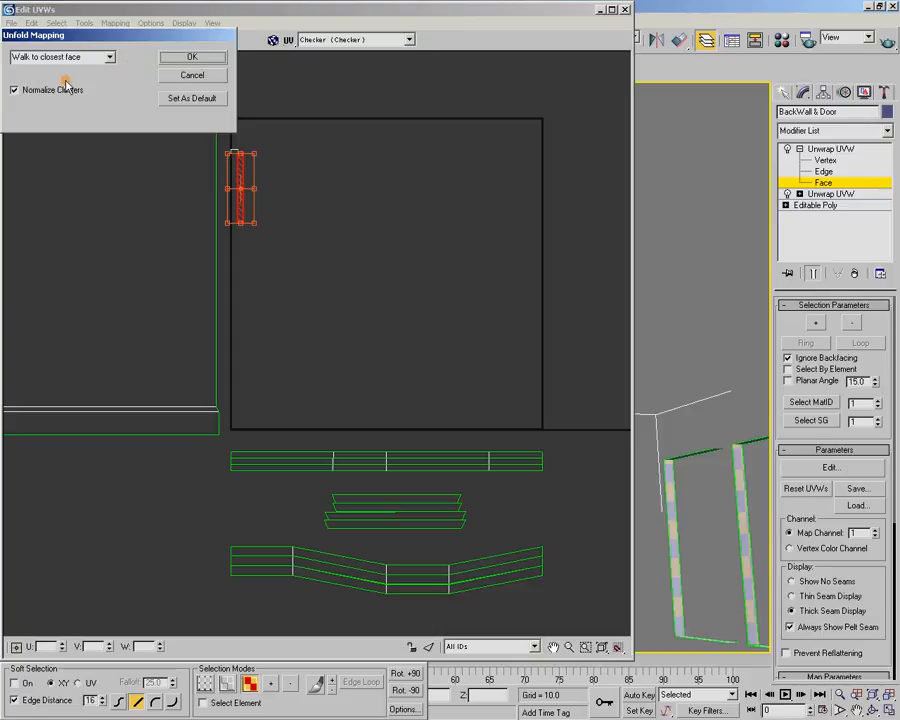
click(192, 57)
Pack the unfolded door recess strip into the UV square, move it below the large wall shell and deselect it
click(85, 23)
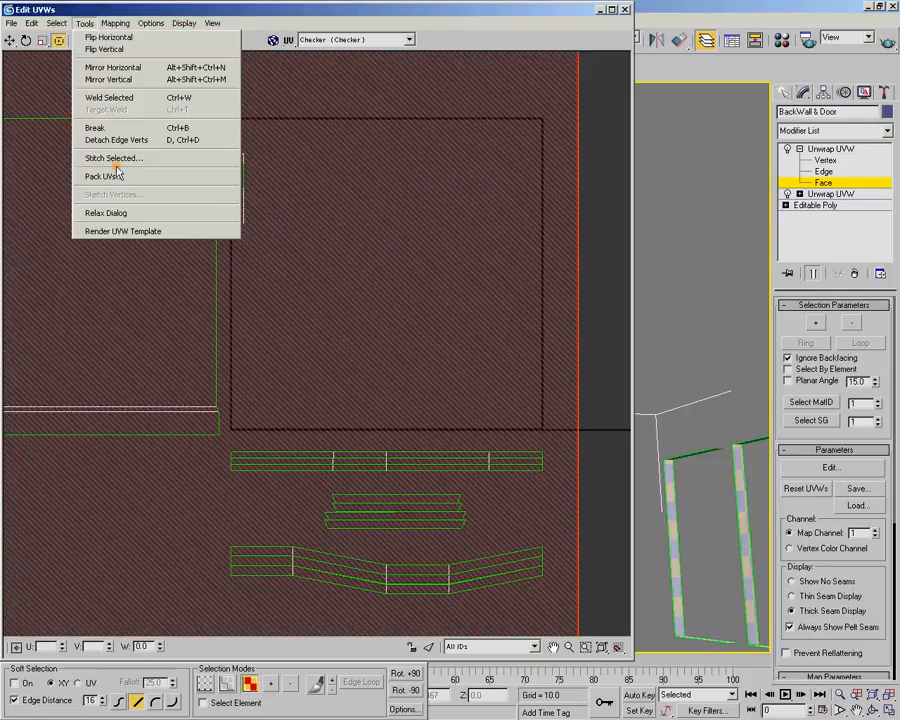
click(105, 176)
click(195, 65)
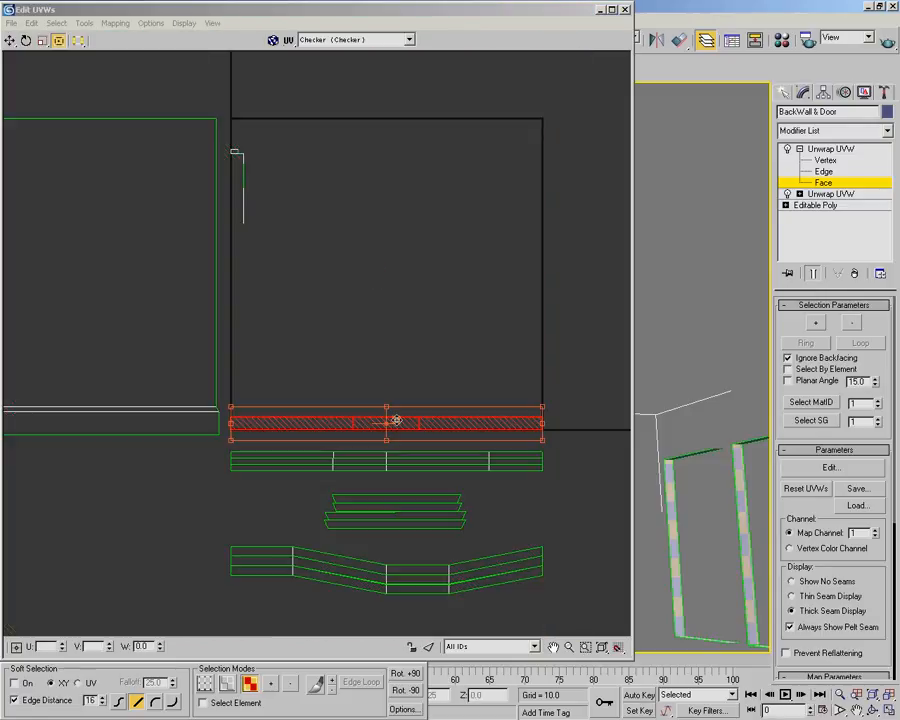
drag(396, 420, 59, 496)
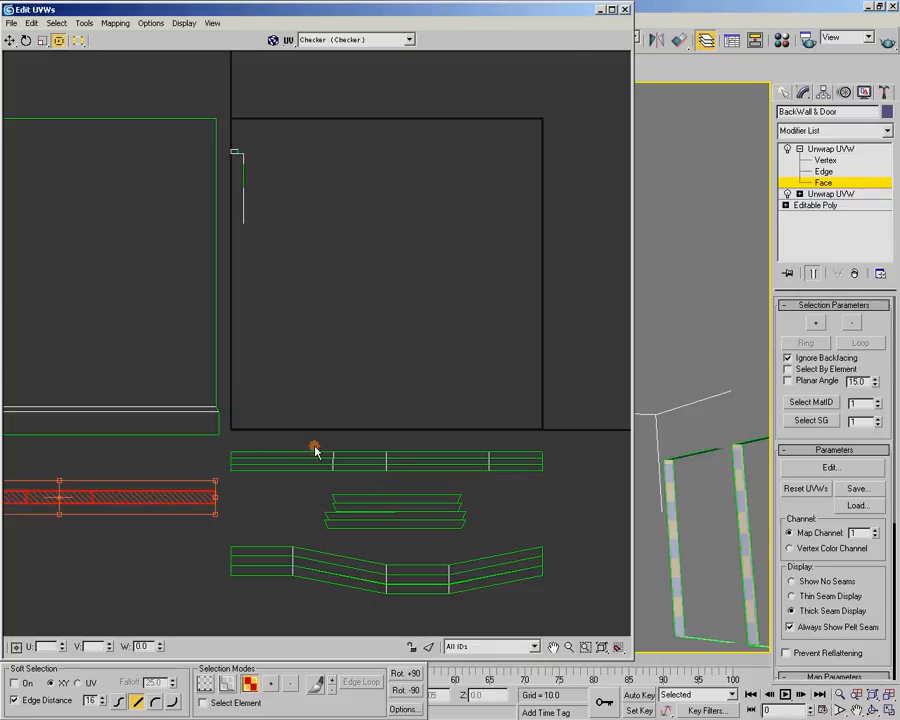
click(292, 224)
Select the door's front panel faces around the window opening on the model and return to the UV layout
double_click(463, 13)
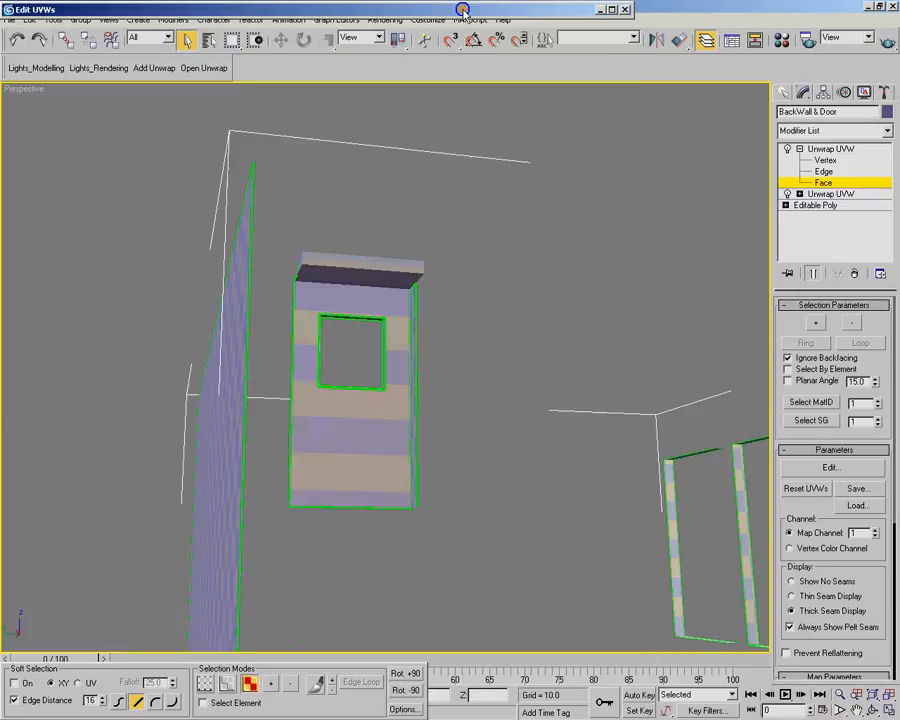
click(375, 302)
ctrl+click(313, 300)
ctrl+click(337, 416)
ctrl+click(401, 385)
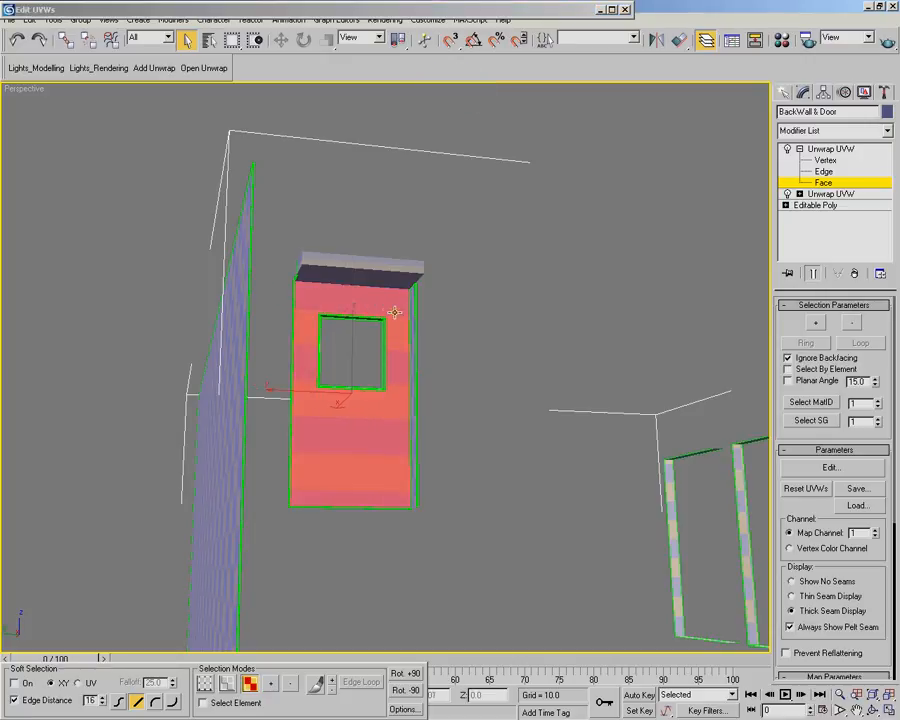
double_click(378, 11)
Break off the selected door panel faces and unfold them using Walk to closest face
right_click(347, 173)
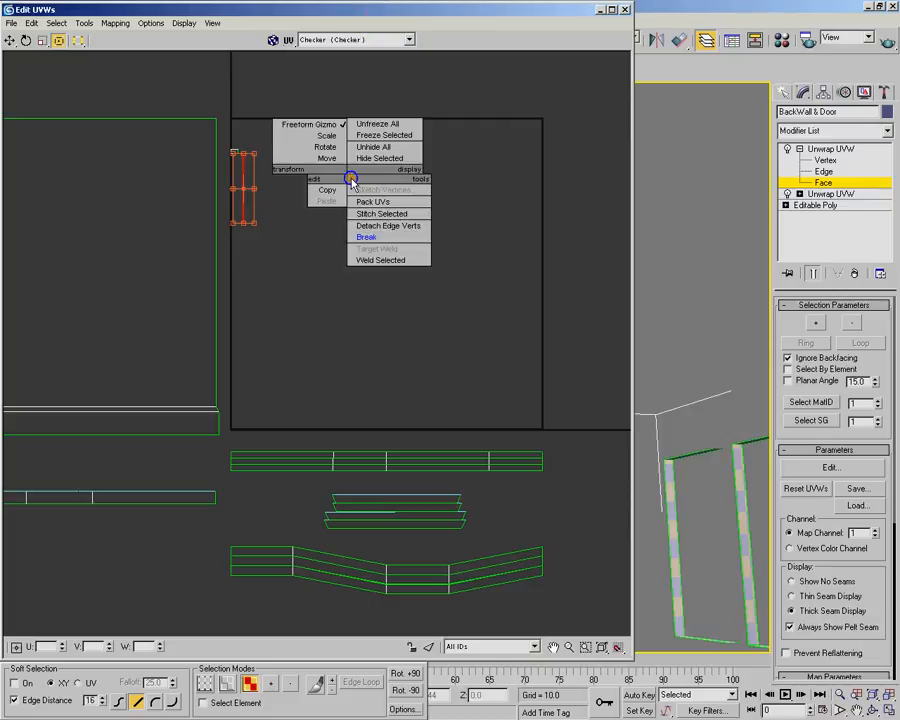
click(398, 238)
click(116, 23)
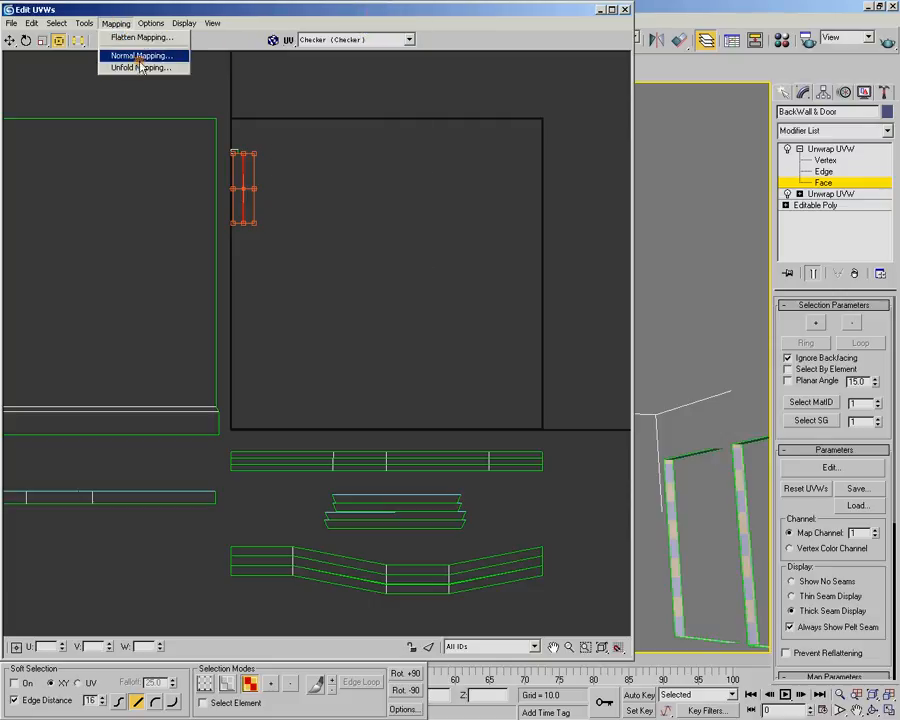
click(142, 70)
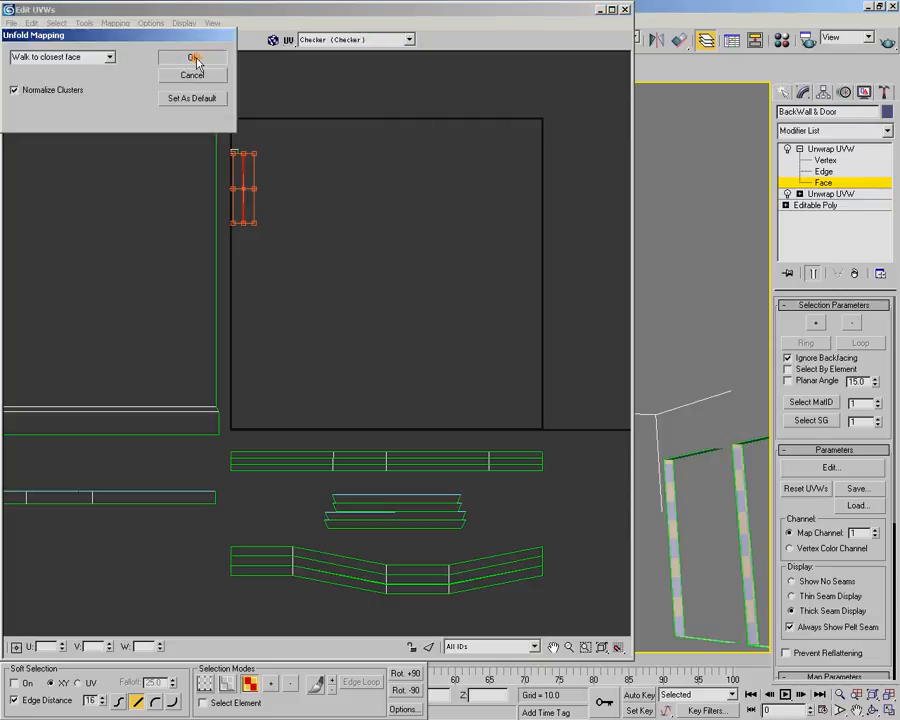
click(185, 57)
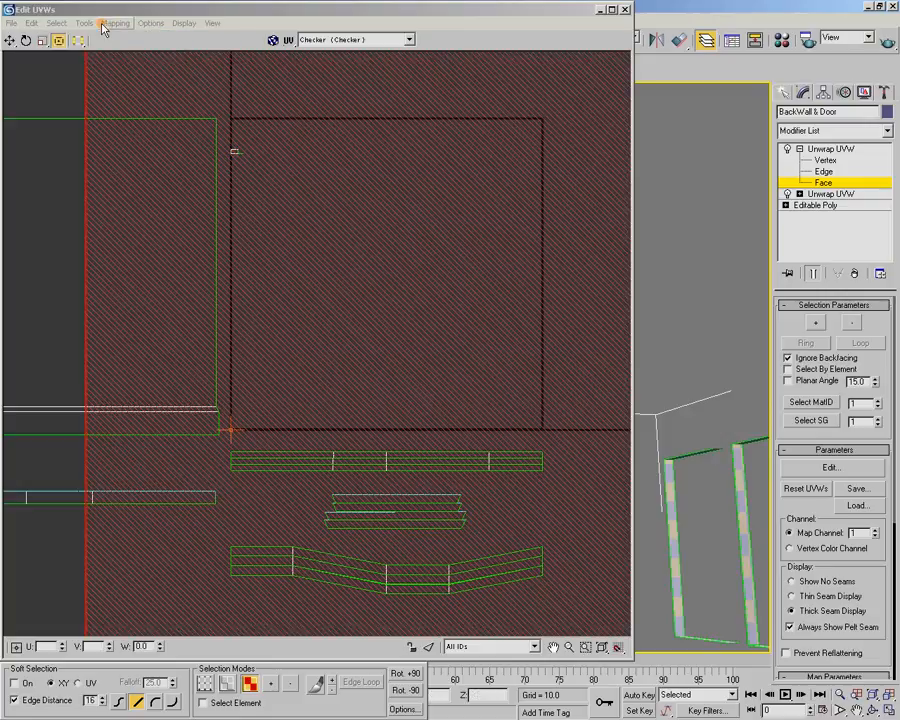
Pack the door panel shell with Recursive Packing at 0.02 spacing and rotate it by +90 degrees to stand upright
click(85, 23)
click(115, 176)
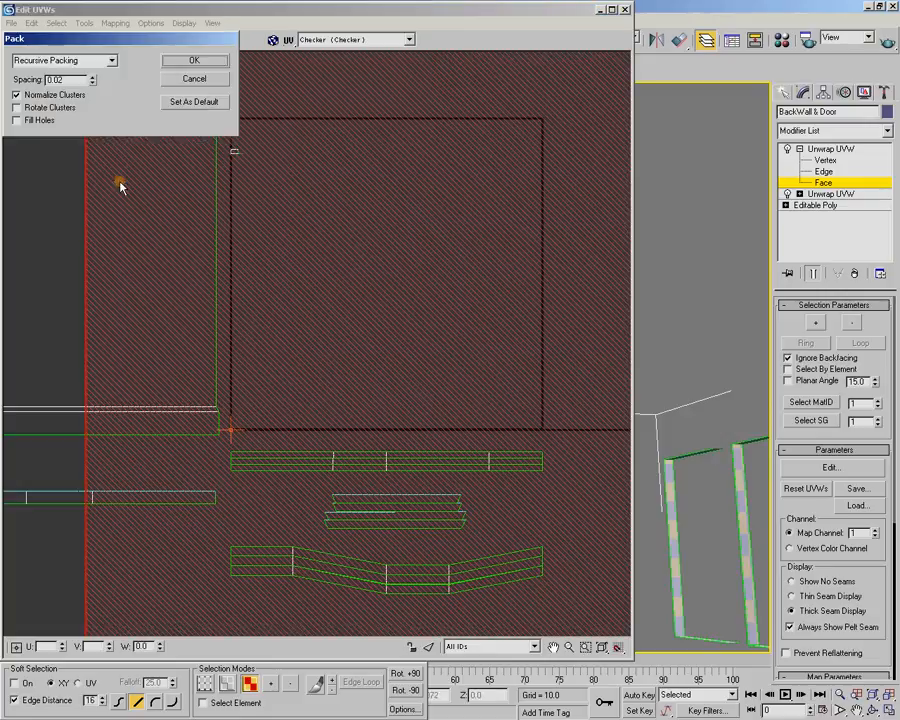
click(200, 60)
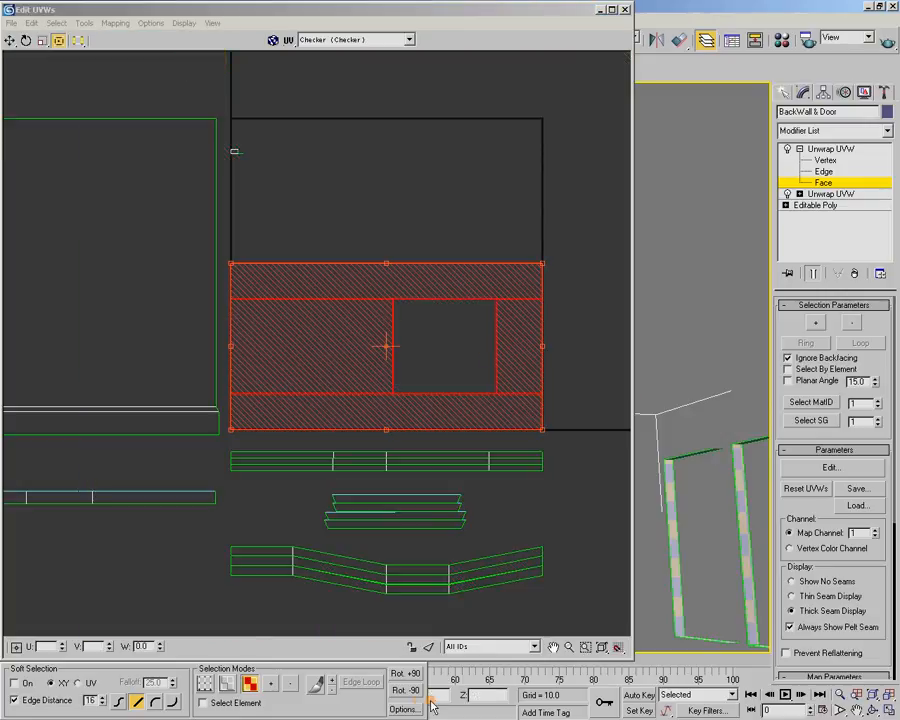
click(406, 674)
scroll(422, 338, down, 3)
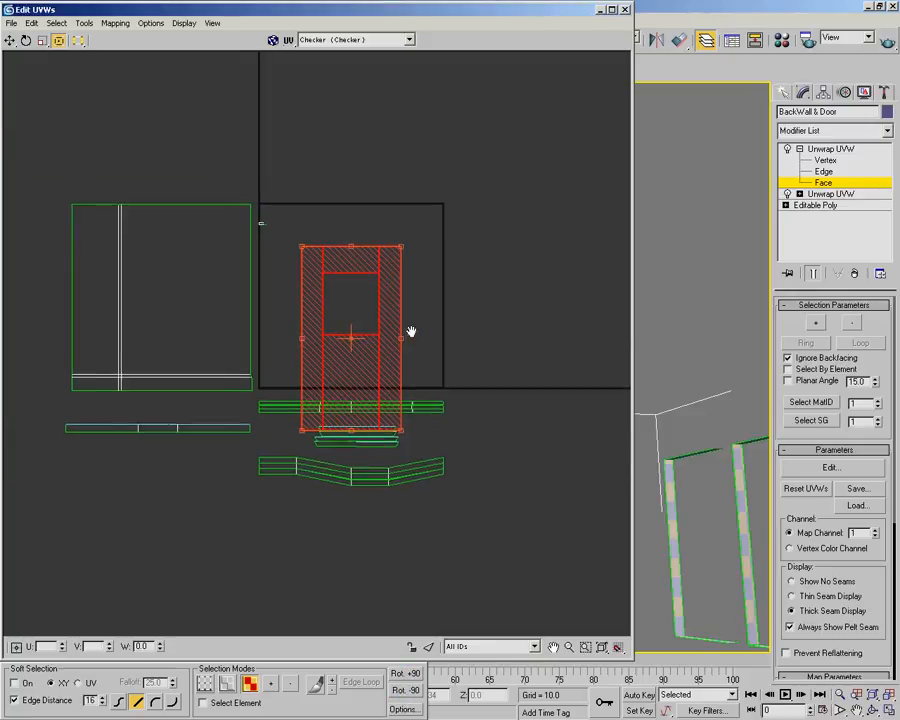
Move the upright door panel shell out of the UV square to the empty area beside the packed strips and deselect it
drag(325, 290, 485, 452)
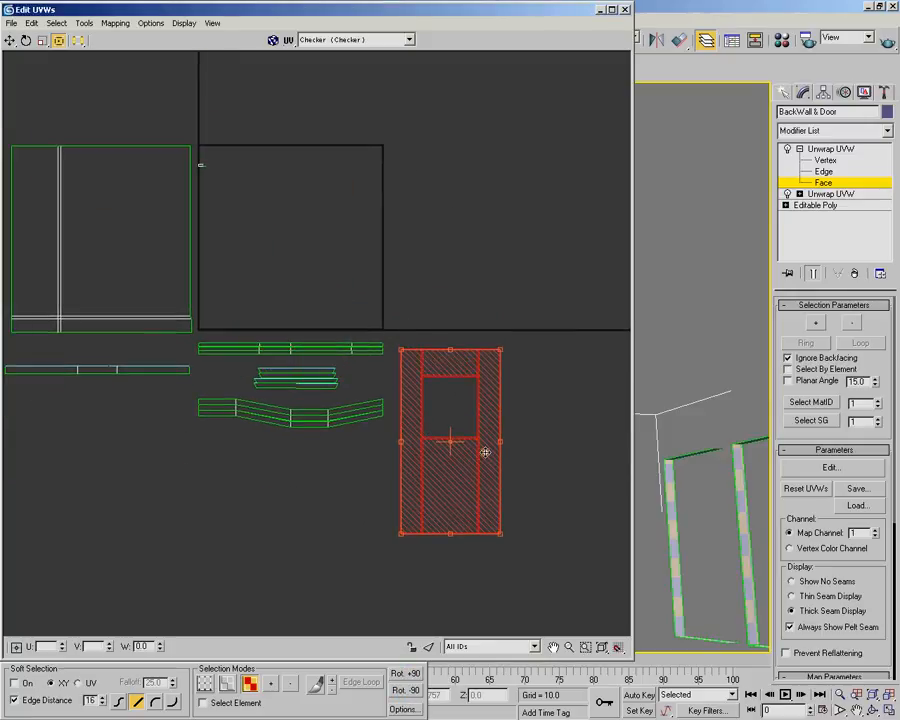
click(370, 221)
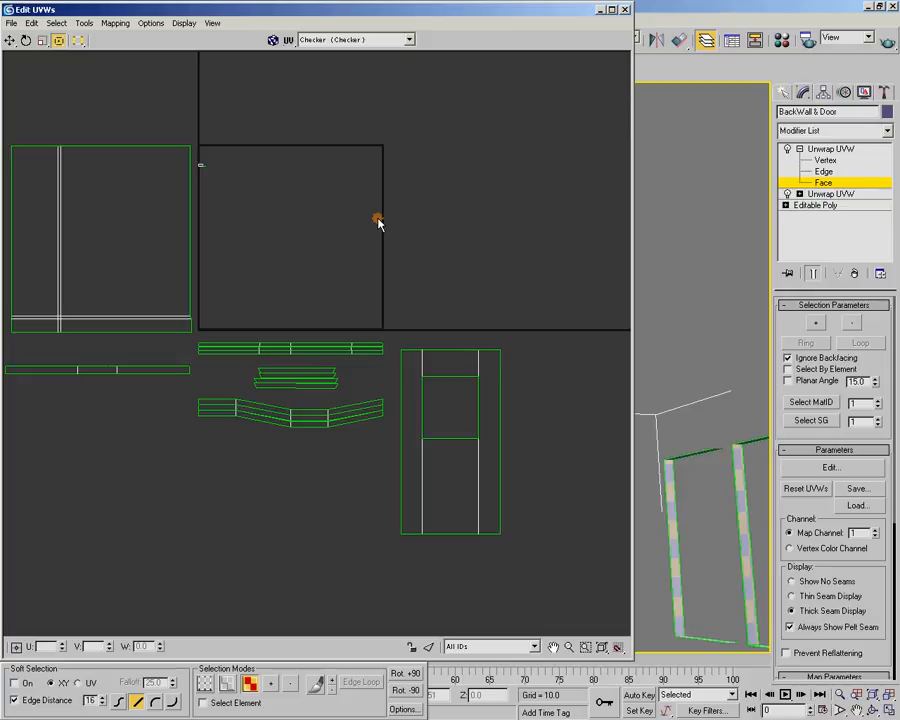
Select the underside, front and remaining faces of the box-shaped canopy above the door on the model
double_click(379, 14)
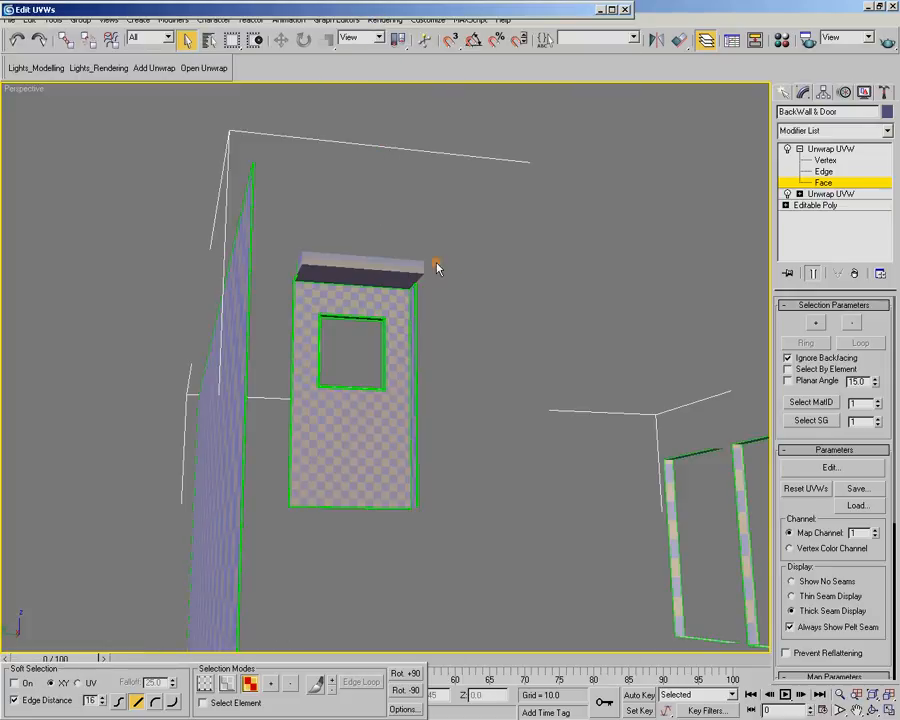
alt+middle_drag(397, 312, 404, 342)
scroll(375, 348, up, 3)
scroll(368, 382, up, 3)
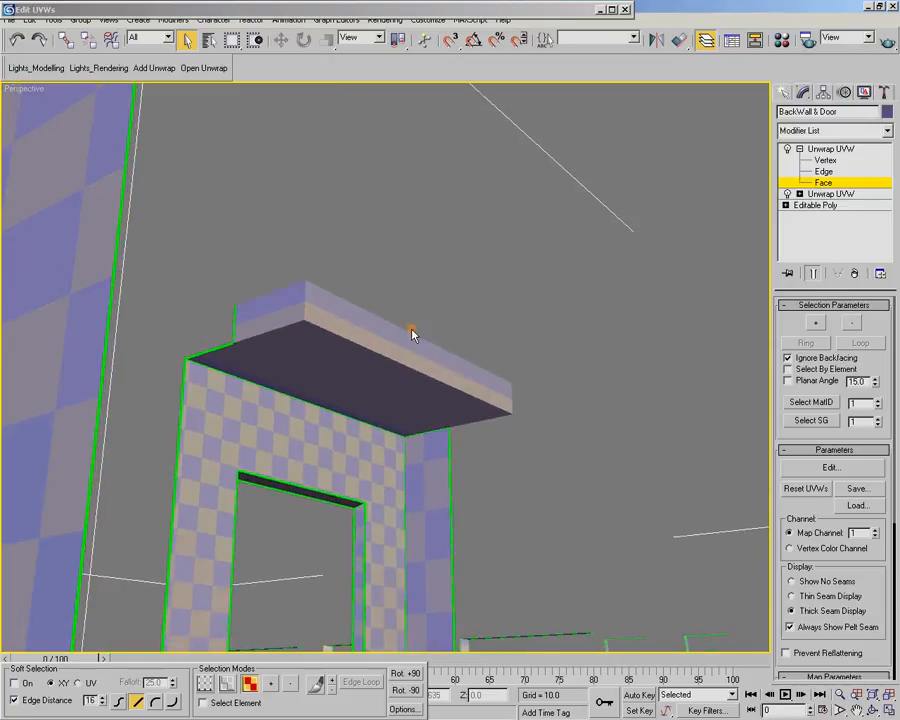
alt+middle_drag(333, 312, 335, 277)
middle_drag(317, 189, 316, 248)
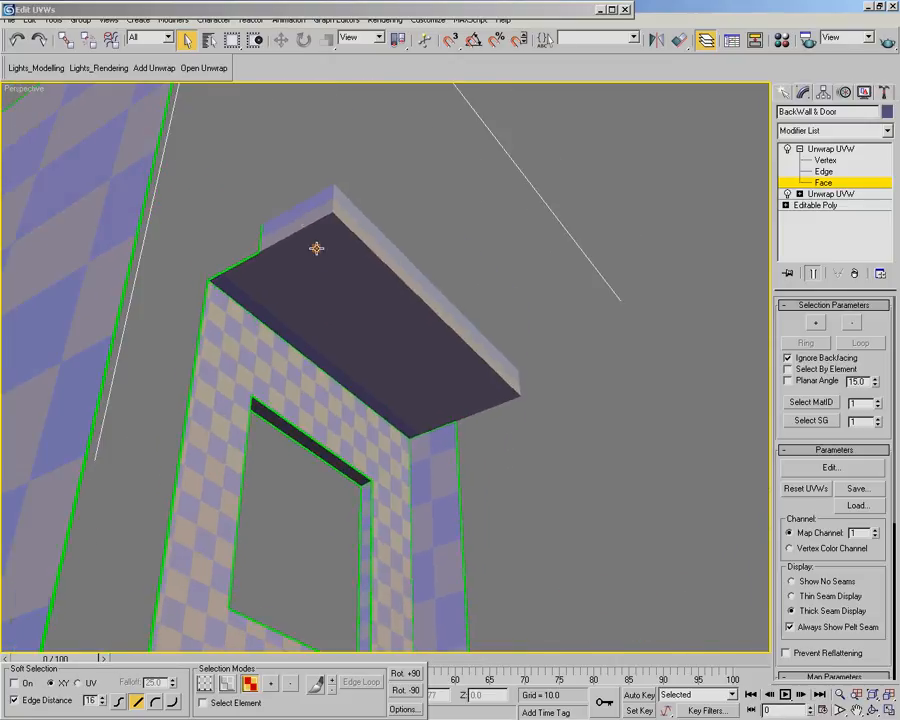
ctrl+click(304, 280)
ctrl+click(325, 316)
ctrl+click(375, 232)
alt+middle_drag(375, 232, 418, 312)
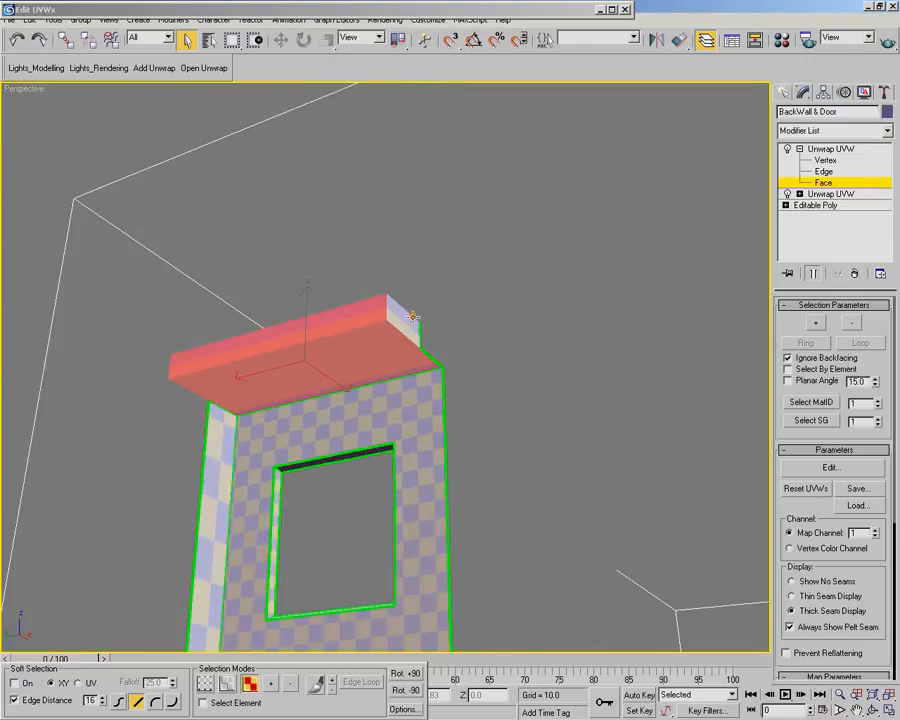
alt+middle_drag(395, 265, 470, 280)
ctrl+click(455, 316)
Unfold the selected canopy faces and pack them with Recursive Packing at 0.02 spacing
click(116, 23)
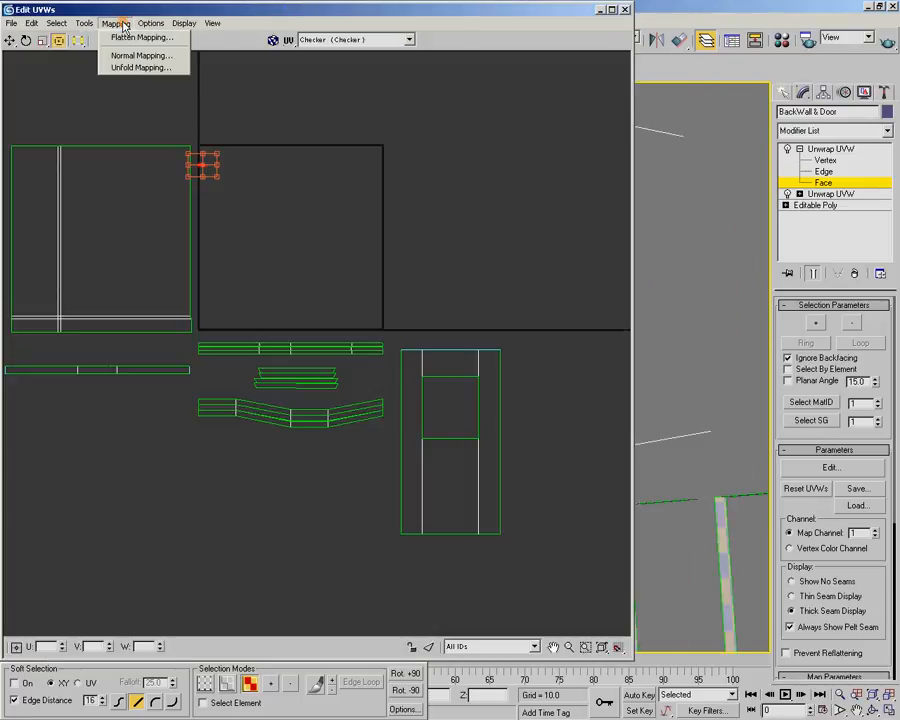
click(137, 67)
click(30, 58)
click(176, 55)
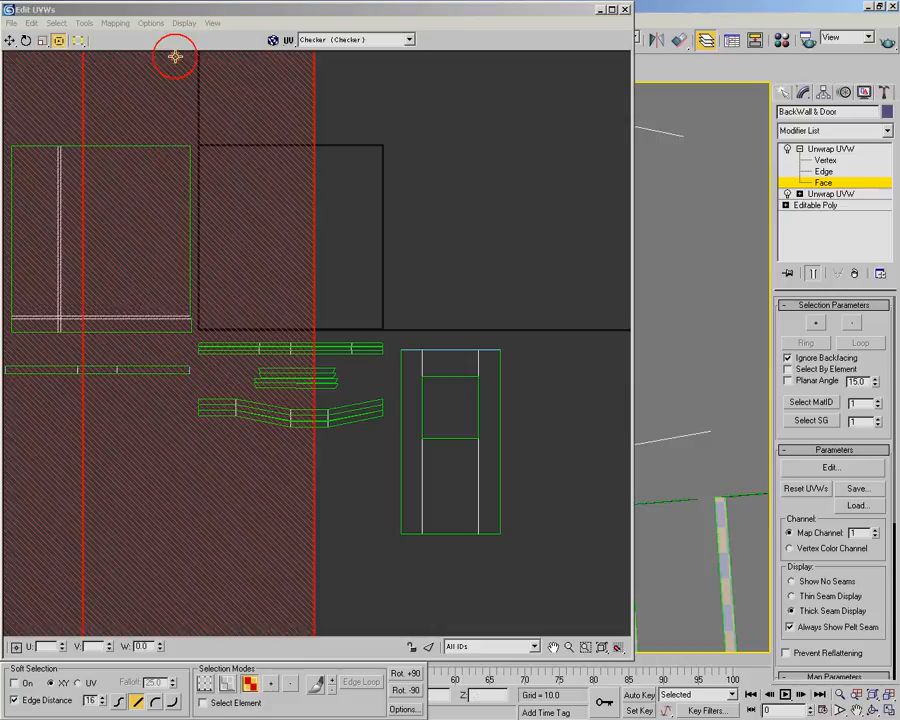
click(83, 23)
click(132, 175)
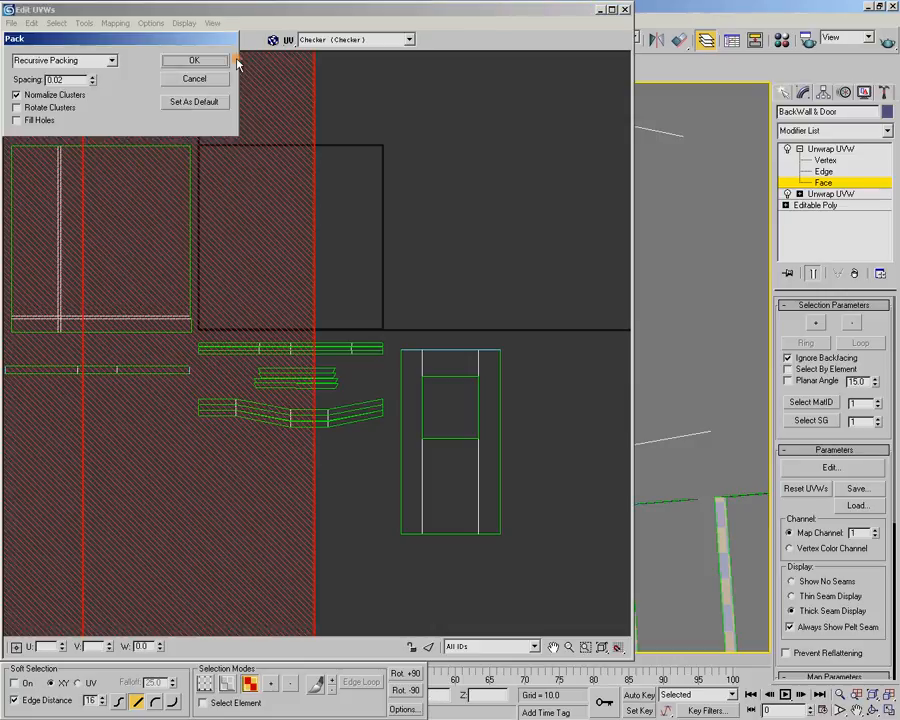
click(221, 57)
scroll(408, 314, up, 3)
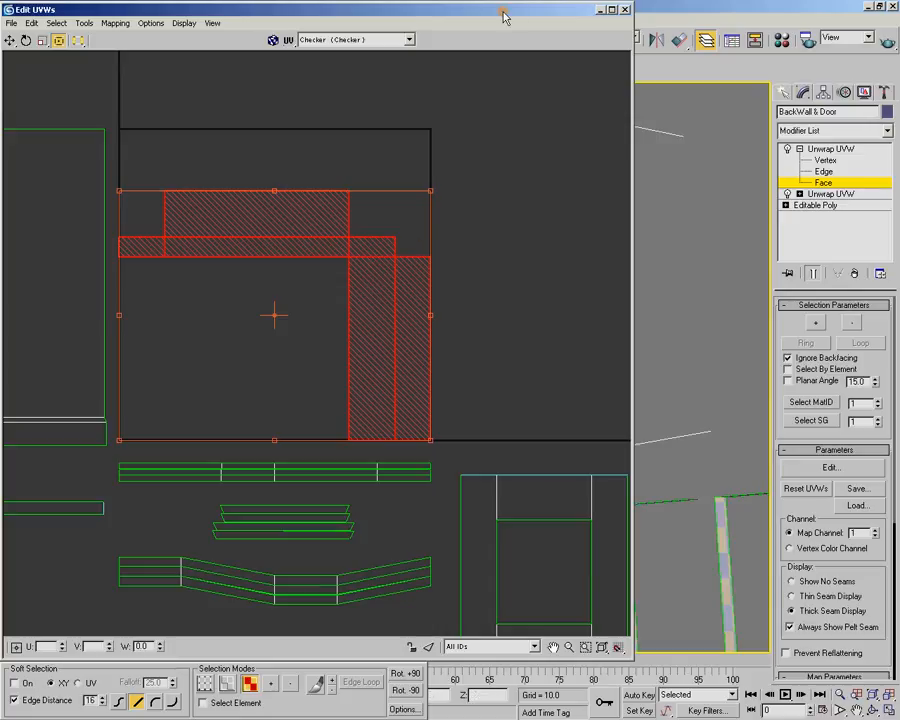
Select the two upright faces of the canopy shell and check on the model which canopy faces they cover
click(466, 296)
click(352, 327)
double_click(472, 10)
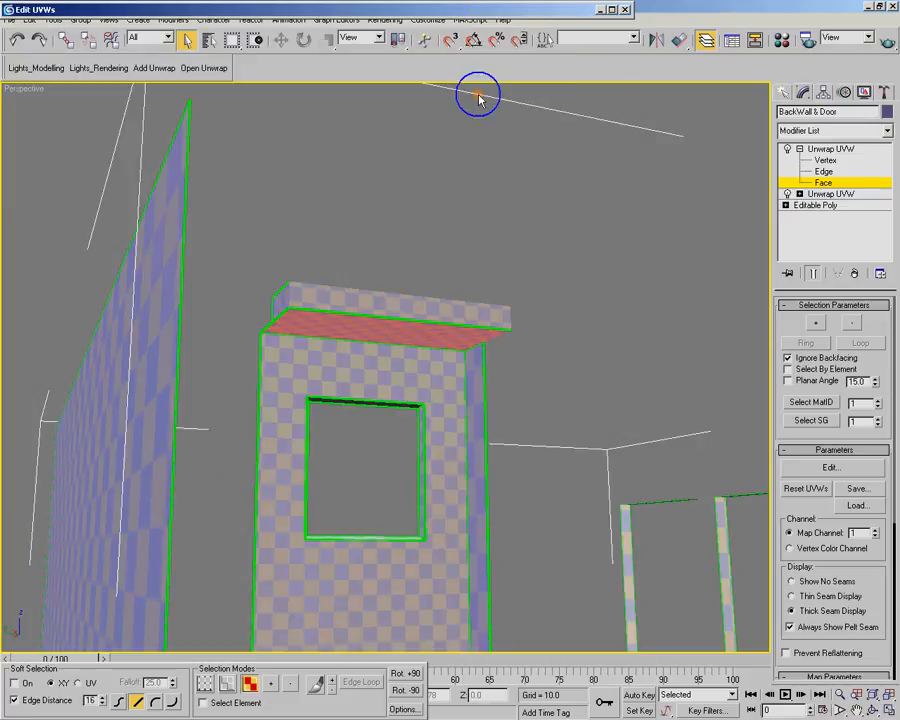
alt+middle_drag(497, 253, 503, 216)
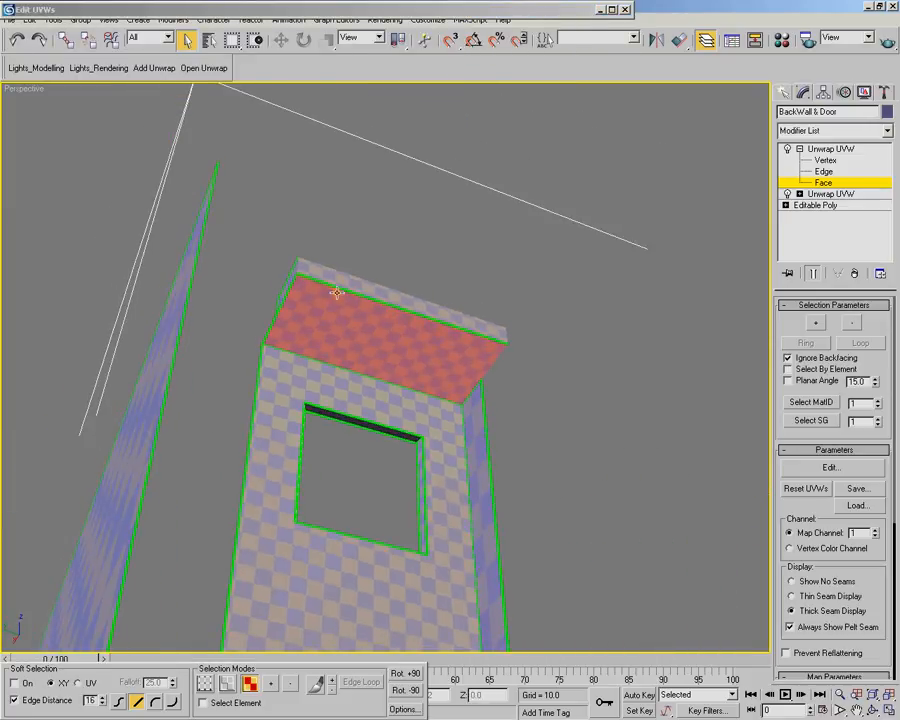
alt+middle_drag(501, 330, 460, 327)
alt+middle_drag(368, 283, 430, 292)
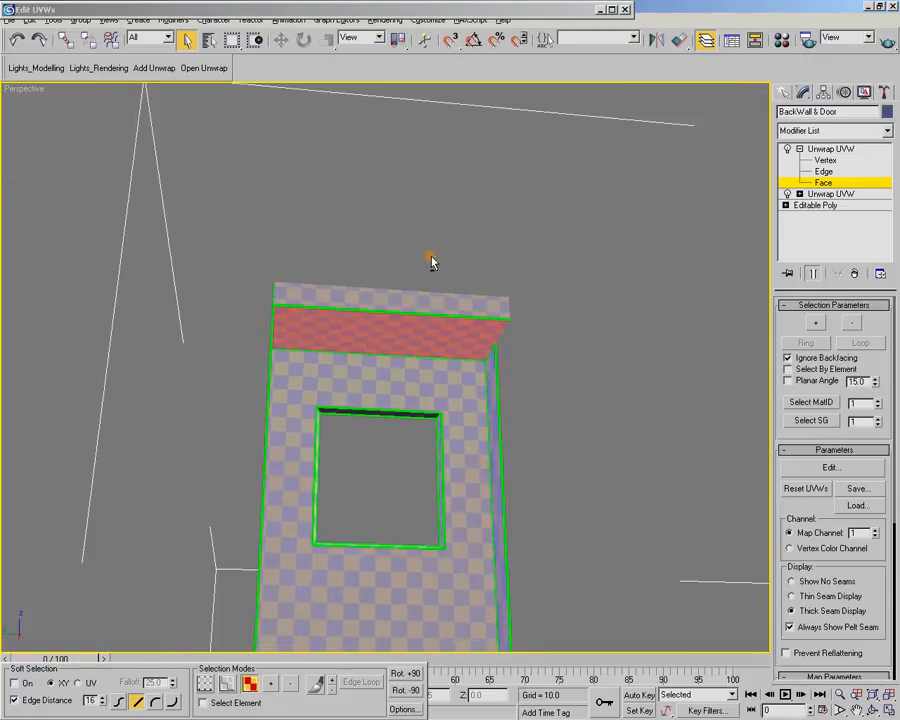
double_click(388, 13)
Break the two selected faces off the canopy shell, rotate them by +90 degrees and deselect them
right_click(383, 298)
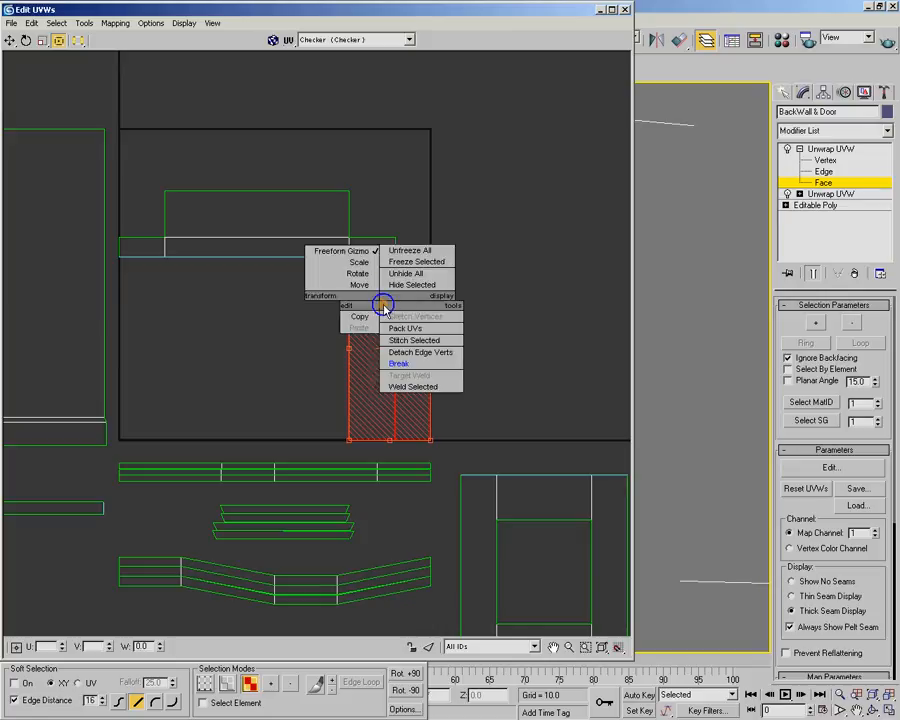
click(437, 365)
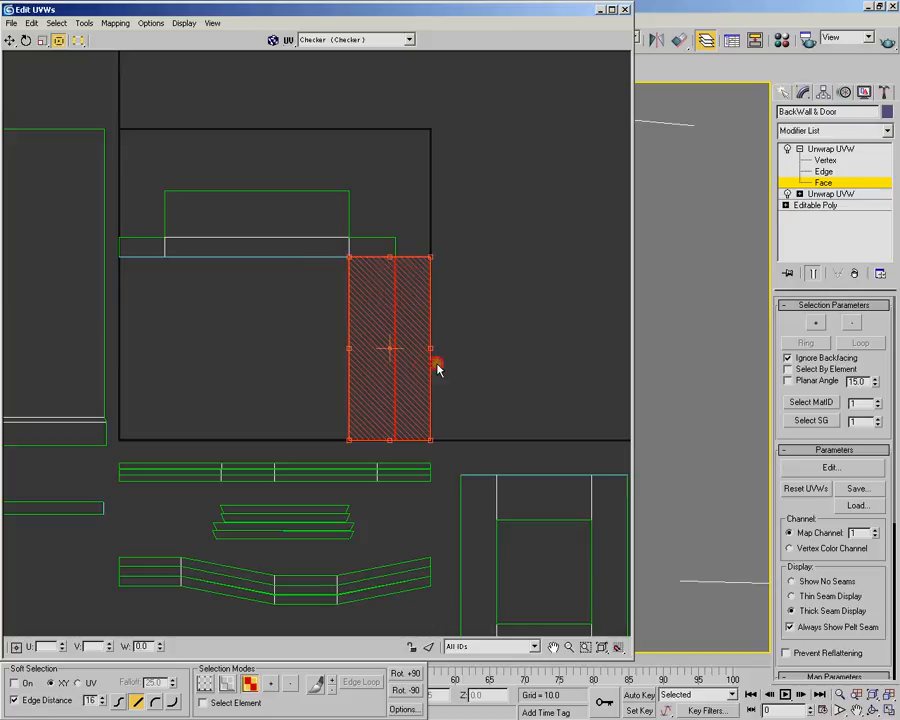
click(403, 673)
click(424, 285)
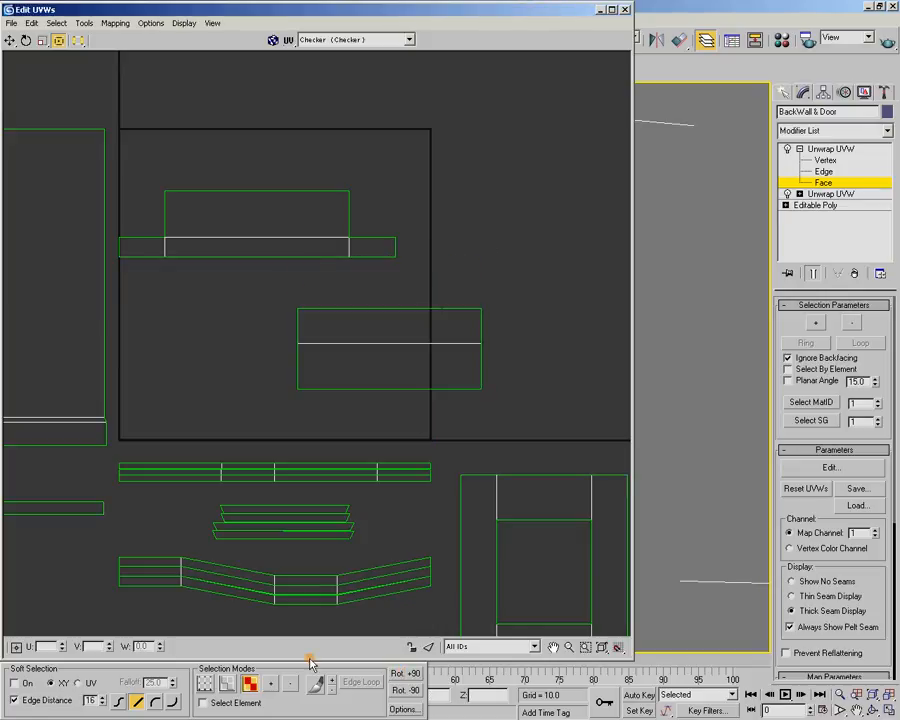
Switch to edge selection and select the lower middle edge of the canopy's horizontal strip to identify its matching edge
click(227, 683)
click(282, 257)
middle_drag(316, 258, 364, 277)
scroll(364, 284, up, 1)
middle_drag(480, 406, 435, 388)
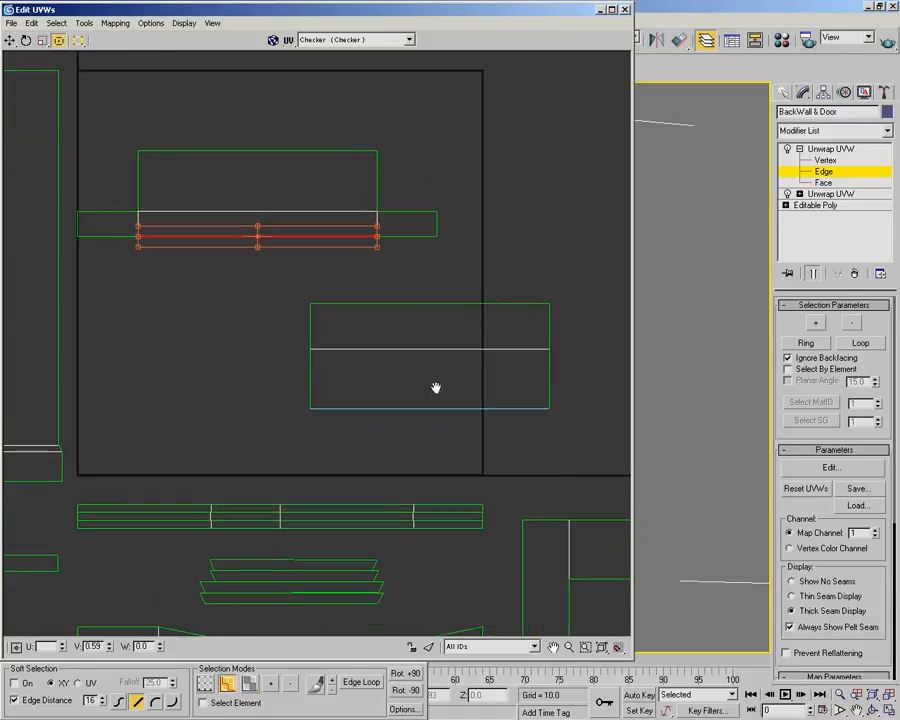
Rotate the detached two-face canopy piece by 180 degrees and place it directly beneath the horizontal strip
drag(274, 288, 604, 425)
click(405, 673)
click(405, 673)
drag(439, 332, 265, 310)
Stitch the detached piece to the canopy strip along the strip's lower middle edge and clear the selection
click(245, 232)
drag(245, 232, 275, 258)
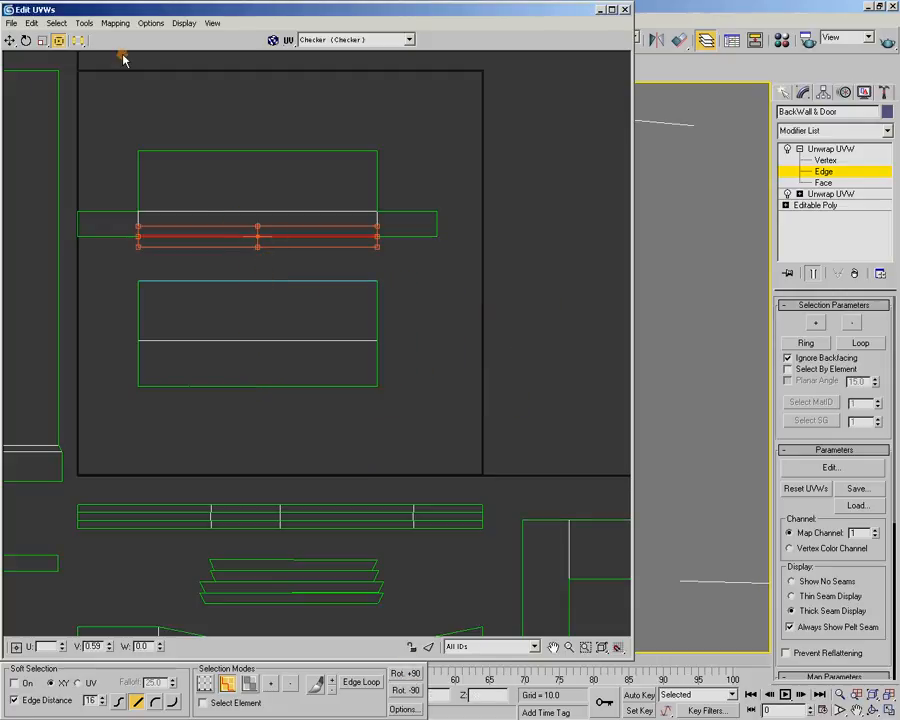
click(115, 23)
mouse_move(84, 23)
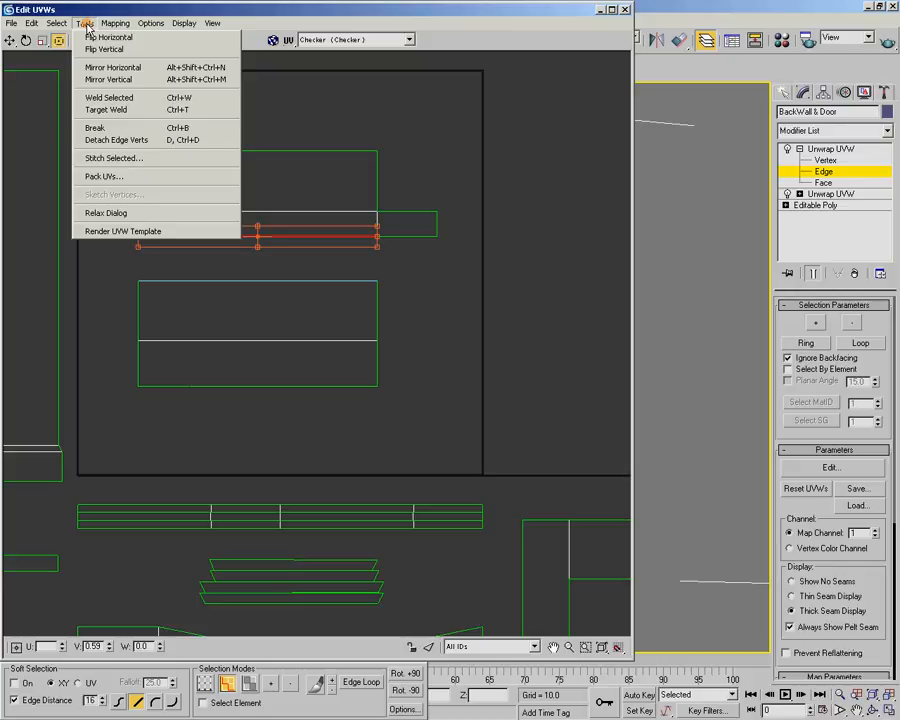
click(110, 157)
click(160, 76)
click(485, 208)
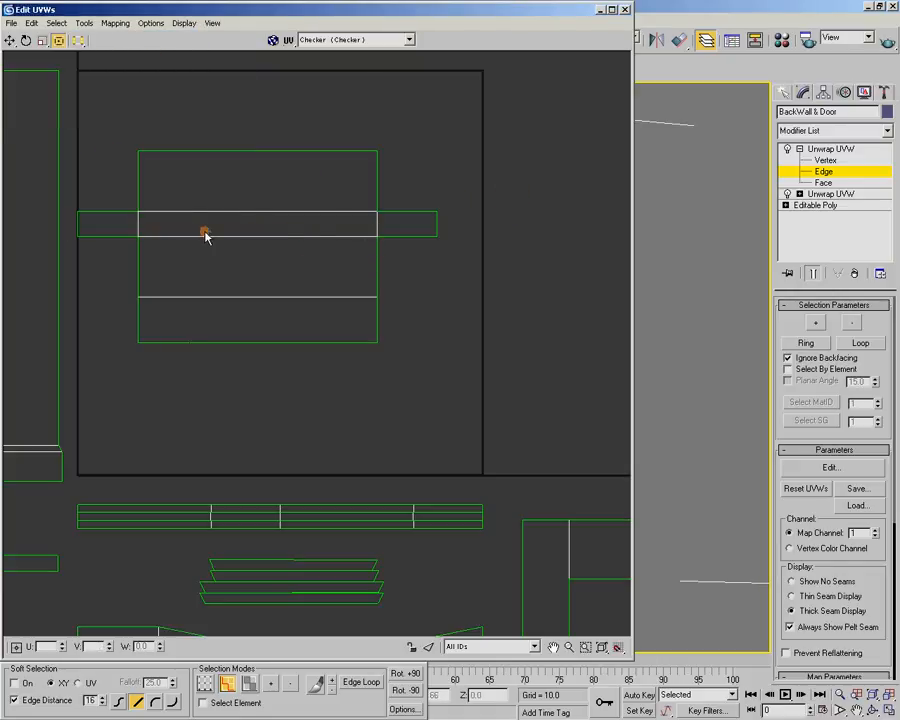
Select the whole stitched canopy shell and move it out of the UV square, below the other strips
drag(117, 139, 418, 358)
scroll(304, 199, down, 2)
scroll(289, 252, down, 2)
drag(303, 239, 190, 505)
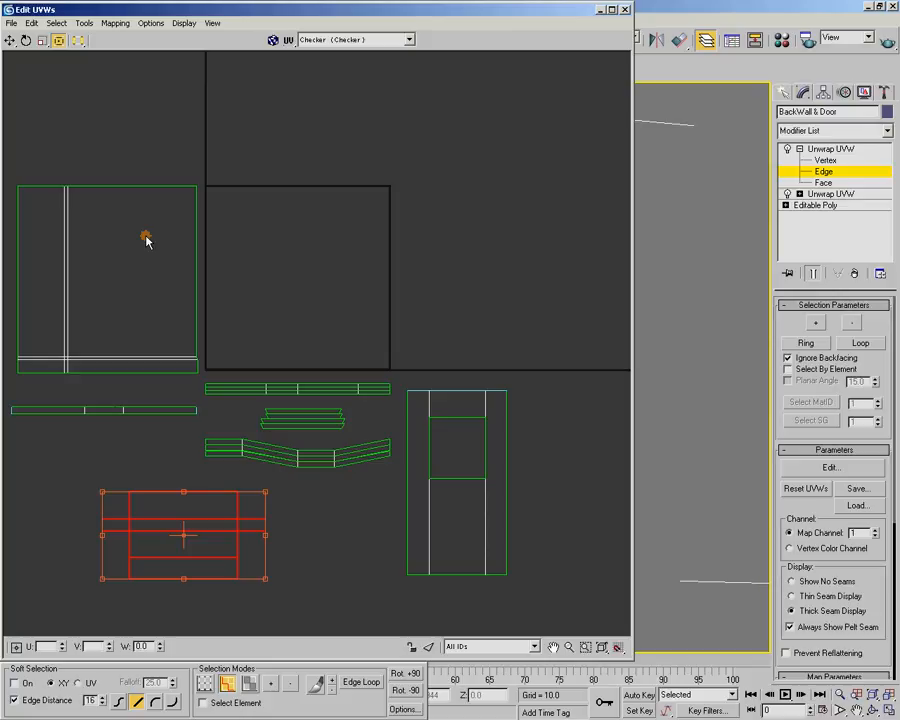
Switch to face selection with Select Element on, and move the large wall shell into the UV square, flush with its lower-left corner
drag(36, 133, 150, 372)
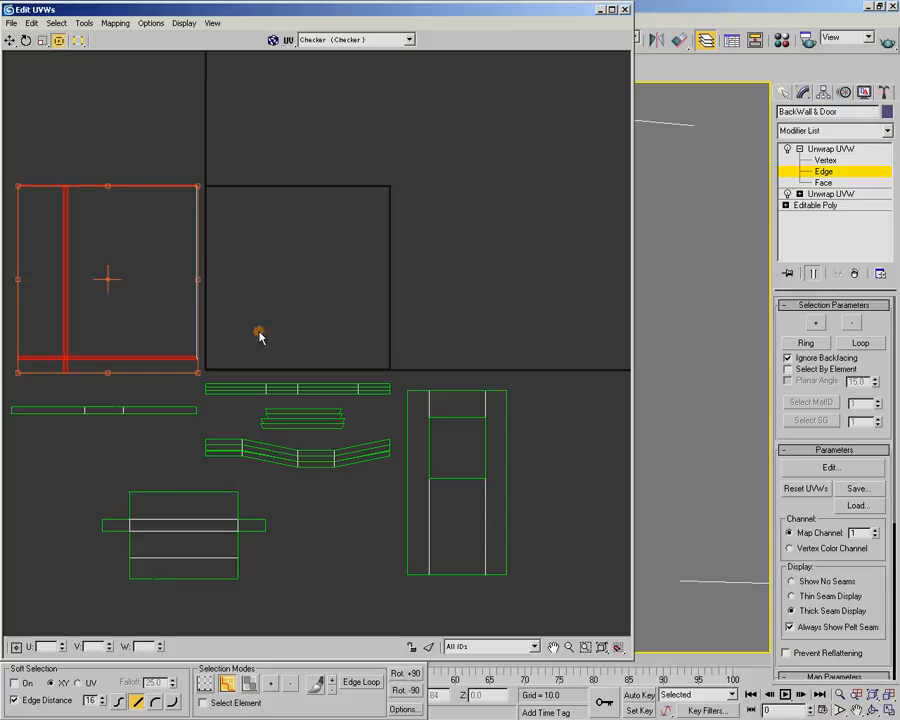
click(206, 703)
click(249, 684)
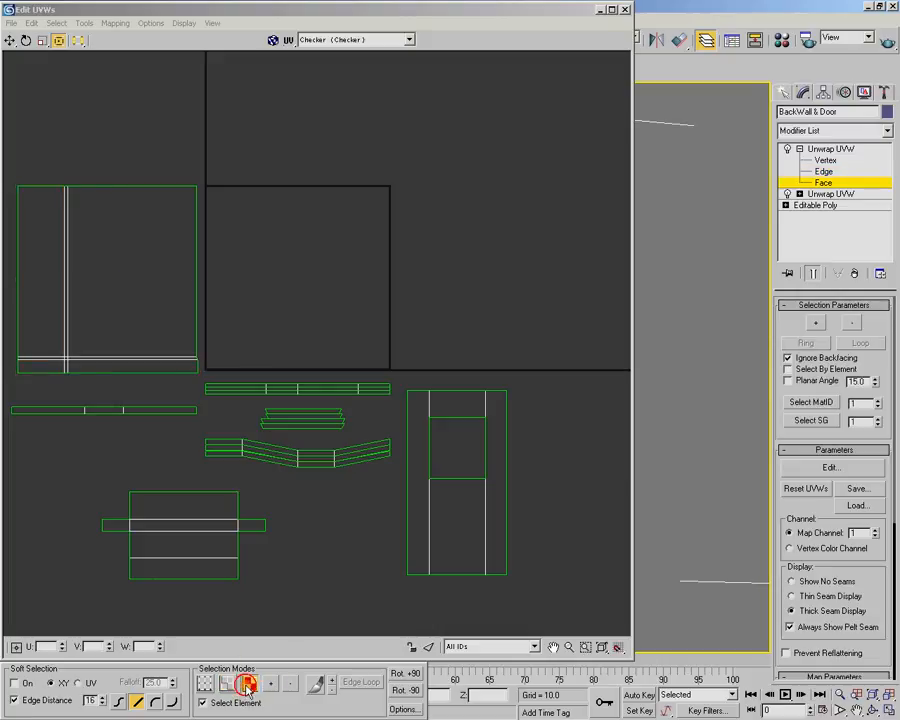
click(119, 203)
drag(123, 253, 305, 259)
scroll(165, 418, up, 6)
middle_drag(125, 463, 263, 374)
scroll(263, 374, up, 10)
middle_drag(165, 444, 392, 281)
scroll(384, 337, up, 1)
drag(380, 365, 238, 269)
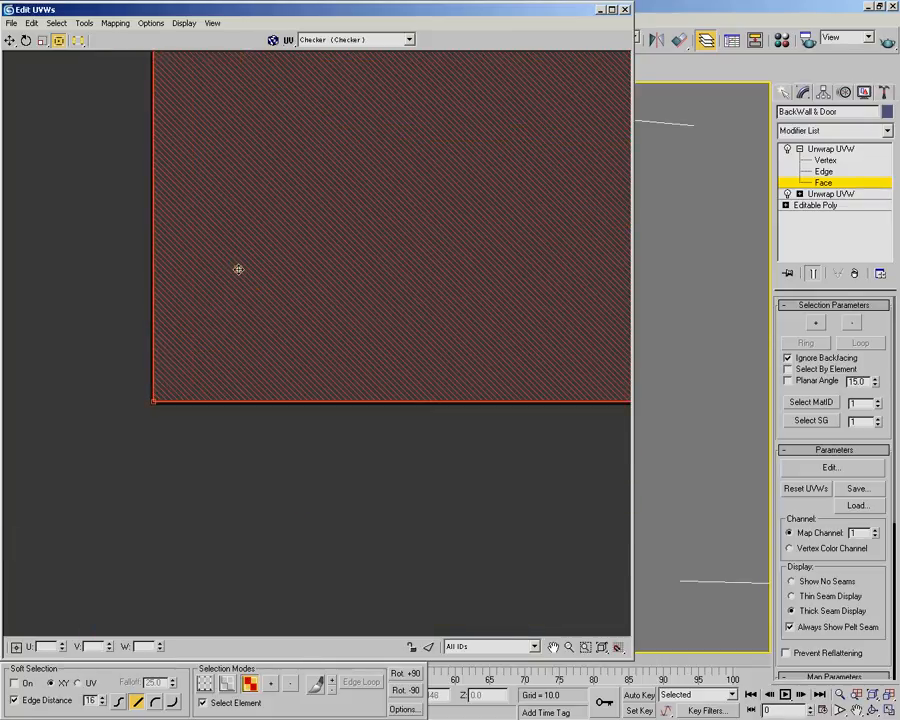
scroll(238, 270, down, 10)
middle_drag(329, 195, 165, 422)
scroll(165, 422, down, 1)
middle_drag(286, 285, 272, 341)
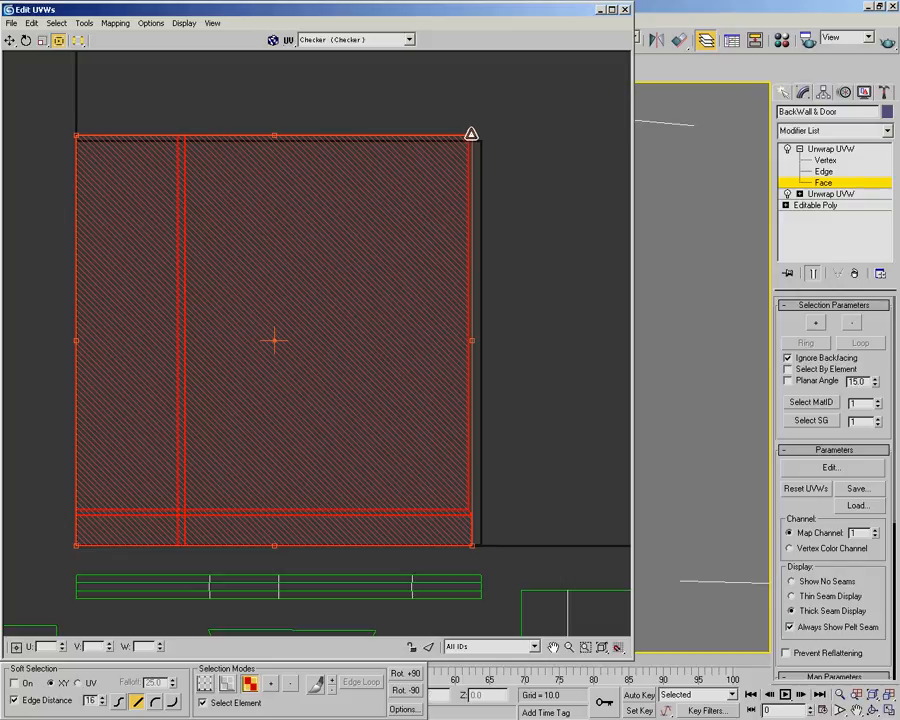
Scale the wall shell down proportionally from its lower-left corner to free space along the UV square's upper and right edges, then deselect it
drag(471, 136, 419, 183)
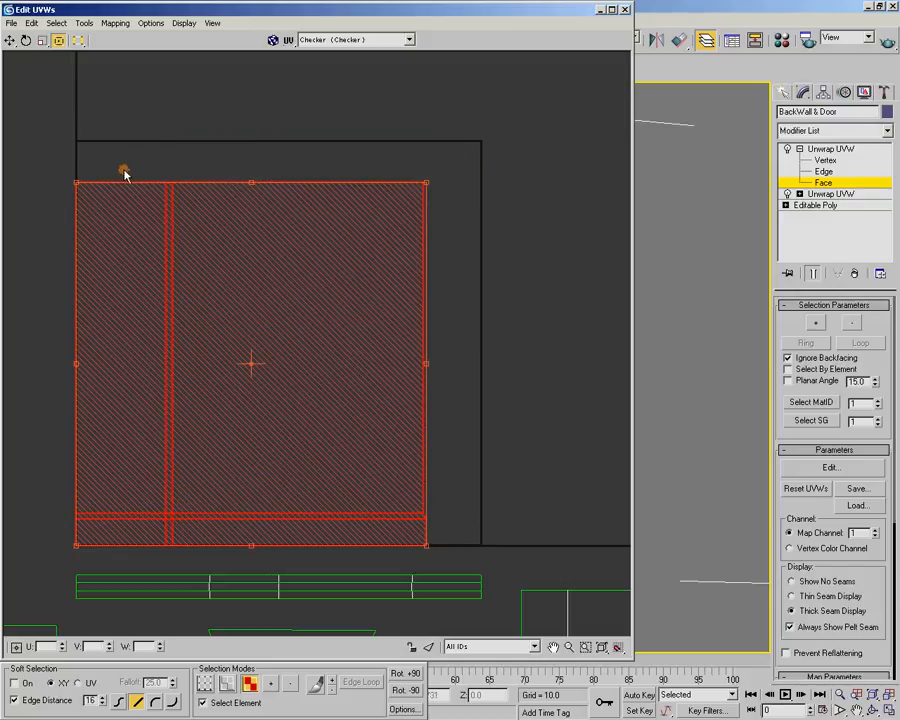
drag(426, 182, 418, 187)
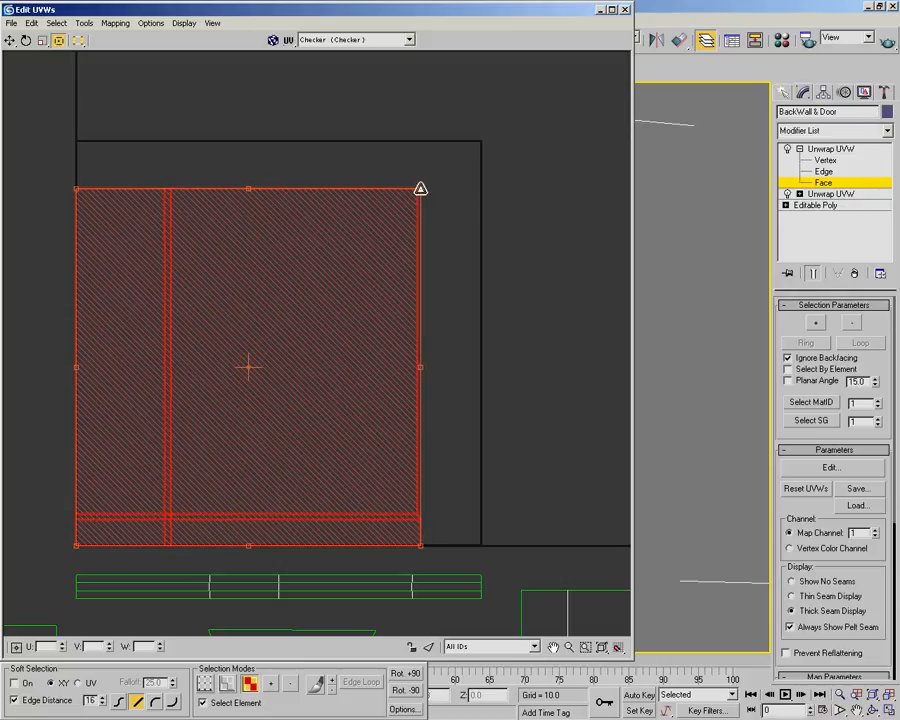
click(468, 187)
Move the door panel shell from beside the strips to directly above the wall shell
scroll(455, 260, down, 5)
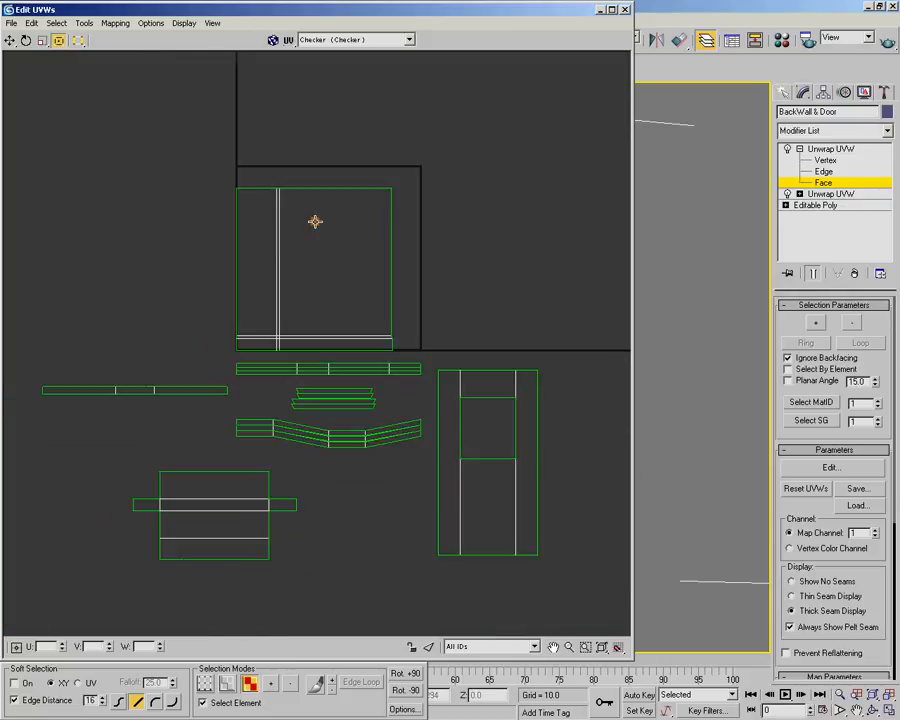
click(530, 482)
drag(530, 482, 328, 139)
middle_drag(328, 139, 332, 185)
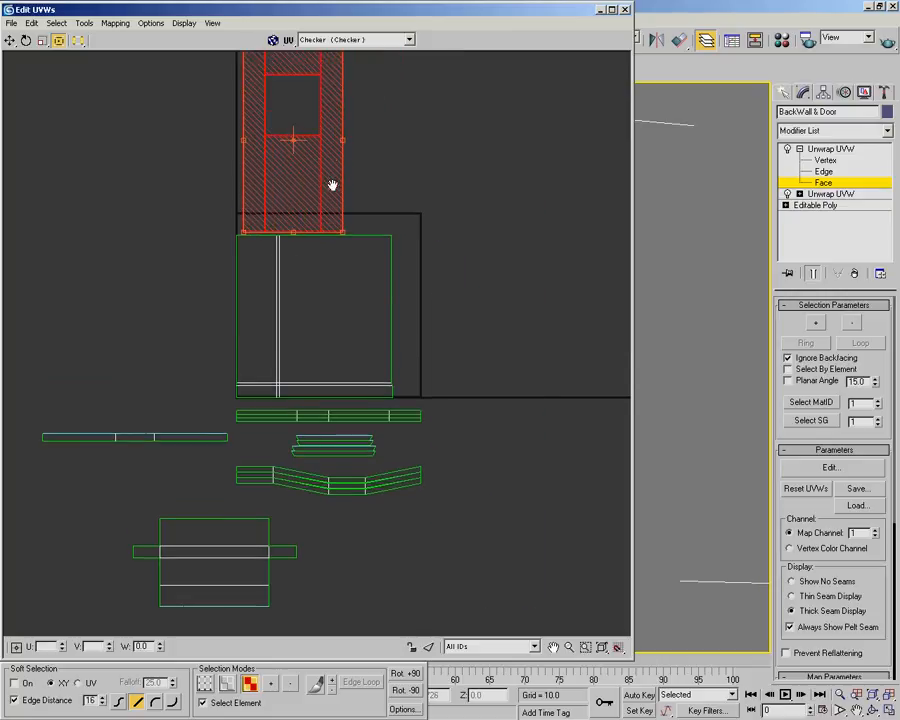
scroll(450, 117, up, 2)
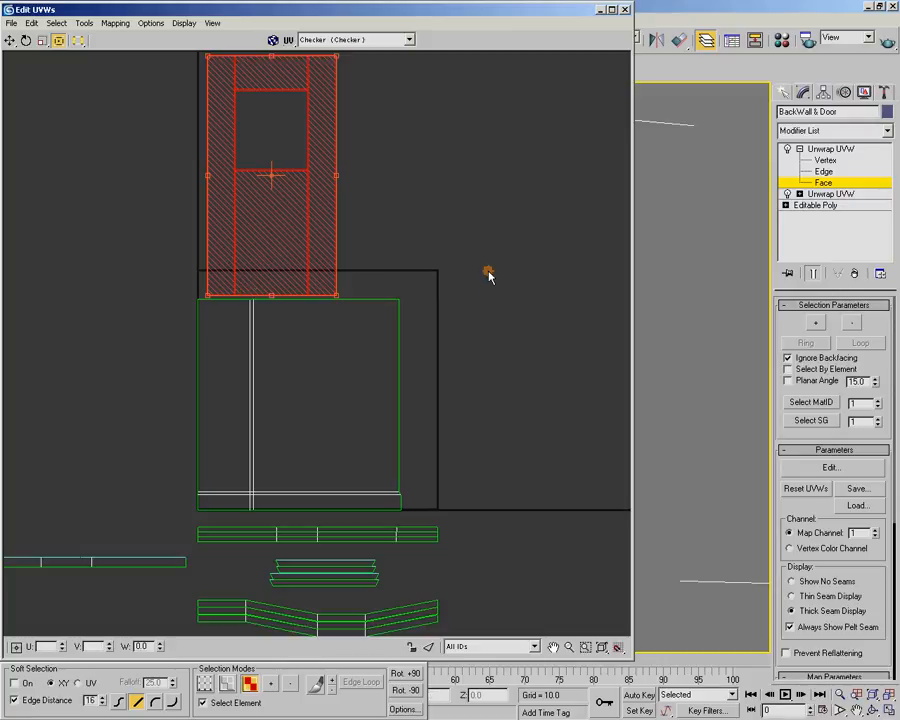
Compare the checker size on door and wall in the model, and scale the door shell down proportionally to match the wall
double_click(516, 12)
alt+middle_drag(472, 206, 514, 265)
alt+middle_drag(397, 303, 536, 291)
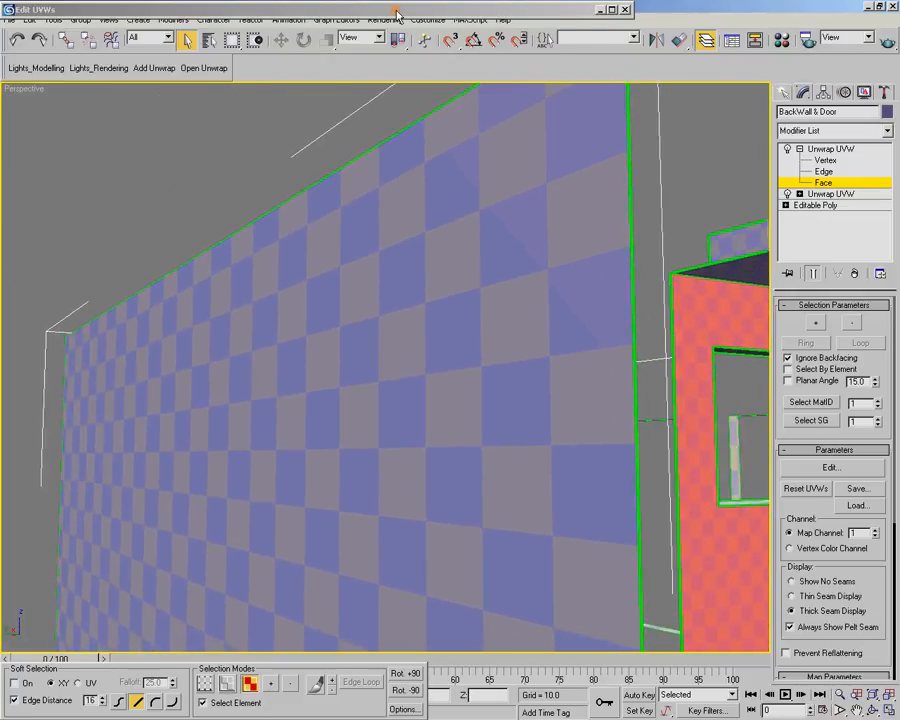
click(394, 12)
middle_drag(698, 269, 688, 306)
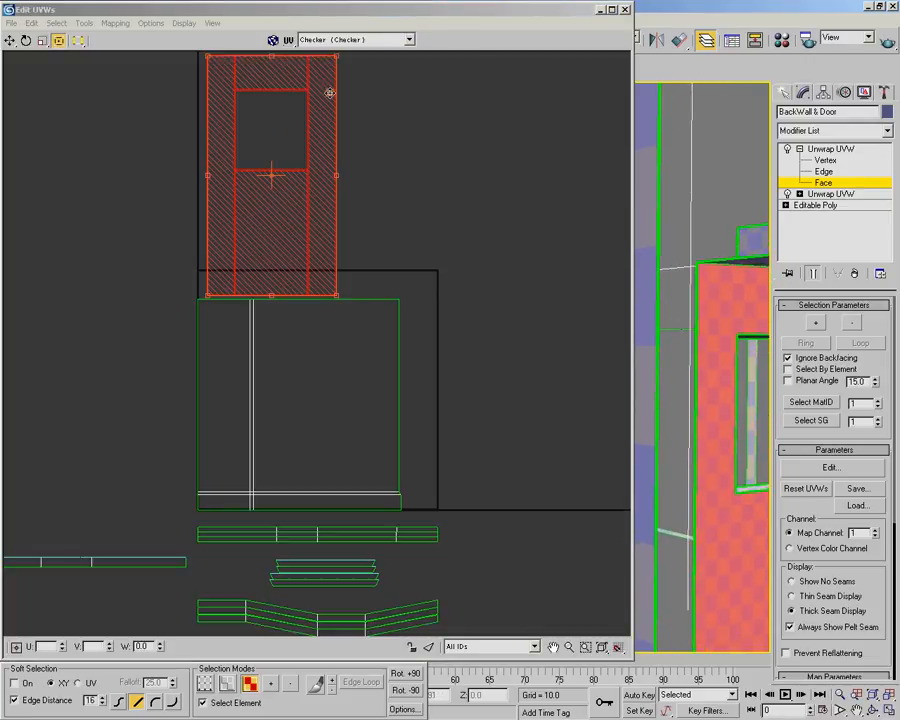
drag(336, 57, 215, 253)
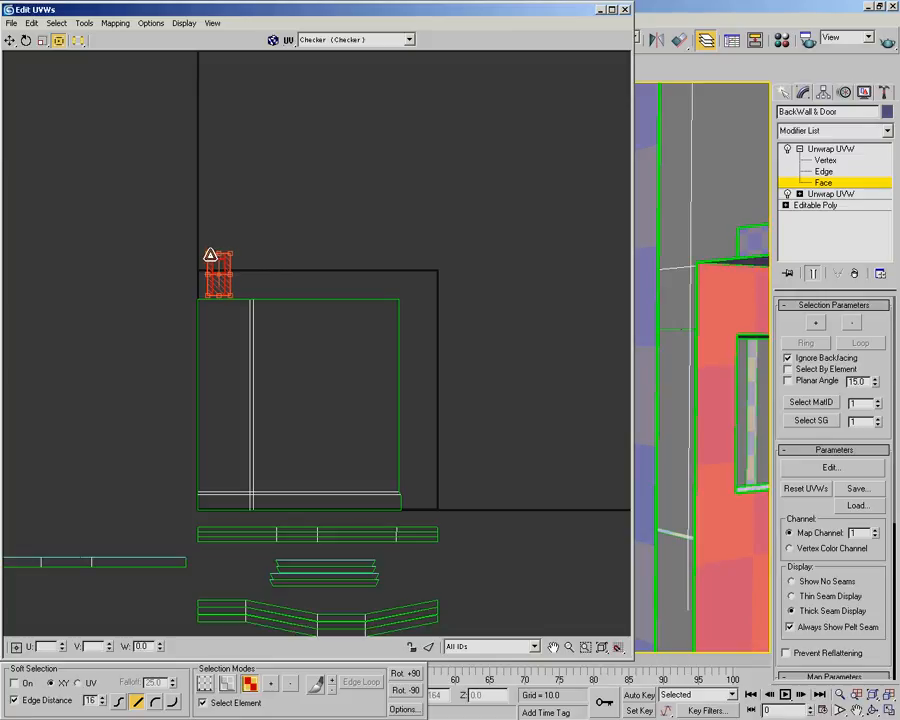
Rotate the door shell by 90 degrees and set it flush on the wall shell's upper edge, against the UV square's left edge
middle_drag(274, 230, 316, 281)
scroll(316, 281, up, 3)
middle_drag(254, 347, 321, 230)
scroll(321, 230, up, 2)
scroll(321, 230, up, 1)
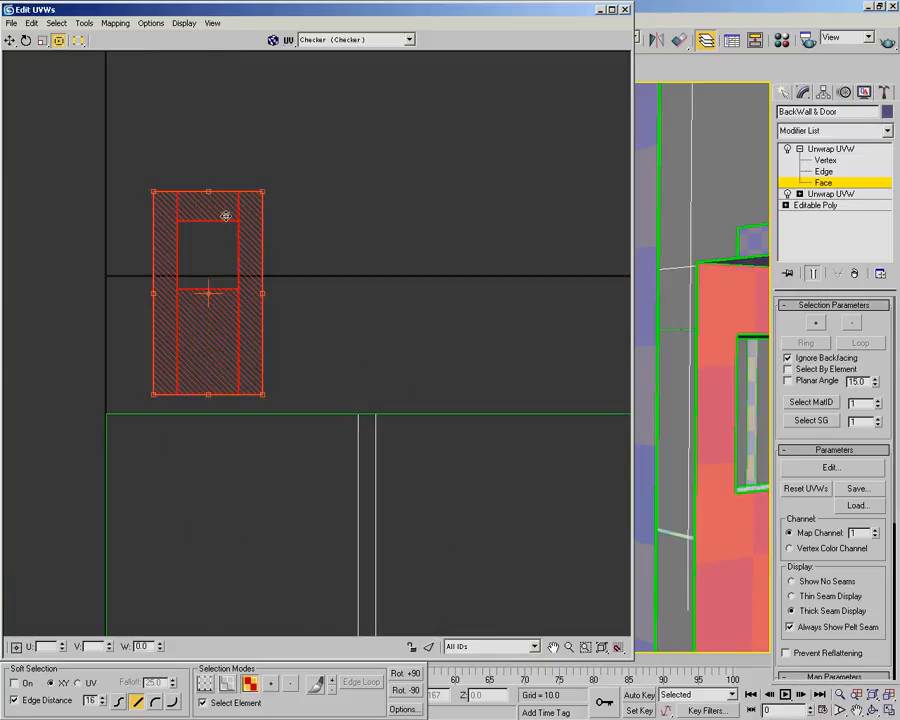
click(404, 690)
click(402, 671)
click(402, 671)
drag(245, 314, 244, 366)
scroll(364, 374, up, 5)
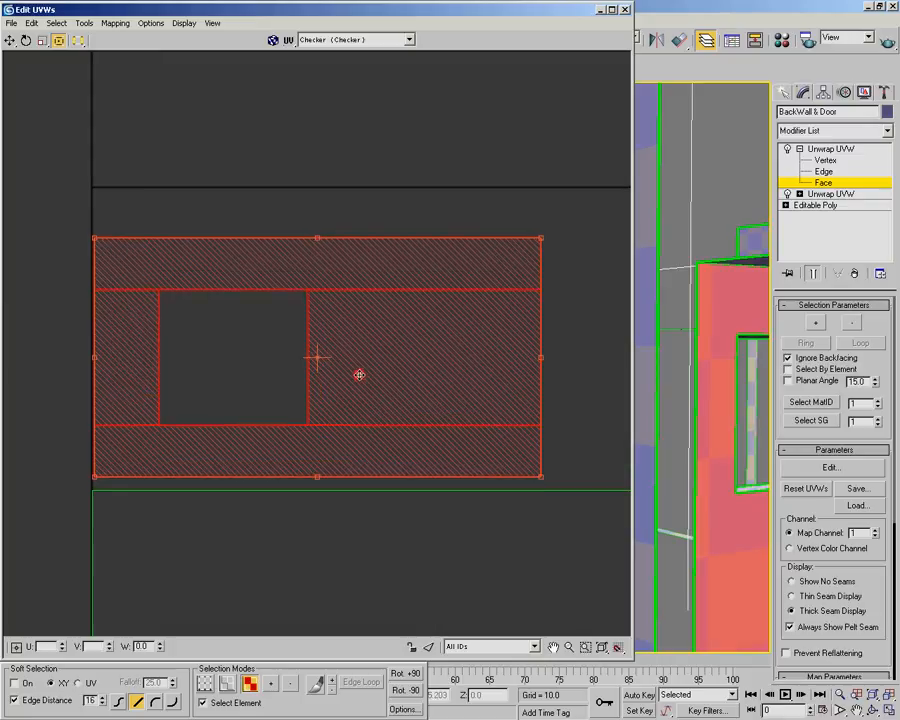
drag(360, 385, 358, 388)
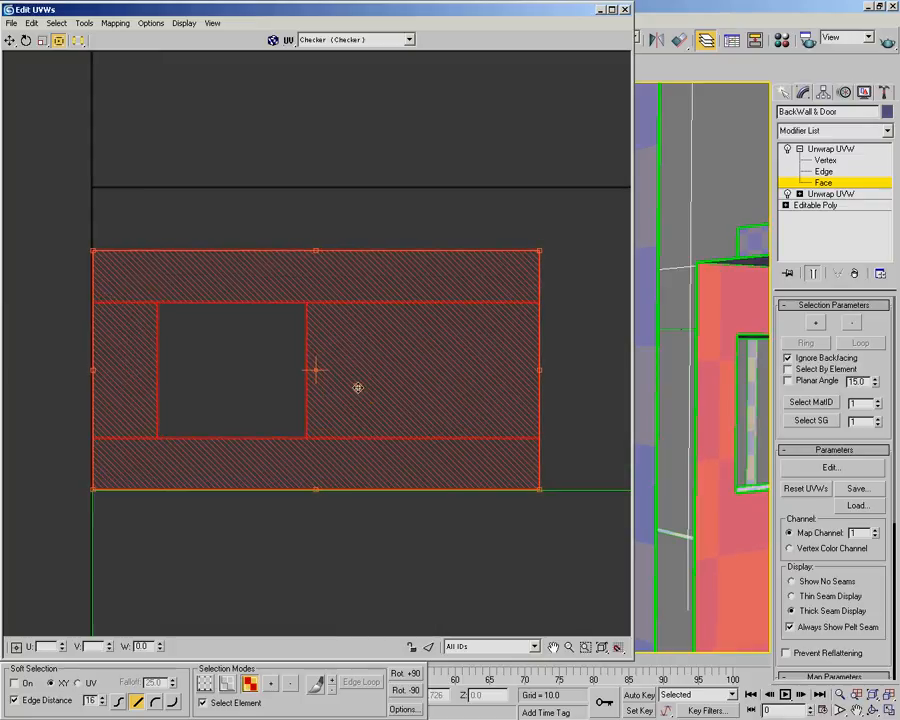
Select the door and wall shells together and scale them up proportionally until the door shell reaches the UV square's upper edge
scroll(348, 338, down, 8)
middle_drag(410, 386, 197, 253)
mouse_move(78, 138)
mouse_down()
mouse_move(434, 458)
mouse_move(440, 485)
mouse_move(433, 479)
mouse_up()
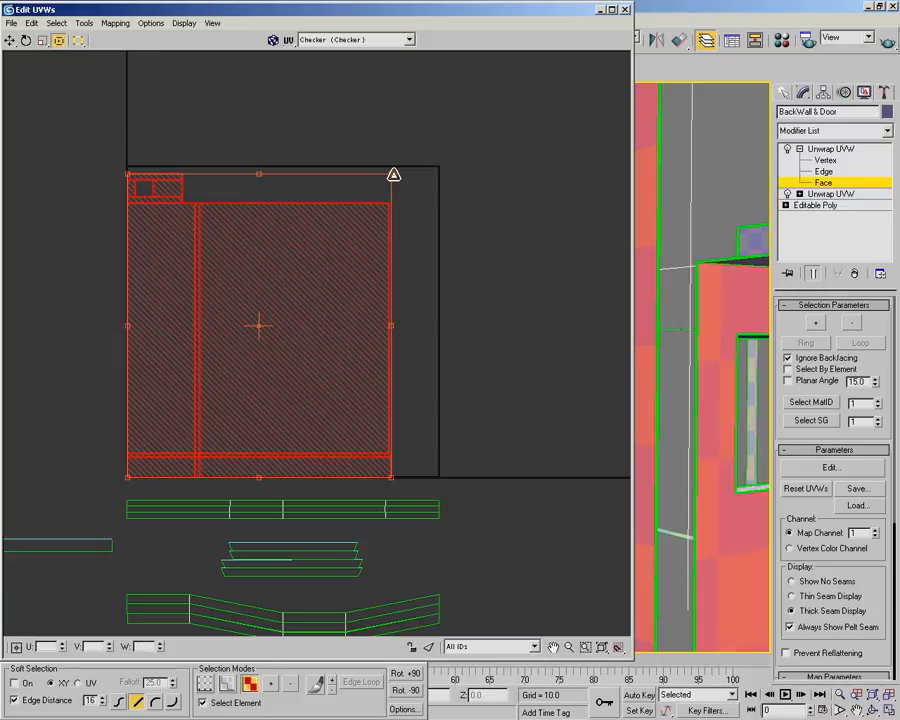
scroll(360, 310, up, 6)
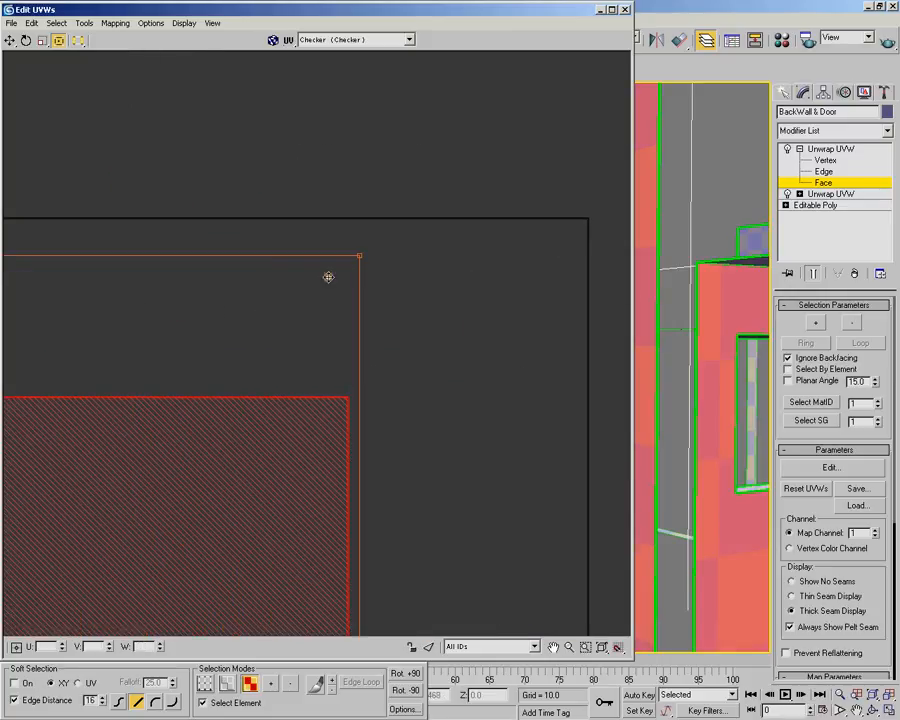
drag(363, 258, 394, 219)
Examine how the scaled shells fit the UV square's upper edge and the seam between door and wall, then clear the selection
scroll(320, 268, down, 4)
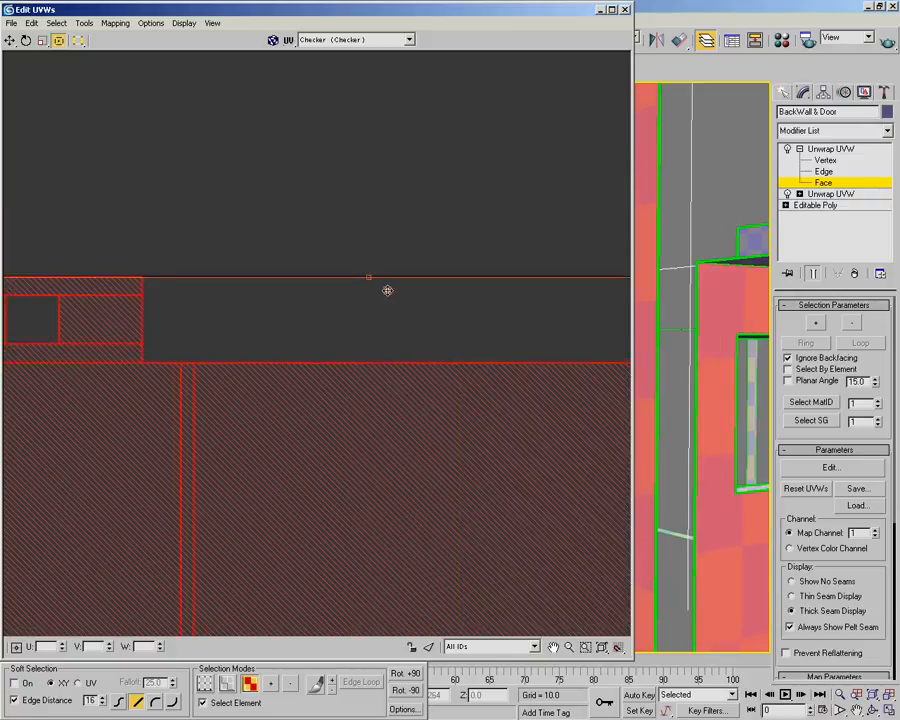
scroll(290, 285, up, 5)
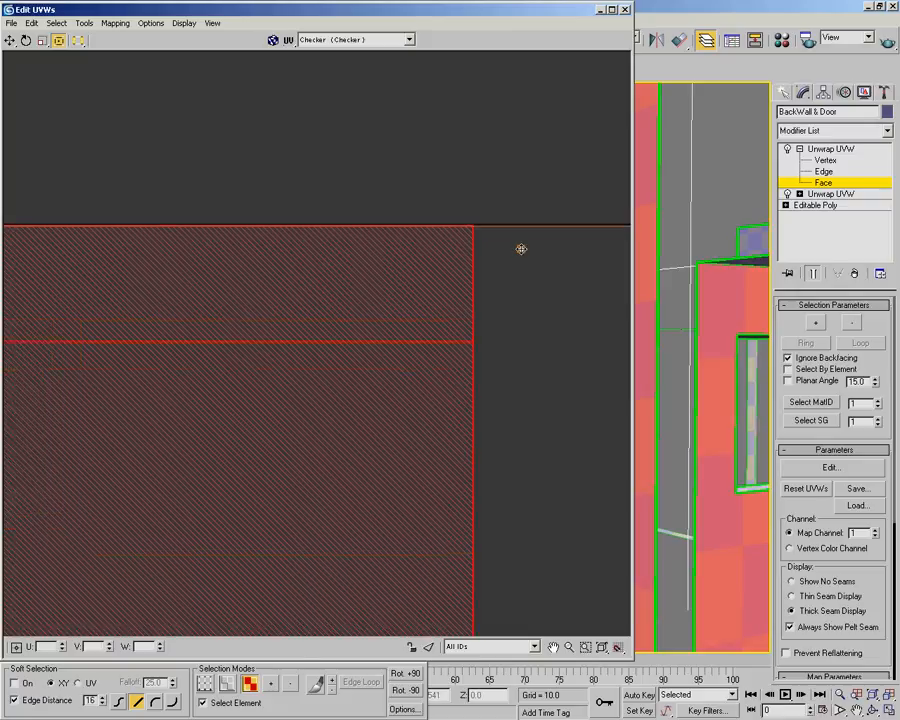
scroll(521, 249, up, 4)
middle_drag(190, 236, 687, 185)
middle_drag(65, 231, 589, 258)
middle_drag(150, 228, 689, 193)
middle_drag(142, 230, 63, 258)
scroll(283, 280, down, 2)
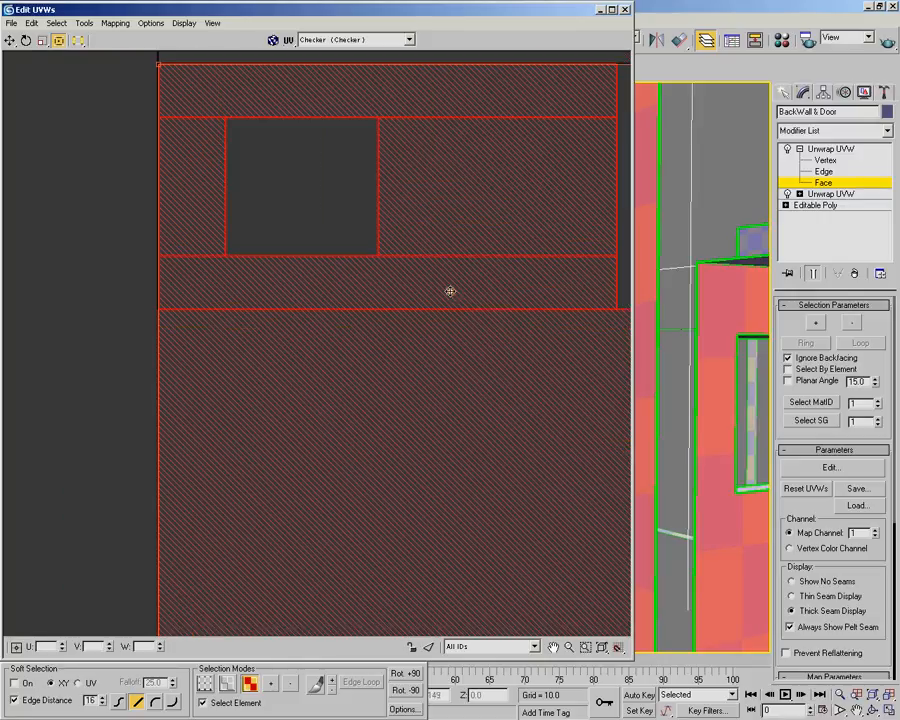
middle_drag(593, 291, 265, 295)
scroll(265, 295, up, 7)
scroll(416, 373, up, 3)
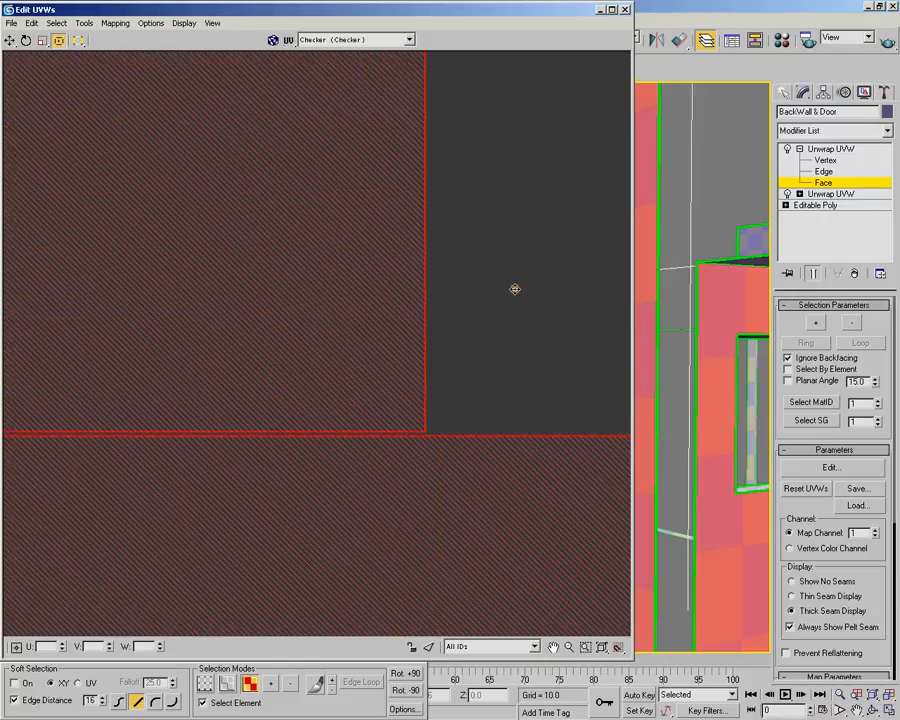
scroll(487, 281, down, 7)
click(263, 299)
Select the stacked straight strip shells directly beneath the UV square
scroll(411, 357, down, 3)
middle_drag(499, 399, 353, 197)
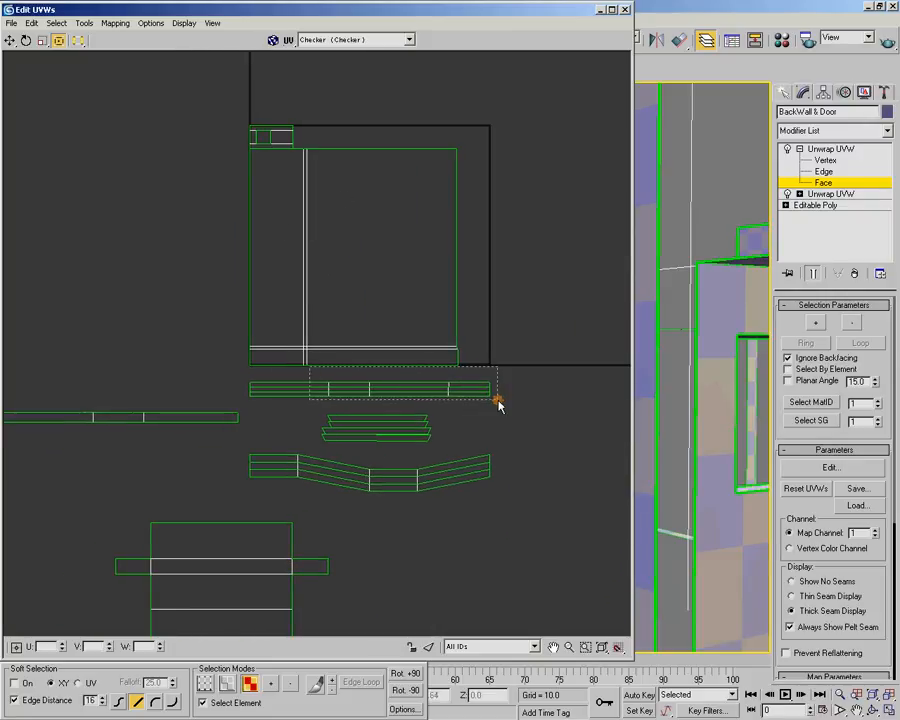
drag(496, 402, 350, 357)
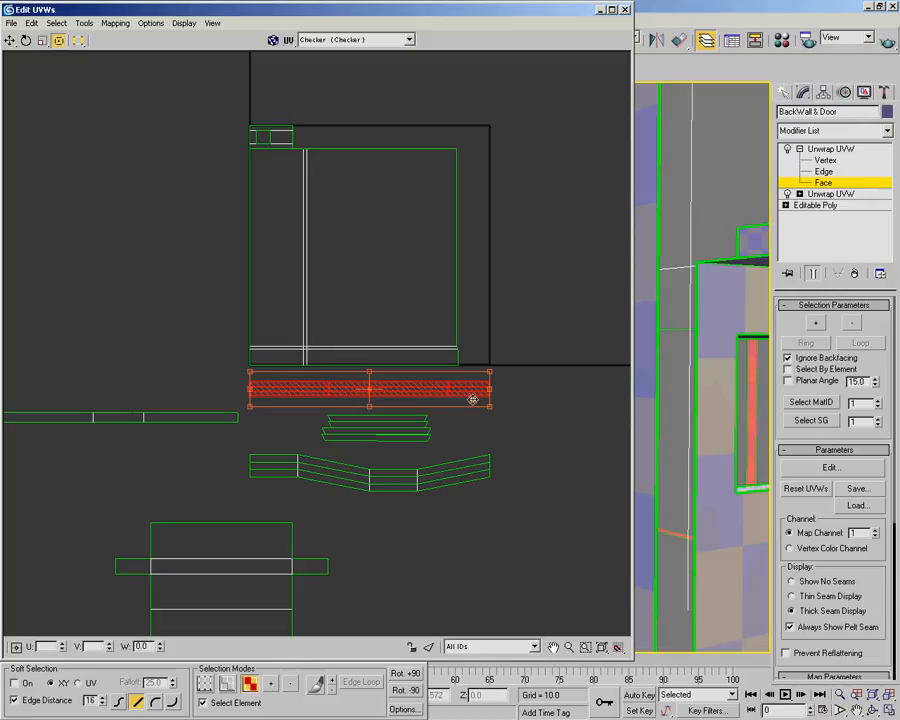
Examine where the selected strips lie on the window frames in the model and how much space is free in the UV square
double_click(513, 8)
alt+middle_drag(625, 200, 397, 261)
scroll(538, 277, down, 4)
scroll(538, 277, down, 5)
middle_drag(580, 318, 609, 297)
scroll(452, 295, up, 5)
scroll(473, 295, down, 4)
alt+middle_drag(647, 261, 330, 200)
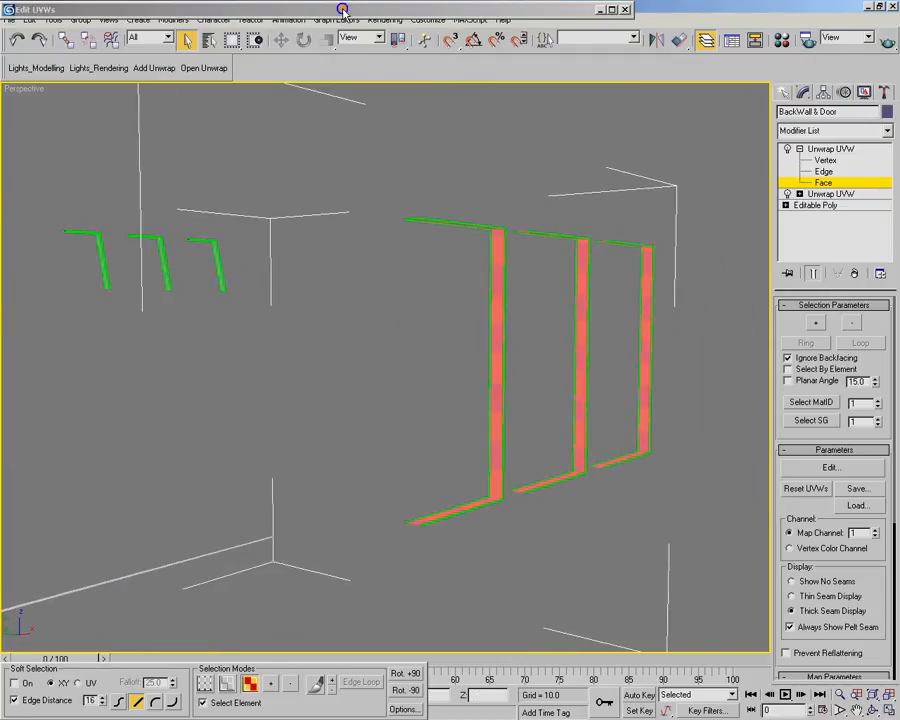
scroll(358, 308, up, 1)
scroll(396, 294, up, 1)
middle_drag(395, 295, 366, 395)
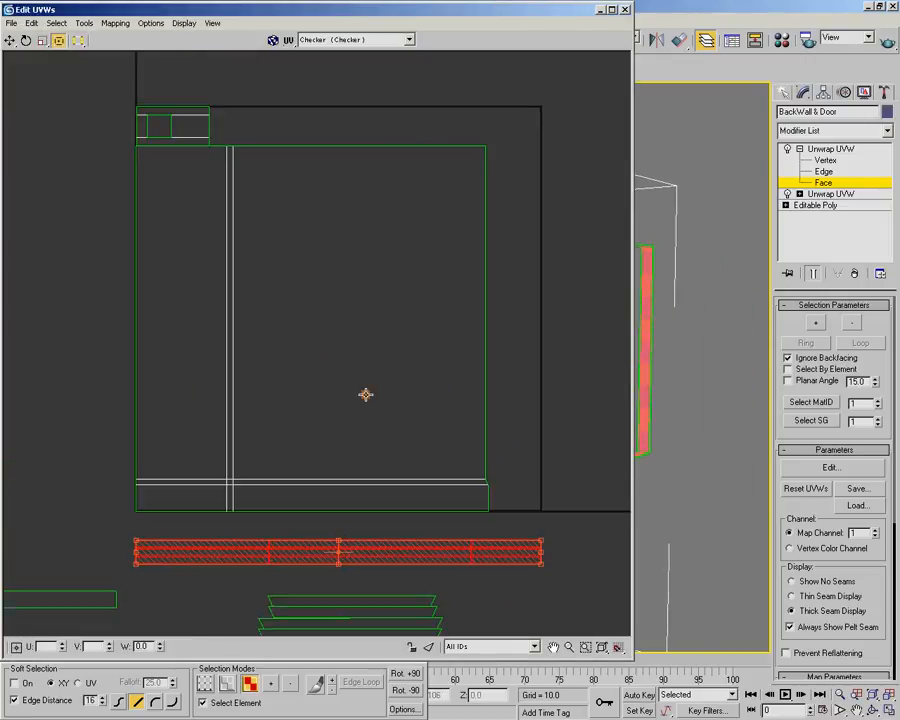
scroll(350, 535, down, 1)
middle_drag(362, 474, 378, 402)
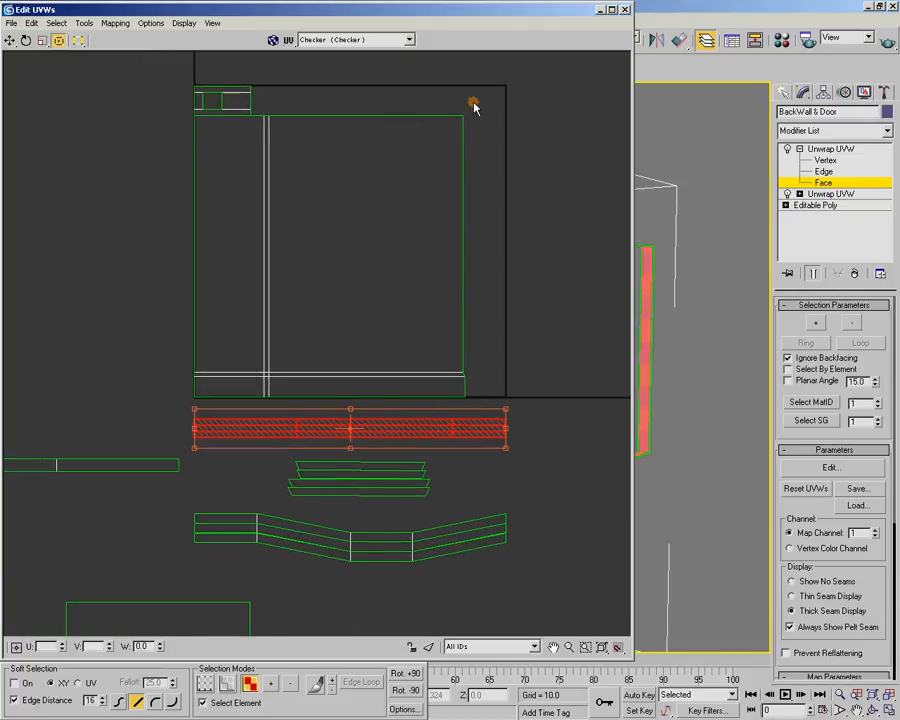
Rotate the selected strips by +90 degrees and move them into the UV square, flush with its lower-right corner
click(408, 675)
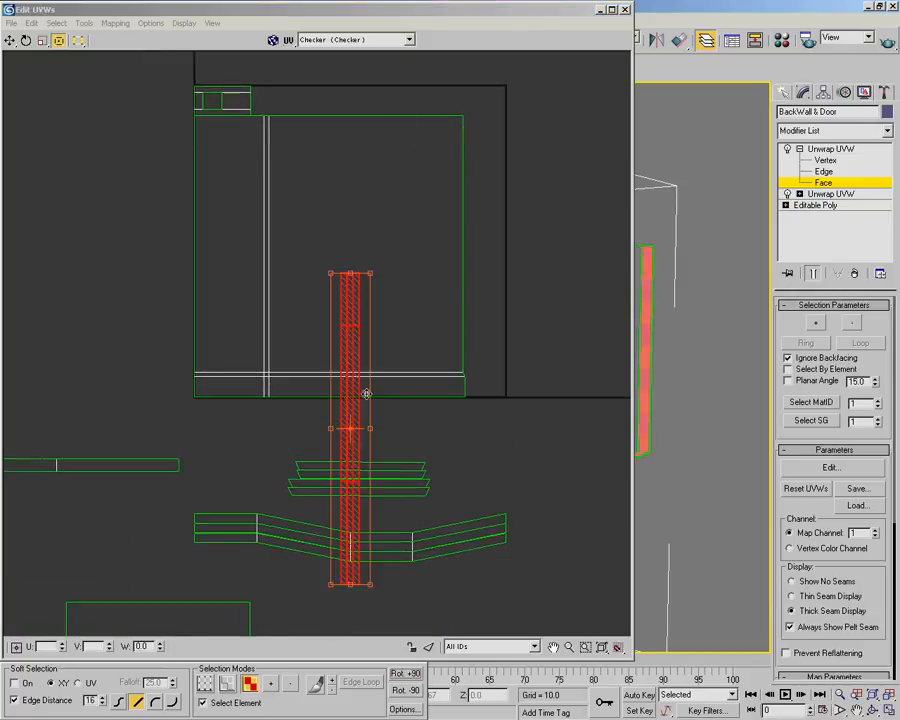
drag(356, 392, 494, 205)
scroll(507, 287, up, 2)
middle_drag(507, 287, 357, 270)
scroll(350, 365, up, 3)
middle_drag(344, 460, 319, 374)
scroll(345, 420, up, 4)
scroll(345, 445, up, 2)
middle_drag(380, 500, 195, 343)
scroll(195, 343, up, 2)
drag(195, 343, 358, 377)
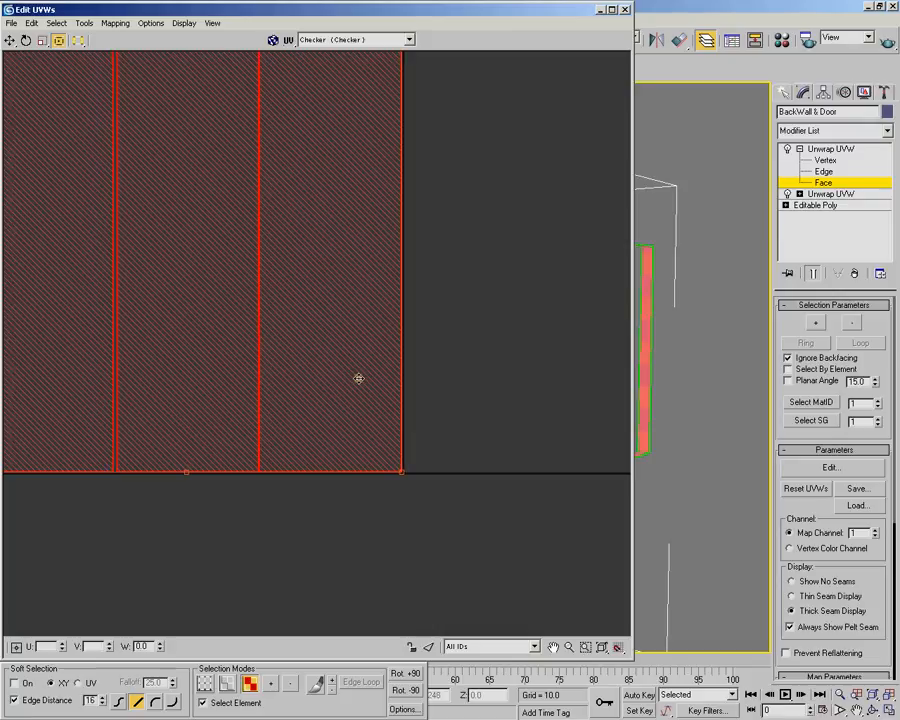
Fit the vertical strips' upper end just inside the UV square's upper-right corner and clear the selection
scroll(341, 349, down, 3)
scroll(341, 349, down, 3)
middle_drag(344, 110, 326, 365)
scroll(296, 299, up, 8)
middle_drag(433, 192, 461, 355)
scroll(461, 355, up, 2)
drag(568, 243, 561, 250)
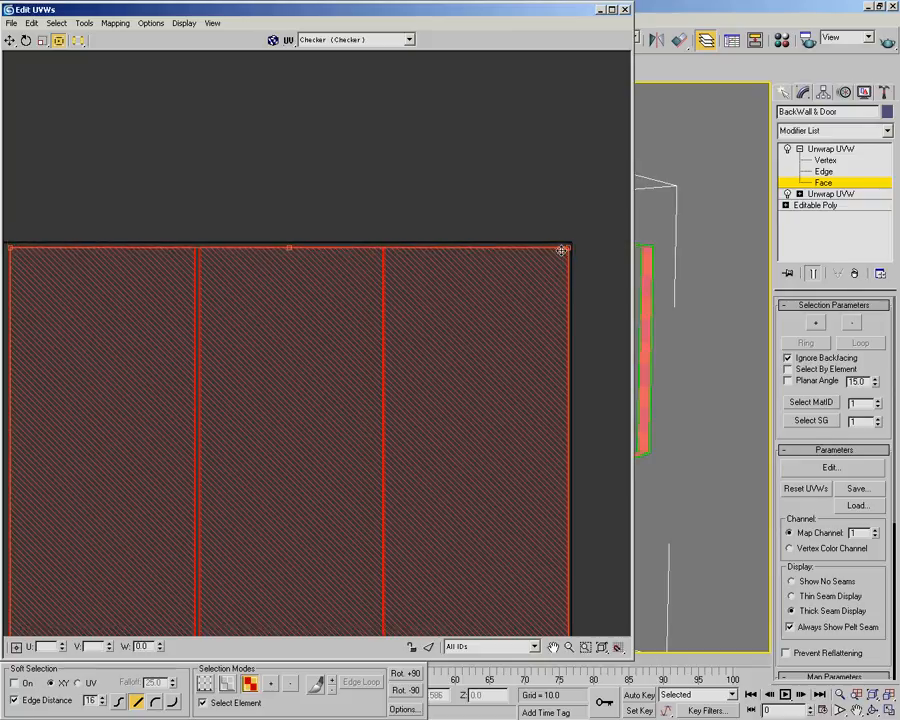
scroll(352, 365, down, 4)
click(261, 446)
Select the thin three-face strip left of the remaining shells and move it just above the UV square's upper edge
scroll(272, 489, down, 3)
middle_drag(272, 489, 370, 264)
scroll(364, 313, down, 3)
middle_drag(289, 397, 422, 272)
scroll(330, 446, down, 2)
middle_drag(285, 428, 282, 406)
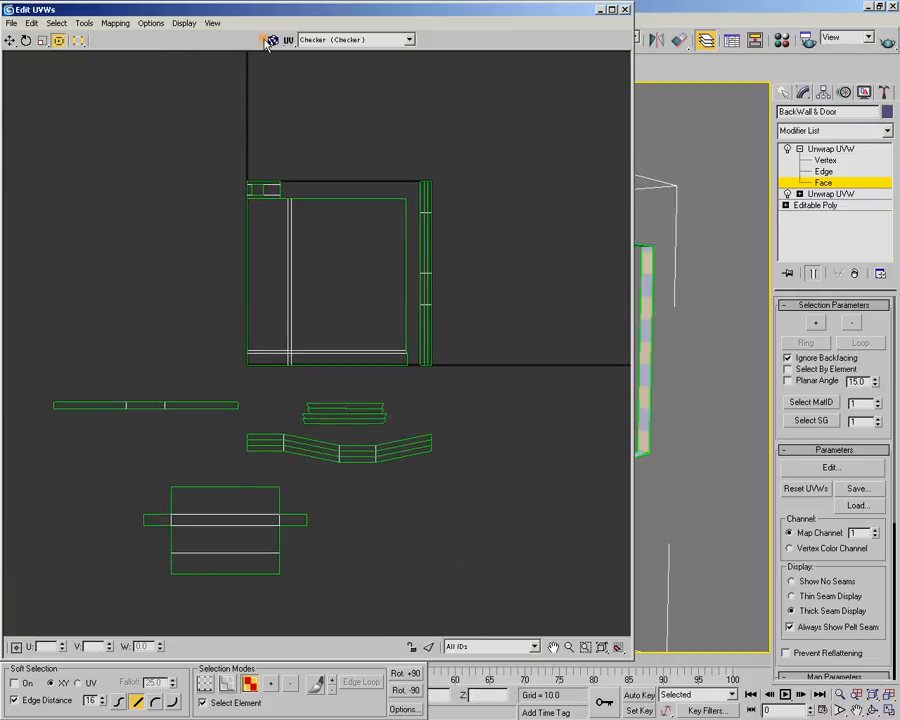
click(171, 406)
drag(171, 402, 336, 176)
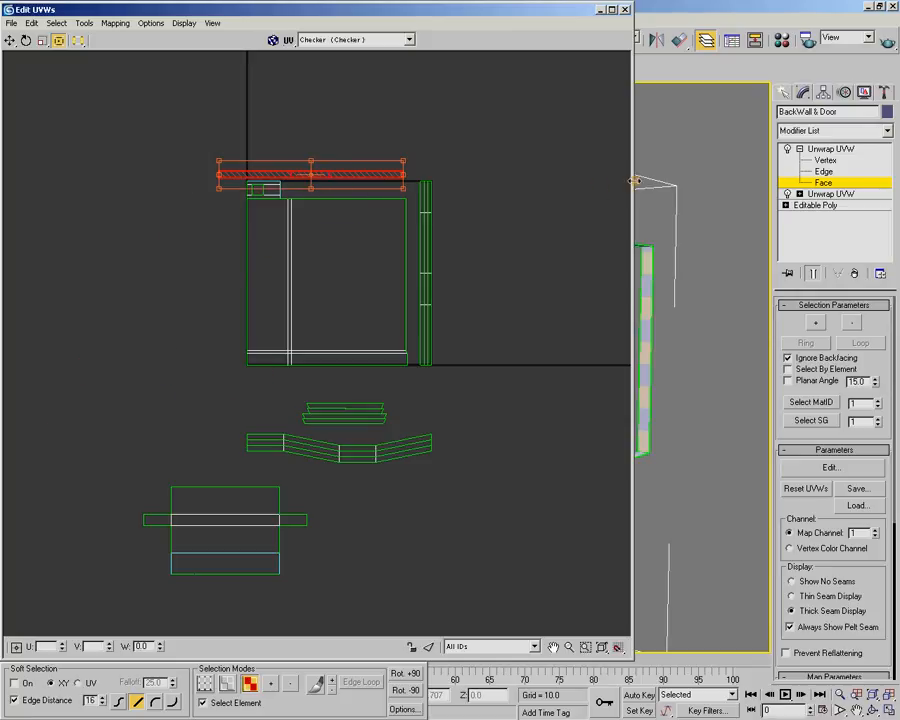
Examine the checker size on the selected door recess strip against the door and wall in the perspective view
double_click(583, 9)
alt+middle_drag(560, 220, 312, 275)
alt+middle_drag(590, 313, 429, 386)
scroll(429, 385, up, 8)
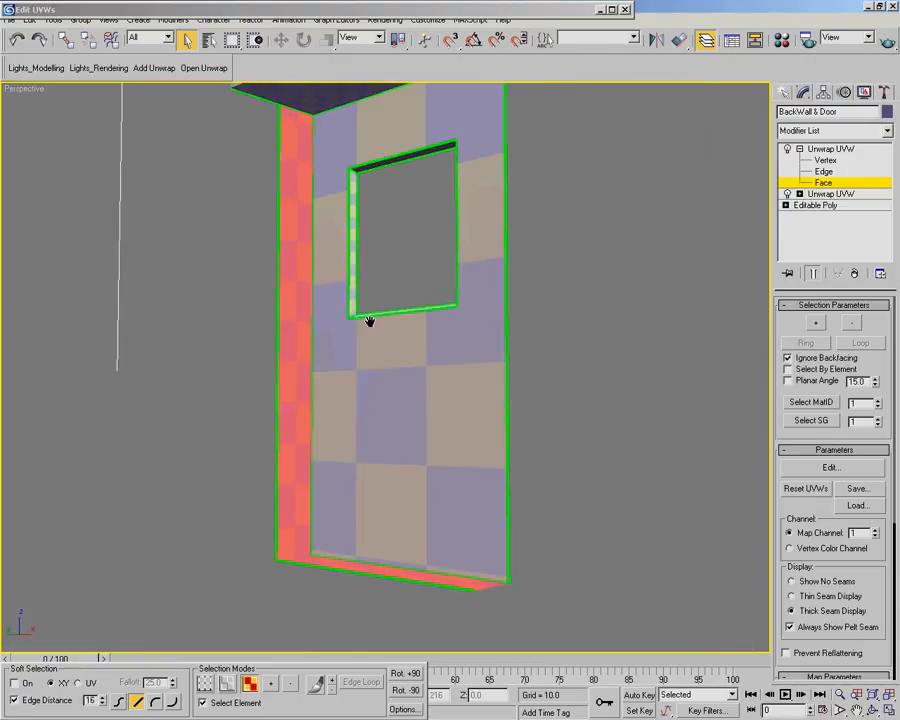
scroll(370, 321, up, 5)
middle_drag(337, 302, 530, 325)
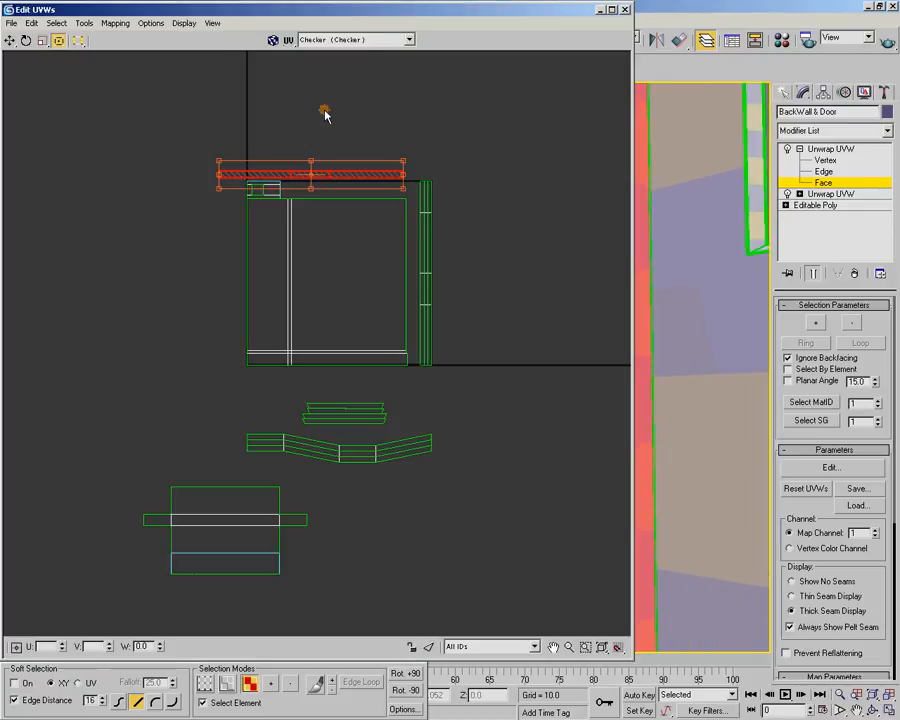
scroll(364, 249, up, 1)
middle_drag(400, 121, 394, 256)
scroll(357, 267, up, 2)
scroll(394, 256, down, 1)
middle_drag(667, 224, 693, 223)
Move the selected thin three-face strip into the gap between the wall shell and the UV square's upper edge
drag(397, 284, 225, 313)
scroll(225, 313, up, 2)
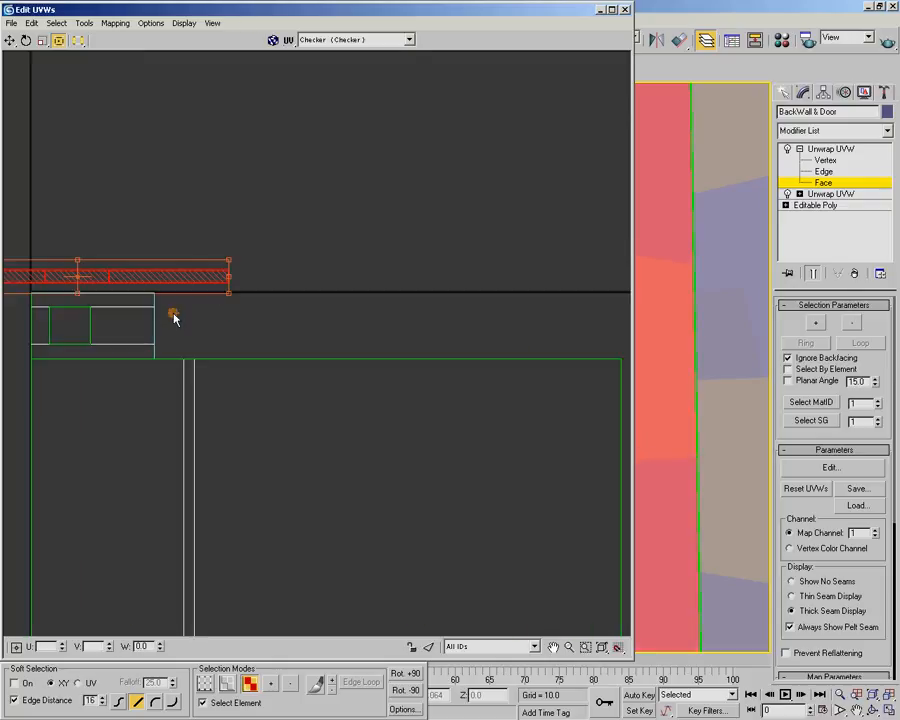
scroll(180, 314, up, 3)
middle_drag(185, 313, 415, 374)
mouse_move(403, 323)
mouse_down()
mouse_move(398, 317)
mouse_move(419, 317)
mouse_up()
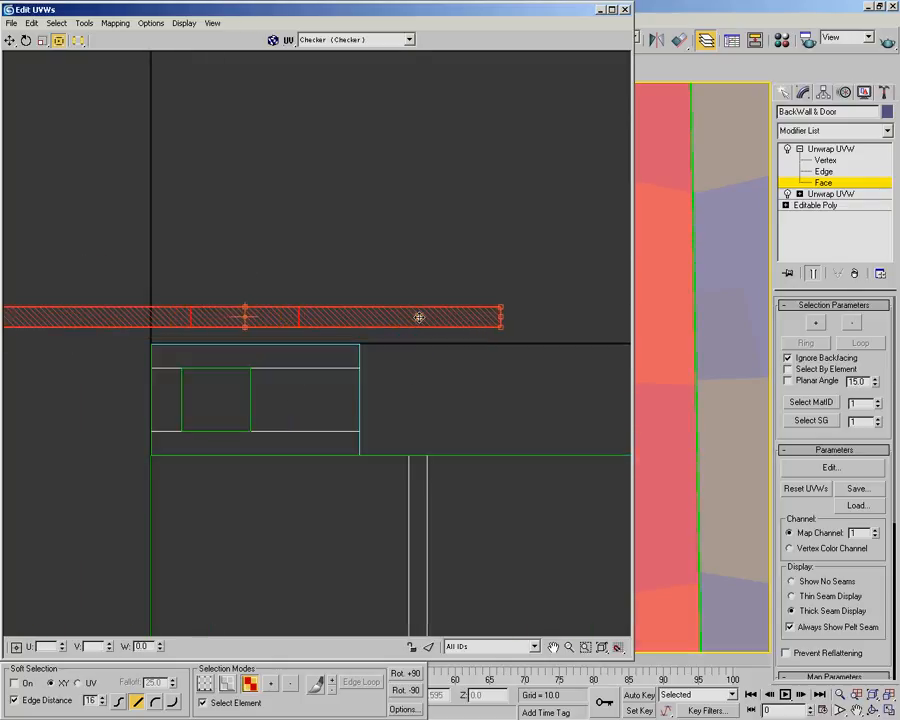
scroll(502, 316, up, 6)
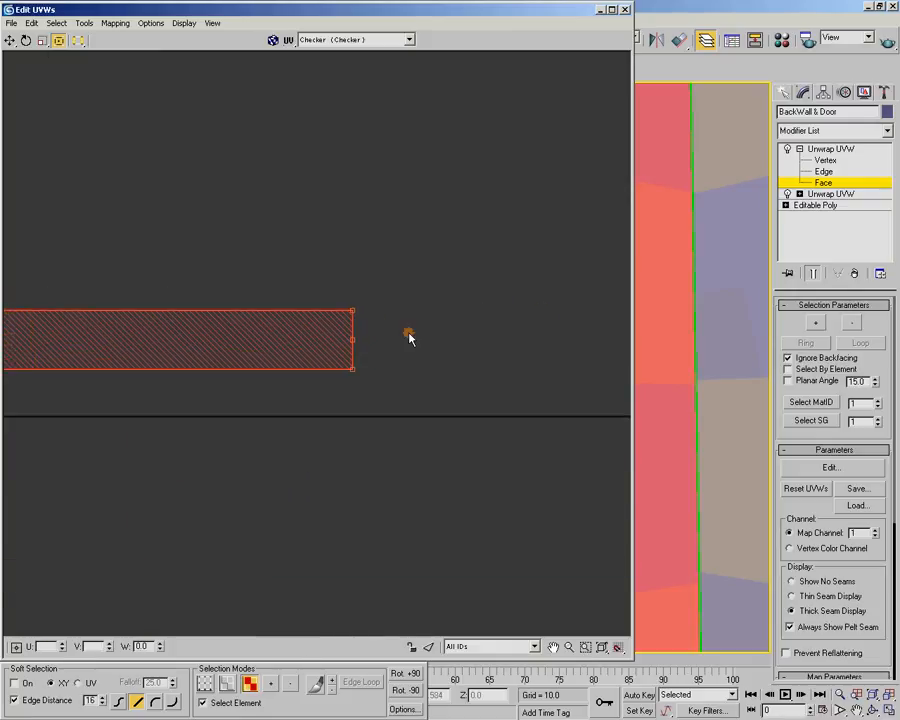
mouse_move(322, 295)
mouse_down()
mouse_move(311, 299)
mouse_move(345, 291)
mouse_move(321, 294)
mouse_up()
scroll(263, 317, down, 1)
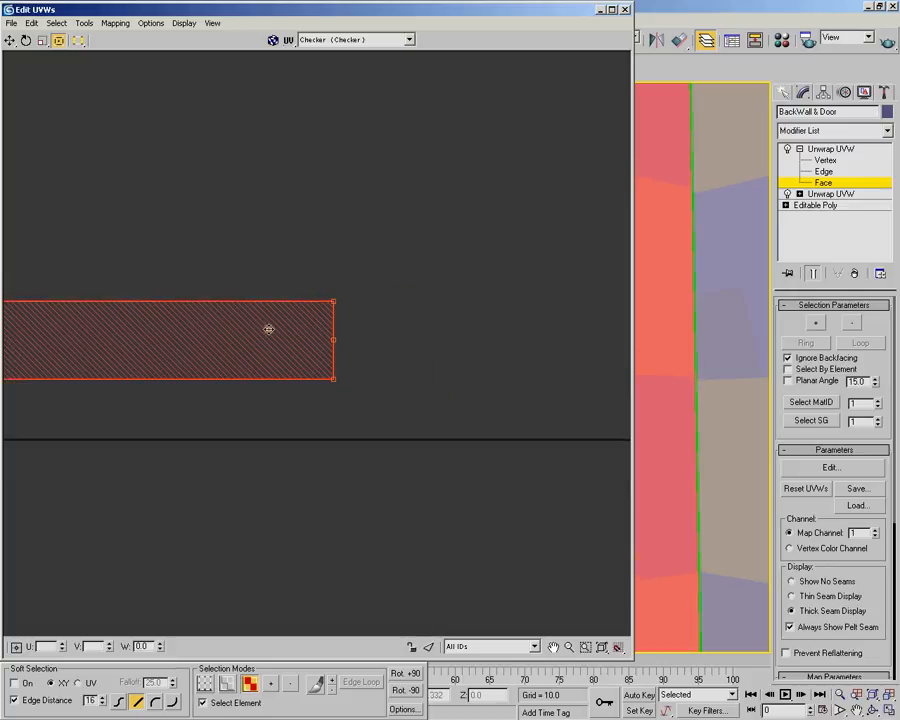
drag(266, 325, 268, 325)
scroll(281, 310, down, 2)
scroll(241, 313, down, 2)
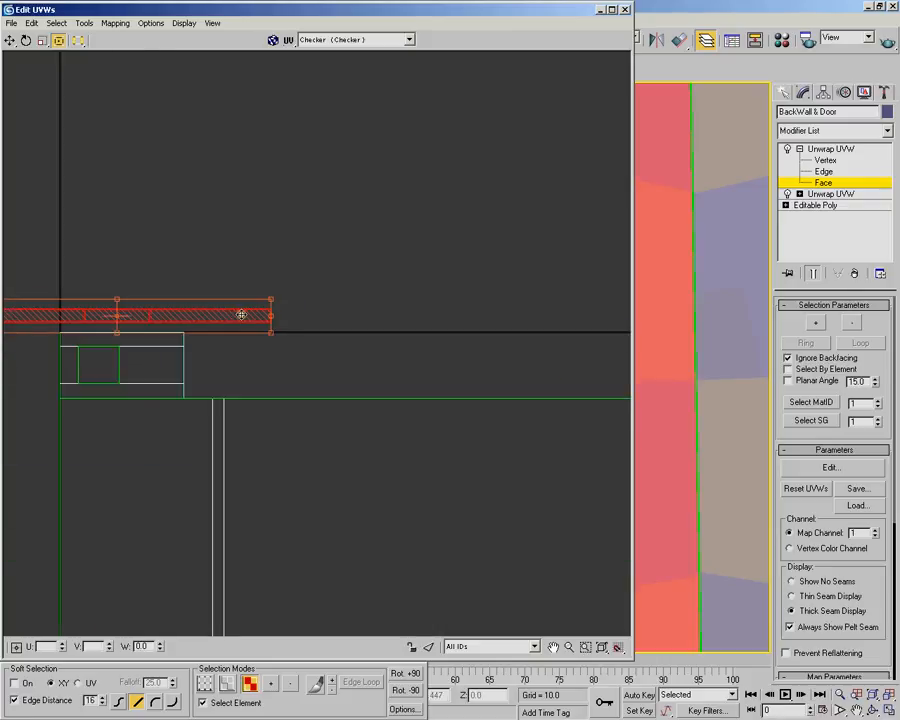
drag(203, 314, 360, 336)
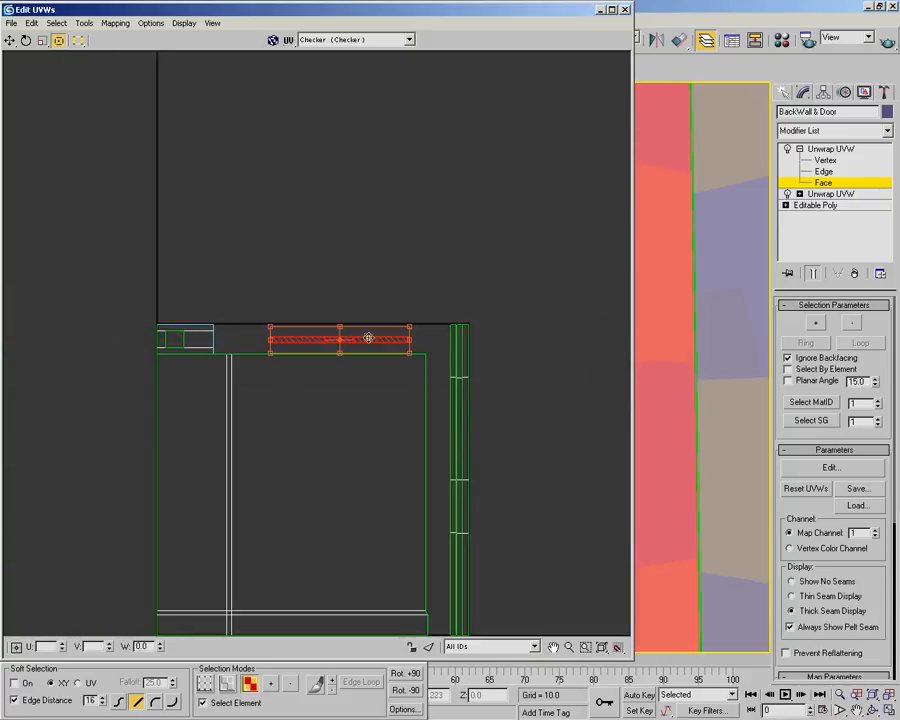
Rotate the thin strip by +90 degrees and place it upright between the wall shell and the vertical strips
middle_drag(422, 359, 355, 188)
click(394, 672)
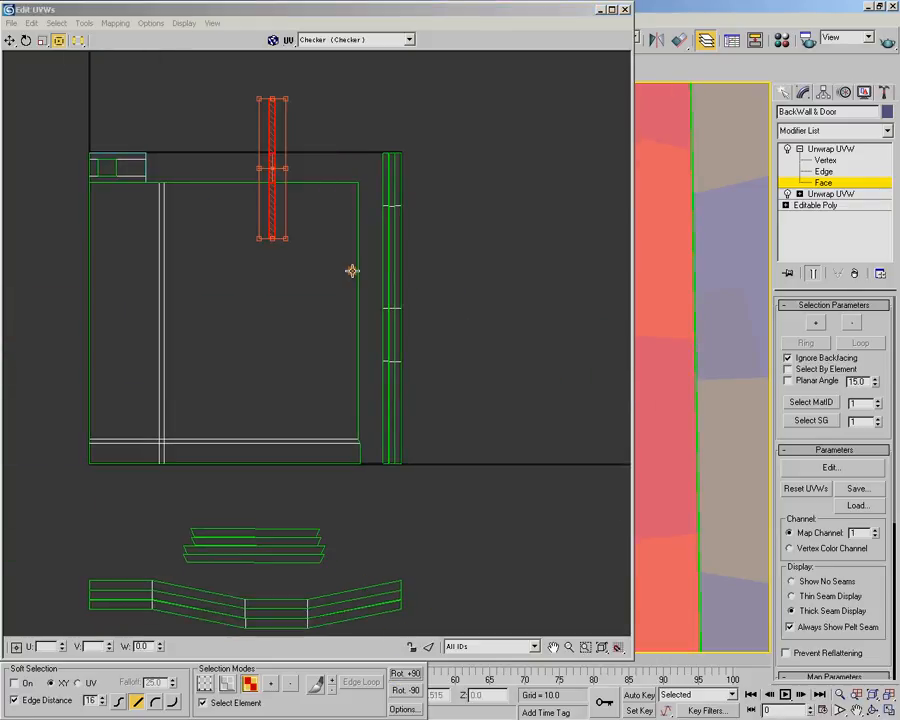
drag(278, 198, 372, 406)
middle_drag(261, 446, 308, 277)
scroll(243, 382, down, 3)
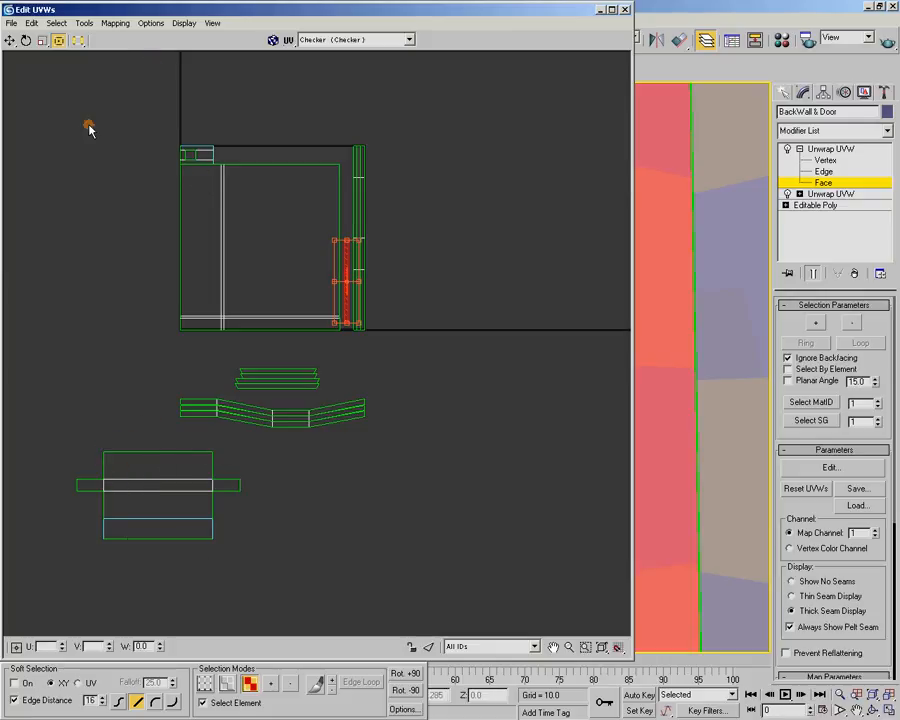
Move the cross-shaped shell from below up beside the UV square's upper-left corner and scale it down uniformly
click(157, 454)
drag(160, 456, 180, 116)
scroll(304, 306, up, 5)
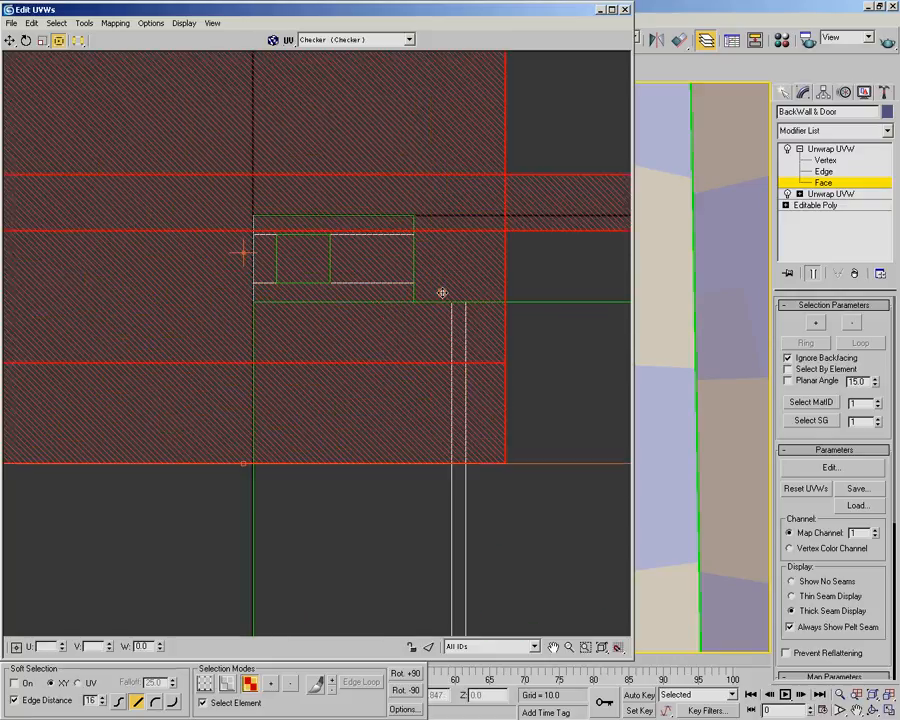
scroll(460, 280, down, 3)
drag(557, 133, 293, 272)
scroll(293, 272, up, 5)
middle_drag(400, 291, 413, 291)
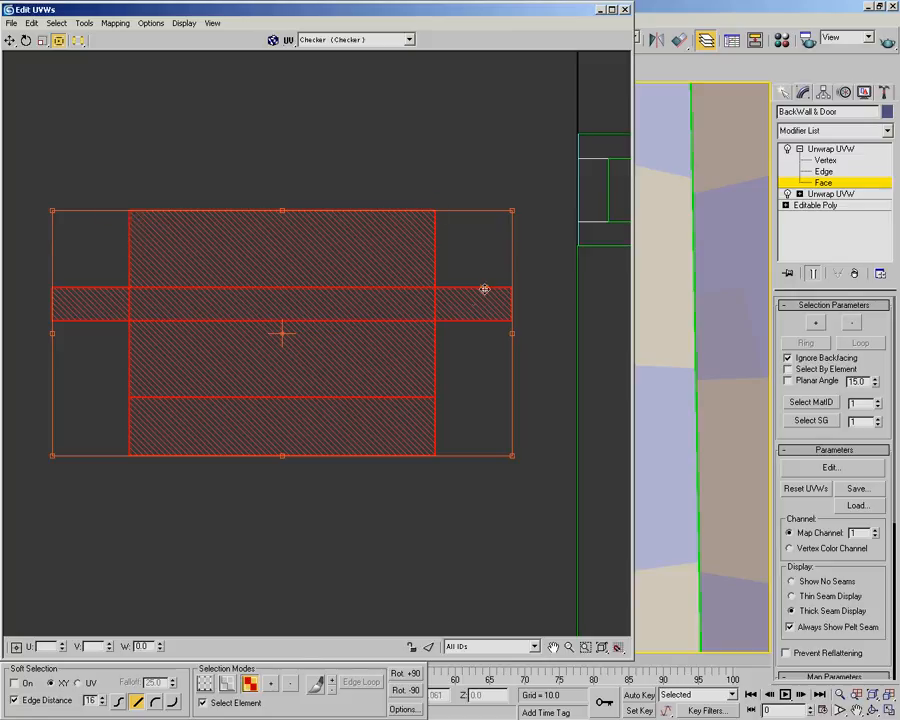
scroll(395, 329, down, 2)
scroll(321, 381, up, 1)
Rotate the cross-shaped shell by +90 degrees next to the rectangular frame shell and scale it down further
middle_drag(333, 400, 358, 339)
scroll(357, 341, up, 2)
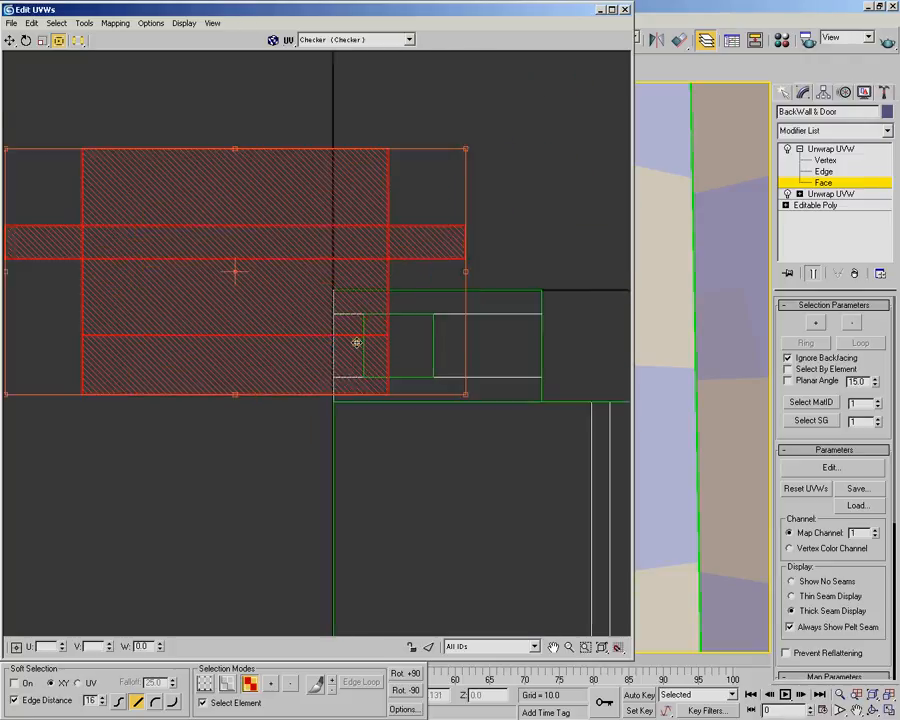
scroll(254, 267, down, 1)
middle_drag(254, 267, 350, 266)
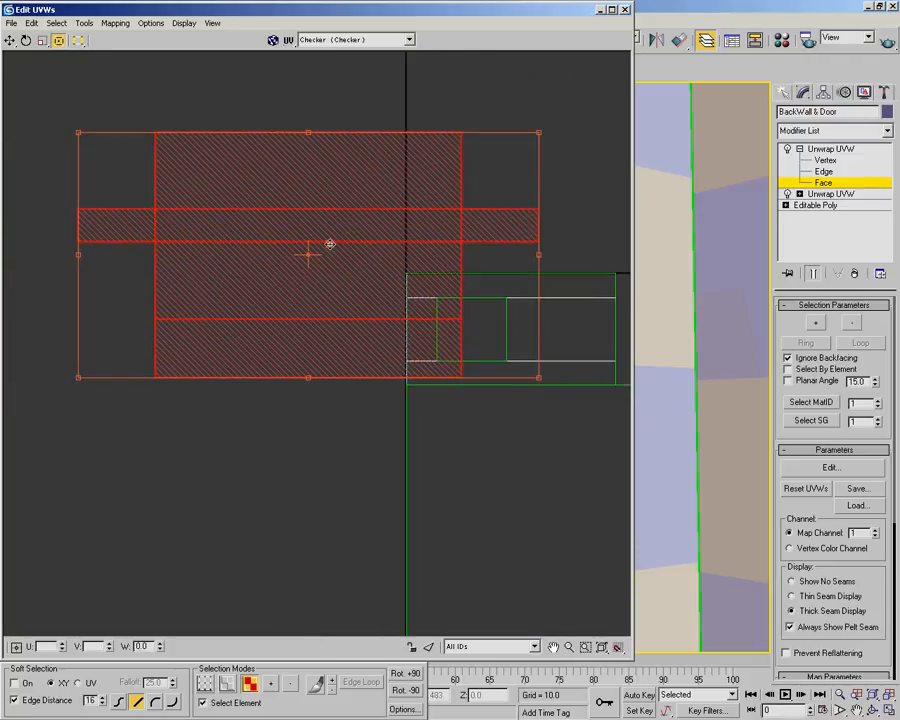
click(405, 673)
middle_drag(387, 127, 342, 194)
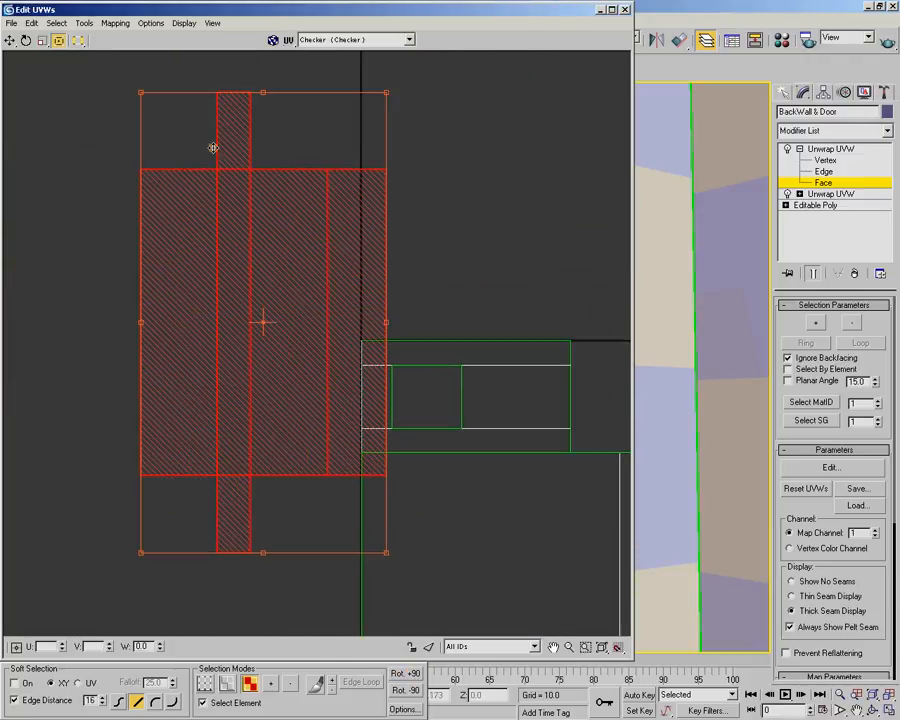
ctrl+drag(142, 93, 290, 400)
Align the cross-shaped shell's long side with the UV square's left edge, beside the rectangular frame shell
scroll(303, 287, up, 2)
scroll(273, 330, up, 1)
scroll(273, 330, up, 1)
drag(327, 368, 267, 183)
middle_drag(267, 183, 227, 274)
mouse_move(227, 274)
mouse_down()
mouse_move(231, 265)
mouse_move(228, 283)
mouse_up()
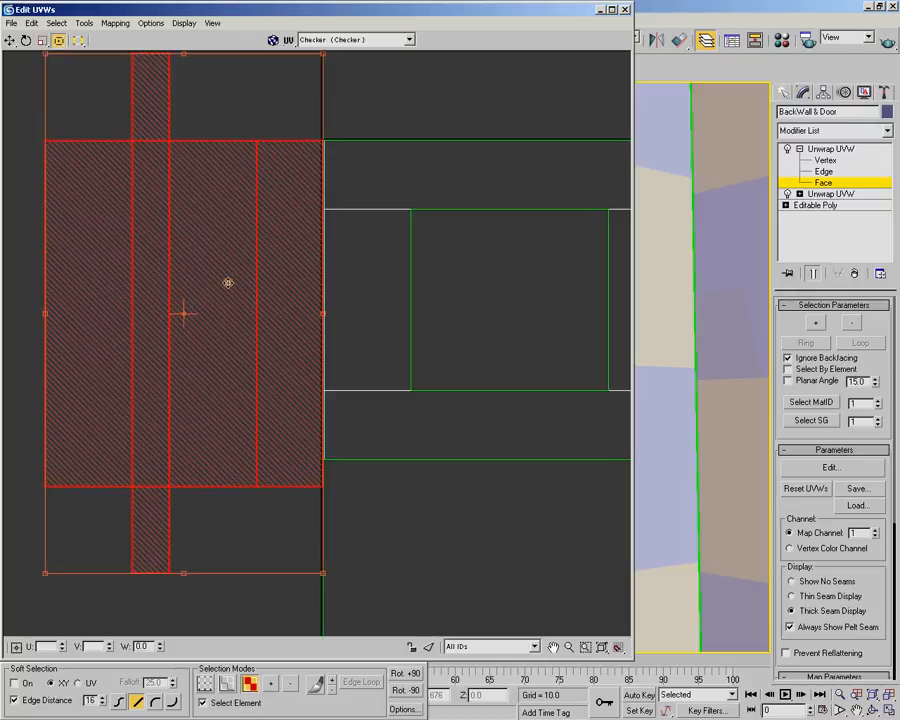
Set the pivot at the cross-shaped shell's upper inner corner and scale its main body to the frame shell's height
mouse_move(183, 317)
mouse_down()
mouse_move(225, 245)
mouse_move(183, 315)
mouse_up()
middle_drag(256, 273, 291, 396)
scroll(241, 350, up, 2)
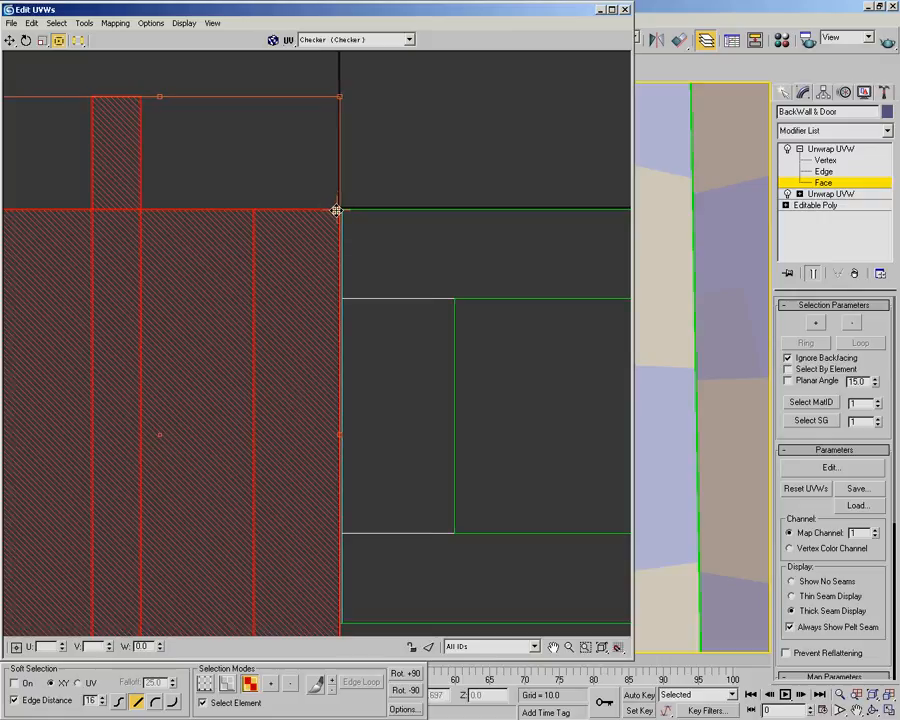
scroll(361, 286, down, 2)
middle_drag(386, 362, 409, 325)
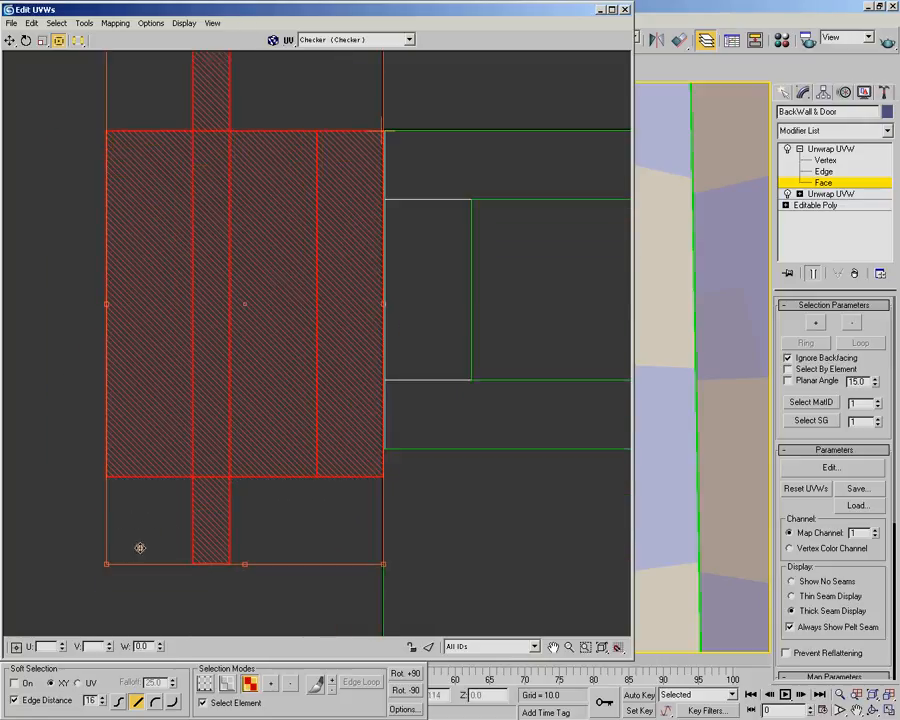
drag(105, 565, 128, 493)
drag(290, 336, 290, 344)
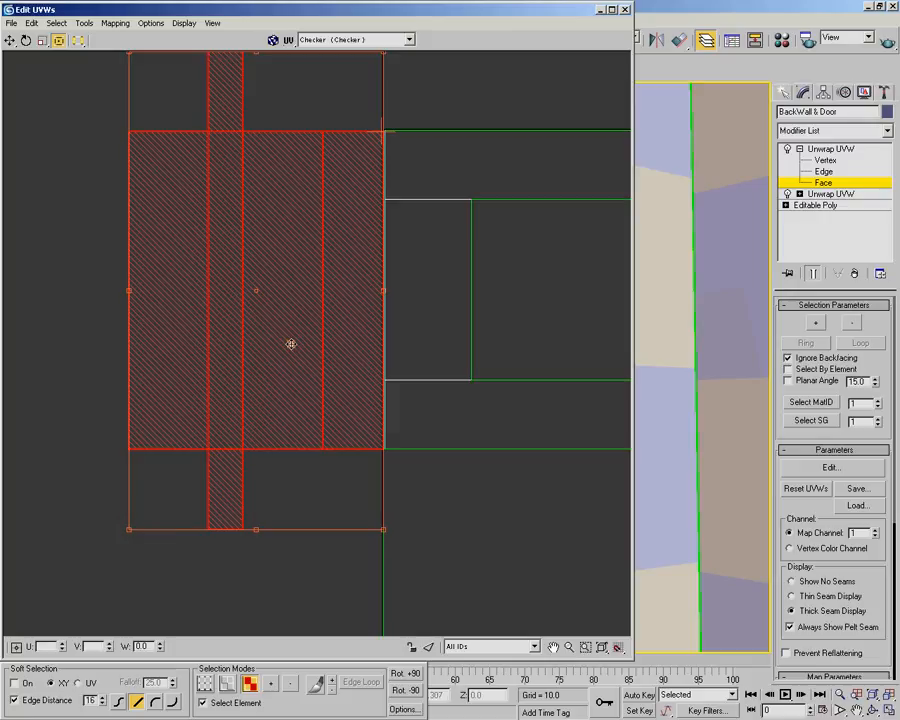
Select the cross-shaped shell and the adjacent rectangular frame shell together and rotate them by +90 degrees twice
scroll(290, 344, down, 8)
middle_drag(315, 316, 281, 275)
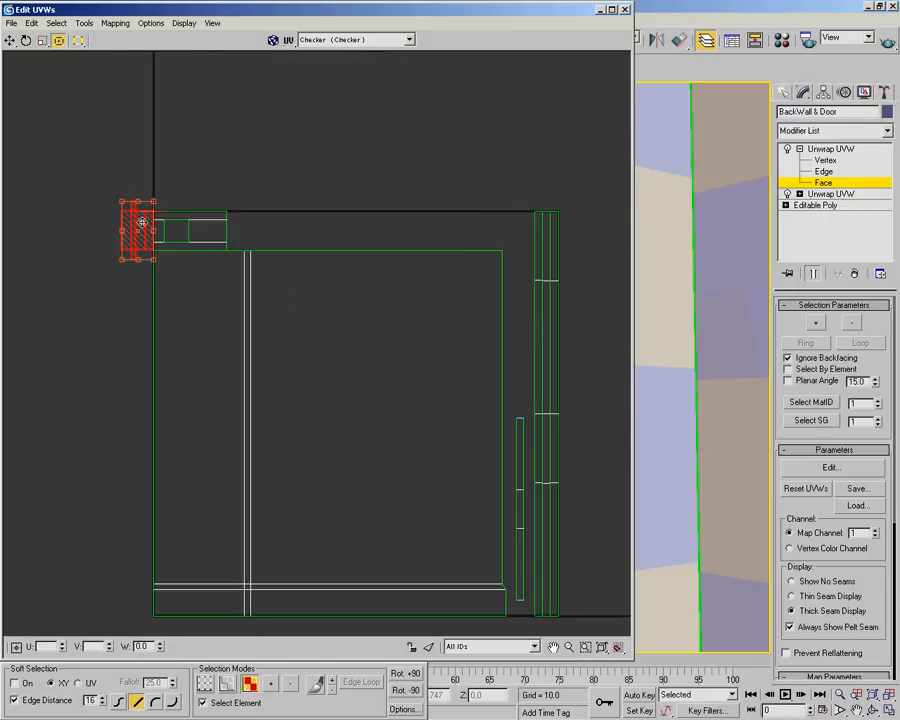
click(212, 152)
drag(109, 173, 226, 228)
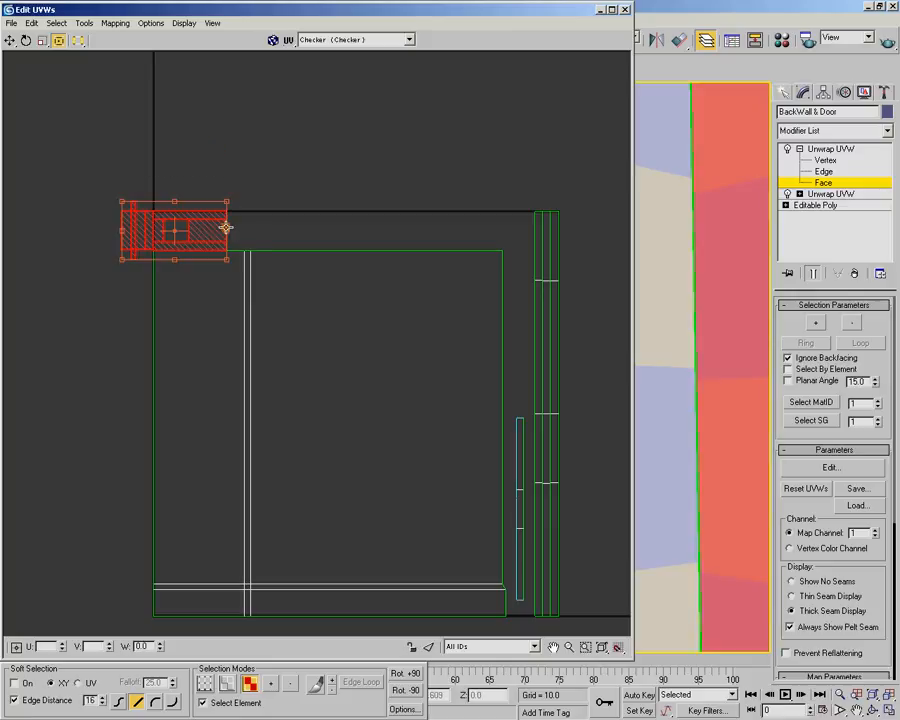
click(410, 675)
click(410, 675)
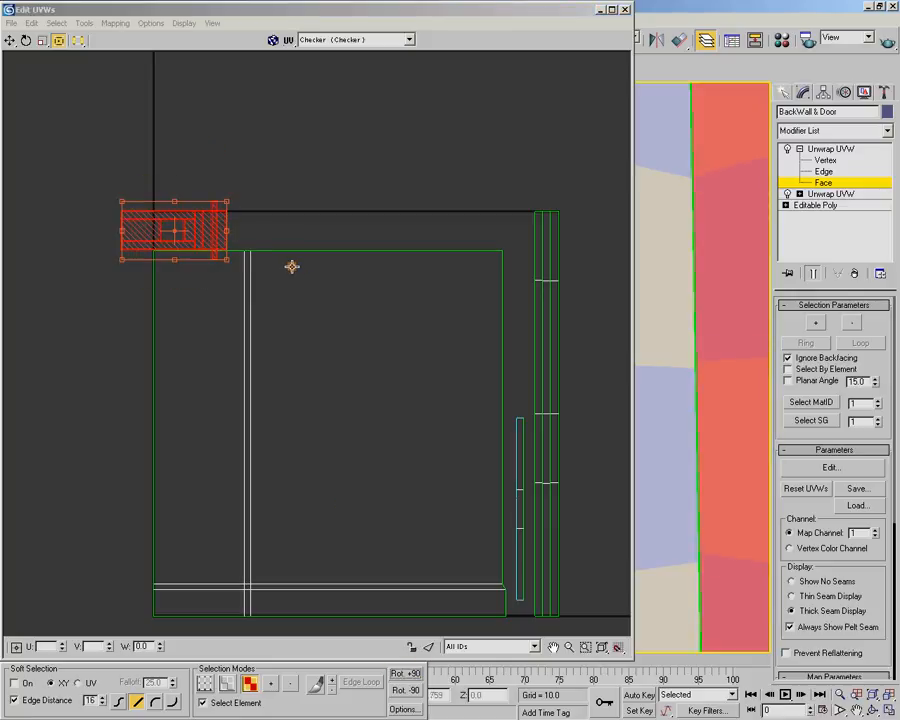
Move the two selected shells along the UV square's upper edge until they sit just left of the vertical strips
drag(200, 229, 494, 227)
scroll(442, 295, up, 5)
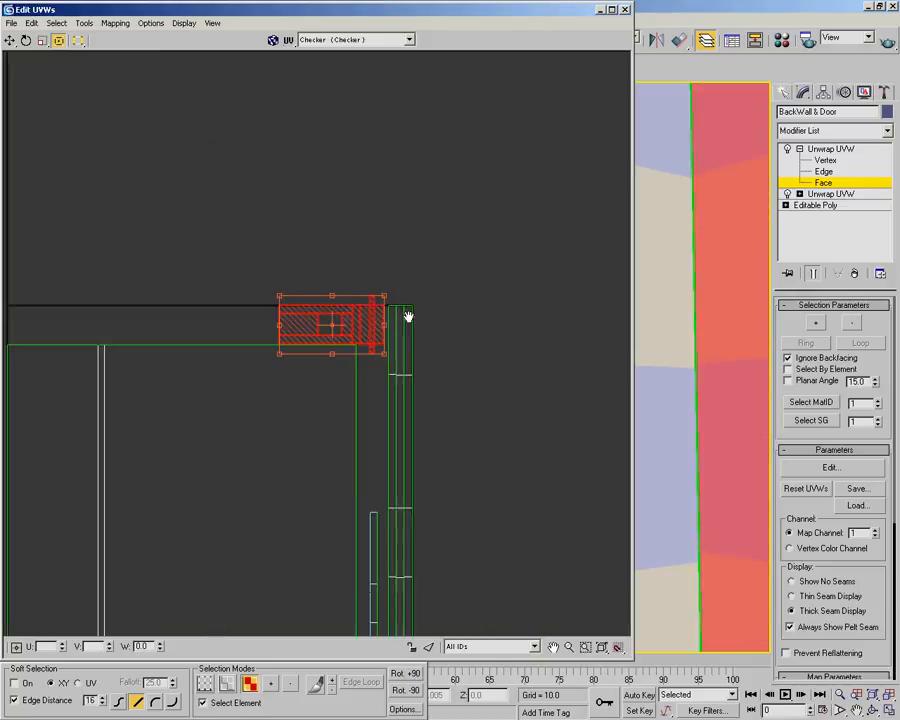
scroll(370, 289, up, 1)
scroll(370, 289, down, 2)
scroll(370, 289, up, 3)
scroll(362, 327, up, 3)
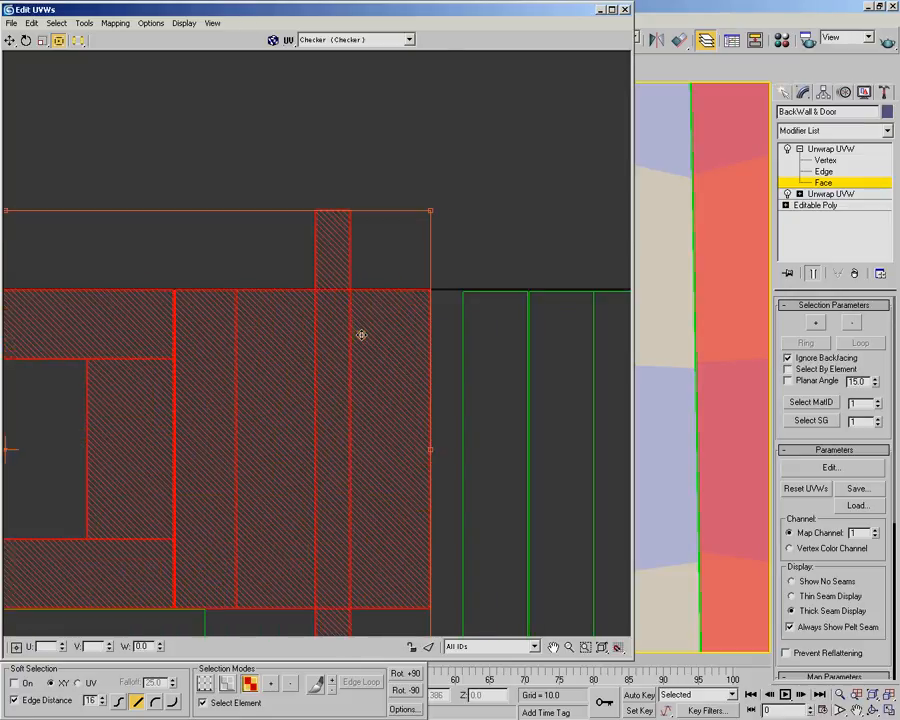
scroll(326, 320, down, 3)
scroll(314, 370, down, 4)
middle_drag(311, 432, 382, 260)
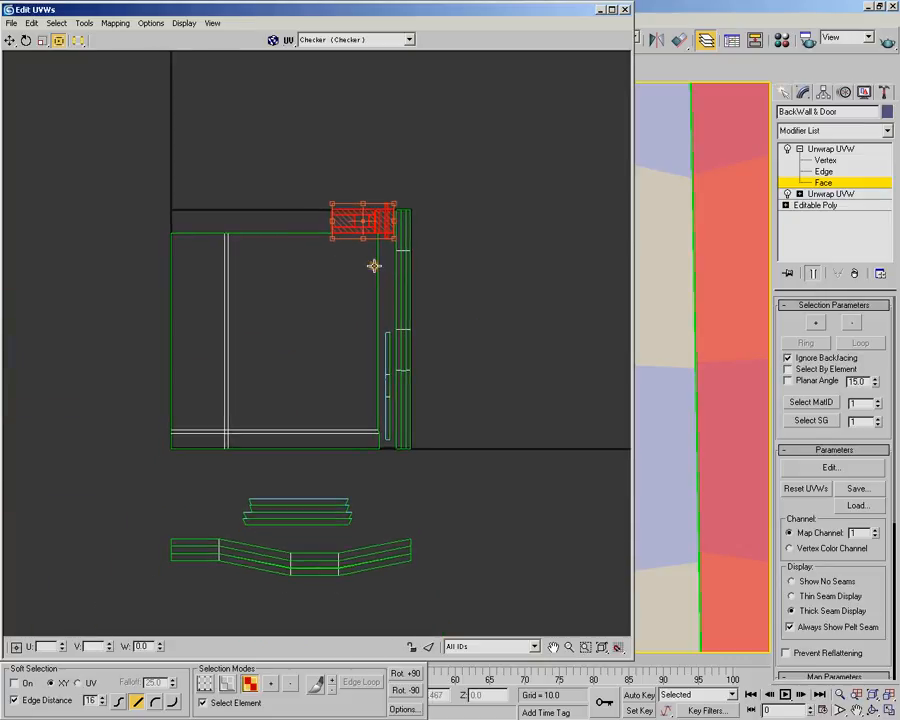
Select all shells around the UV square's interior, scale them down slightly to leave a margin, and clear the selection
drag(150, 180, 468, 456)
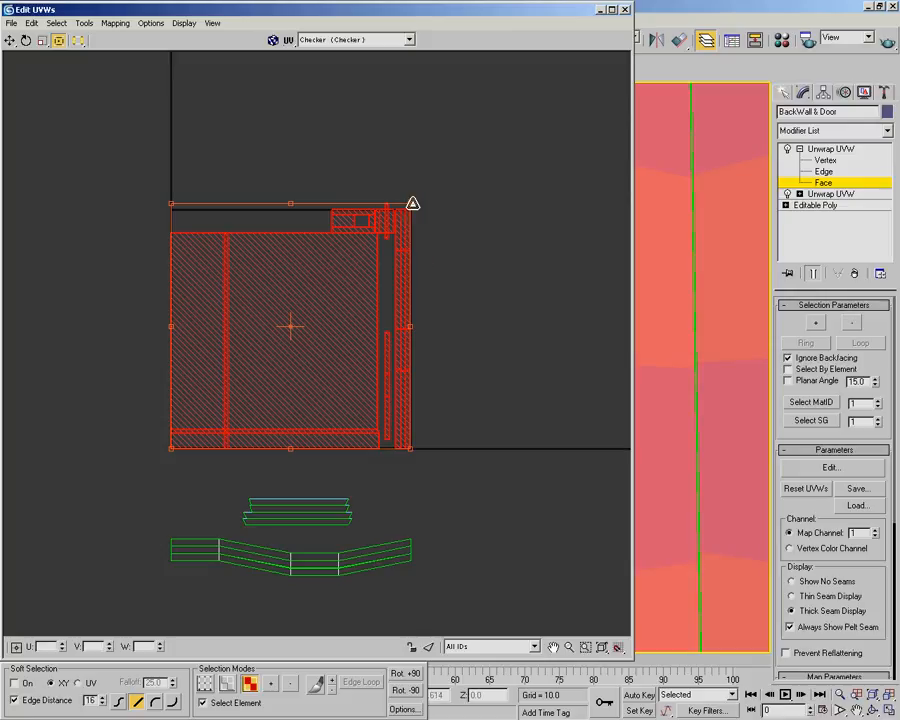
drag(411, 204, 410, 205)
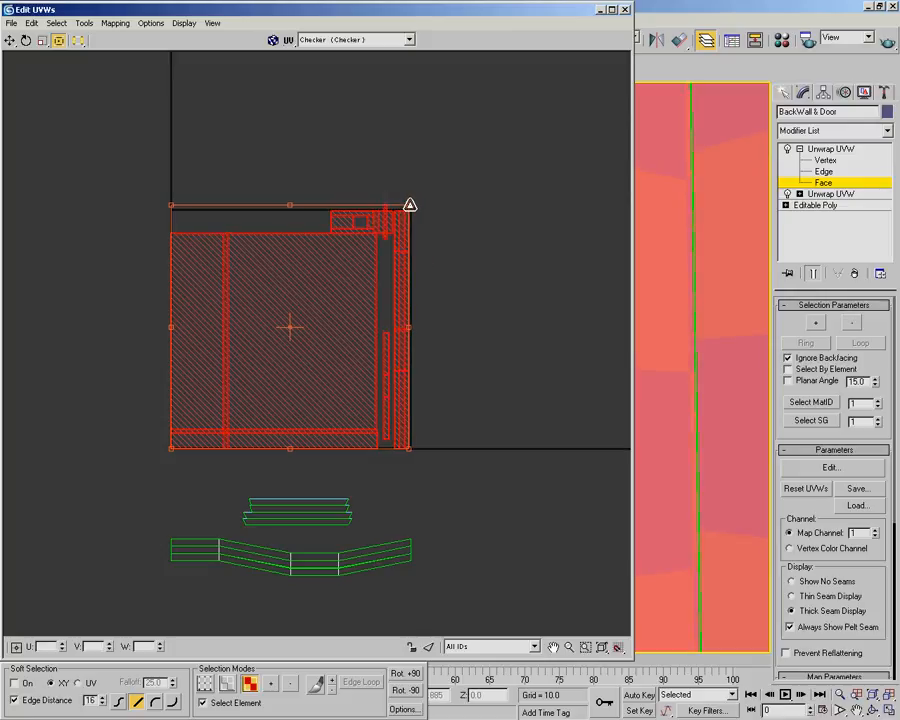
click(445, 203)
Shift the cross-shaped shell down and right so its protruding tab lies inside the UV square's upper edge
scroll(368, 316, up, 2)
scroll(368, 316, up, 5)
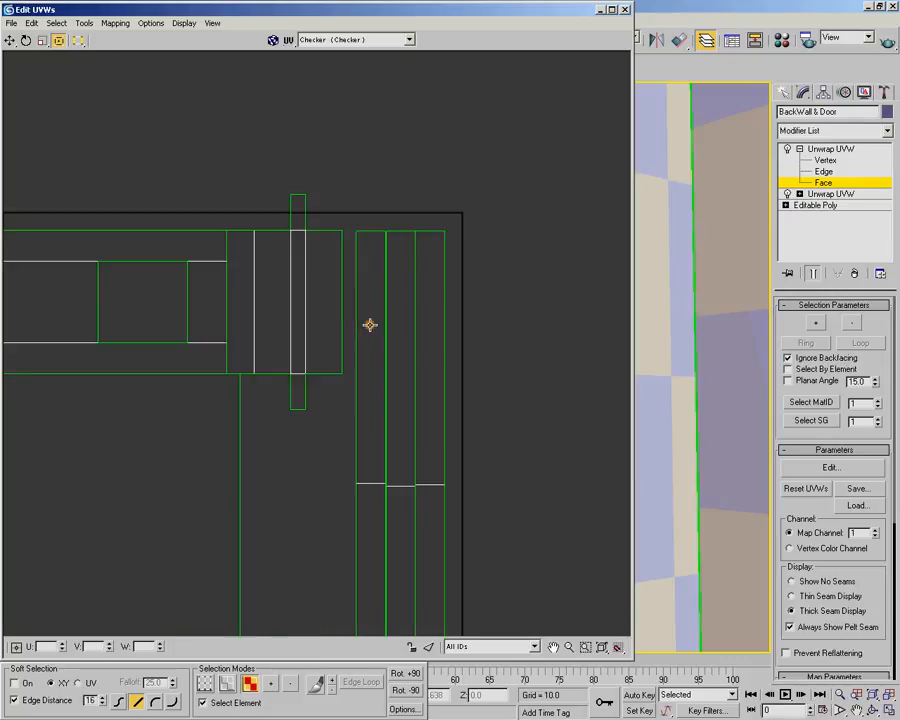
scroll(291, 309, down, 2)
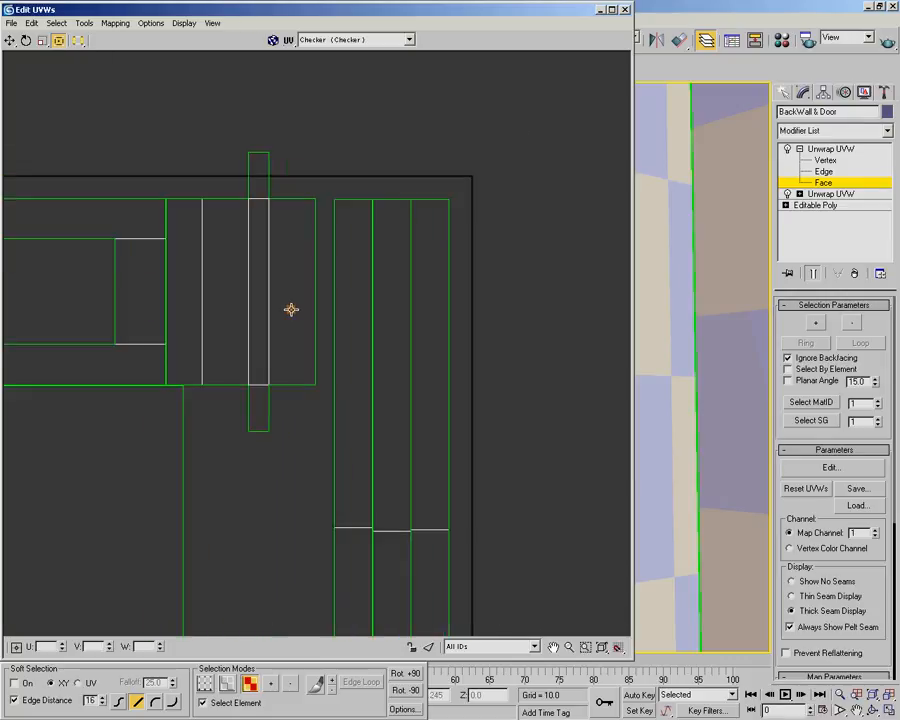
click(234, 211)
drag(266, 242, 288, 277)
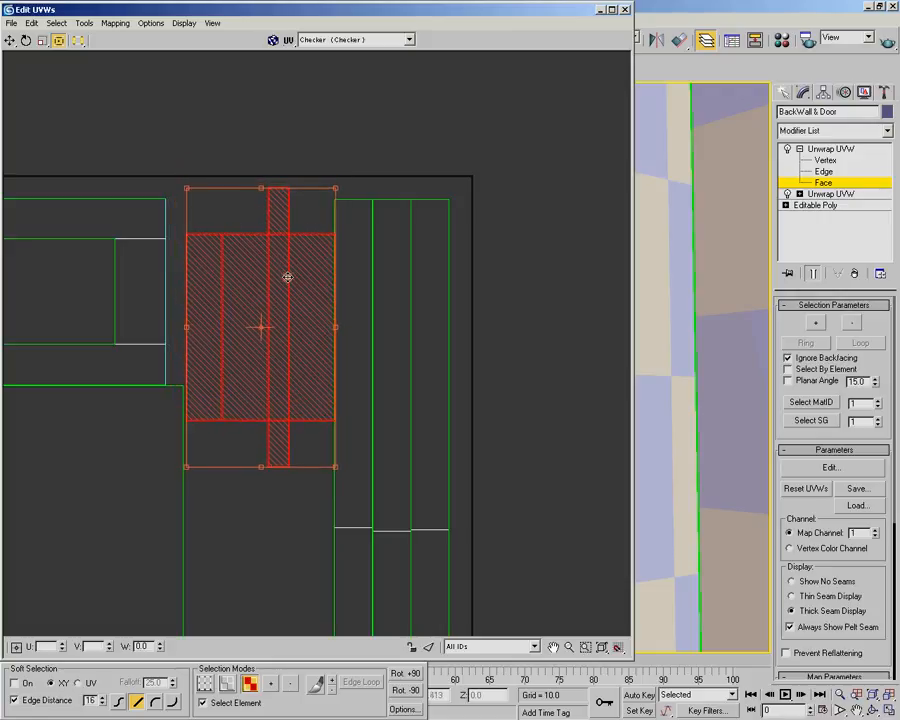
Move the vertical strips closer to the UV square's upper-right corner and nudge the cross-shaped shell toward them
click(432, 261)
mouse_move(432, 263)
mouse_down()
mouse_move(445, 262)
mouse_move(447, 273)
mouse_up()
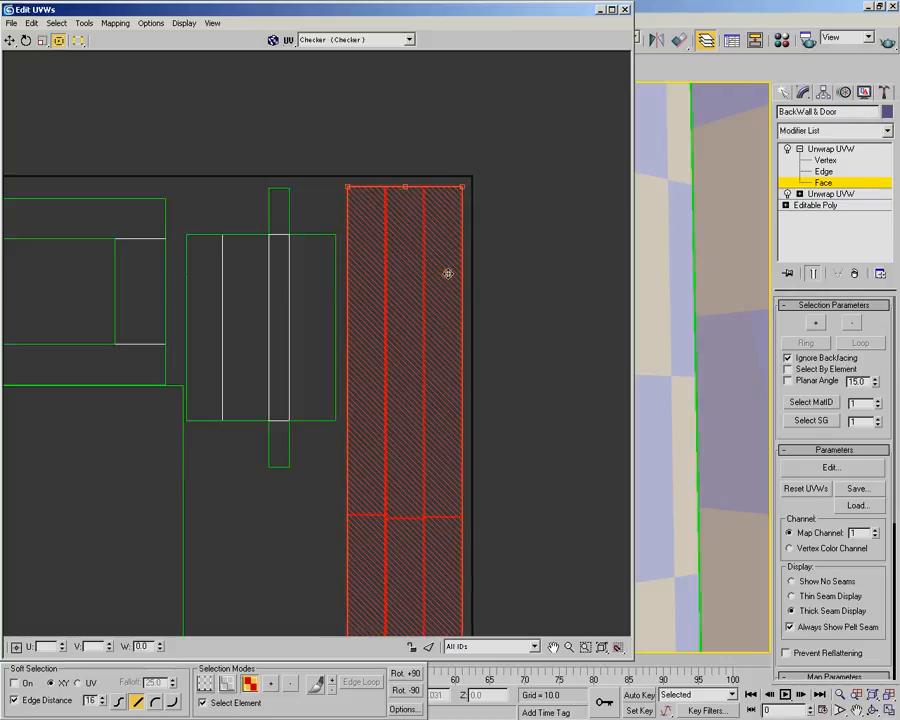
click(261, 276)
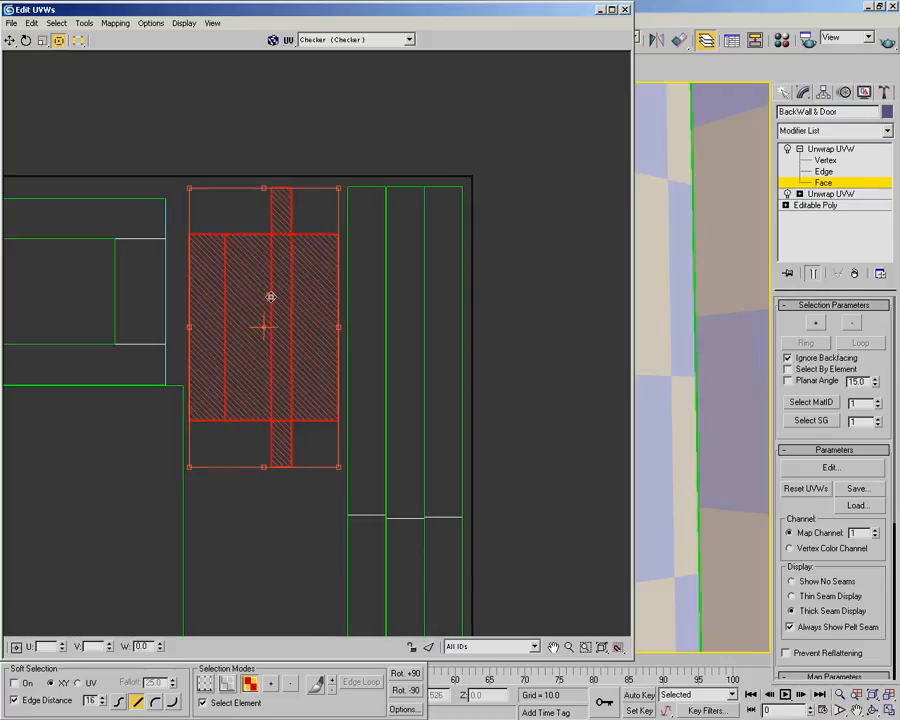
Move the rectangular frame shell into the gap above the wall, beside the cross-shaped shell, and clear the selection
scroll(250, 299, down, 3)
mouse_move(222, 312)
middle_down()
mouse_move(215, 315)
mouse_move(324, 346)
middle_up()
scroll(322, 346, up, 2)
mouse_move(129, 228)
mouse_down()
mouse_move(157, 249)
mouse_move(238, 368)
mouse_move(254, 360)
mouse_up()
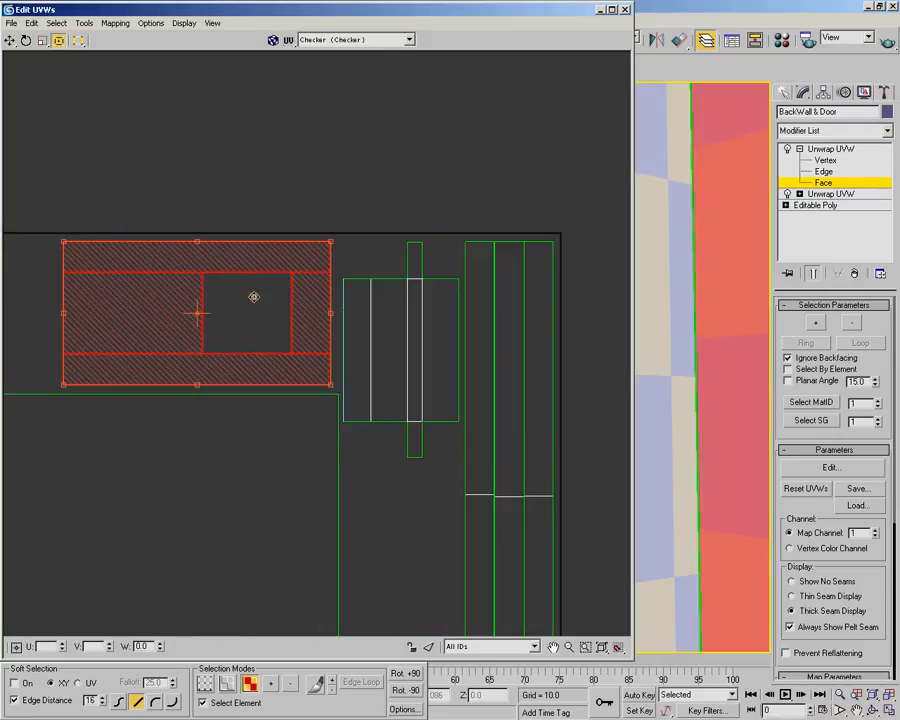
click(281, 160)
Select the stacked four-strip shell below the UV square and move it up to the square's upper-right area
scroll(244, 318, down, 6)
middle_drag(206, 455, 377, 249)
scroll(296, 313, down, 1)
middle_drag(296, 312, 297, 321)
scroll(296, 321, up, 2)
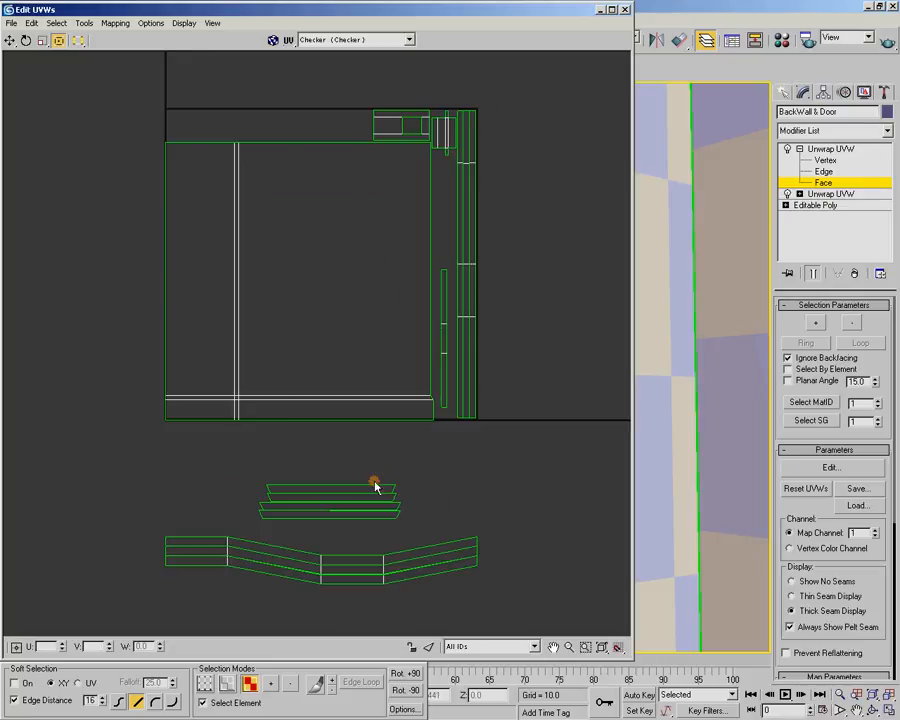
click(335, 501)
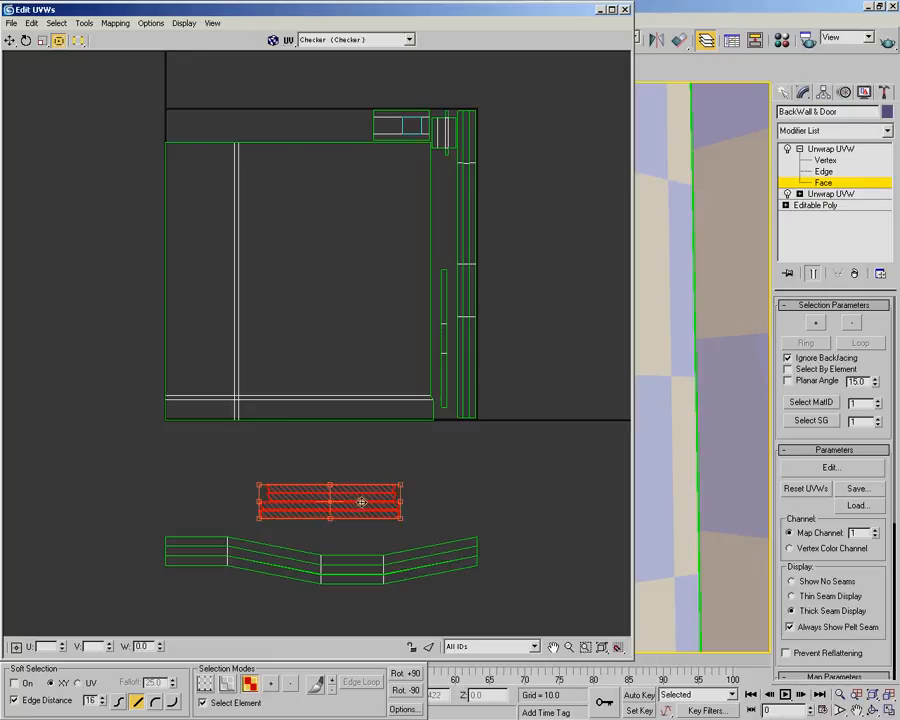
drag(356, 502, 430, 130)
middle_drag(430, 130, 331, 353)
Scale the stacked four-strip shell down to about half its size and move it onto the rectangular frame shell
scroll(331, 353, up, 4)
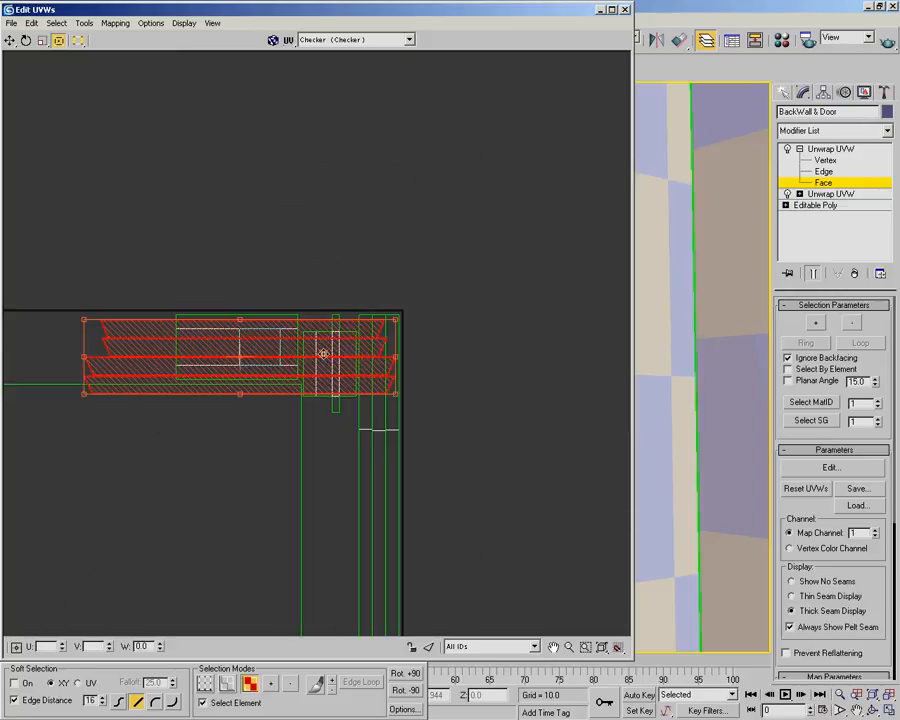
drag(397, 318, 161, 410)
scroll(160, 411, up, 2)
scroll(163, 411, up, 1)
middle_drag(166, 412, 277, 444)
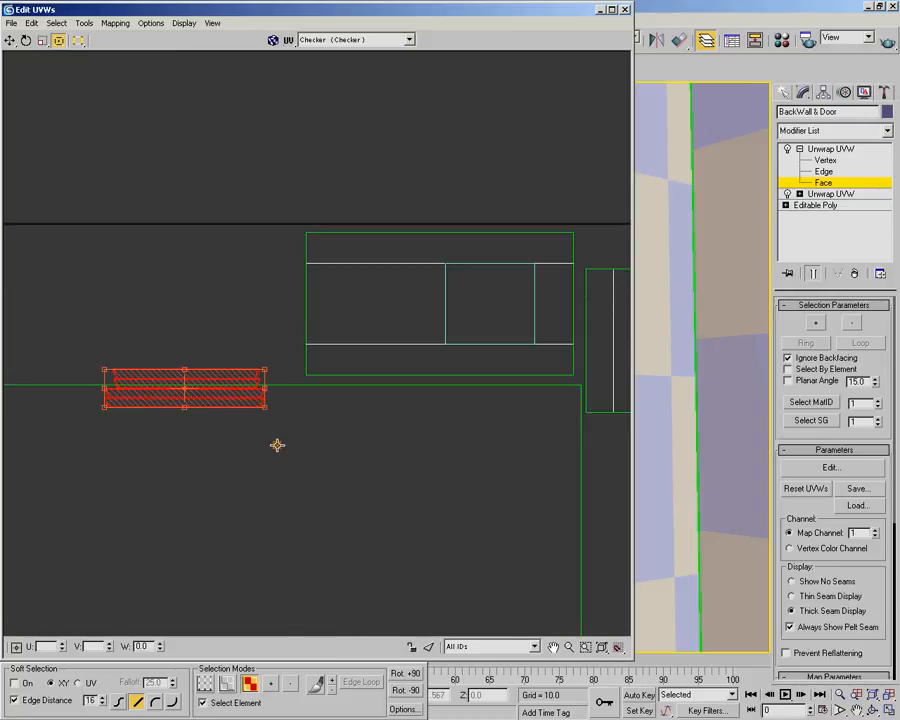
drag(240, 400, 518, 311)
Align the four-strip shell with the lower corner of the frame shell's window opening and shrink it to the opening's width
scroll(467, 316, up, 1)
middle_drag(467, 316, 371, 330)
scroll(301, 395, up, 2)
scroll(240, 398, up, 1)
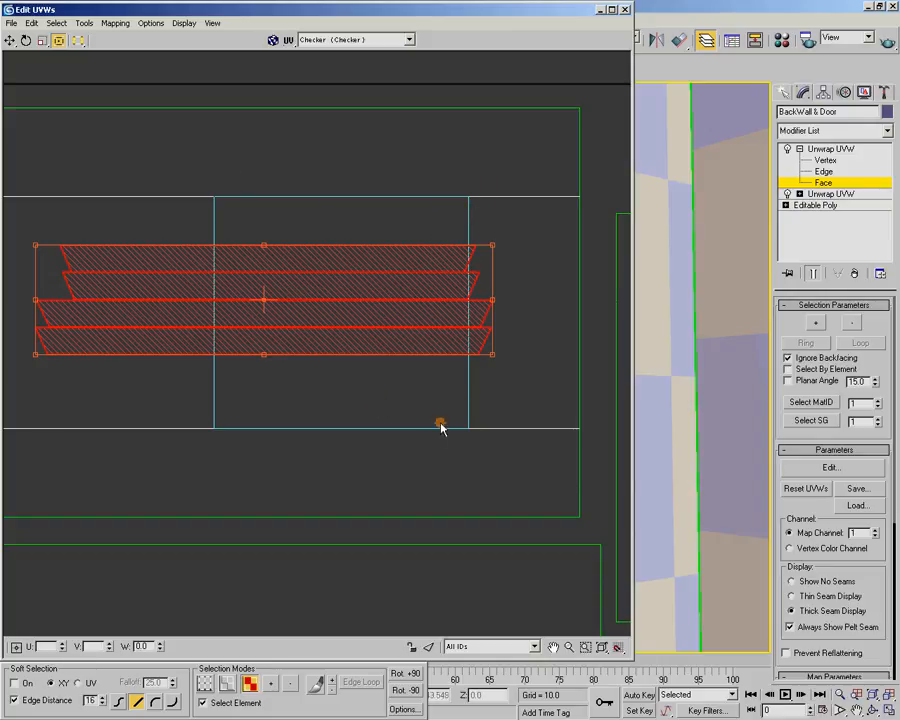
drag(335, 339, 311, 411)
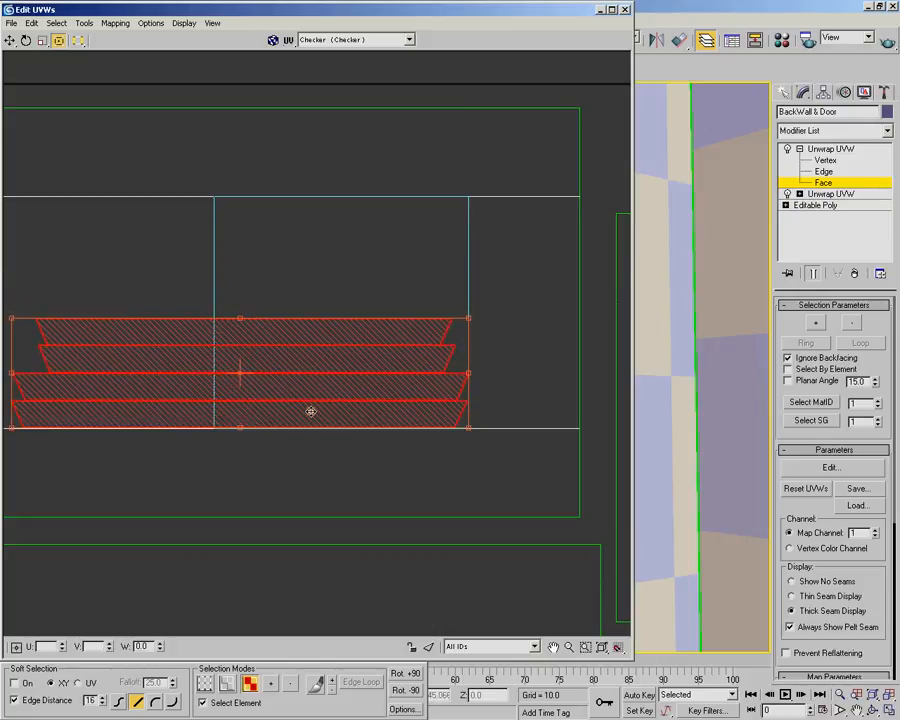
middle_drag(311, 411, 395, 374)
drag(96, 294, 298, 424)
Move the small four-strip shell into the gap directly below the cross-shaped shell and clear the selection
scroll(360, 361, down, 3)
middle_drag(336, 352, 270, 176)
drag(245, 183, 519, 410)
click(489, 473)
scroll(470, 395, down, 7)
middle_drag(414, 470, 508, 211)
scroll(420, 330, down, 3)
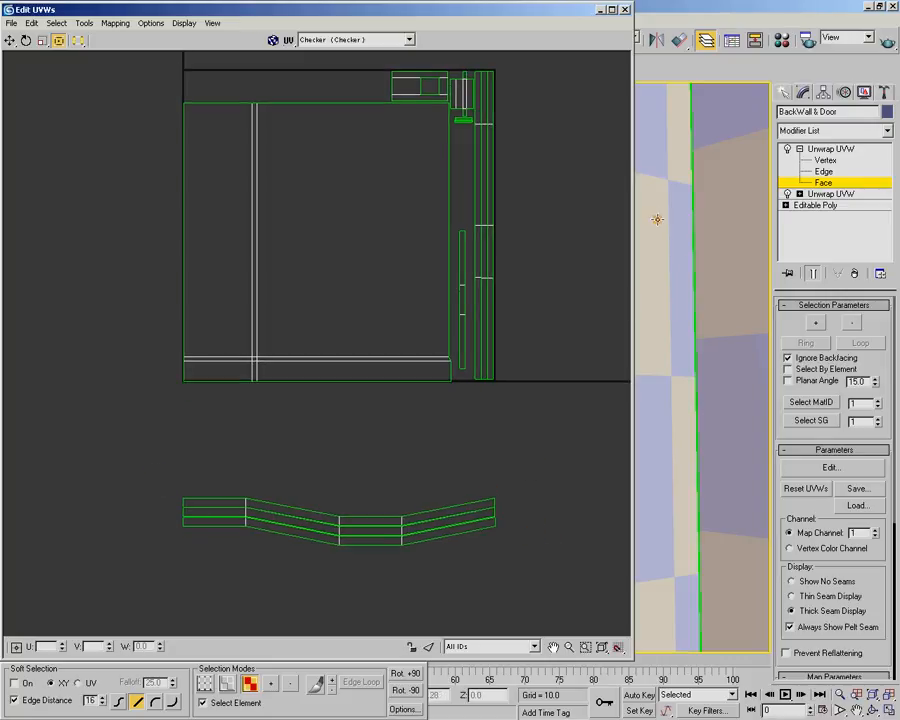
Collapse the UV editor and inspect the checker pattern on the tall and slanted strips in the Perspective view
double_click(581, 15)
alt+middle_drag(576, 210, 505, 368)
scroll(368, 367, up, 2)
scroll(382, 364, up, 1)
scroll(384, 365, down, 1)
alt+middle_drag(540, 377, 378, 342)
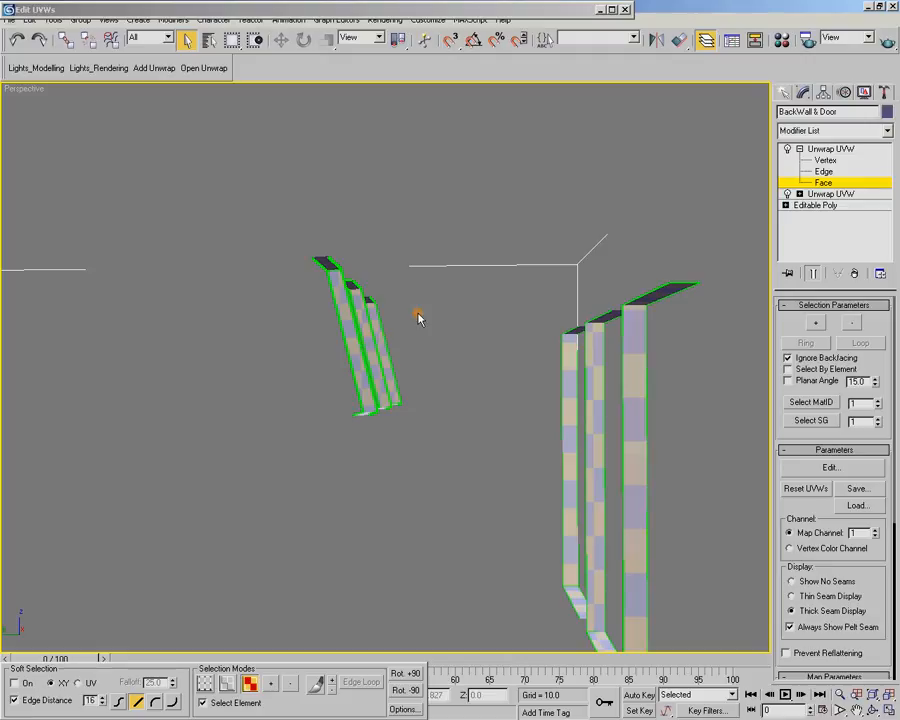
Switch to the shaded Left view and compare the checker size on the slanted strip with the tall strip
key(t)
key(f)
scroll(464, 237, down, 4)
scroll(476, 378, up, 5)
scroll(475, 381, down, 2)
key(l)
middle_drag(520, 314, 373, 455)
middle_drag(575, 278, 395, 396)
scroll(395, 396, up, 3)
key(F3)
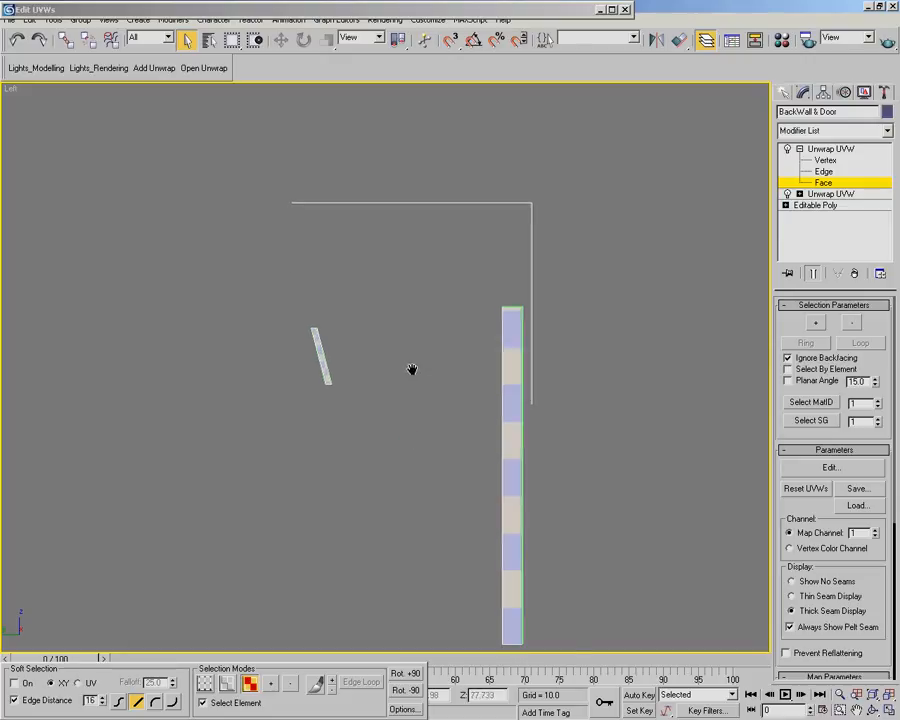
scroll(410, 366, up, 3)
mouse_move(450, 354)
middle_down()
mouse_move(346, 358)
mouse_move(356, 338)
mouse_move(416, 298)
middle_up()
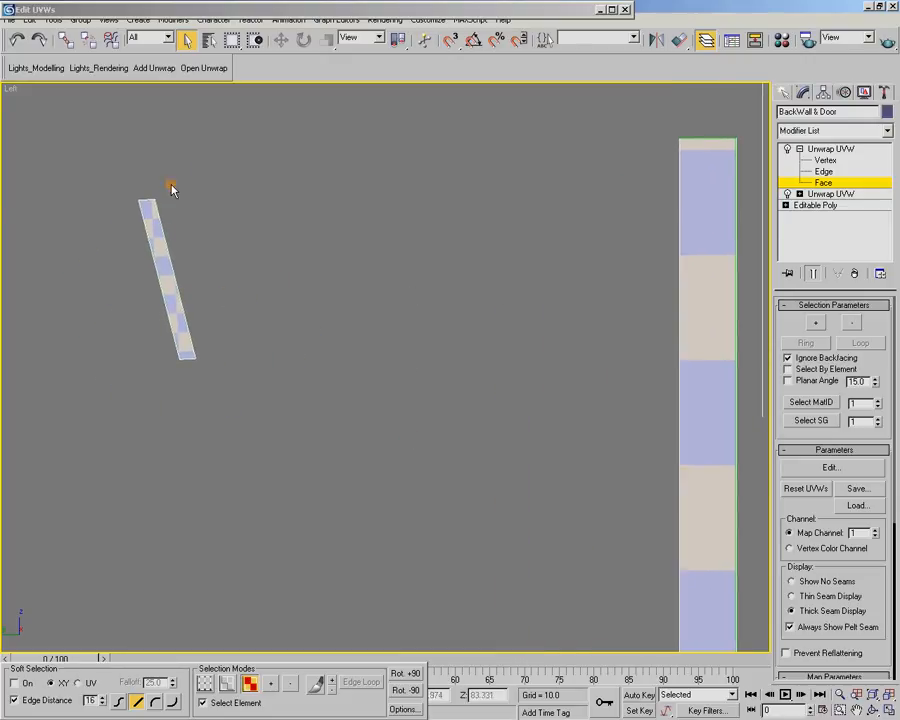
Restore the UV editor, move the wavy shell from below the UV square to its upper edge and shrink it
click(246, 10)
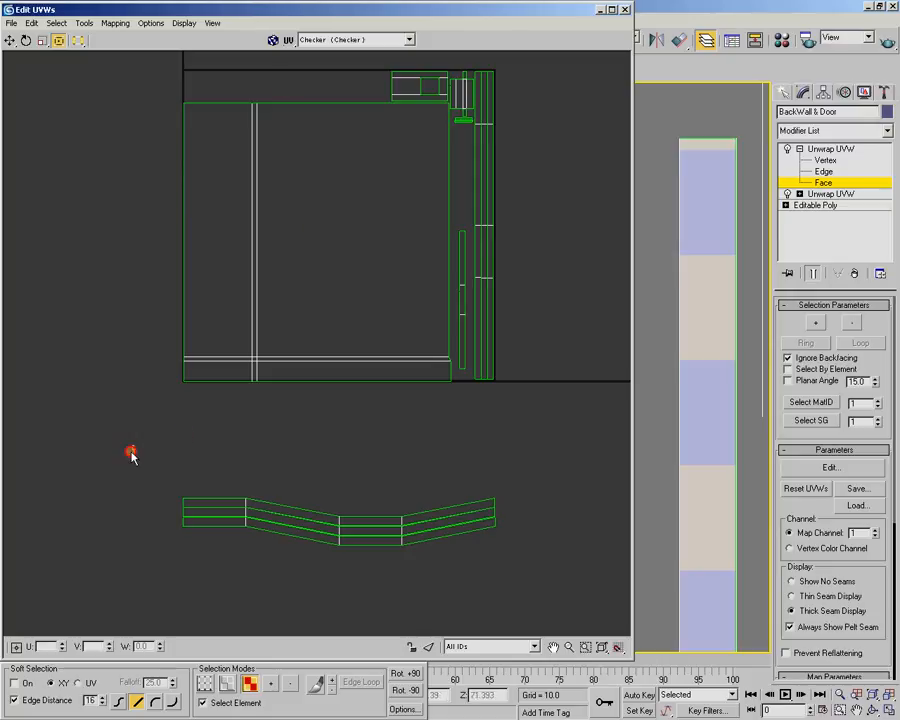
drag(195, 438, 552, 609)
drag(408, 528, 360, 152)
middle_drag(360, 152, 424, 464)
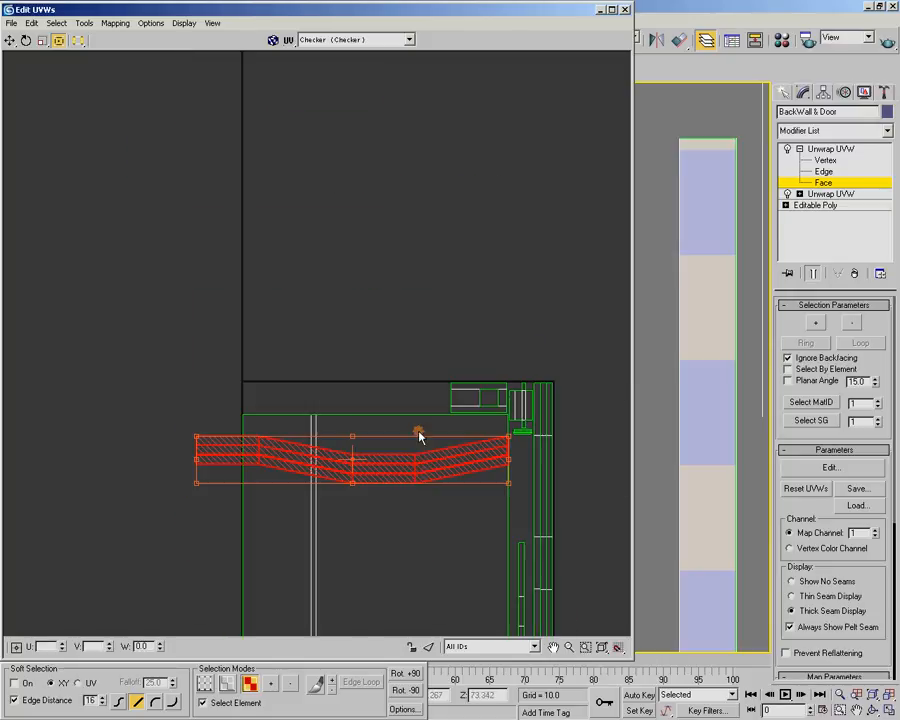
drag(365, 468, 343, 400)
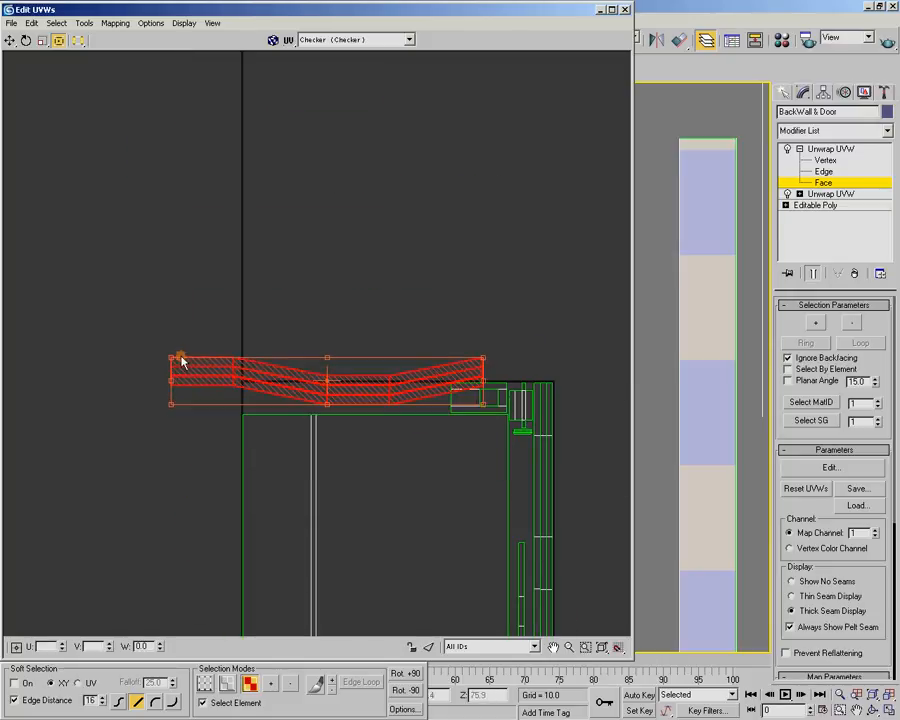
drag(174, 358, 445, 458)
Position the shrunken wavy shell in the gap above the wall, right beside the rectangular frame shell
scroll(498, 416, up, 6)
drag(410, 366, 281, 385)
scroll(281, 385, up, 8)
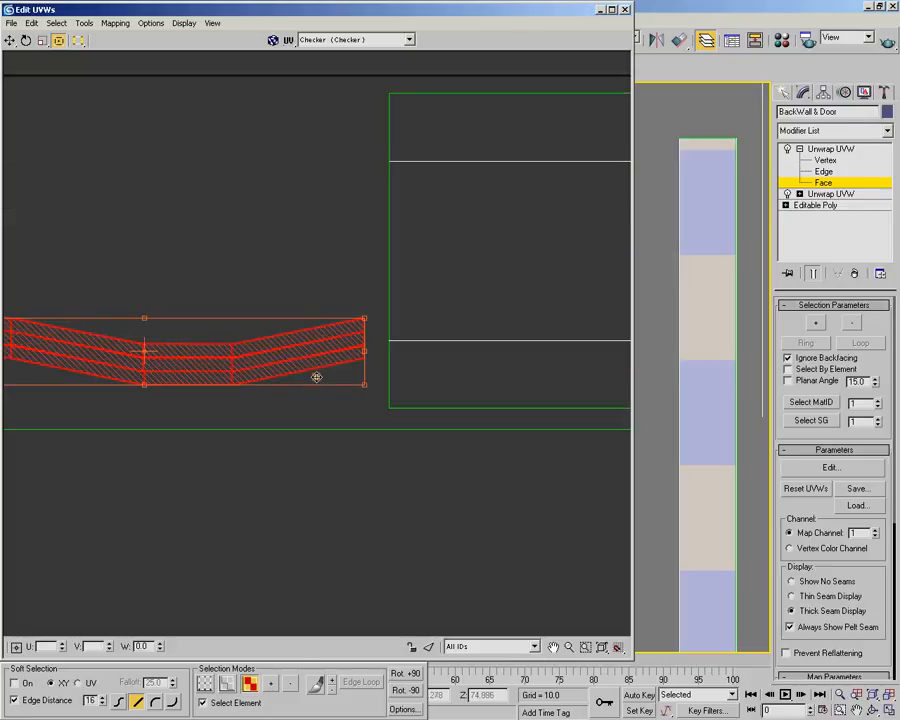
scroll(440, 362, down, 5)
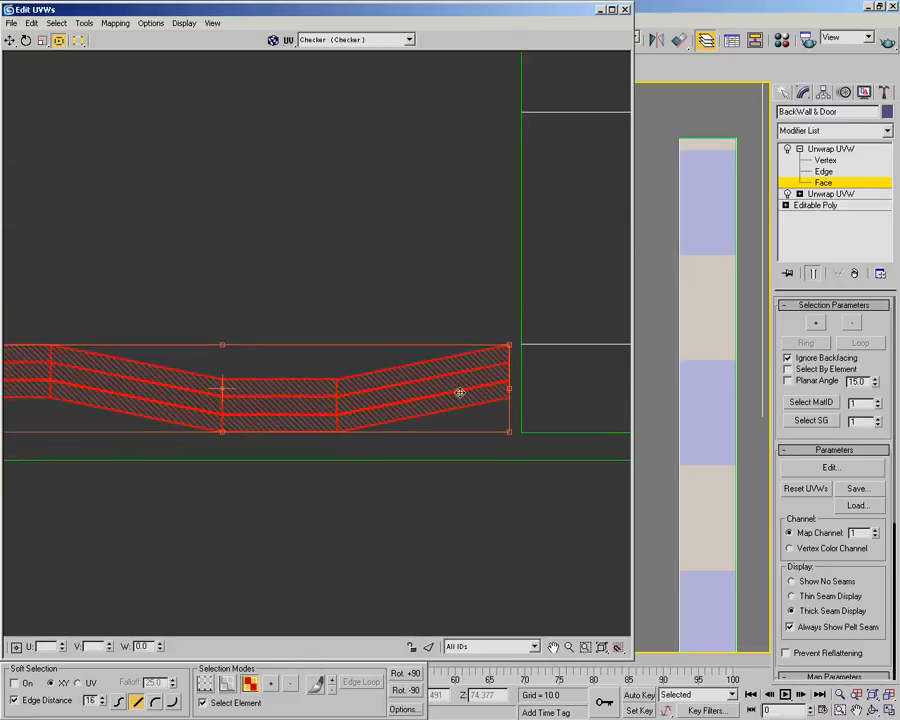
Turn on edged faces in the viewport, uncover the slanted strip and shift the wavy shell slightly away from the frame shell
double_click(381, 14)
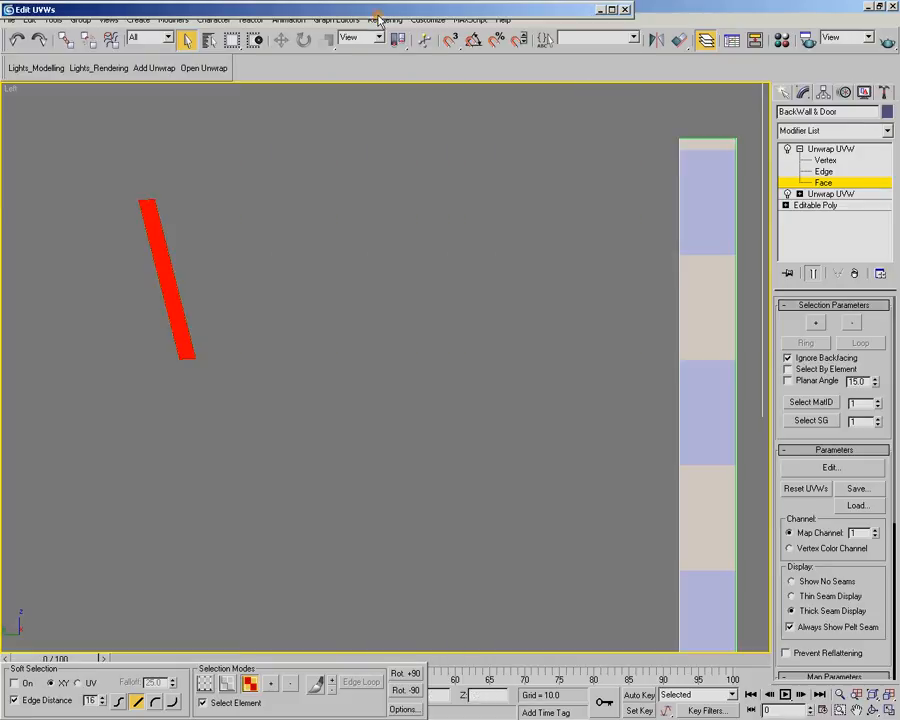
key(F4)
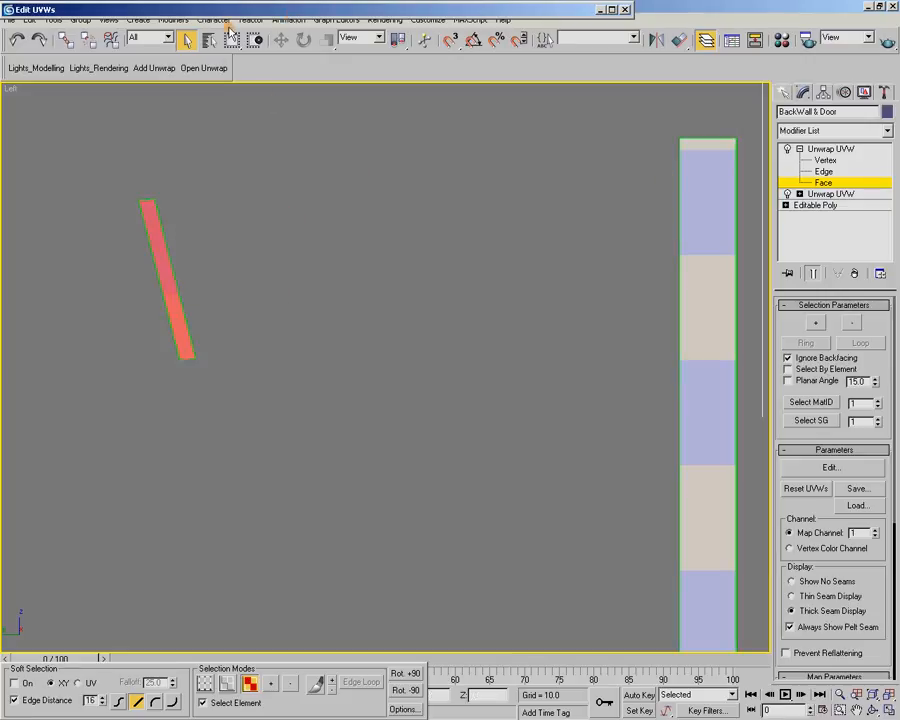
double_click(231, 9)
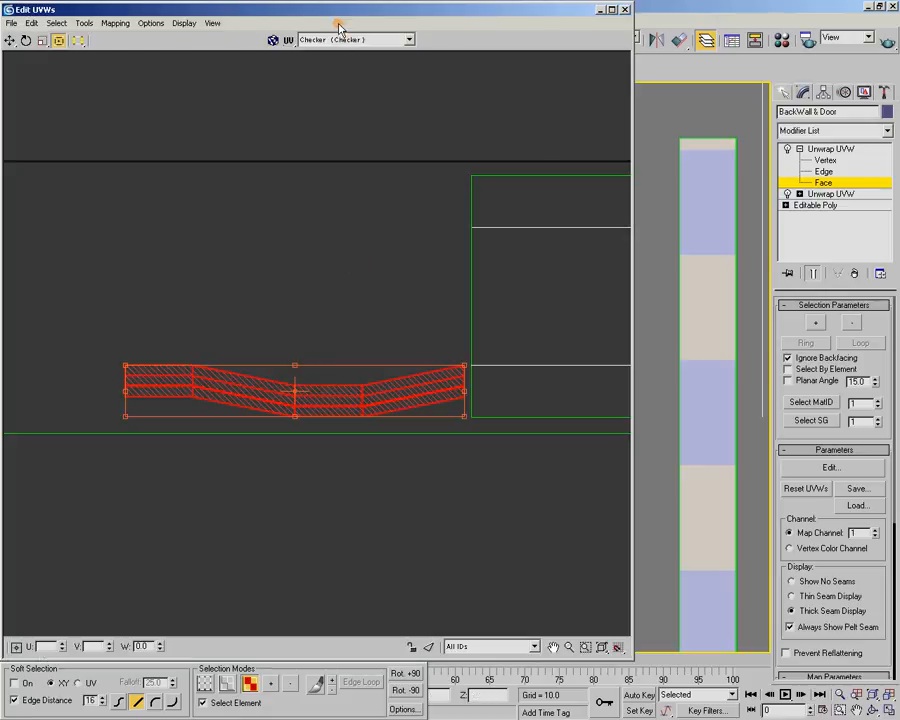
drag(434, 8, 672, 9)
drag(579, 395, 524, 405)
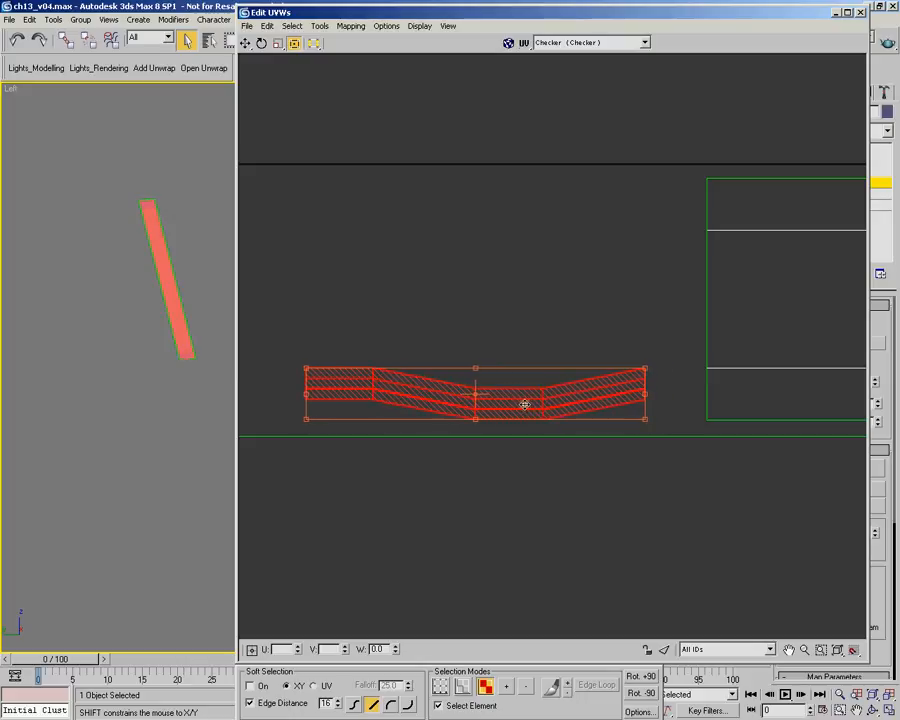
Rescale the wavy shell to match the tall strips' checker density, checking the slanted strip in the viewport, and clear the selection
double_click(472, 9)
drag(472, 9, 449, 13)
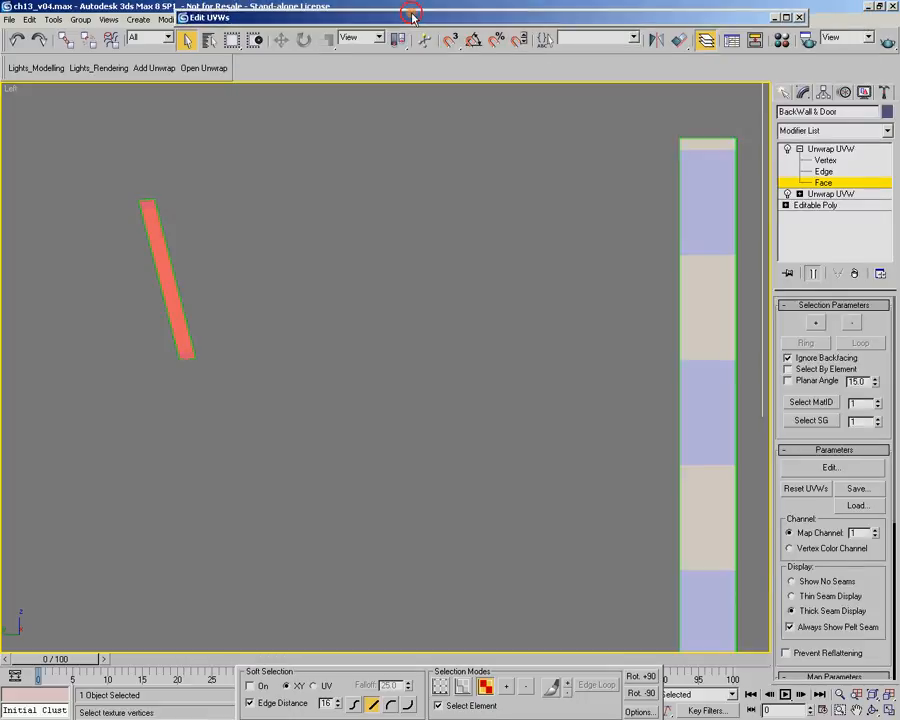
double_click(294, 18)
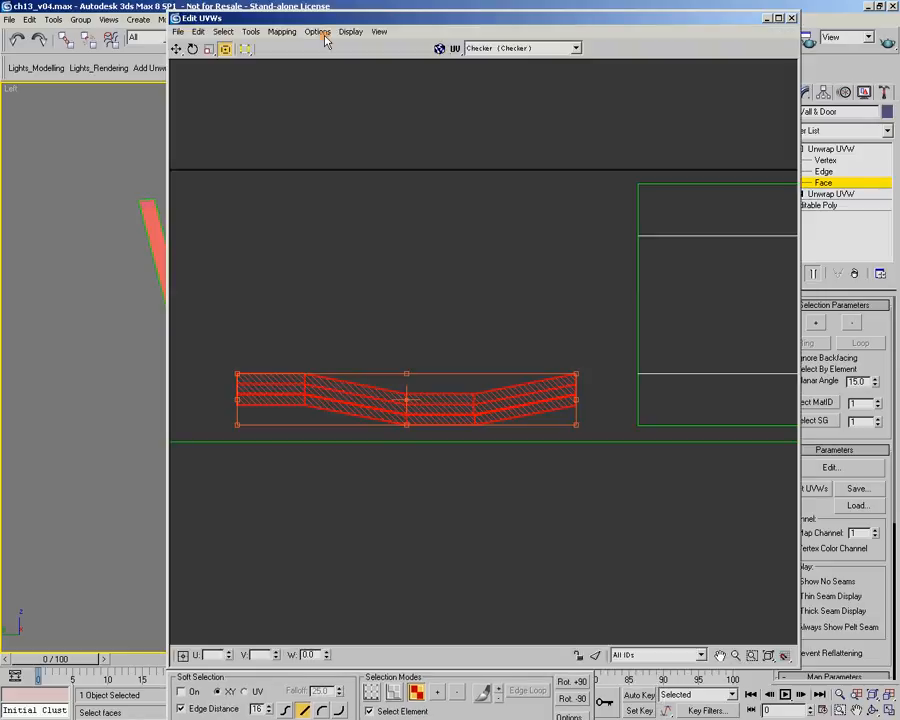
mouse_move(576, 373)
mouse_down()
mouse_move(599, 358)
mouse_move(577, 400)
mouse_move(561, 378)
mouse_up()
drag(474, 21, 552, 21)
drag(502, 394, 468, 397)
double_click(437, 18)
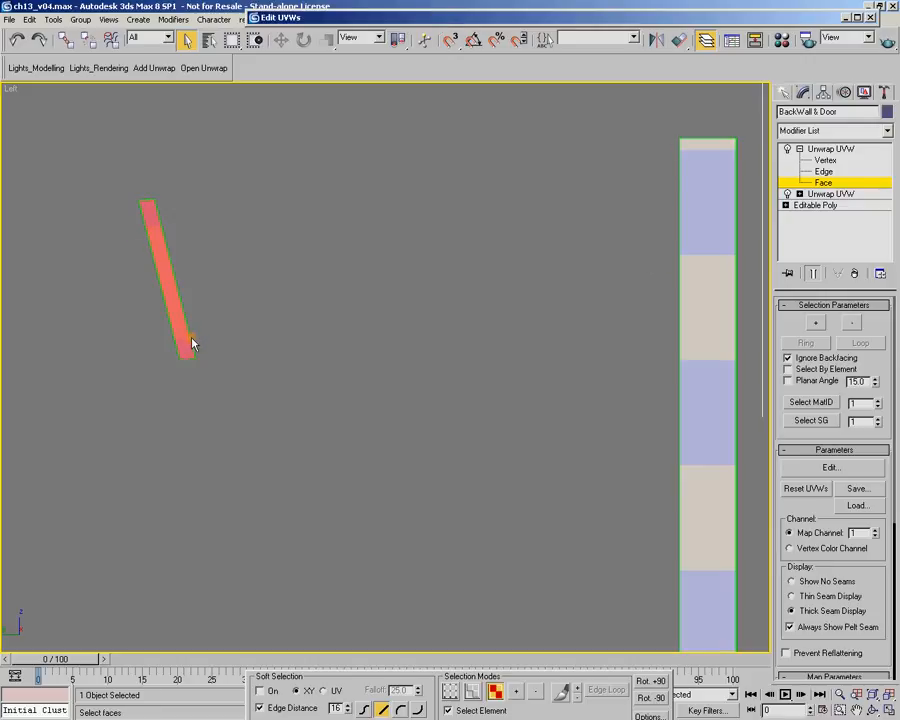
drag(402, 16, 207, 19)
click(307, 269)
Move the wavy shell farther from the frame shell, to mid-height in the gap above the wall, and deselect it
scroll(309, 301, down, 5)
scroll(327, 376, up, 2)
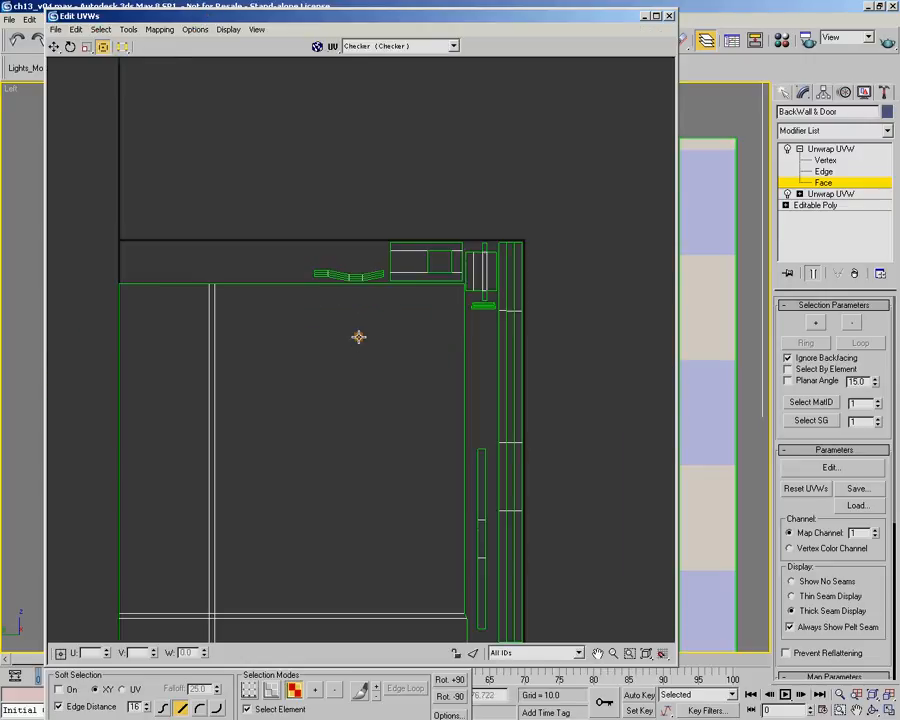
mouse_move(290, 242)
mouse_down()
mouse_move(380, 280)
mouse_move(288, 265)
mouse_up()
click(319, 219)
scroll(347, 314, down, 2)
middle_drag(346, 321, 326, 278)
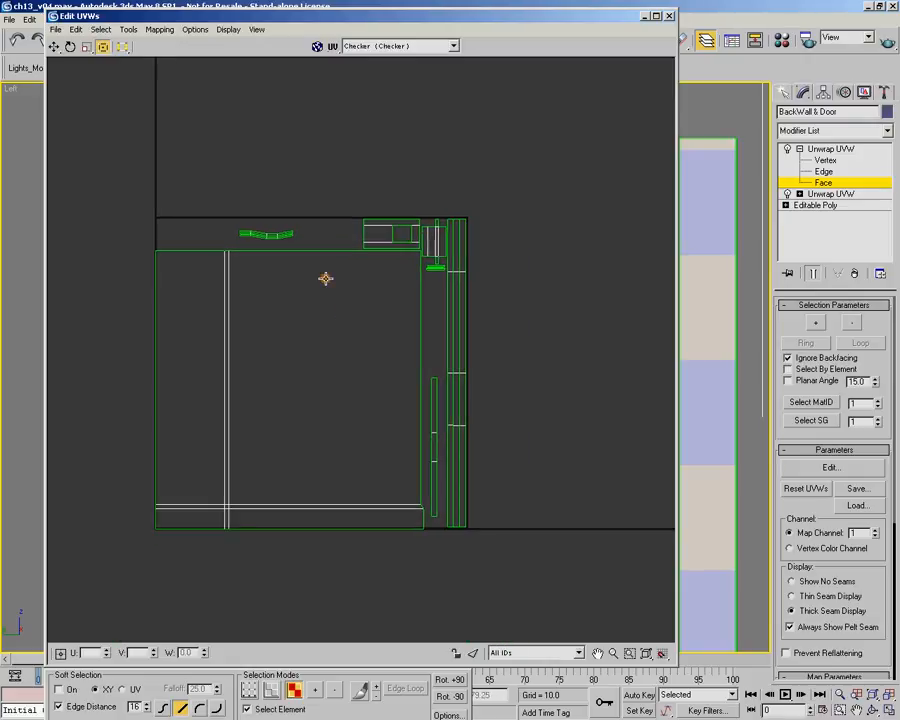
scroll(325, 278, up, 2)
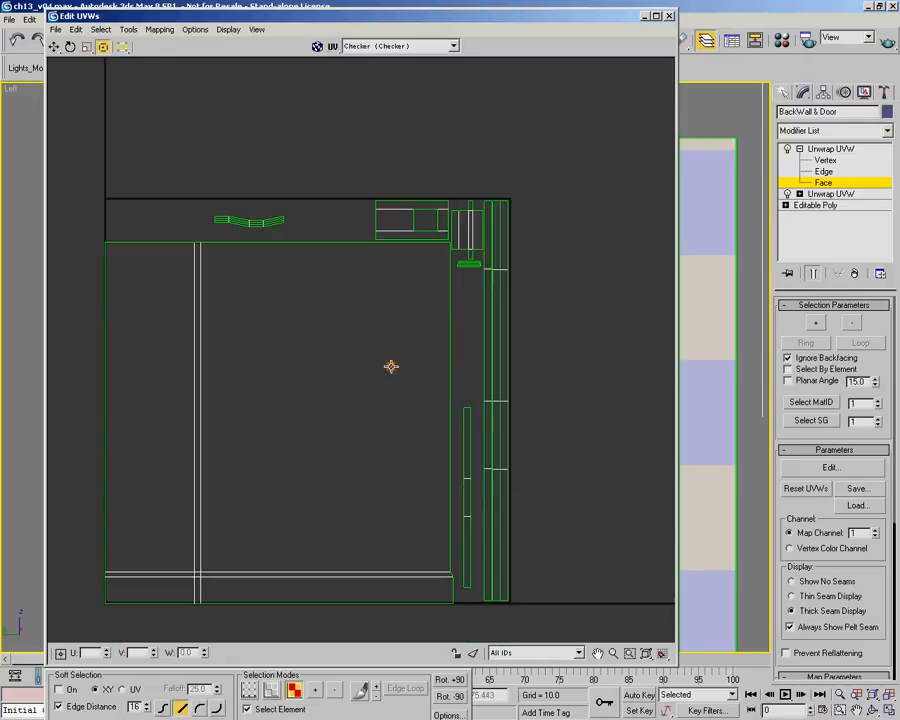
Collapse the UV editor and examine the checker density across the door, strips and slats in the Perspective view
double_click(478, 18)
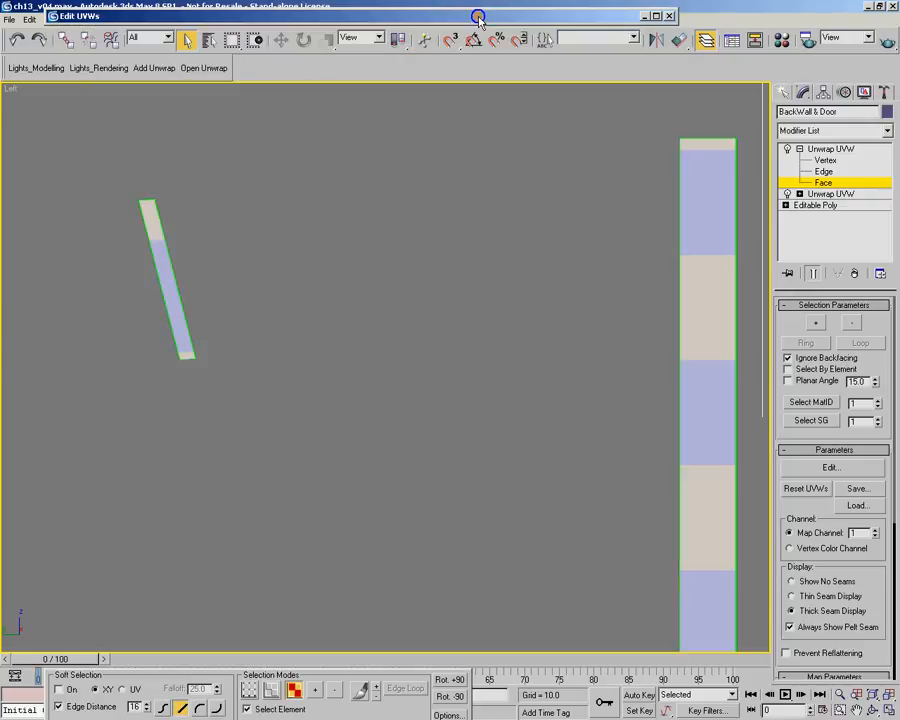
key(p)
scroll(475, 321, down, 3)
alt+middle_drag(475, 321, 390, 418)
middle_drag(390, 418, 446, 350)
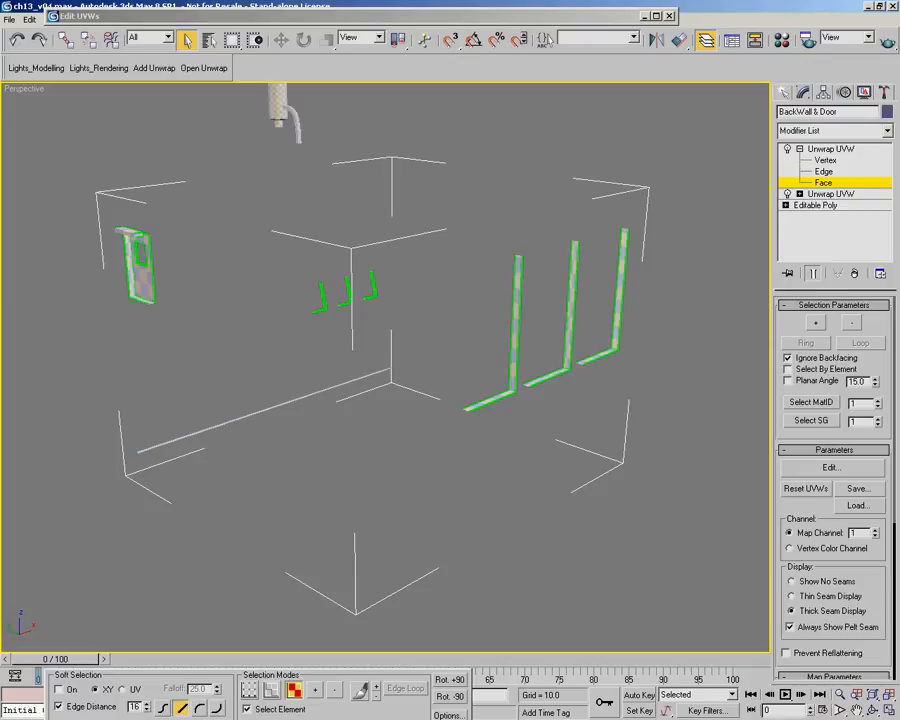
alt+middle_drag(422, 494, 436, 458)
mouse_move(424, 405)
middle_down()
mouse_move(434, 475)
mouse_move(418, 468)
middle_up()
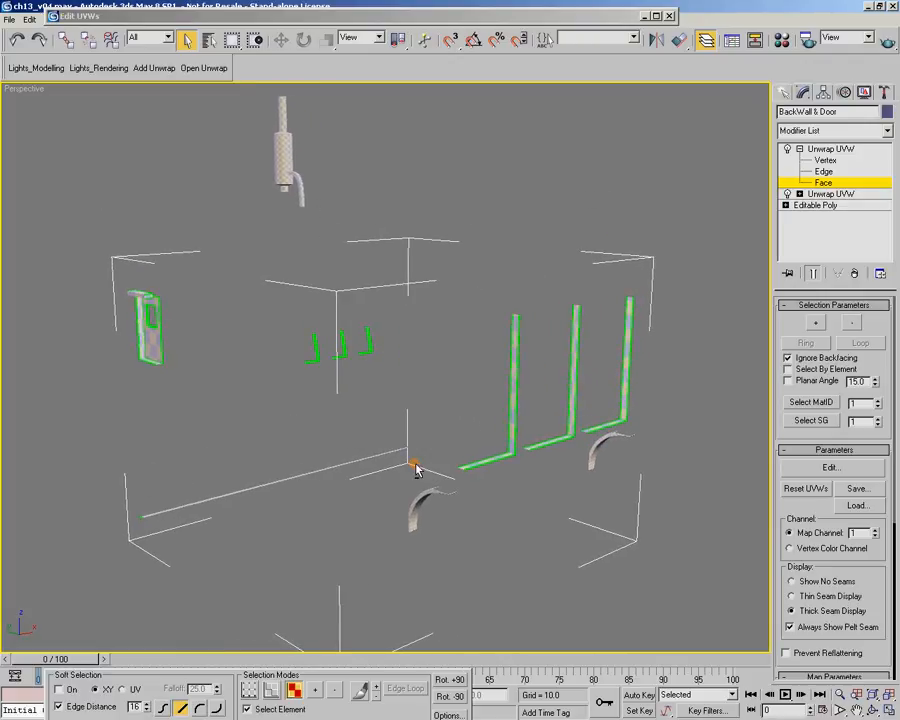